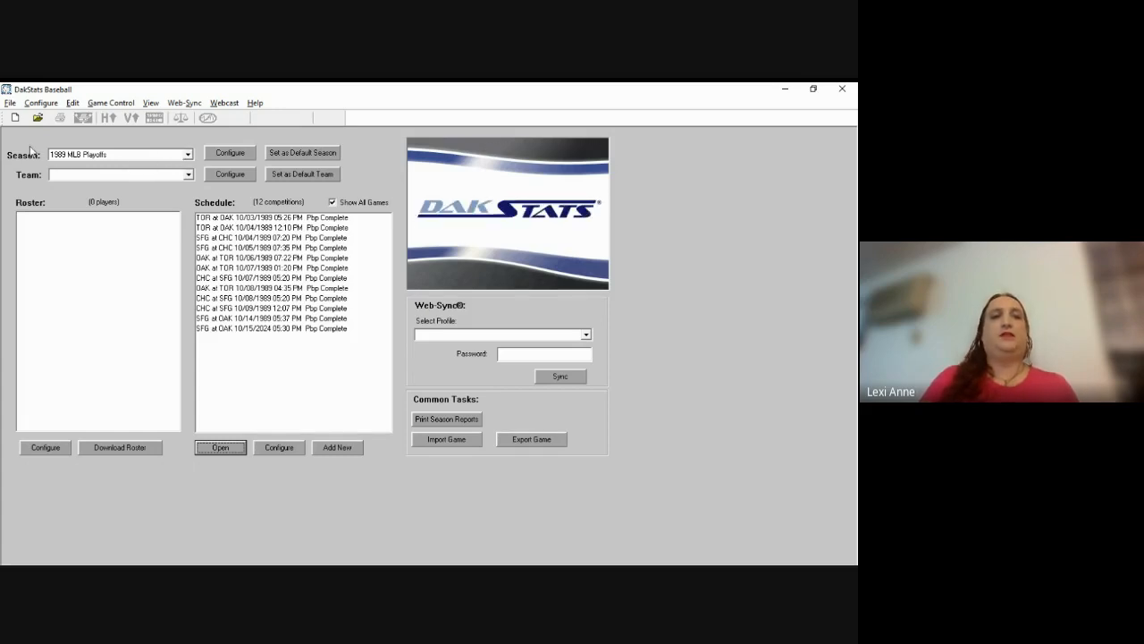
Step: From the season preferences, add a new season titled '2024 Scorer's Table Baseball'
left_click(229, 154)
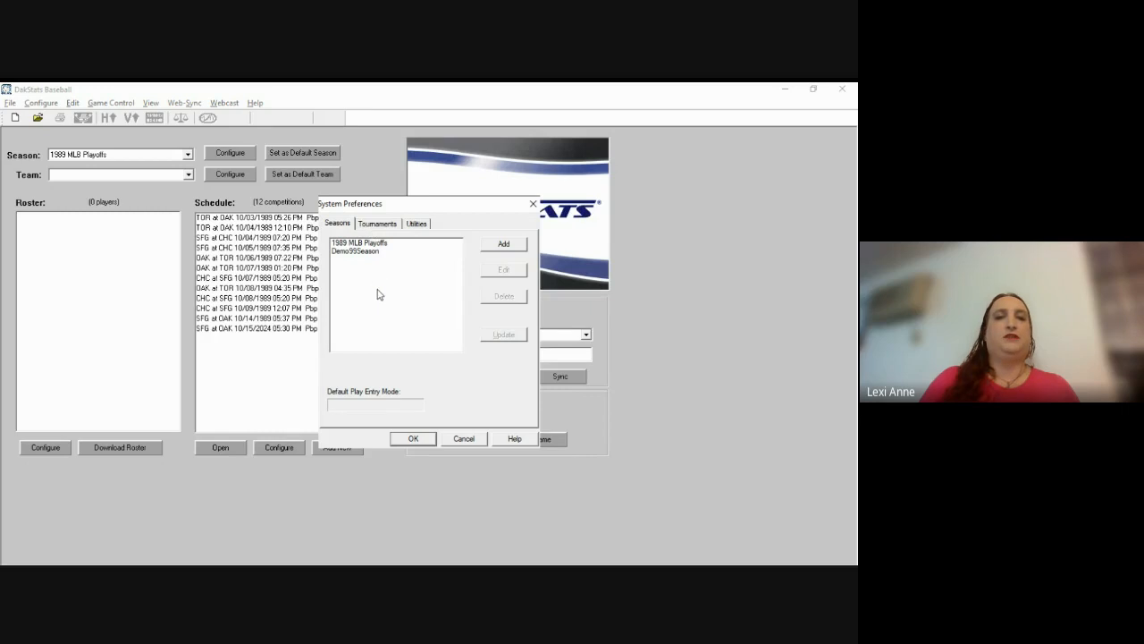
left_click(502, 245)
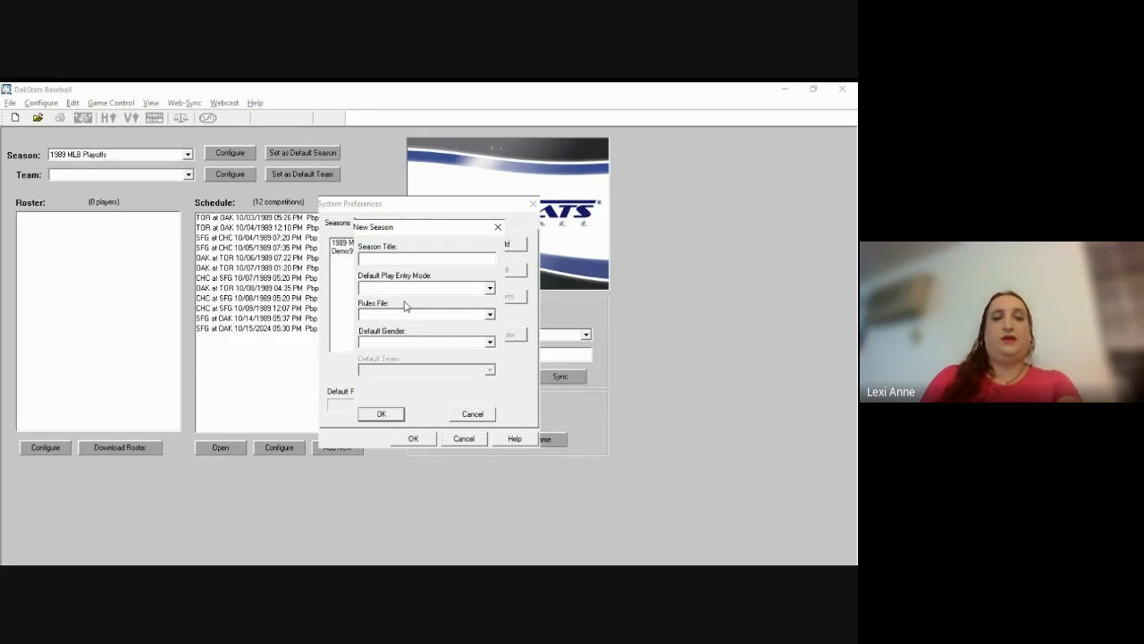
type("20")
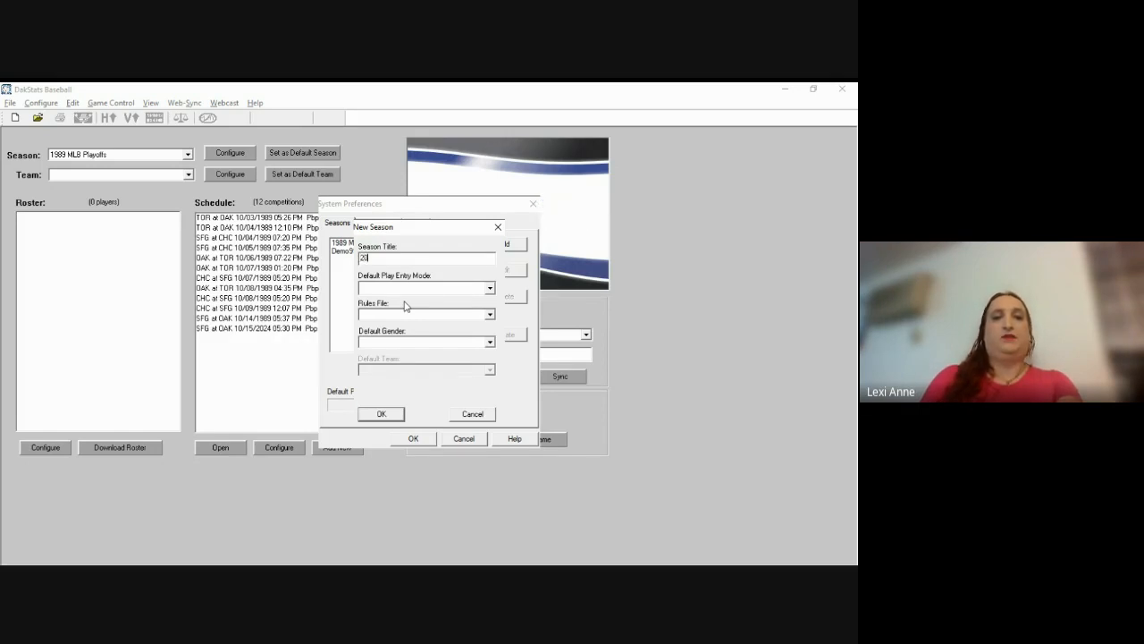
type("24")
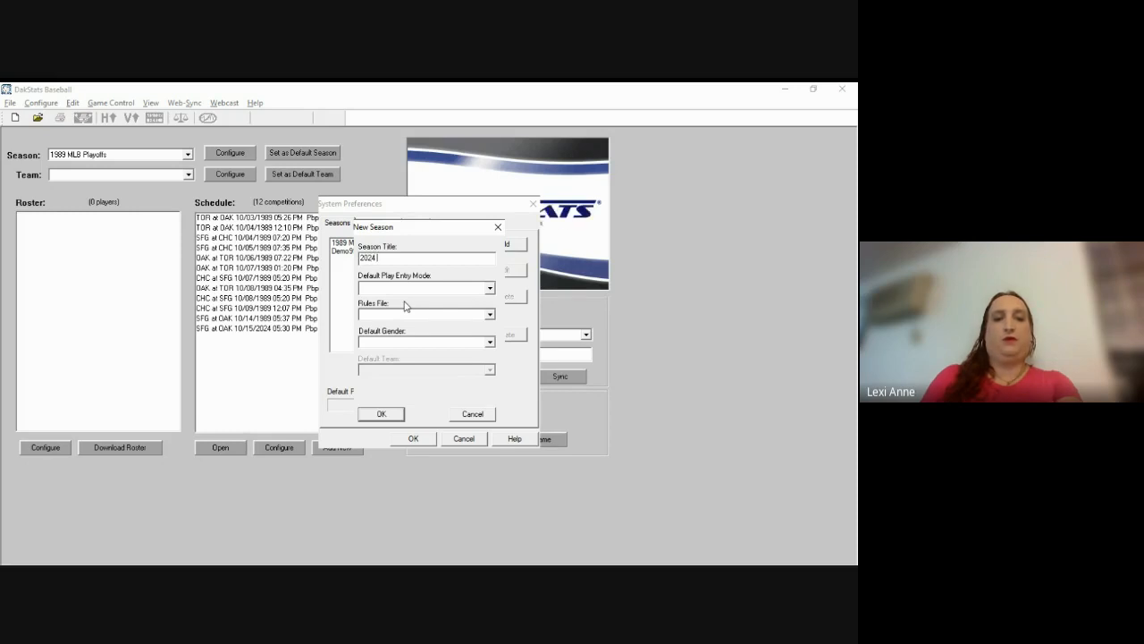
type(" Score")
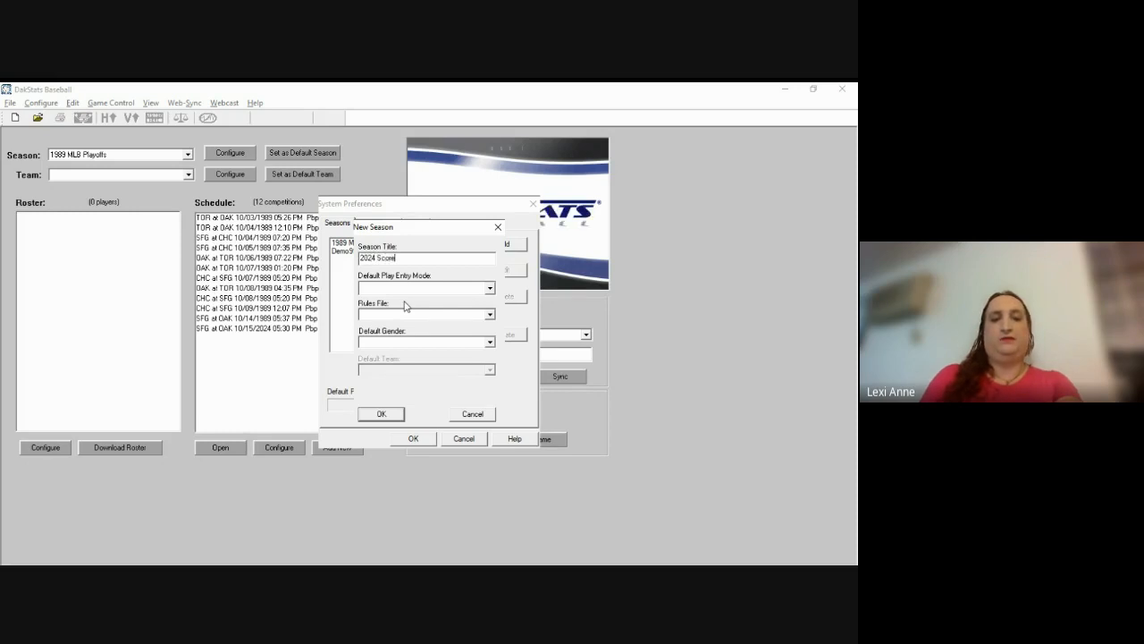
type("r's Tab")
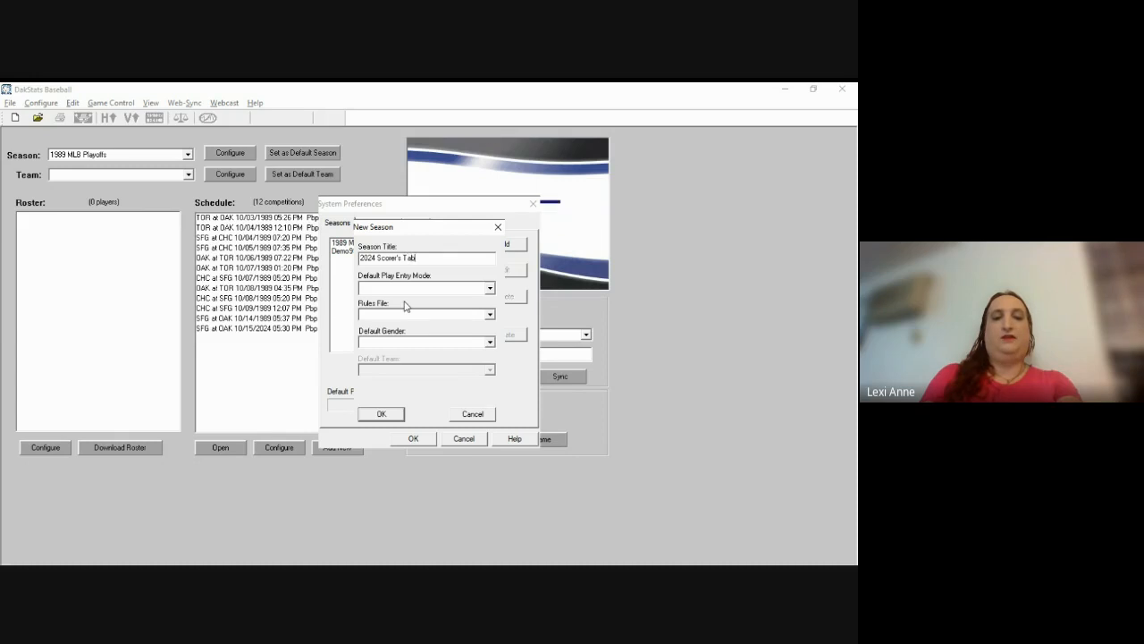
type("le")
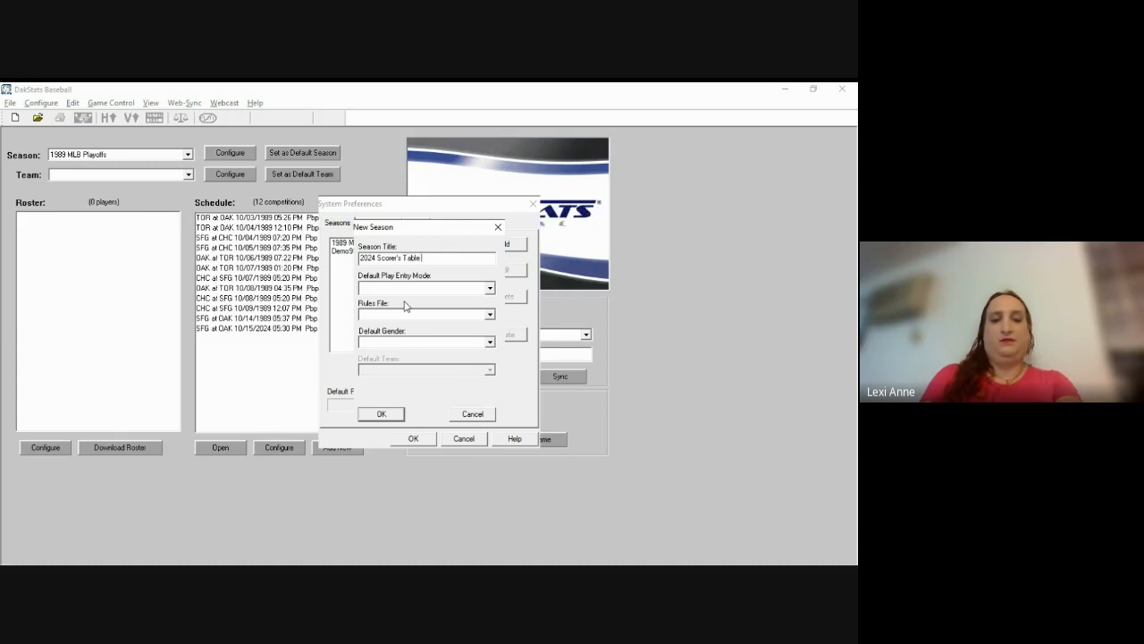
type(" Baseball")
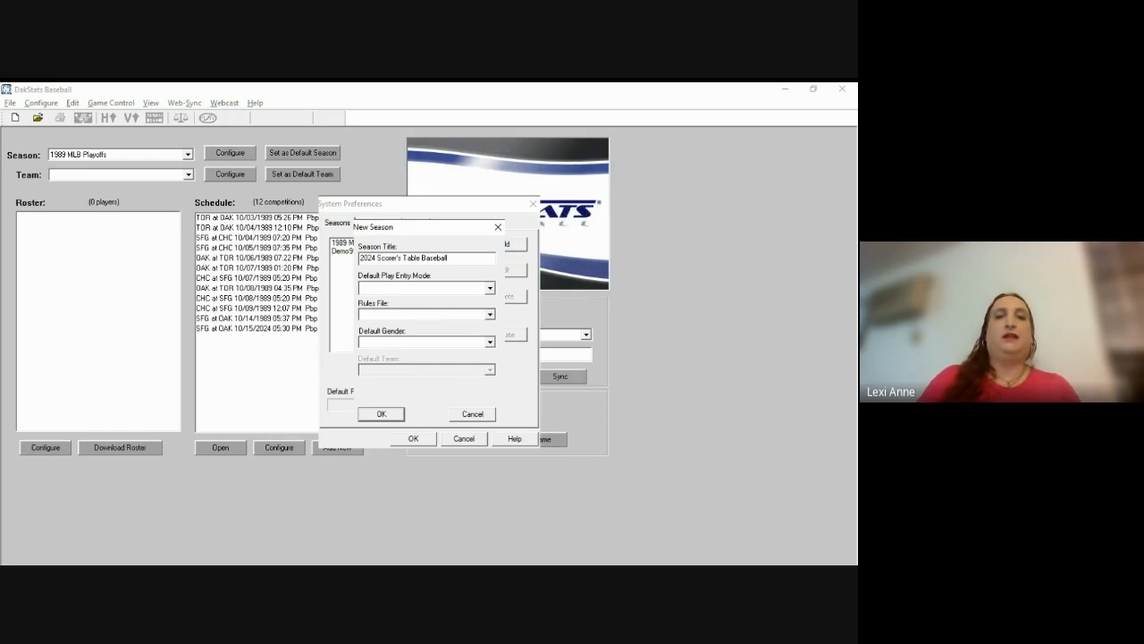
Step: Save the season with Simple play-by-play, Rules_NCAA_BA.ini rules and Male gender, declining Web-Sync
left_click(477, 323)
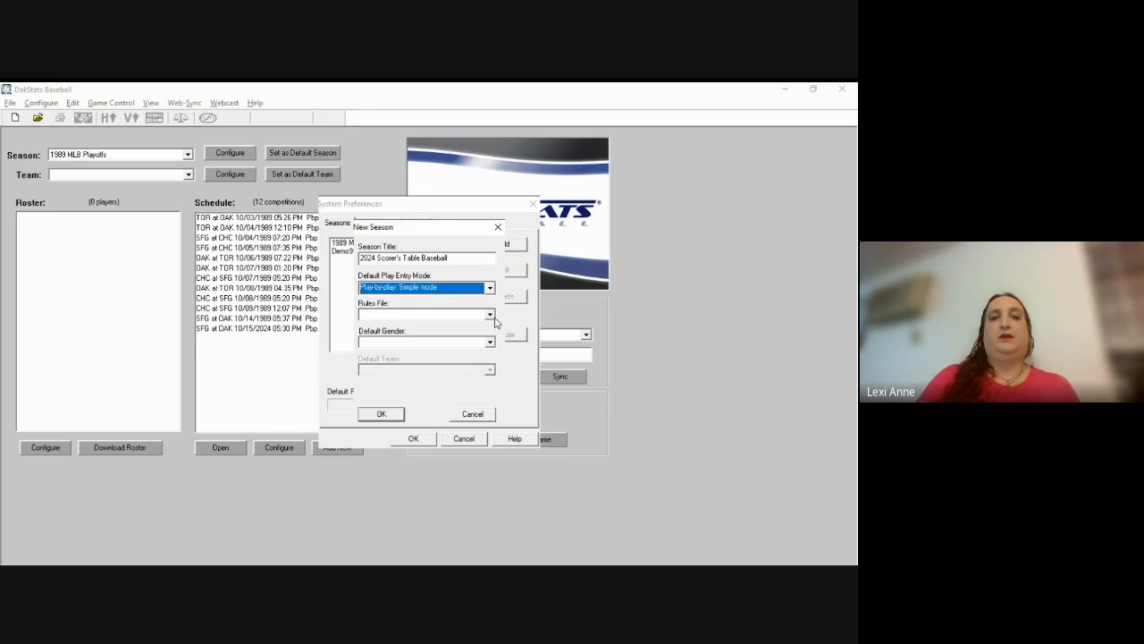
left_click(490, 314)
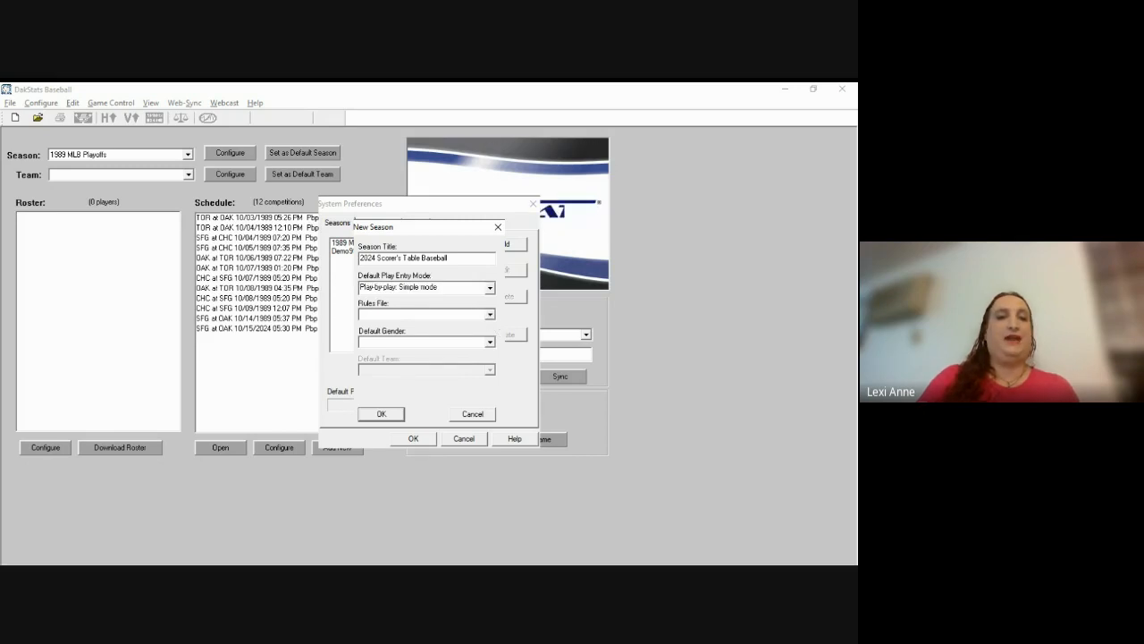
left_click(434, 357)
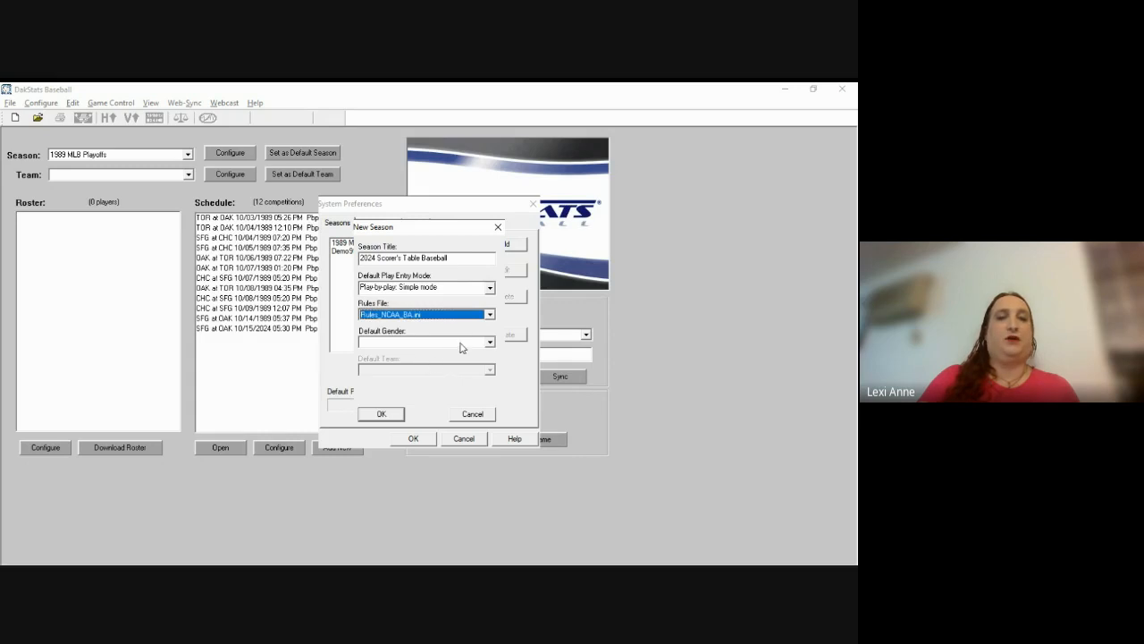
left_click(470, 345)
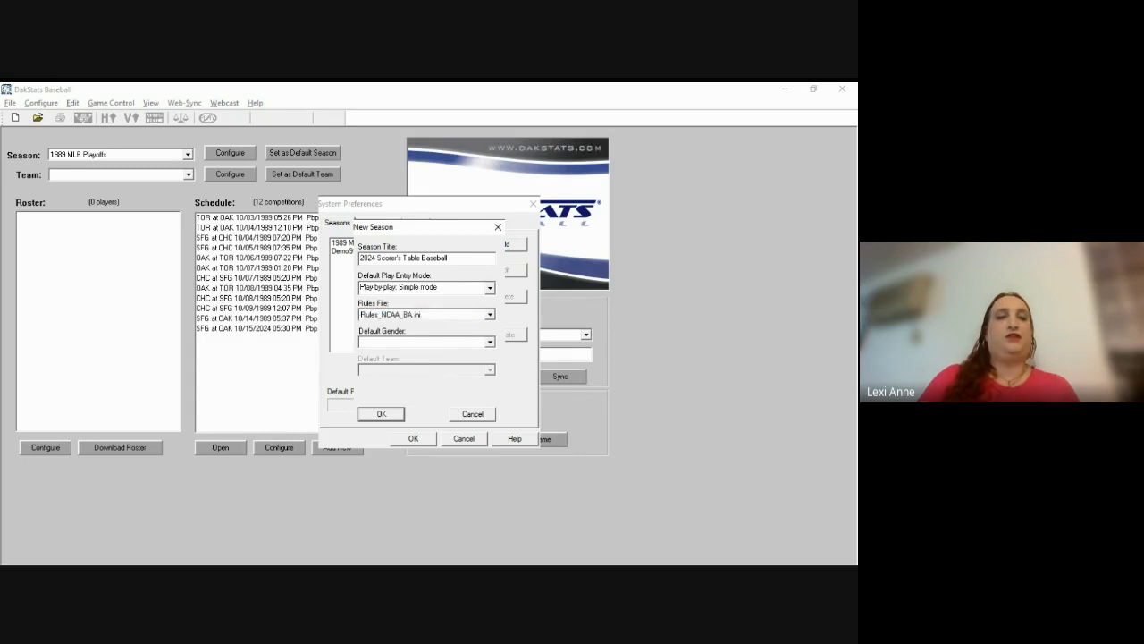
left_click(451, 360)
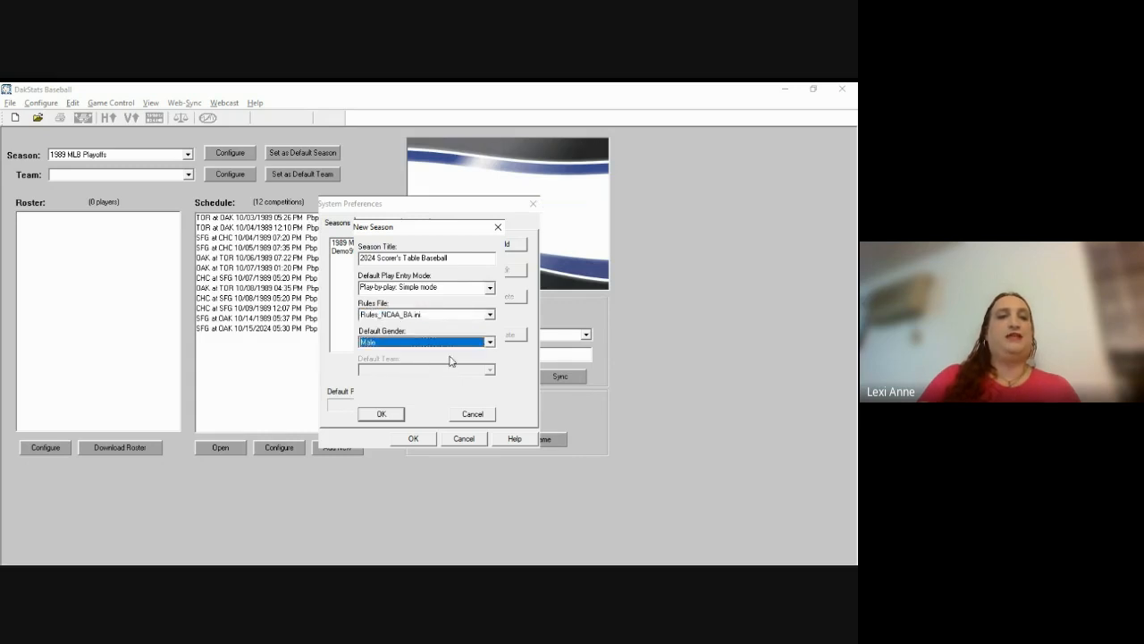
left_click(393, 419)
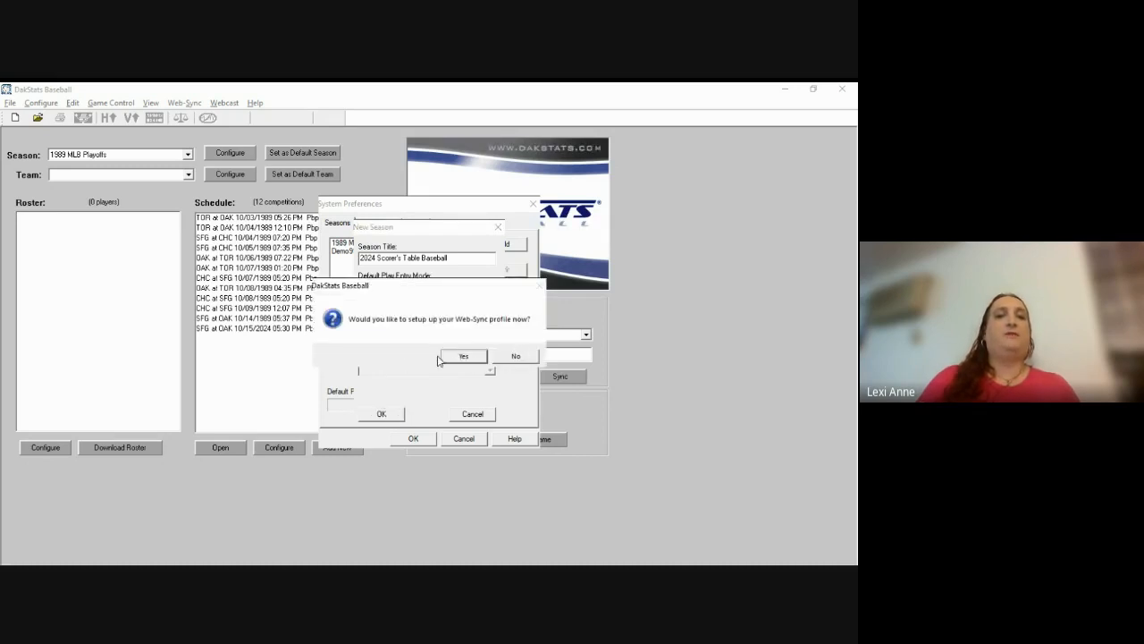
left_click(516, 357)
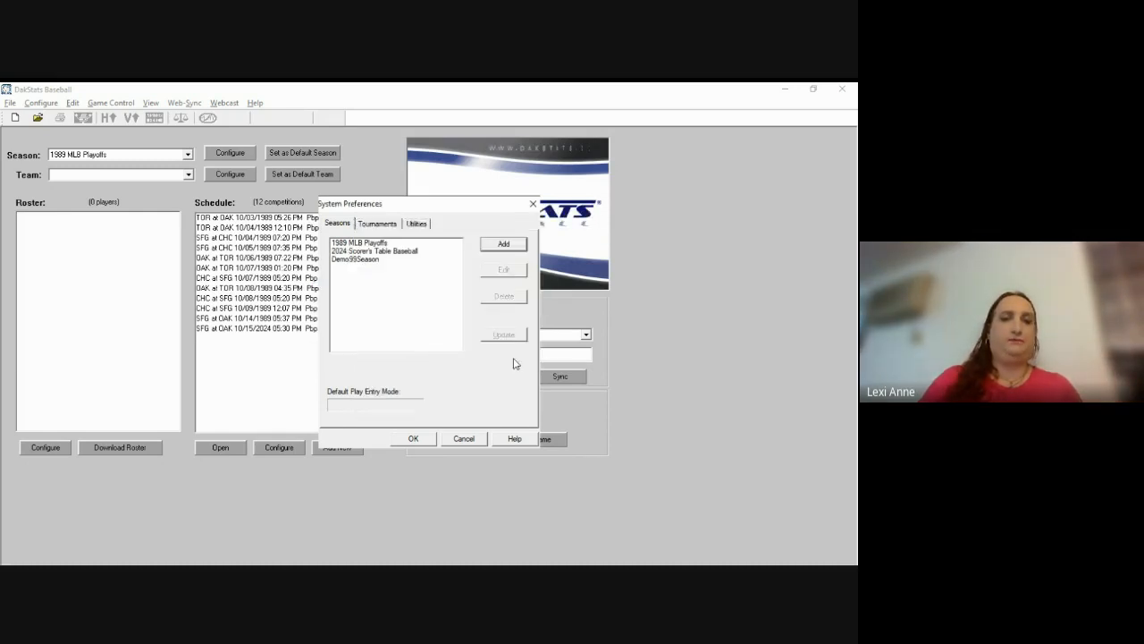
Step: Review the 2024 Scorer's Table Baseball season settings unchanged, then close System Preferences
left_click(388, 252)
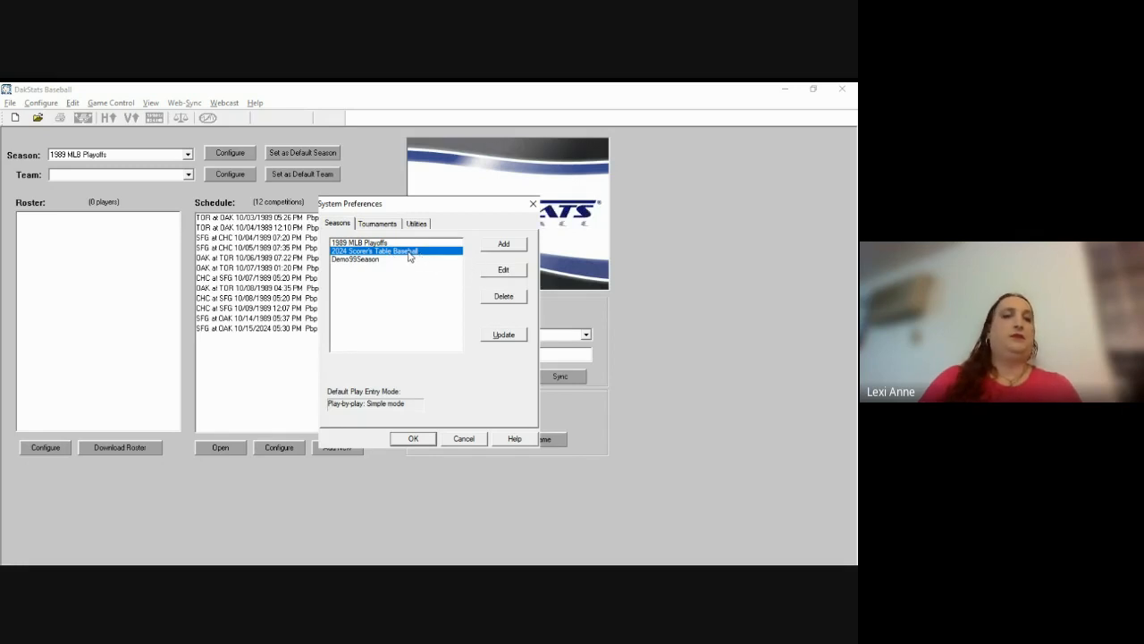
left_click(503, 271)
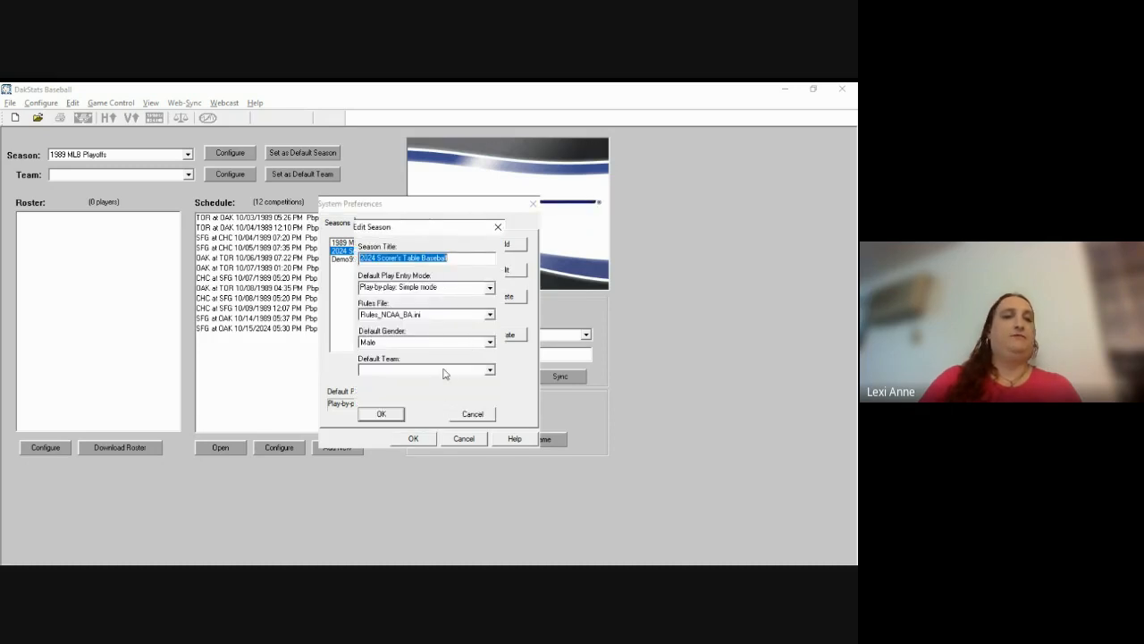
left_click(473, 414)
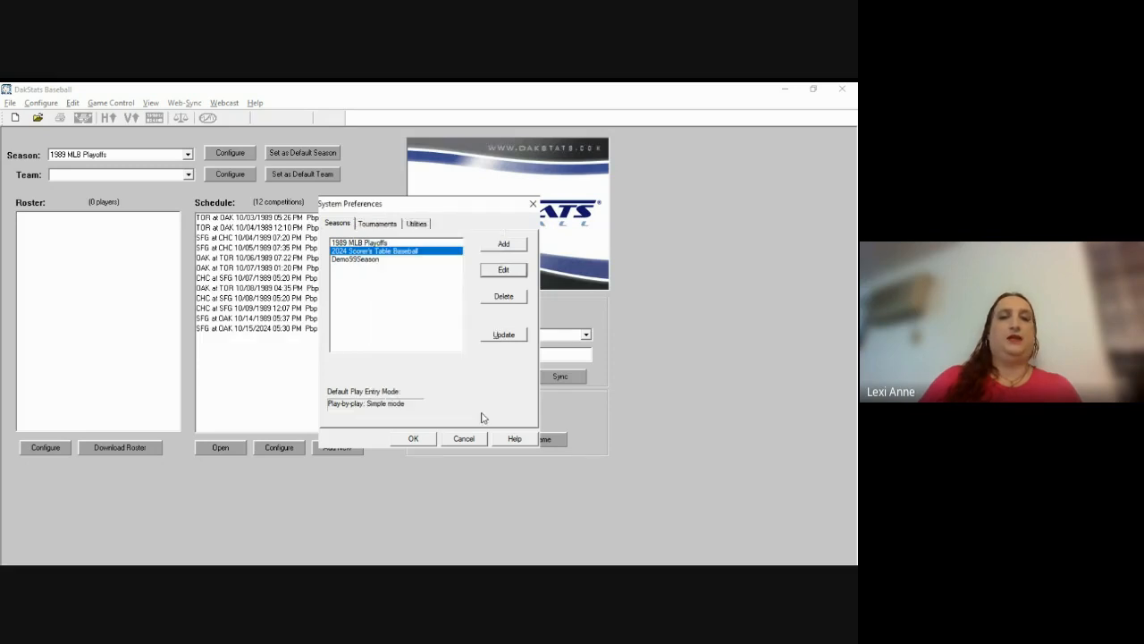
left_click(417, 440)
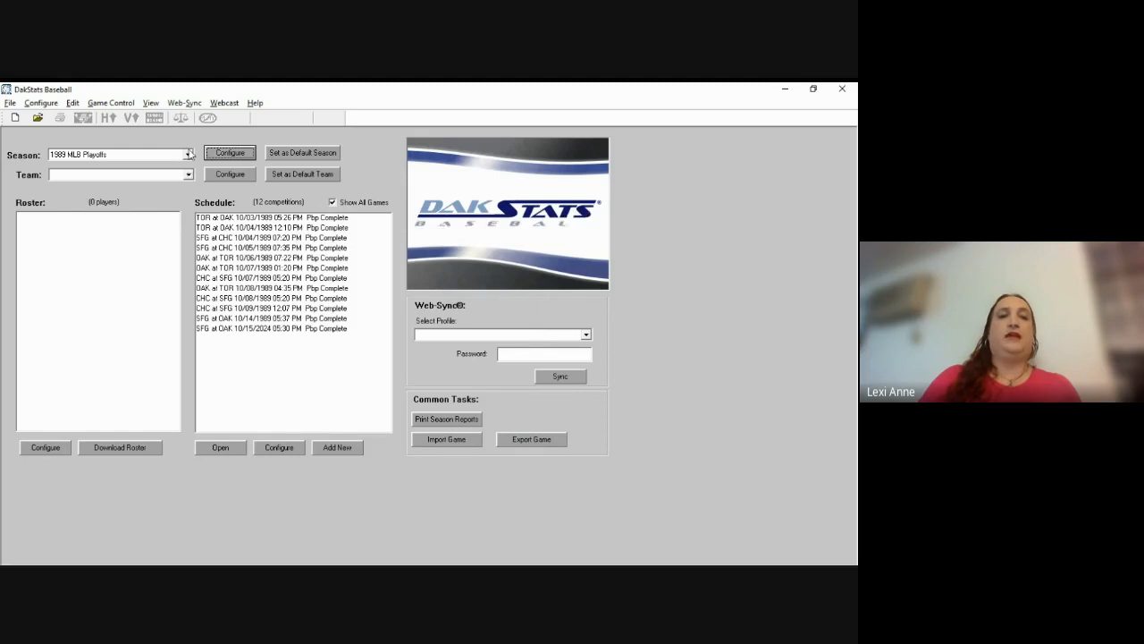
Step: Switch to the 2024 Scorer's Table Baseball season and open its team setup
left_click(188, 154)
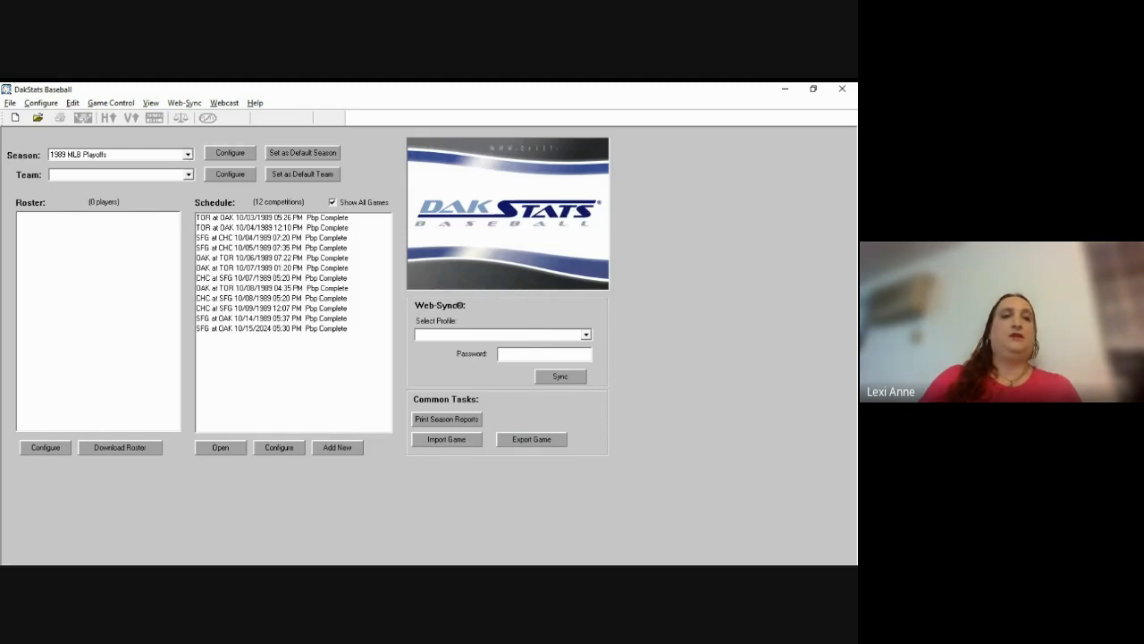
left_click(188, 155)
left_click(182, 177)
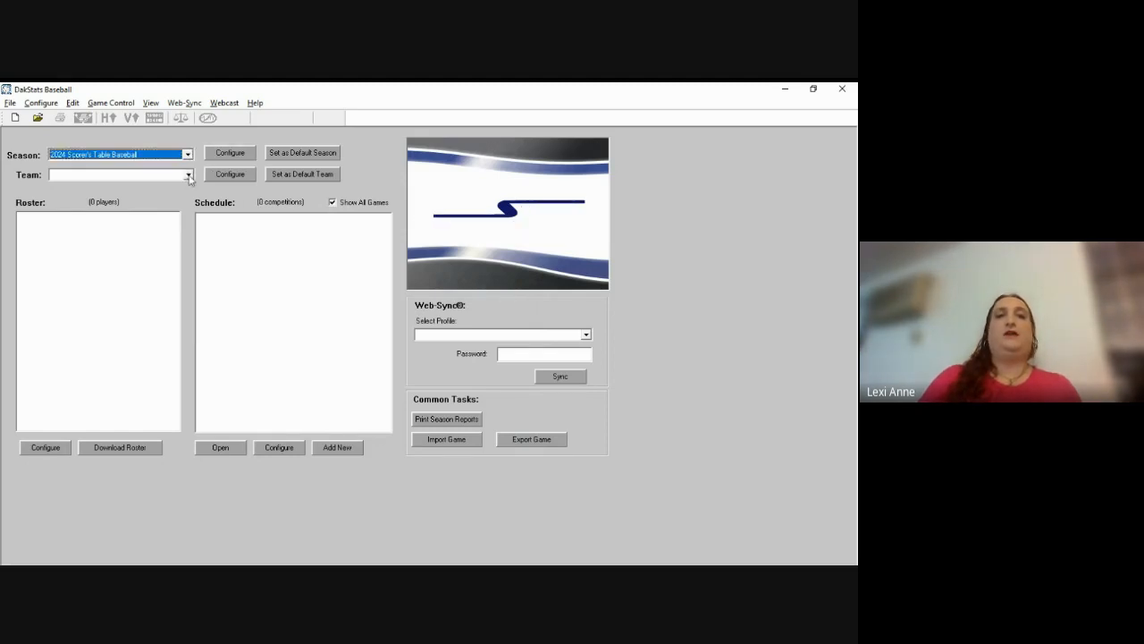
left_click(189, 176)
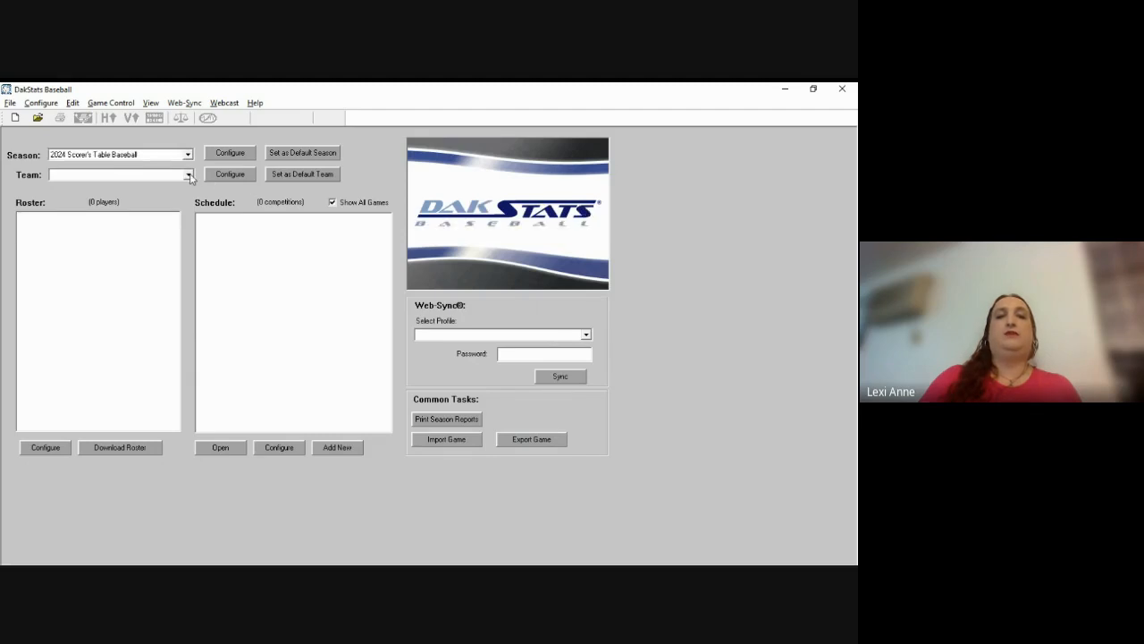
left_click(190, 176)
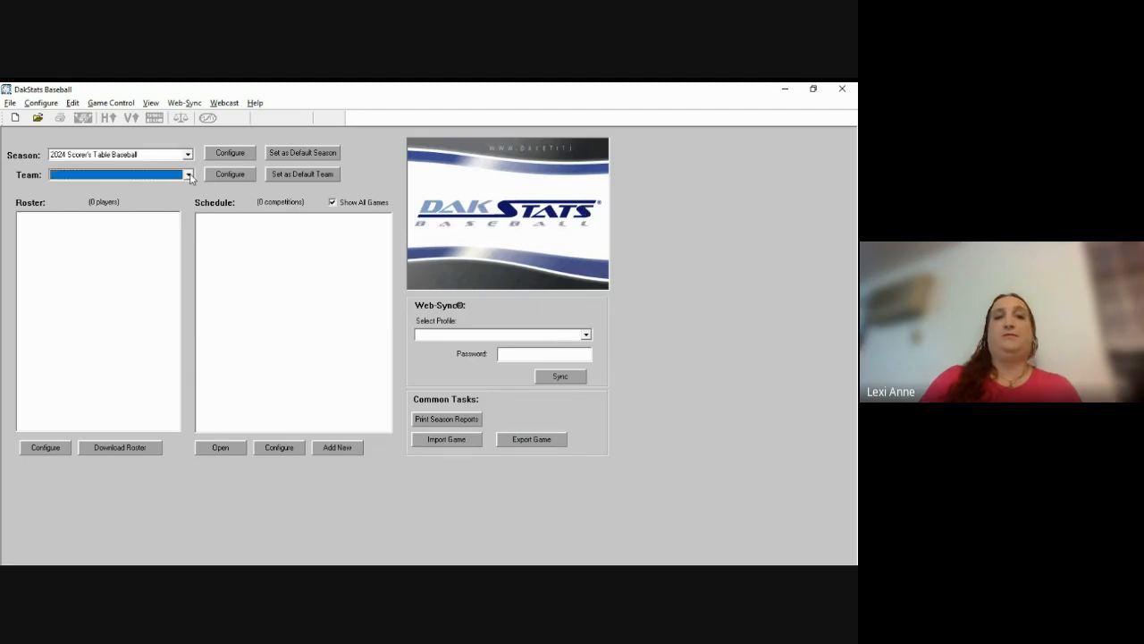
left_click(230, 174)
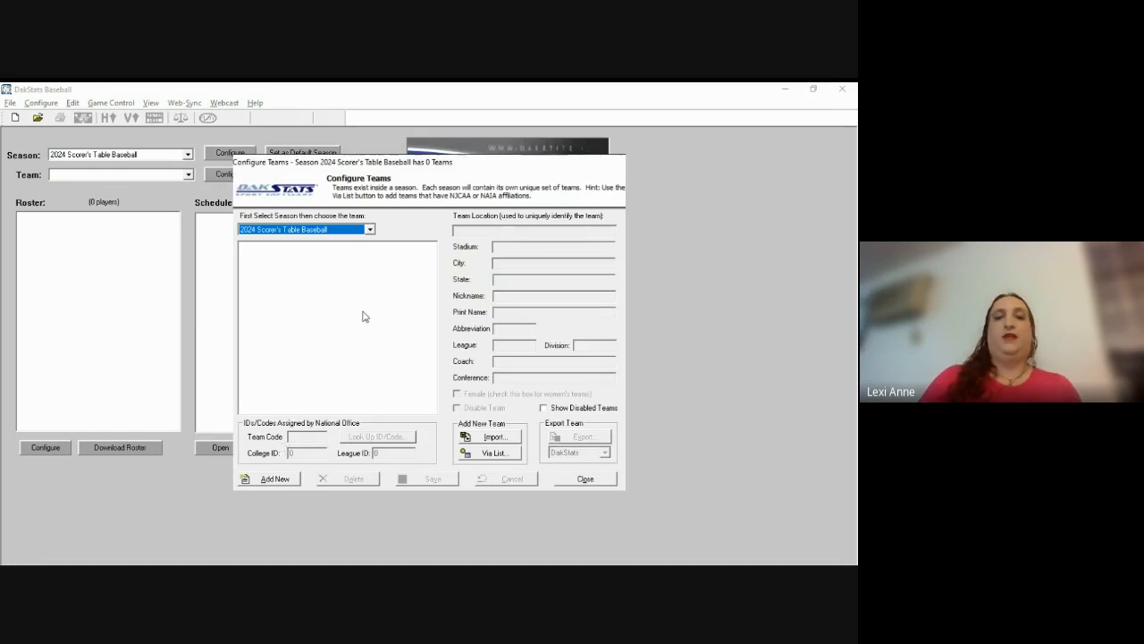
Step: Add team Utah Valley University, print name Utah Valley, abbreviation UVU, team code 123
left_click(277, 480)
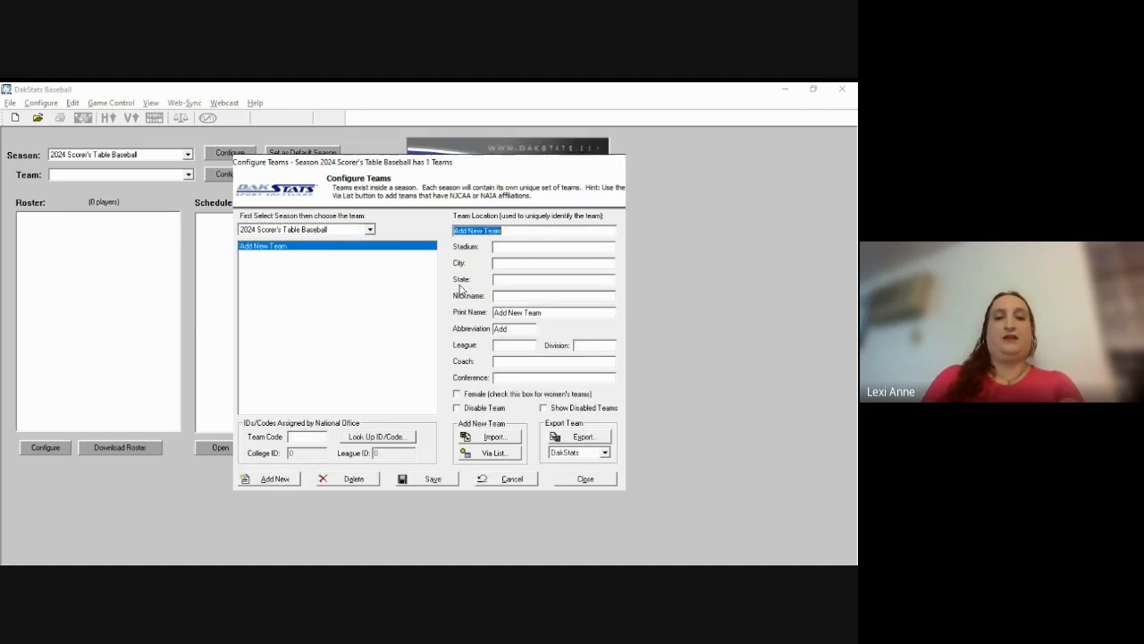
type("Utah")
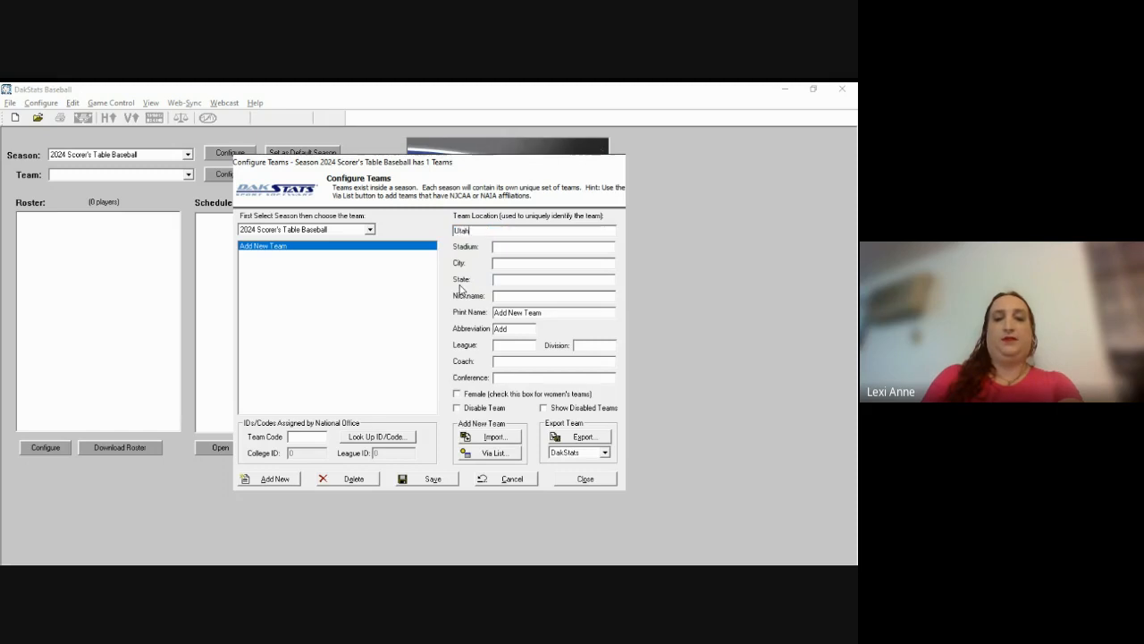
type(" Valley U")
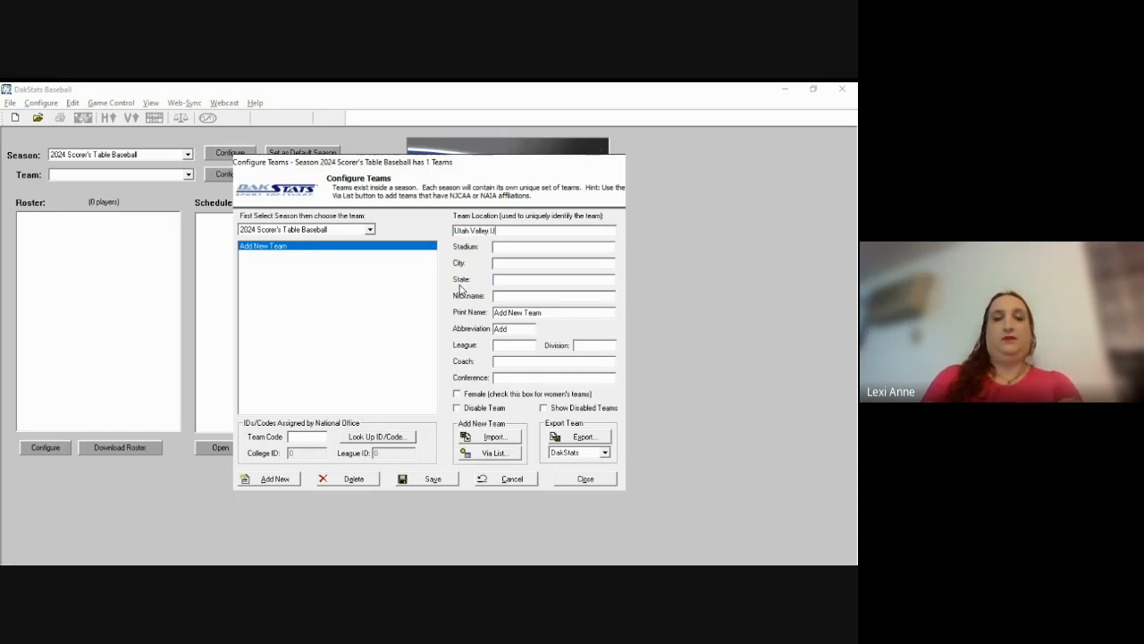
type("niversity")
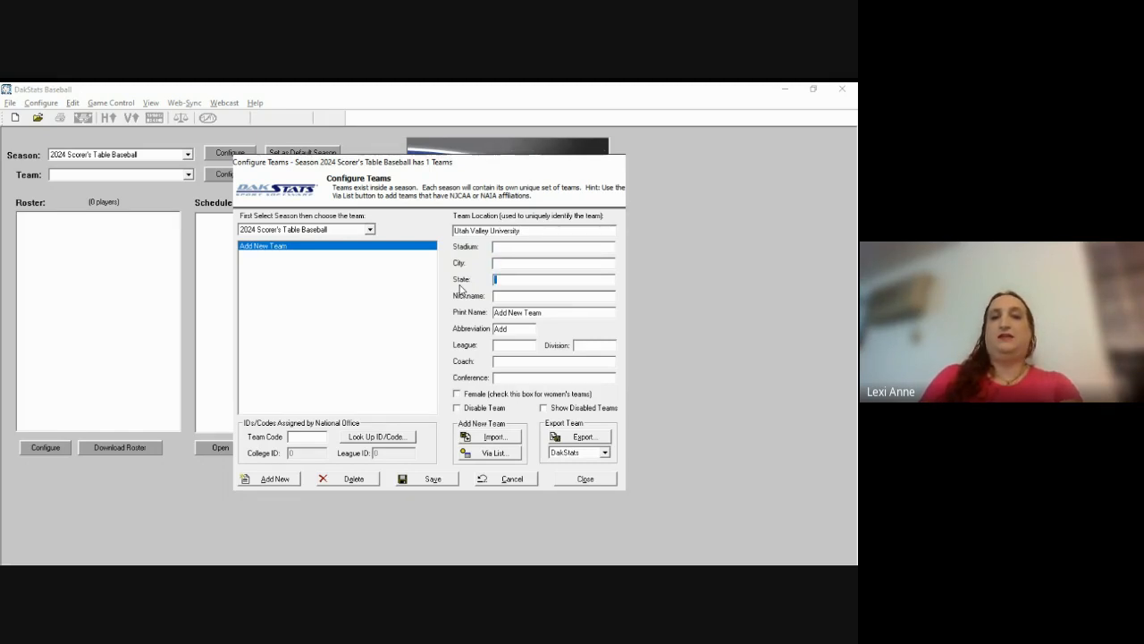
key("Tab")
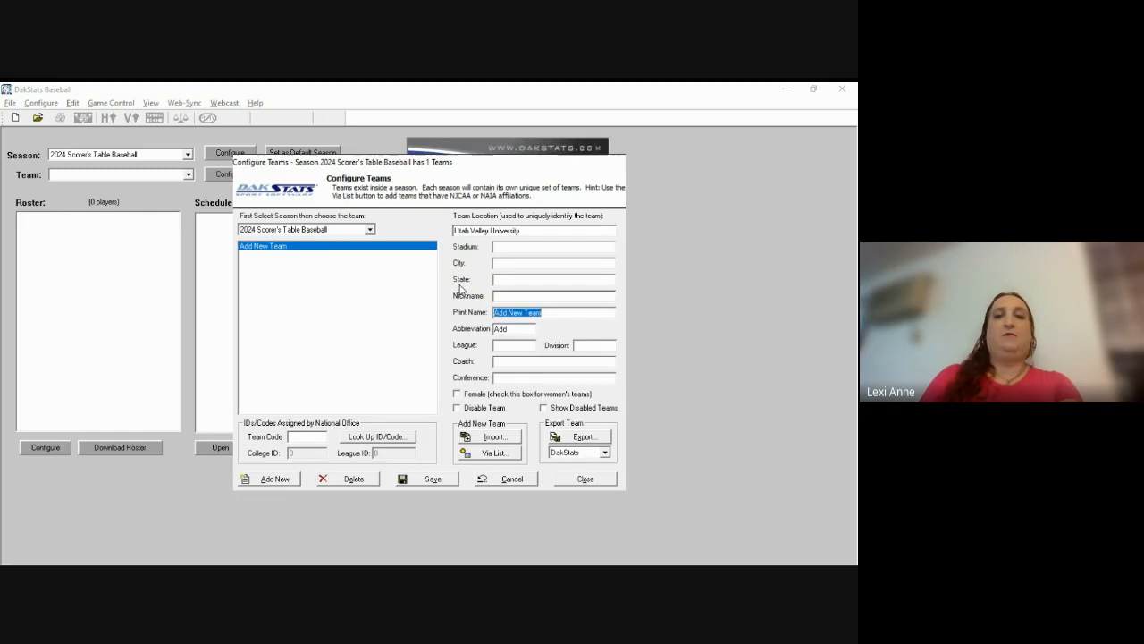
type("Utah")
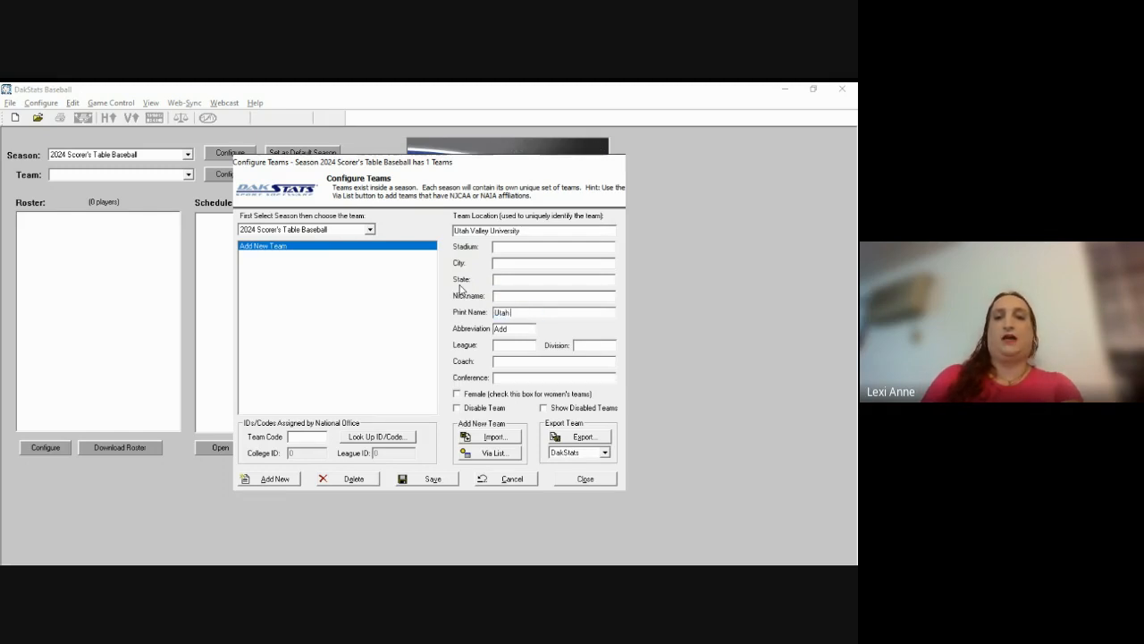
type(" Valley")
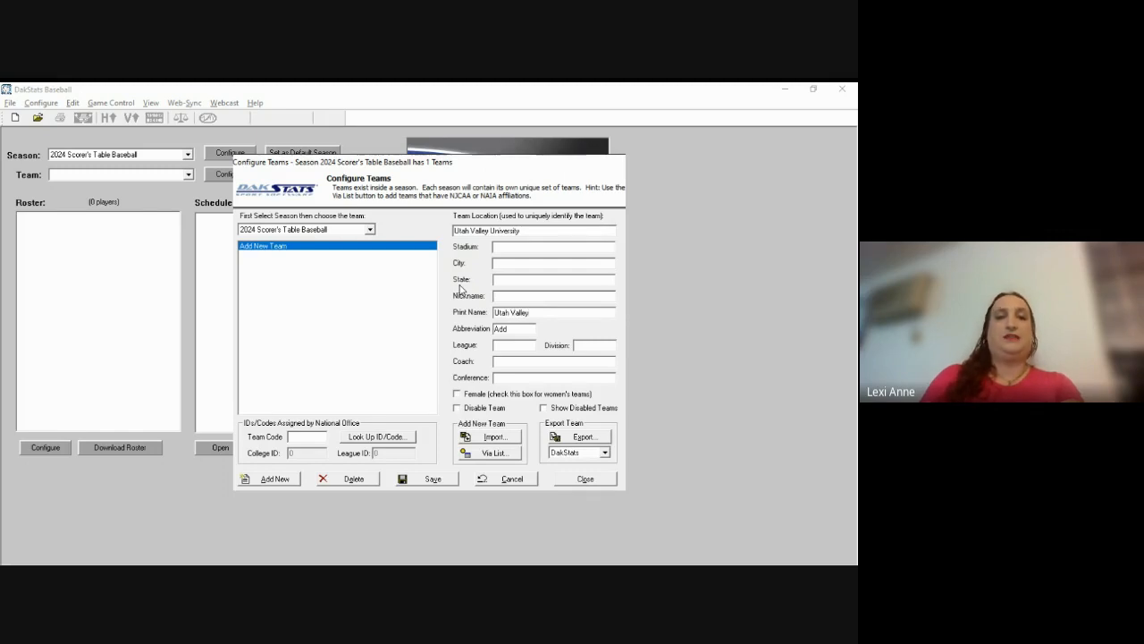
key("Tab")
type("UVU")
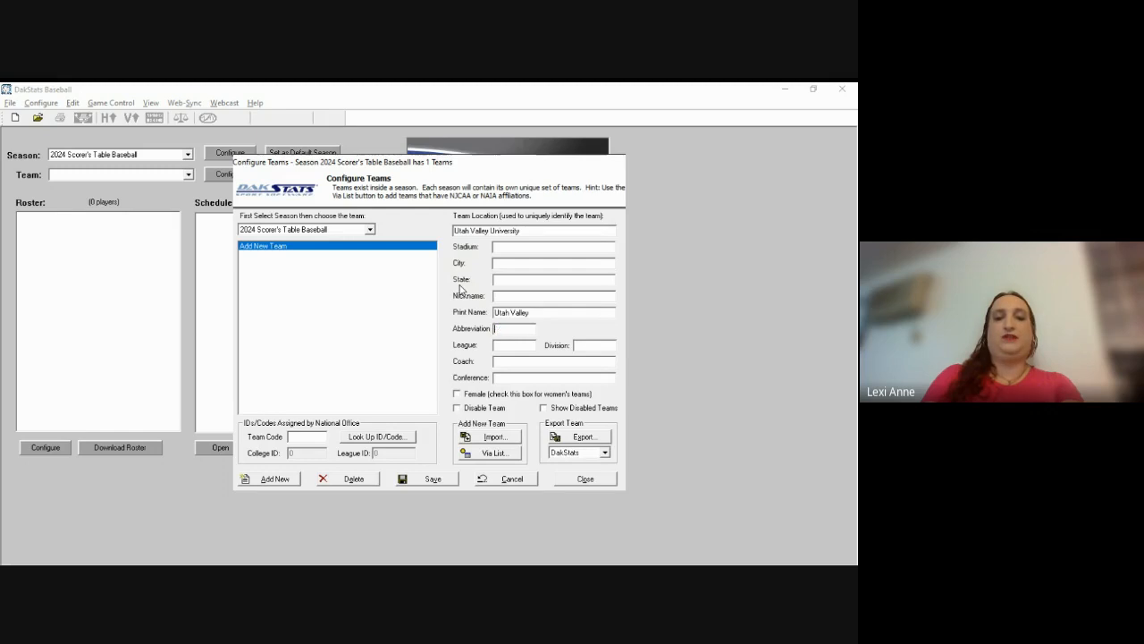
key("Tab")
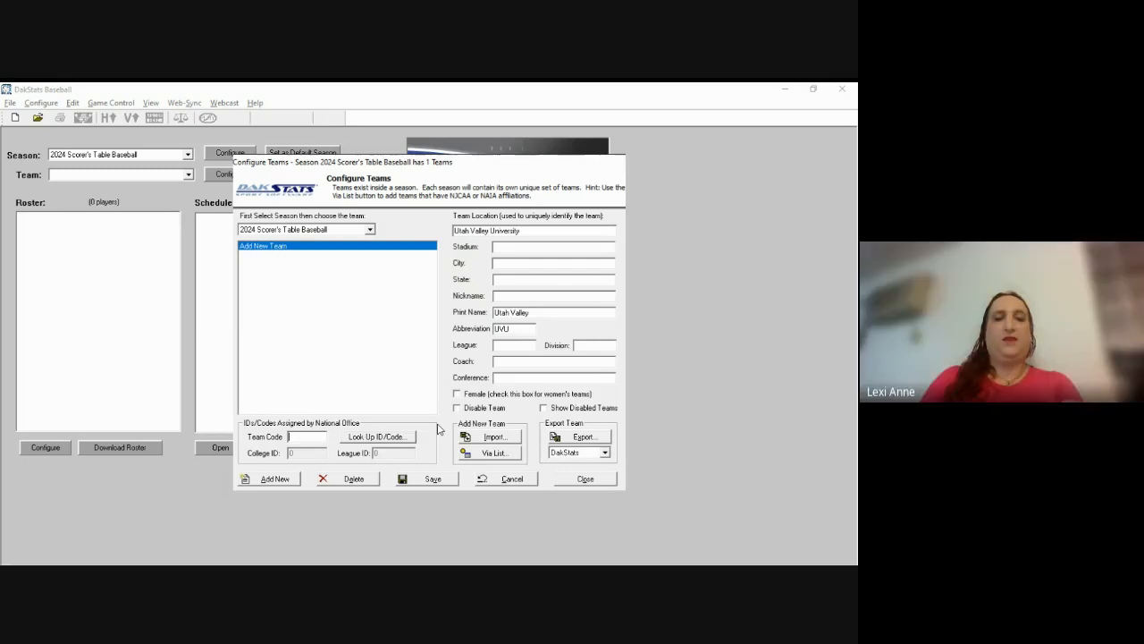
type("123")
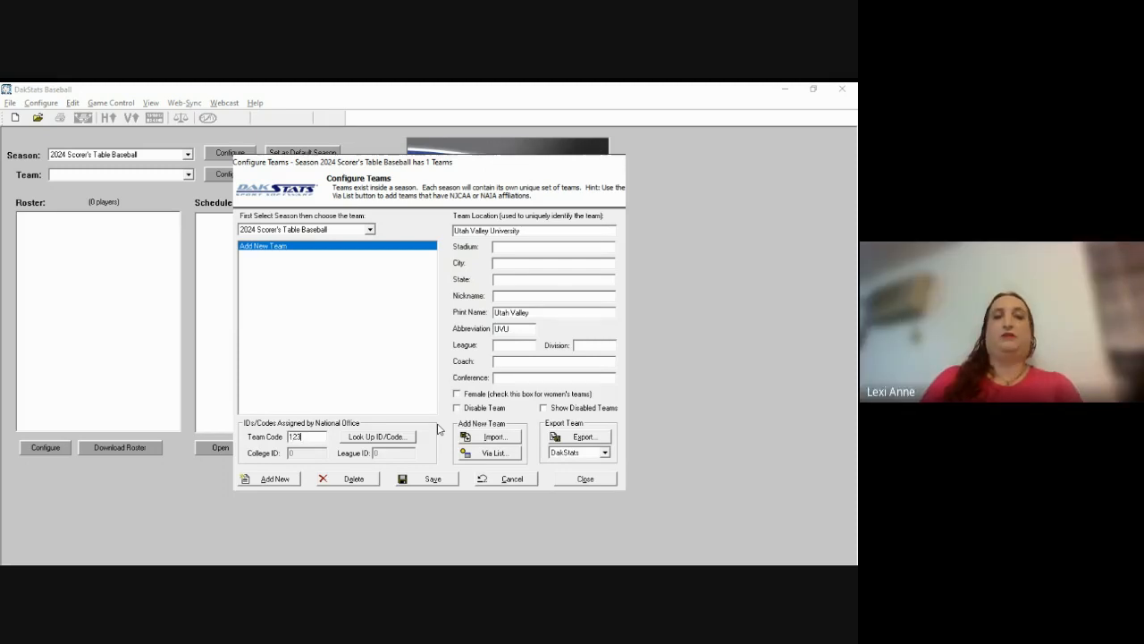
Step: Save the new Utah Valley University team entry
key("Return")
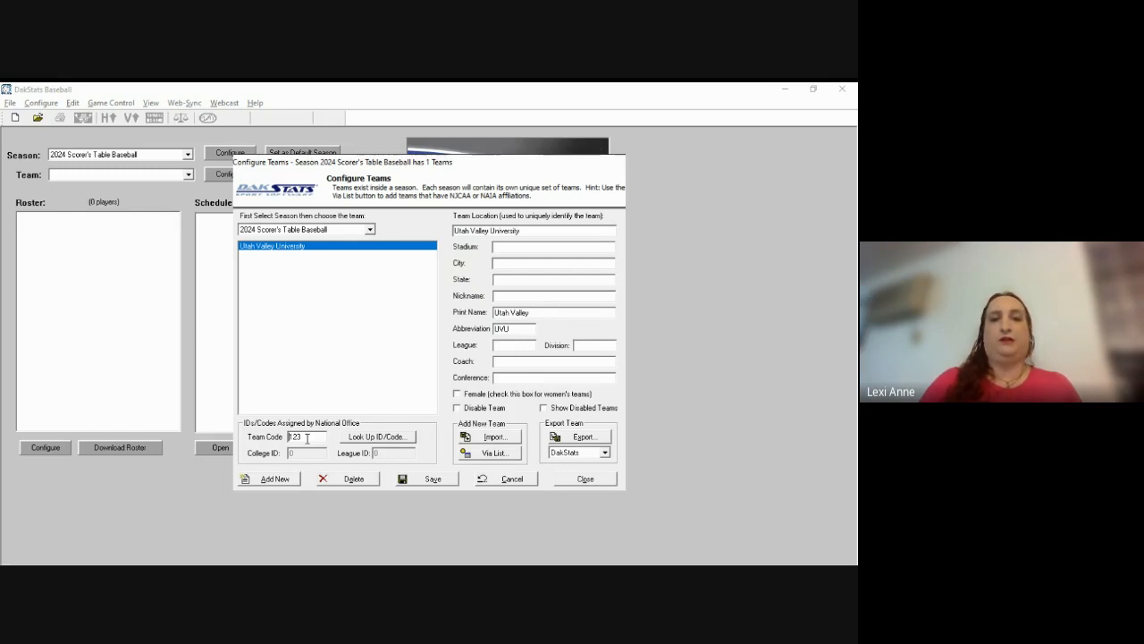
Step: Start a team import filtered to Format1 TRO Roster Files (*.tro), then cancel it
left_click(483, 438)
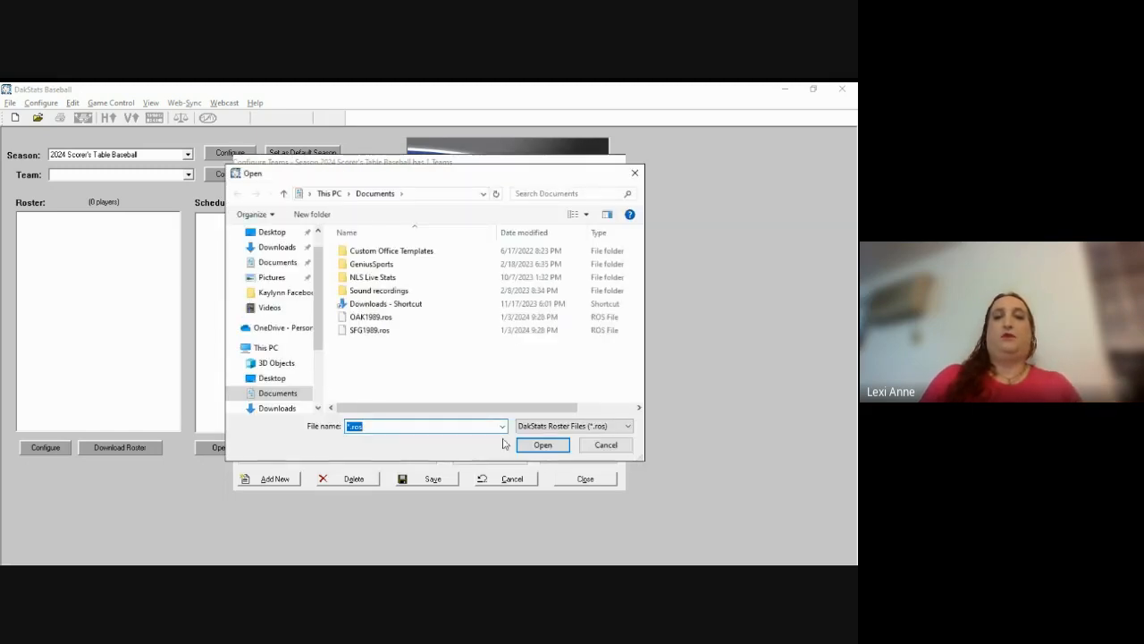
left_click(630, 427)
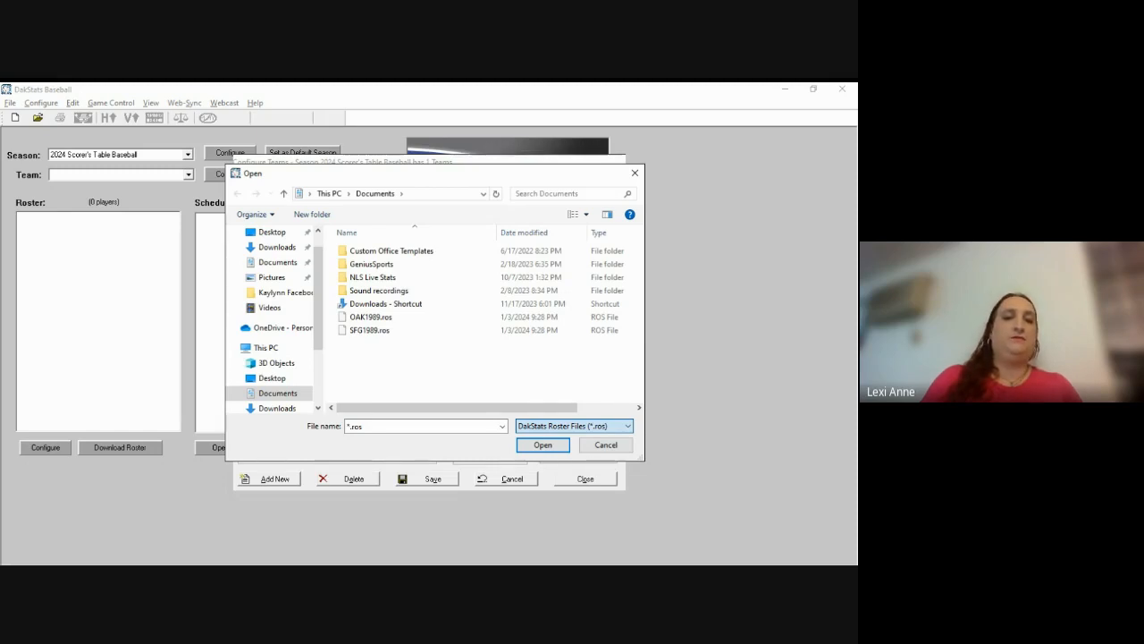
left_click(620, 451)
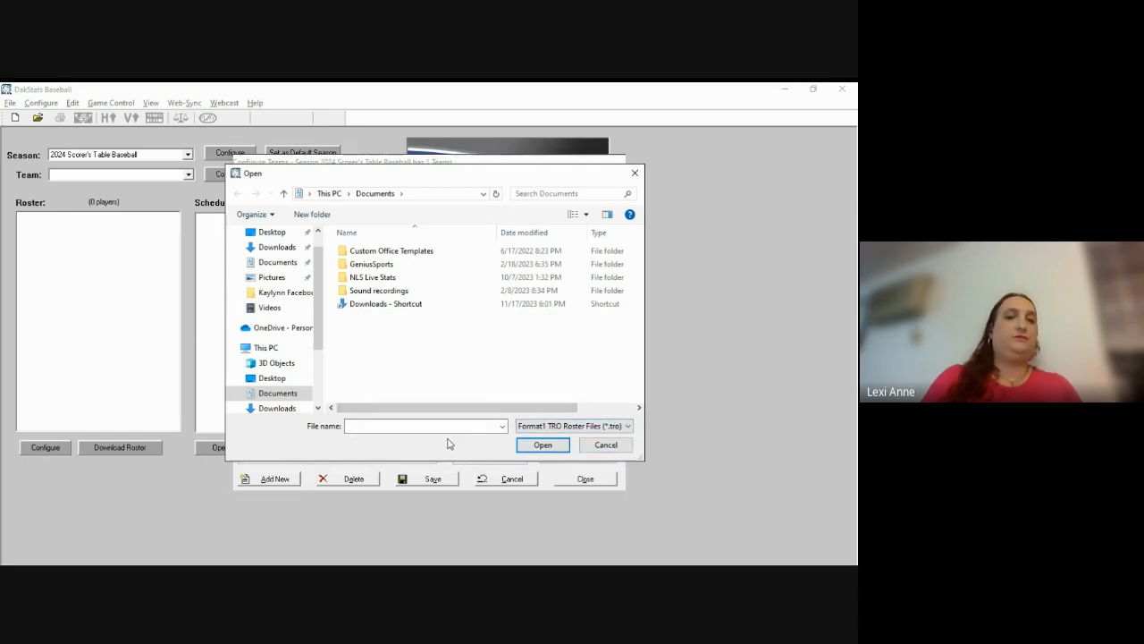
left_click(604, 445)
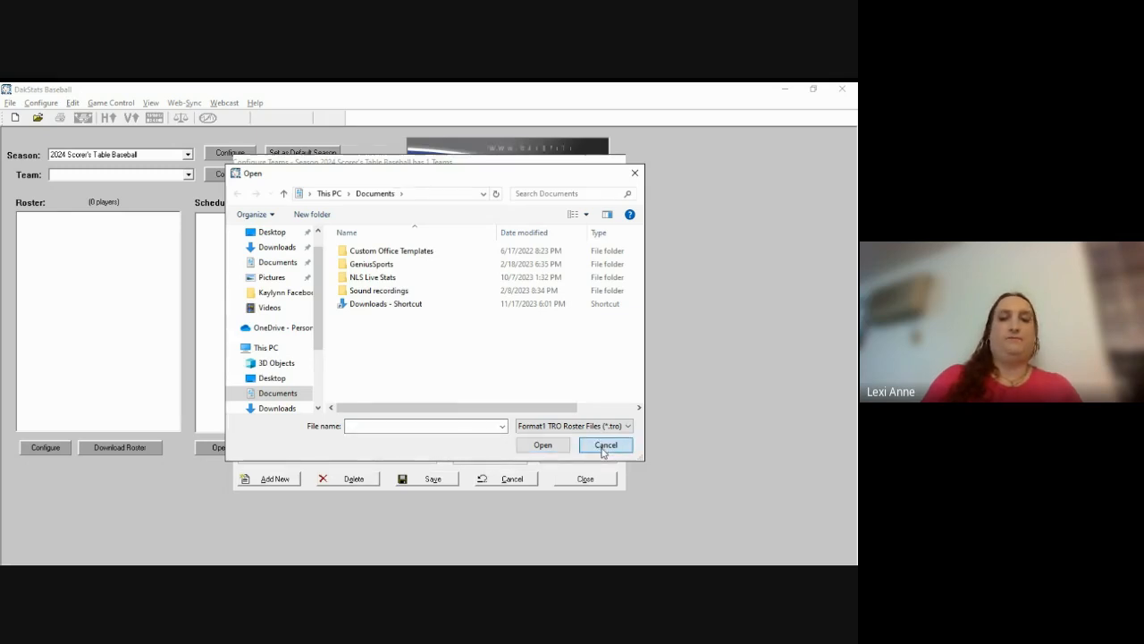
Step: Dismiss the failure notice and export the team as Format1.TRO roster file UVUBB2024
left_click(459, 358)
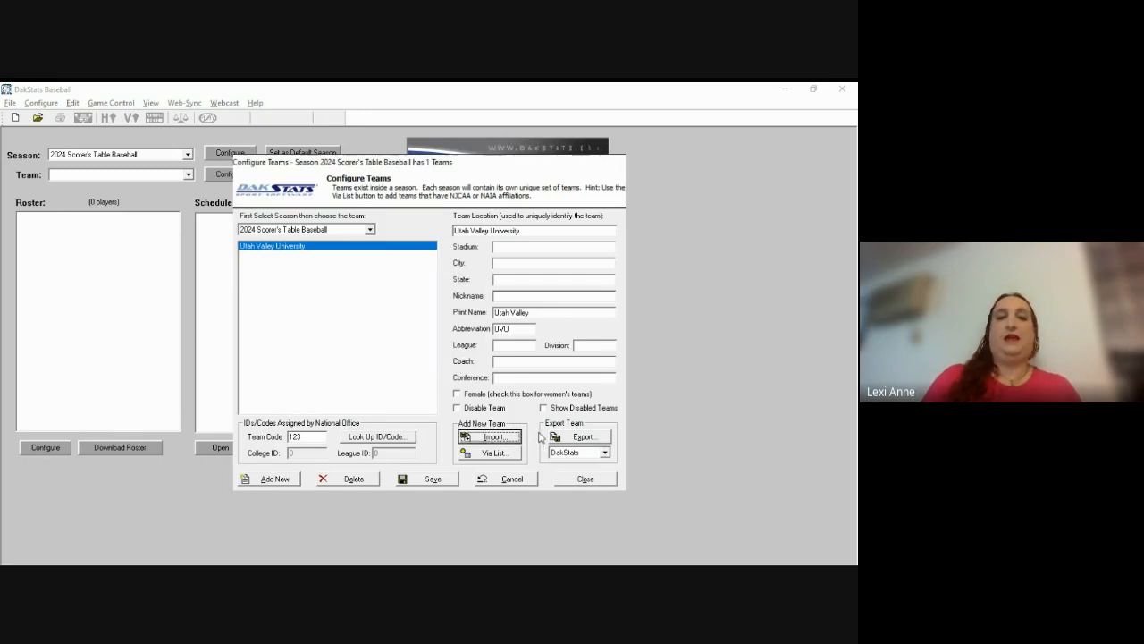
left_click(580, 453)
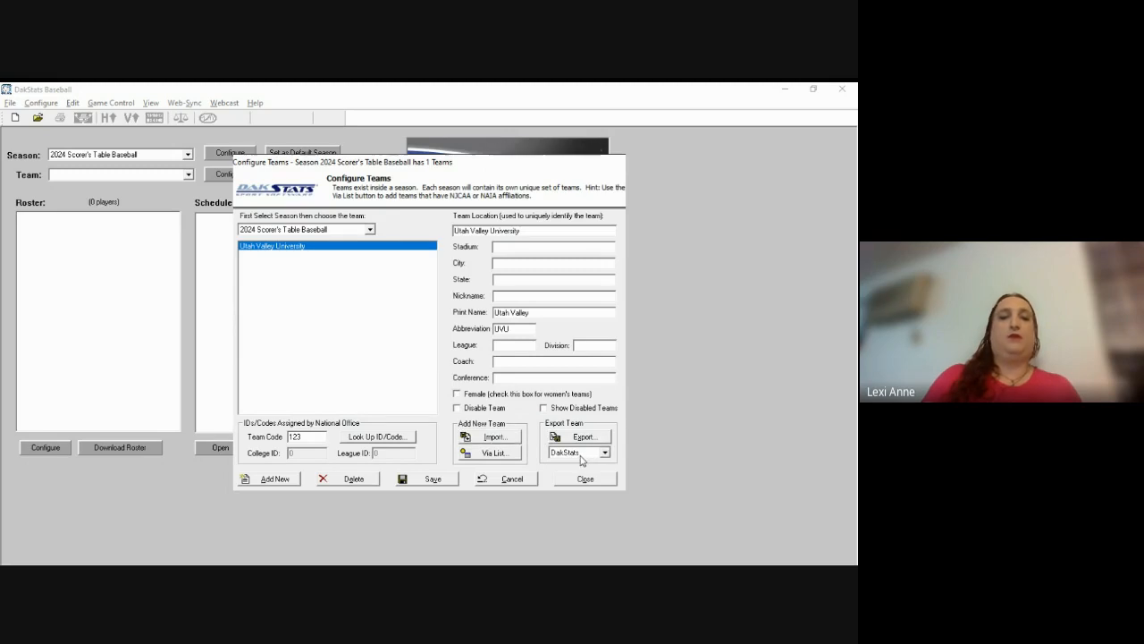
left_click(583, 475)
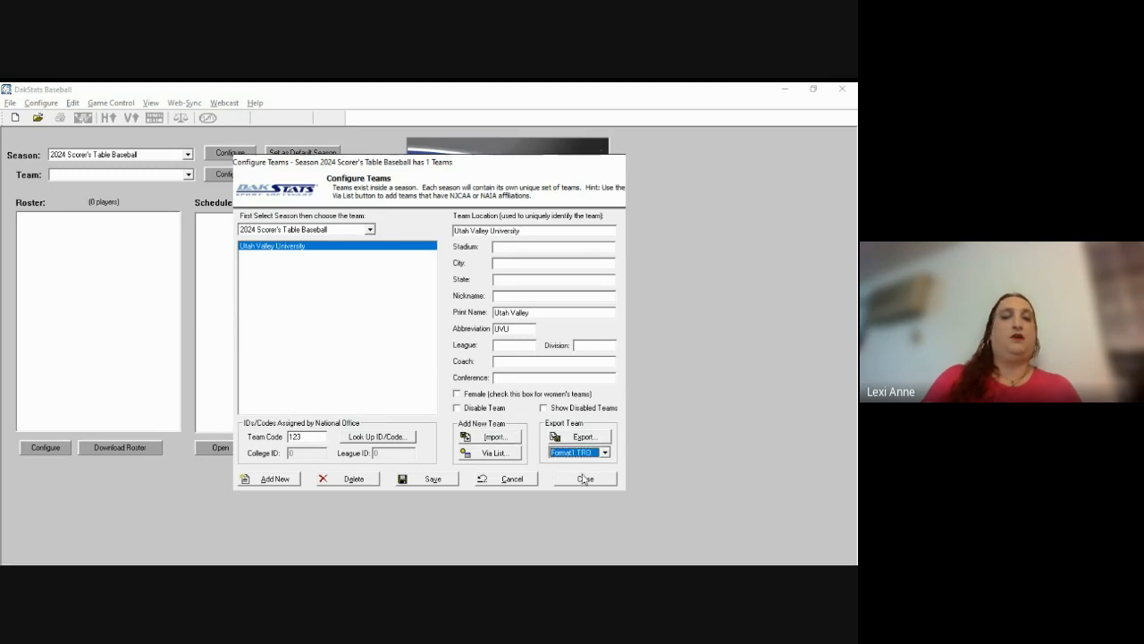
left_click(584, 437)
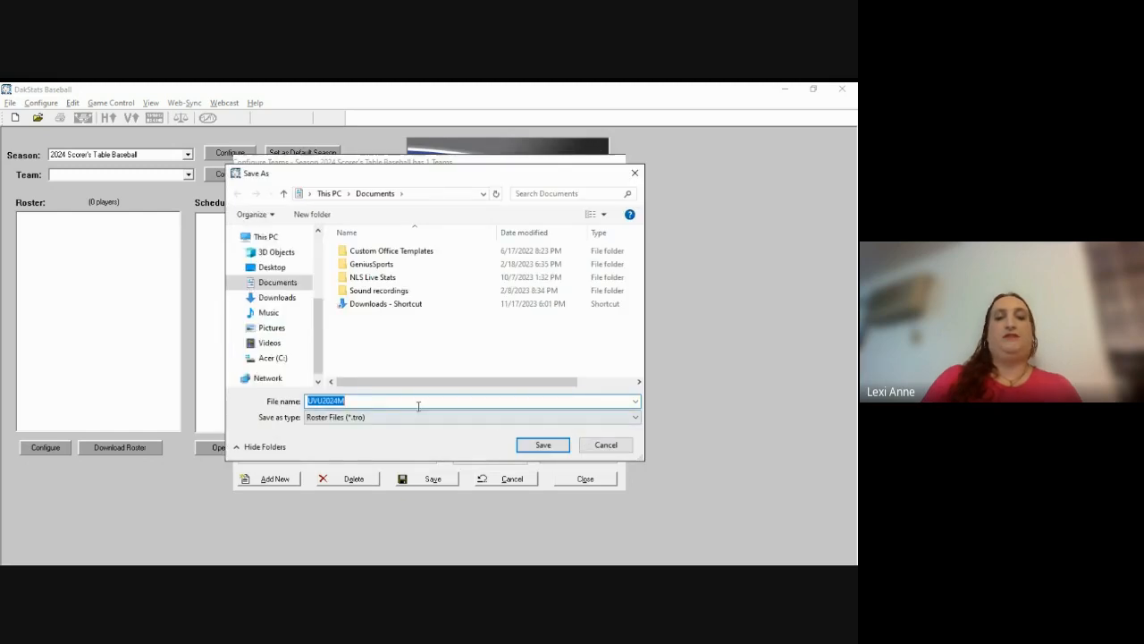
type("UVU")
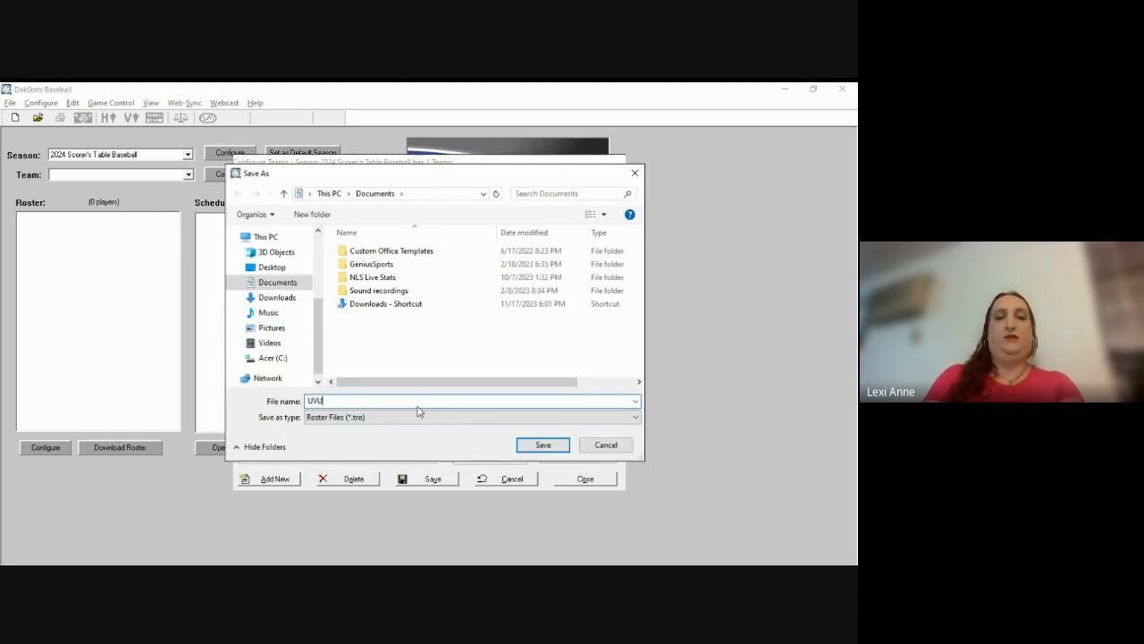
type("BB2024")
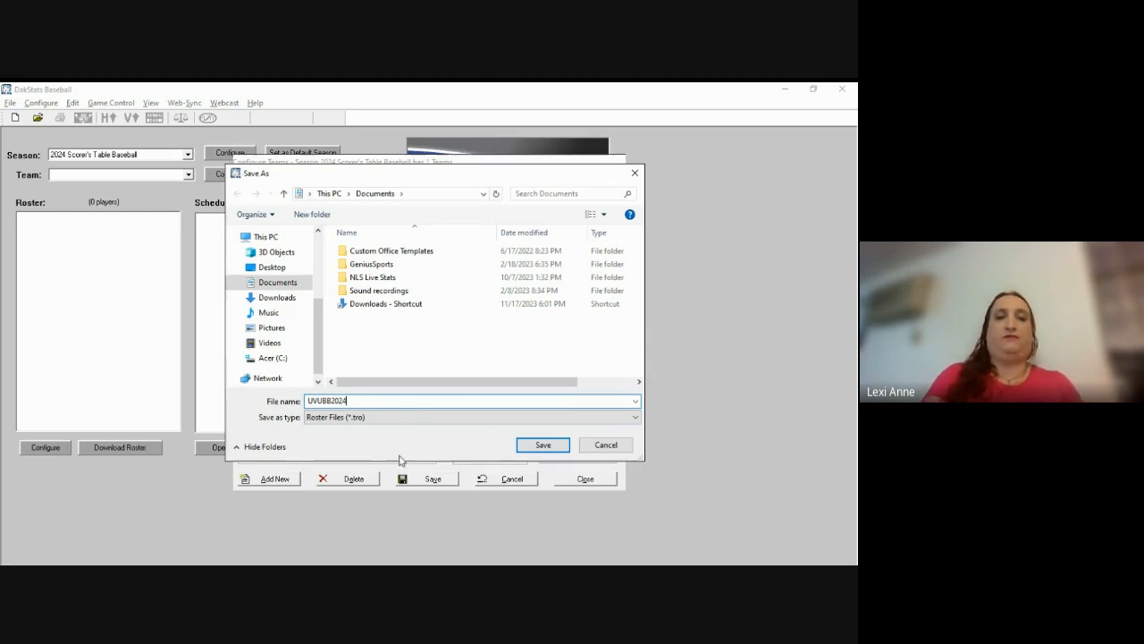
left_click(357, 426)
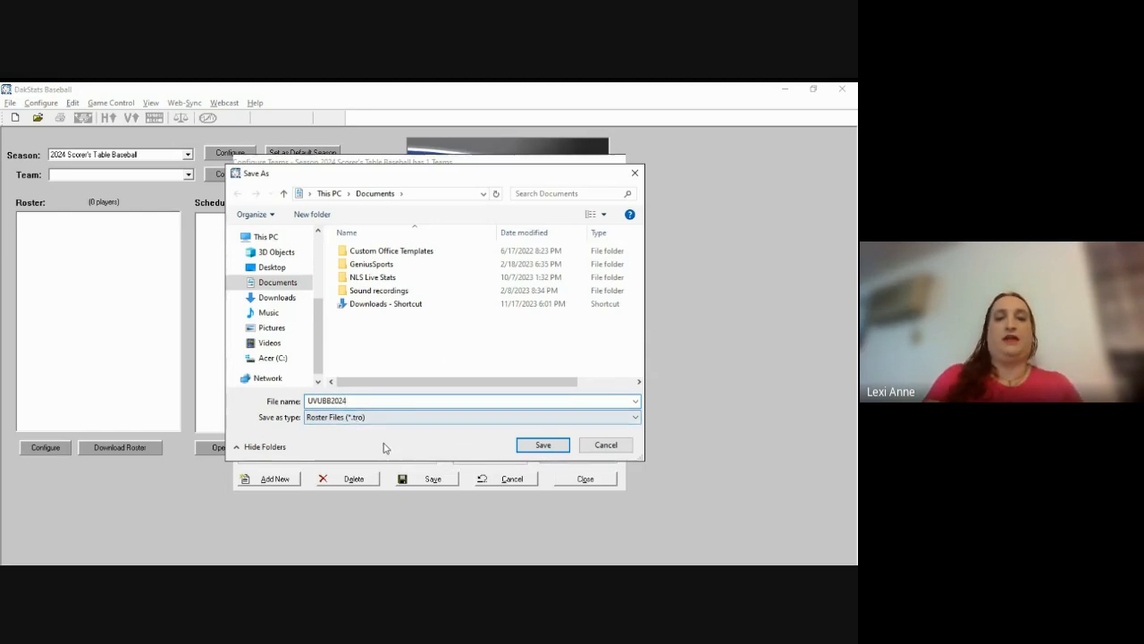
key("Return")
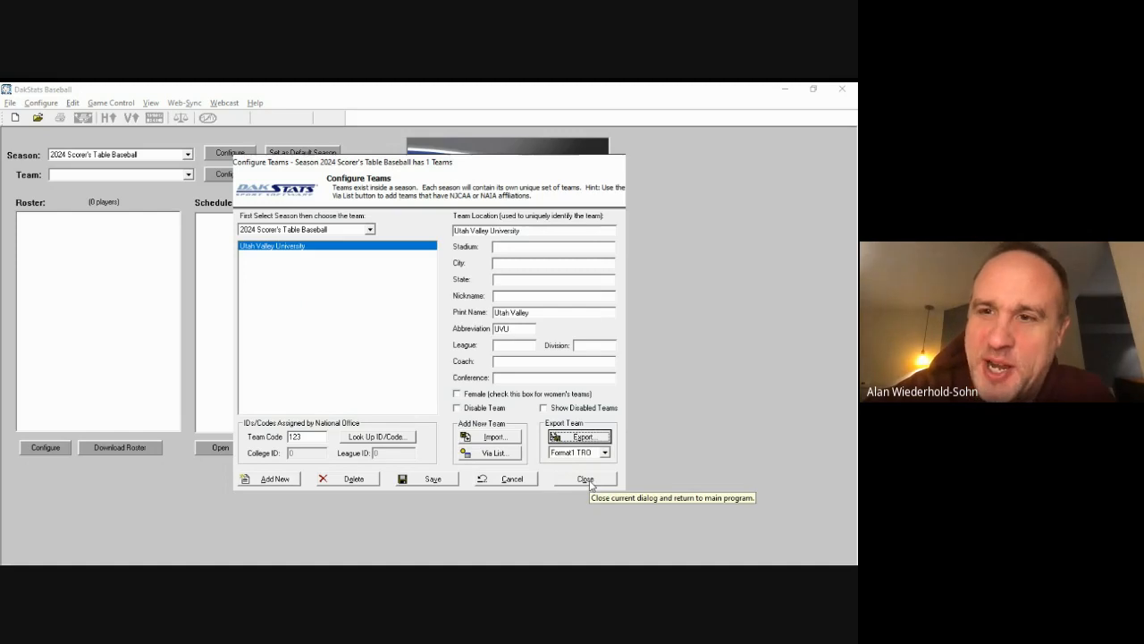
Step: Replace team code 123 with 30024 and close team configuration
left_click(315, 437)
key("BackSpace")
key("BackSpace")
key("BackSpace")
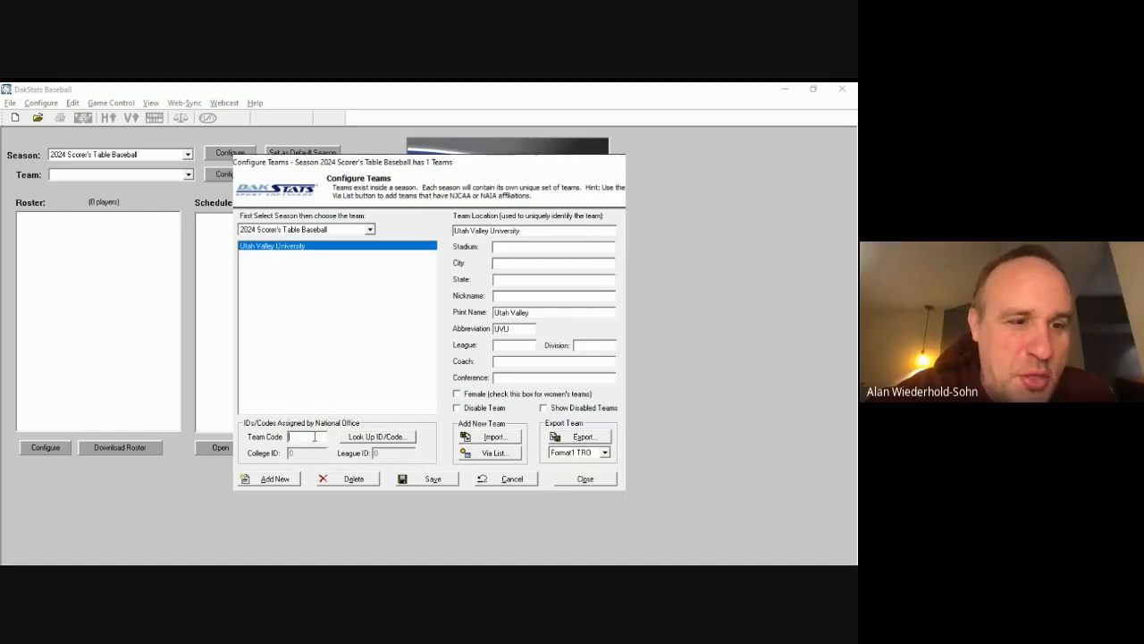
type("30024")
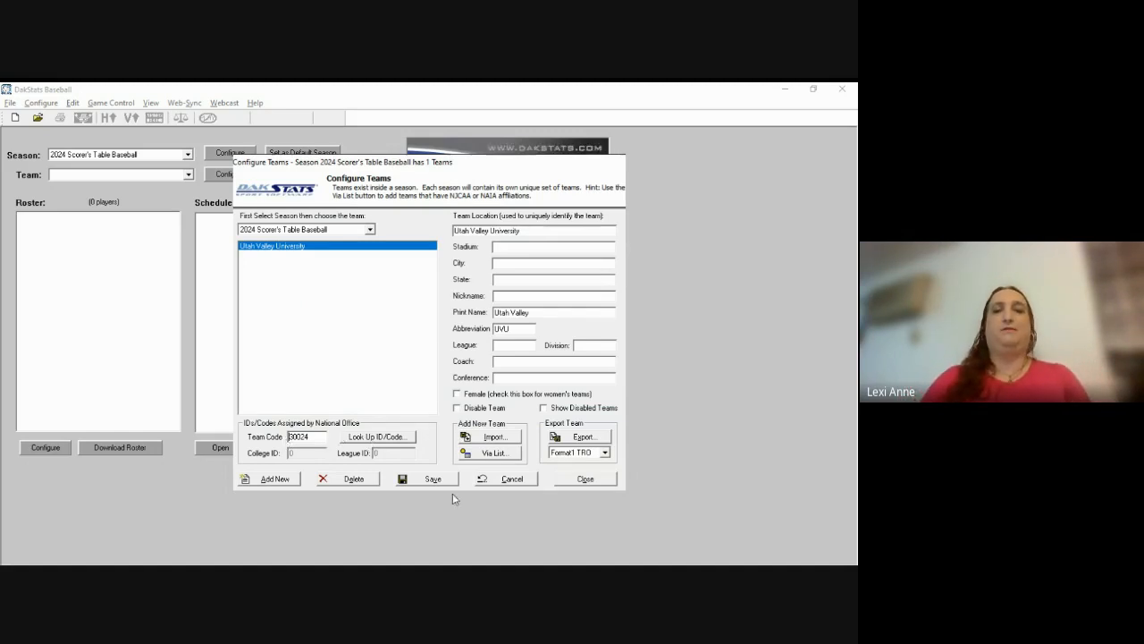
left_click(584, 480)
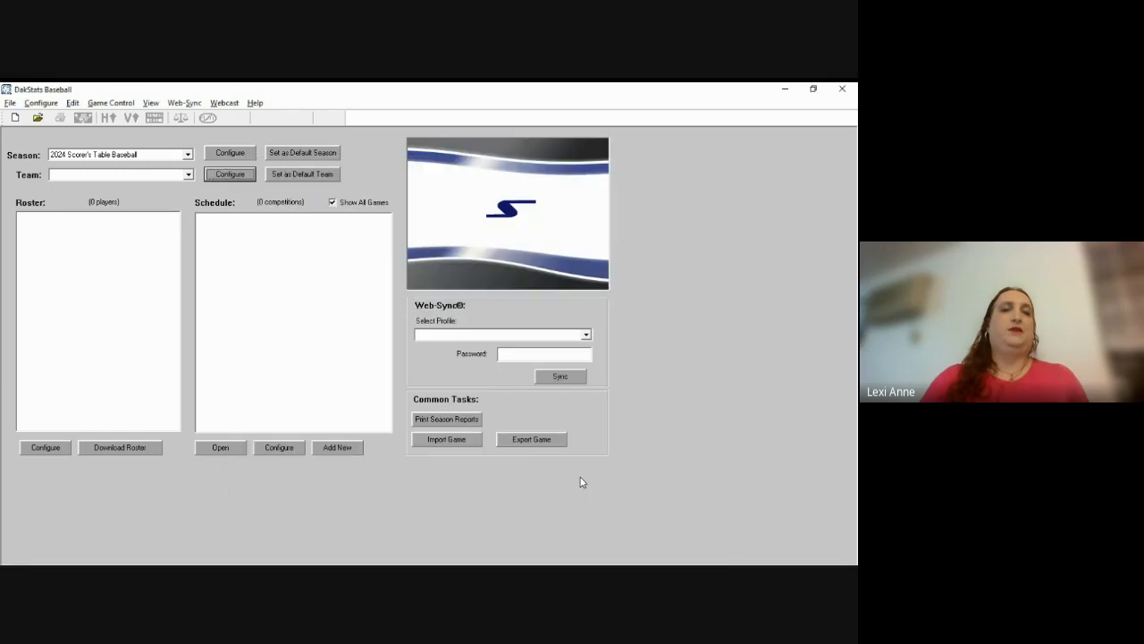
Step: Open Utah Valley University's roster, add player number 1, and sort by jersey order
left_click(190, 175)
left_click(185, 191)
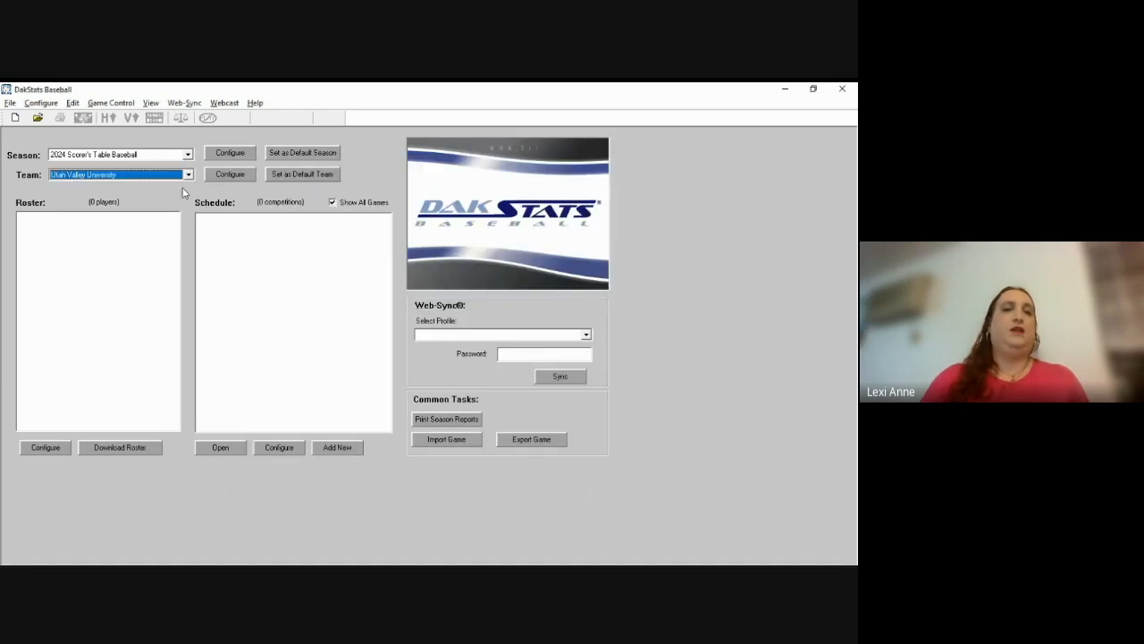
left_click(52, 451)
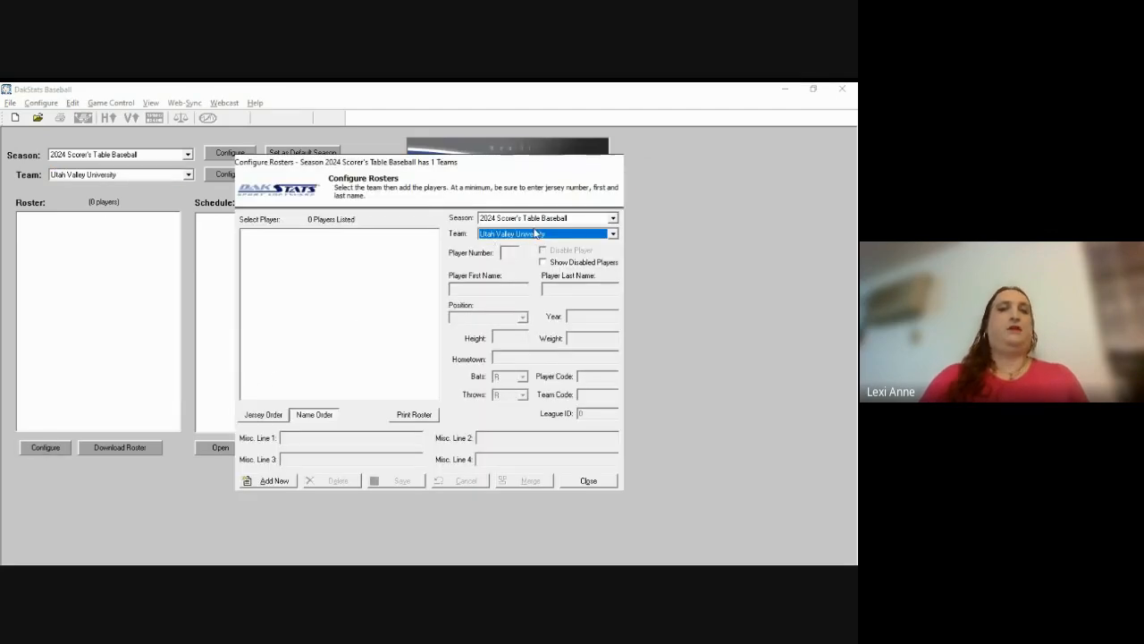
left_click(277, 481)
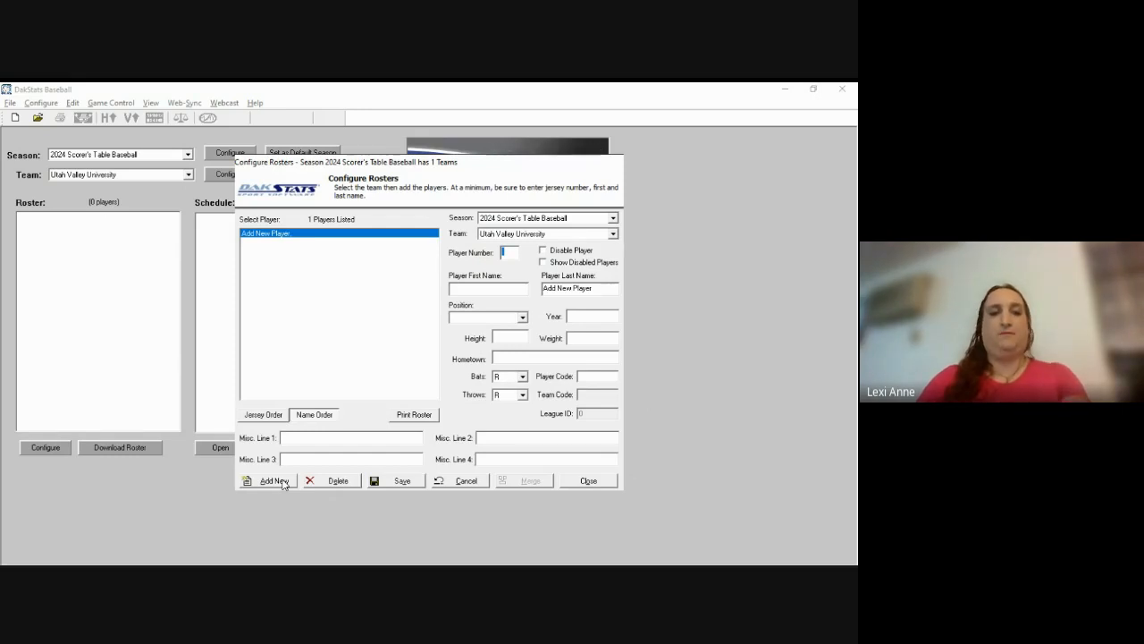
type("1")
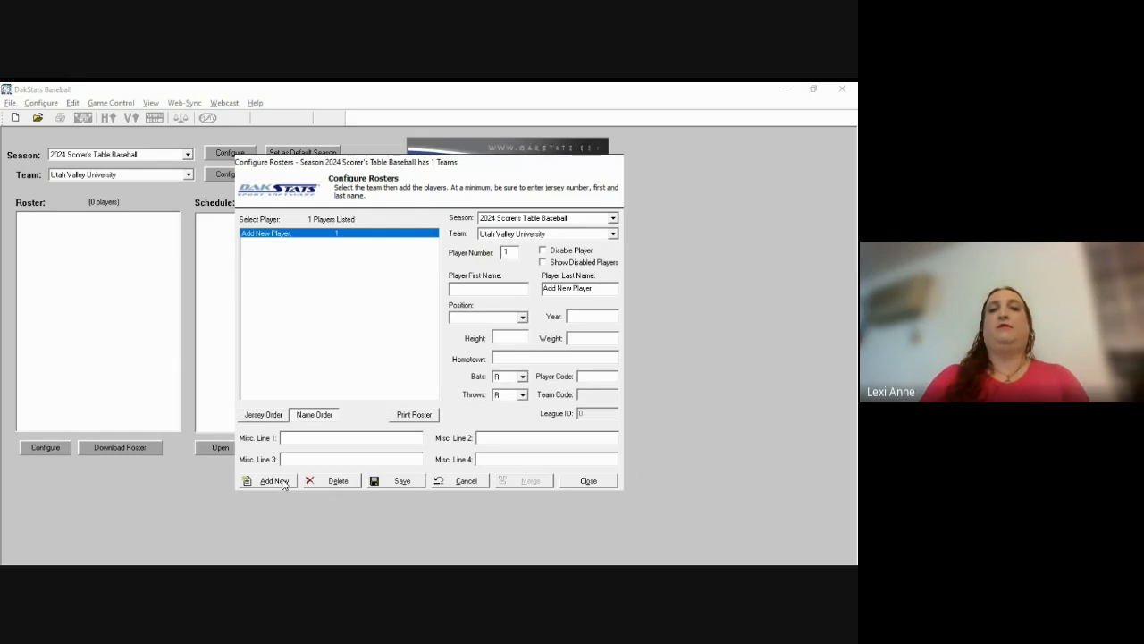
left_click(261, 420)
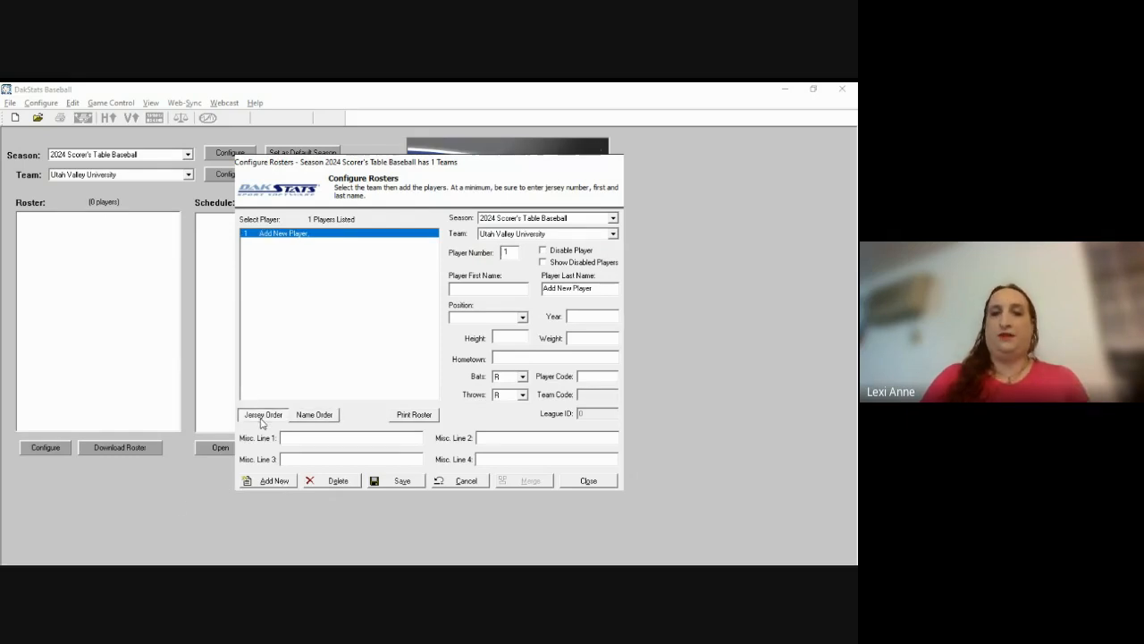
Step: Enter the player's first and last name
left_click(516, 255)
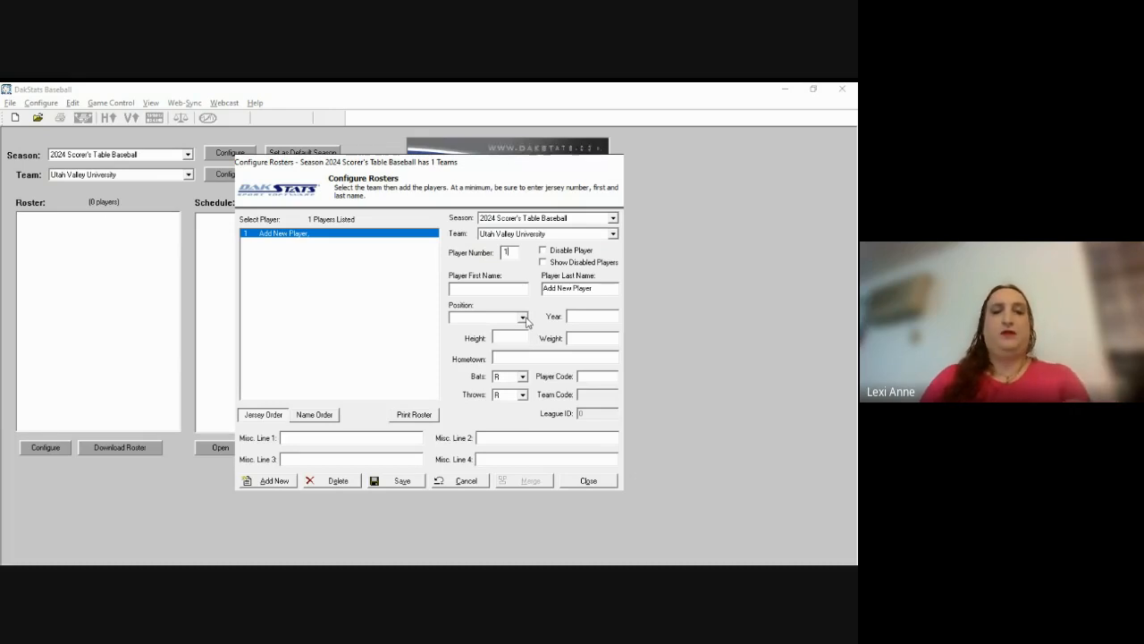
key("Tab")
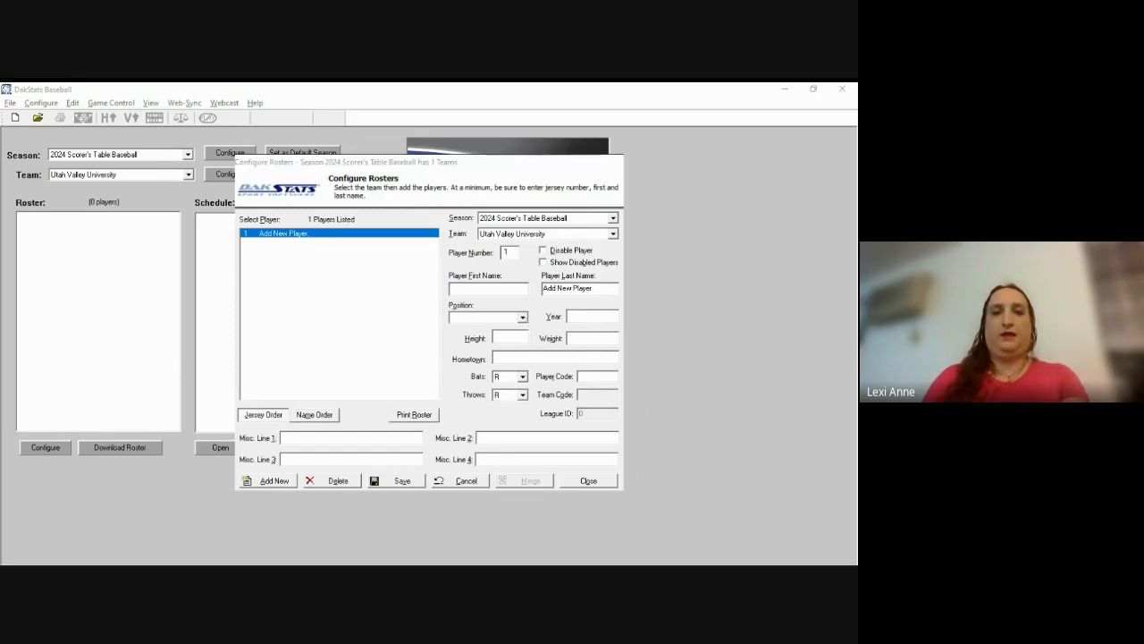
left_click(527, 320)
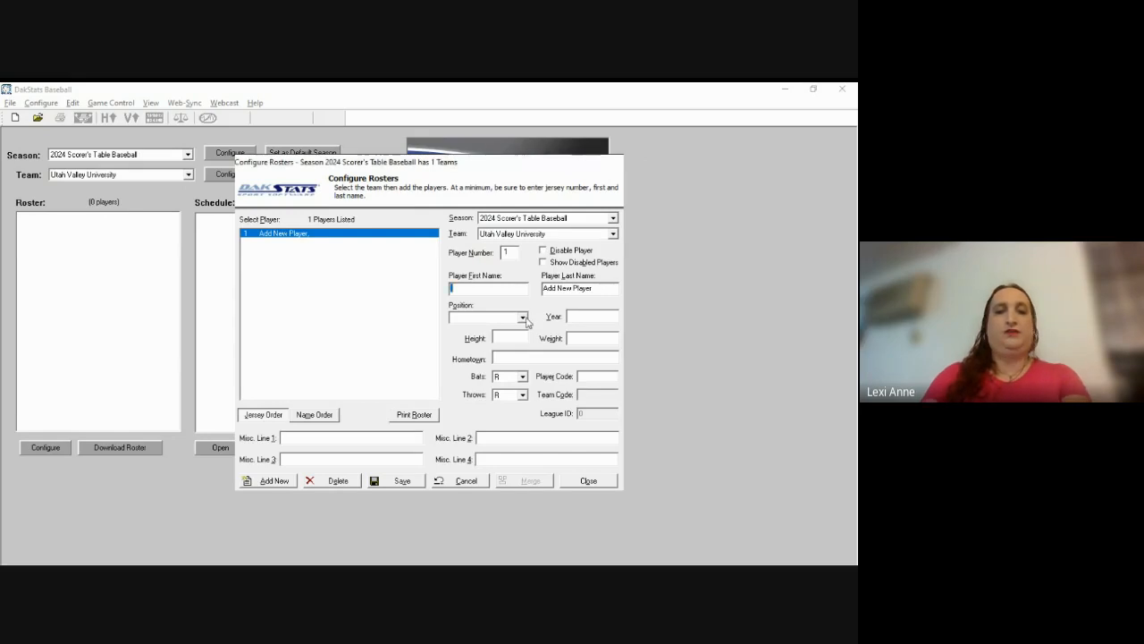
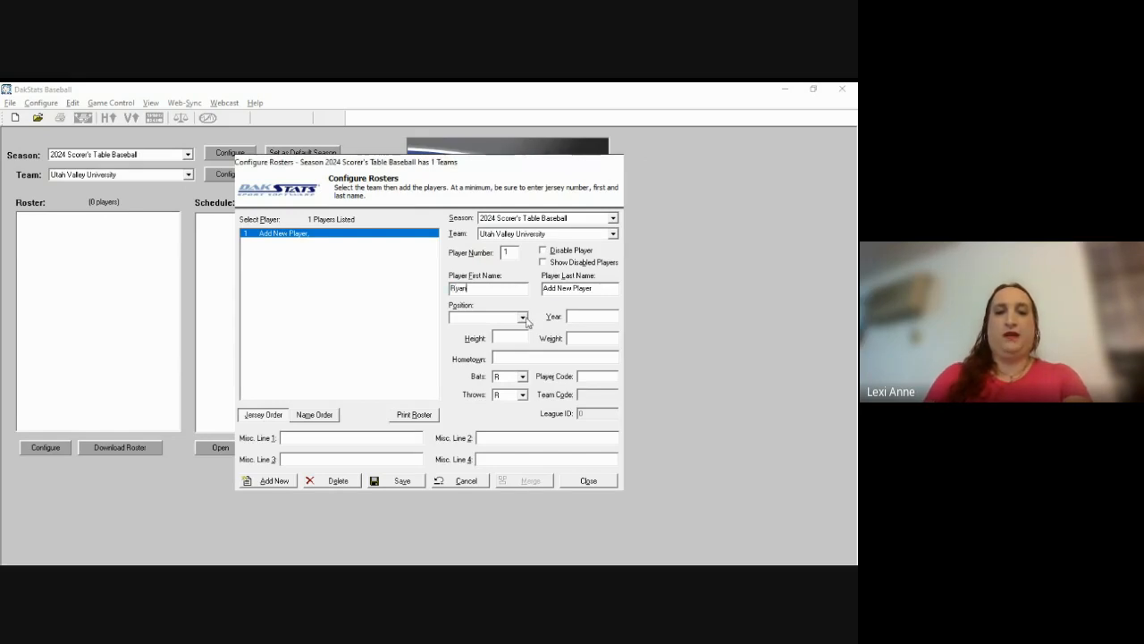
key("Tab")
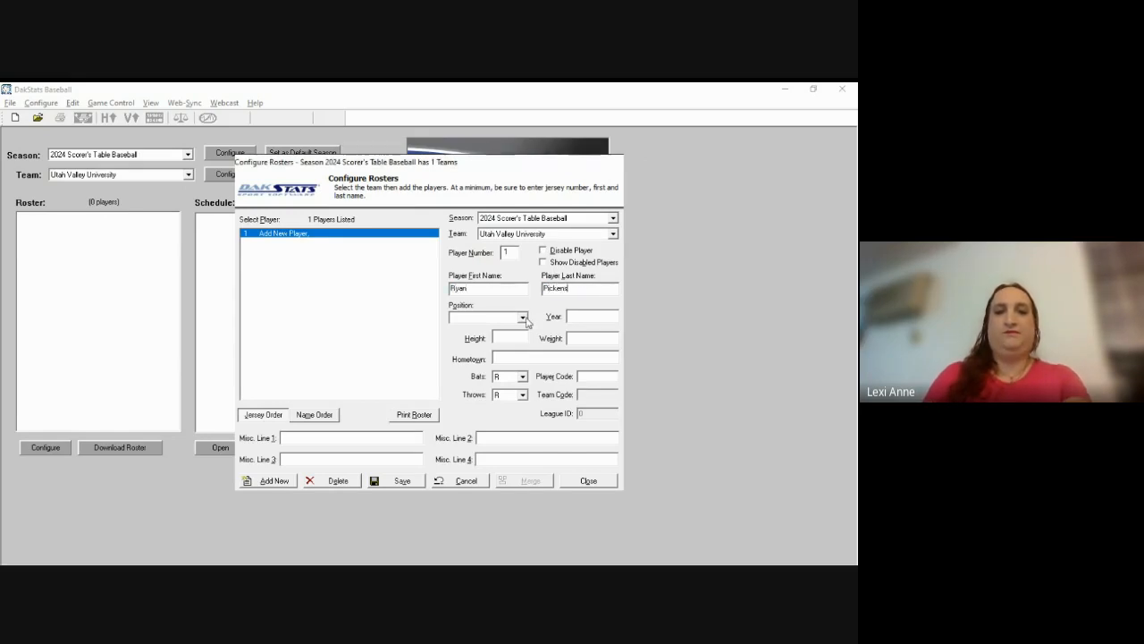
key("Tab")
key("Tab")
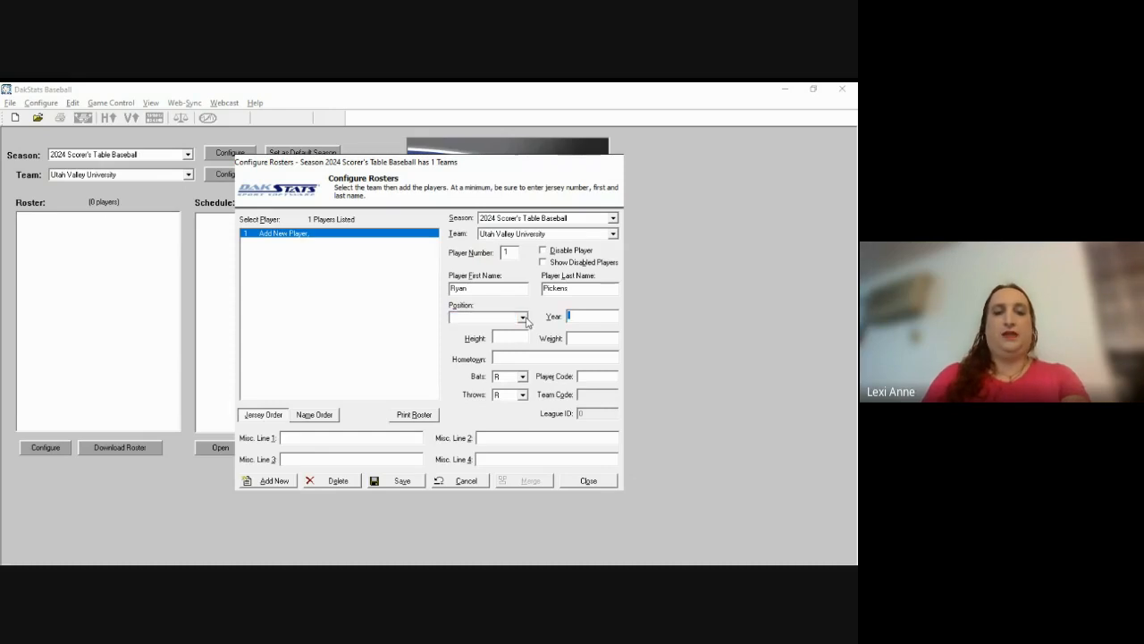
Step: Enter year Sr., height 6'5", weight 205 and hometown Orem, UT
type("S")
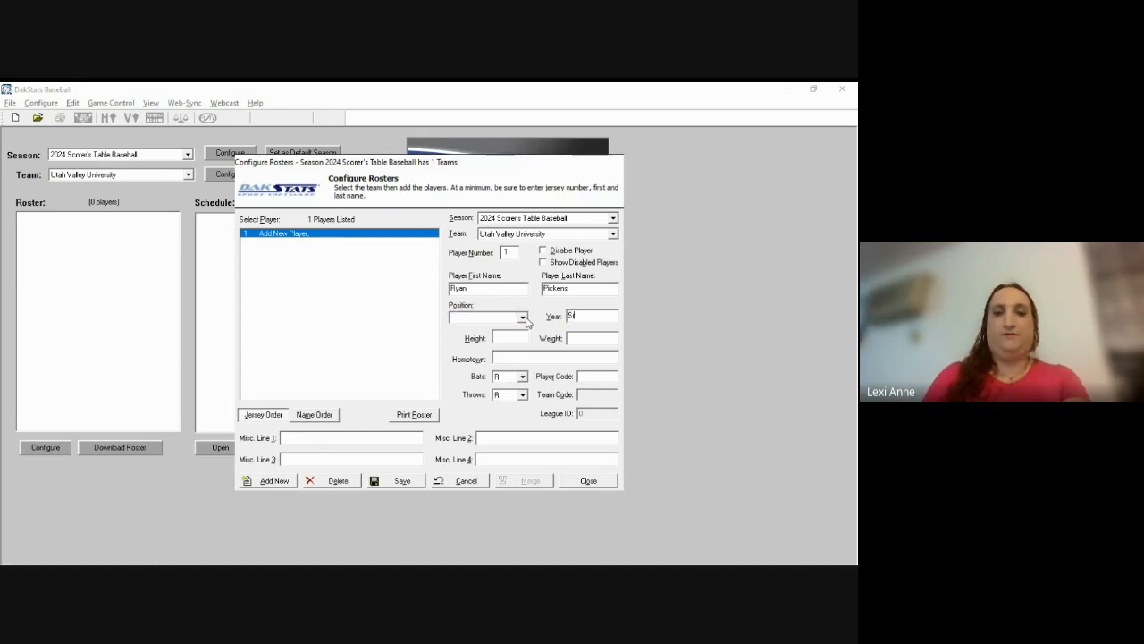
type("r.")
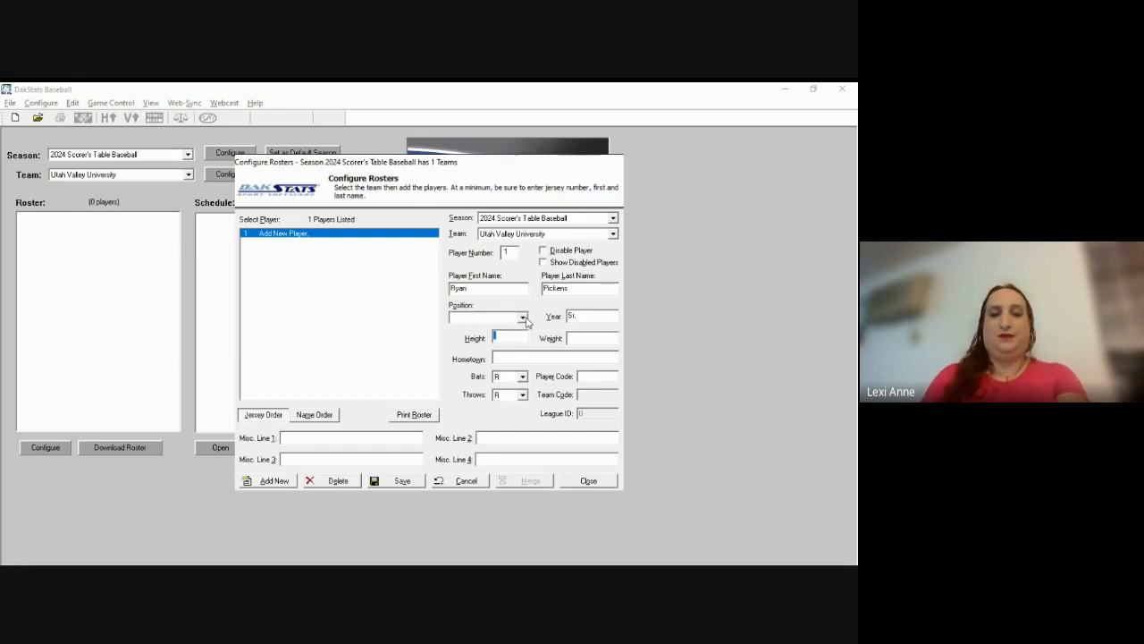
type("6'5\"")
key("Tab")
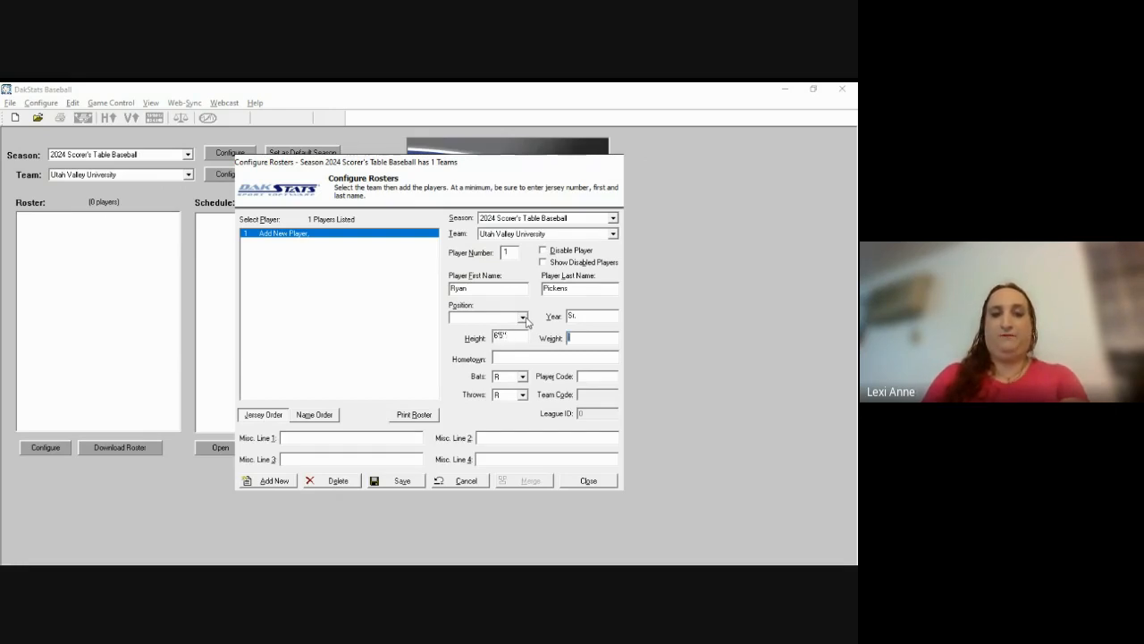
type("205")
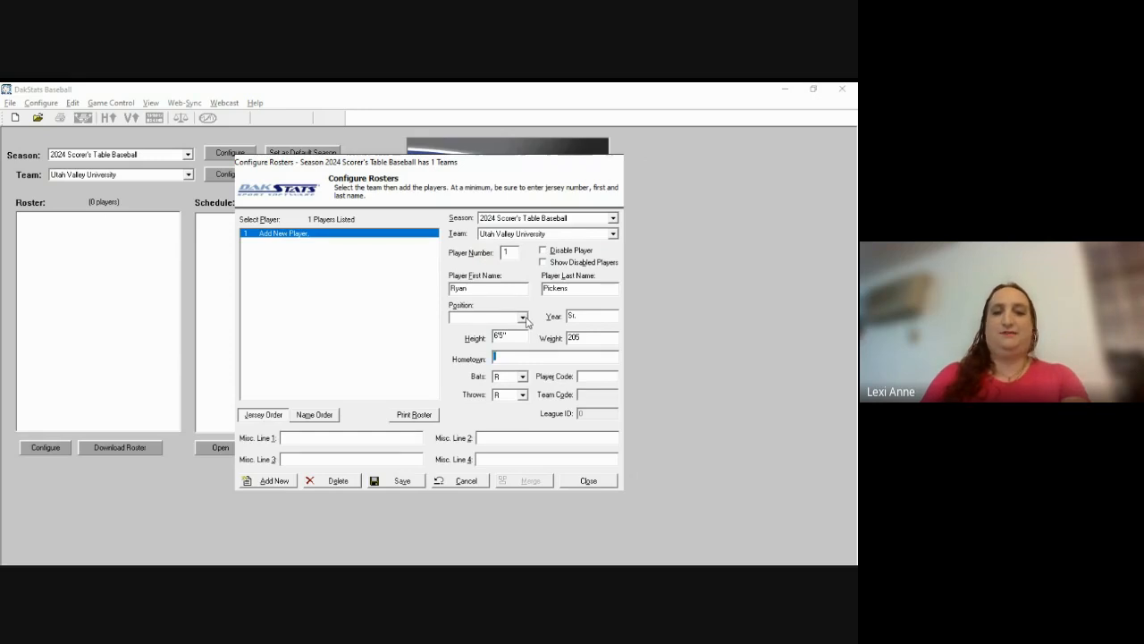
type("Or")
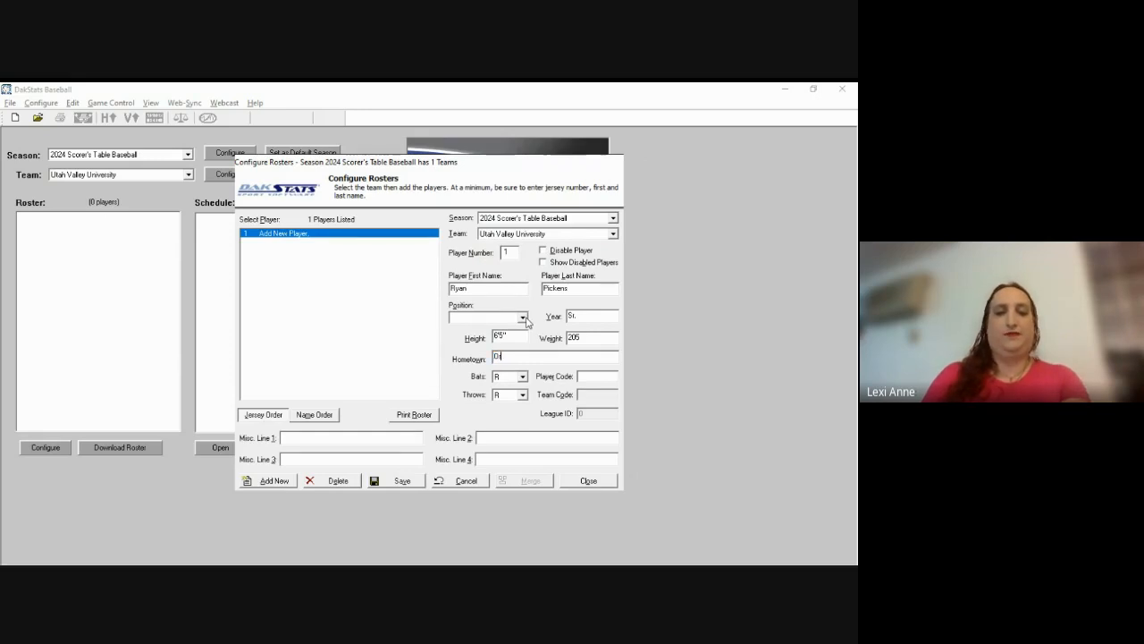
type("em, UT")
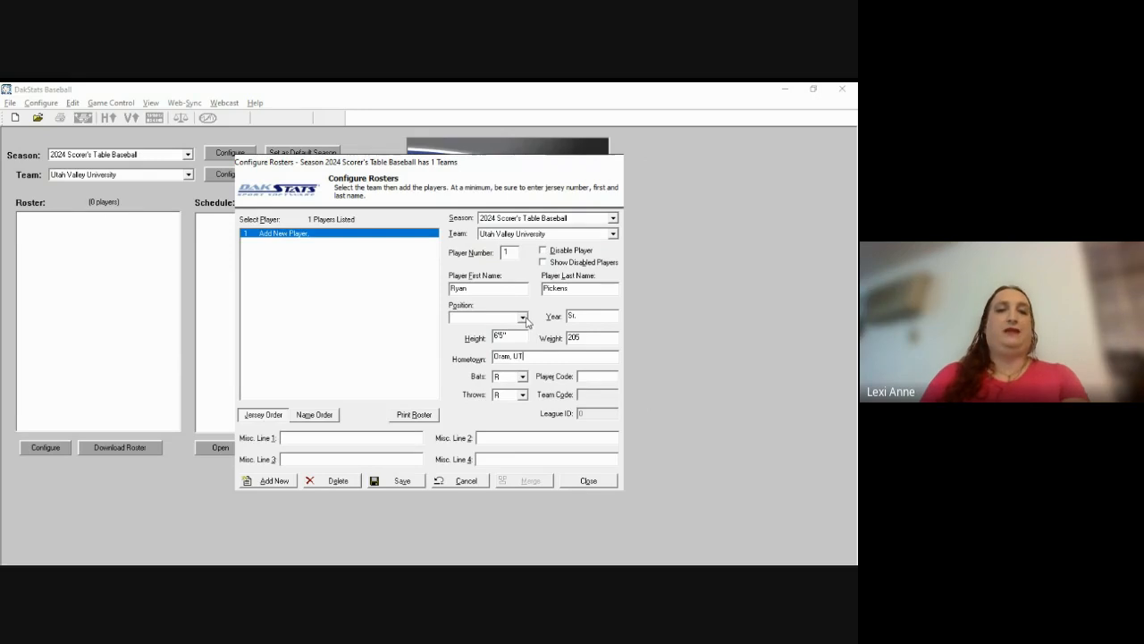
key("Tab")
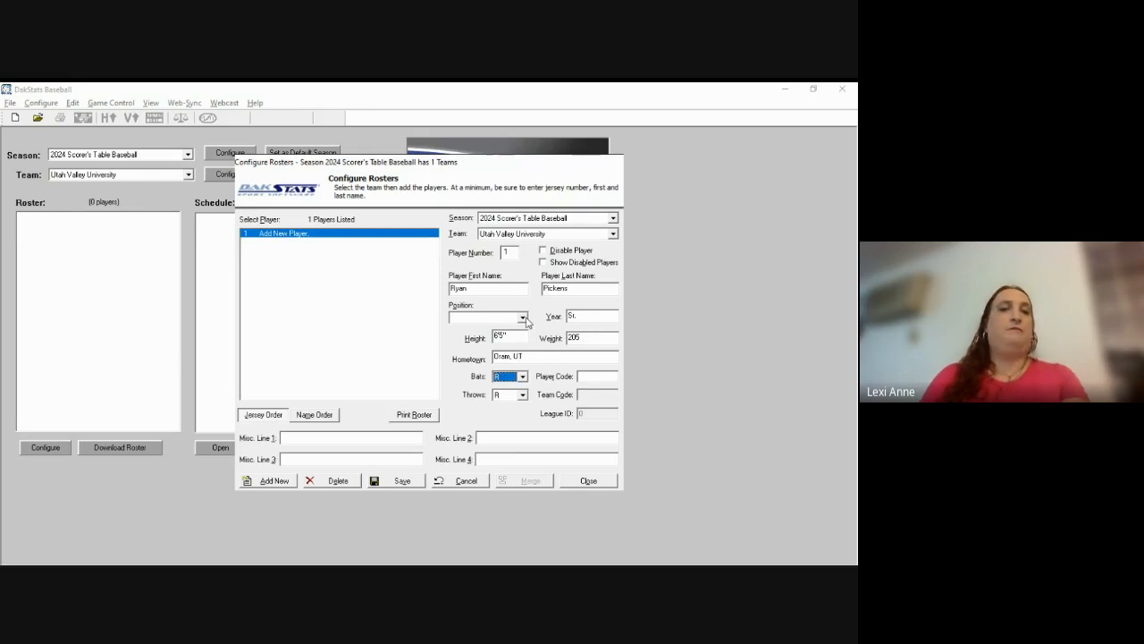
Step: Keep Bats and Throws at R, save player 1 to the roster, and tick Disable Player
key("Tab")
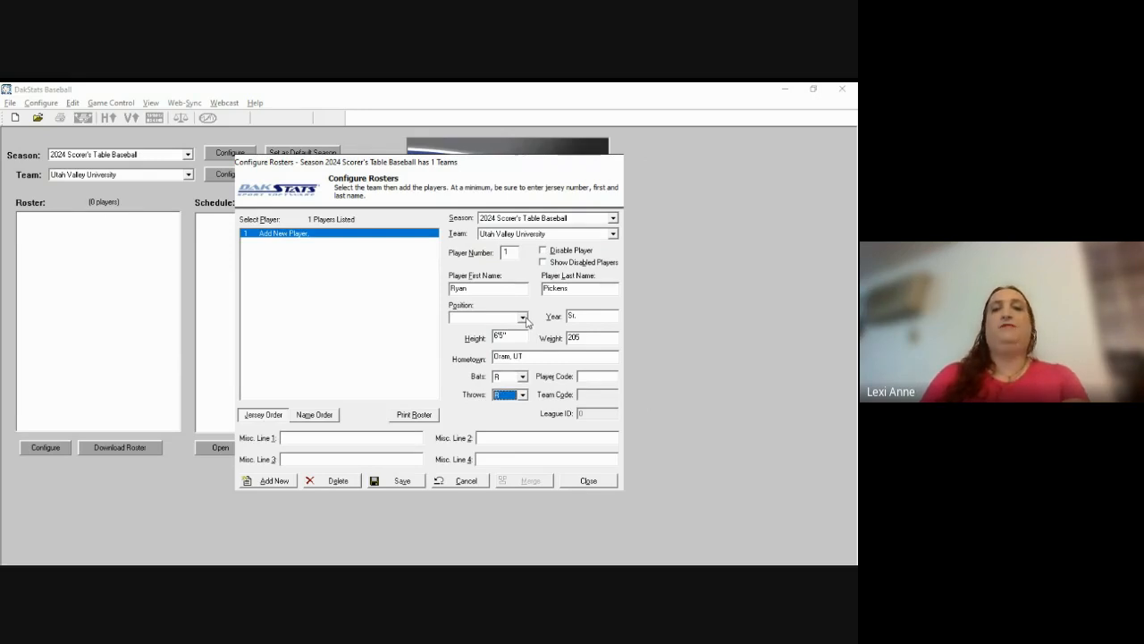
key("Tab")
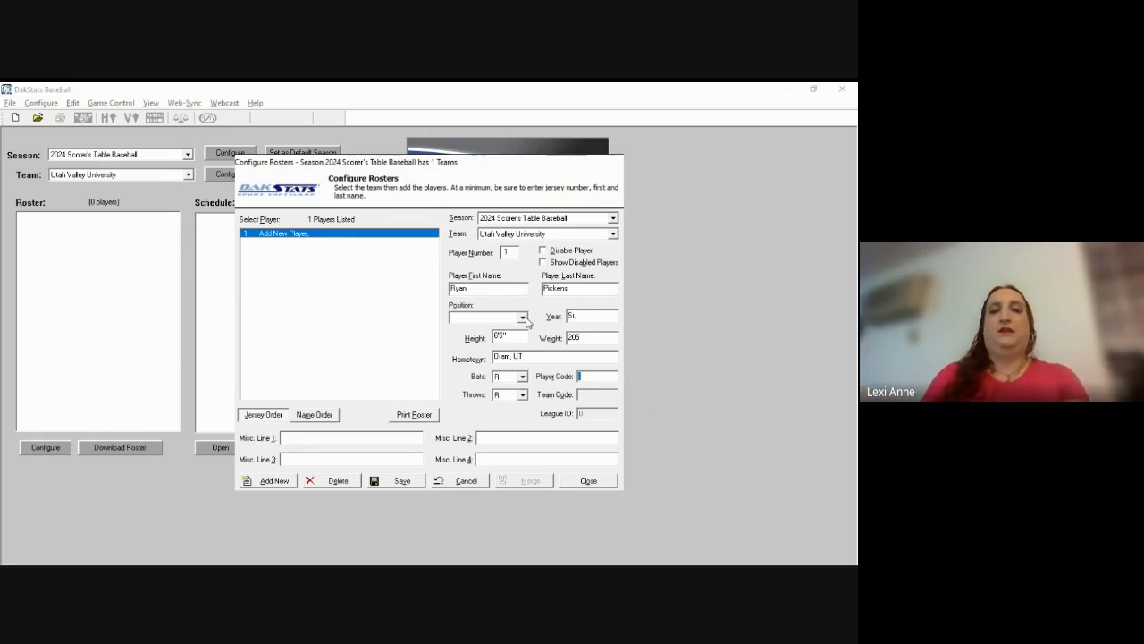
left_click(524, 378)
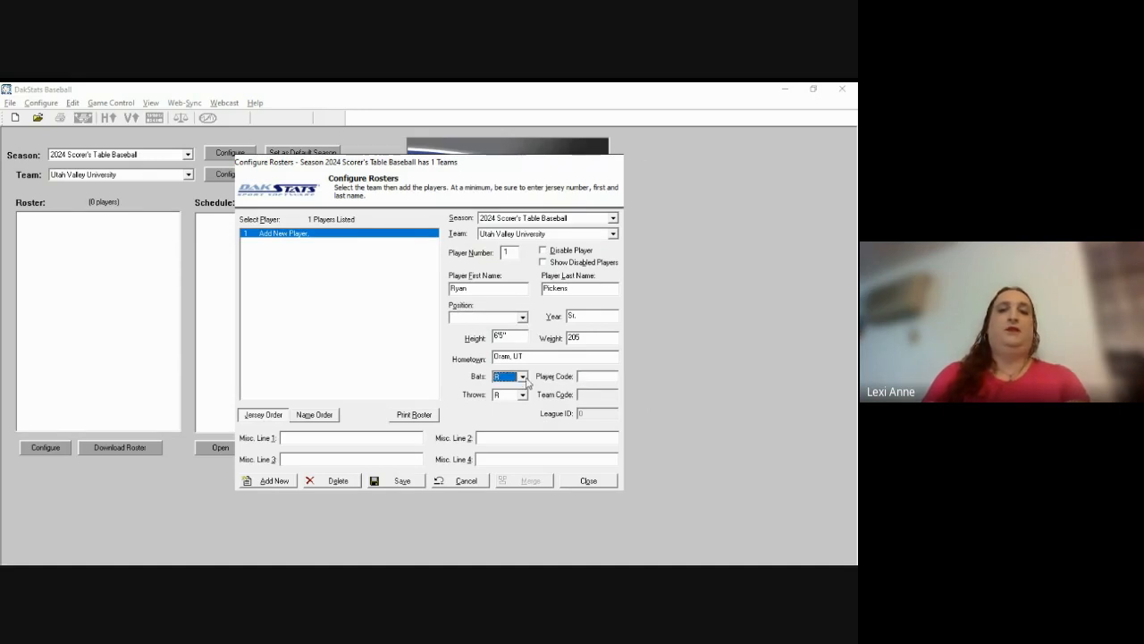
left_click(524, 396)
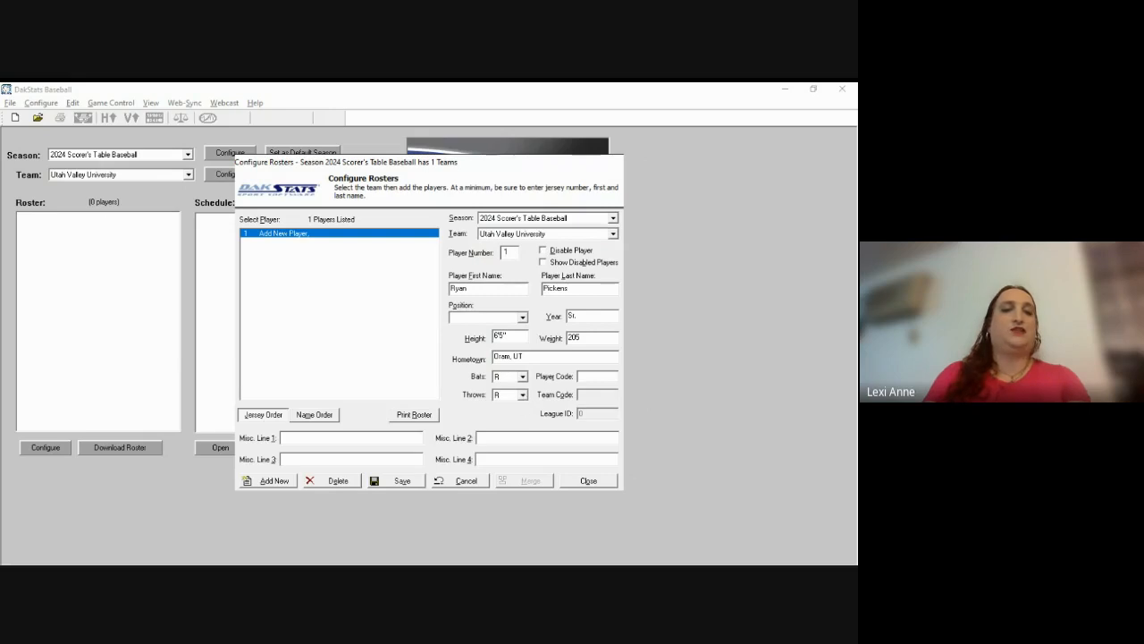
left_click(523, 399)
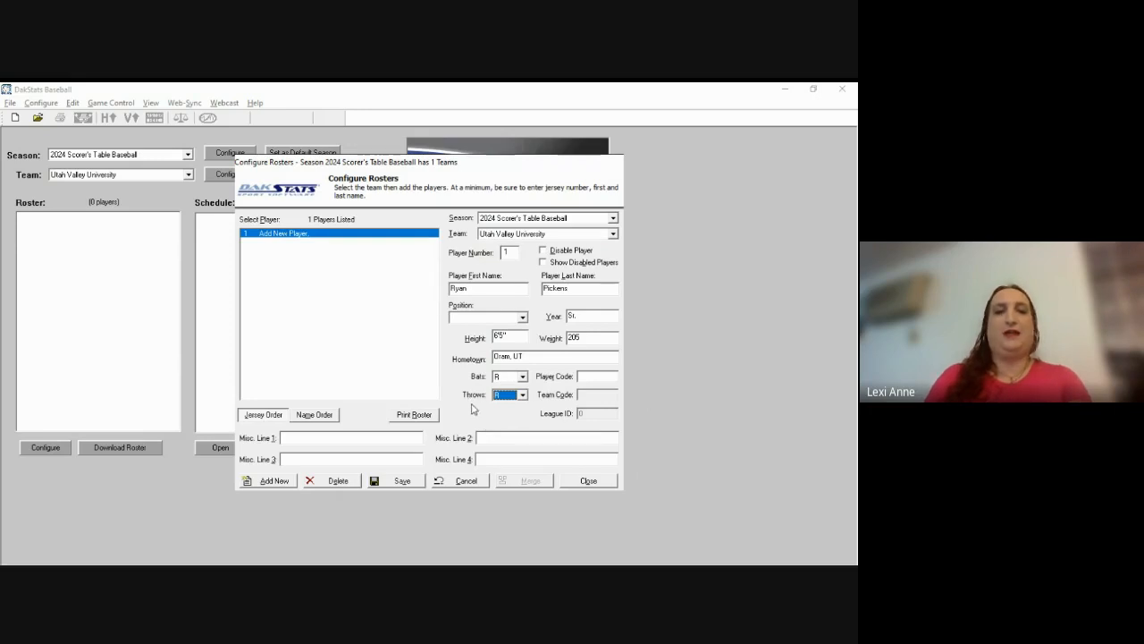
key("alt+s")
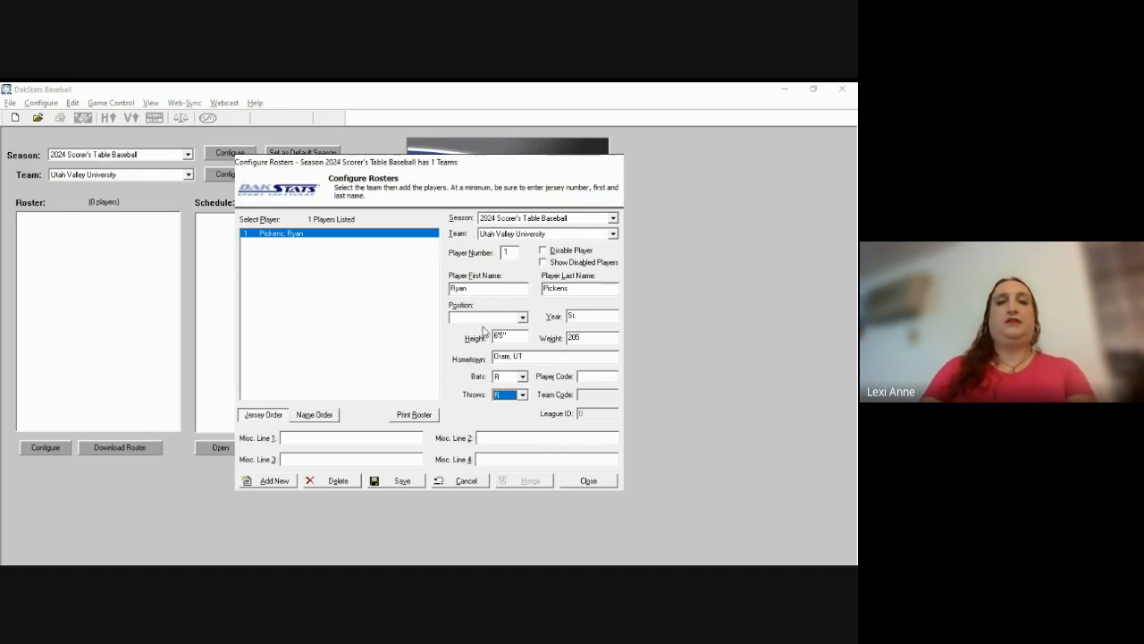
left_click(543, 253)
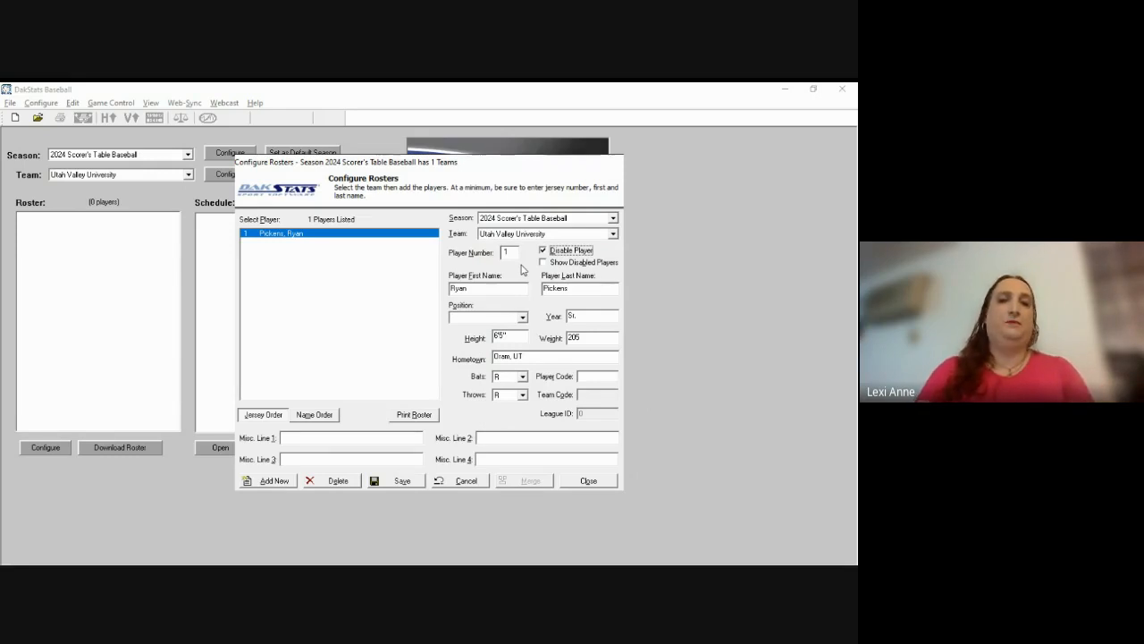
Step: Show disabled players, confirm saving with Yes, sort by name then jersey number, and close
left_click(543, 263)
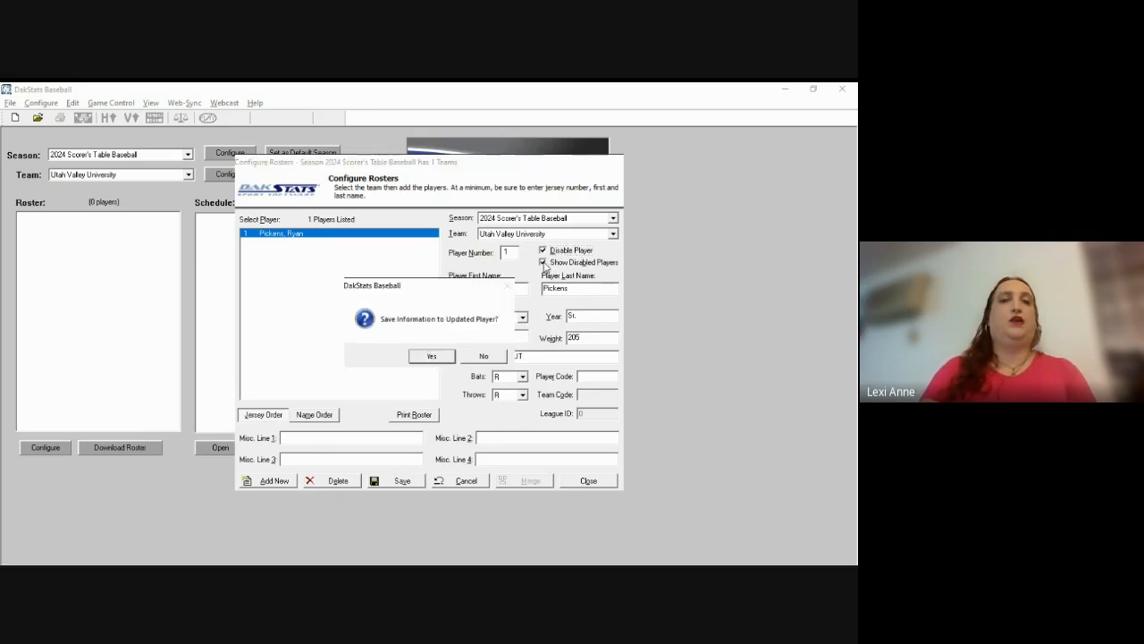
left_click(437, 360)
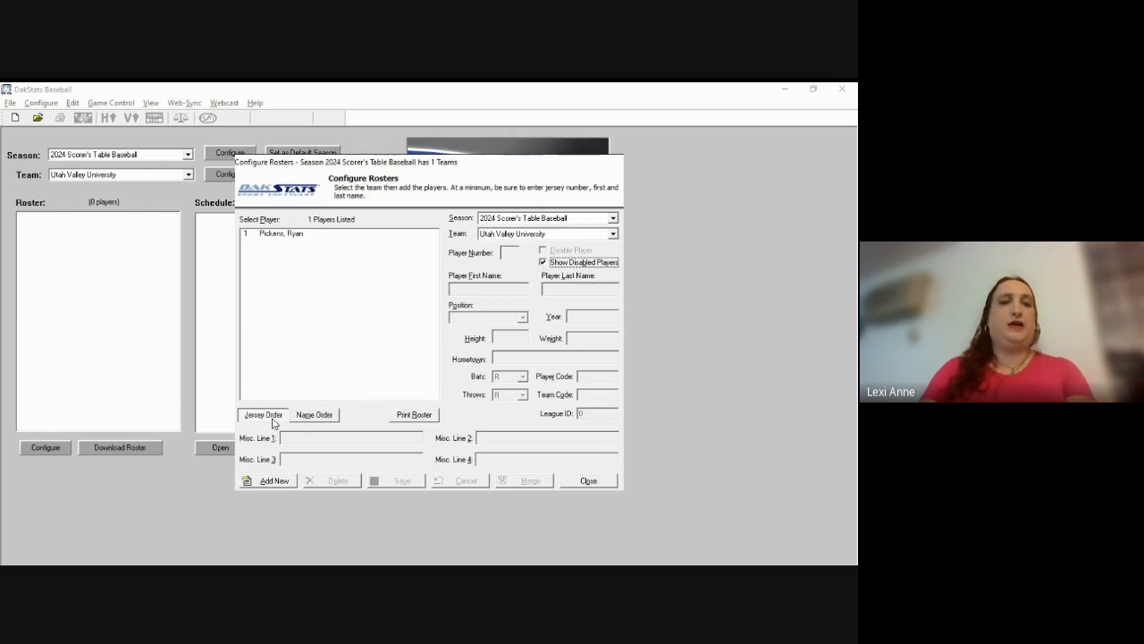
left_click(312, 416)
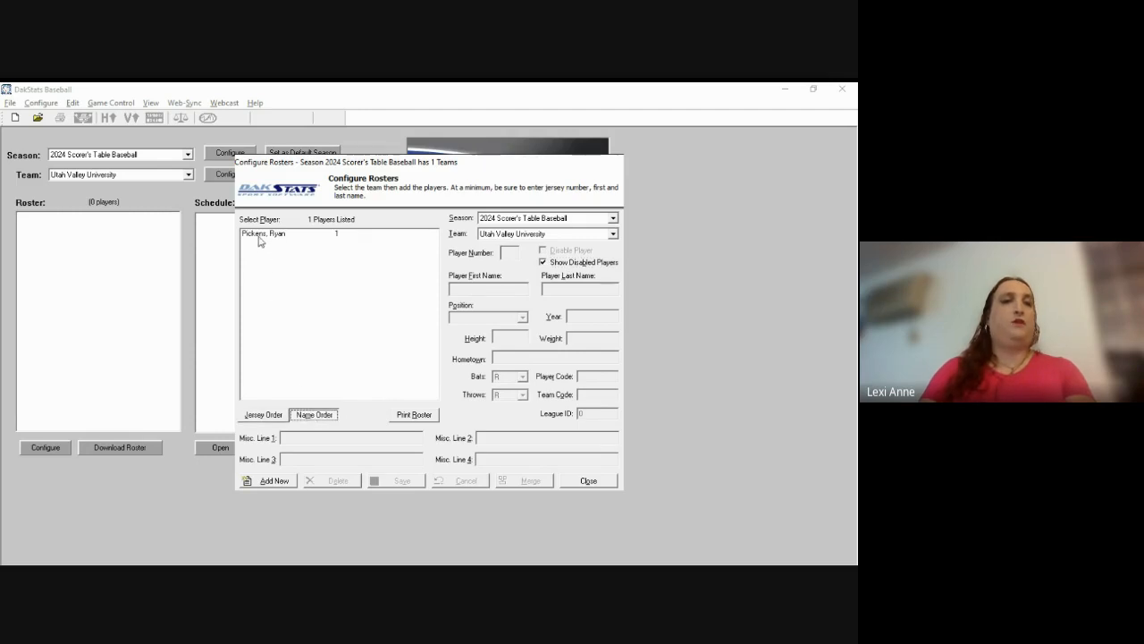
left_click(272, 419)
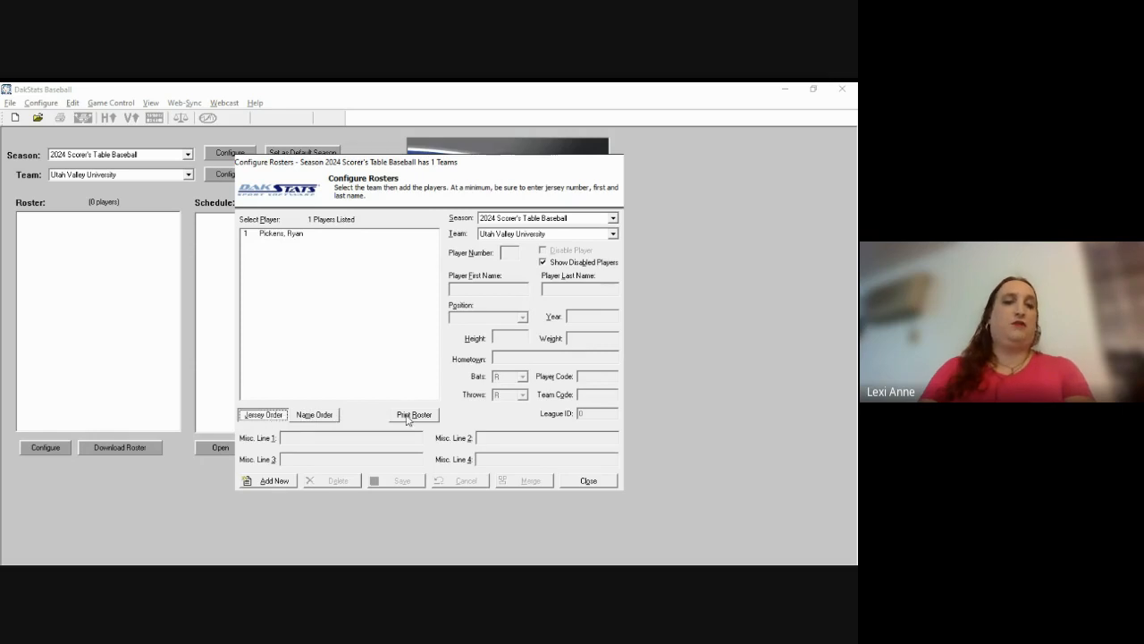
left_click(592, 480)
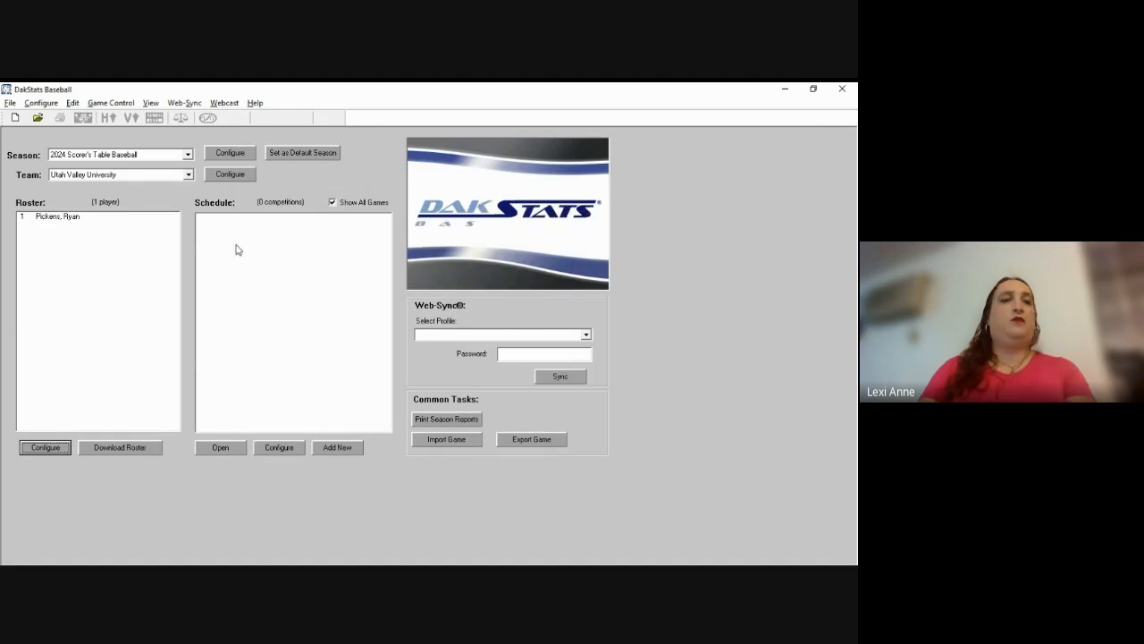
Step: Switch to the 1989 MLB Playoffs season and show all scheduled games
left_click(187, 155)
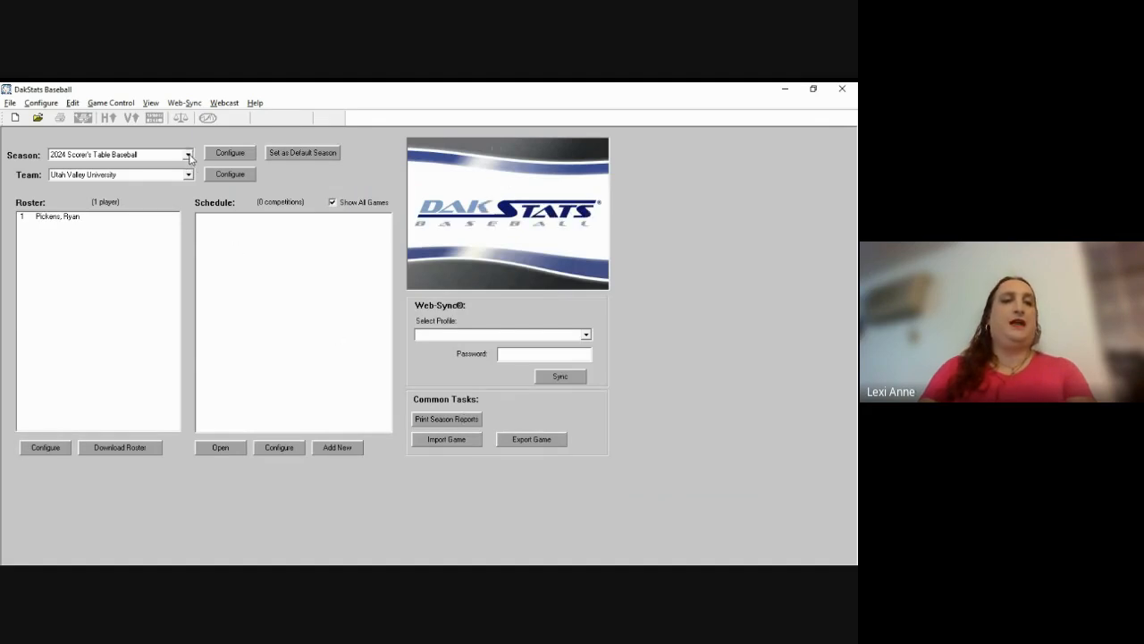
left_click(176, 168)
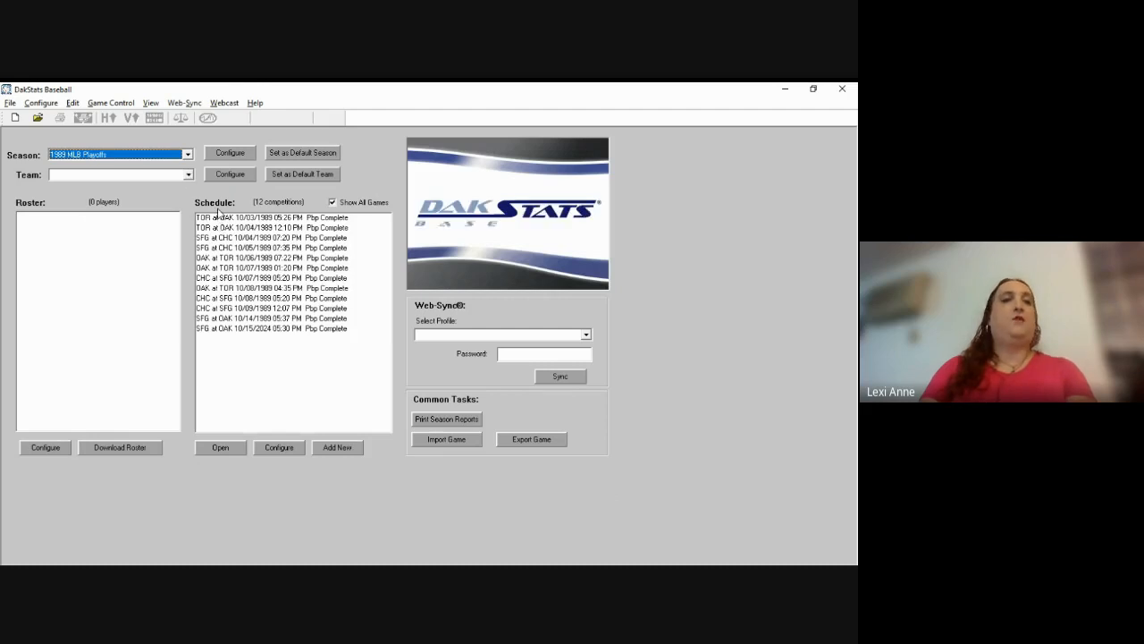
left_click(330, 202)
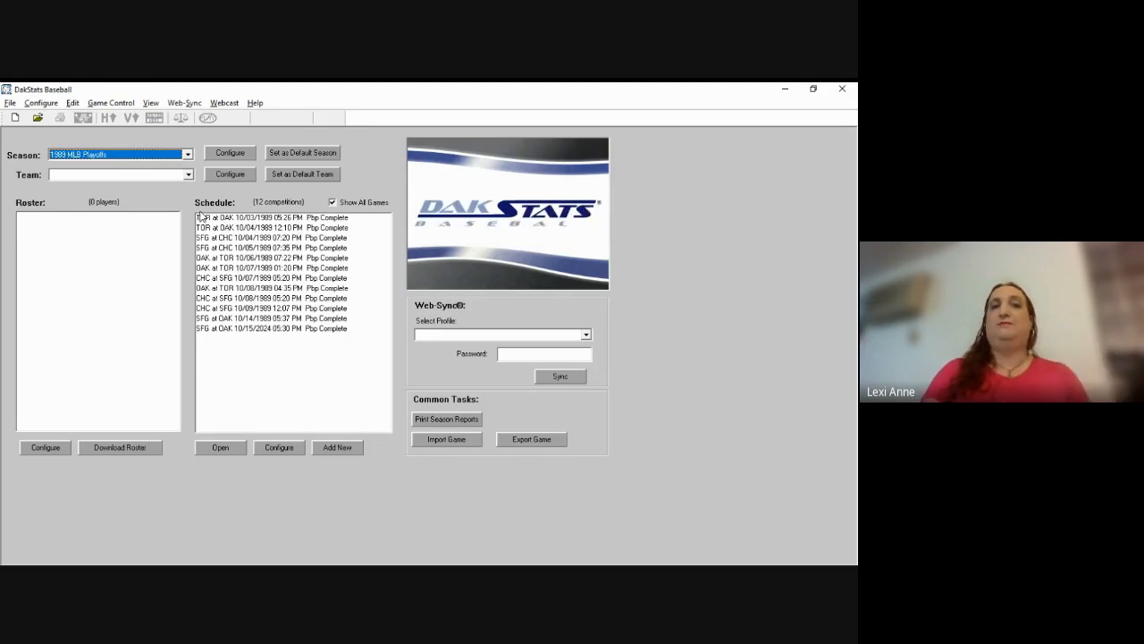
Step: Switch to Demo99Season and load the North Delaware State University team
left_click(190, 155)
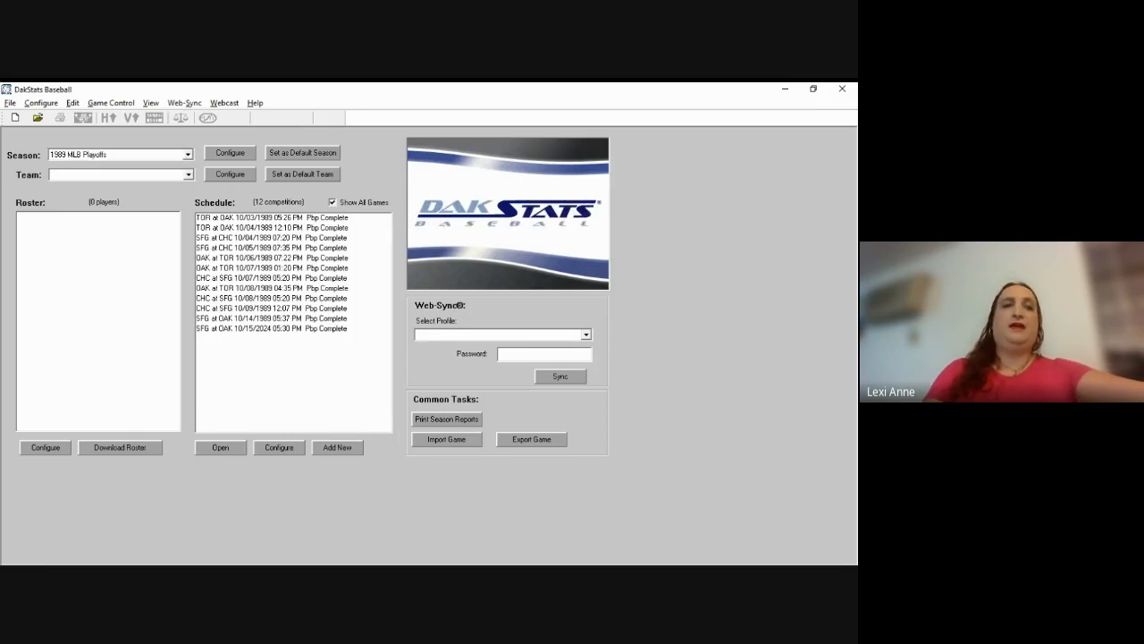
left_click(163, 184)
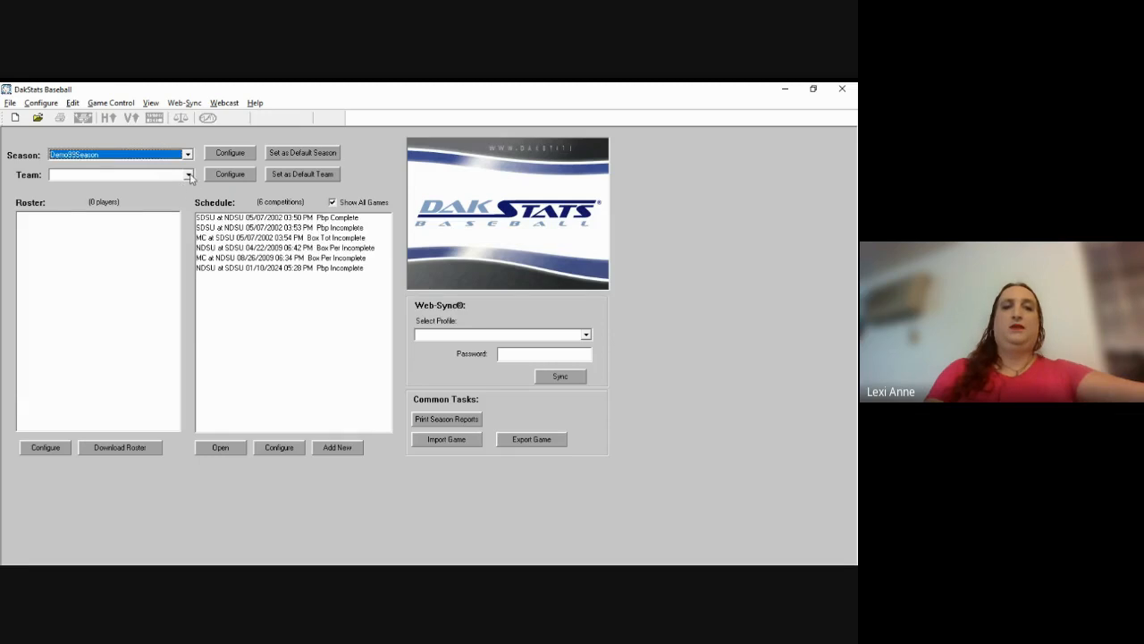
left_click(189, 175)
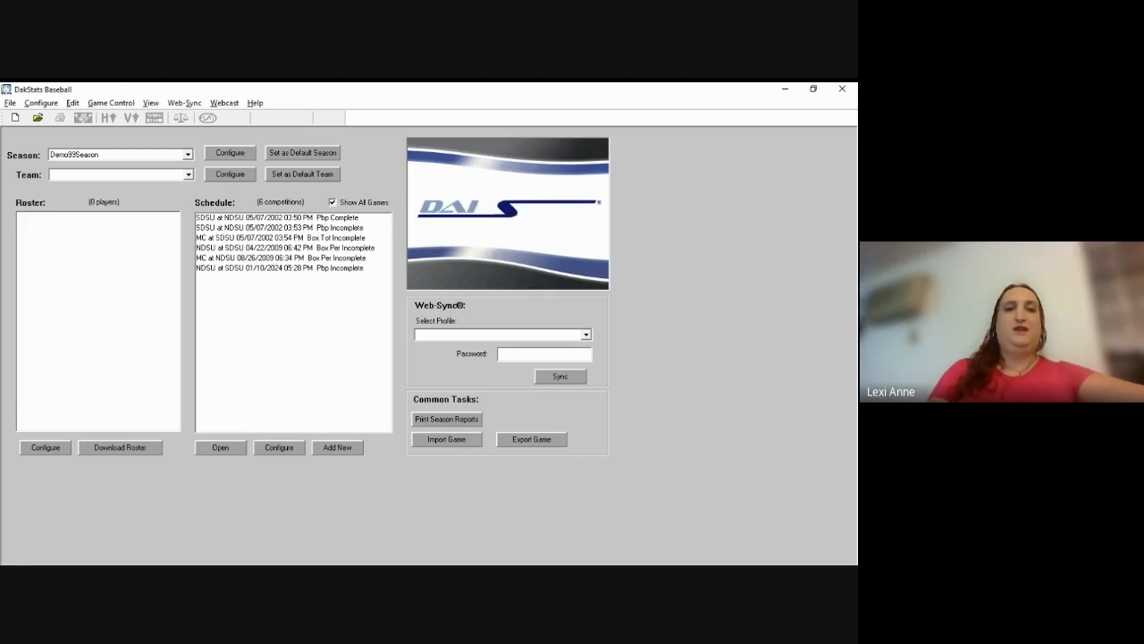
left_click(176, 196)
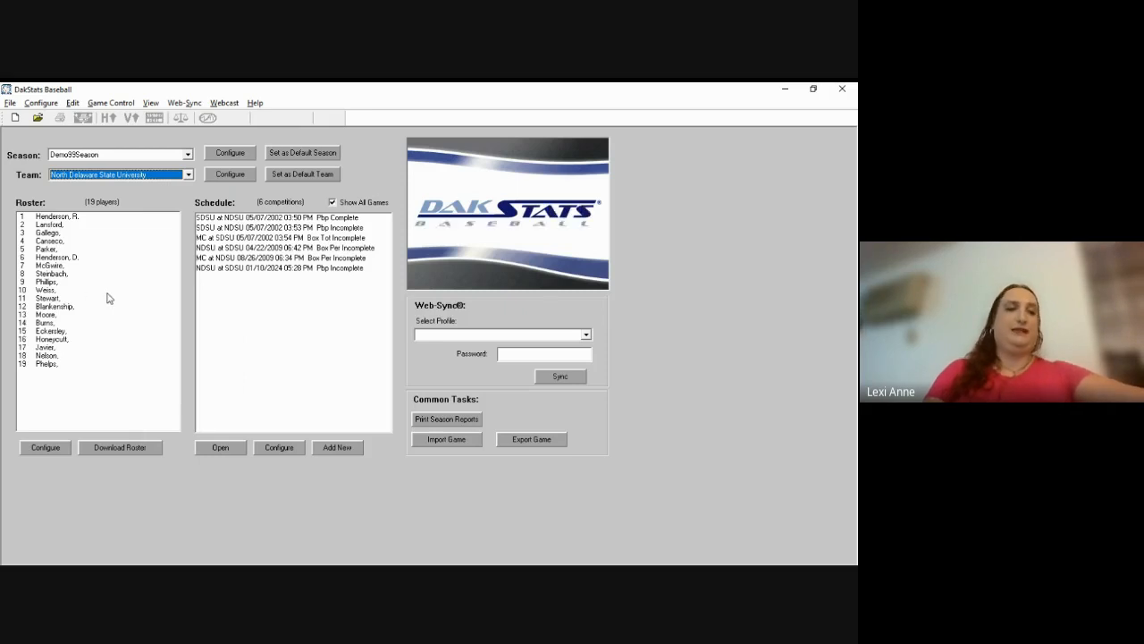
Step: Load the Santo Domingo State University team and select its first scheduled game
left_click(189, 176)
left_click(189, 176)
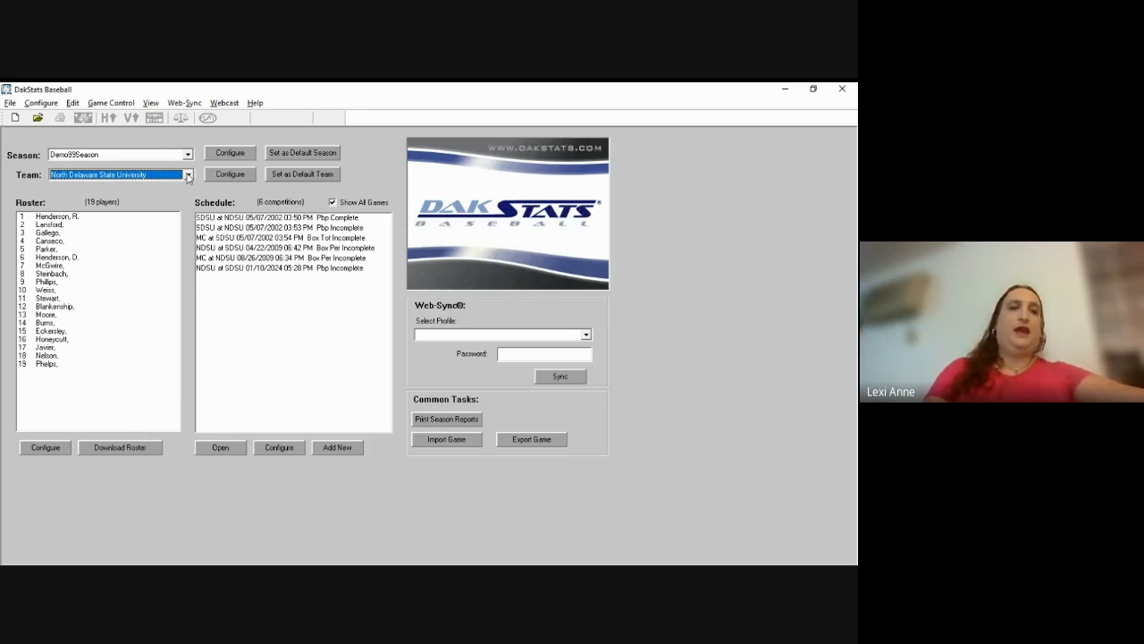
left_click(189, 176)
left_click(177, 210)
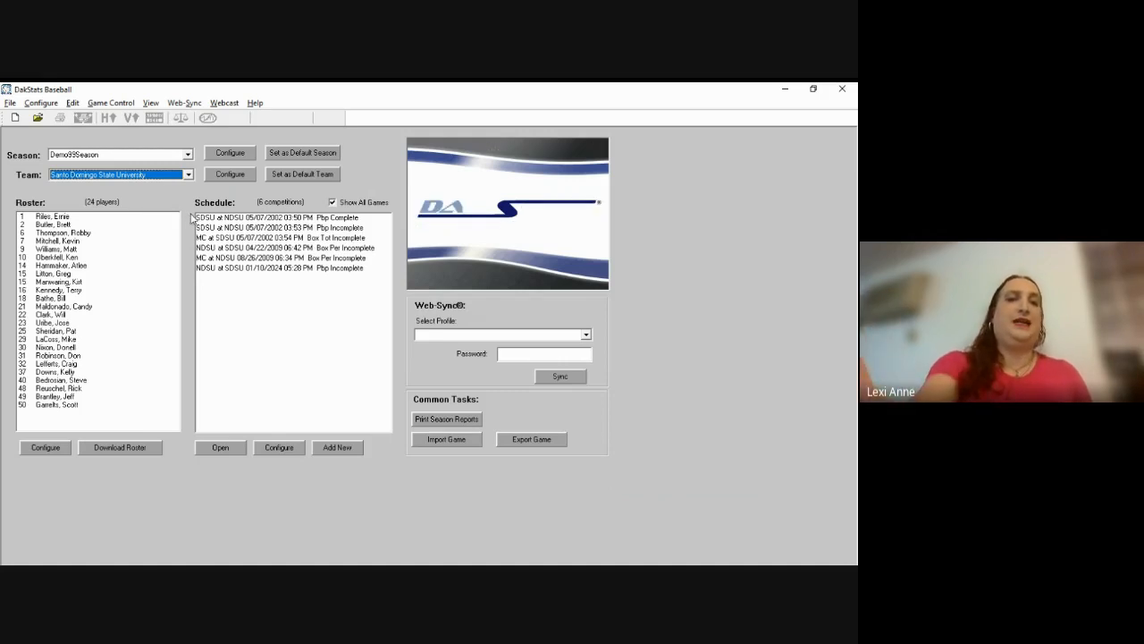
left_click(199, 217)
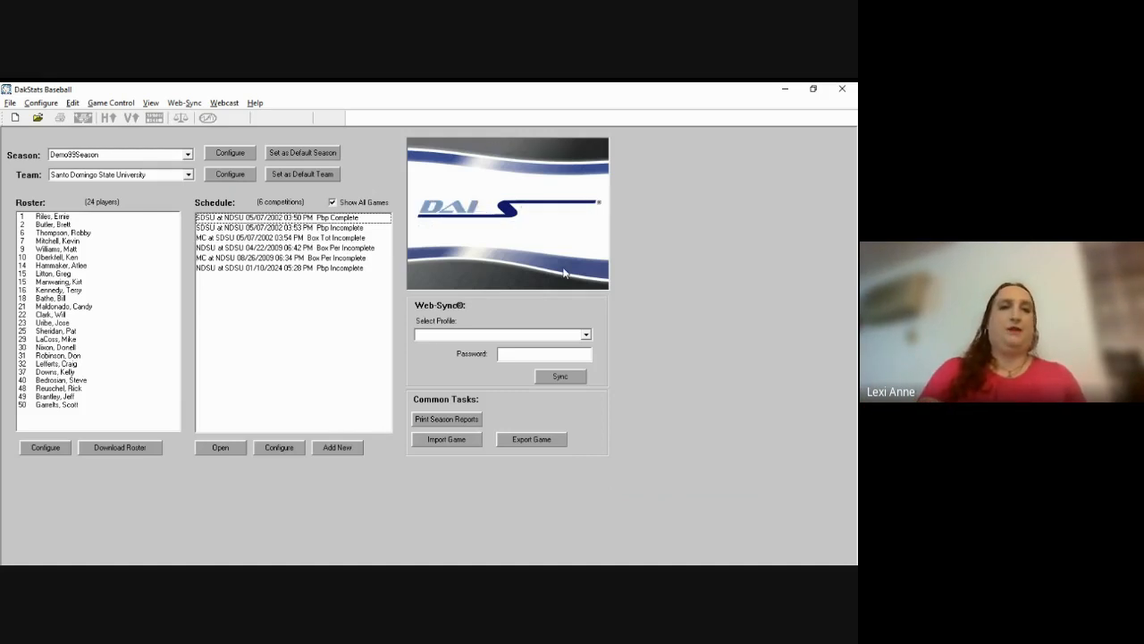
Step: Switch the season back to 1989 MLB Playoffs
left_click(189, 176)
left_click(189, 176)
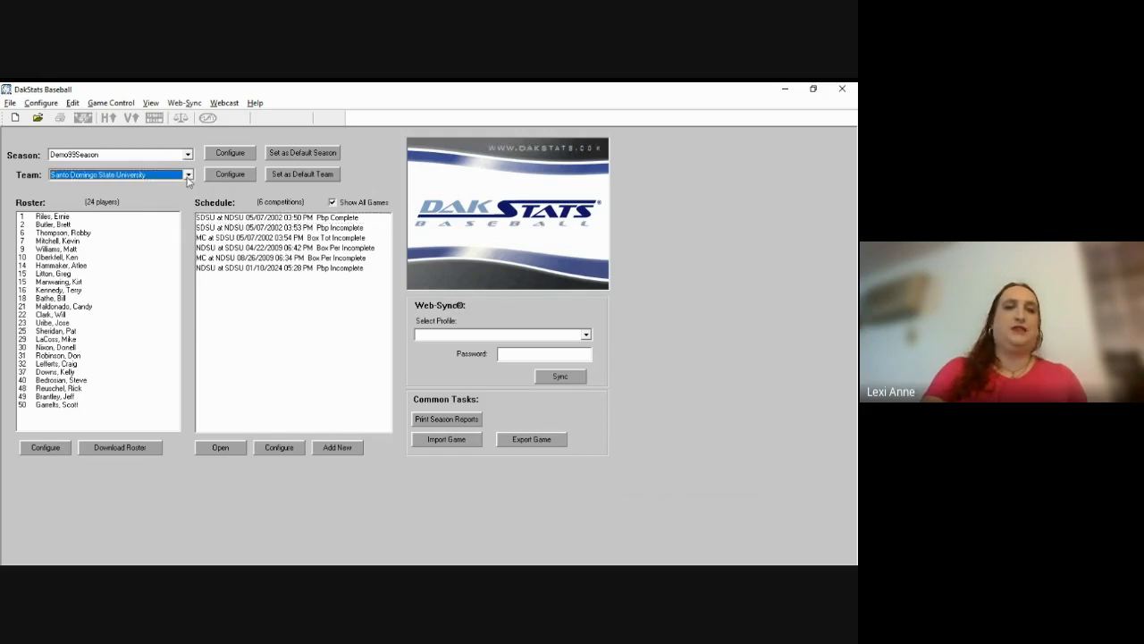
left_click(189, 156)
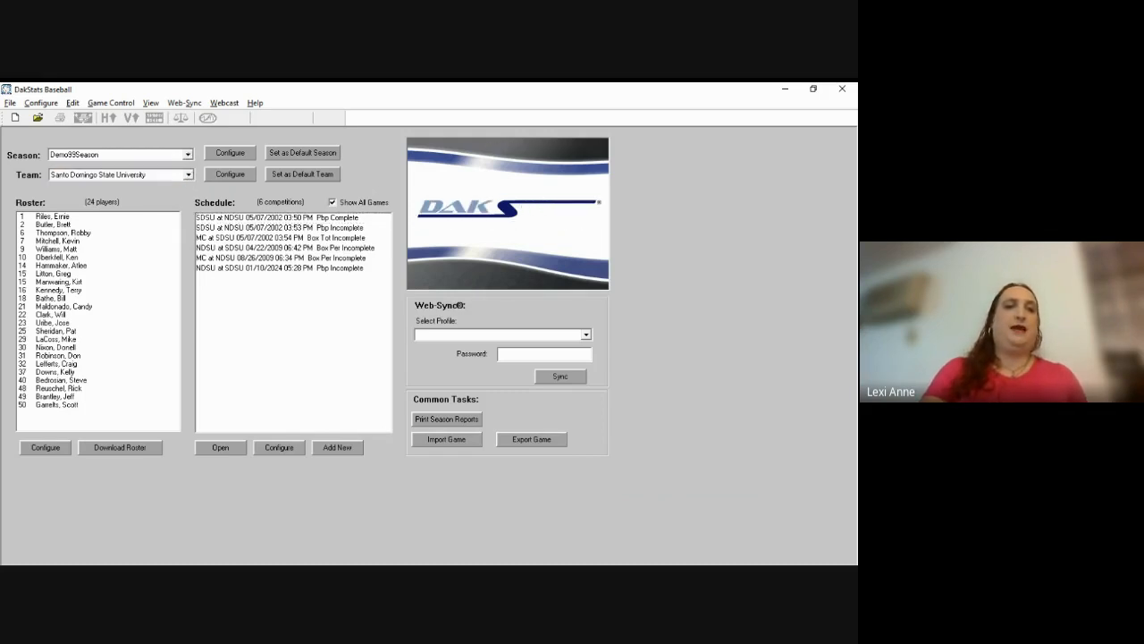
left_click(182, 167)
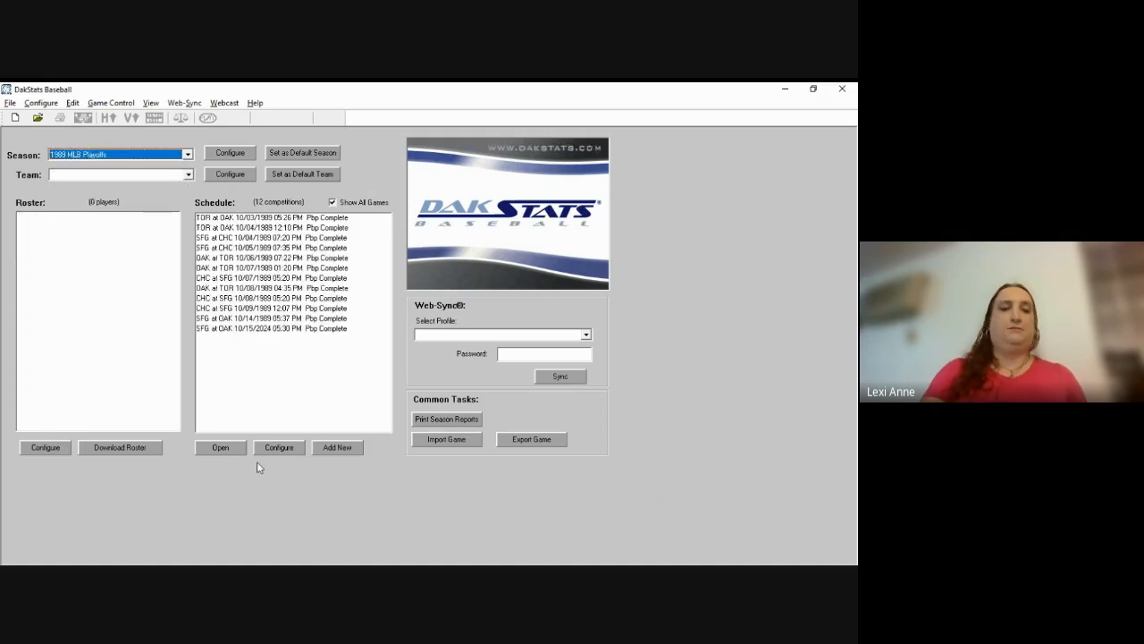
Step: Add a new game to the schedule and enter its date as 10/27/1989
left_click(343, 454)
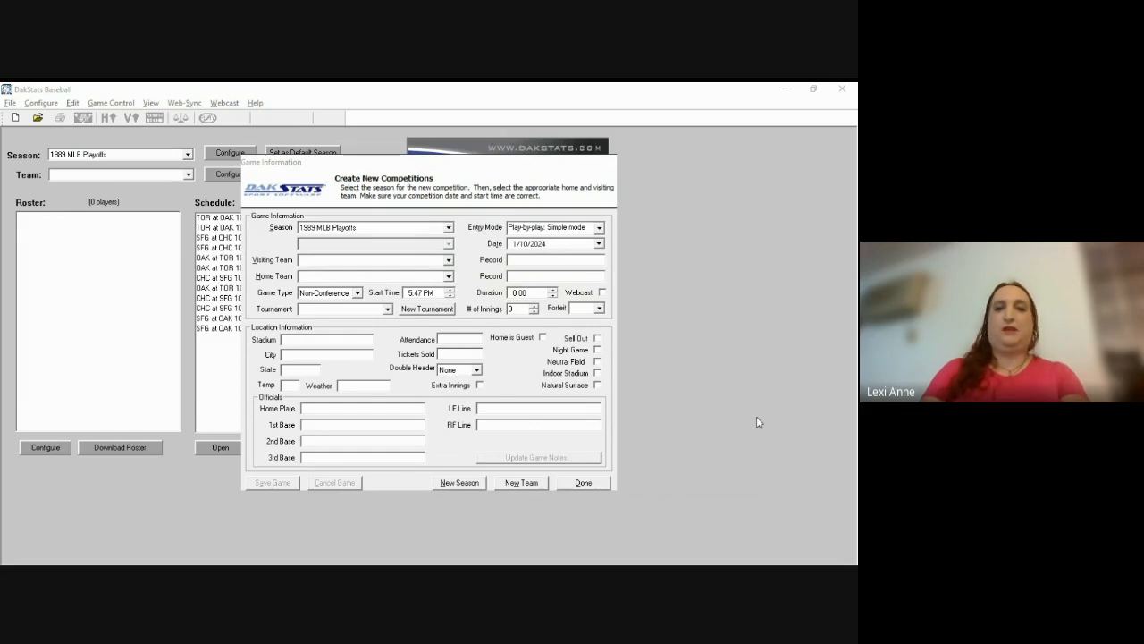
left_click(642, 373)
key("Tab")
key("Tab")
type("10")
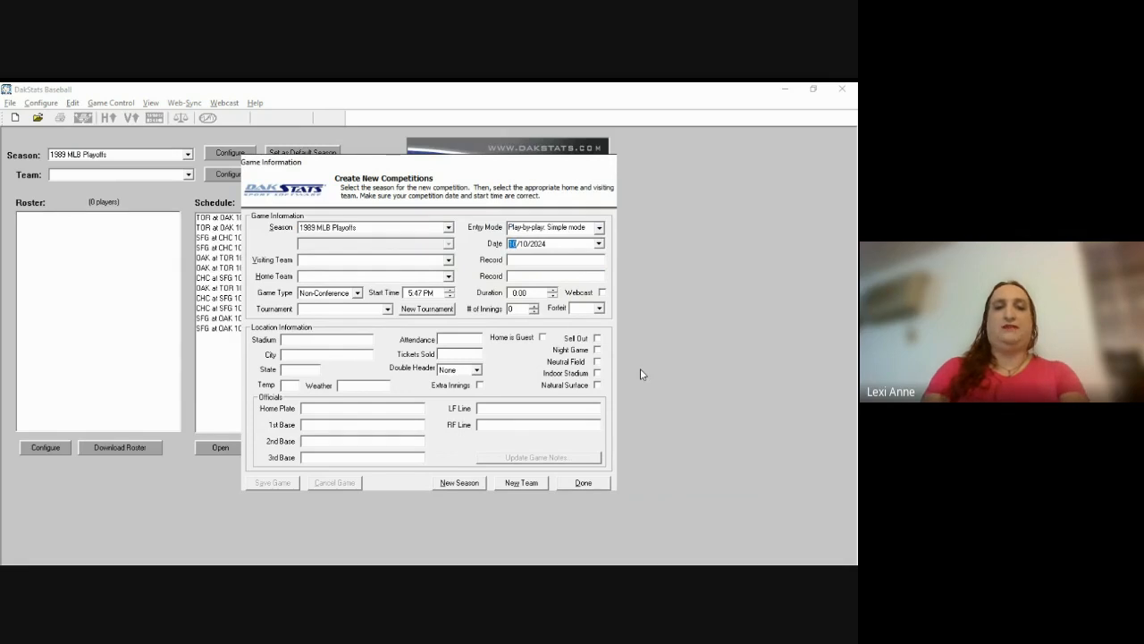
key("Tab")
key("shift+Tab")
key("Right")
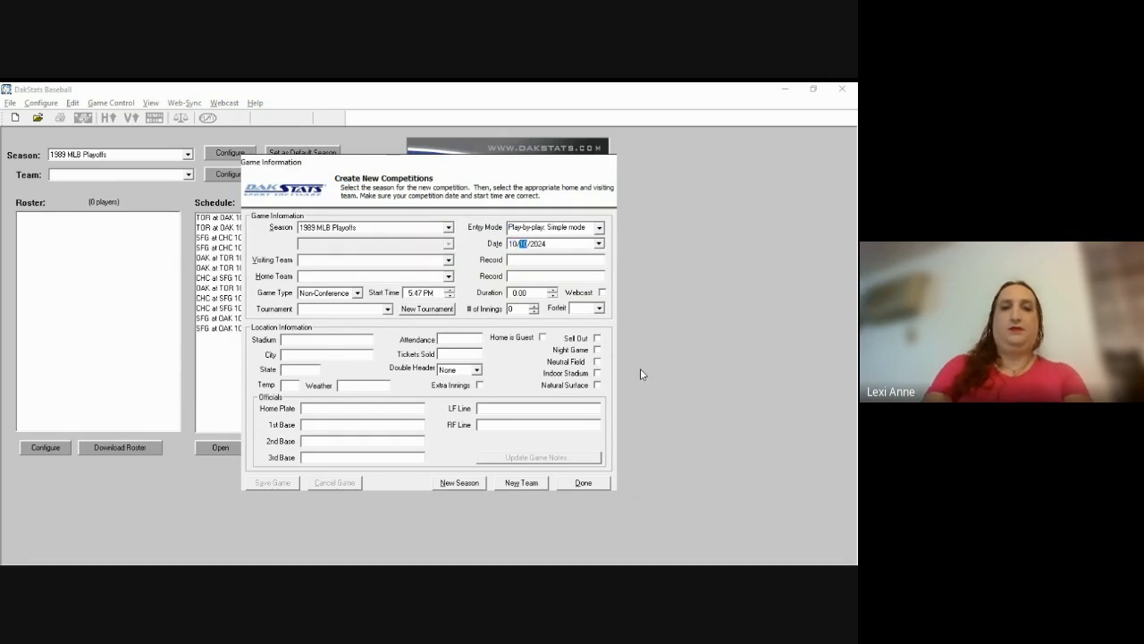
type("27/19")
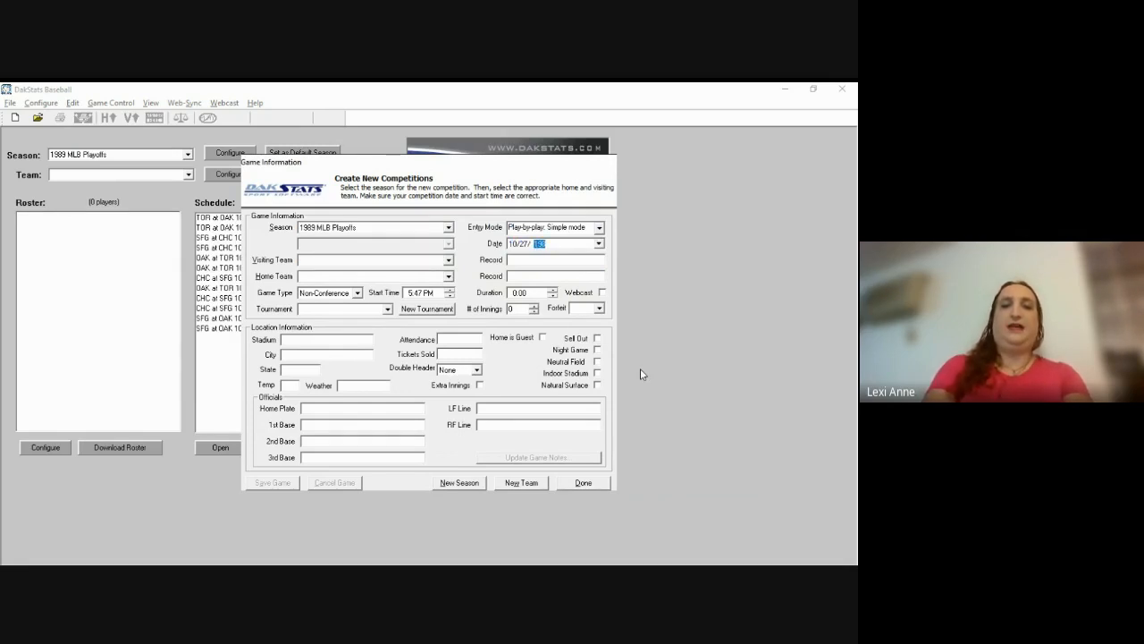
type("89")
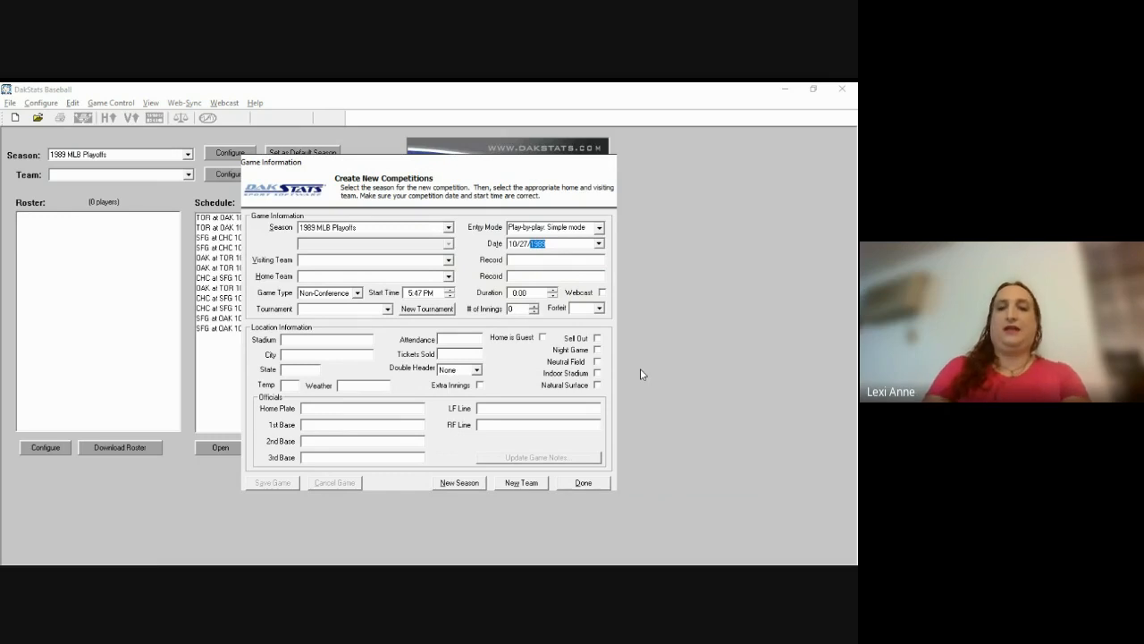
key("Left")
key("Left")
key("Right")
key("Right")
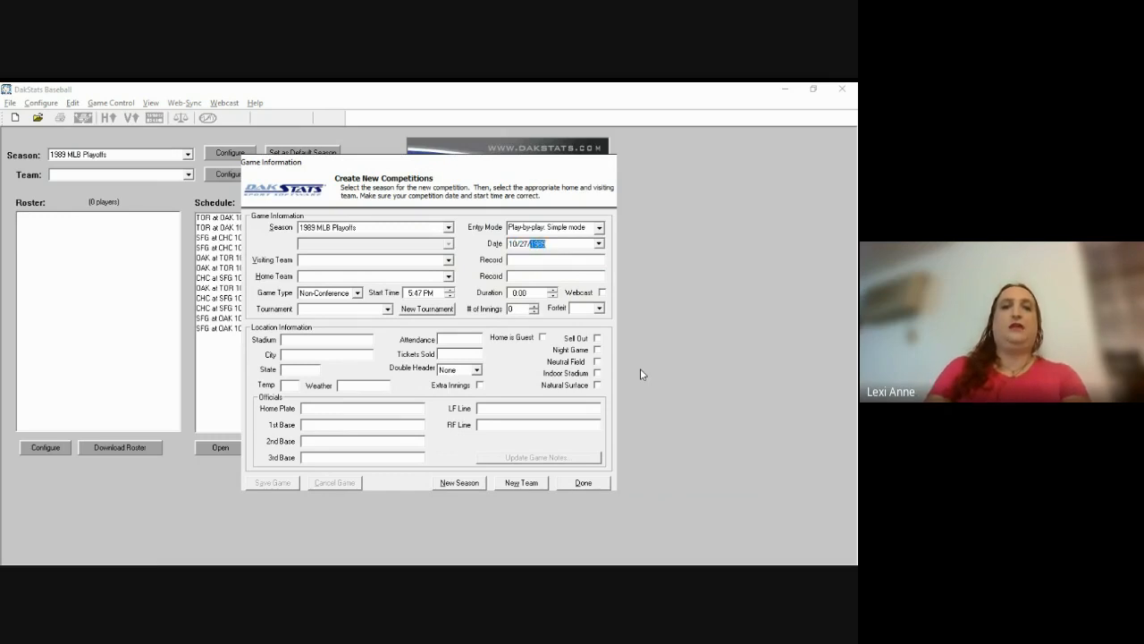
key("Left")
key("Left")
key("Right")
key("Right")
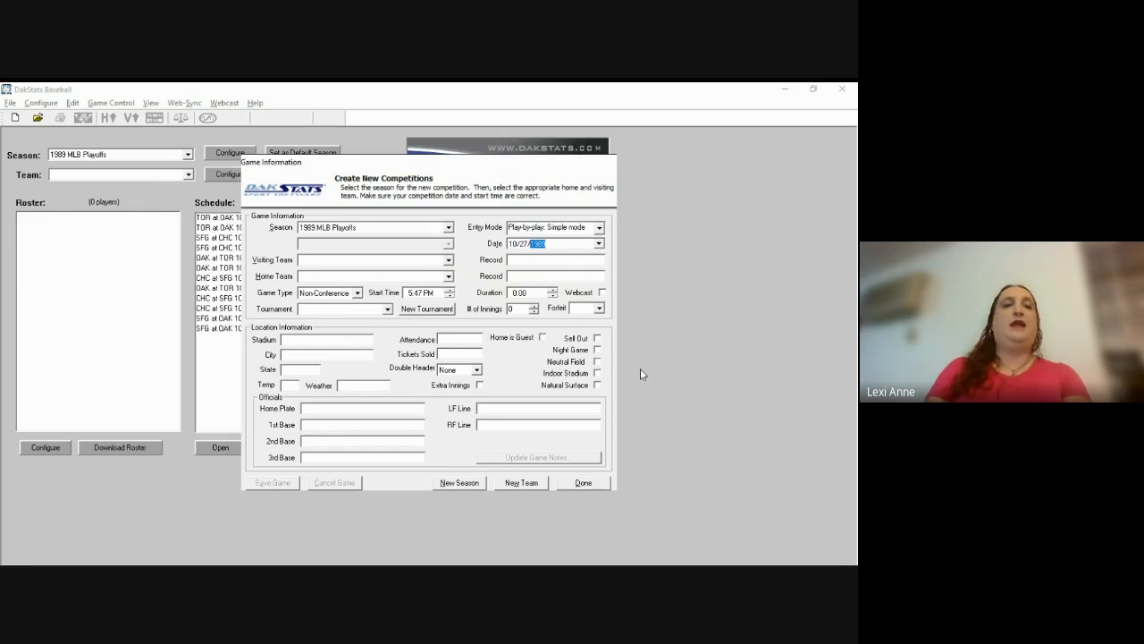
key("Tab")
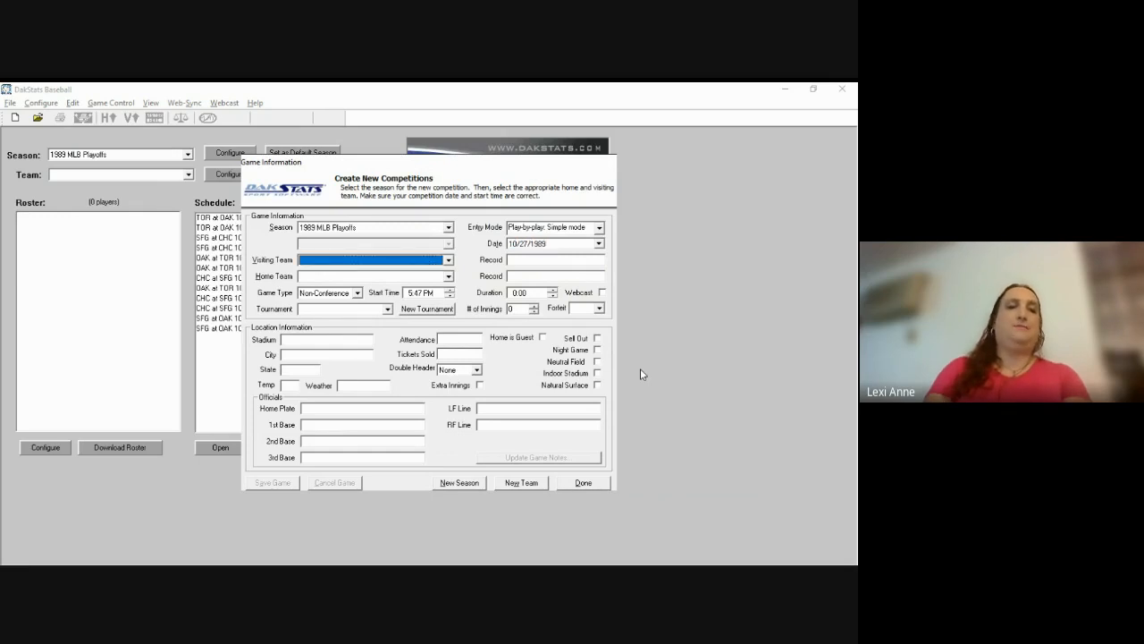
Step: Choose Oakland Athletics as the visiting team with a 6-1 record
left_click(449, 261)
left_click(419, 288)
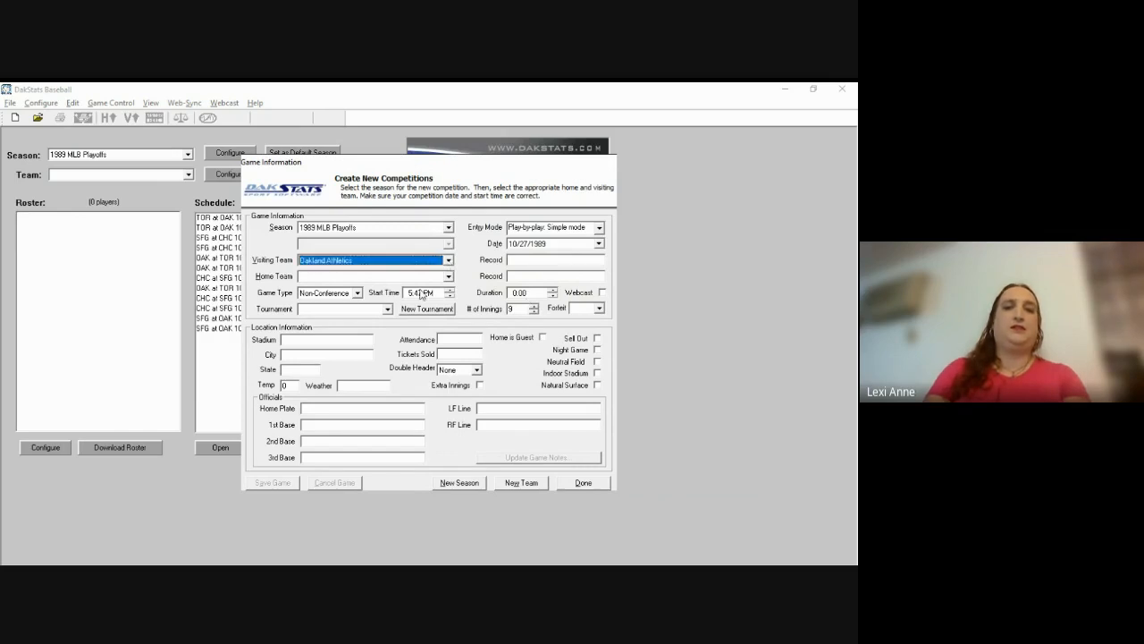
key("Tab")
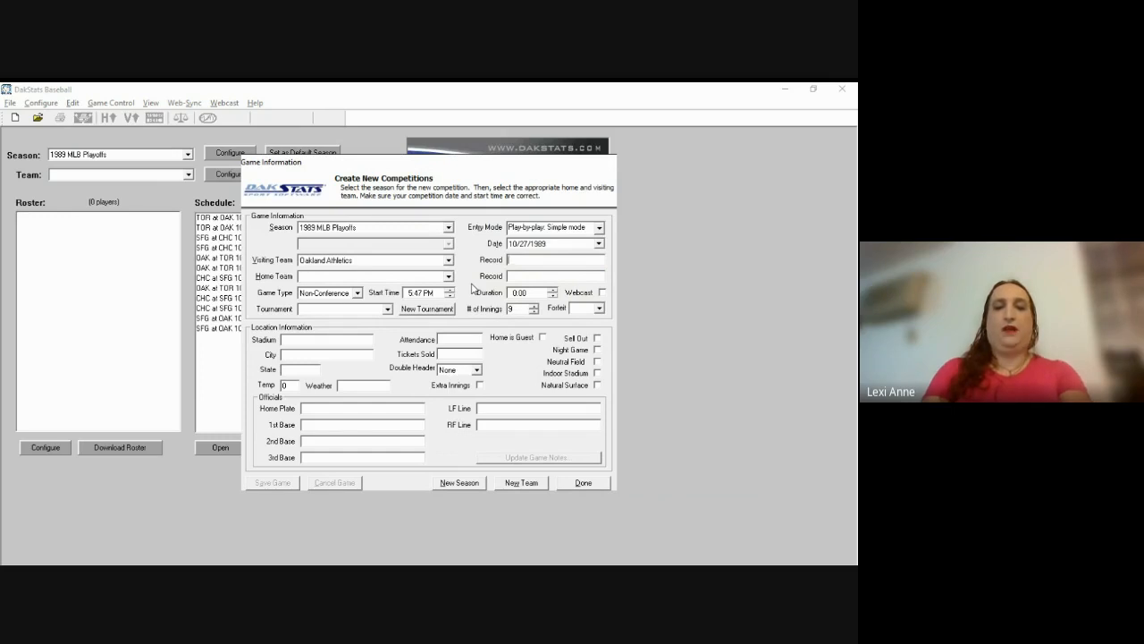
type("6-1")
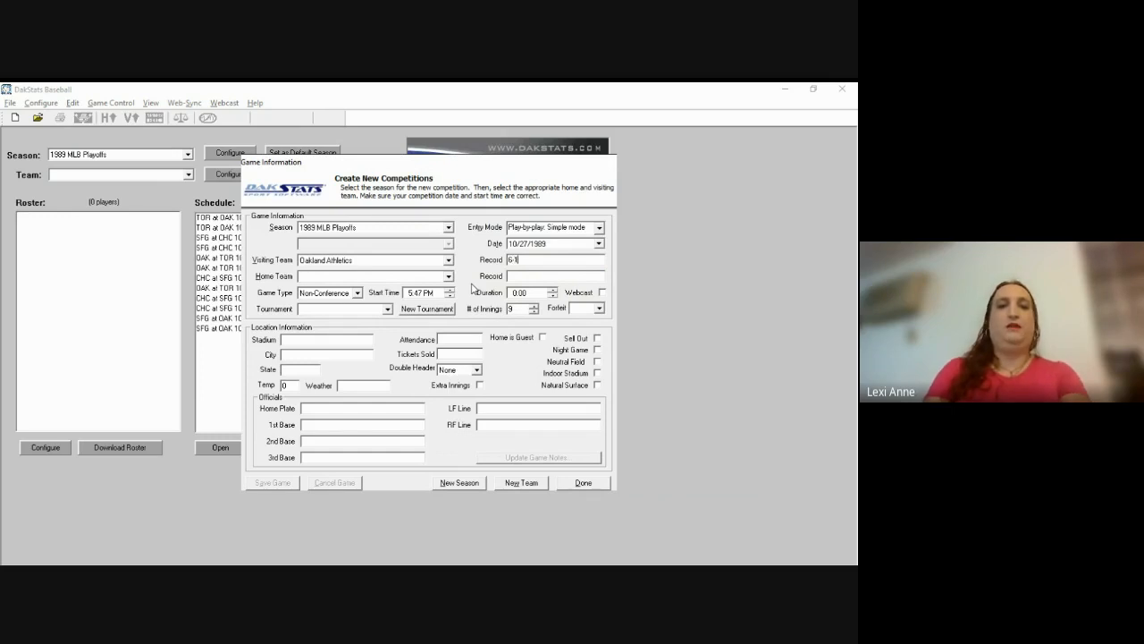
key("Tab")
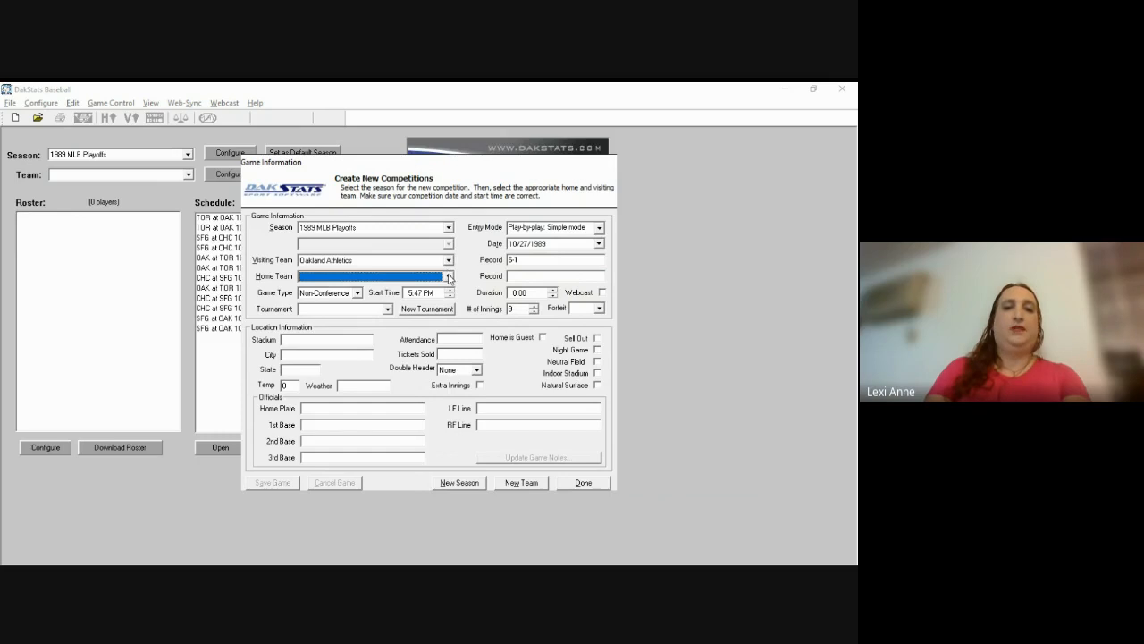
Step: Choose San Francisco Giants as home team and set records to 6-1 and 4-3
left_click(450, 279)
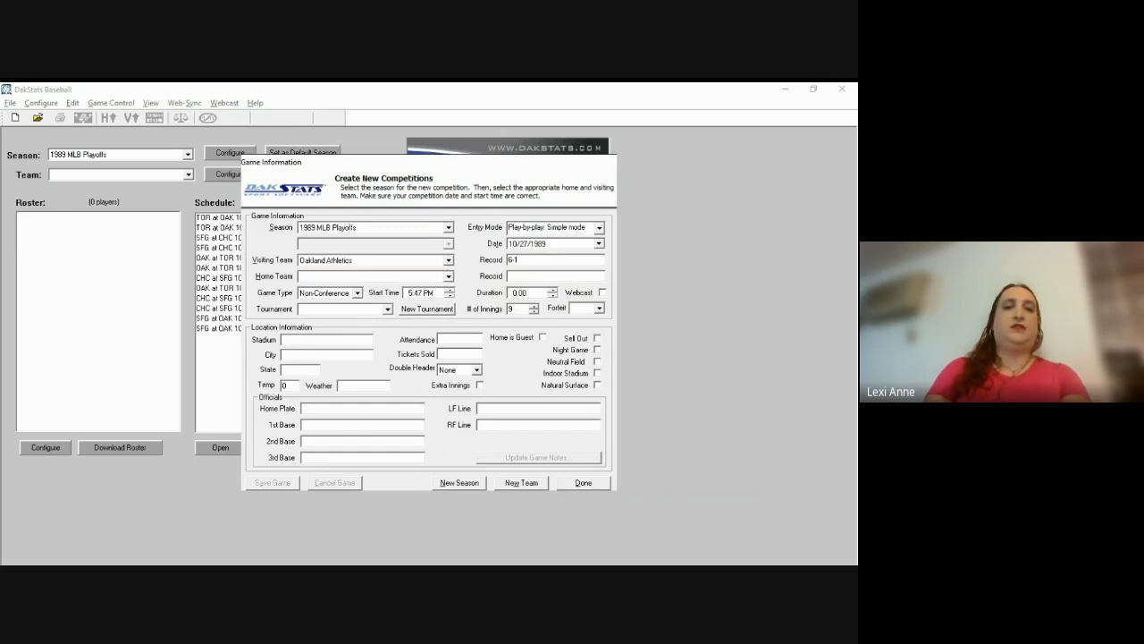
left_click(406, 319)
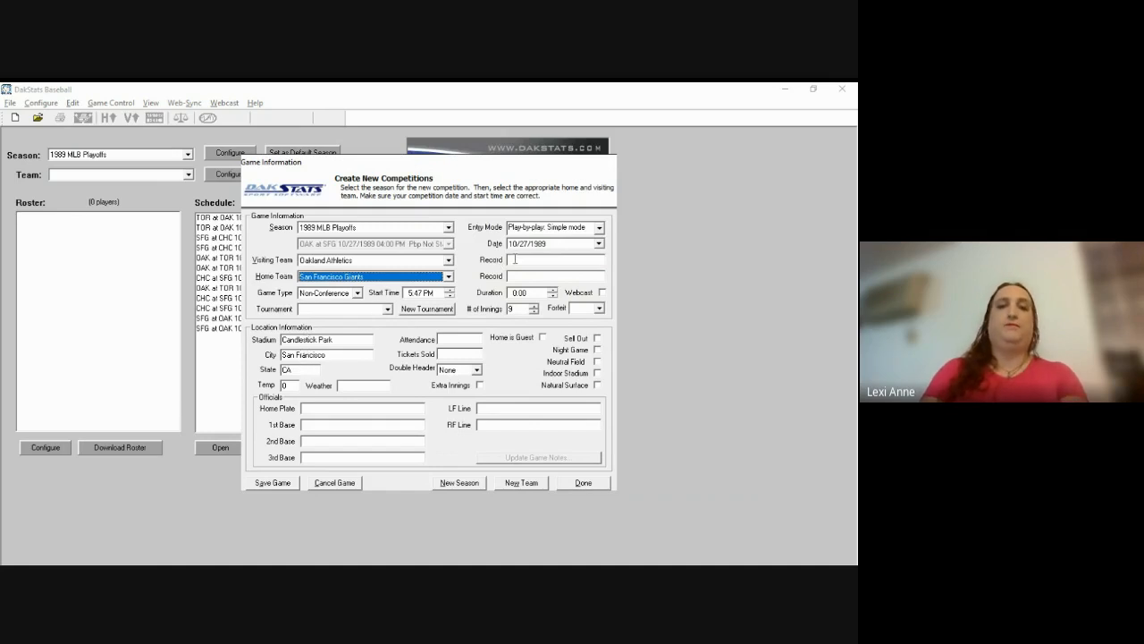
left_click(515, 259)
type("6")
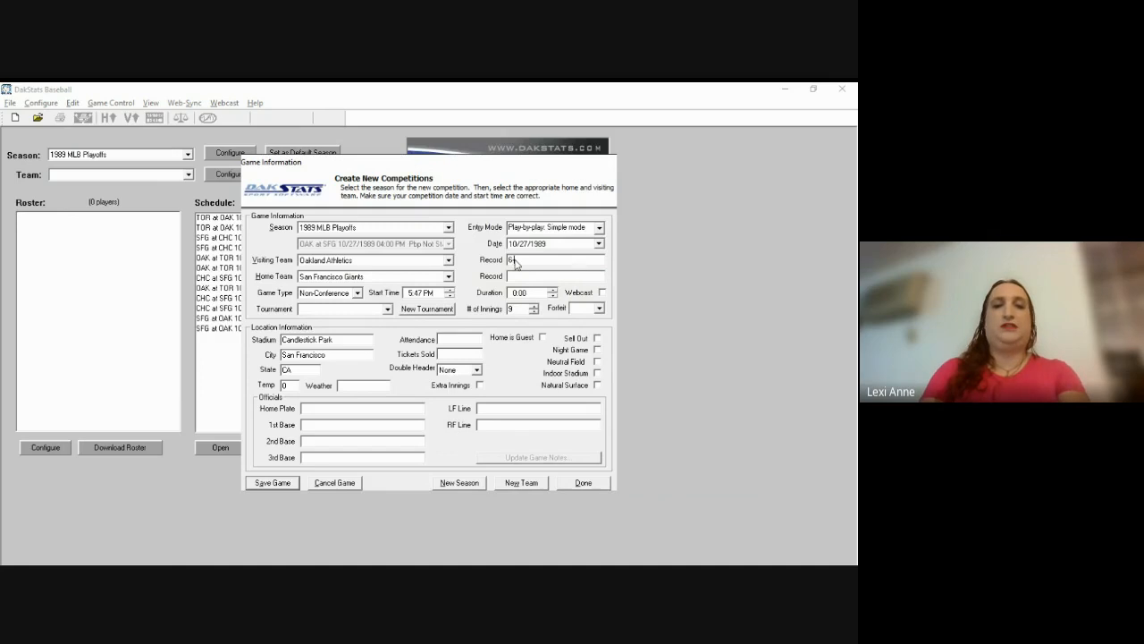
type("-")
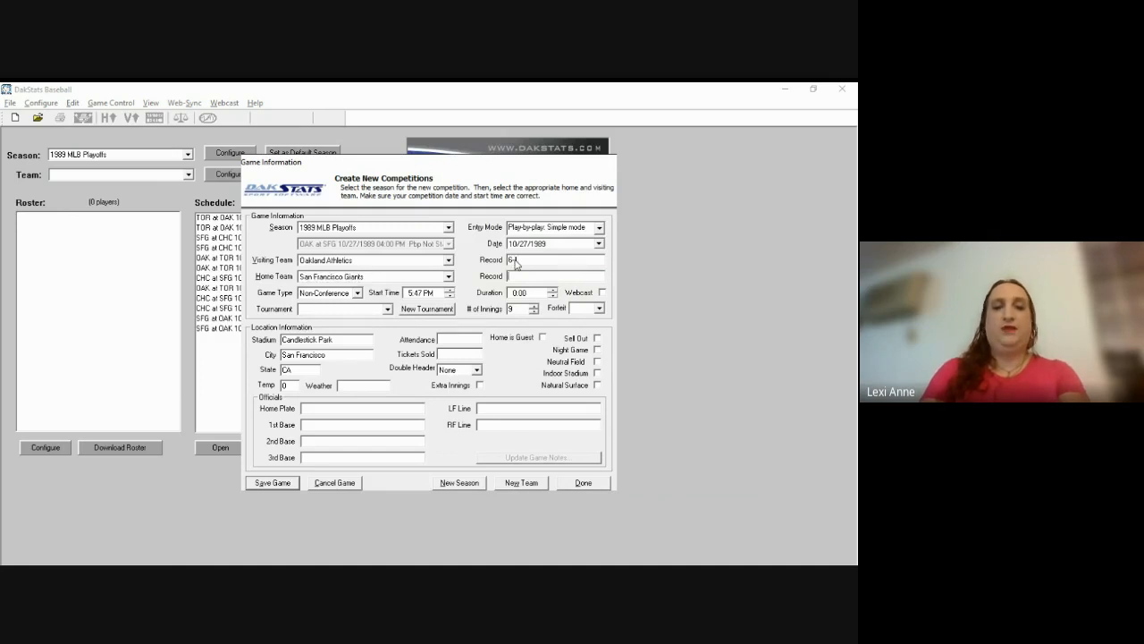
key("Tab")
type("4-3")
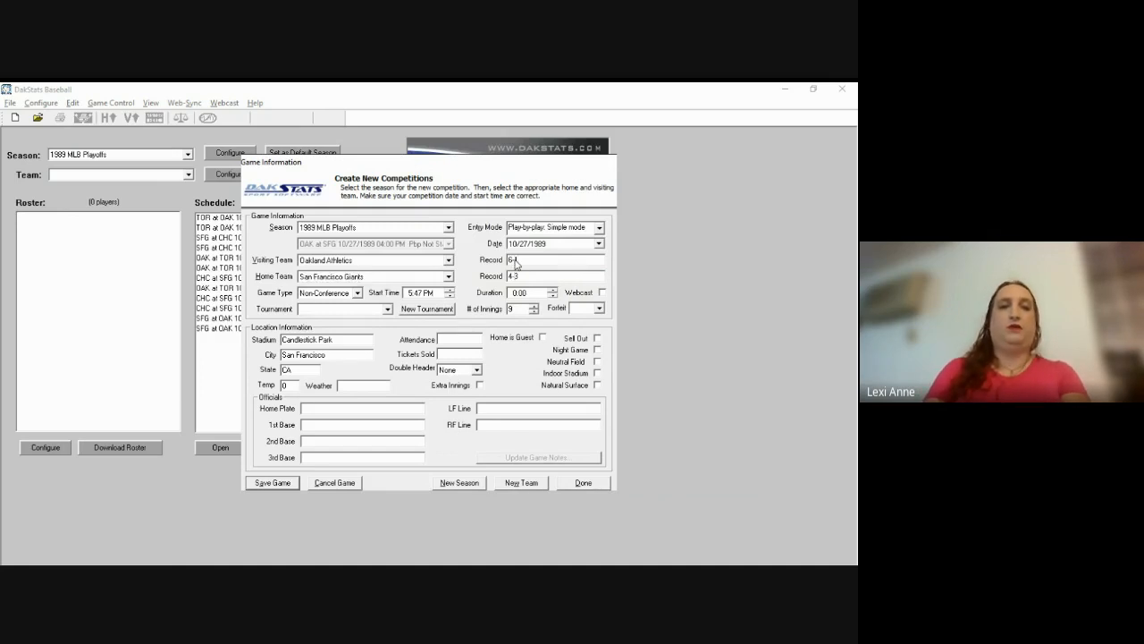
key("Tab")
key("Tab")
key("alt+Tab")
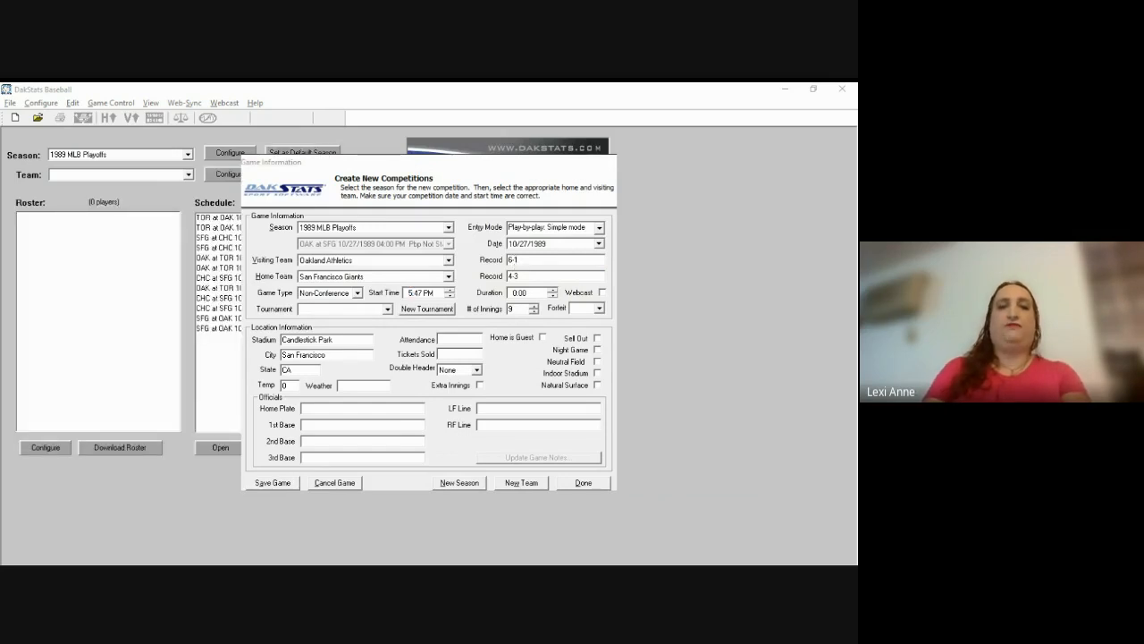
Step: Set the game's start time to 5:40 PM
key("alt+Tab")
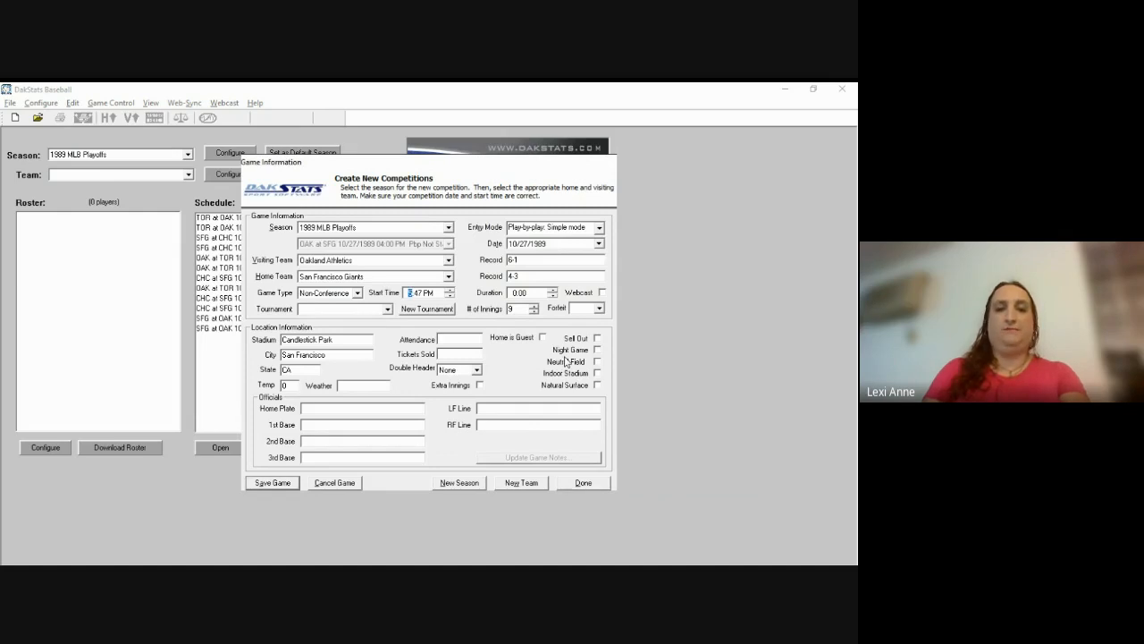
key("Right")
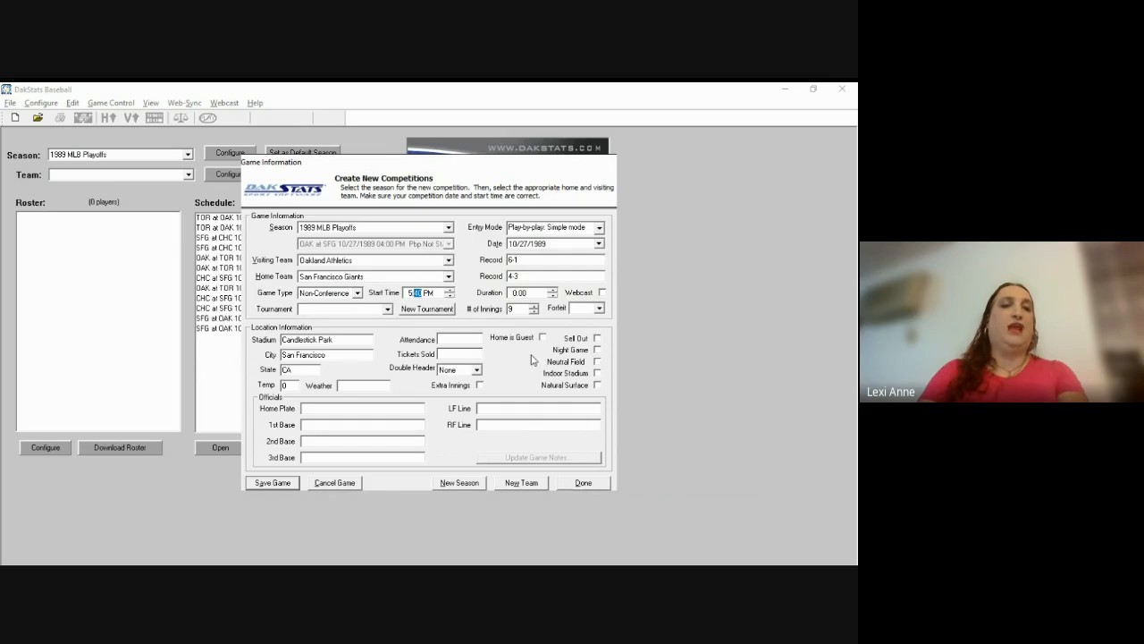
key("Tab")
key("Tab")
key("Tab")
key("Tab")
key("Tab")
key("Tab")
key("Tab")
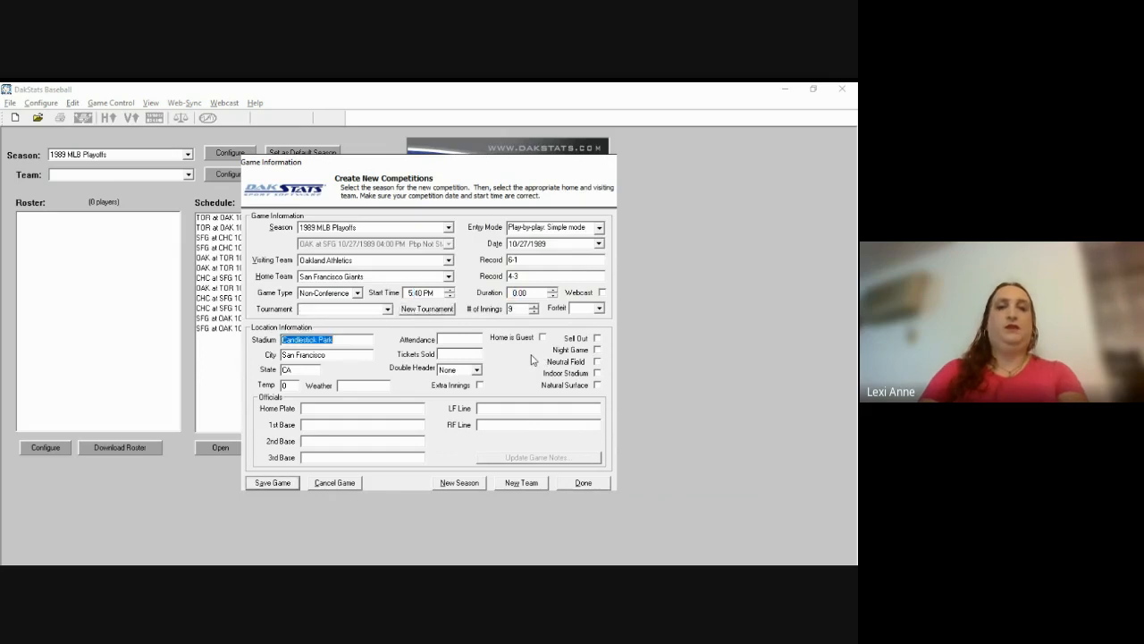
key("Tab")
key("alt+Tab")
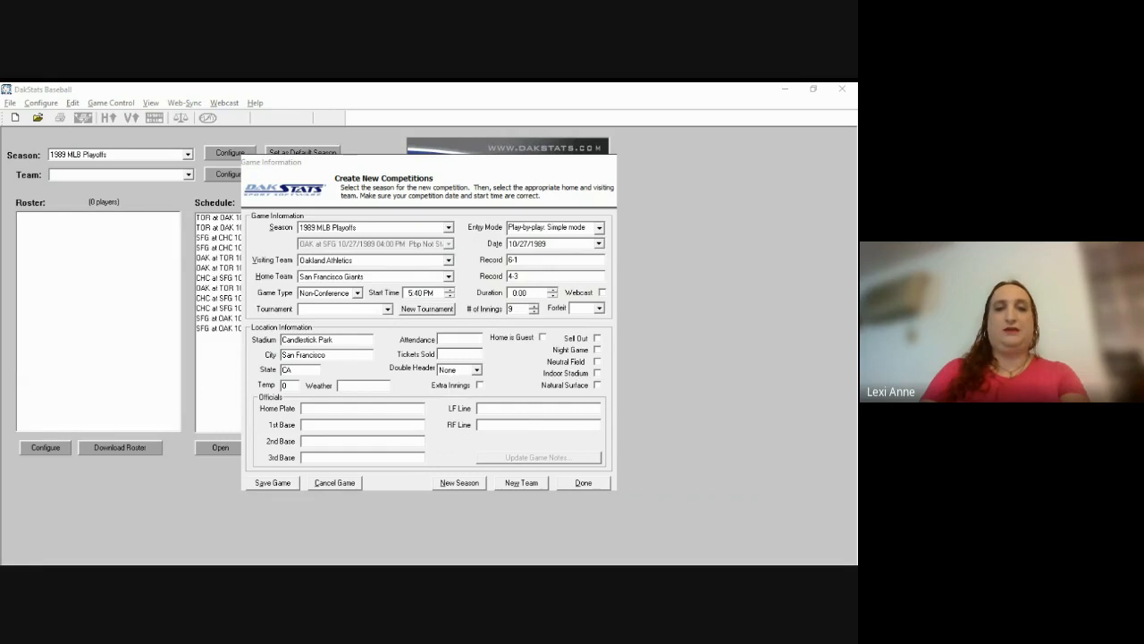
Step: Enter 62038 for both attendance and tickets sold
left_click(689, 395)
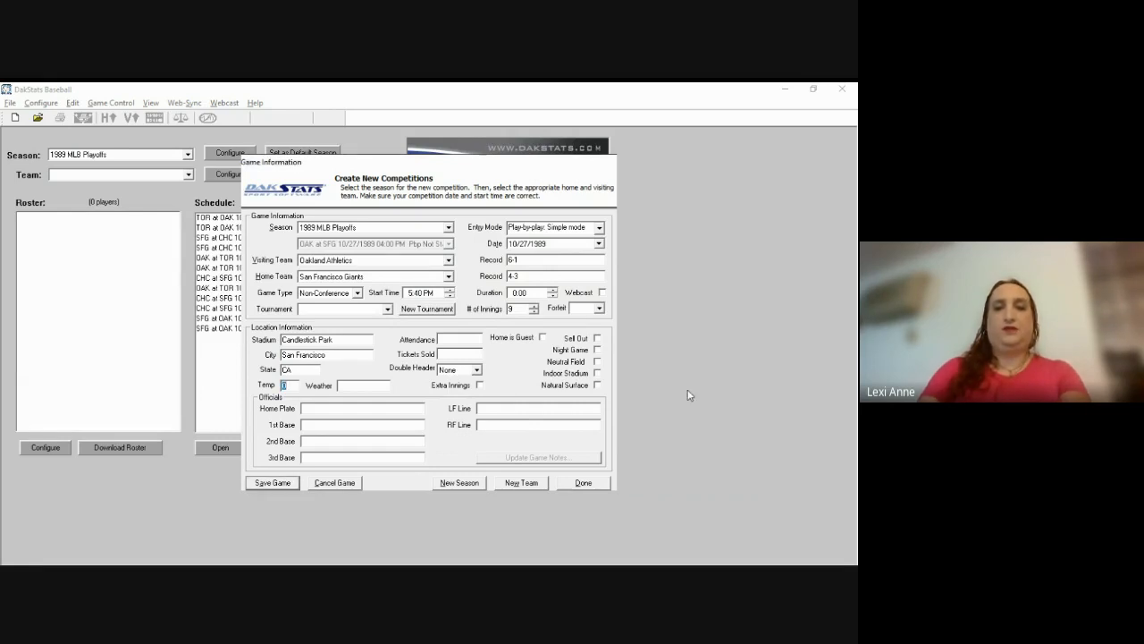
left_click(462, 337)
type("62038")
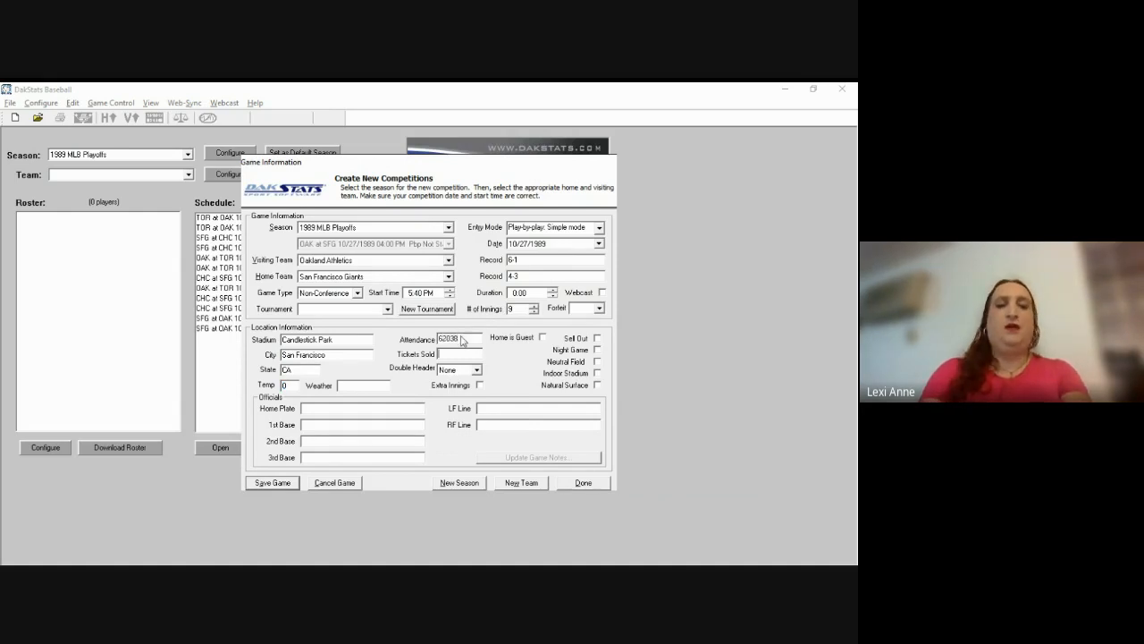
type("62038")
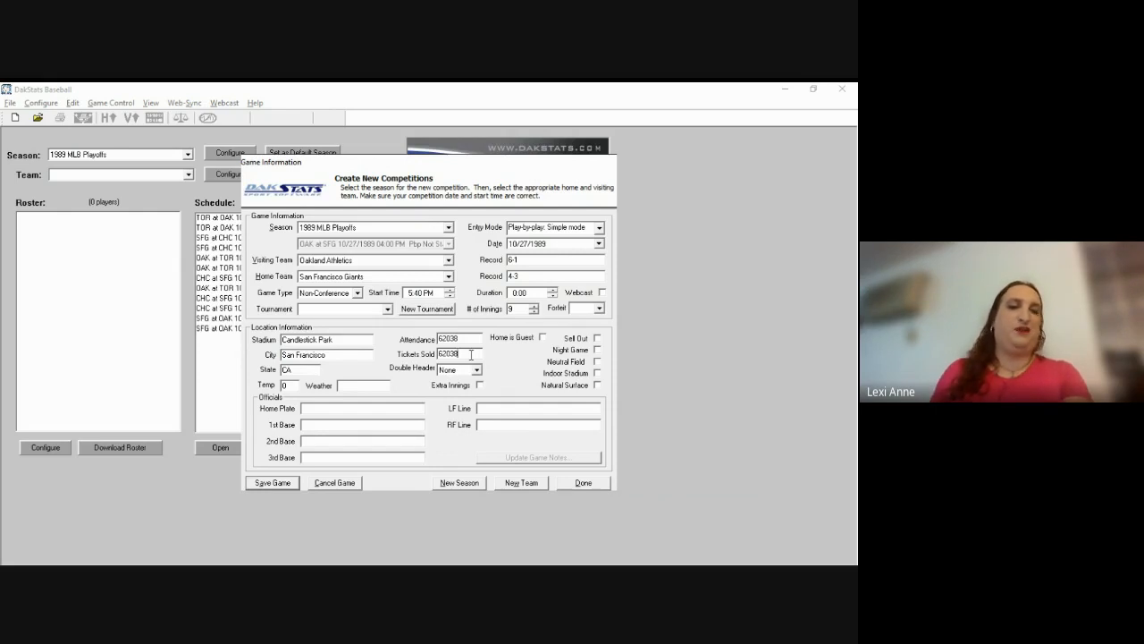
key("shift+Tab")
key("shift+Tab")
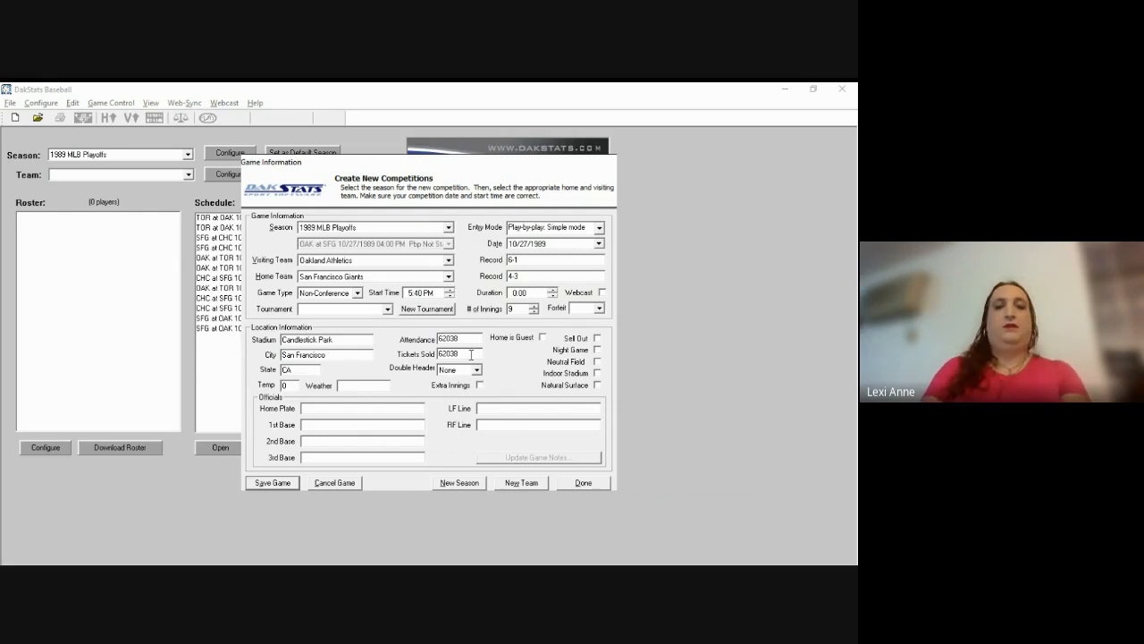
key("shift+Tab")
key("alt+Tab")
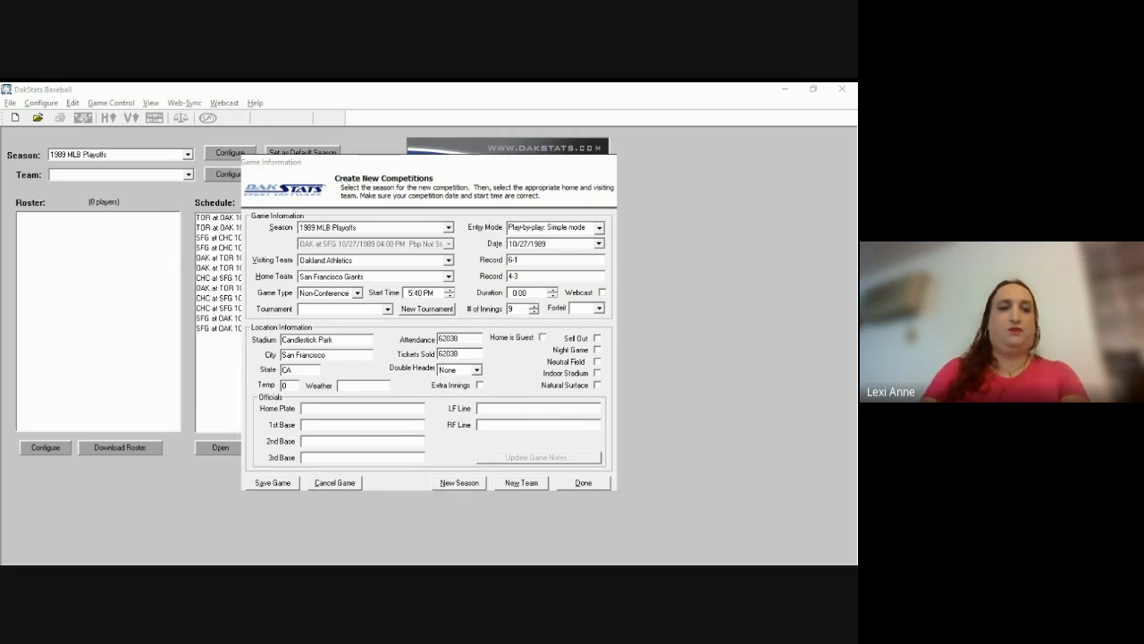
Step: Enter temperature 62 and Clear weather, and tick Night Game and Natural Surface
left_click(556, 353)
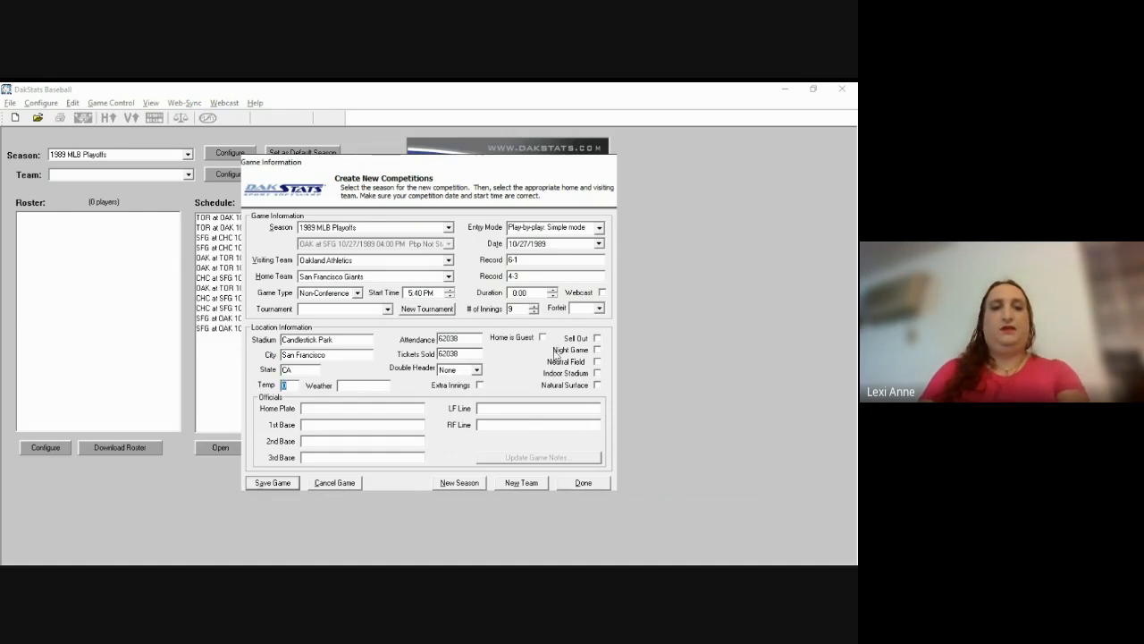
type("62")
key("Tab")
type("Clear")
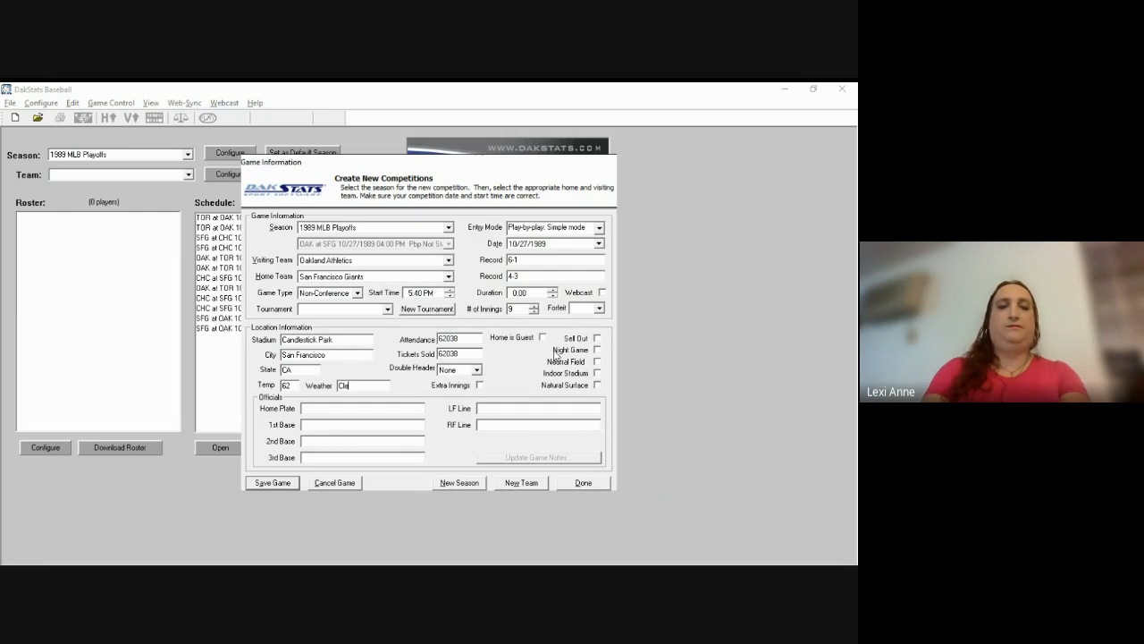
key("Tab")
key("Tab")
key("Tab")
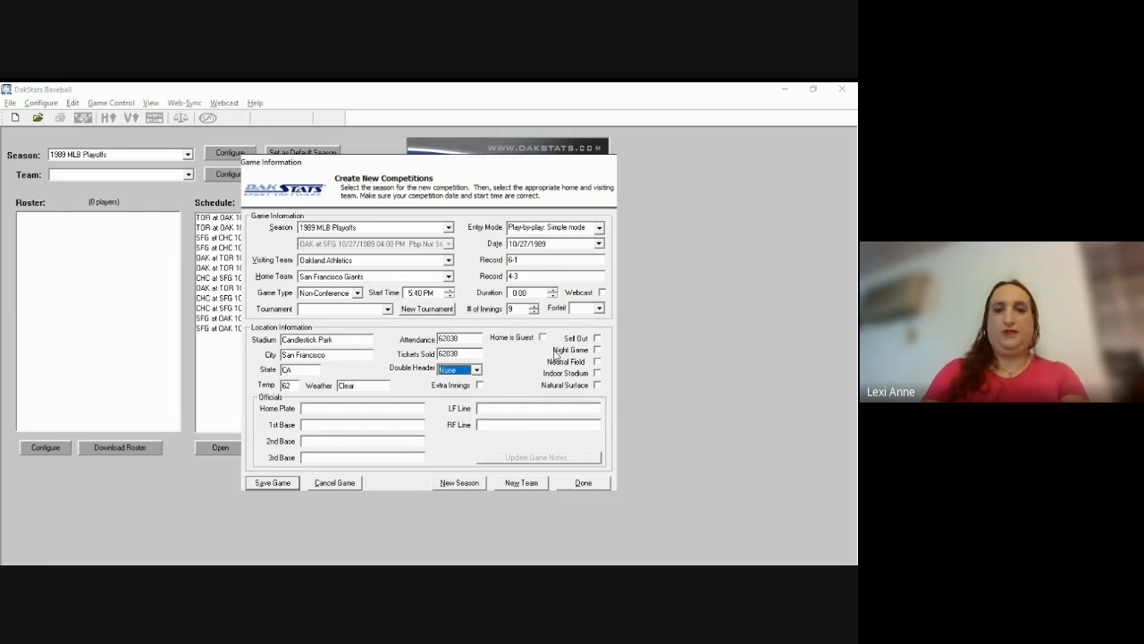
key("Tab")
key("Tab")
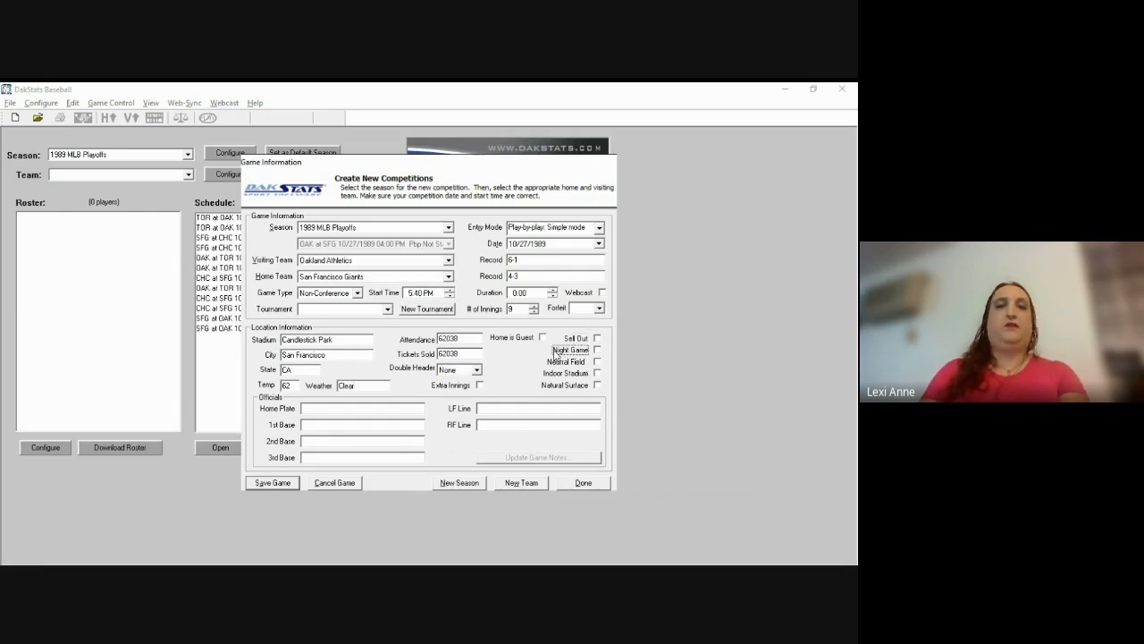
left_click(598, 384)
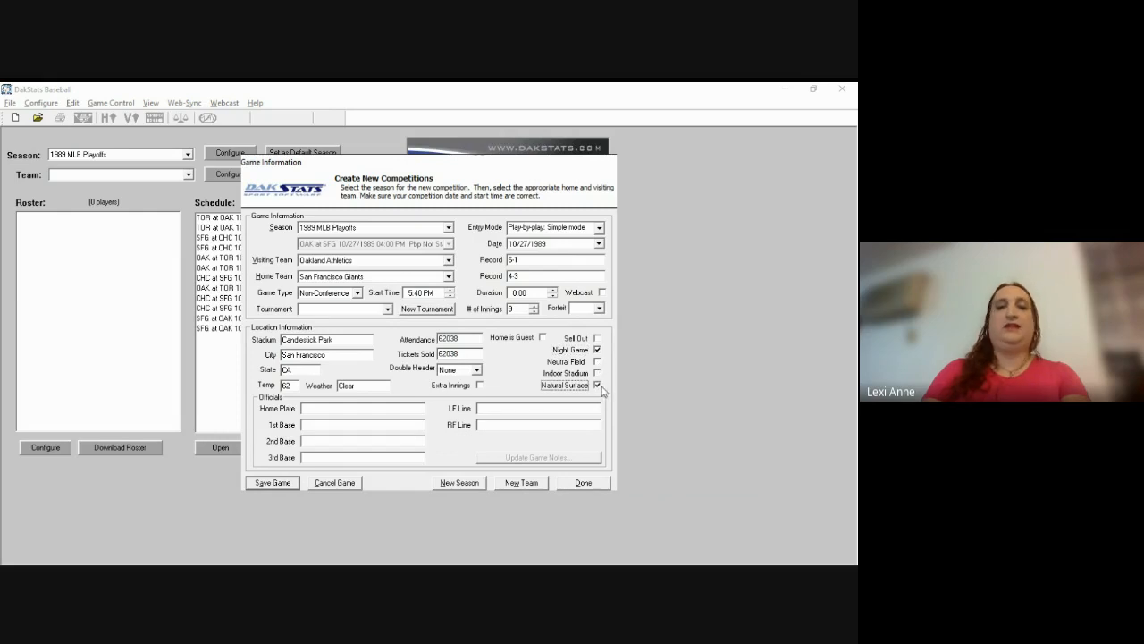
left_click(408, 406)
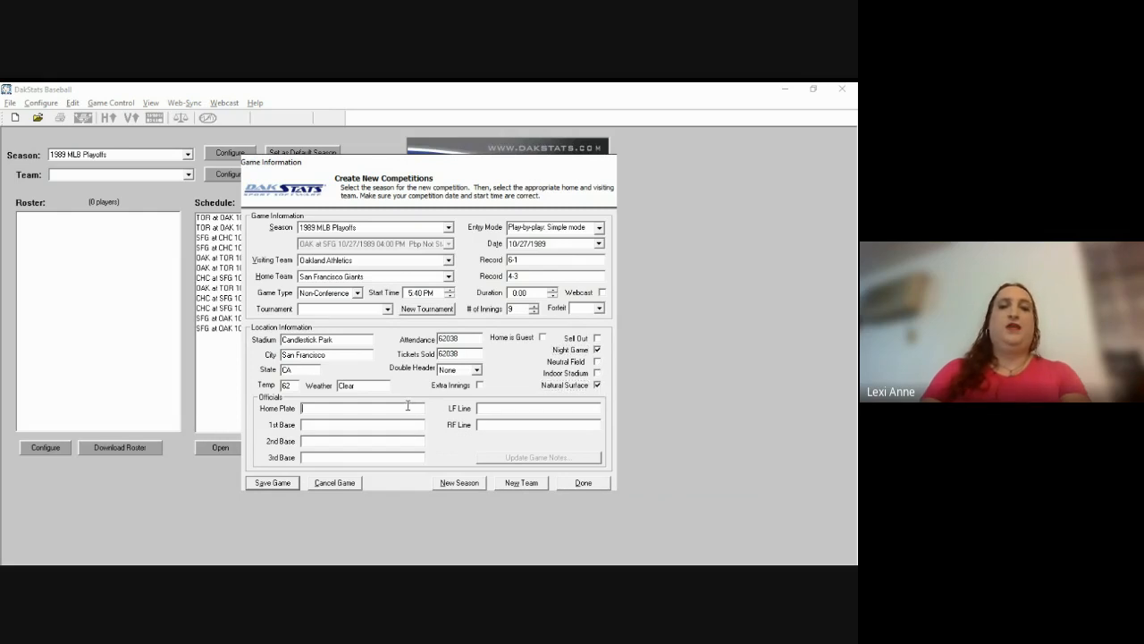
Step: Enter the home plate and first base umpire names
key("alt+Tab")
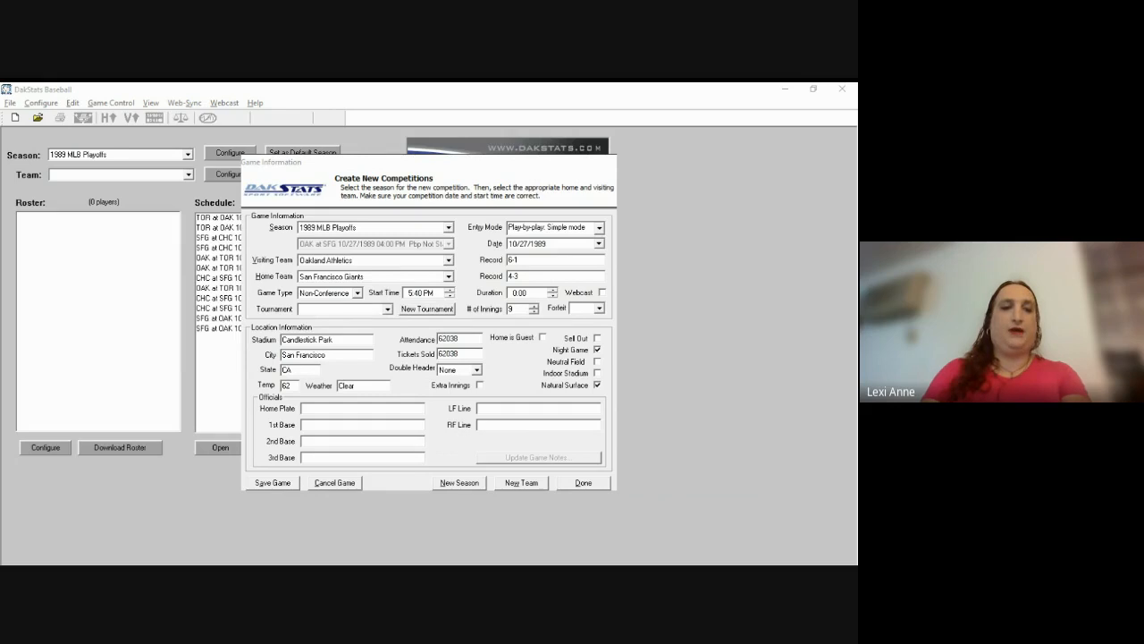
key("alt+Tab")
type("Vic Vo")
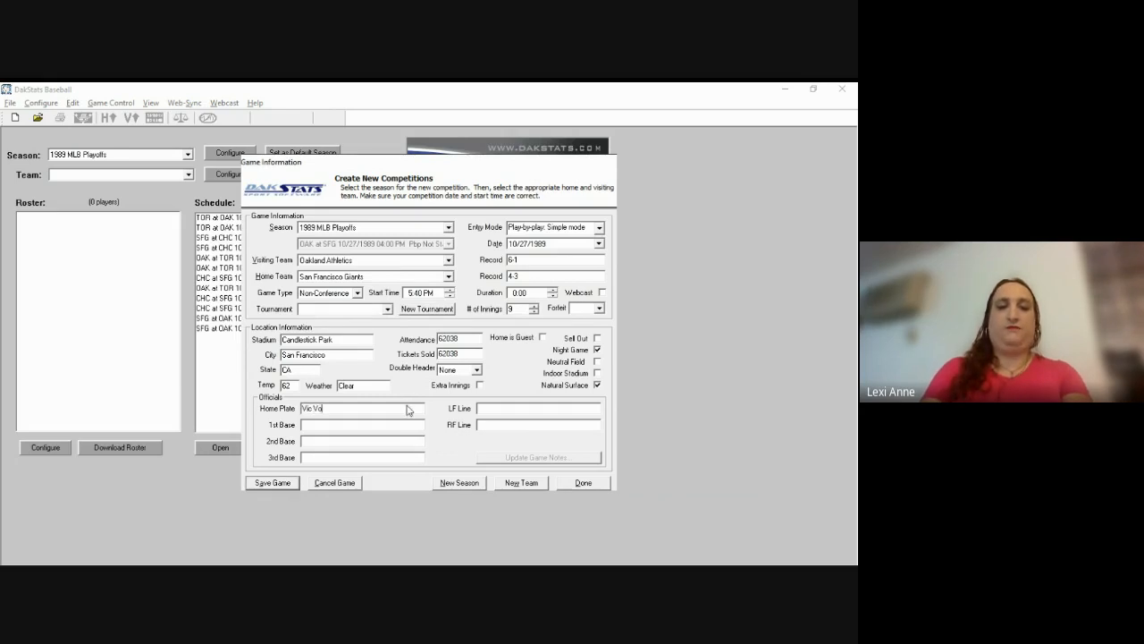
type("ltaggio")
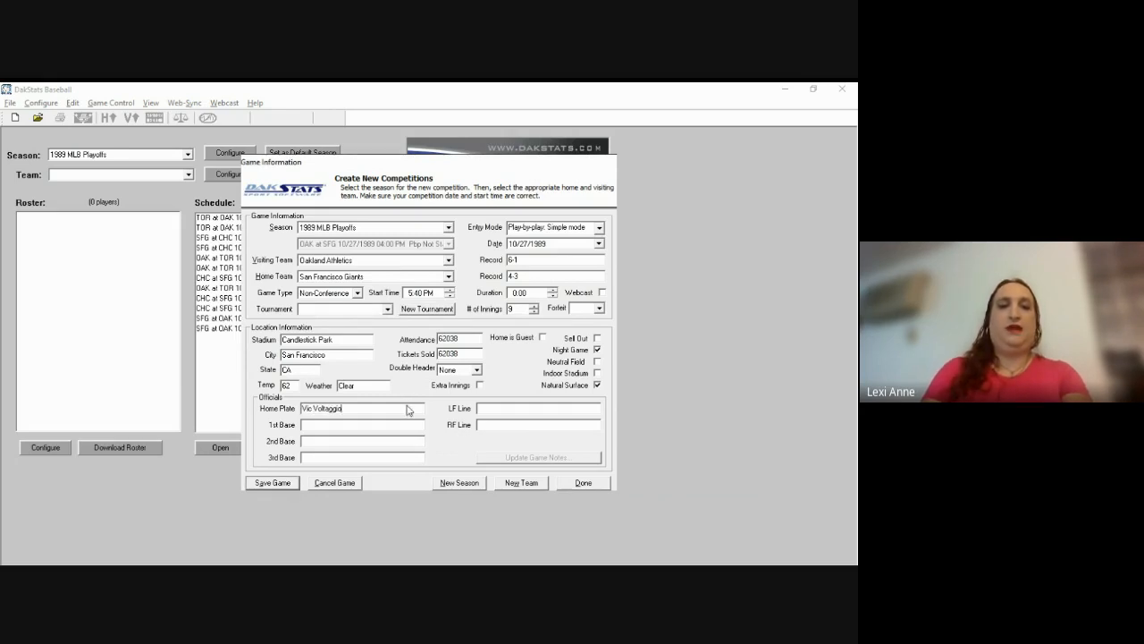
key("alt+Tab")
key("alt+Tab")
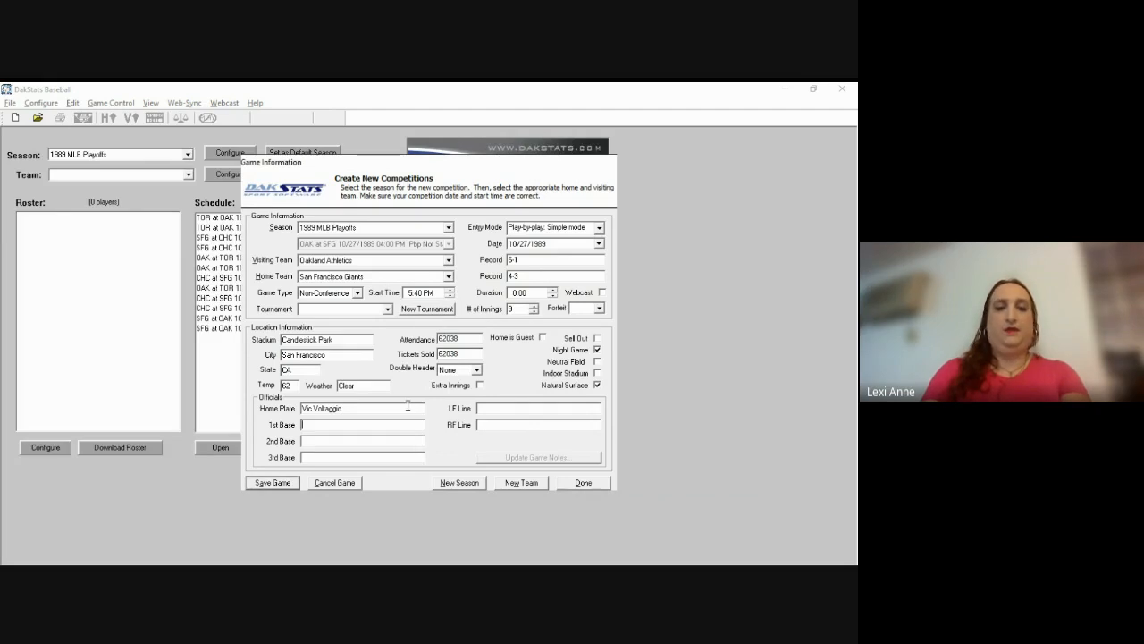
type("Duth")
key("BackSpace")
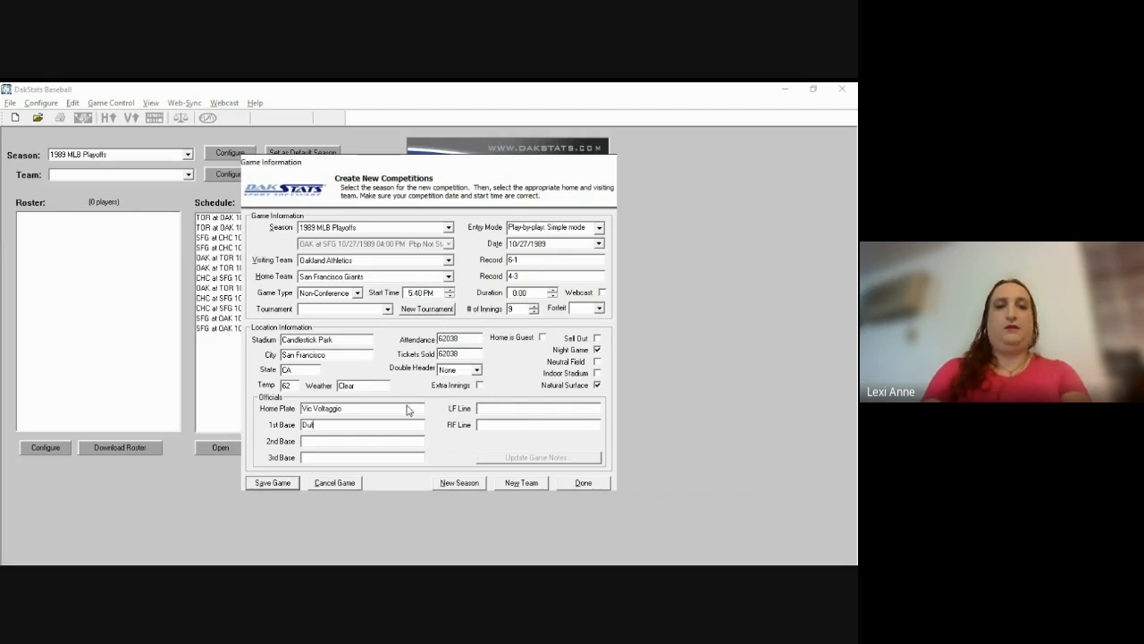
type("ch Re")
type("nner")
type("t")
key("alt+Tab")
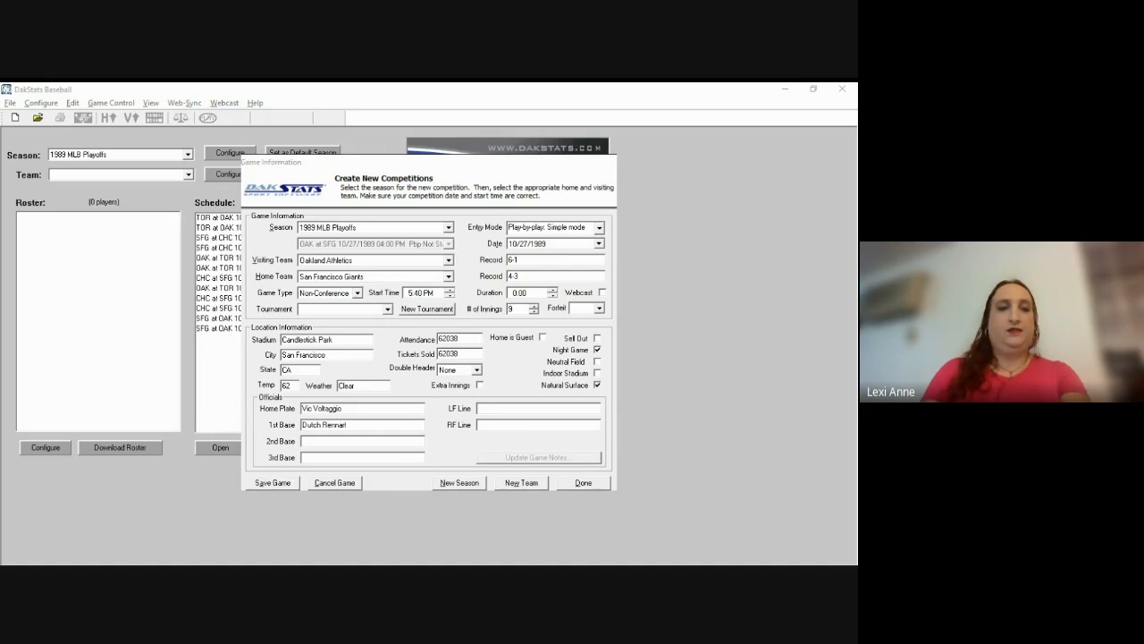
key("alt+Tab")
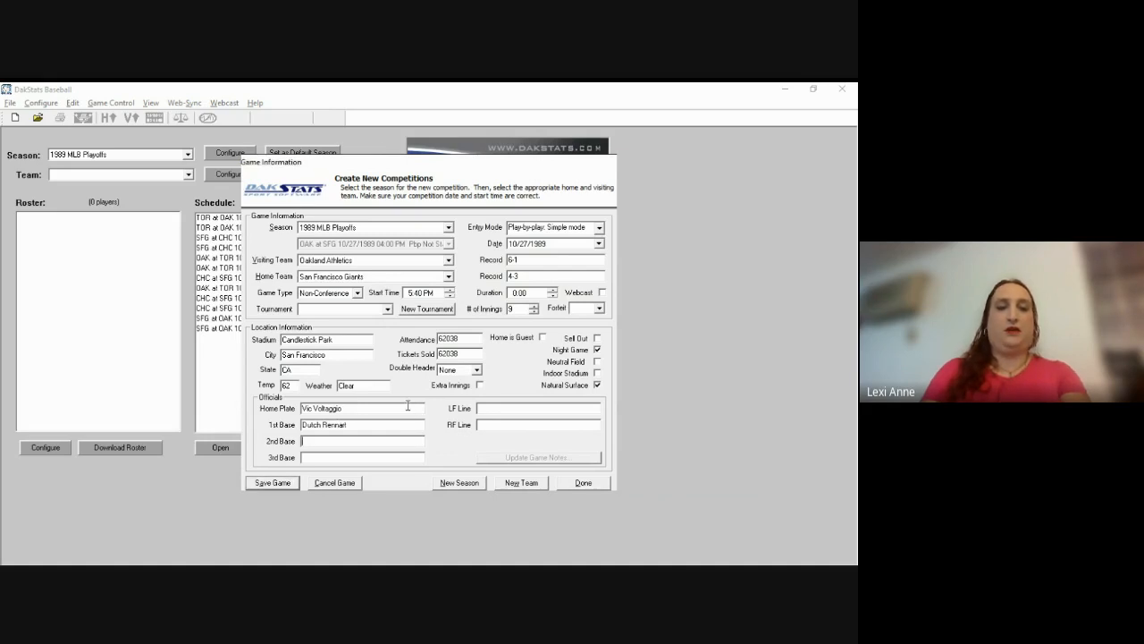
Step: Enter the 2nd base, 3rd base, LF line and RF line umpires, then save the game
key("Tab")
type("Al Clark")
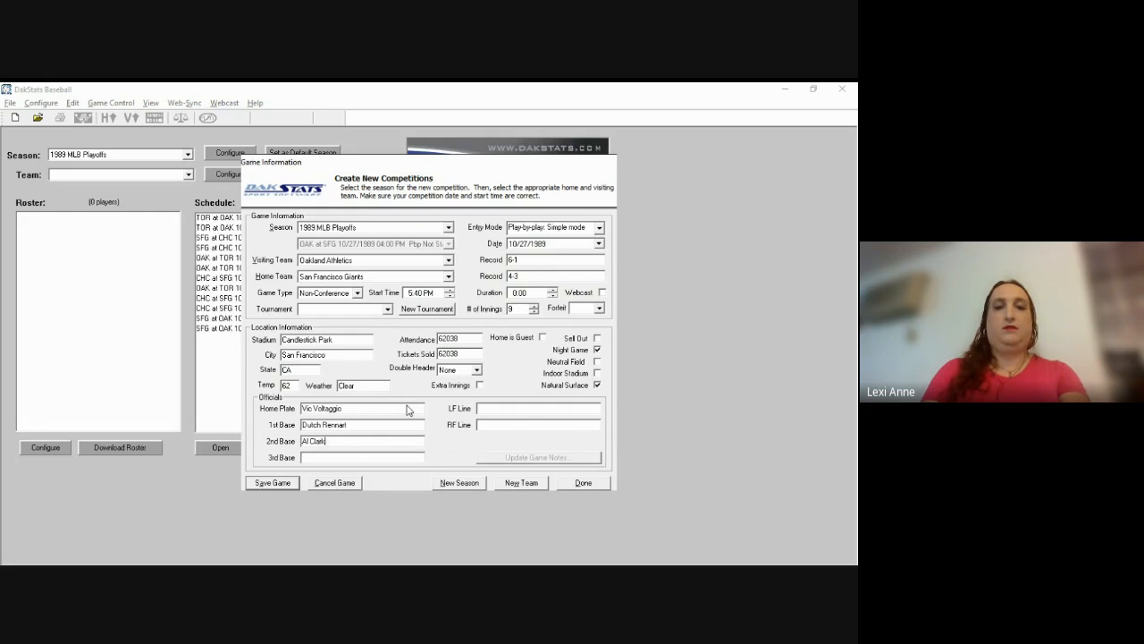
key("alt+Tab")
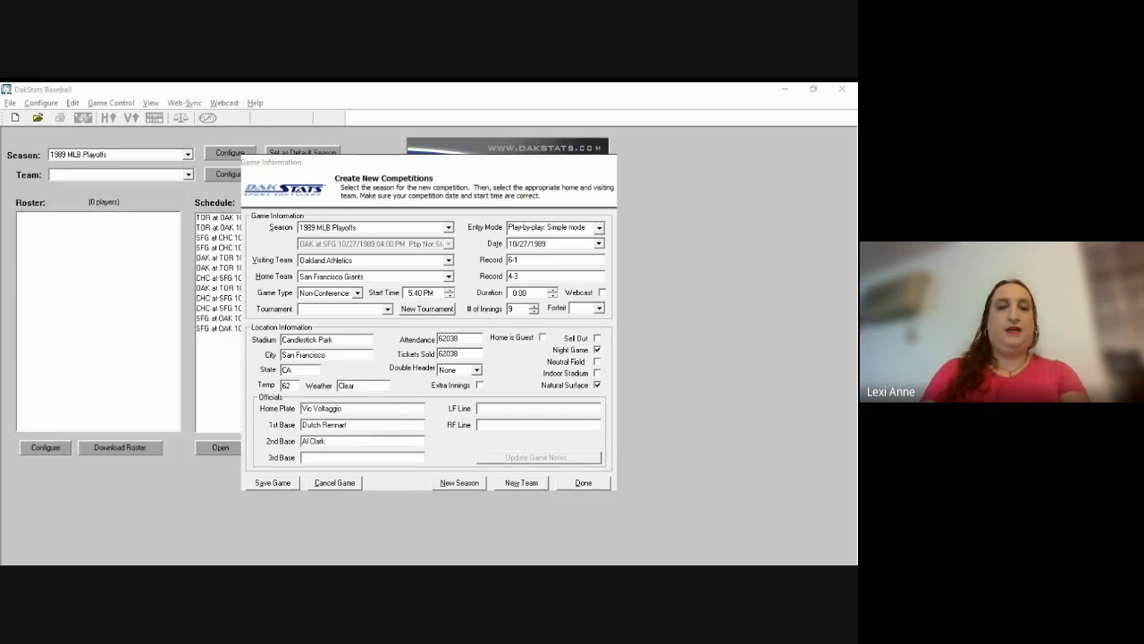
key("alt+Tab")
key("Tab")
type("Eri")
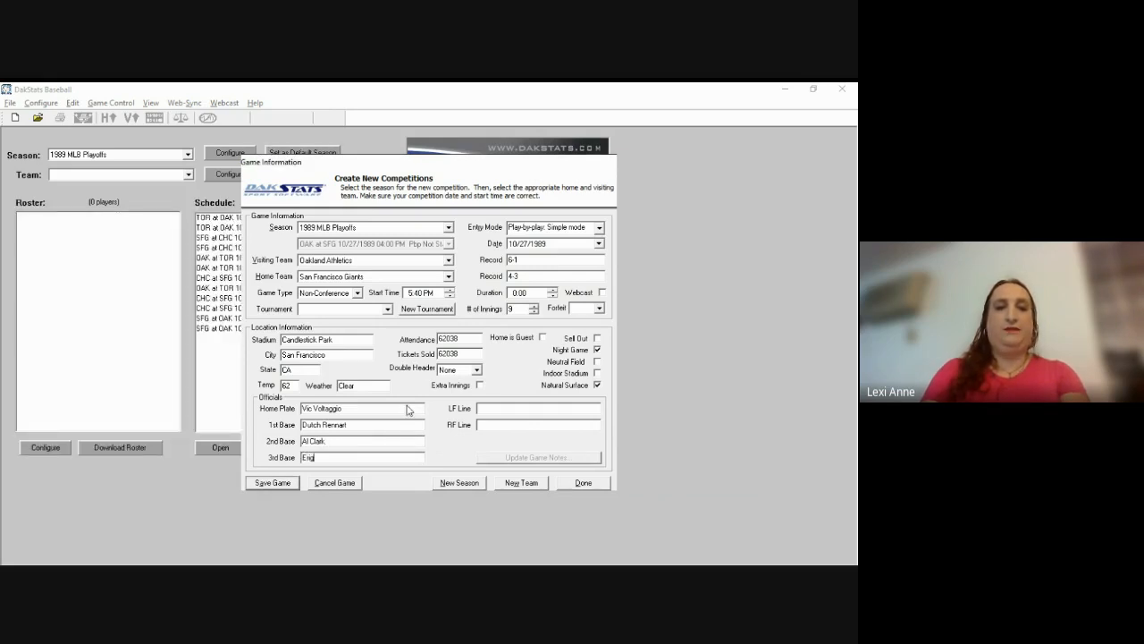
type("c Gregg")
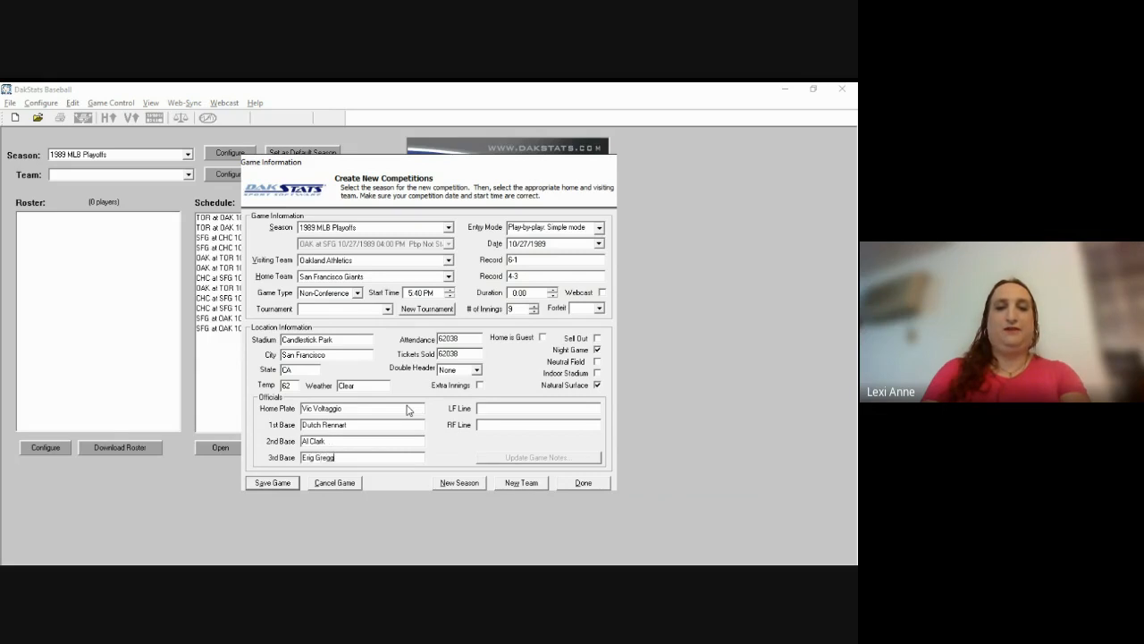
key("alt+Tab")
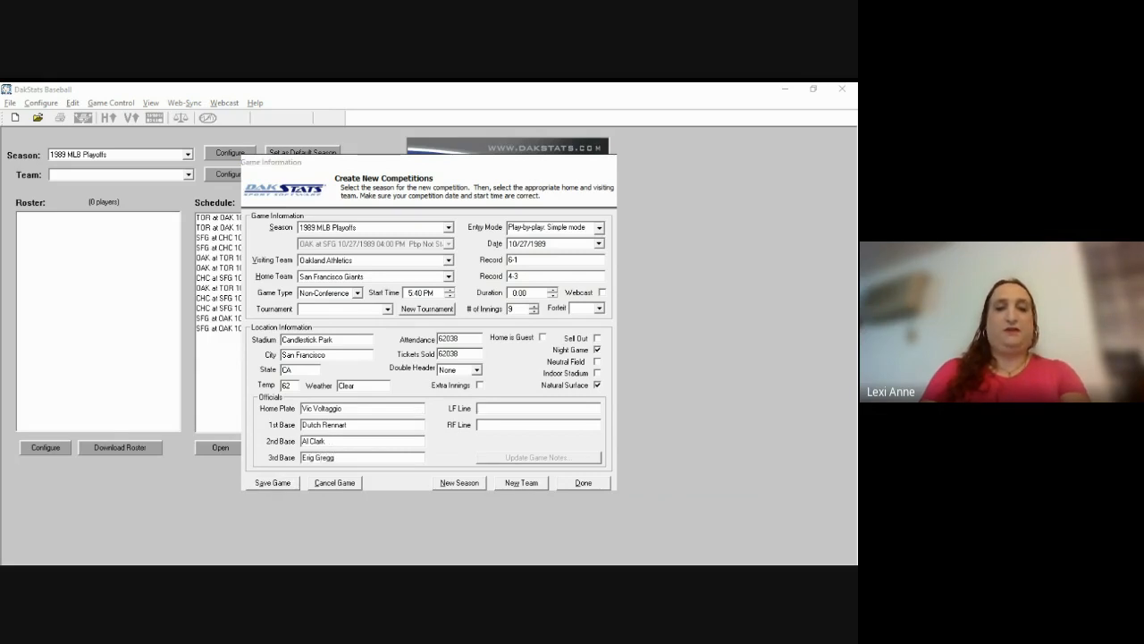
key("alt+Tab")
type("Rich G")
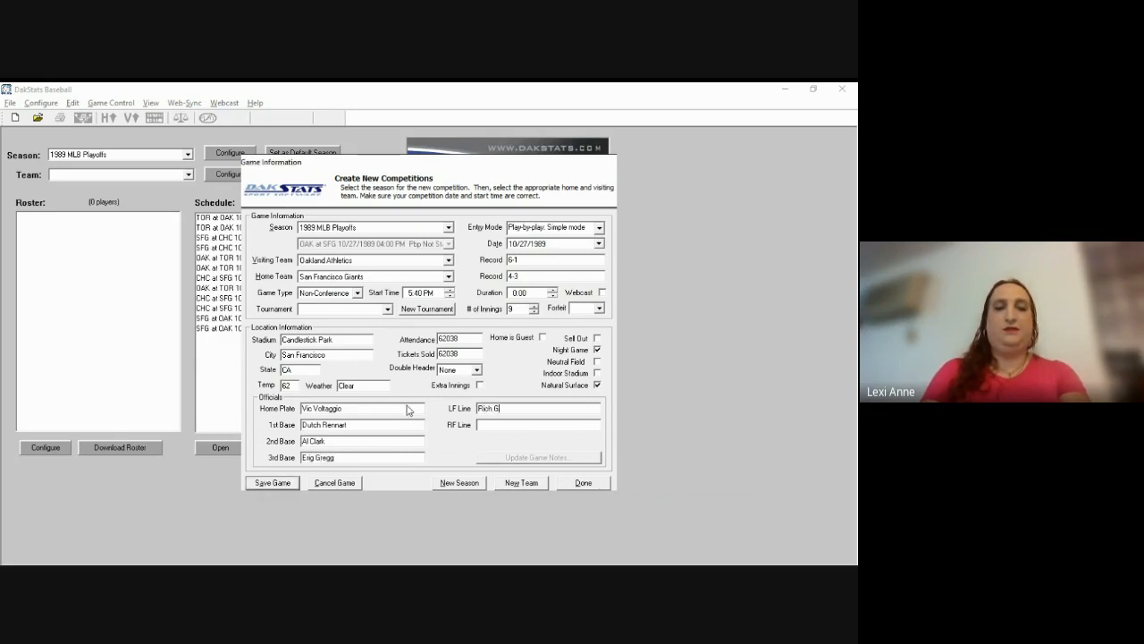
type("arcia")
key("alt+Tab")
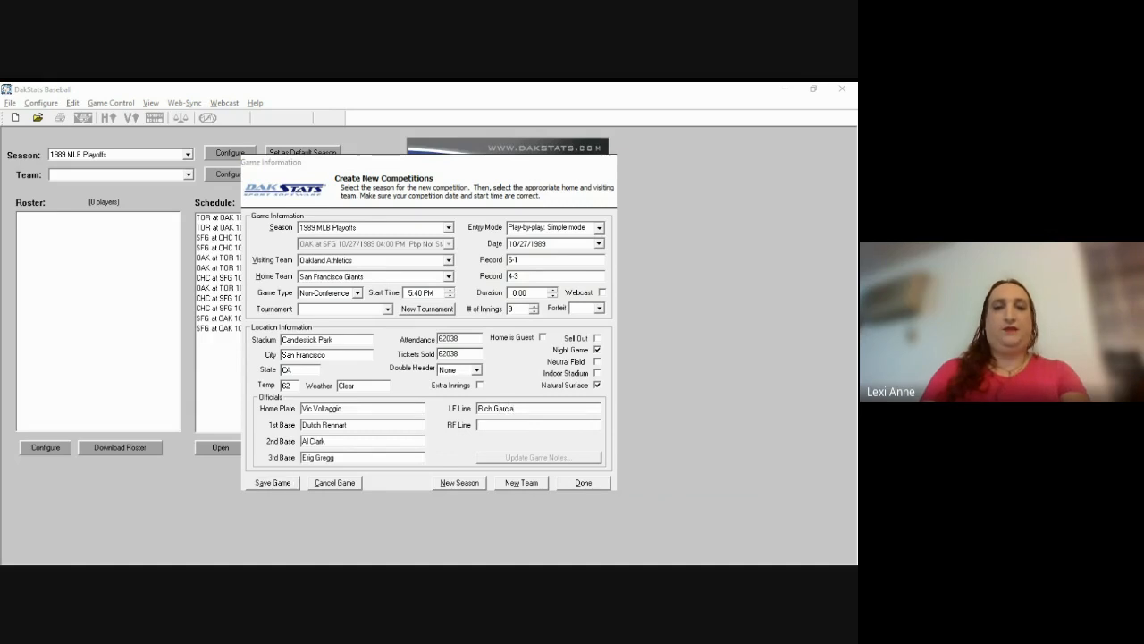
key("alt+Tab")
type("Paul runge")
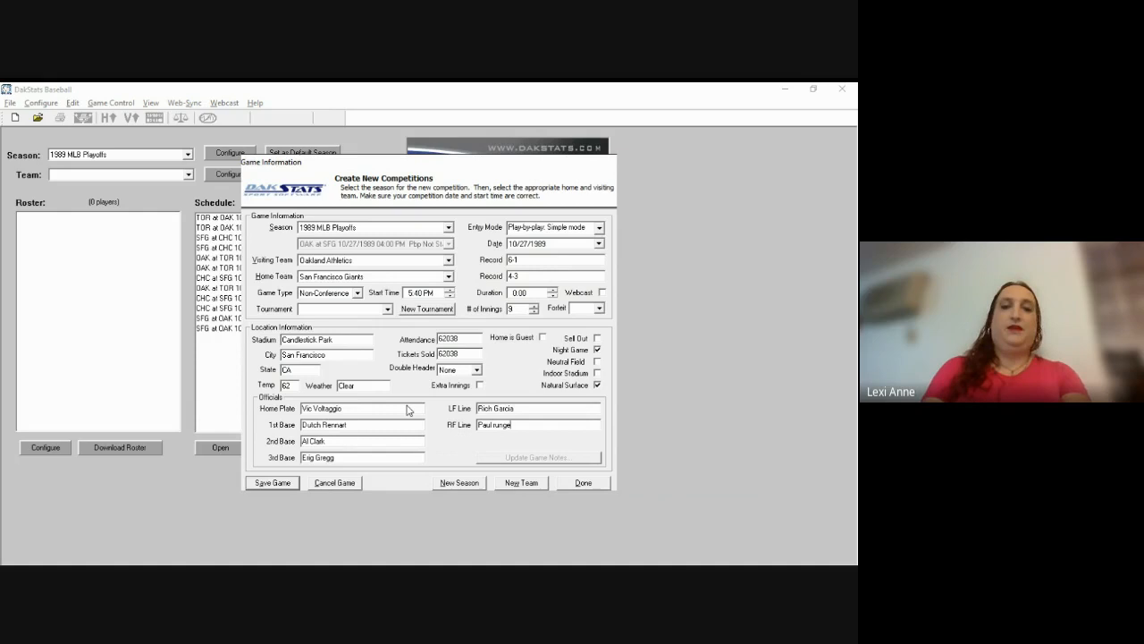
key("Return")
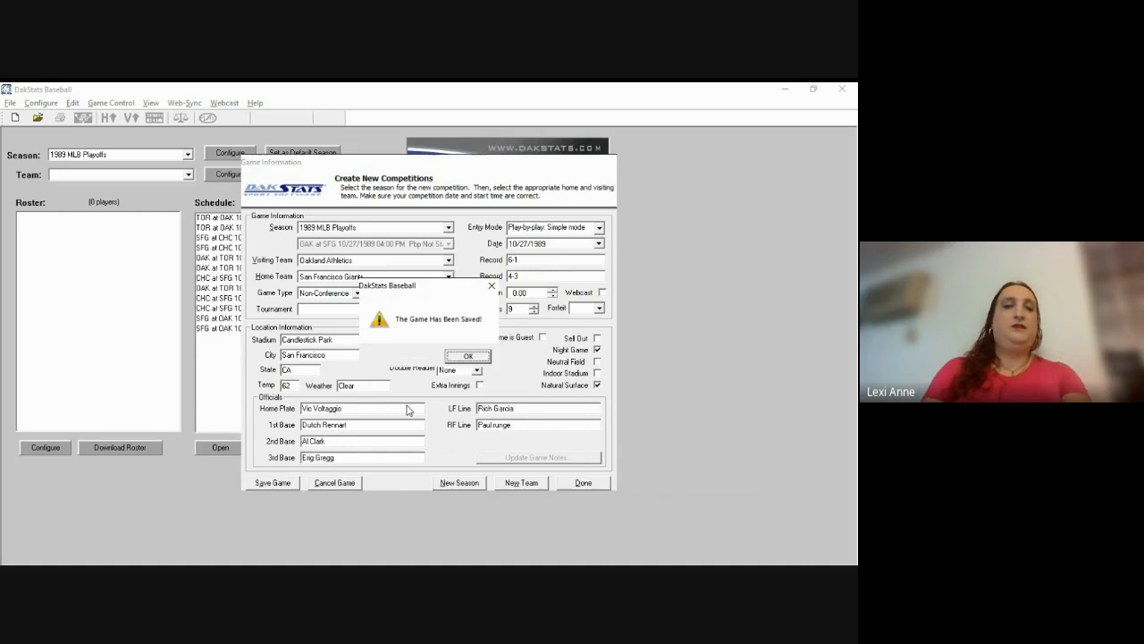
Step: Acknowledge the 'The Game Has Been Saved!' message with OK
left_click(468, 357)
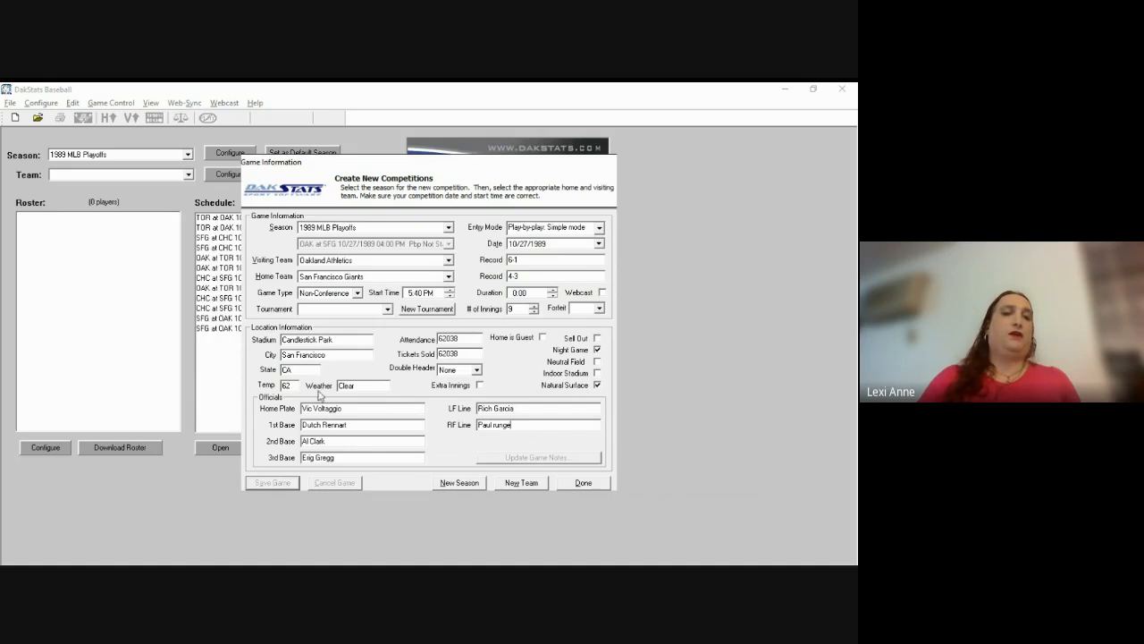
Step: Try the Home is Guest checkbox and look over the game's Forfeit dropdown
left_click(541, 338)
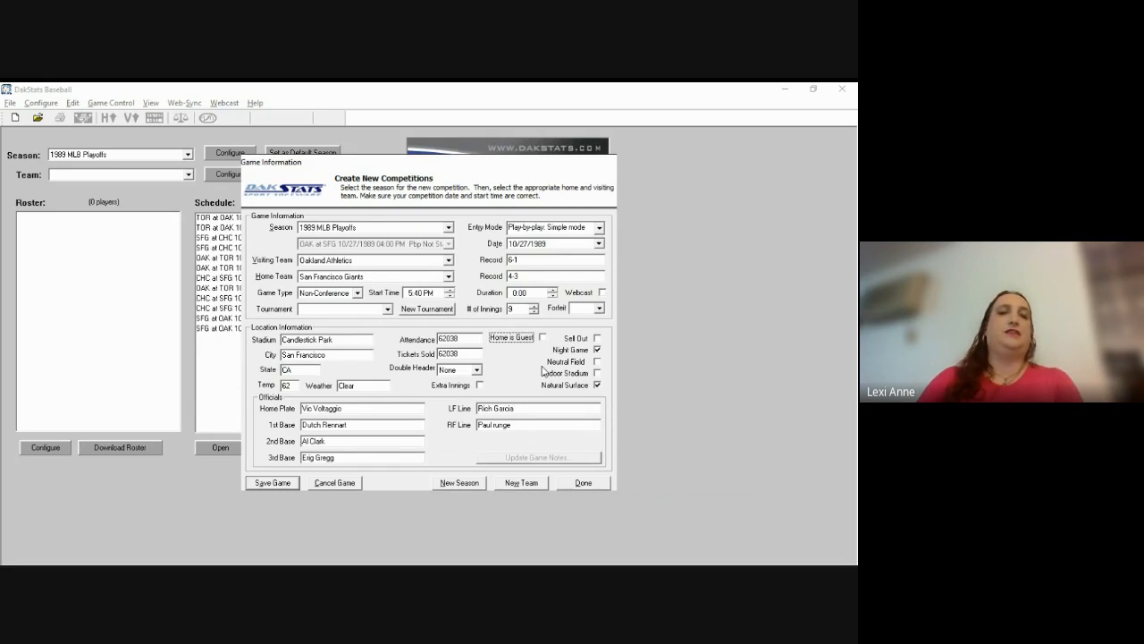
left_click(598, 310)
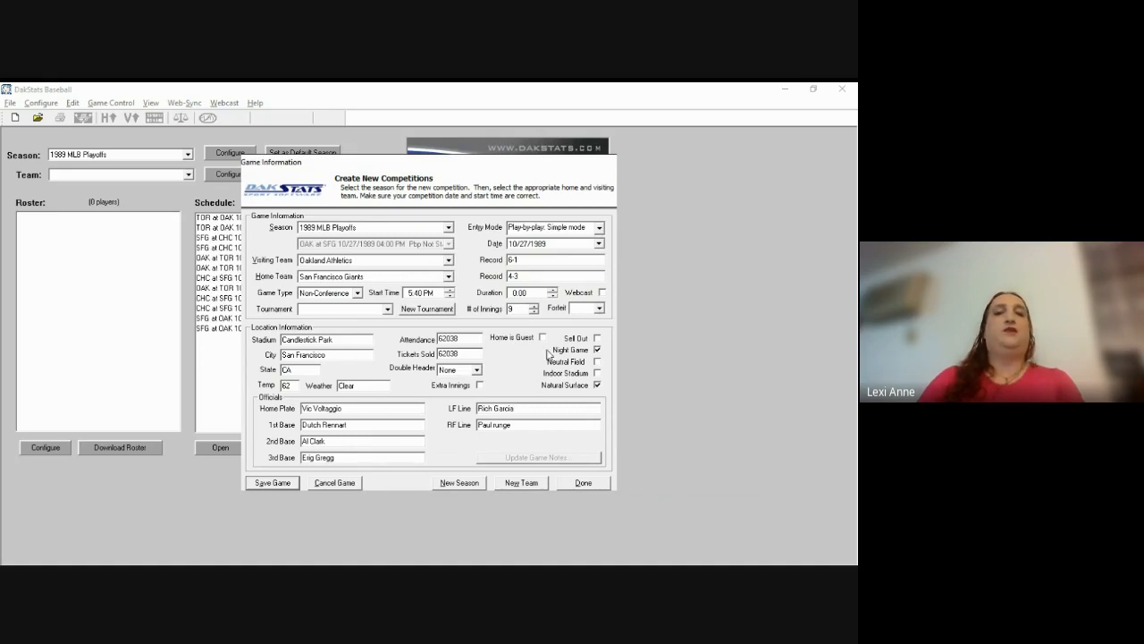
left_click(597, 309)
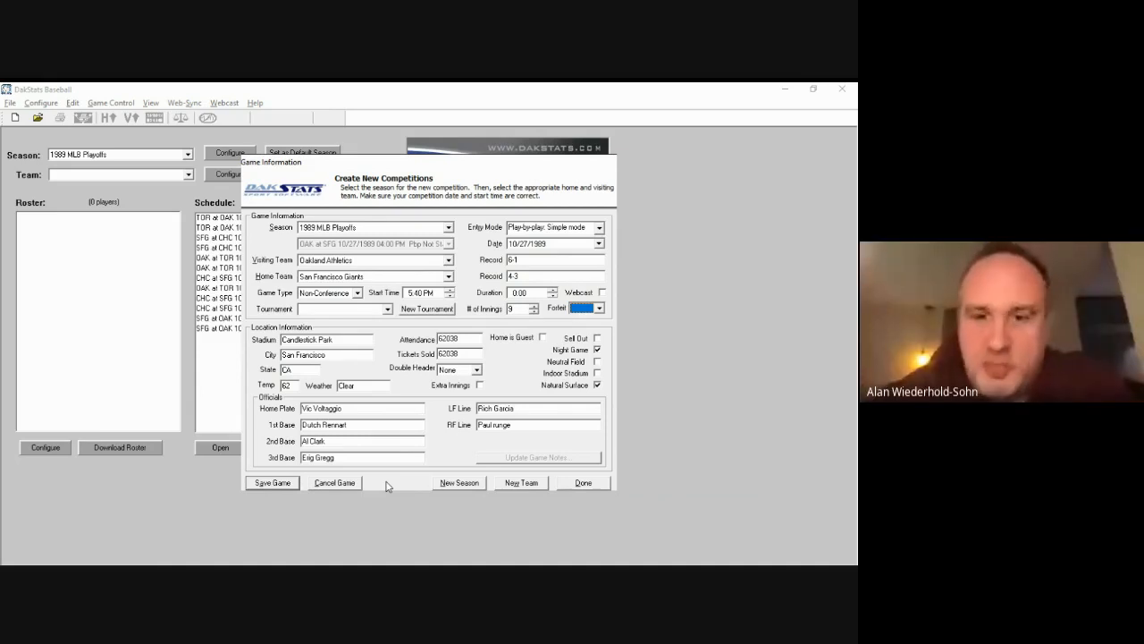
Step: Open and close the Forfeit list without choosing an option, then save the game again
left_click(599, 311)
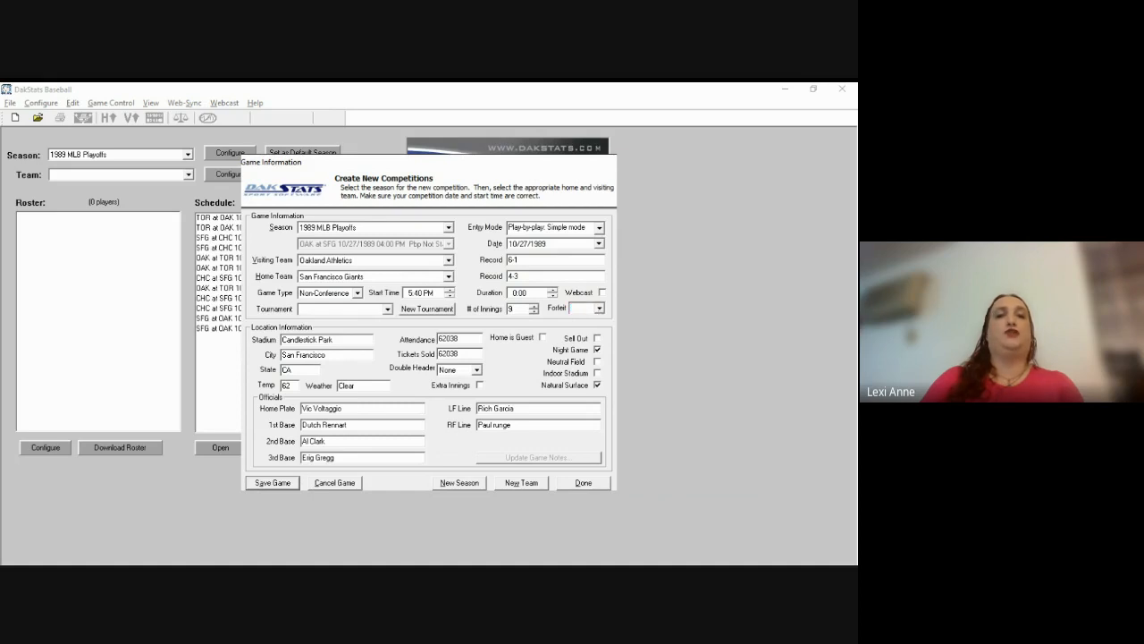
left_click(600, 309)
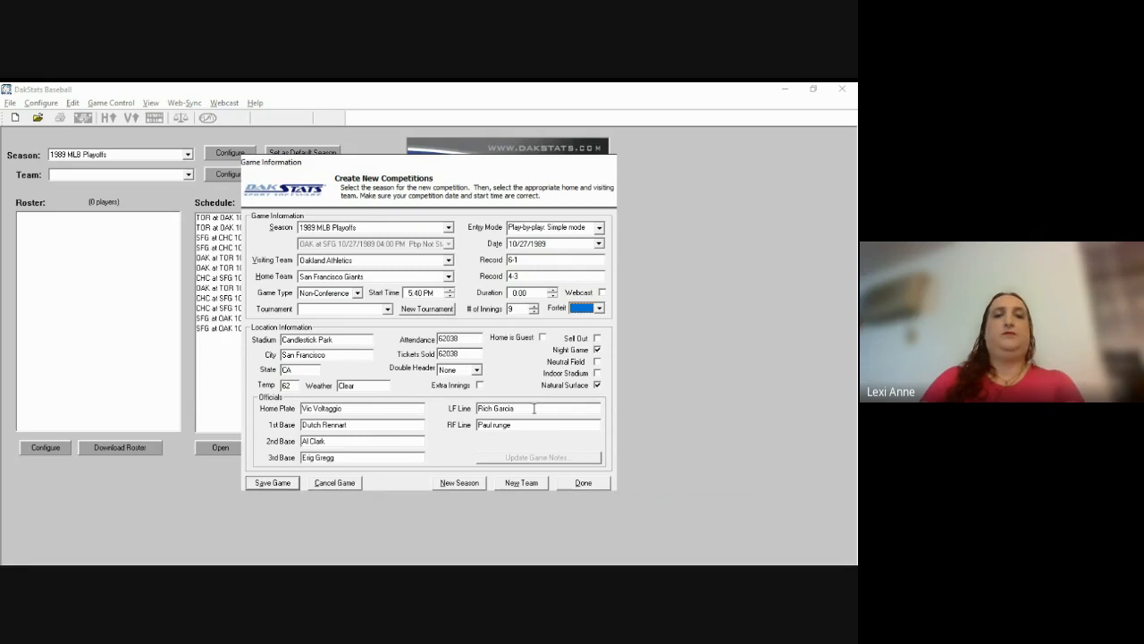
key("Return")
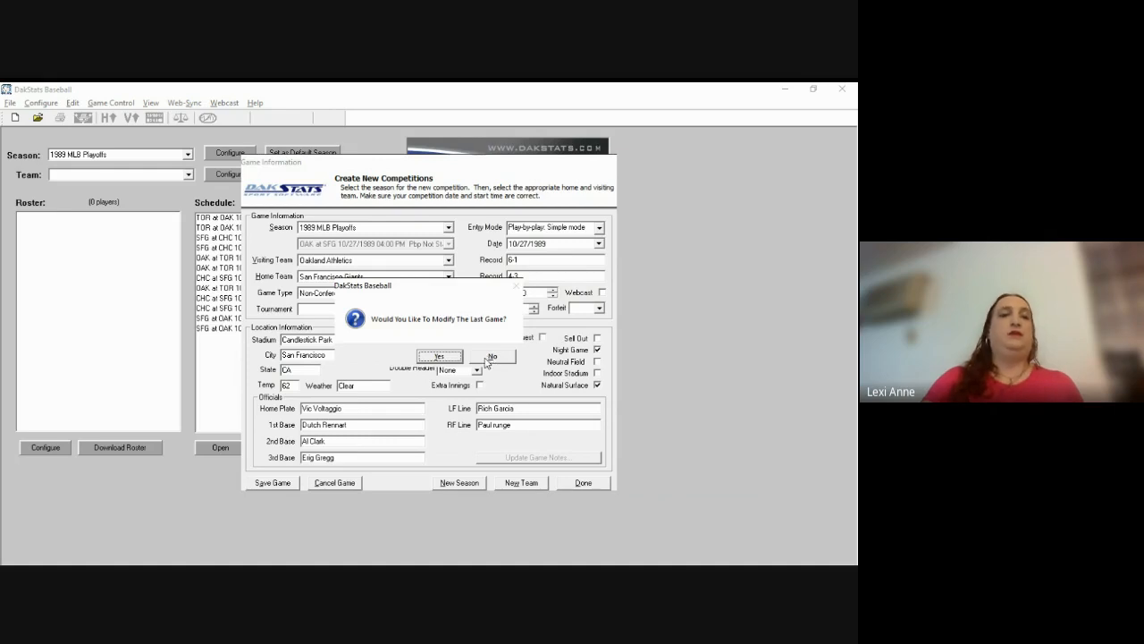
Step: Confirm modifying the last game, dismiss the saved message, and close the game form
left_click(438, 356)
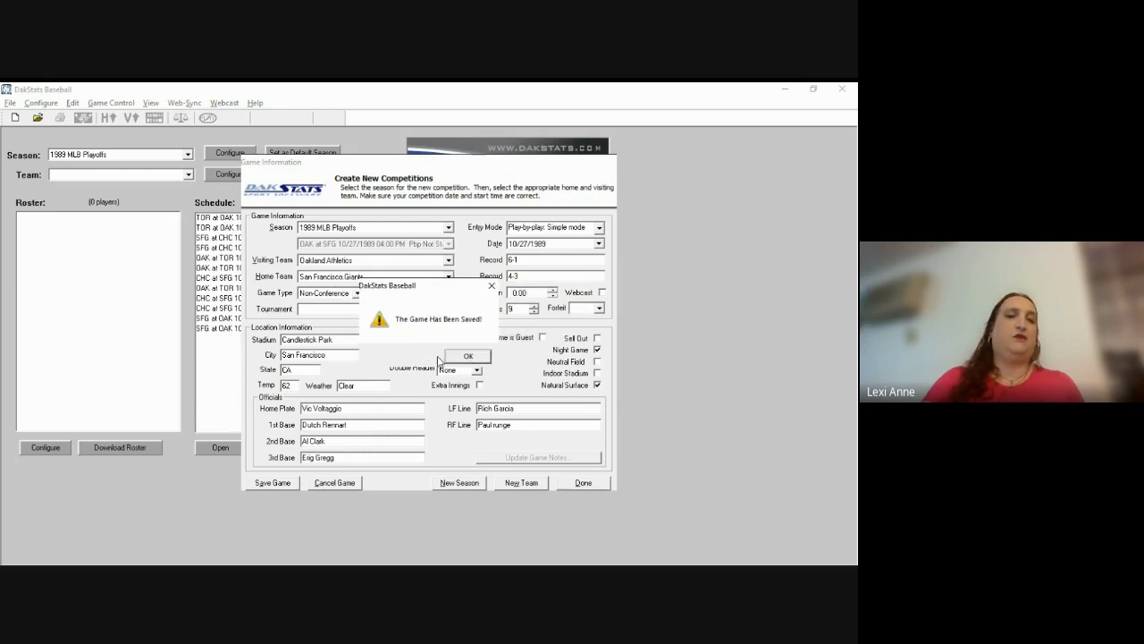
left_click(470, 357)
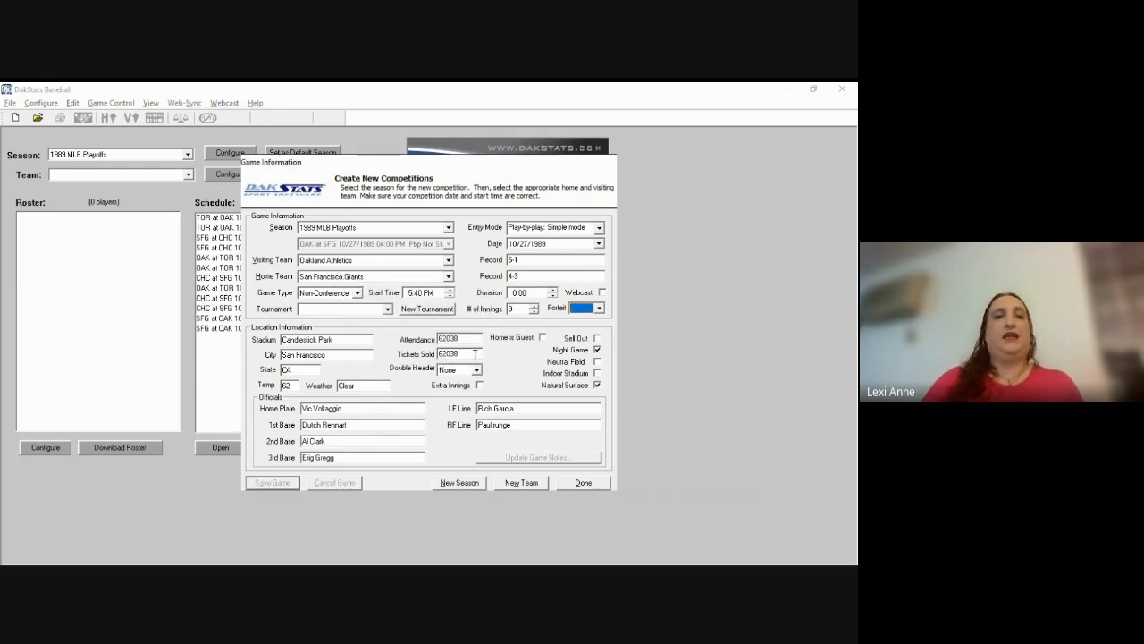
left_click(582, 483)
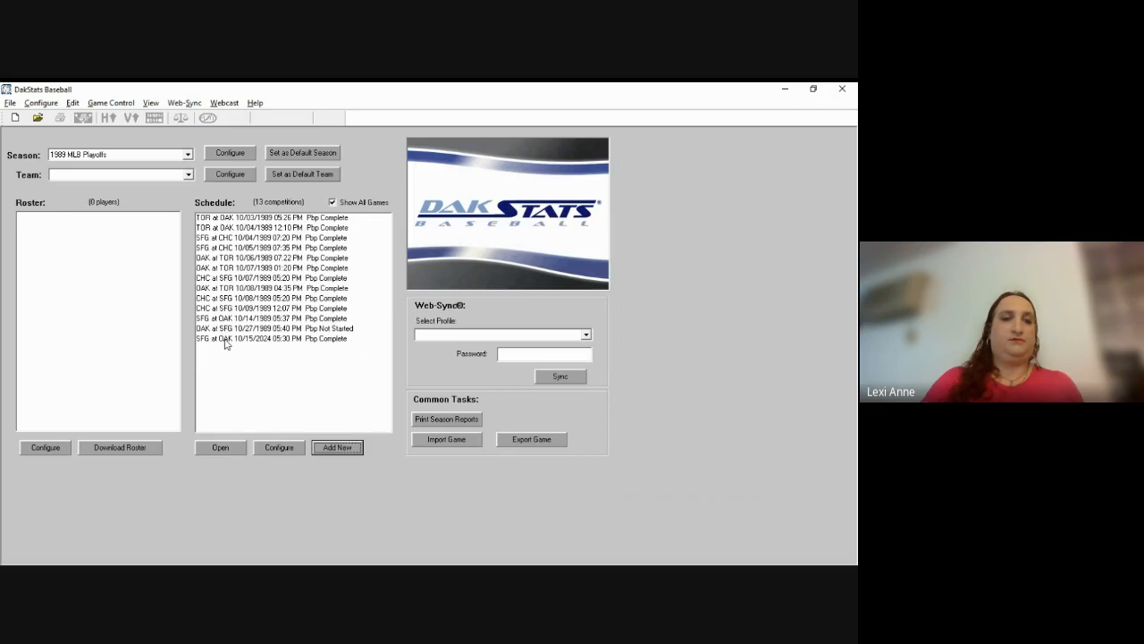
Step: Change the SFG at OAK game's year from 2024 to 1989, save, and close the form
left_click(225, 341)
left_click(291, 447)
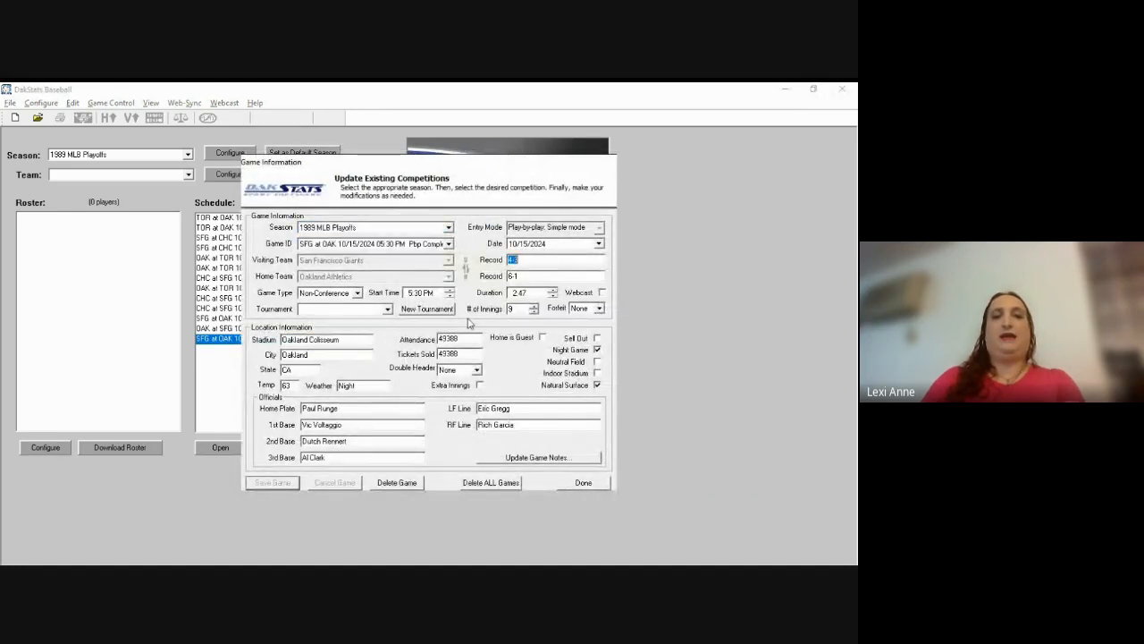
key("shift+Tab")
key("Right")
key("Right")
key("Right")
key("Left")
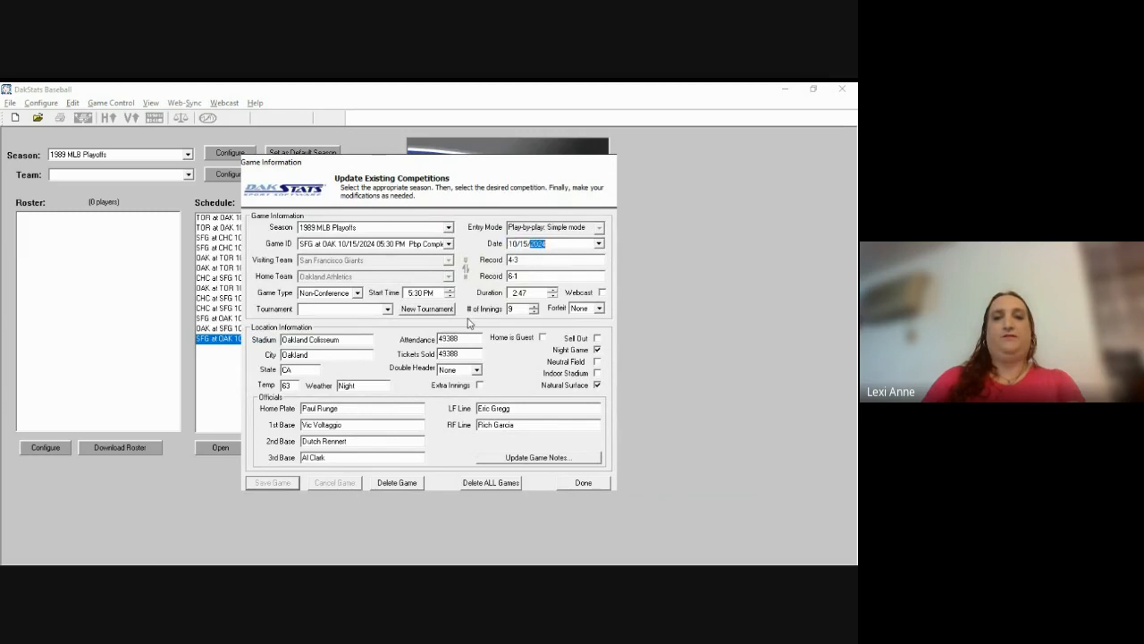
type("1989")
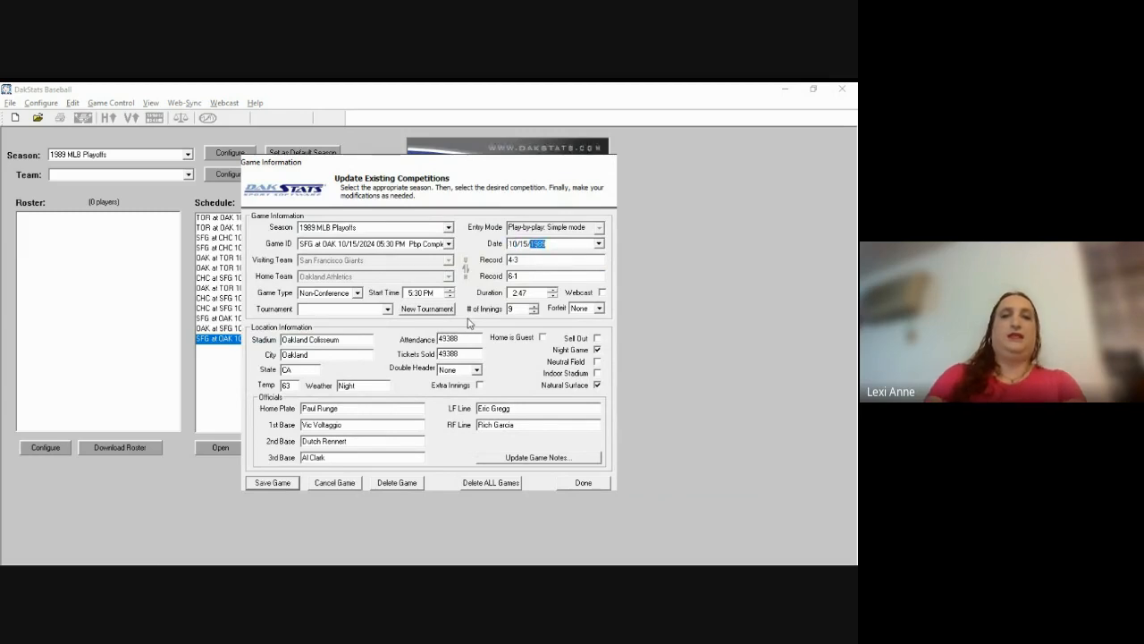
key("Return")
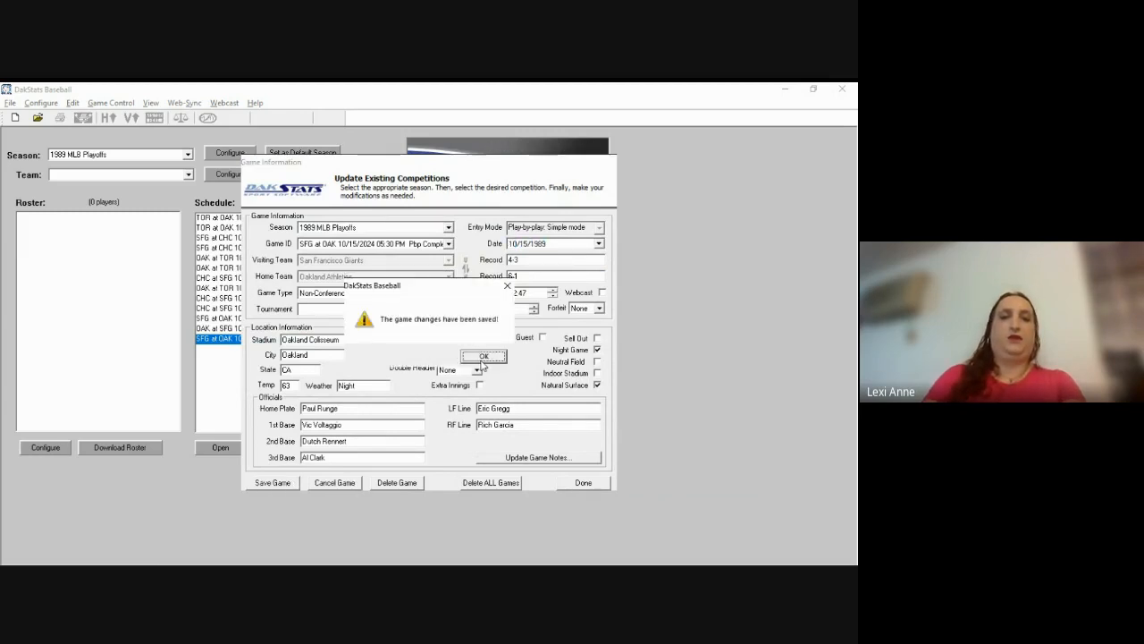
left_click(482, 356)
left_click(581, 482)
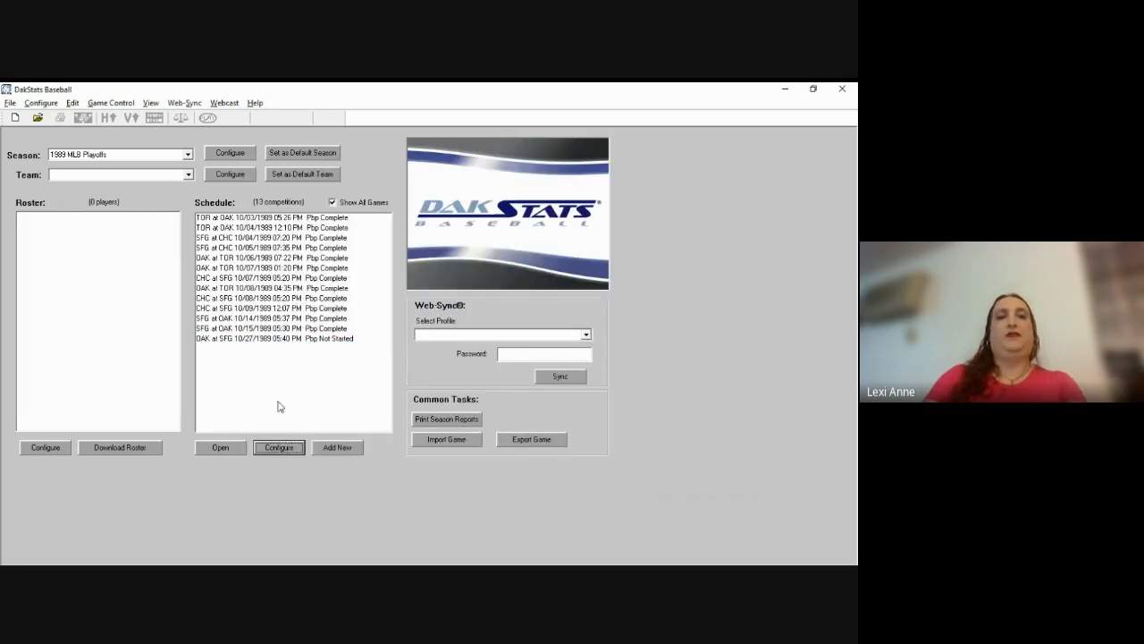
Step: Swap the OAK at SFG 10/27/1989 teams twice so Oakland stays visiting, then finish editing
left_click(278, 340)
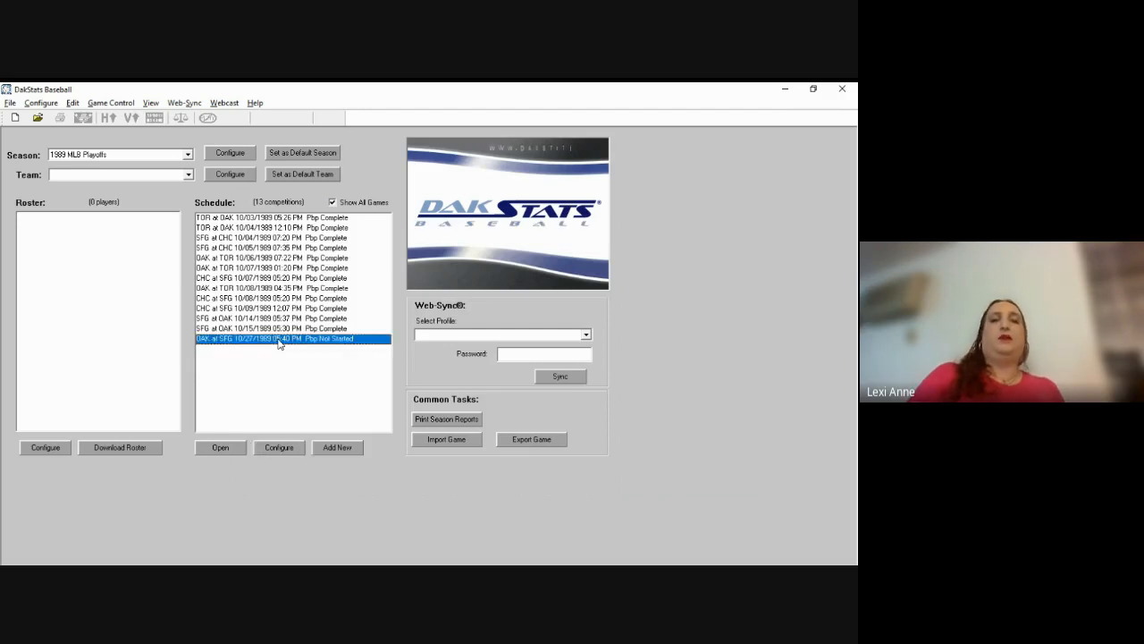
left_click(279, 447)
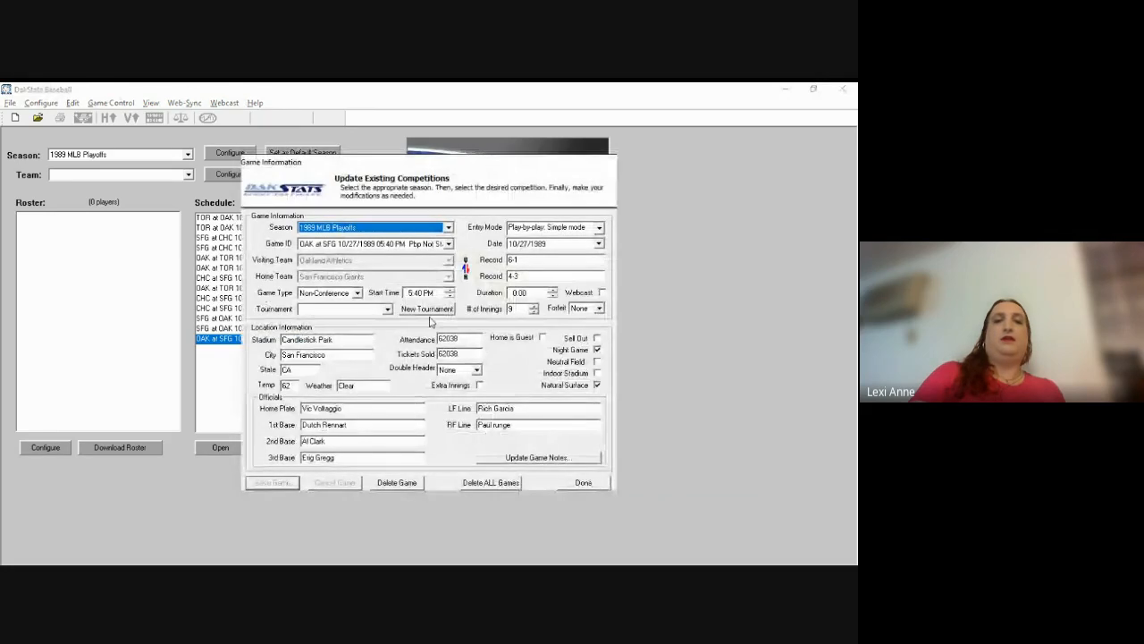
left_click(466, 269)
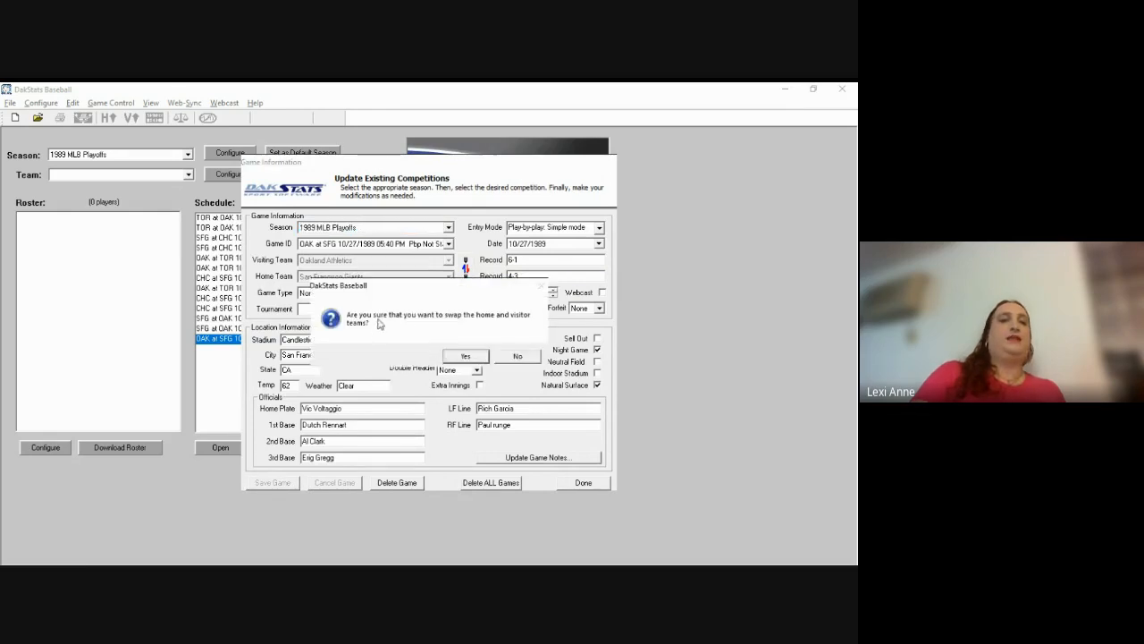
left_click(465, 357)
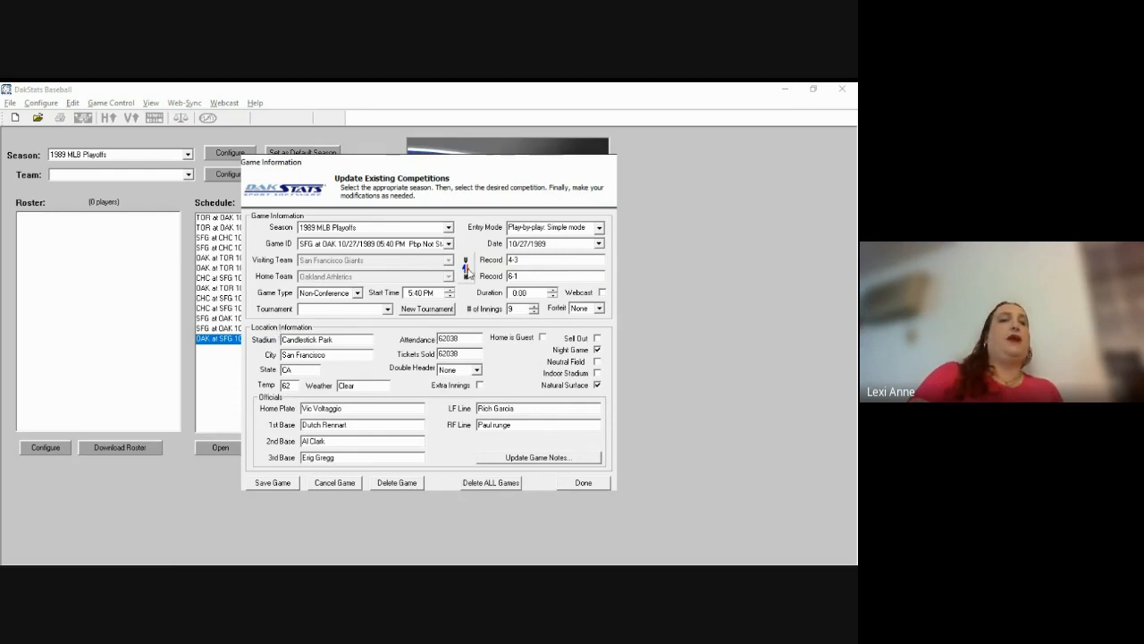
left_click(465, 268)
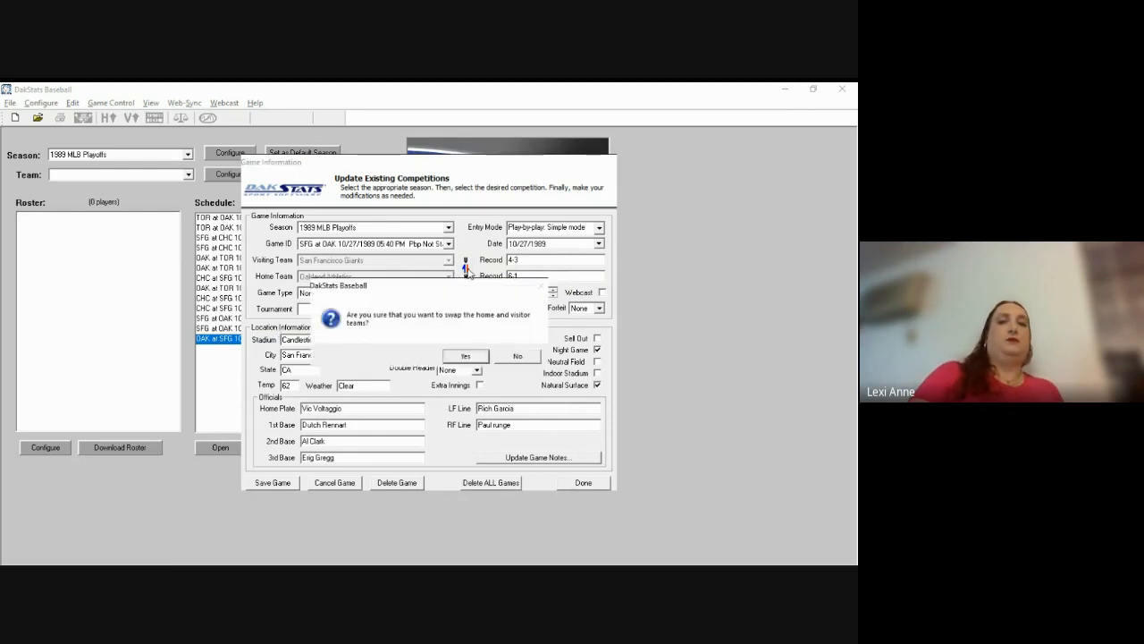
left_click(466, 357)
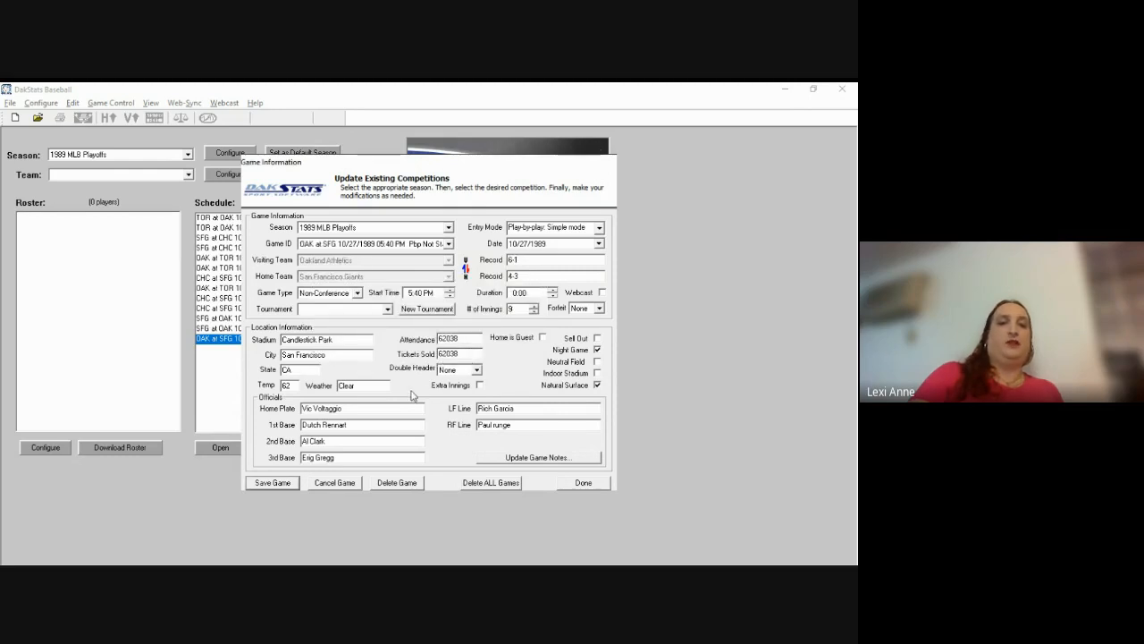
left_click(570, 485)
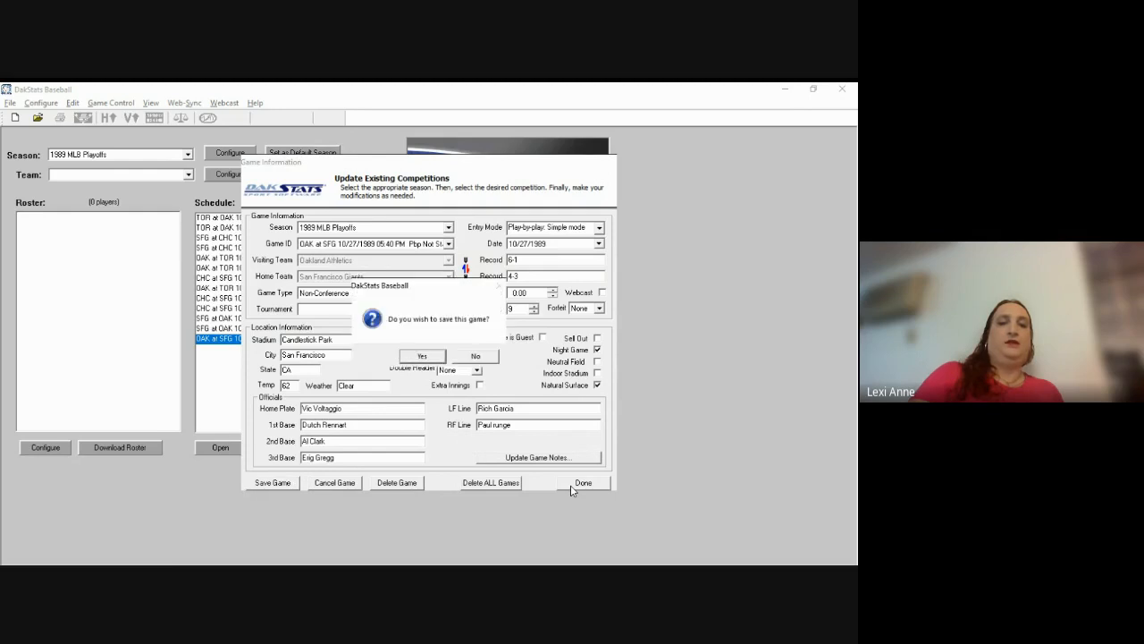
left_click(467, 355)
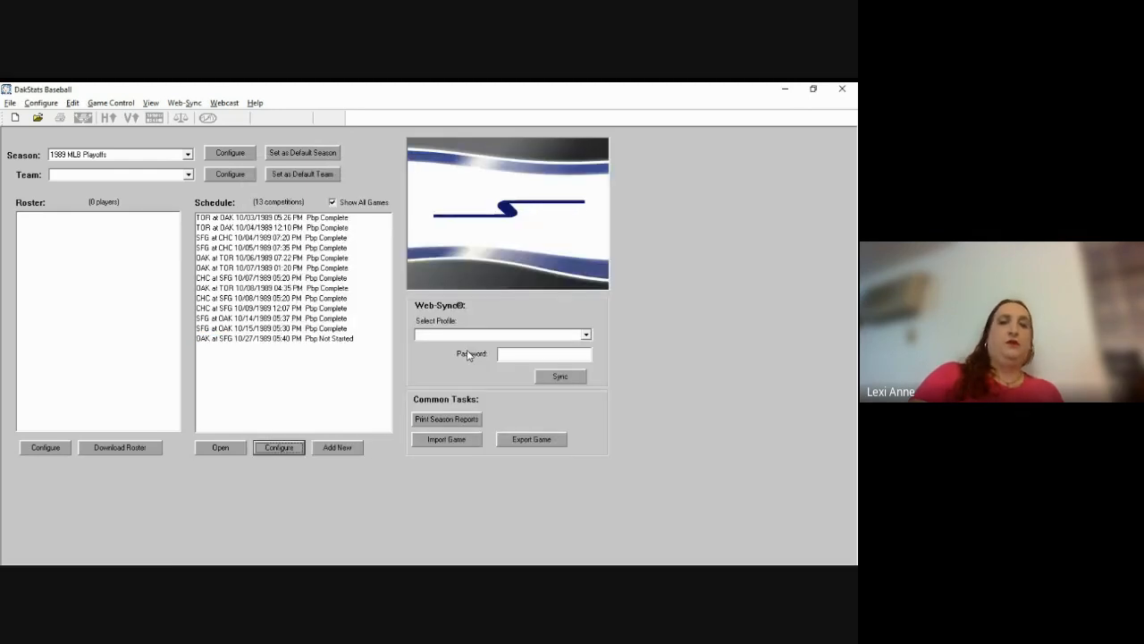
Step: Open the OAK at SFG 10/27/1989 game for scoring, declining the webcast auto-start
left_click(305, 340)
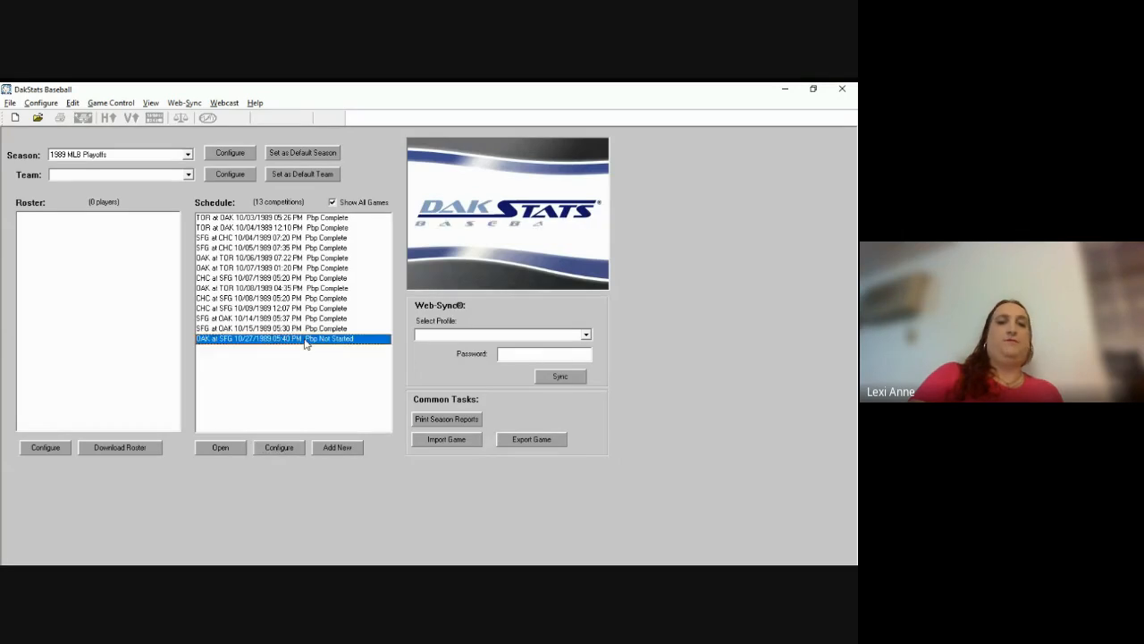
left_click(220, 450)
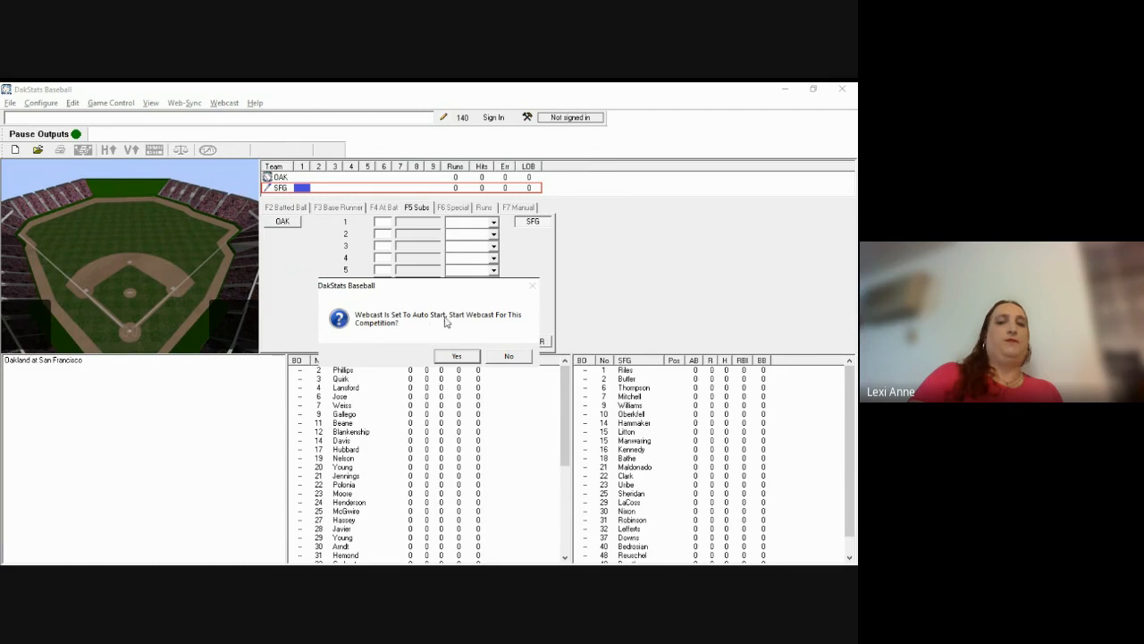
left_click(508, 356)
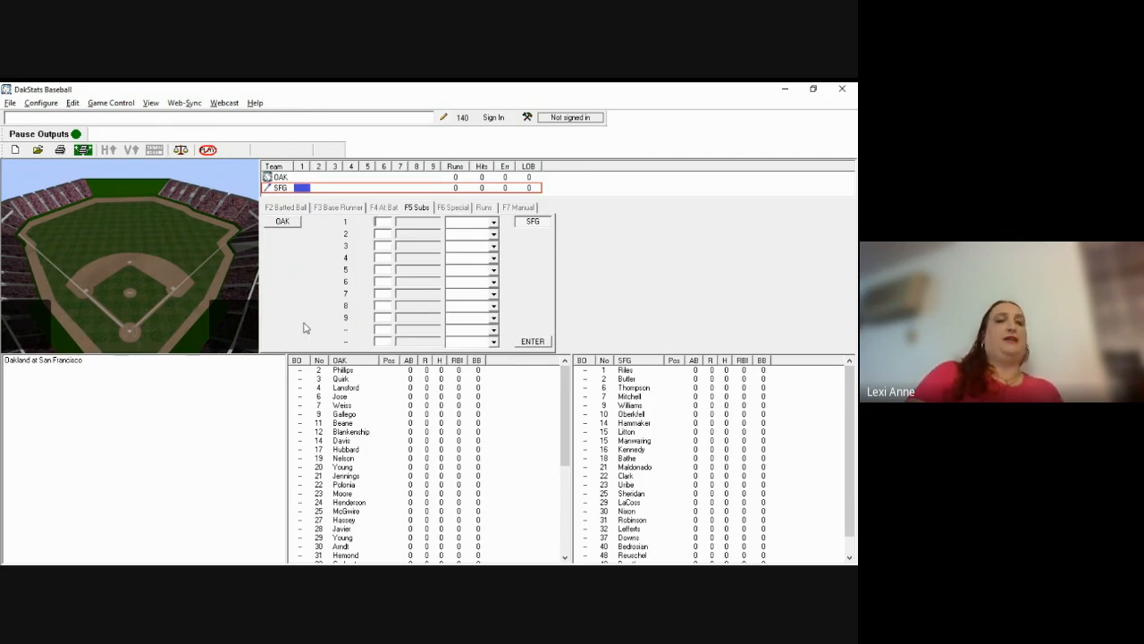
left_click(224, 103)
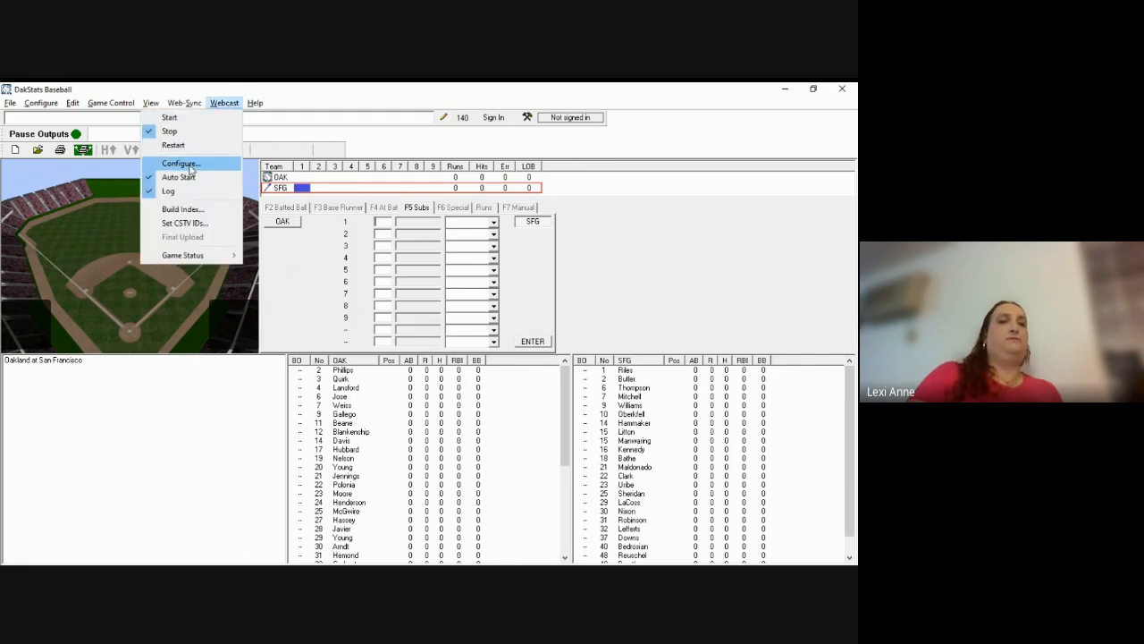
Step: Turn off Use Anonymous Access and Default Port in the webcast configuration, then view CSTV settings
left_click(187, 165)
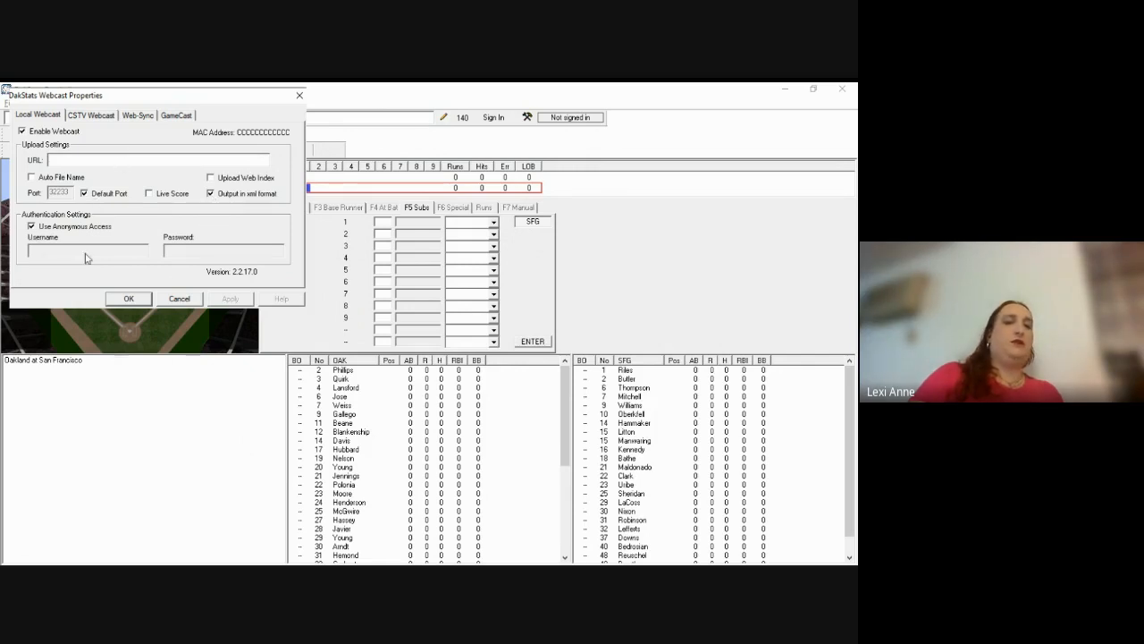
left_click(32, 226)
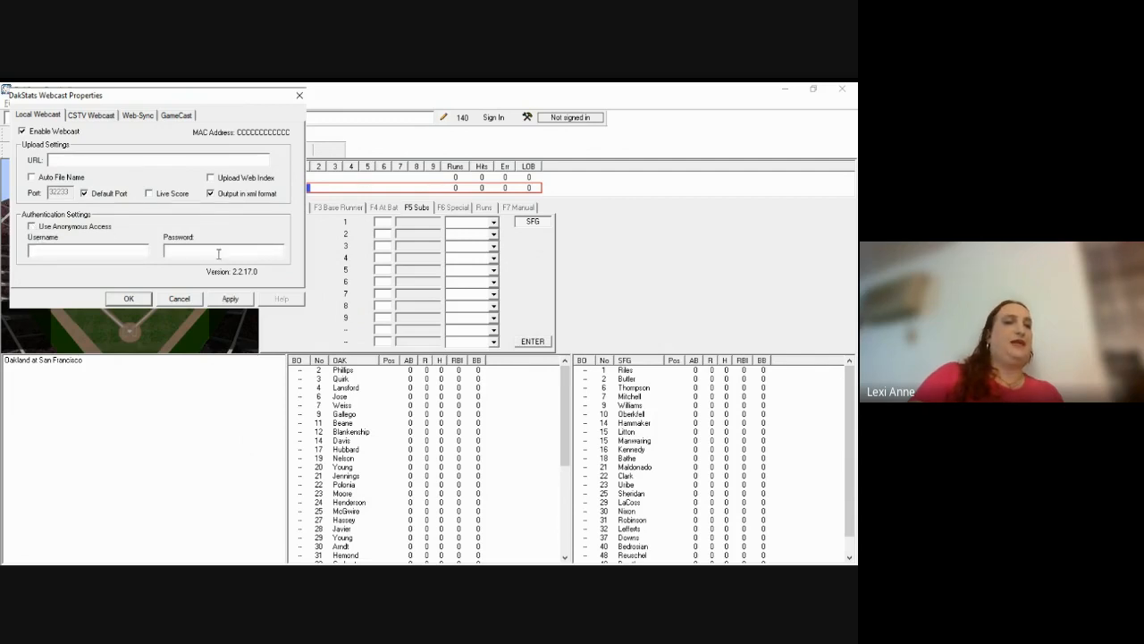
left_click(84, 194)
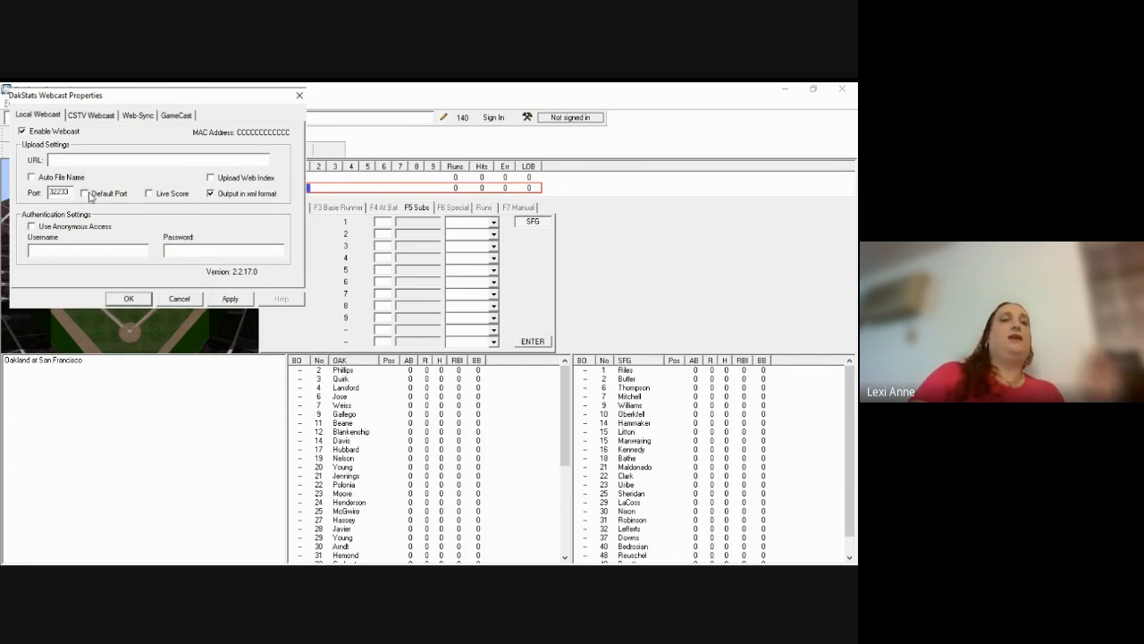
left_click(103, 125)
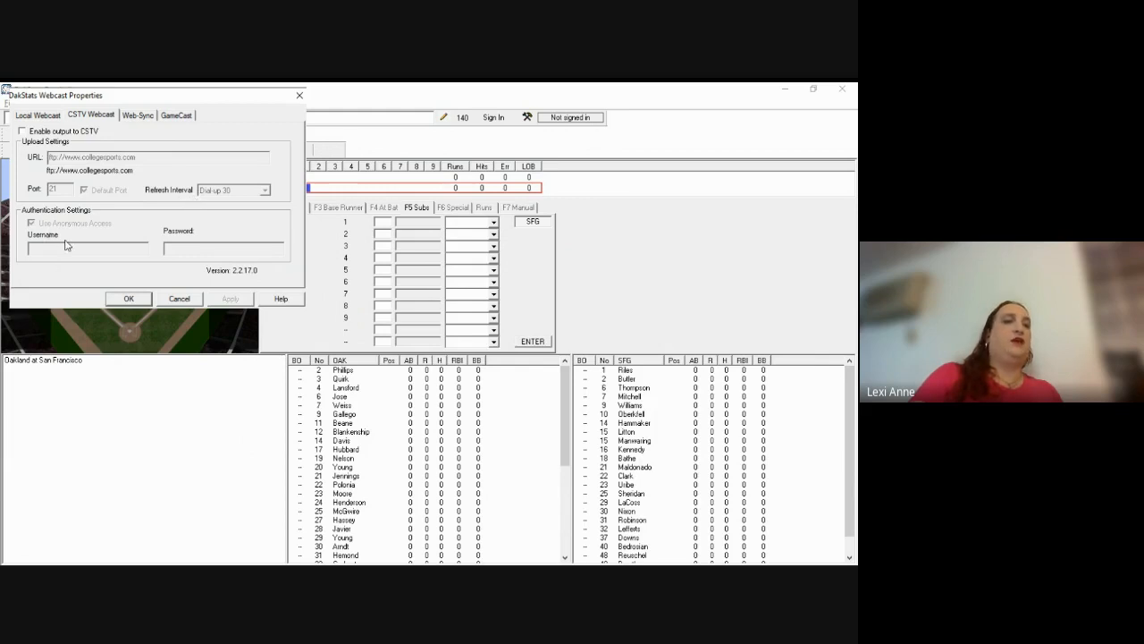
Step: Toggle Enable output to CSTV on and back off, then accept the webcast settings
left_click(22, 132)
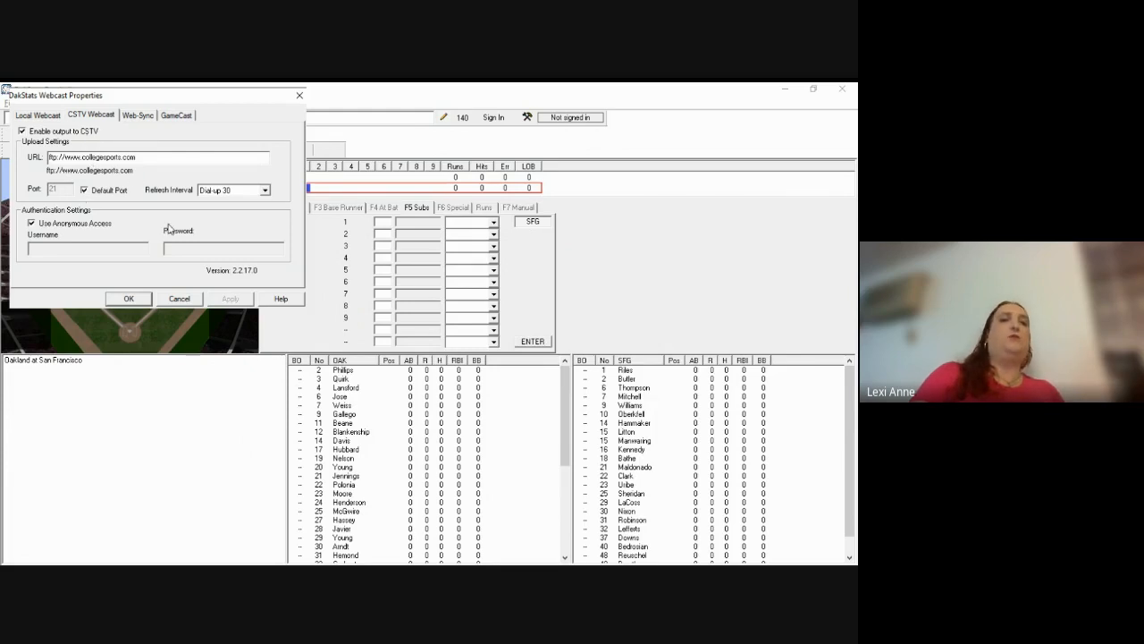
left_click(22, 132)
left_click(36, 117)
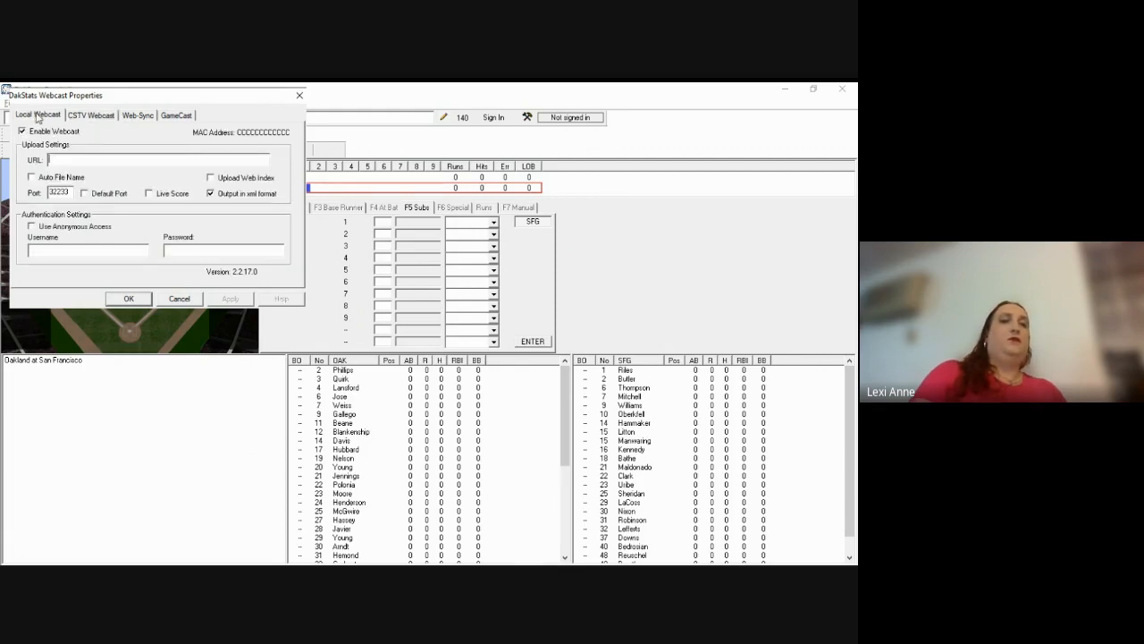
left_click(128, 299)
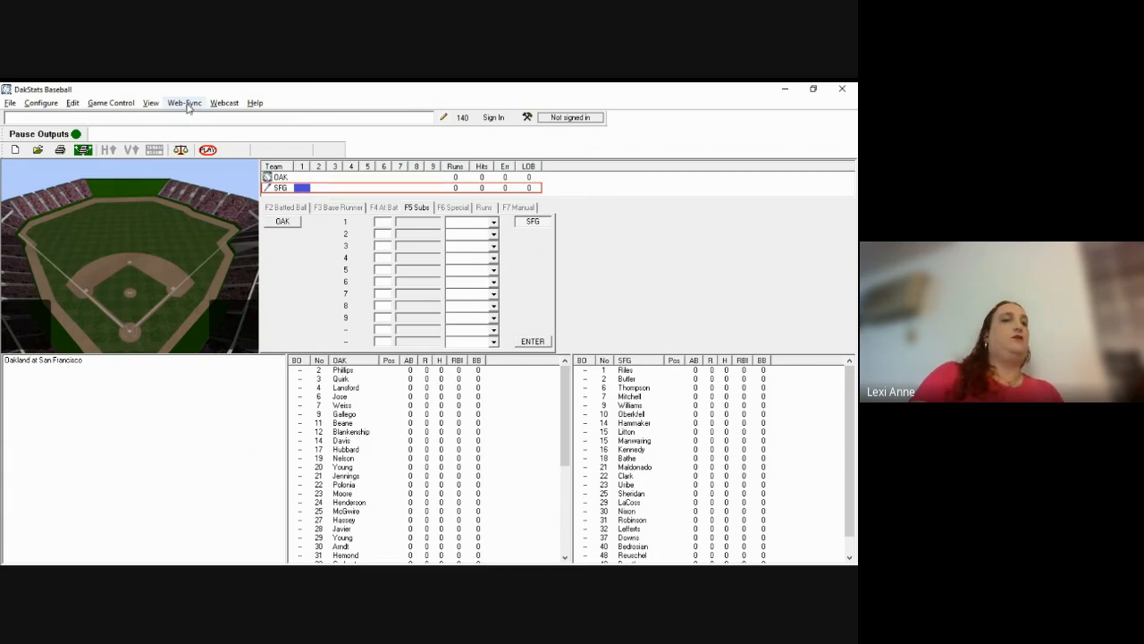
Step: Start the webcast from the Webcast menu
left_click(224, 103)
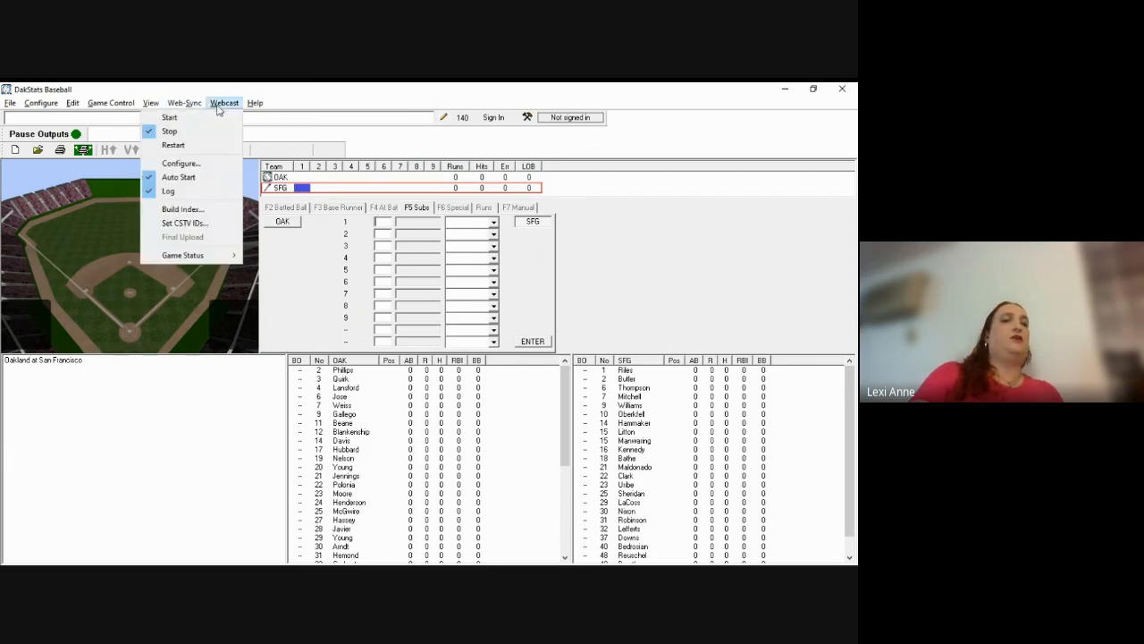
left_click(188, 118)
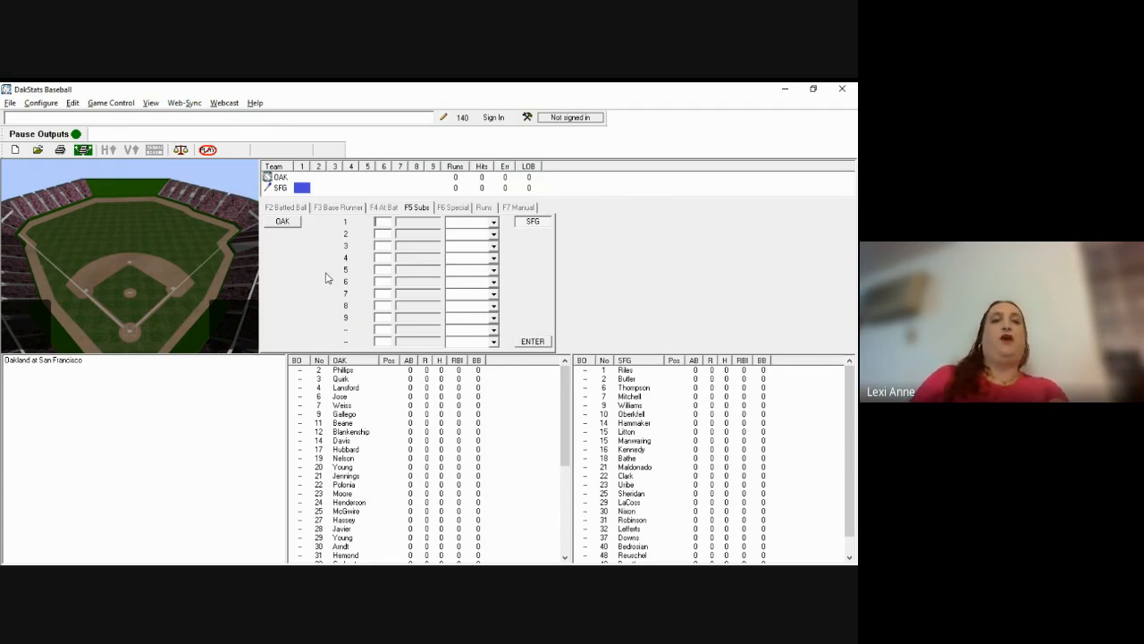
key("alt+Tab")
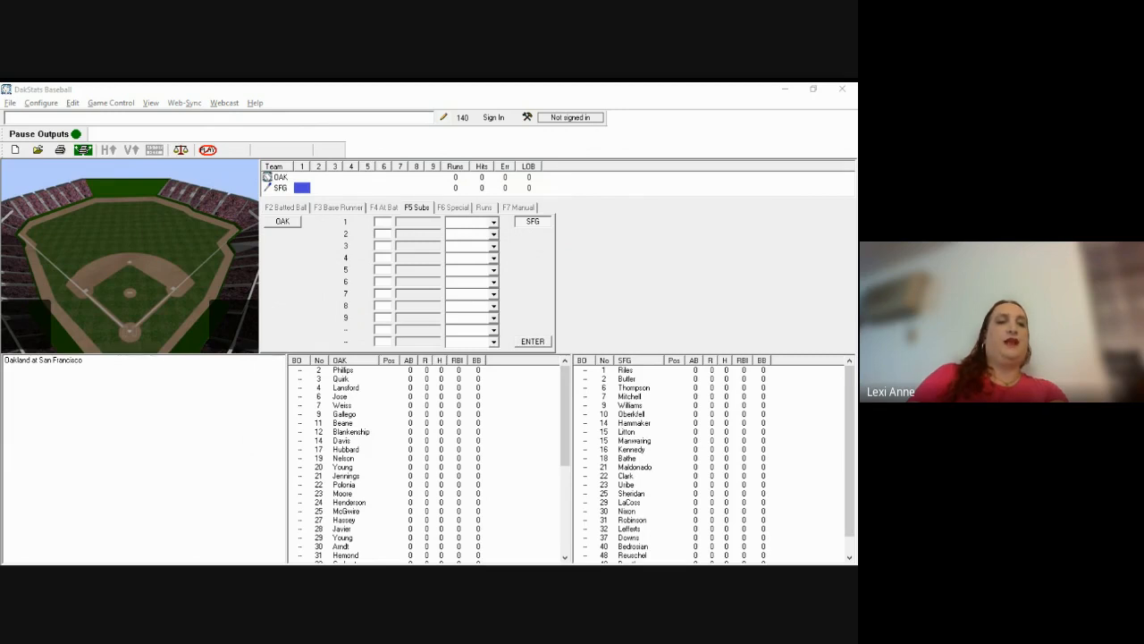
Step: Type the Giants' uniform numbers (02, 06, 22, 07, 10, 09, 16, 25, 50) into lineup rows 1–9
left_click(184, 291)
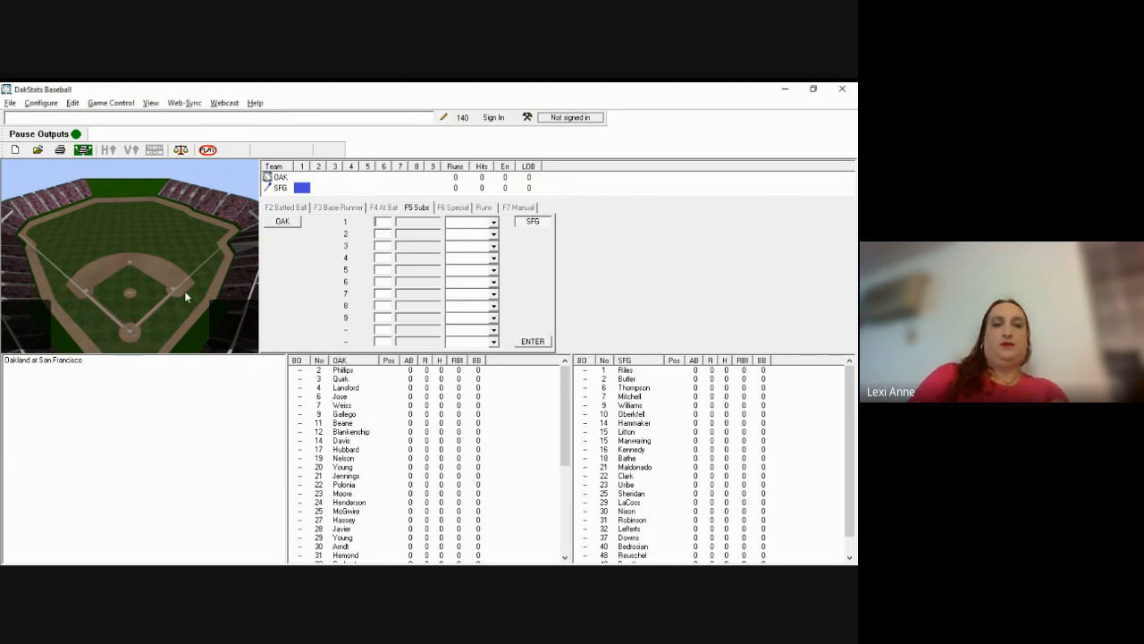
type("02")
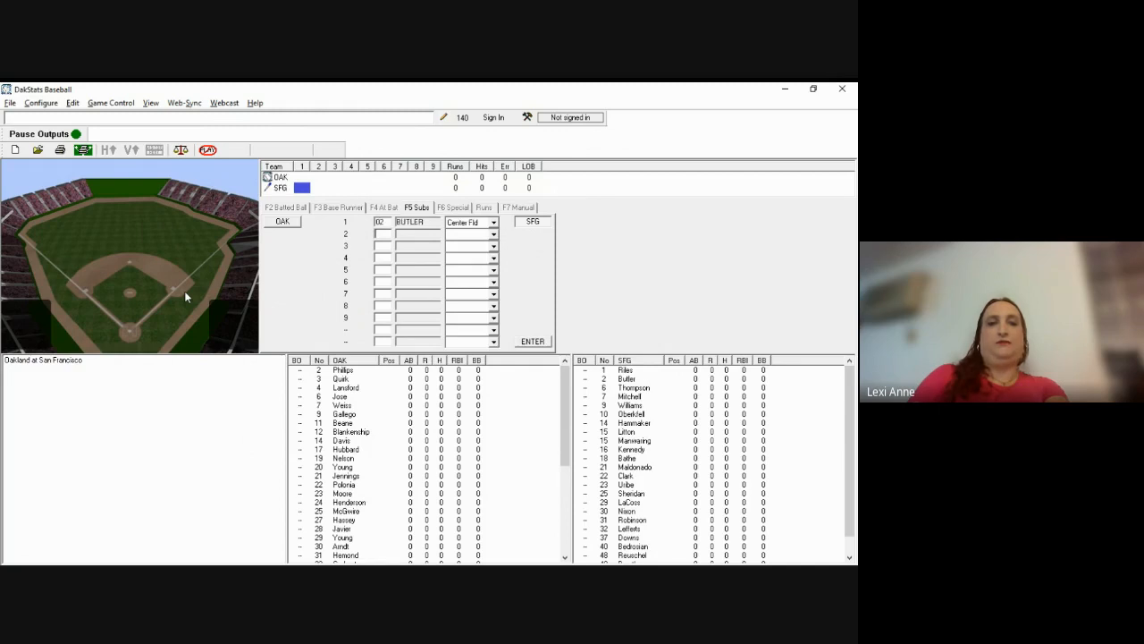
type("06")
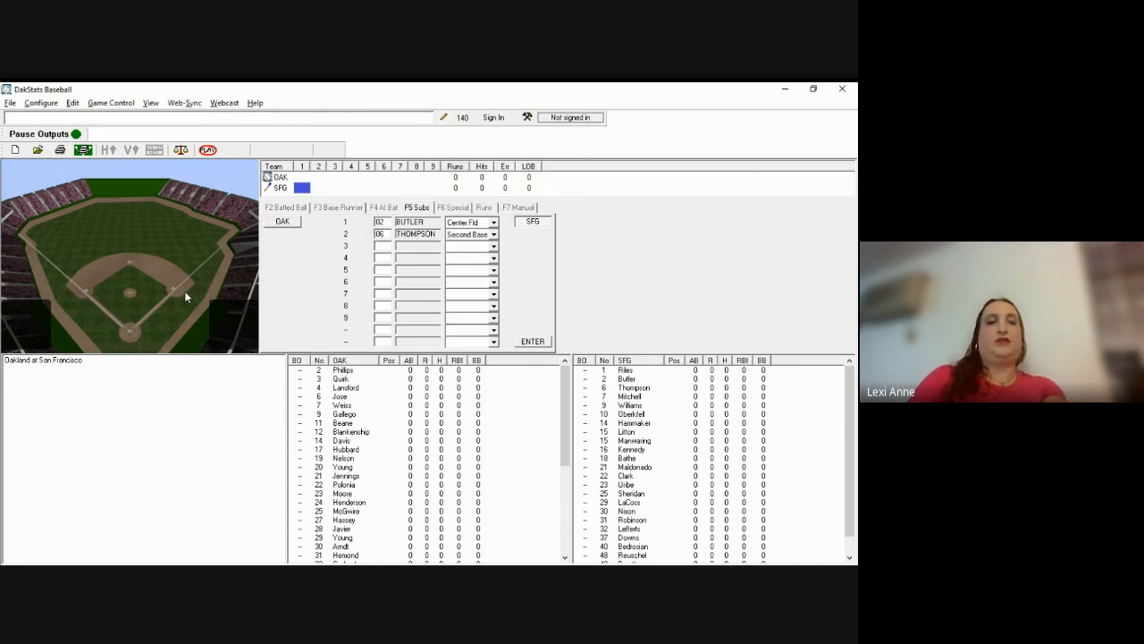
type("22")
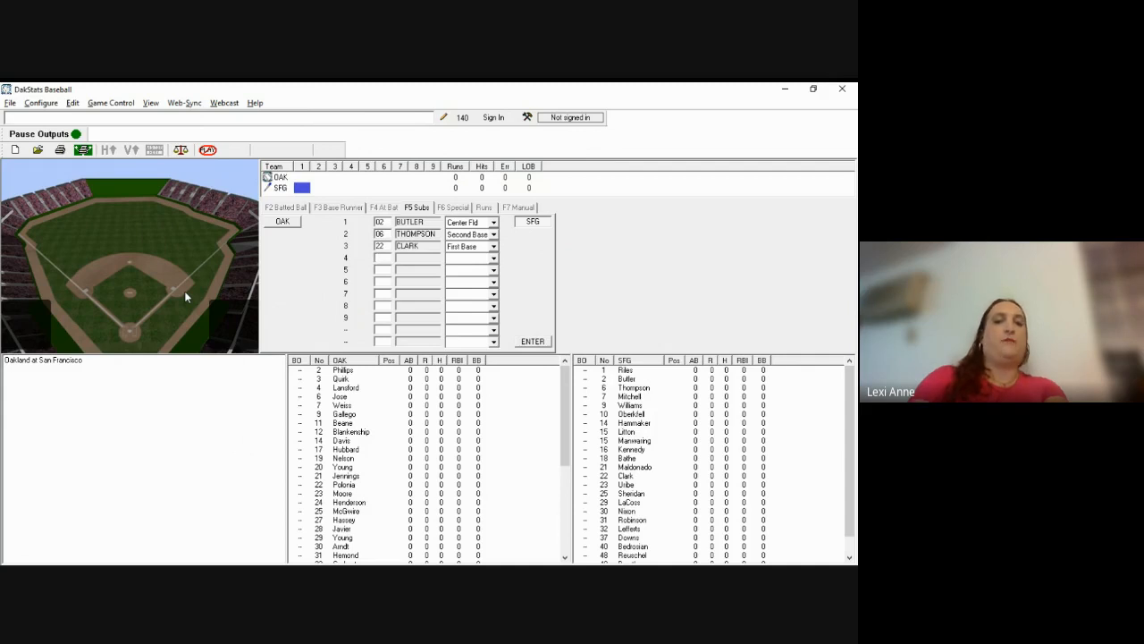
type("07")
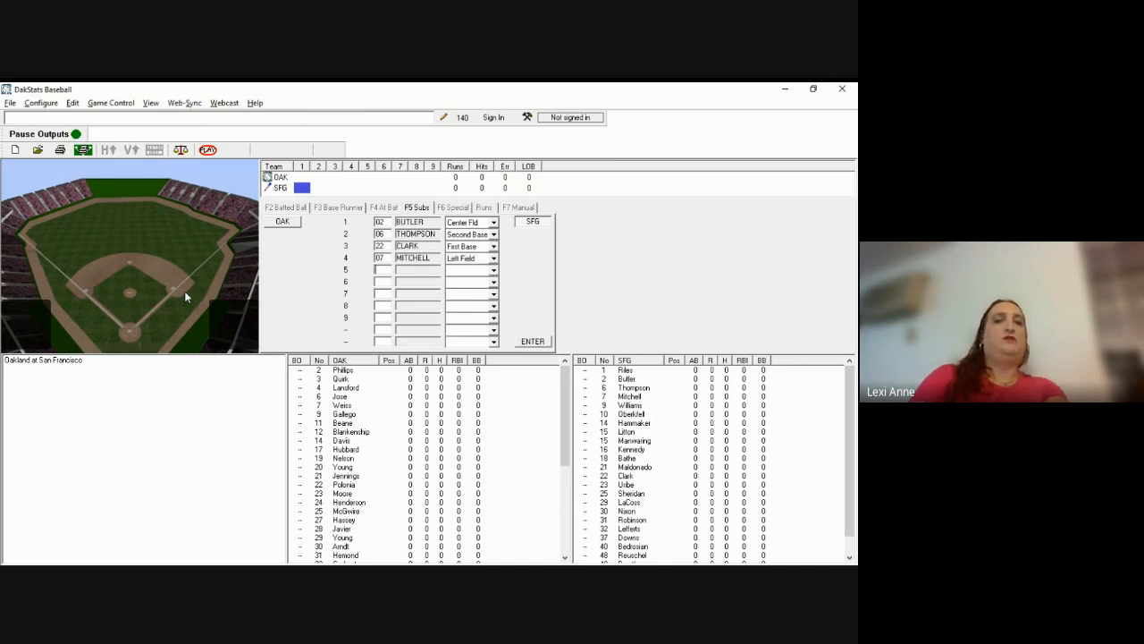
type("10")
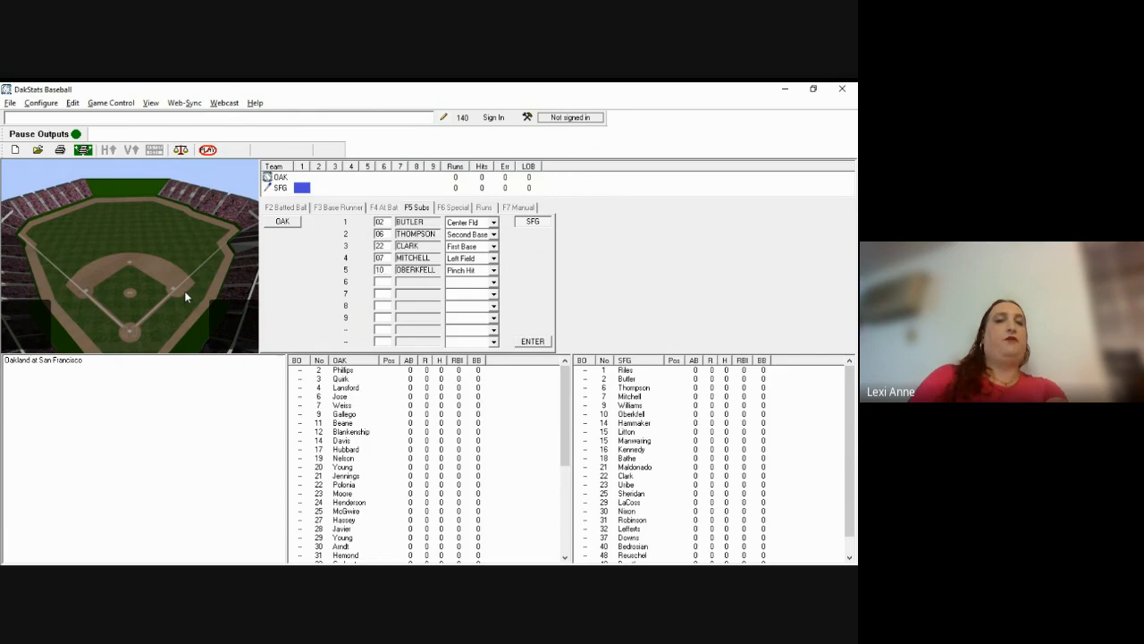
key("alt+Tab")
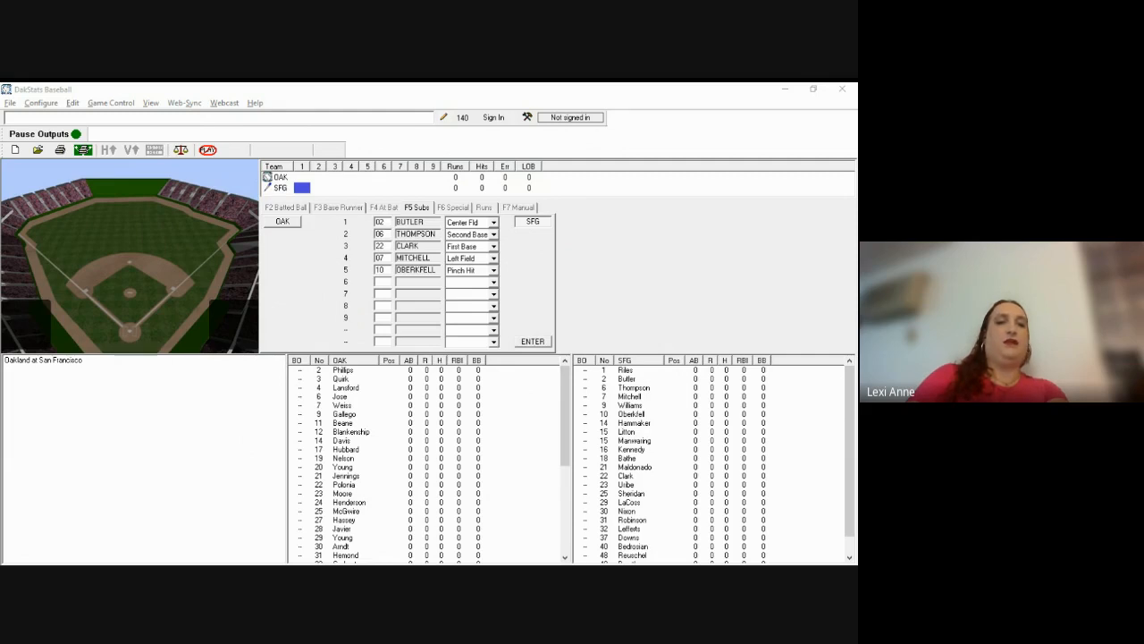
key("alt+Tab")
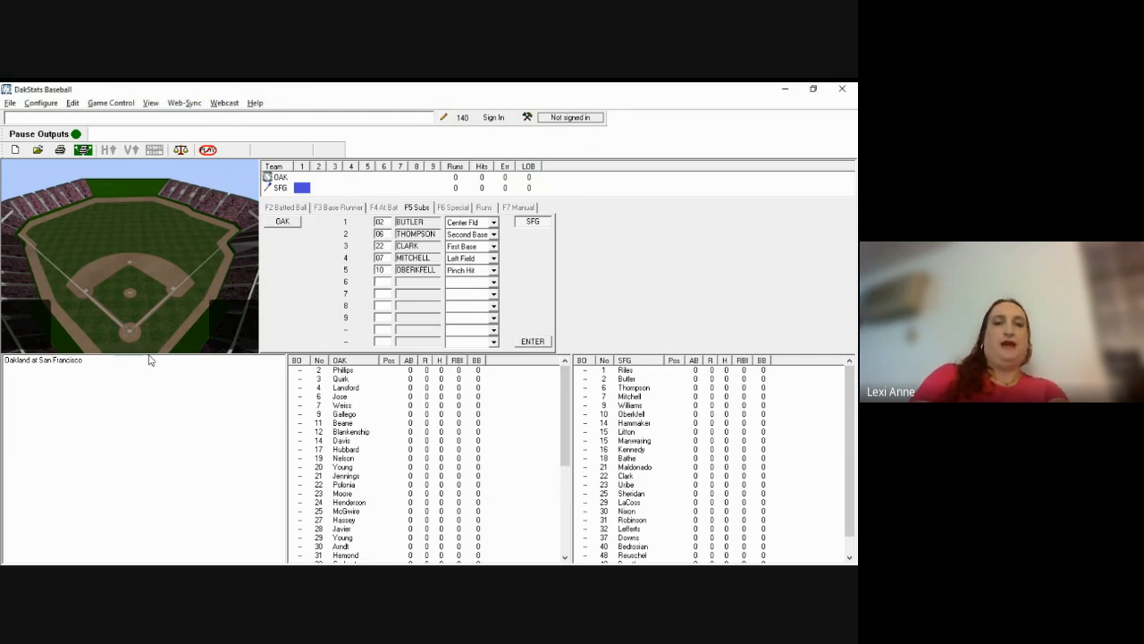
type("09")
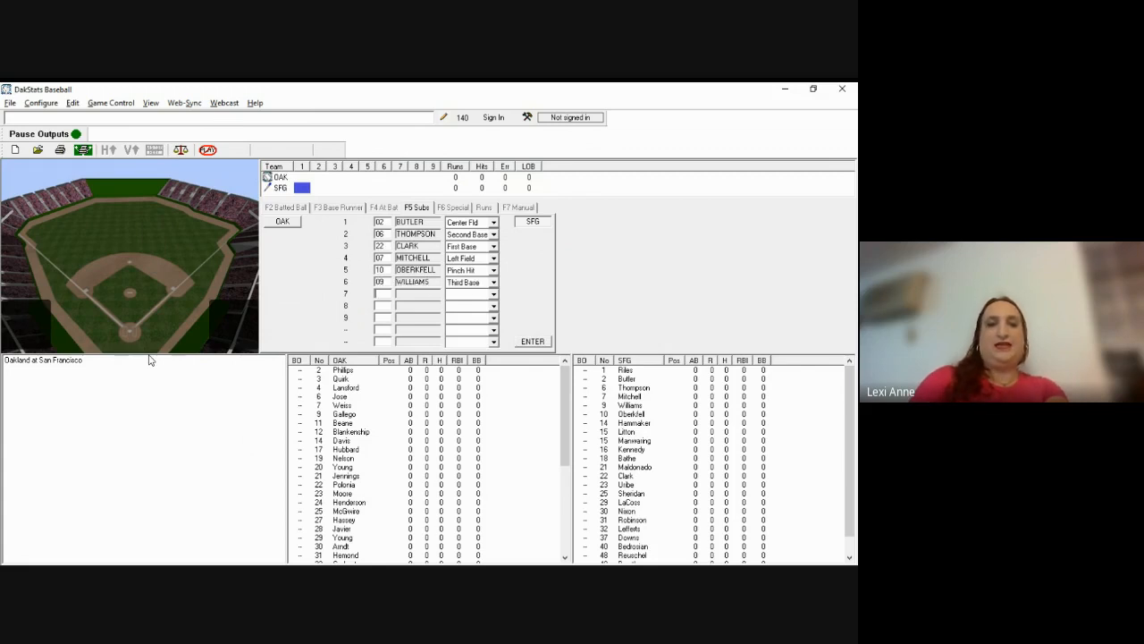
type("16")
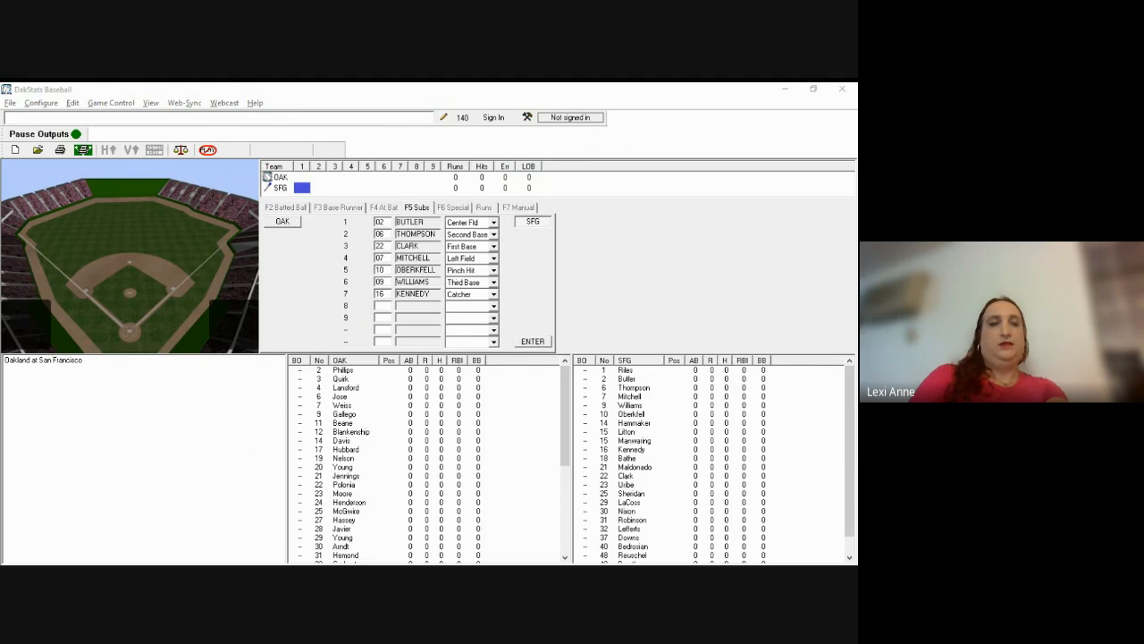
type("25")
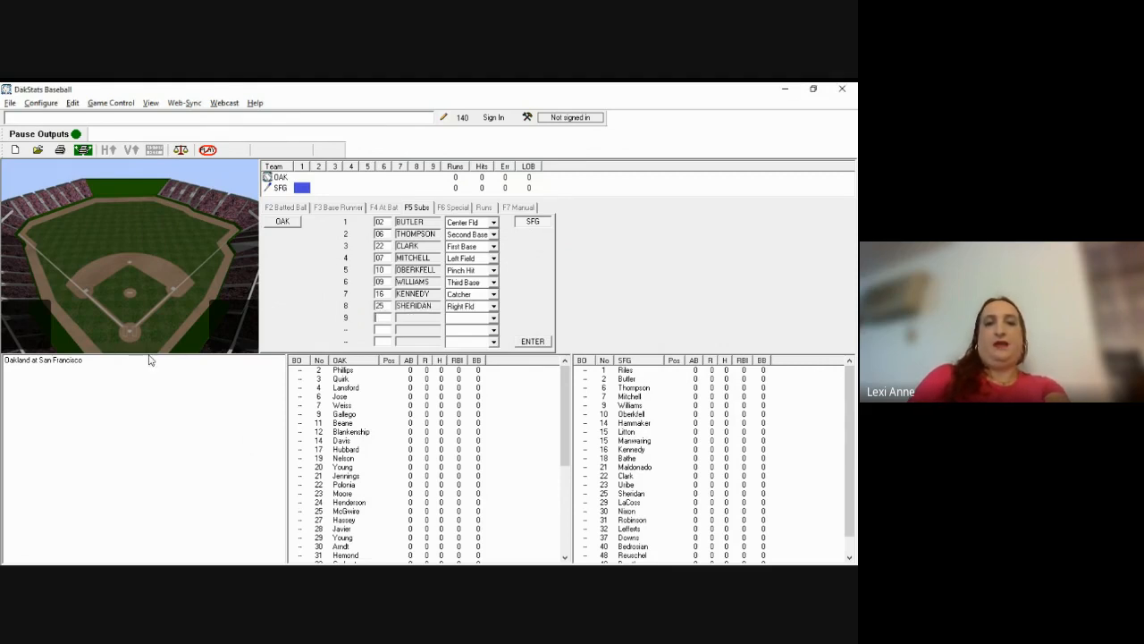
type("50")
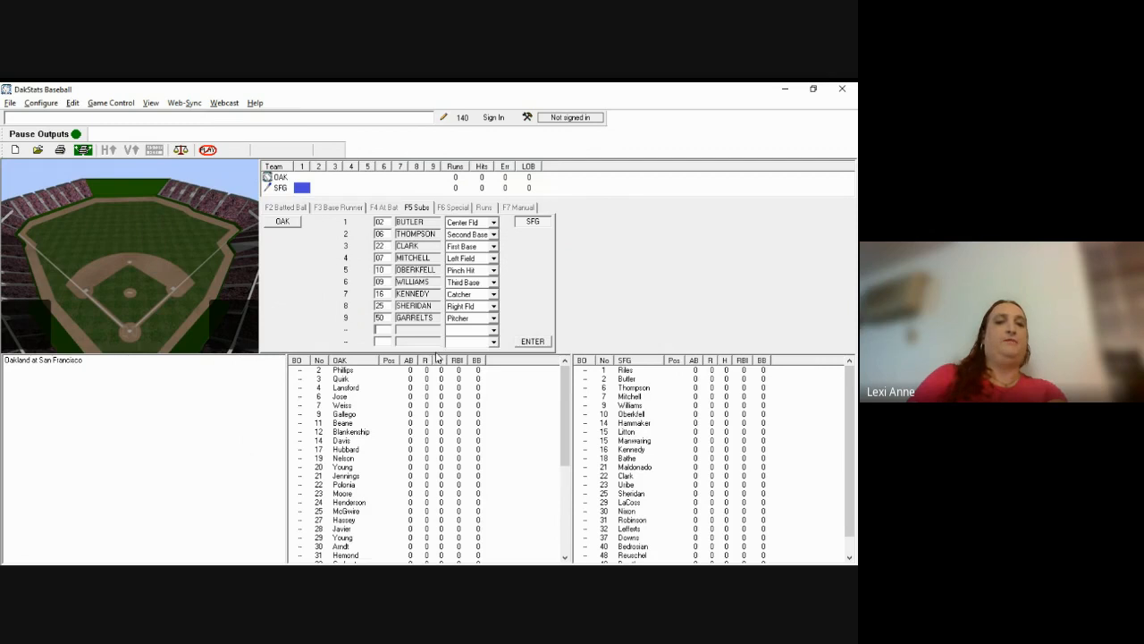
Step: Set Oberkfell's position in the Giants' lineup to Third Base
key("Tab")
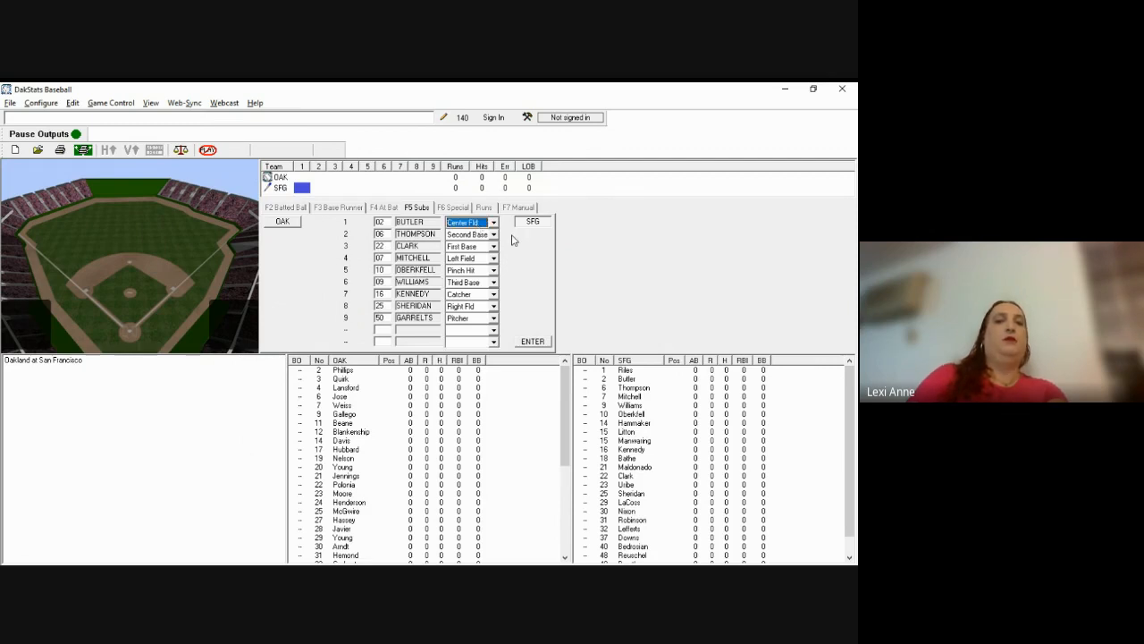
key("alt+Tab")
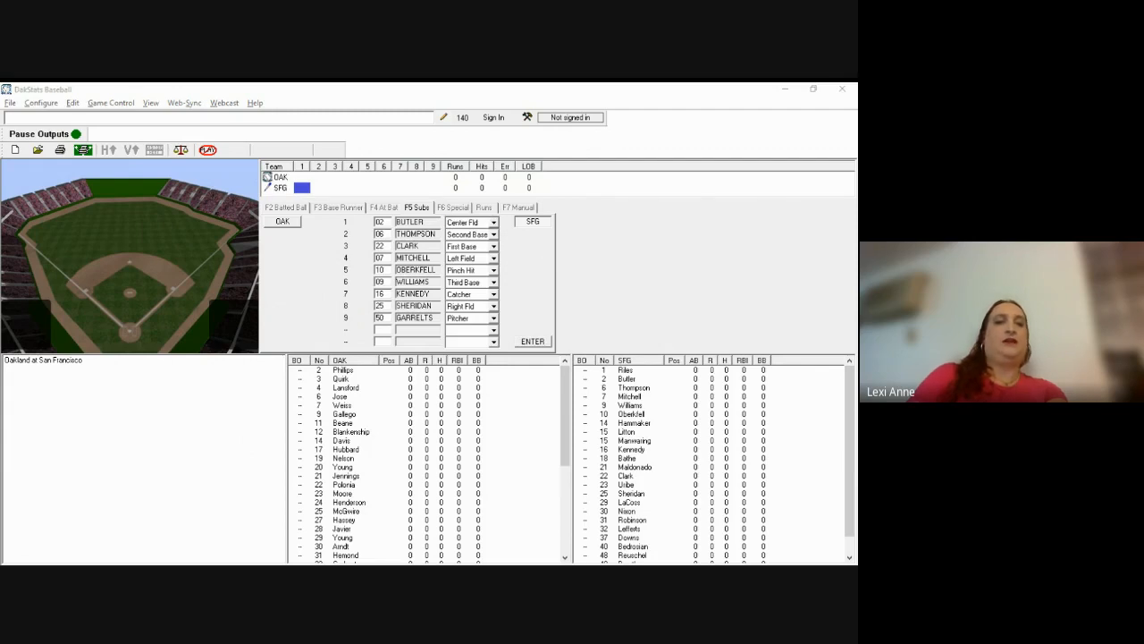
left_click(213, 298)
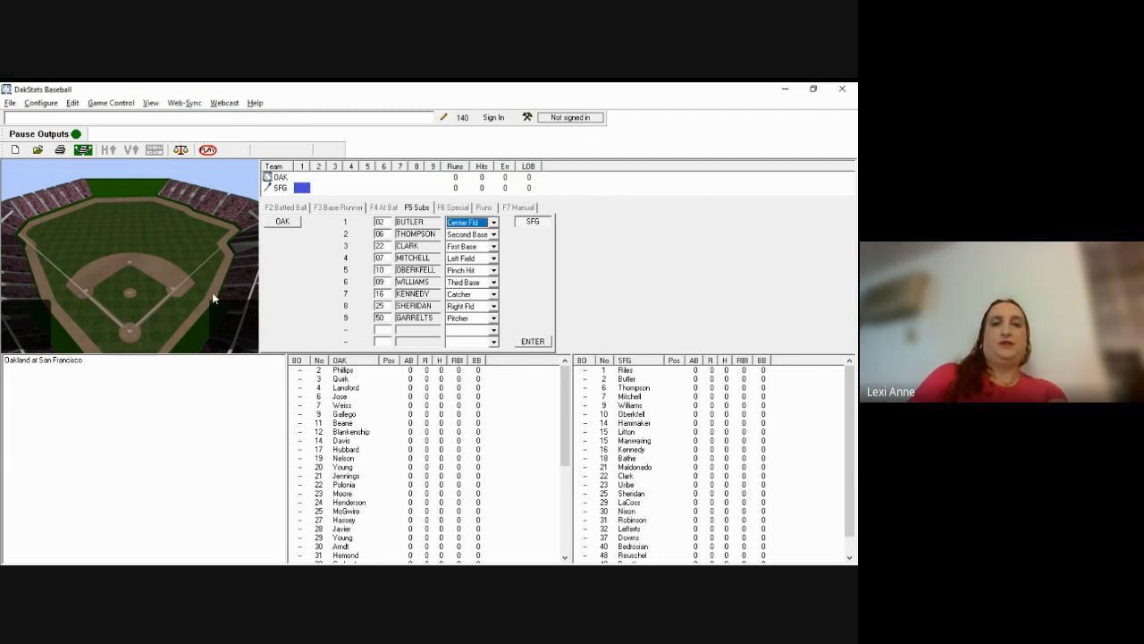
key("Tab")
key("Tab")
key("Tab")
key("Tab")
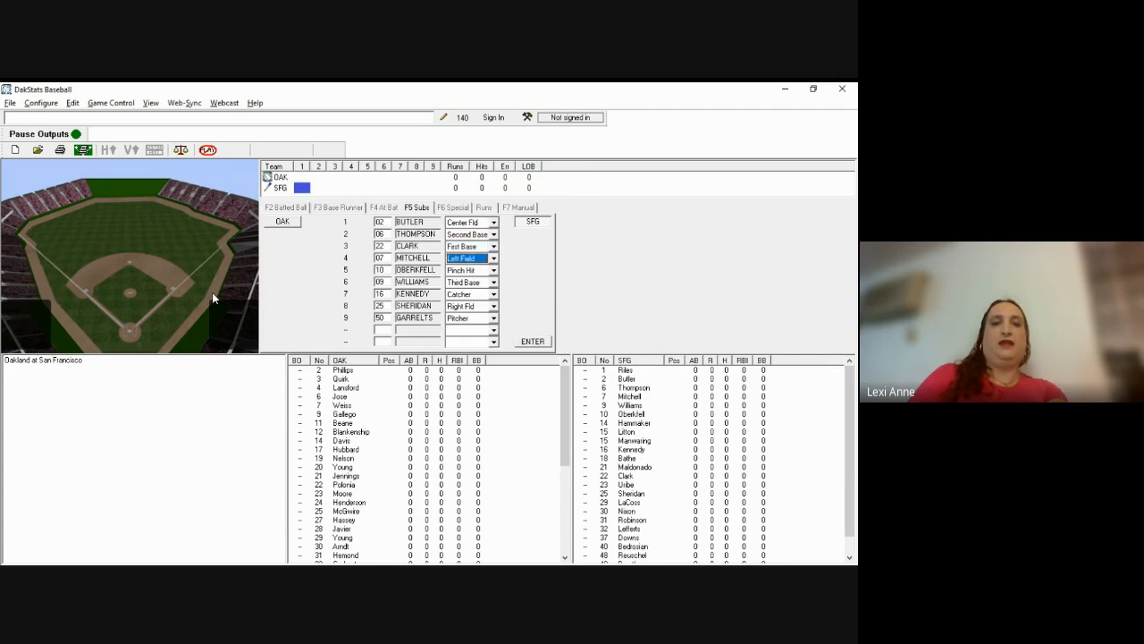
key("t")
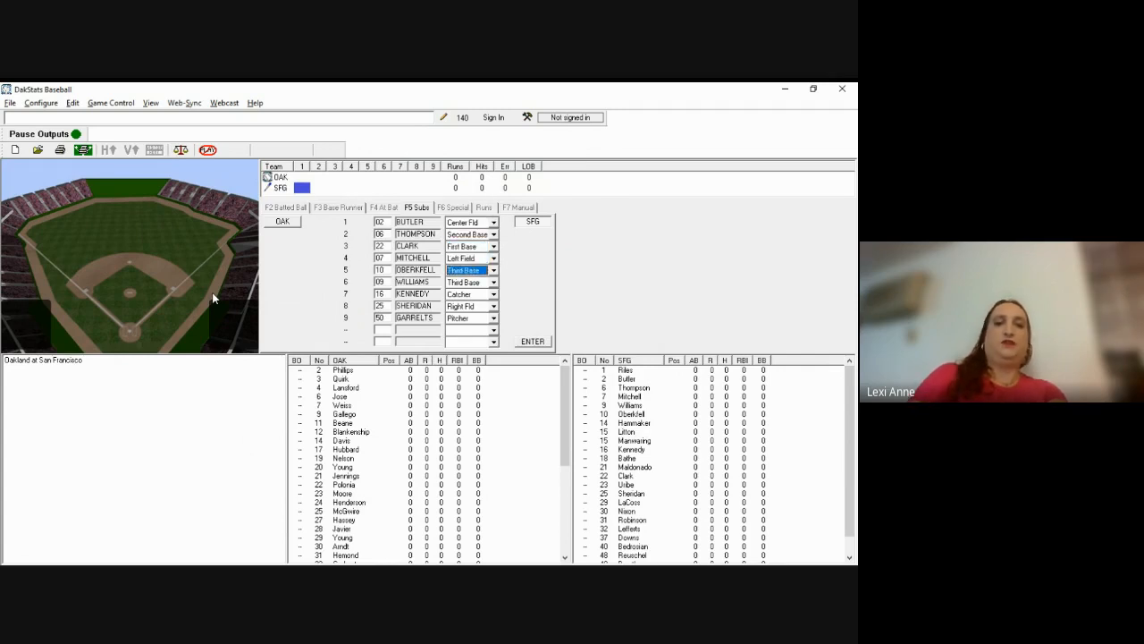
Step: Change Williams to Shortstop and submit the Giants' starting lineup
key("alt+Tab")
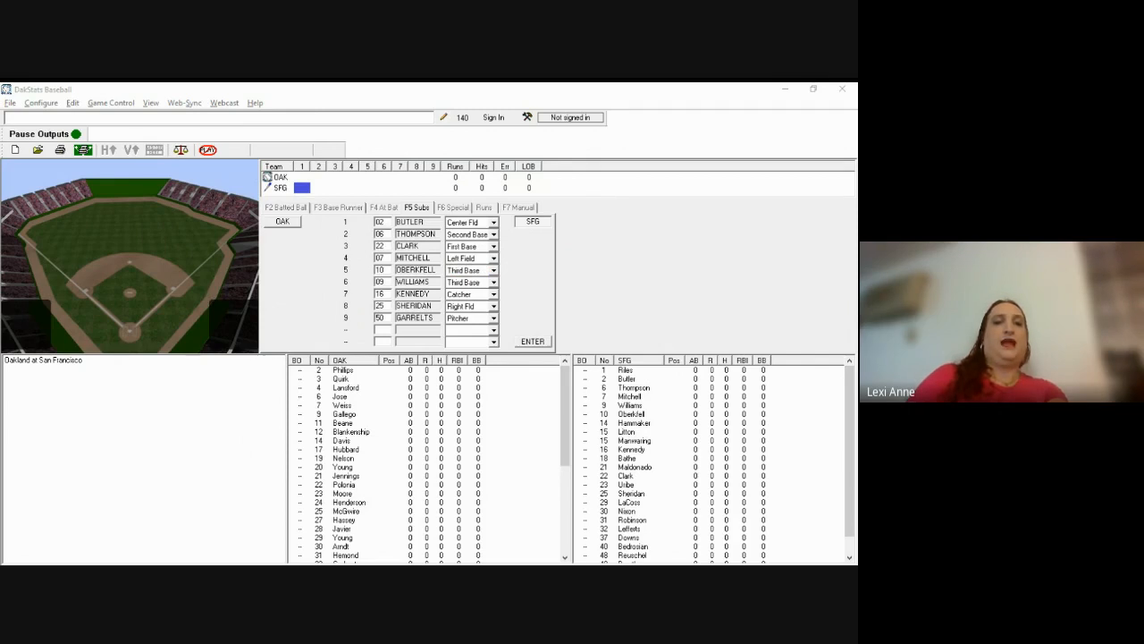
key("alt+Tab")
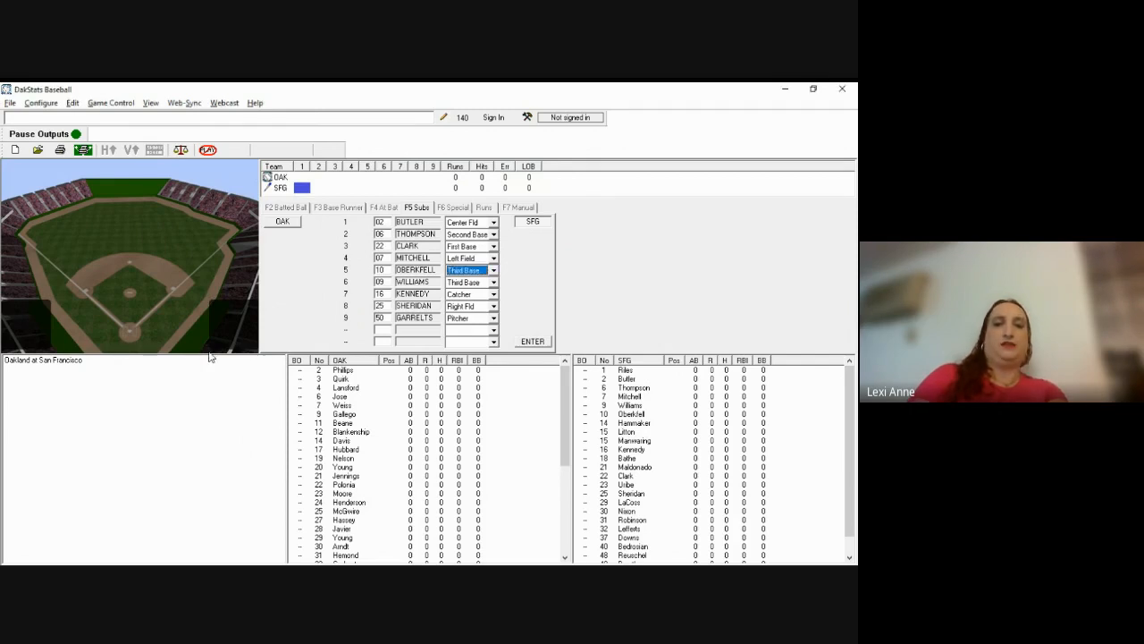
key("Tab")
key("s")
key("Tab")
key("Tab")
key("Tab")
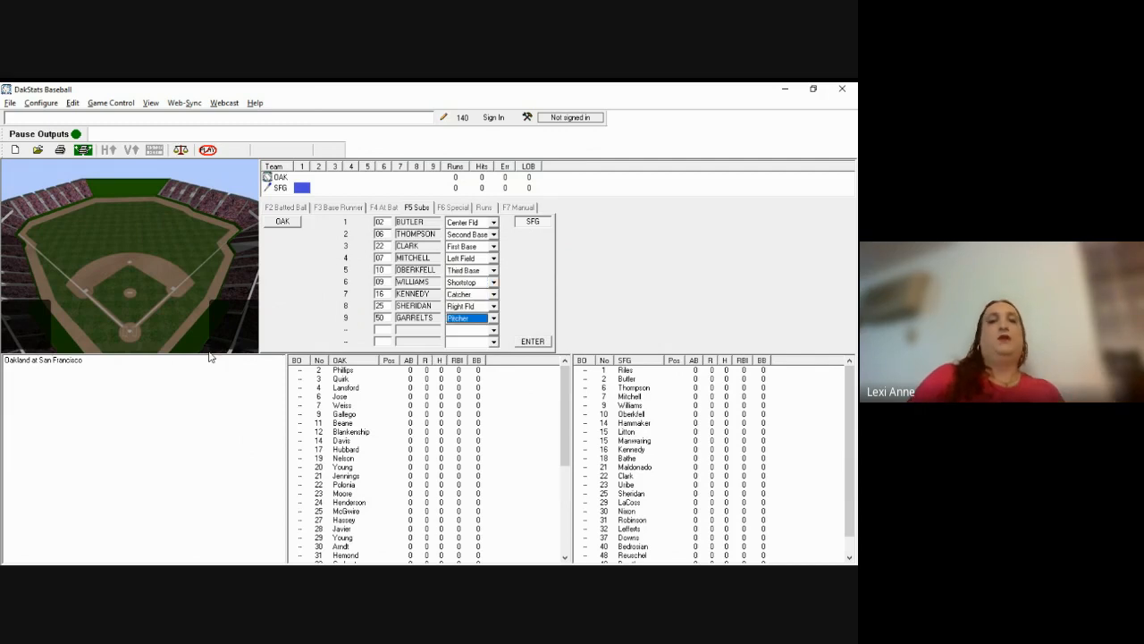
key("Return")
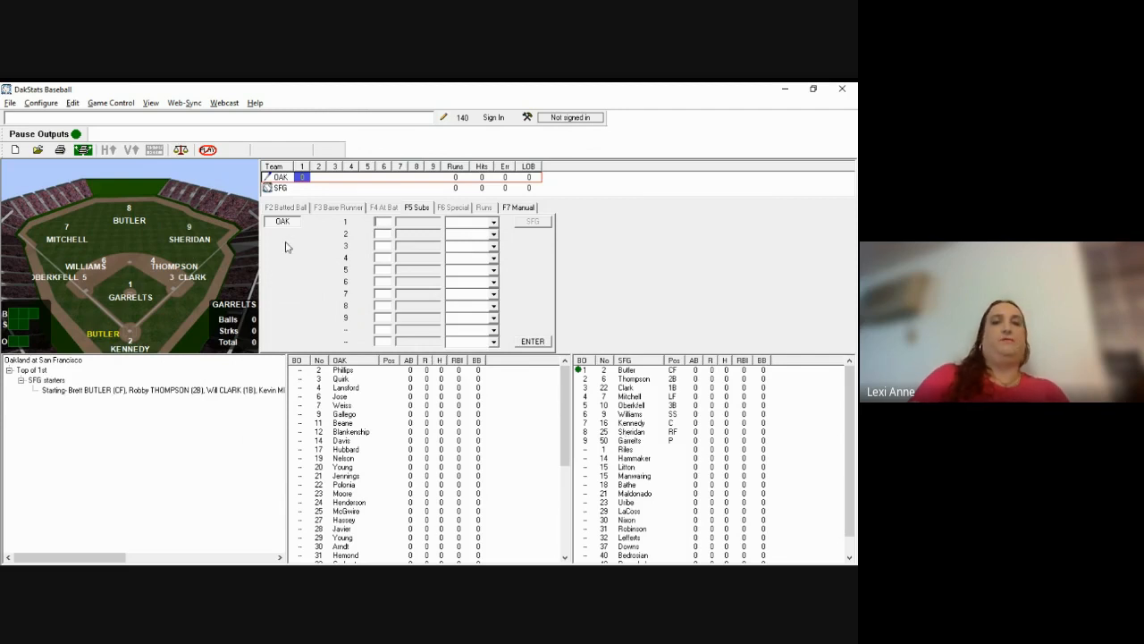
Step: Enter Oakland's batting order by jersey numbers 24, 04, 33, 25, 42, 36, 02, 07, 34
key("alt+Tab")
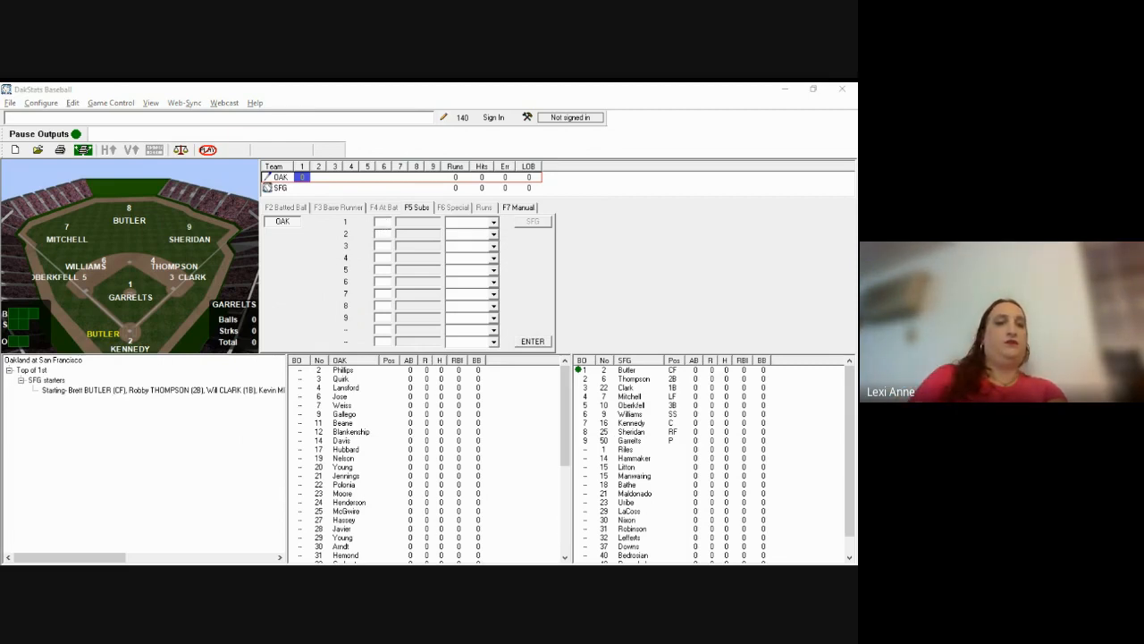
left_click(384, 223)
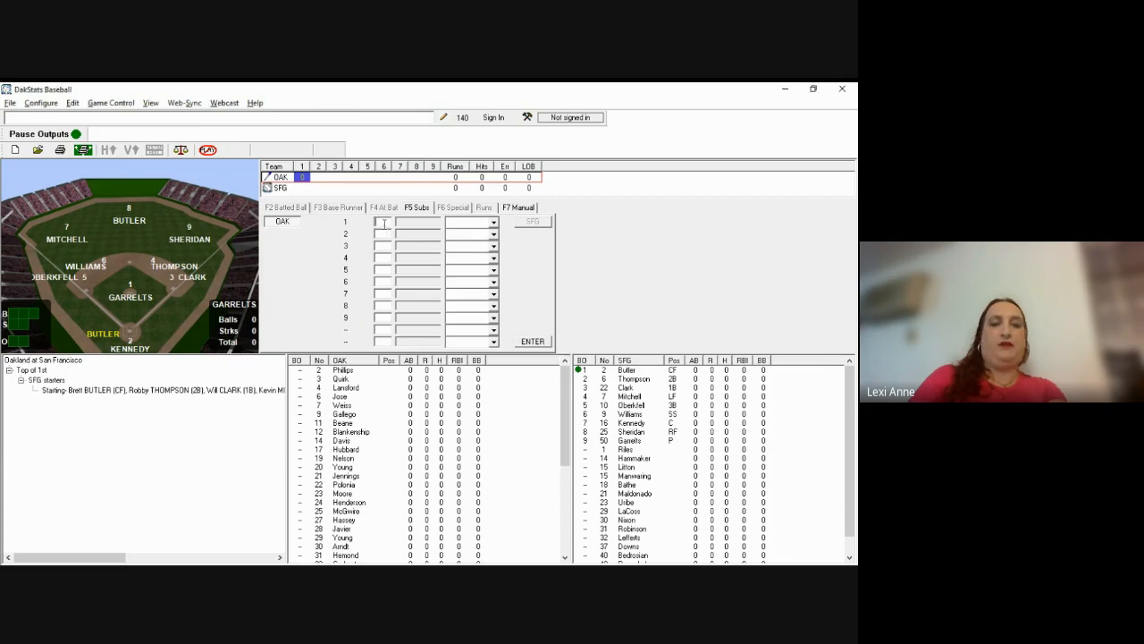
type("24")
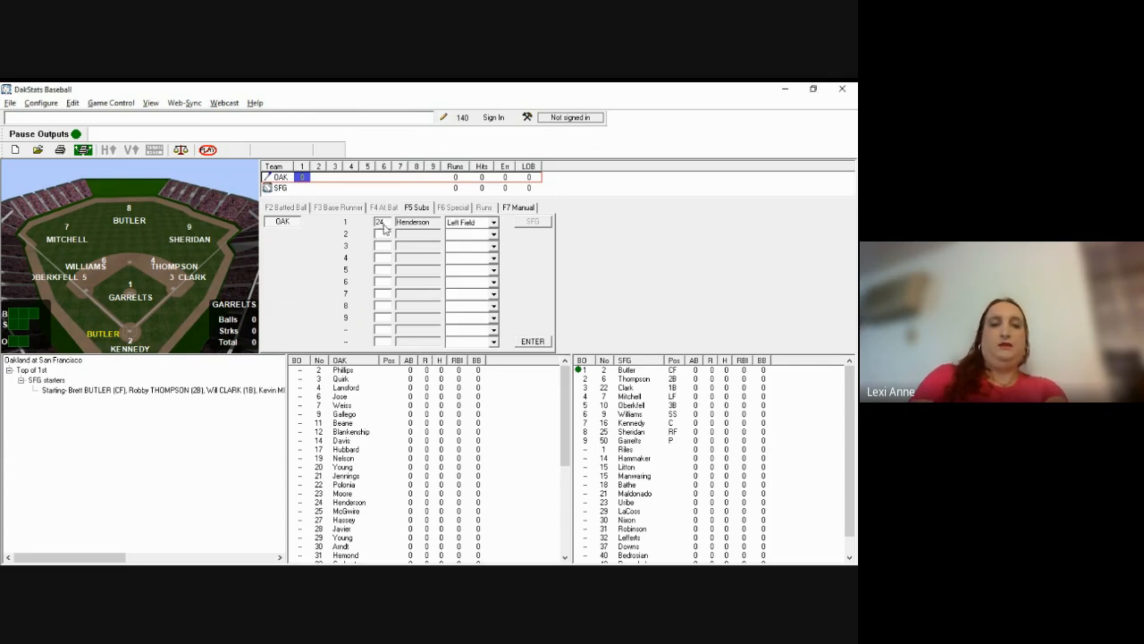
type("04")
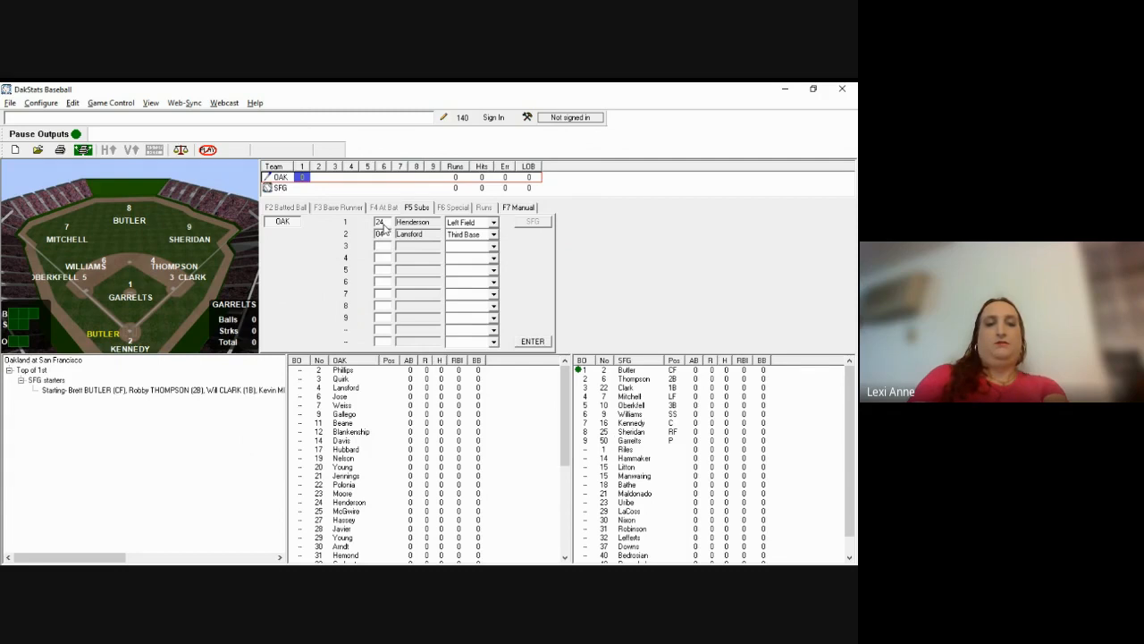
key("alt+Tab")
key("alt+Tab")
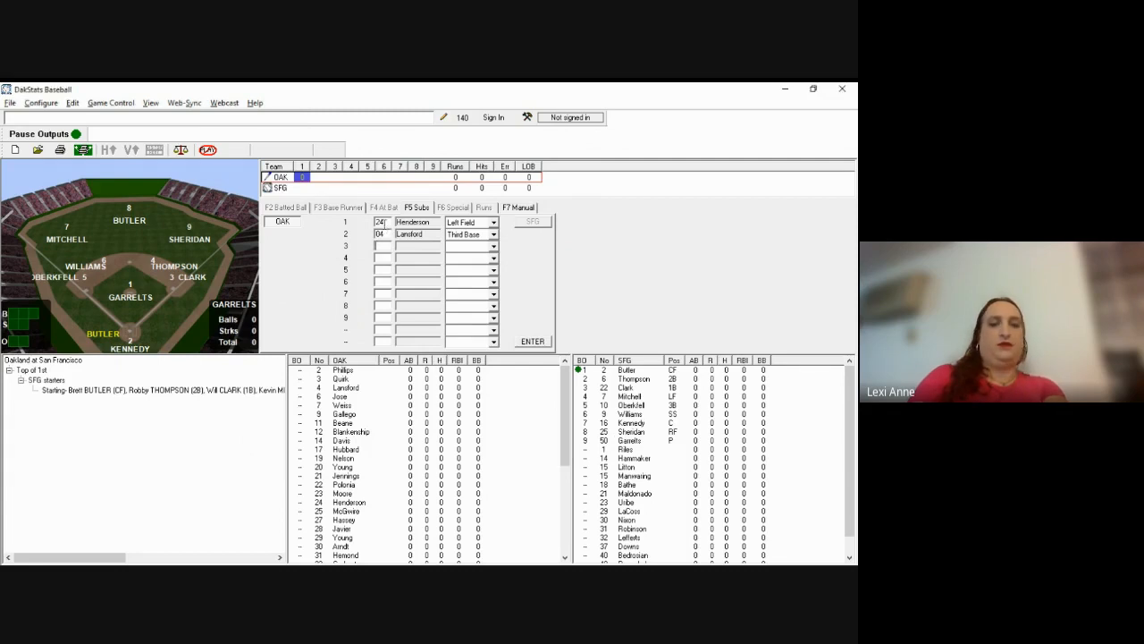
type("33")
type("25")
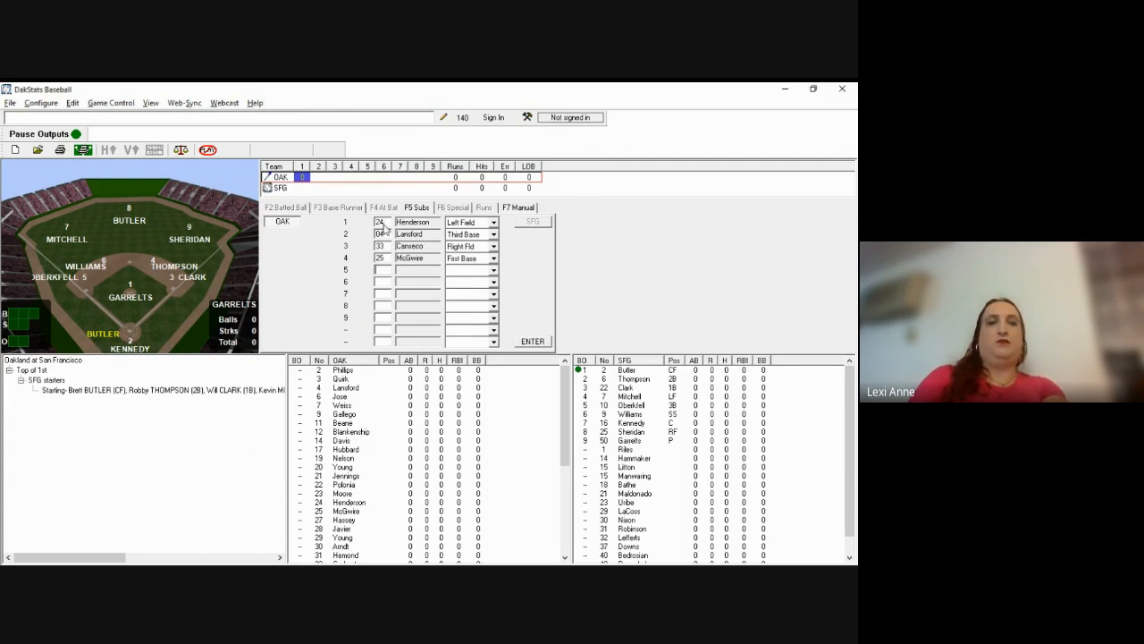
type("42")
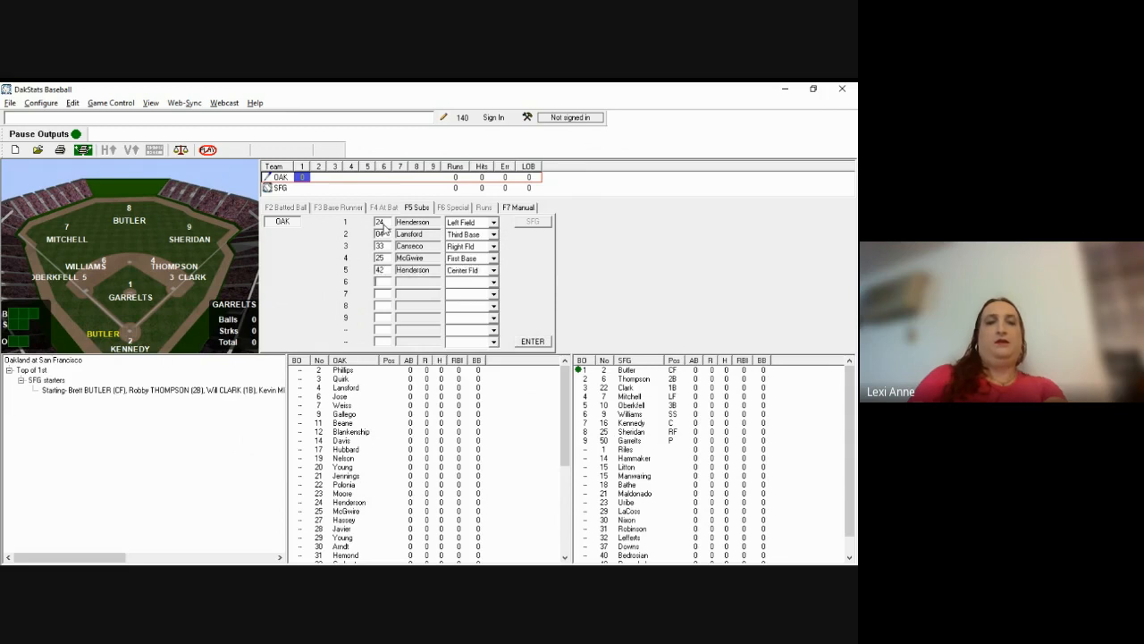
key("alt+Tab")
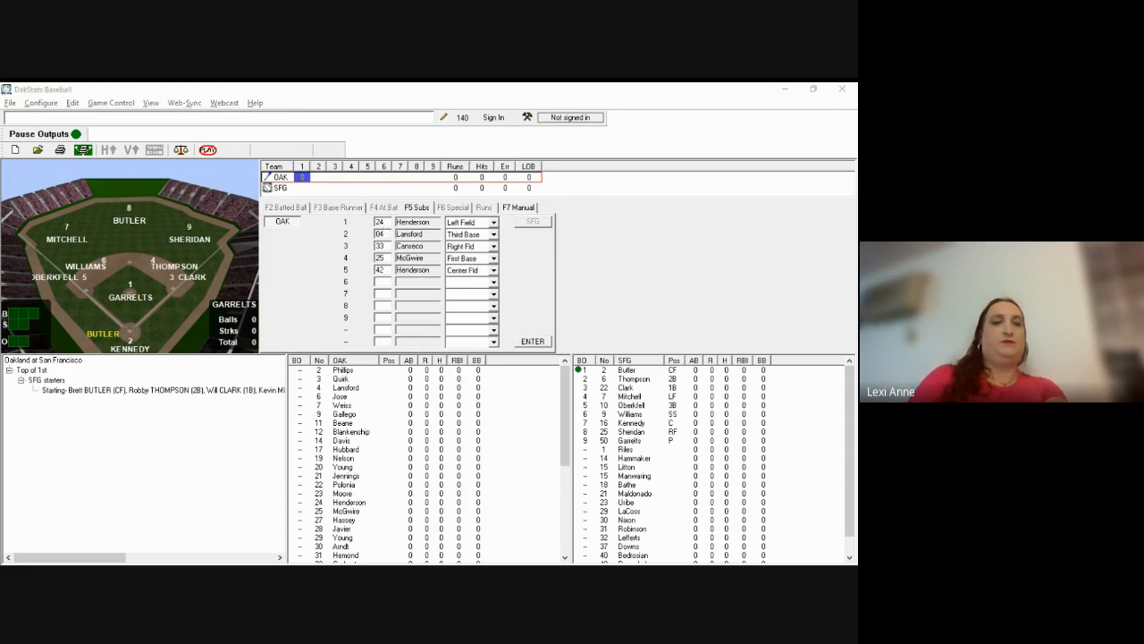
key("alt+Tab")
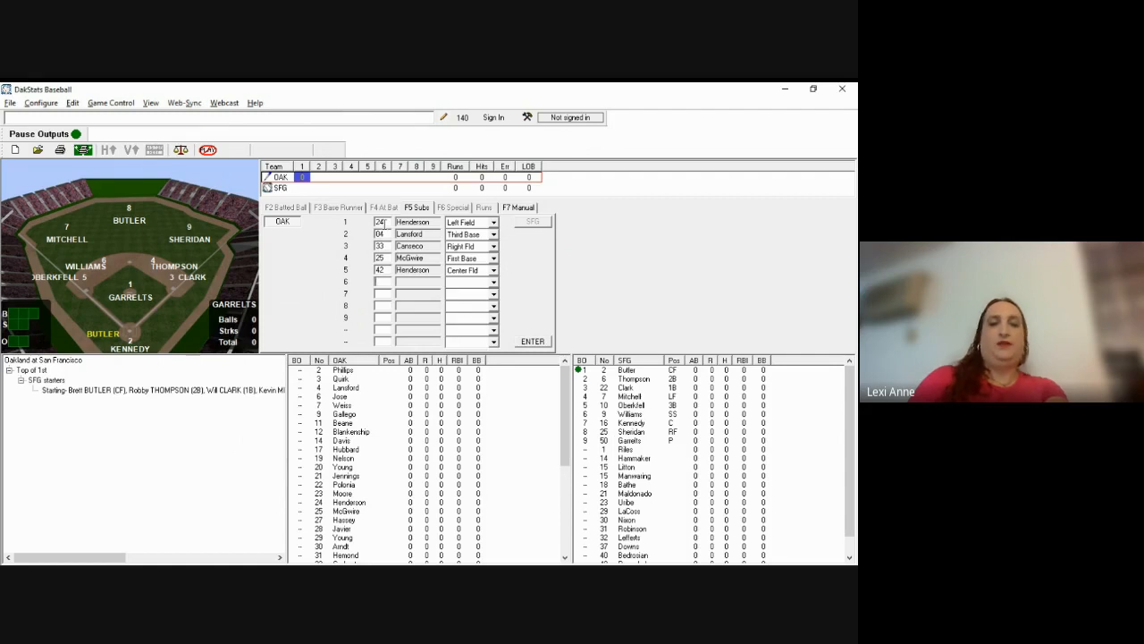
type("36")
type("02")
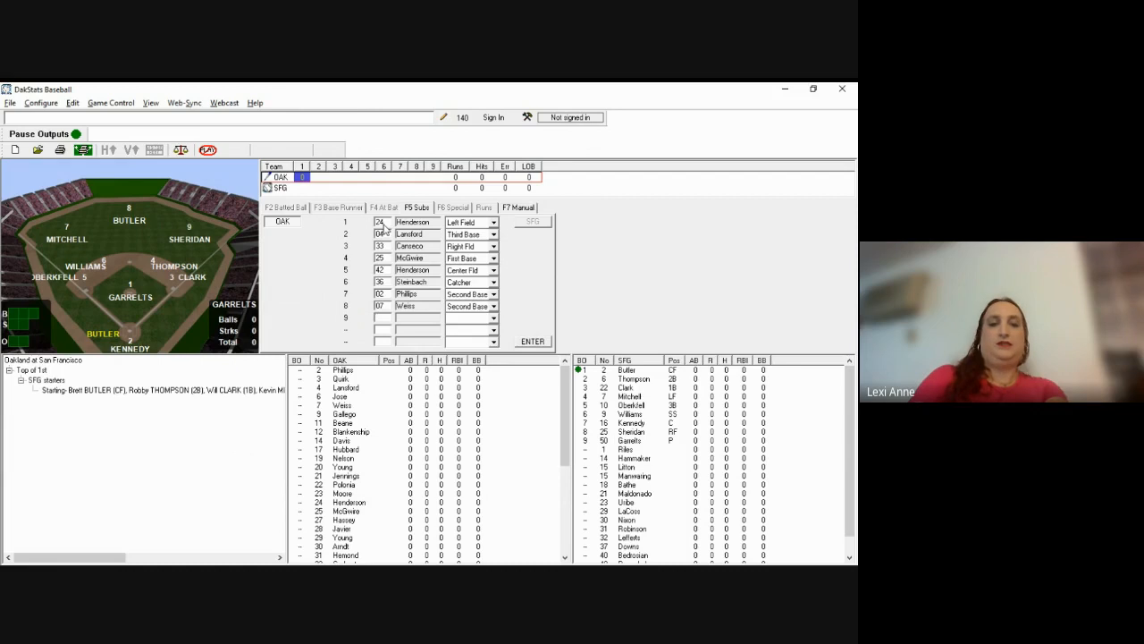
type("34")
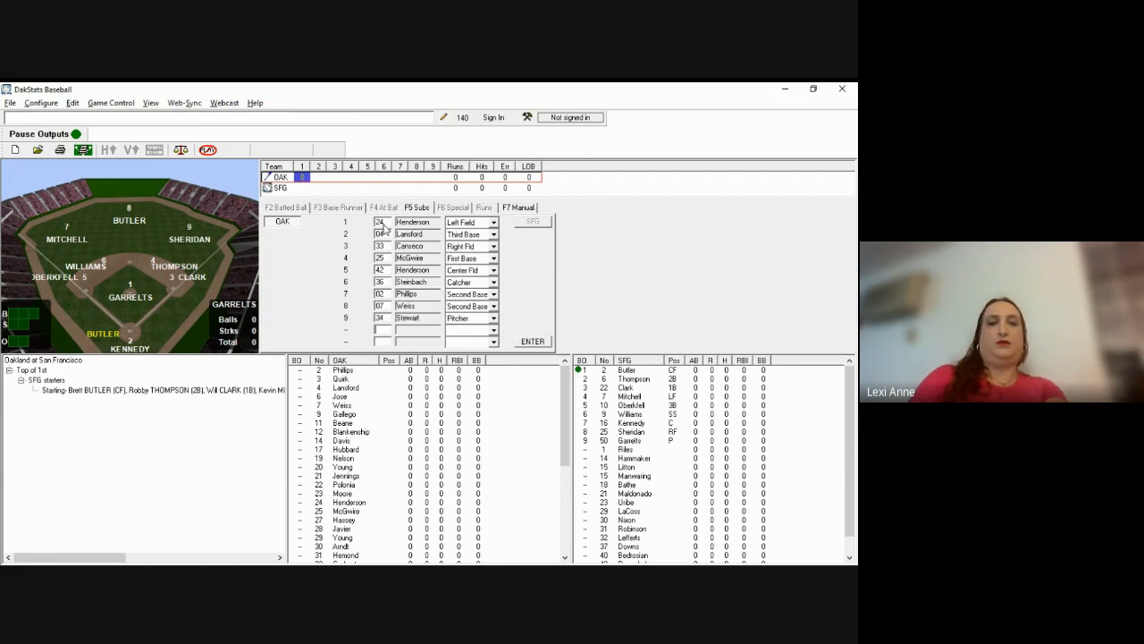
left_click(383, 226)
key("alt+Tab")
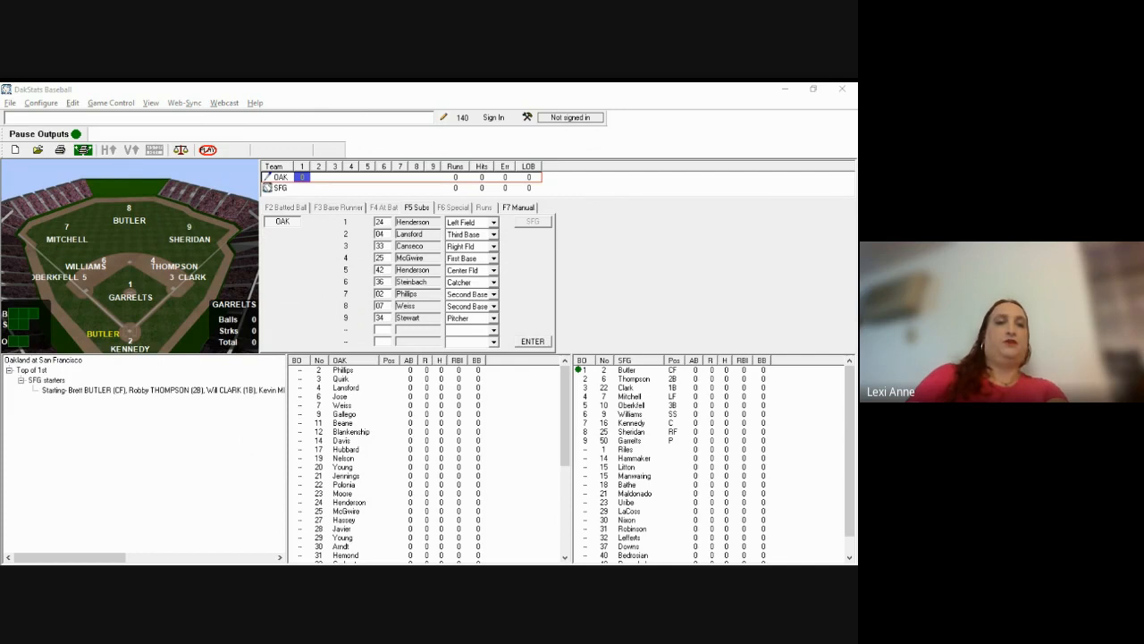
Step: Change Weiss from Second Base to Shortstop and submit Oakland's starting lineup
left_click(111, 293)
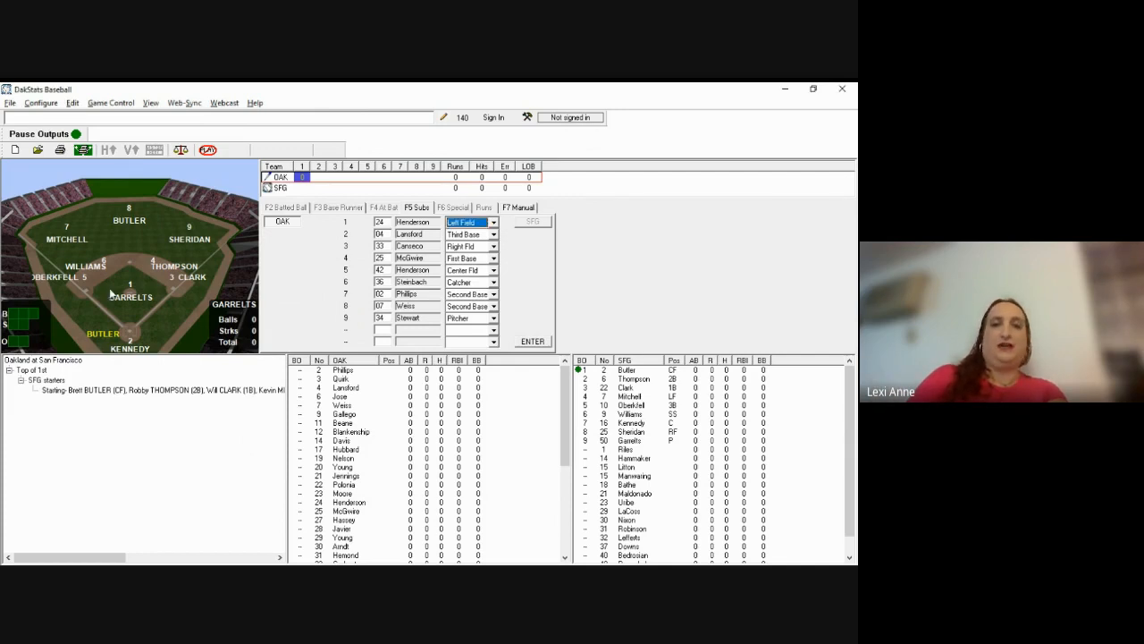
key("Tab")
key("Tab")
key("Tab")
key("Tab")
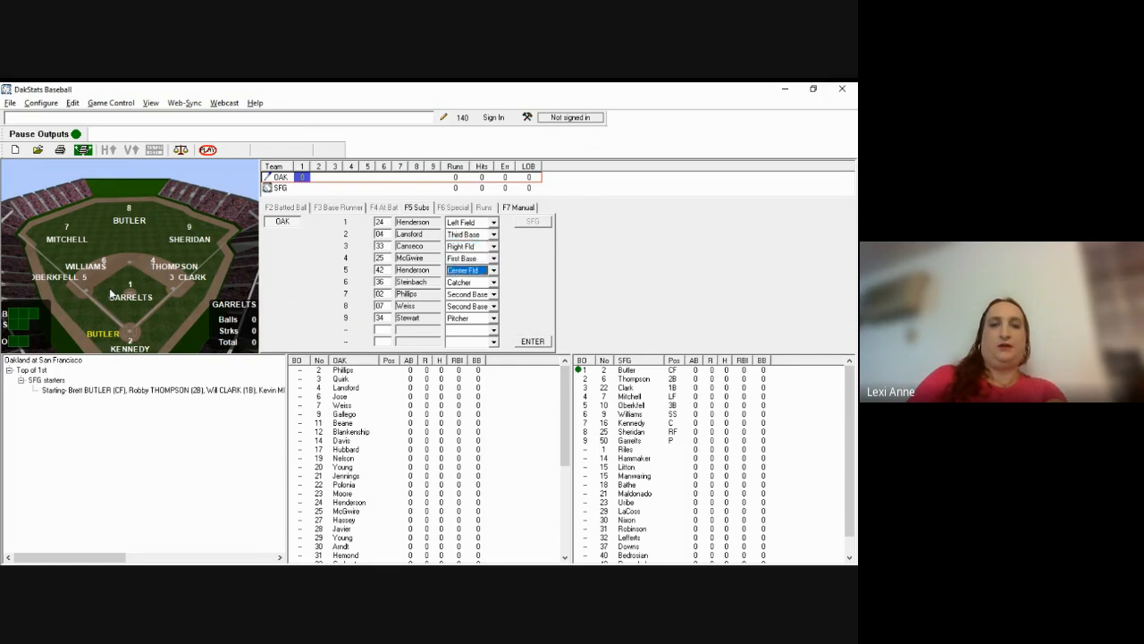
key("Tab")
key("alt+Tab")
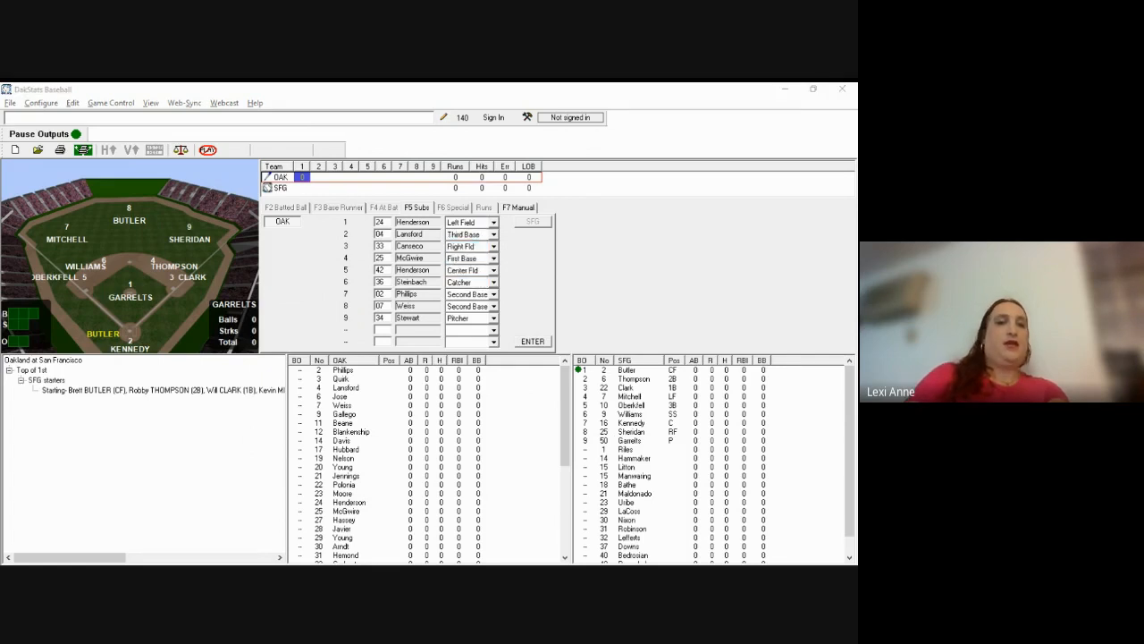
key("alt+Tab")
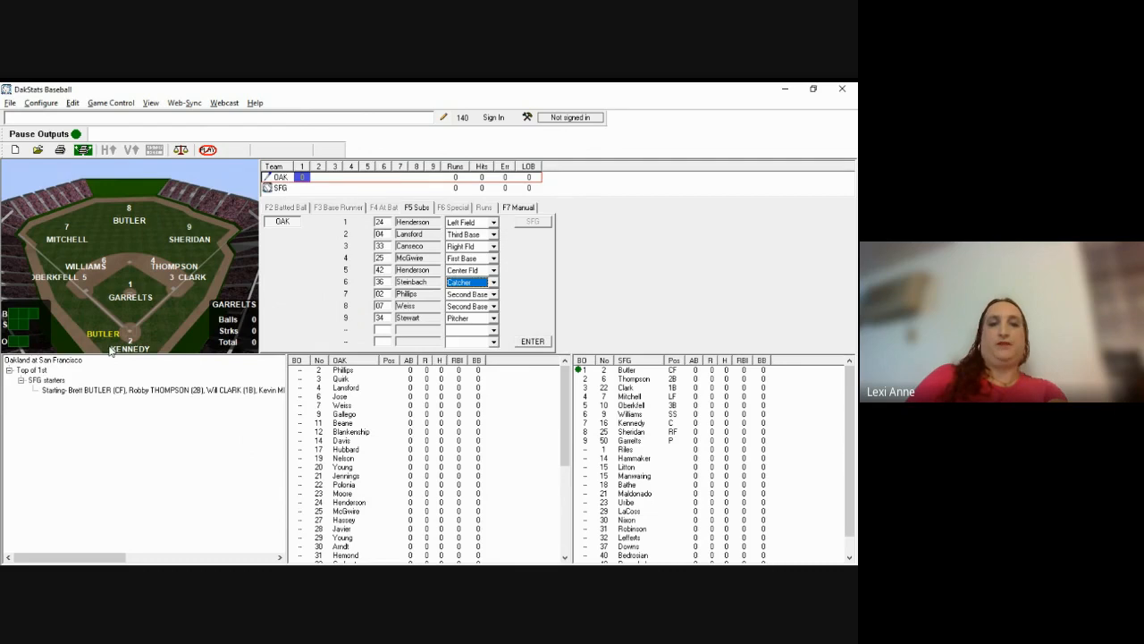
key("Tab")
key("Tab")
key("s")
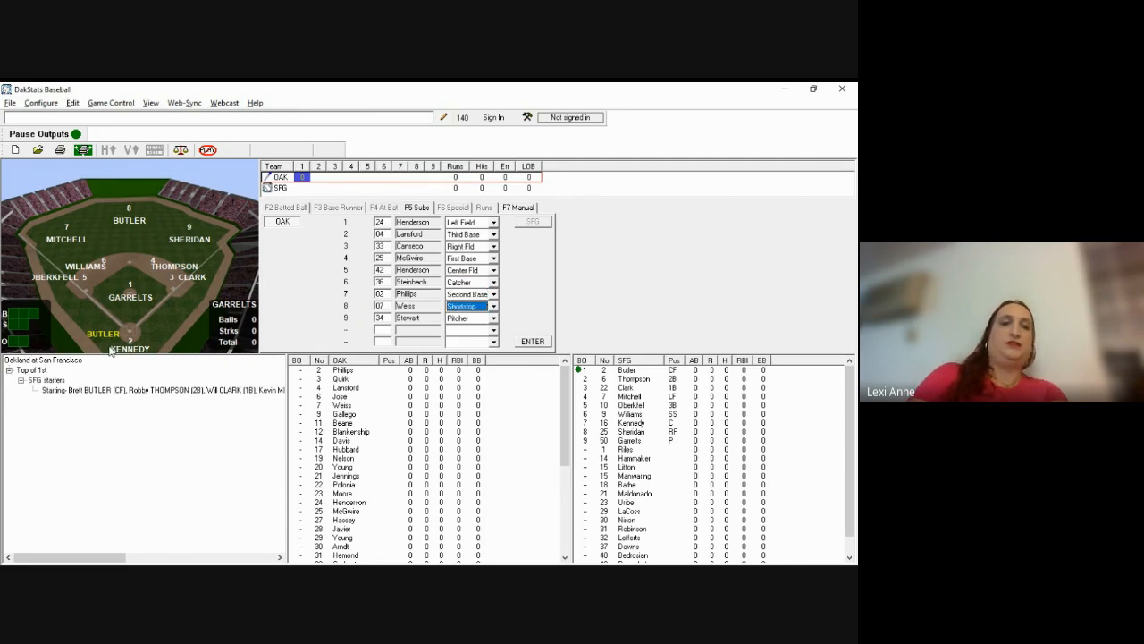
key("Tab")
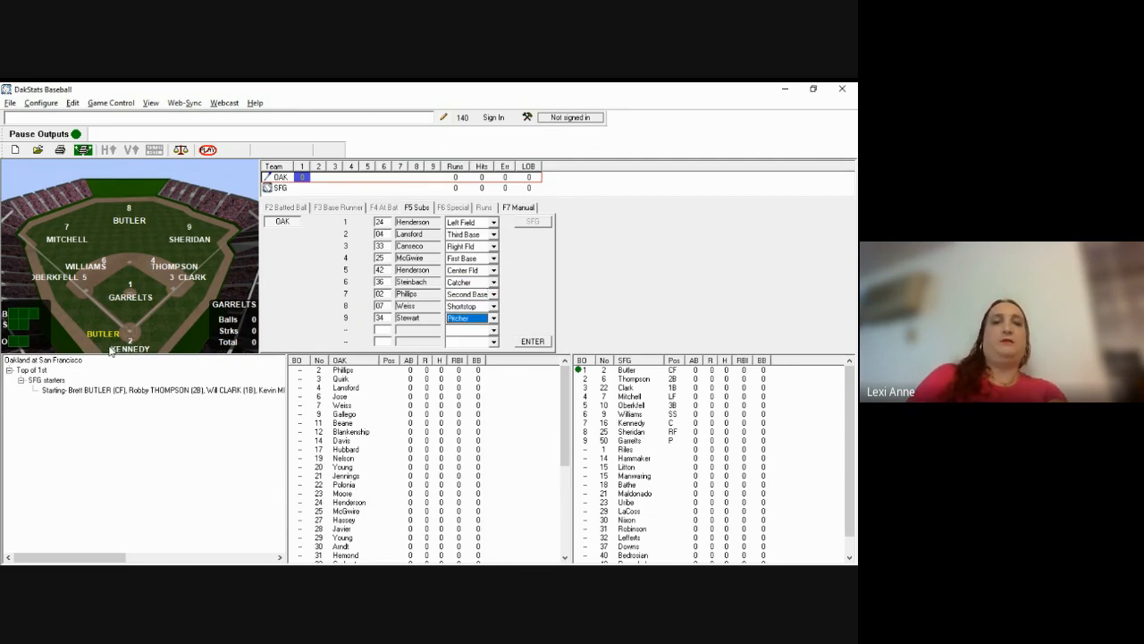
key("Return")
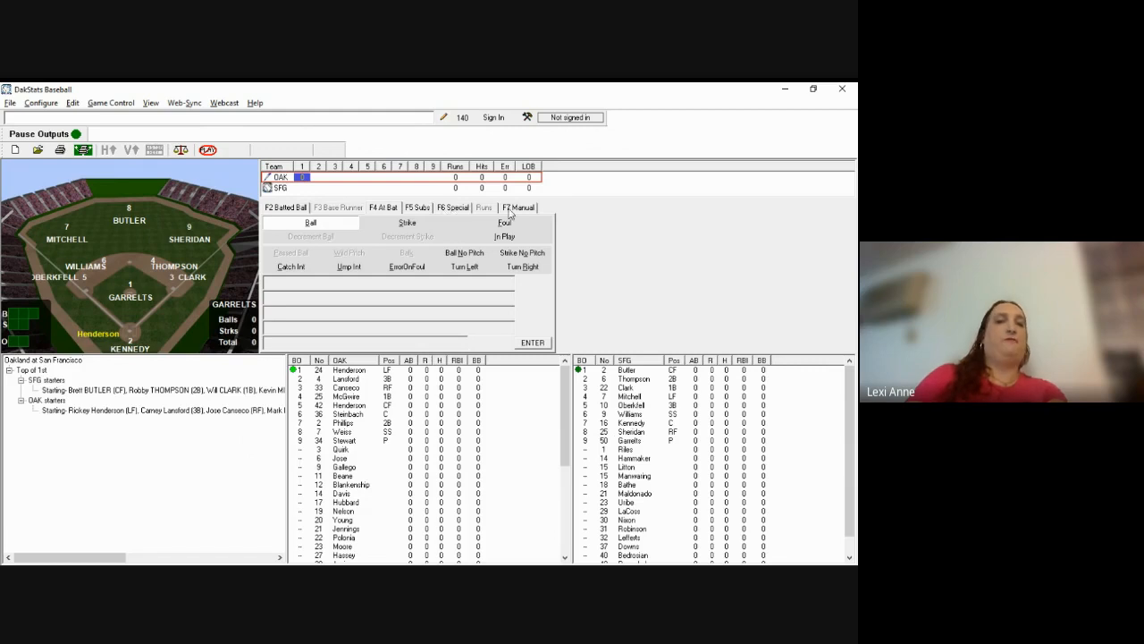
Step: Choose Int Tie Breaker from the F6 Special plays to place a runner on 2B
left_click(455, 208)
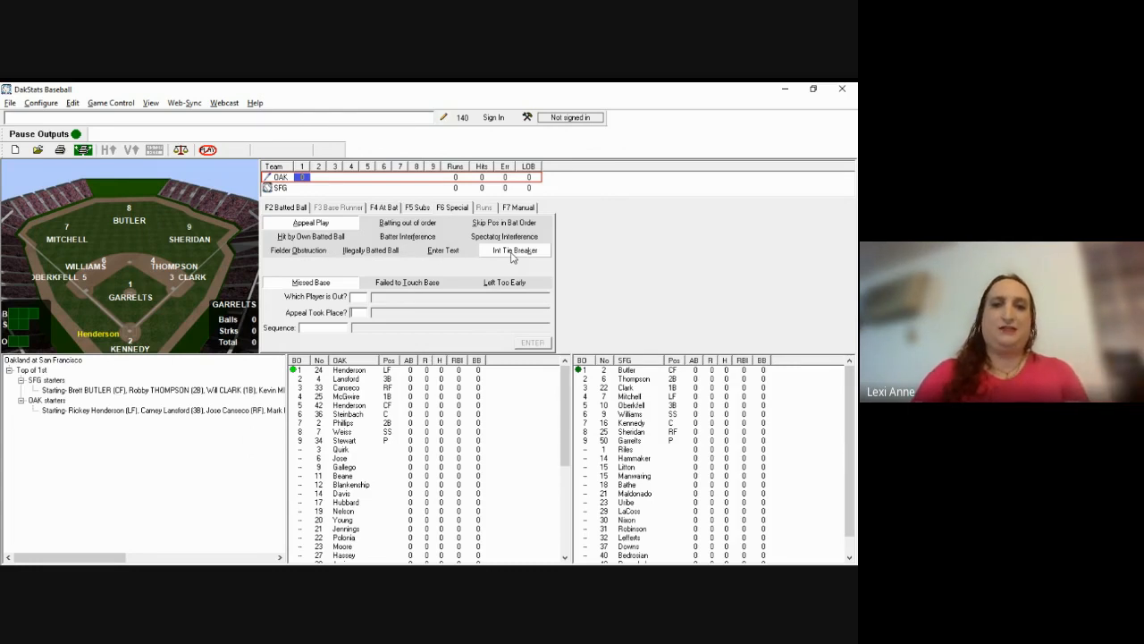
left_click(513, 251)
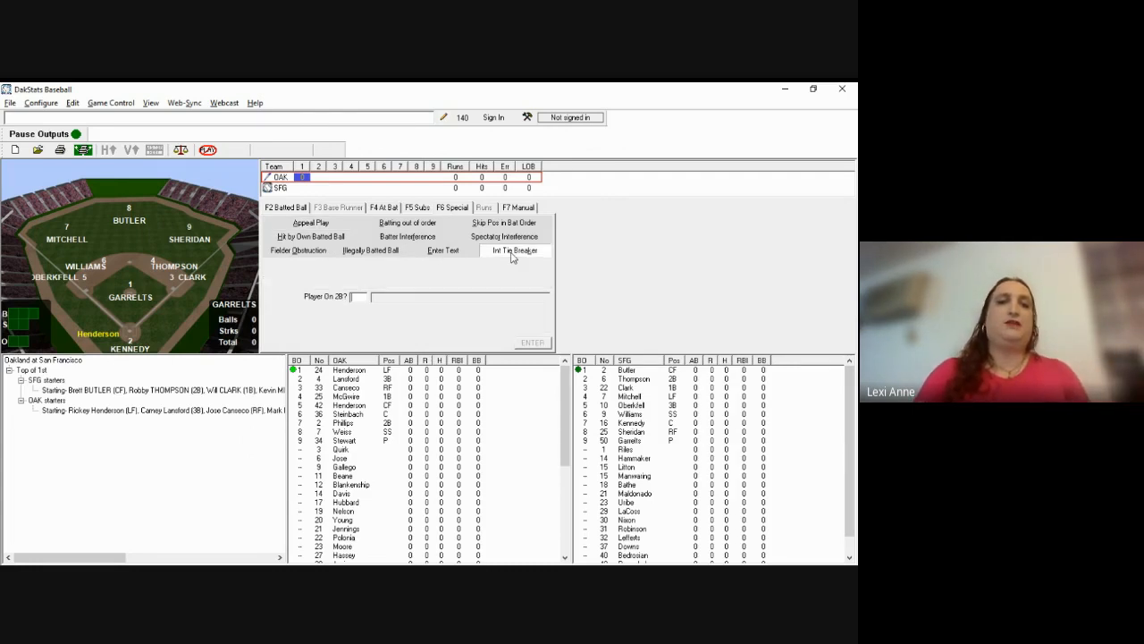
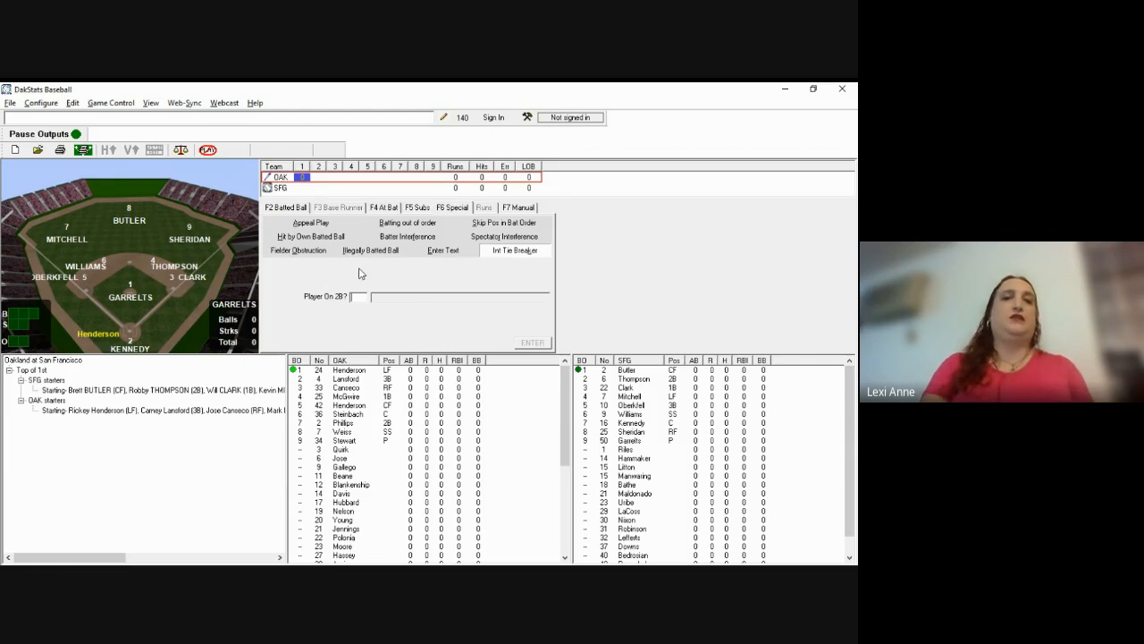
Step: Preview Appeal Play with sequence 23197243 and both appeal types, then switch to Illegally Batted Ball
left_click(325, 225)
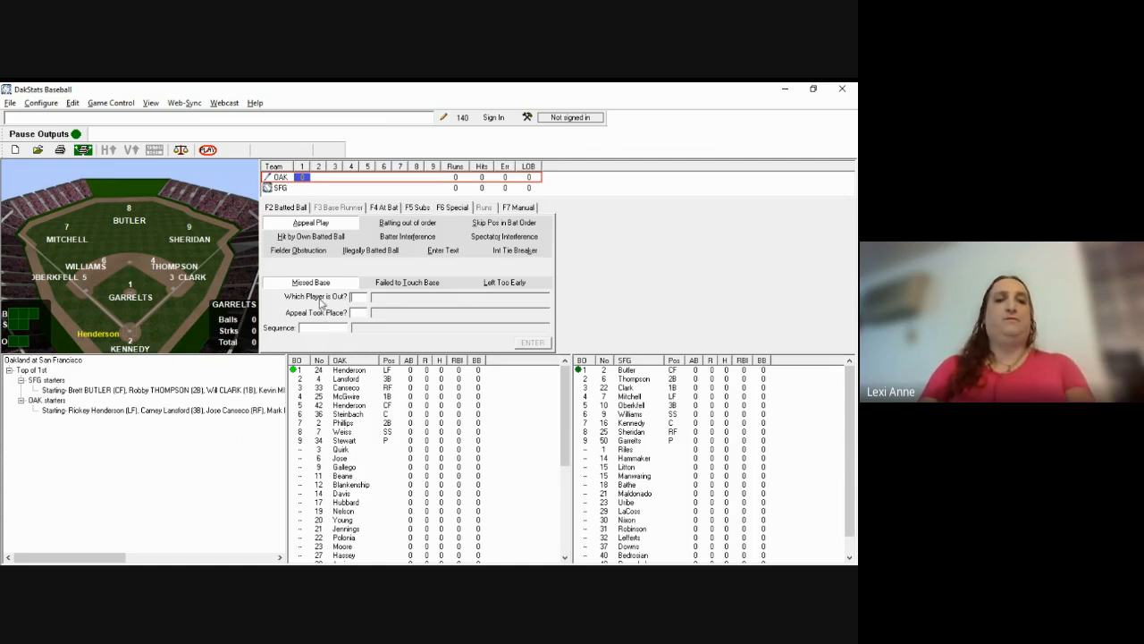
type("23")
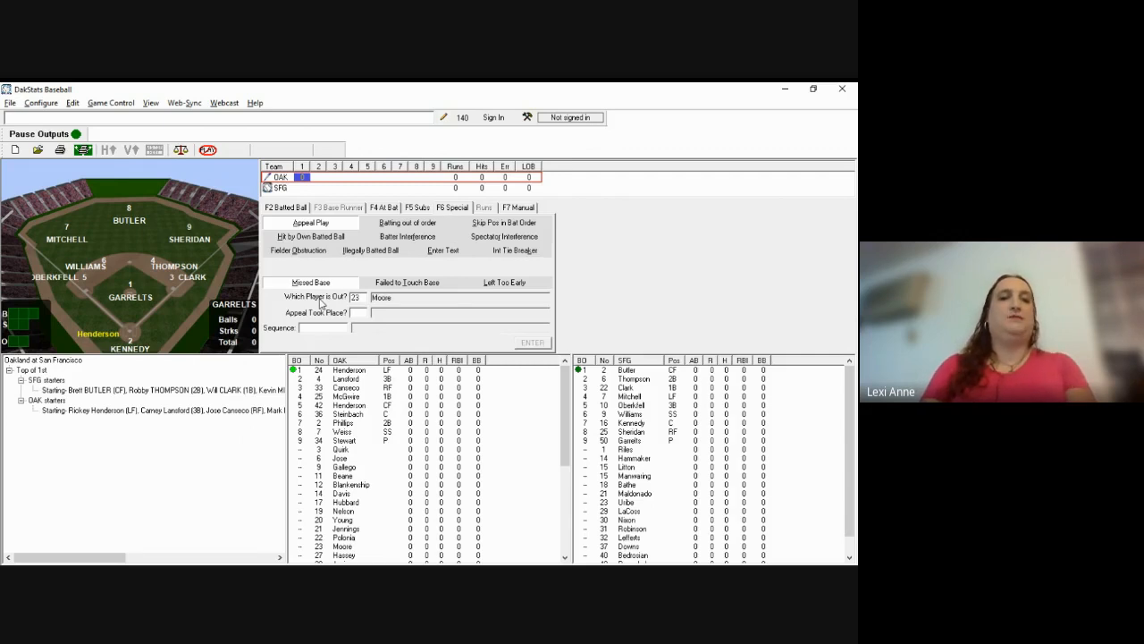
type("1")
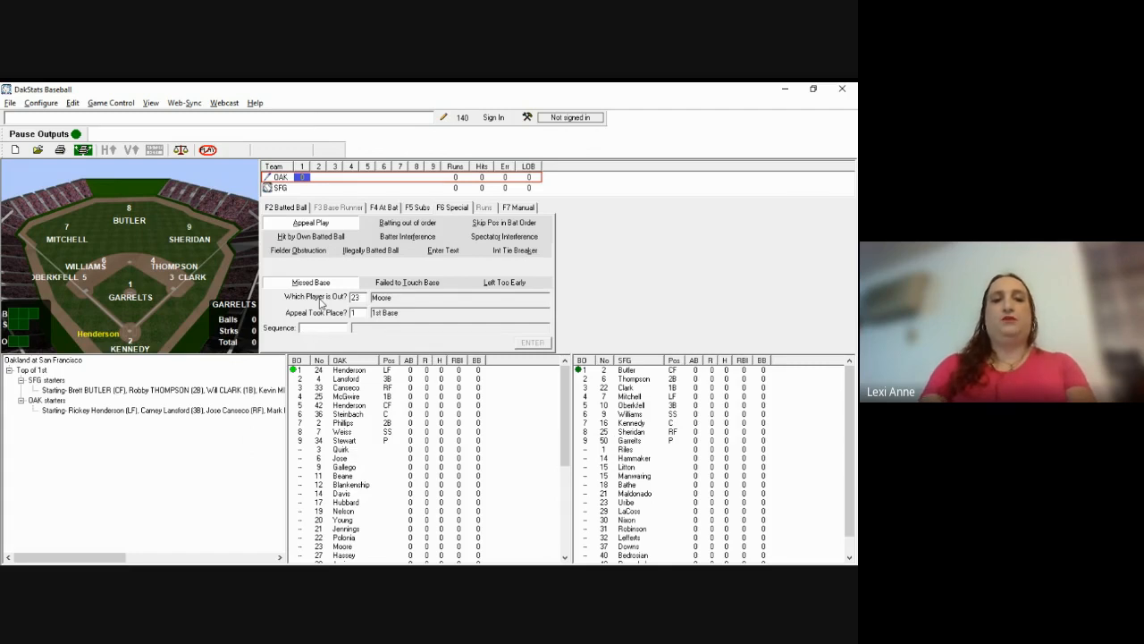
type("97243")
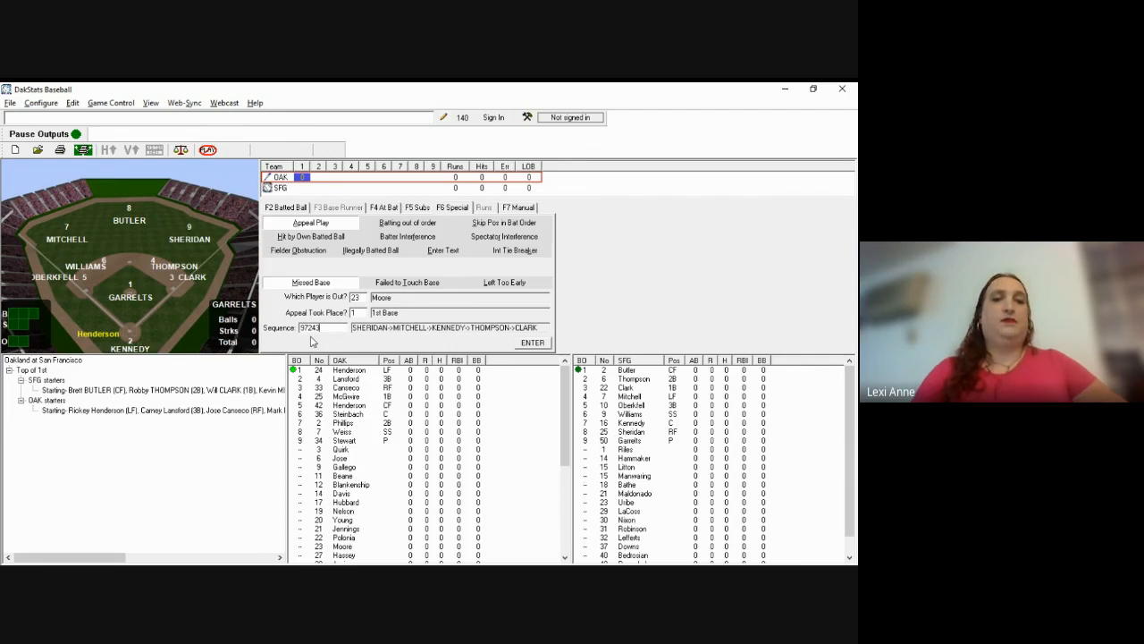
left_click(401, 285)
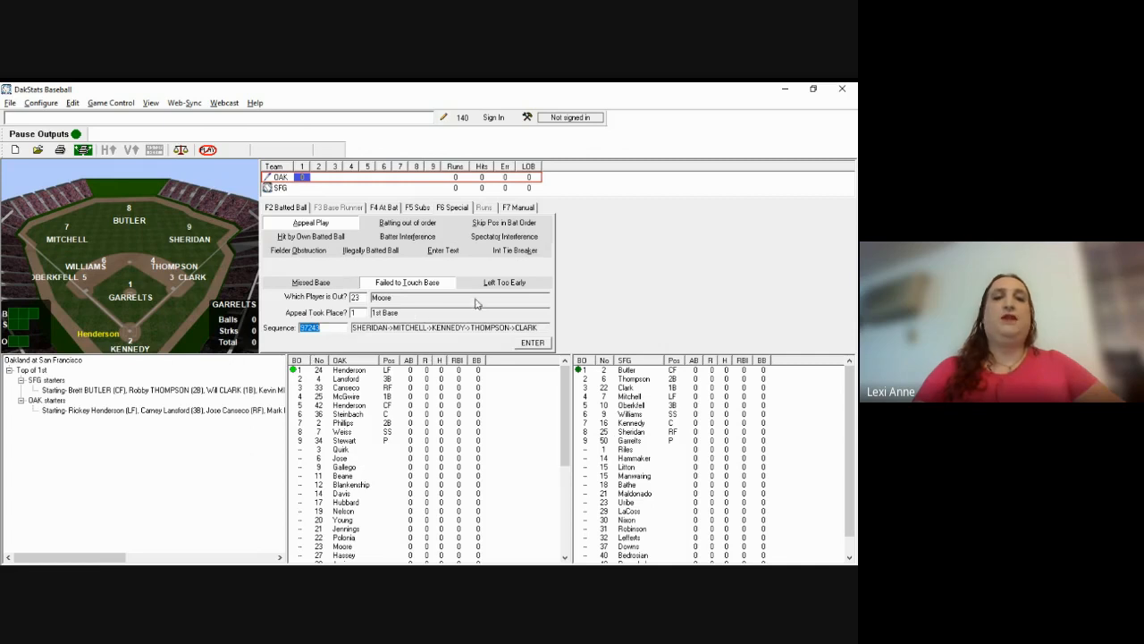
left_click(499, 284)
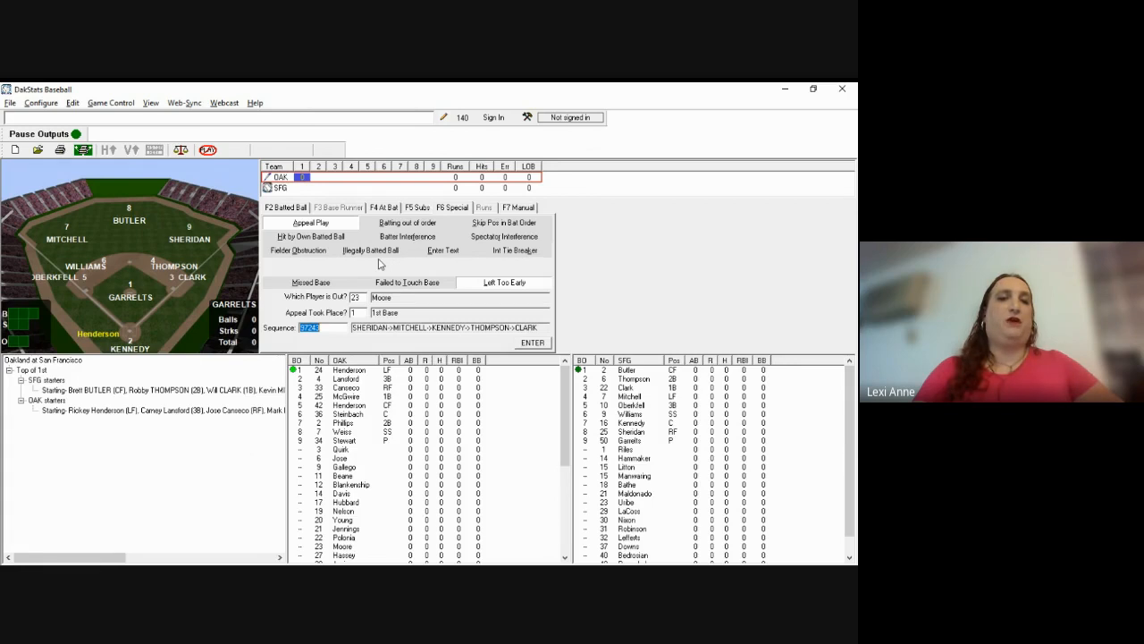
left_click(379, 258)
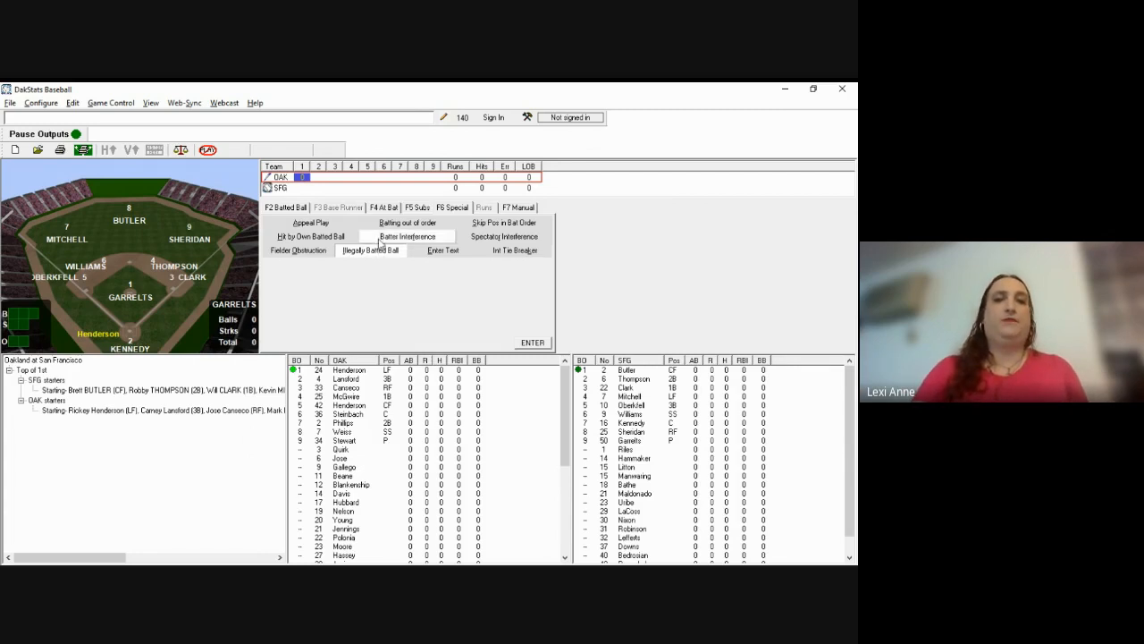
Step: Look over Batter Interference, Illegally Batted Ball and Fielder Obstruction, then bring up F4 At Bat entry
left_click(410, 239)
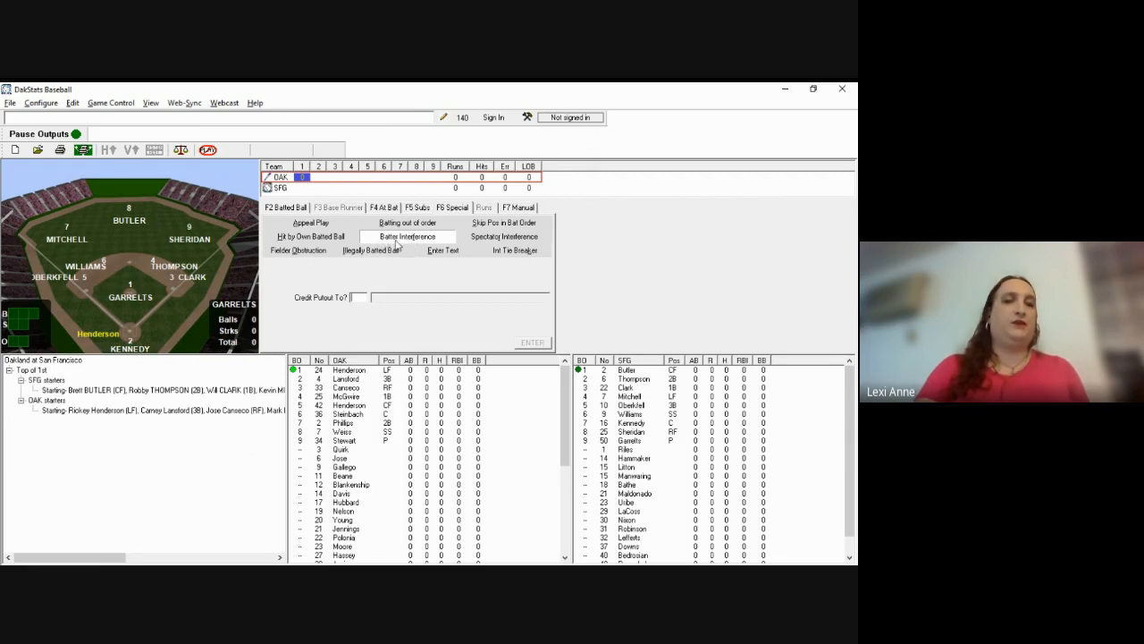
left_click(336, 243)
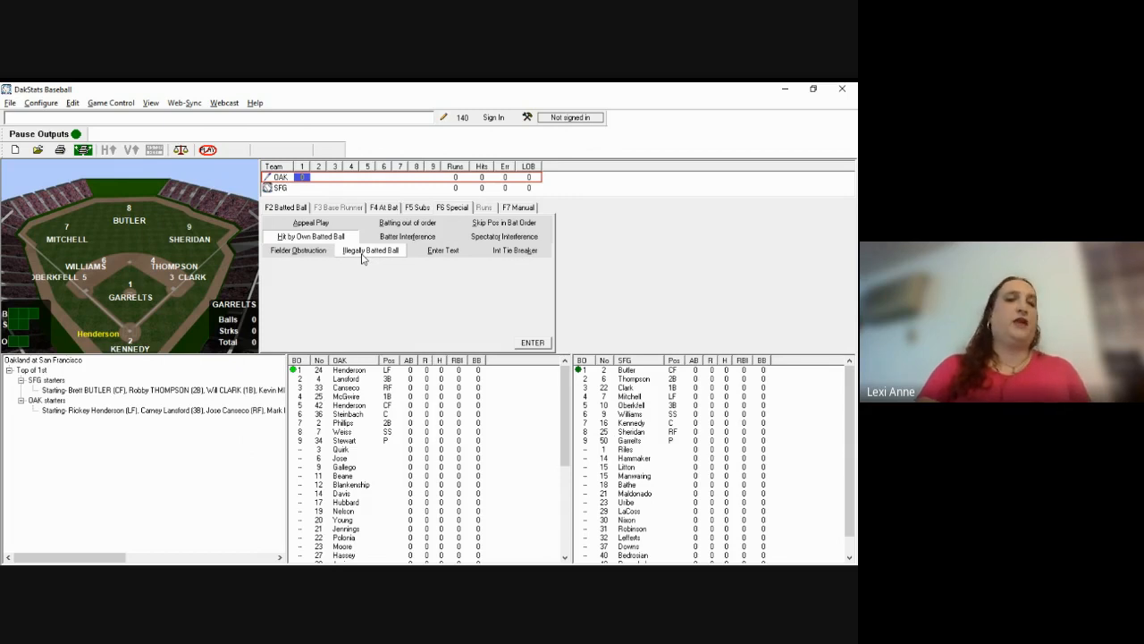
left_click(296, 253)
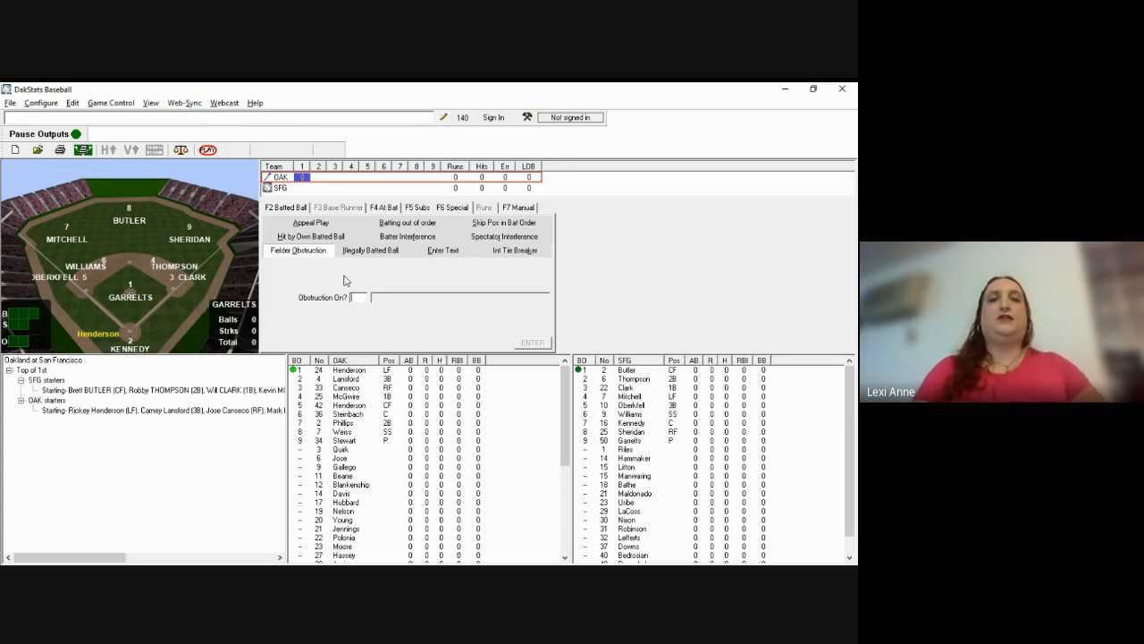
left_click(386, 209)
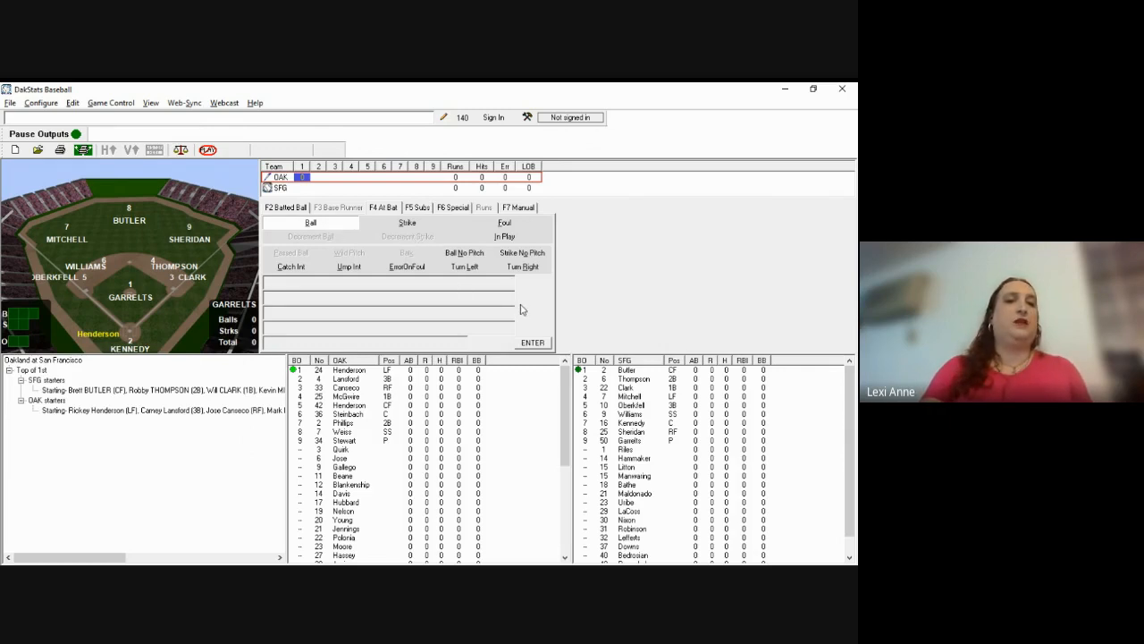
Step: Log two strikes on Rickey Henderson, one of them called looking, for a 0-2 count
key("alt+Tab")
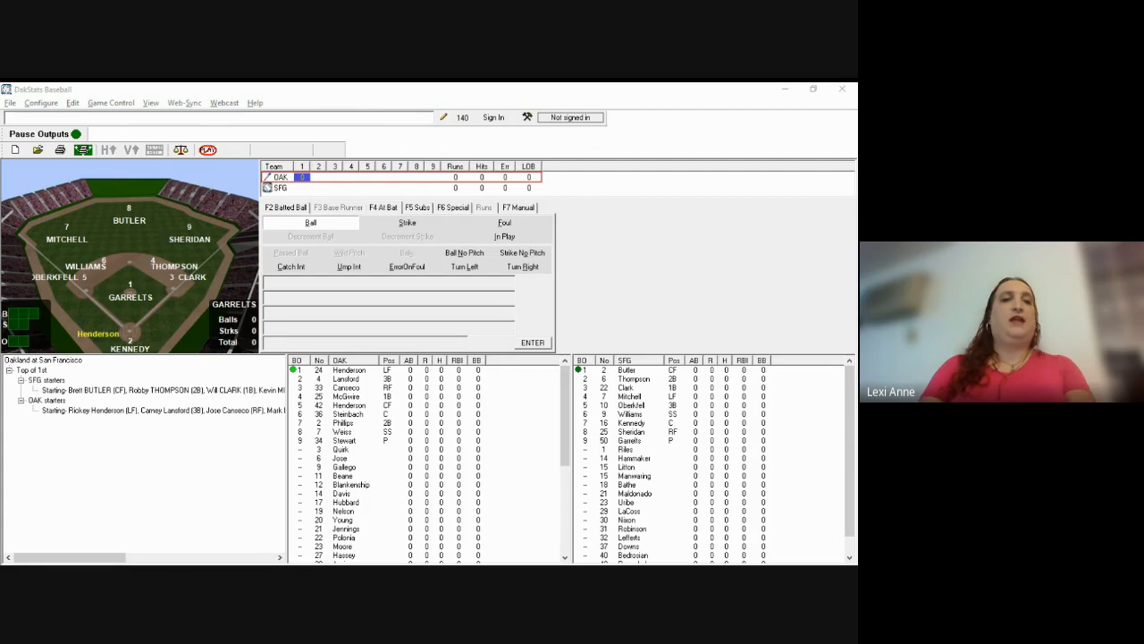
left_click(285, 244)
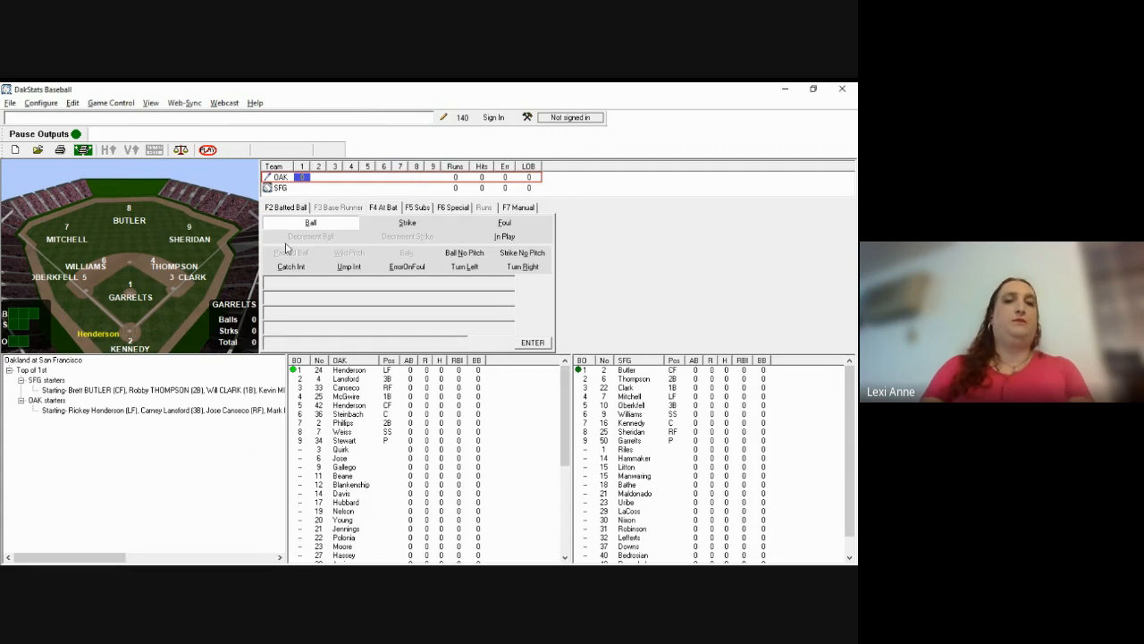
left_click(413, 225)
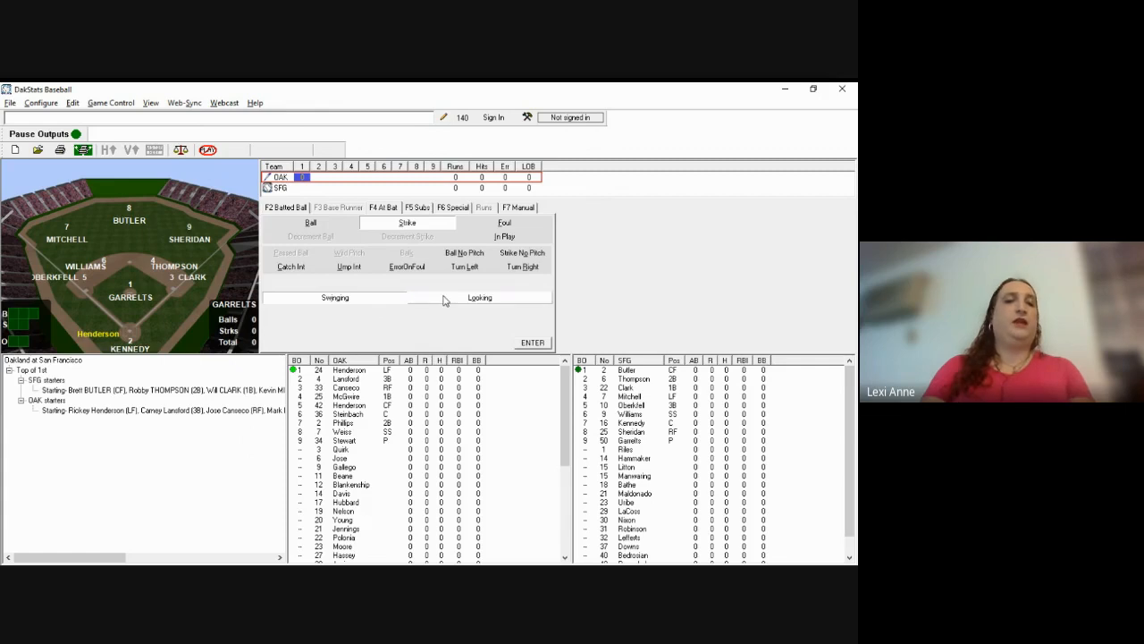
key("w")
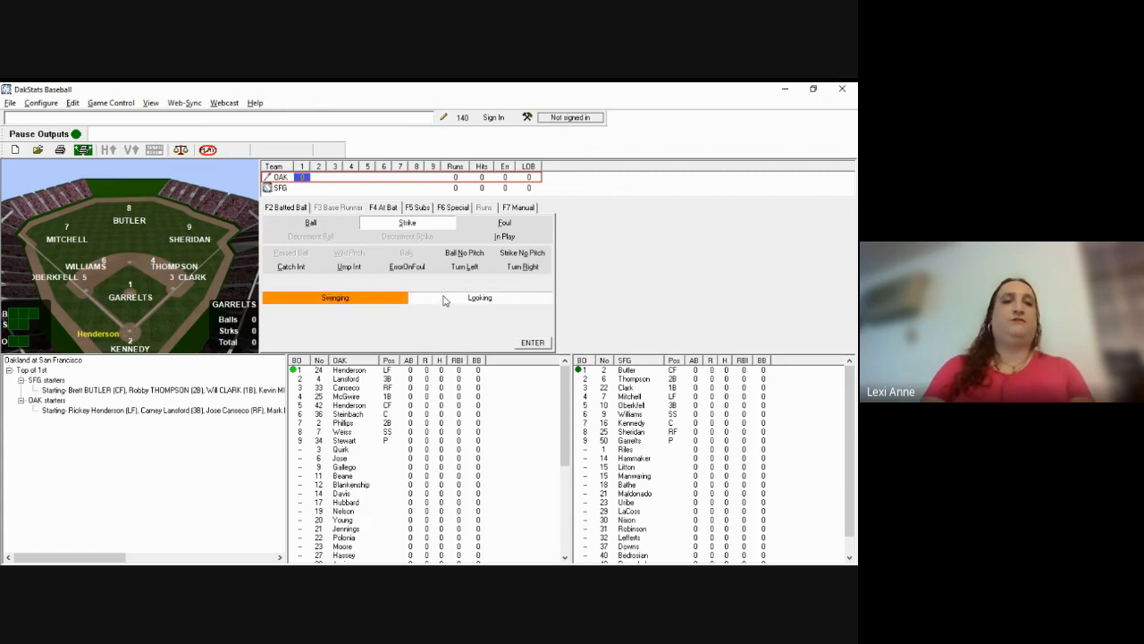
left_click(533, 344)
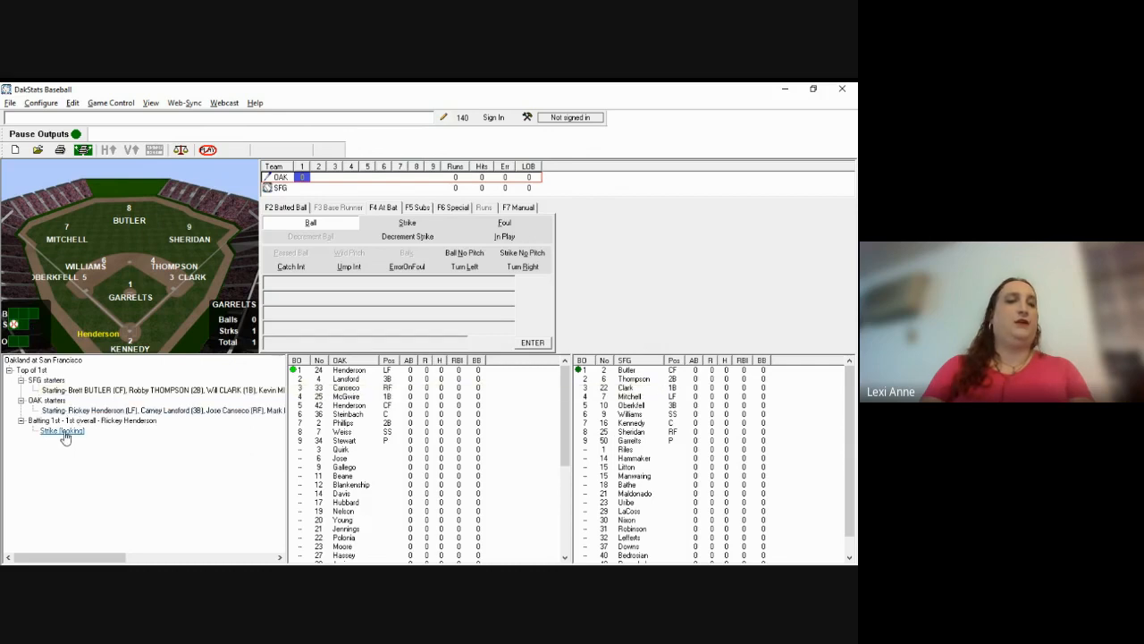
left_click(403, 227)
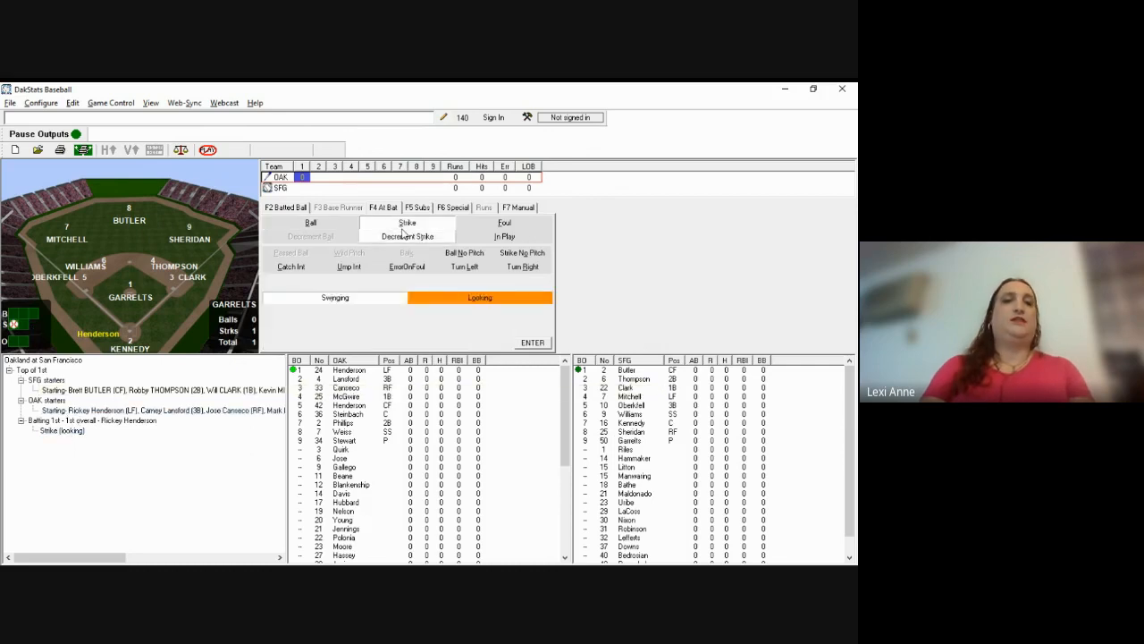
left_click(541, 347)
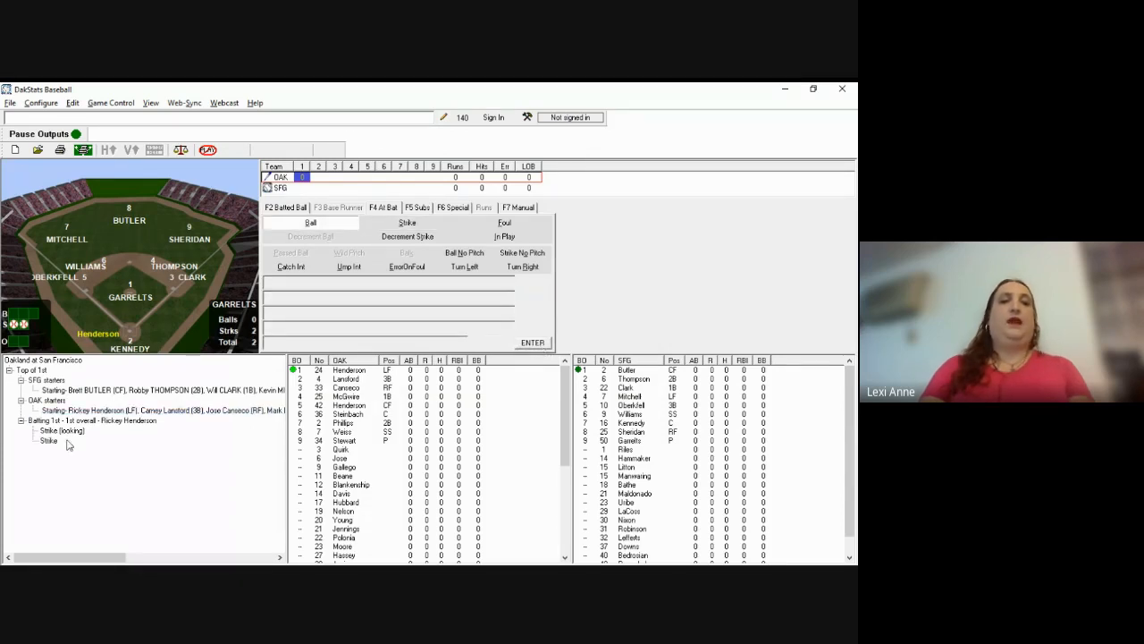
Step: Record Henderson's in-play ground out to shortstop with fielding sequence 63
left_click(506, 238)
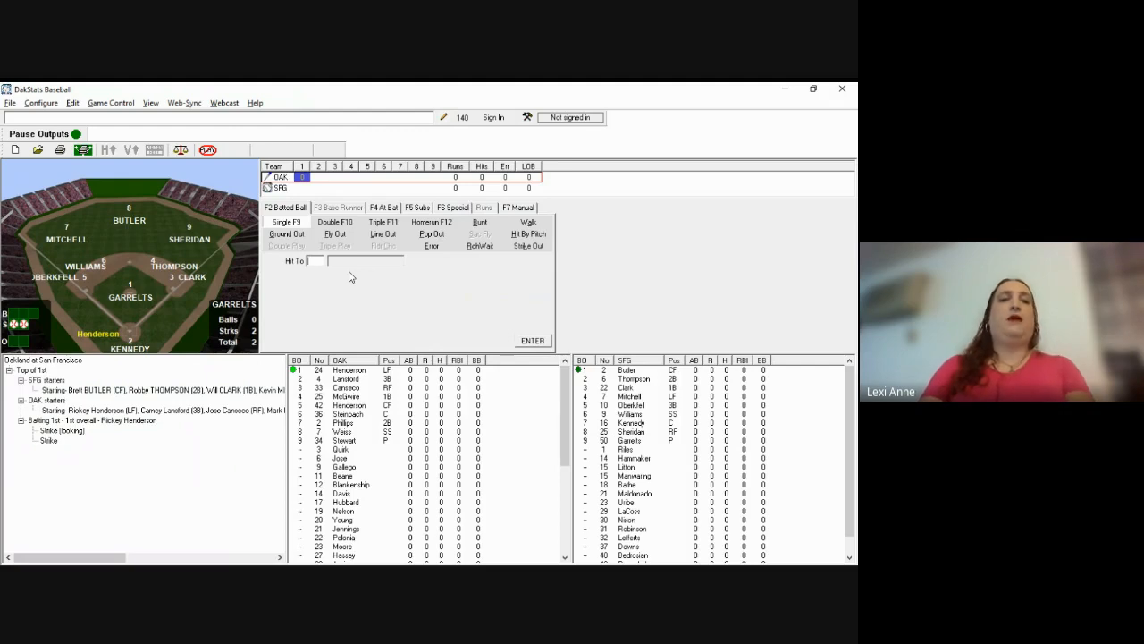
left_click(280, 237)
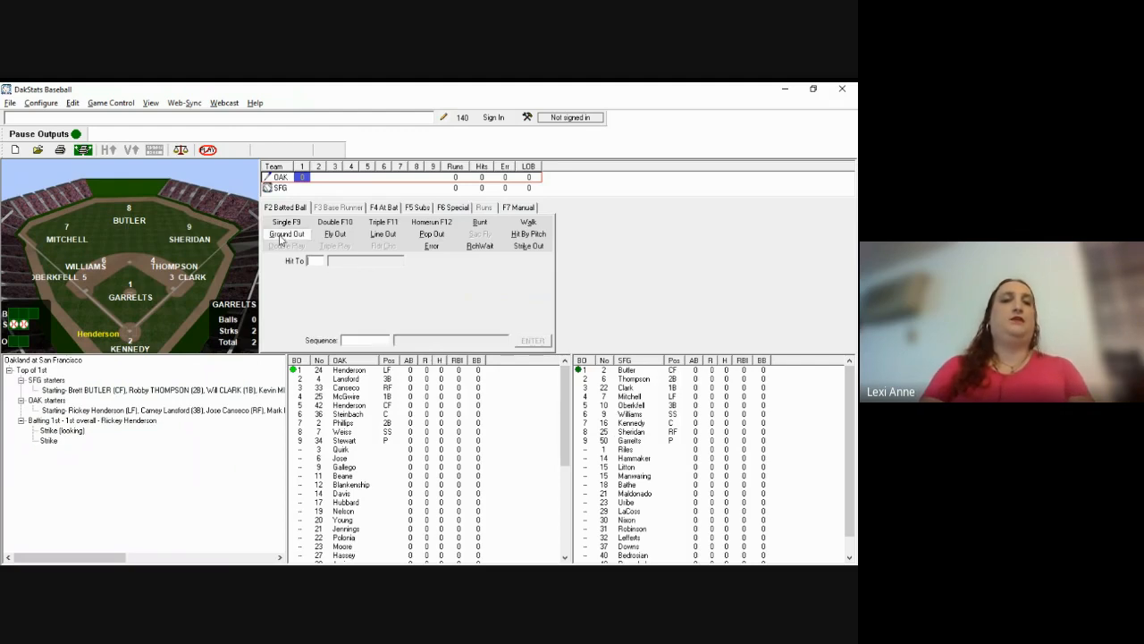
left_click(105, 267)
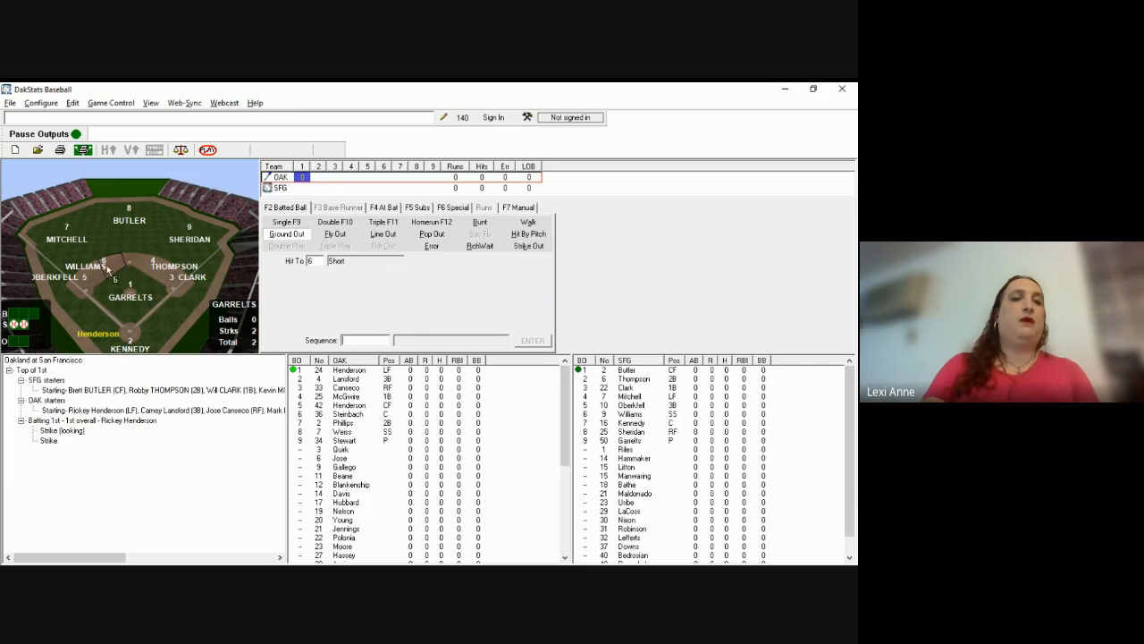
type("63")
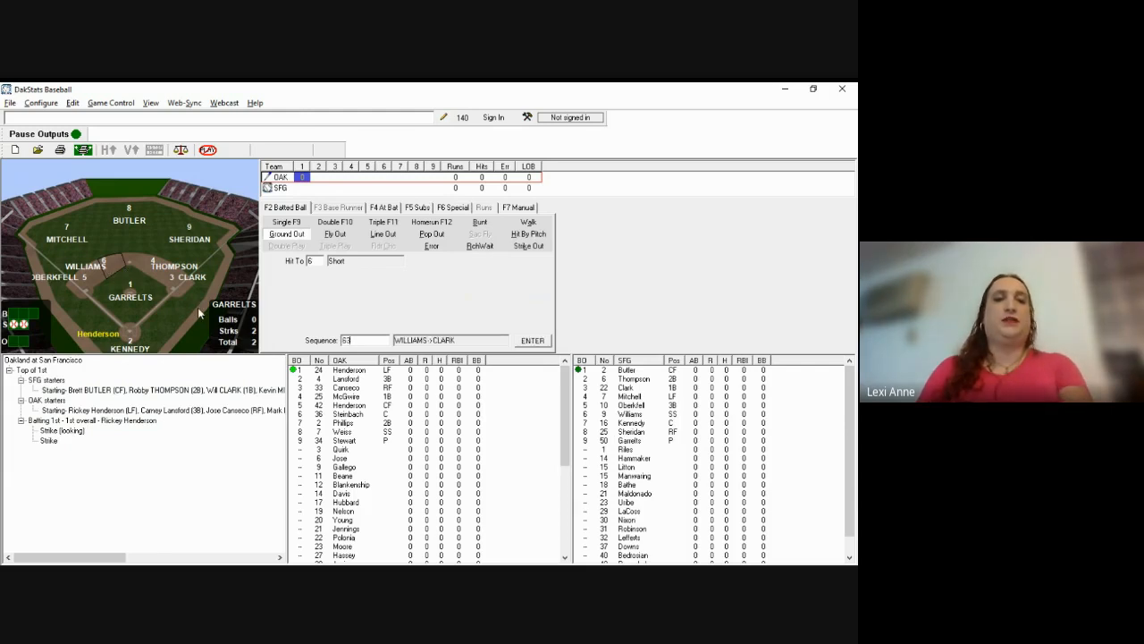
left_click(532, 343)
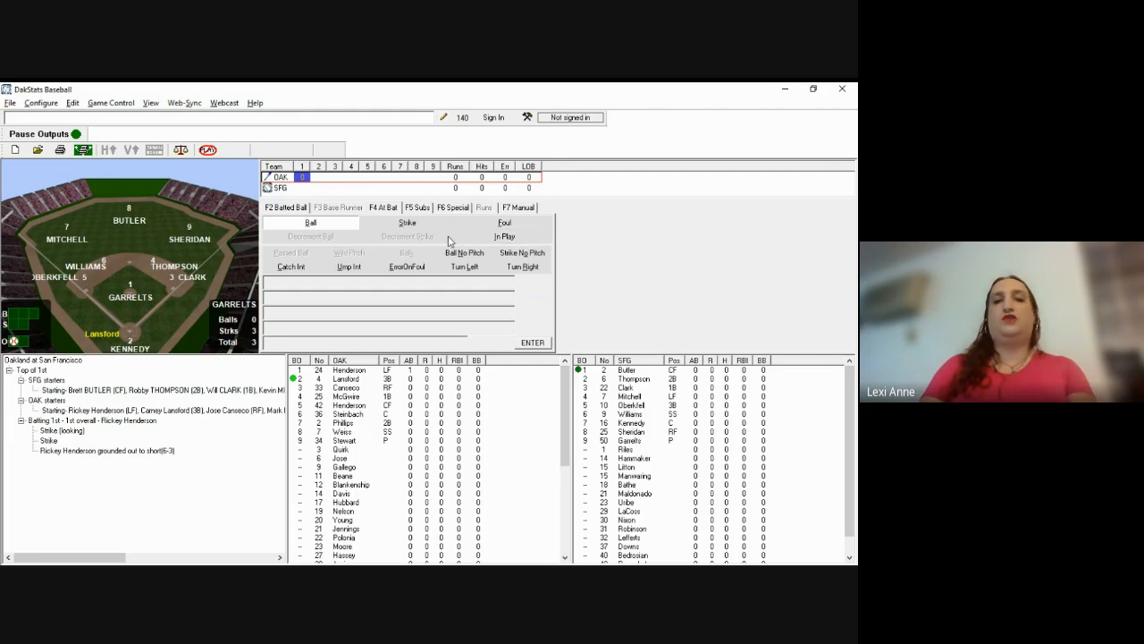
Step: Choose Single as Lansford's batted-ball result, with the Hit To location left blank
key("alt+Tab")
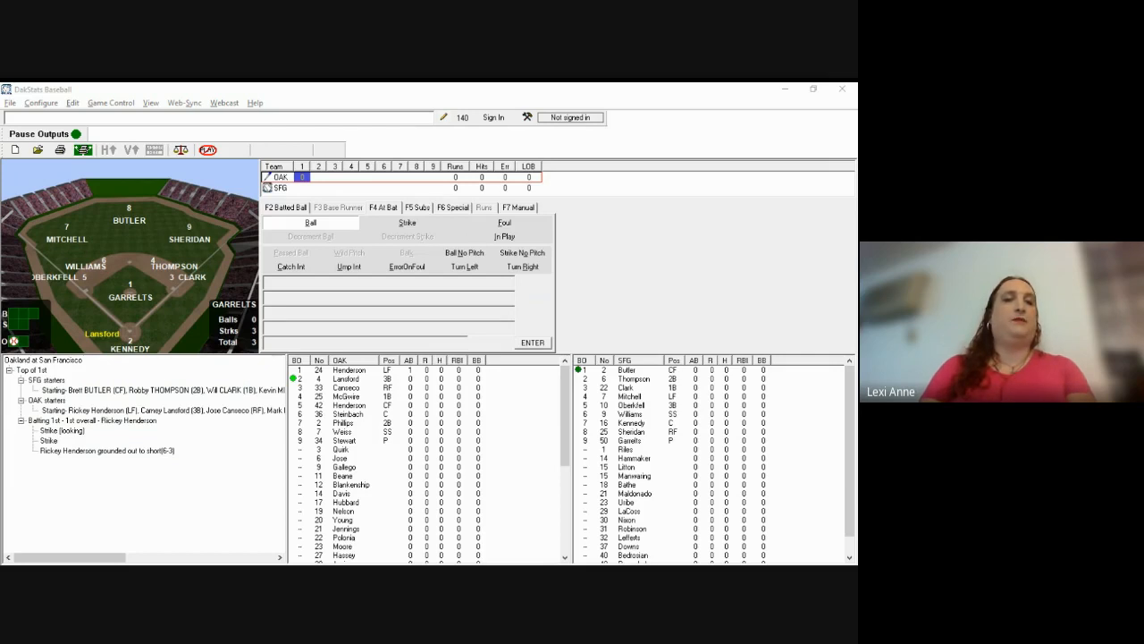
key("alt+Tab")
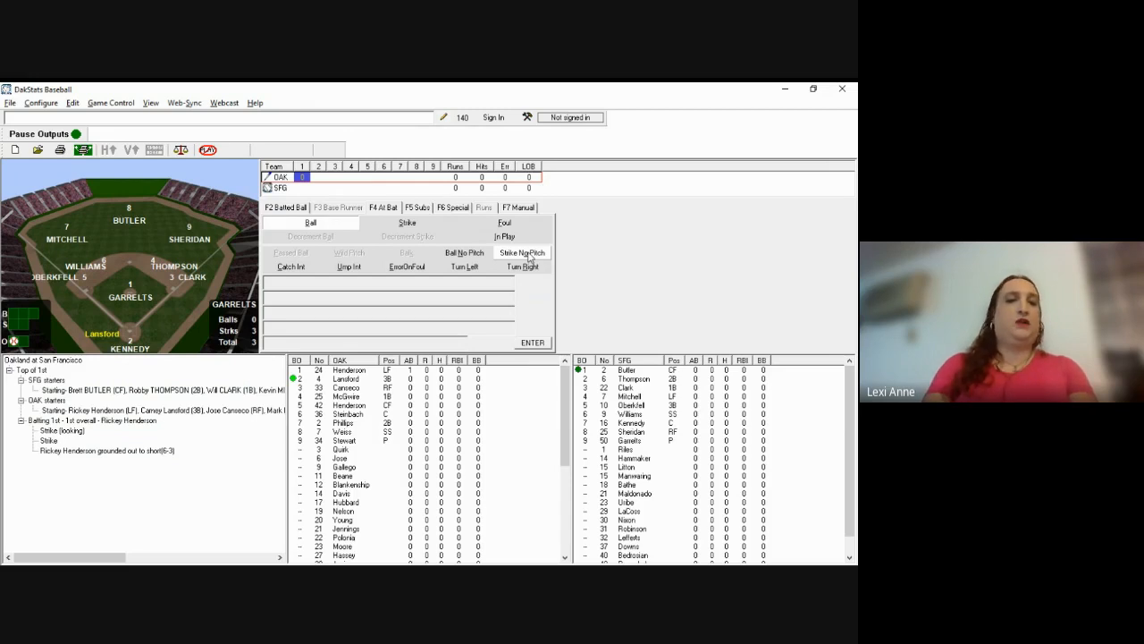
key("F2")
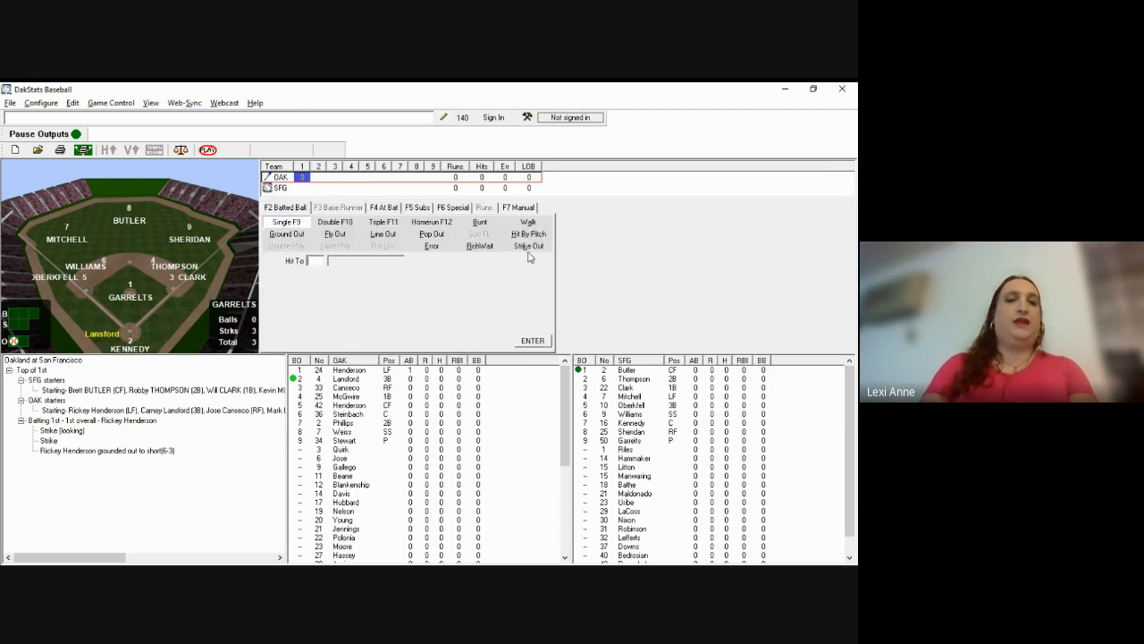
left_click(288, 224)
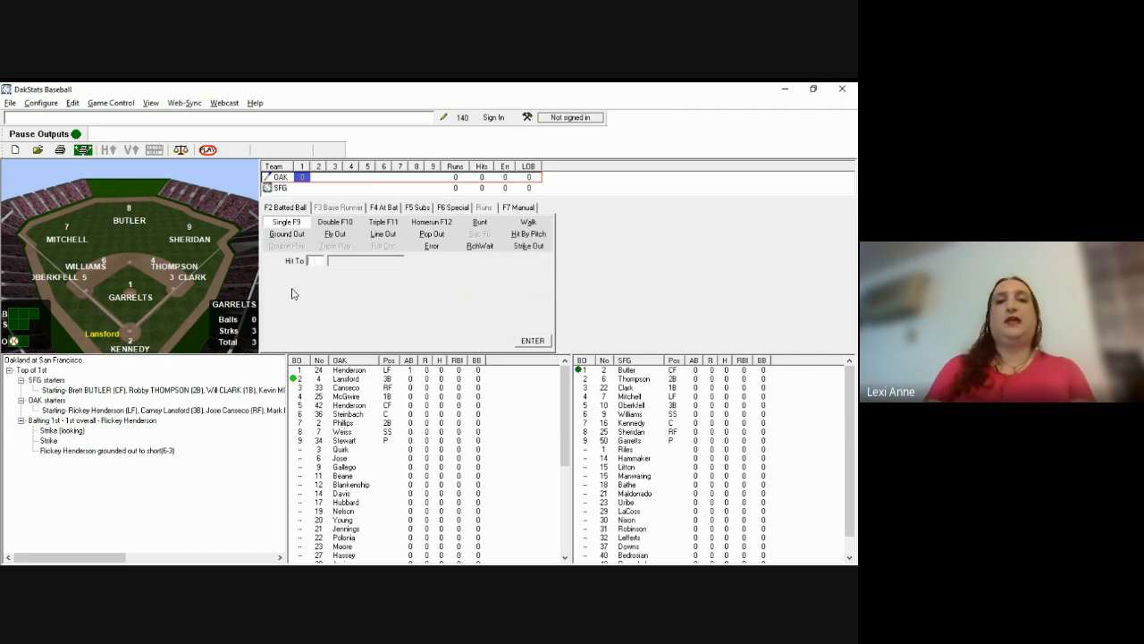
type("8")
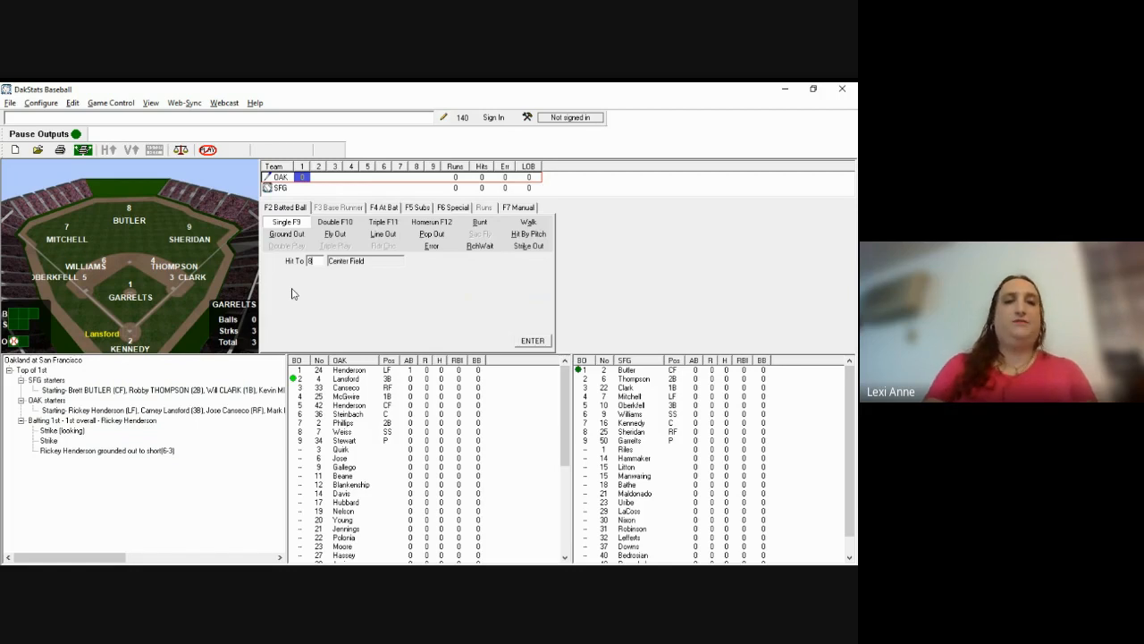
key("BackSpace")
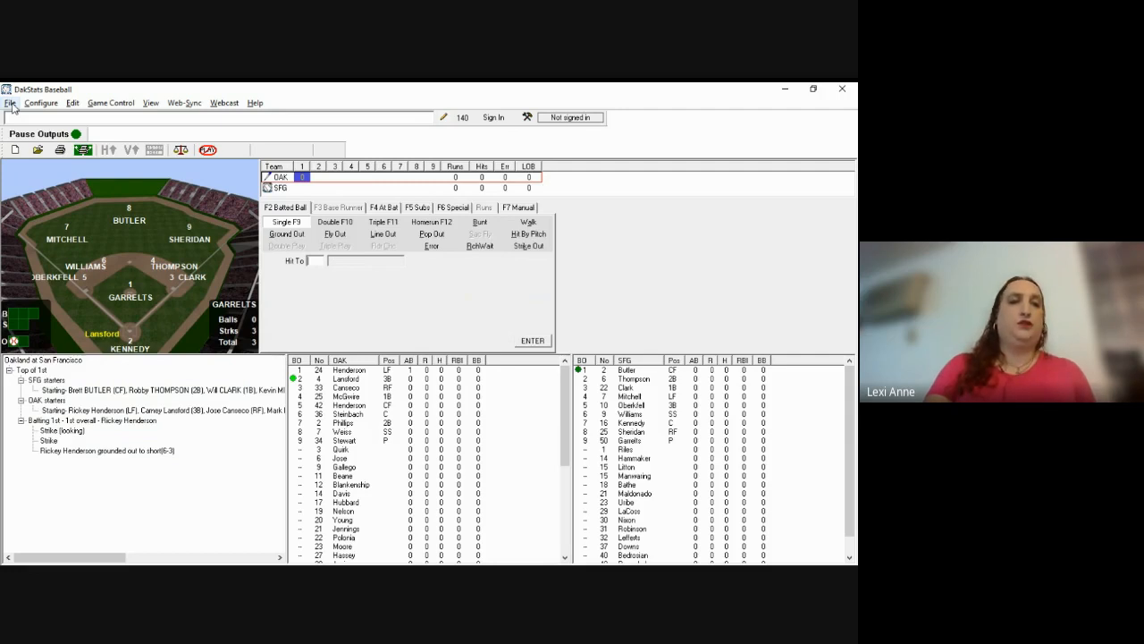
Step: Open the help options and dismiss them without choosing anything
left_click(256, 104)
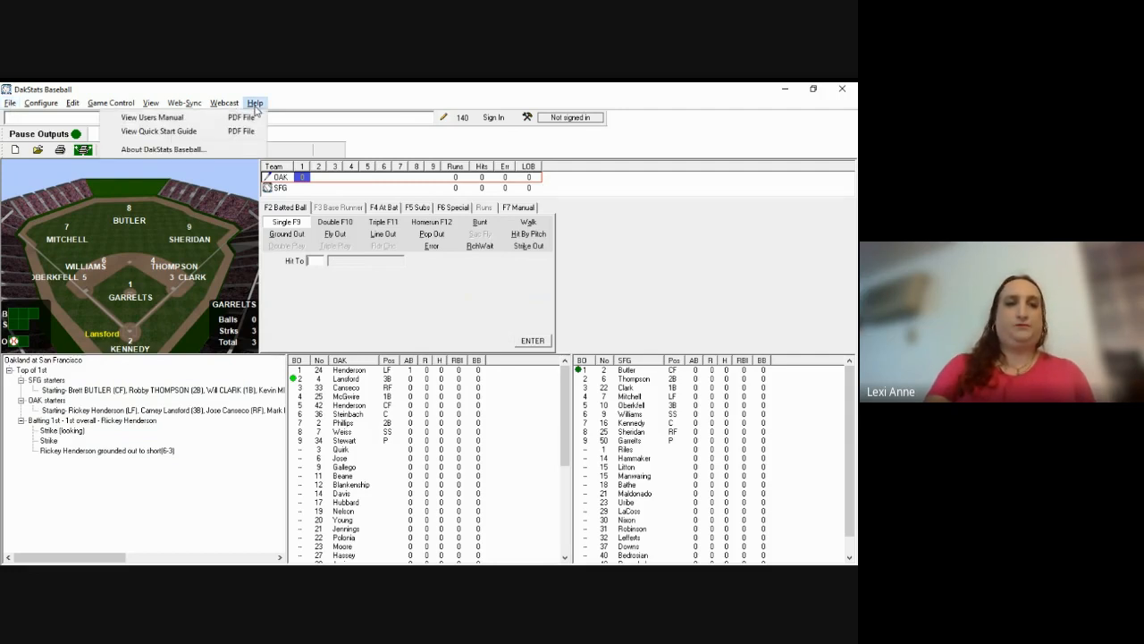
left_click(183, 121)
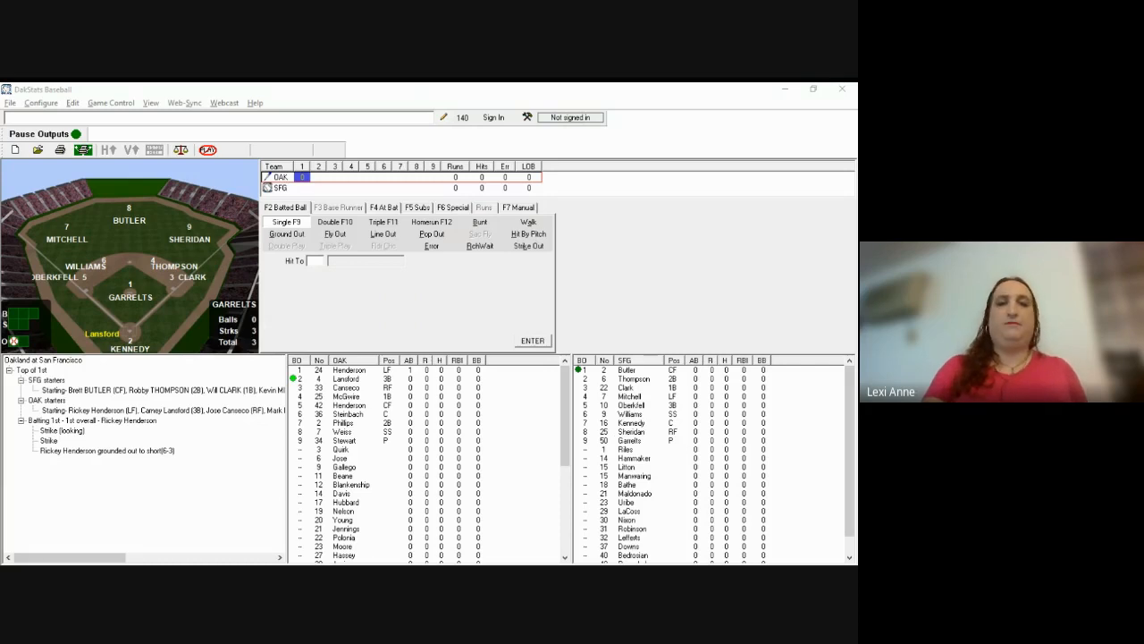
Step: Record Lansford's single to shallow center (Hit To 84), with him staying at first
left_click(555, 331)
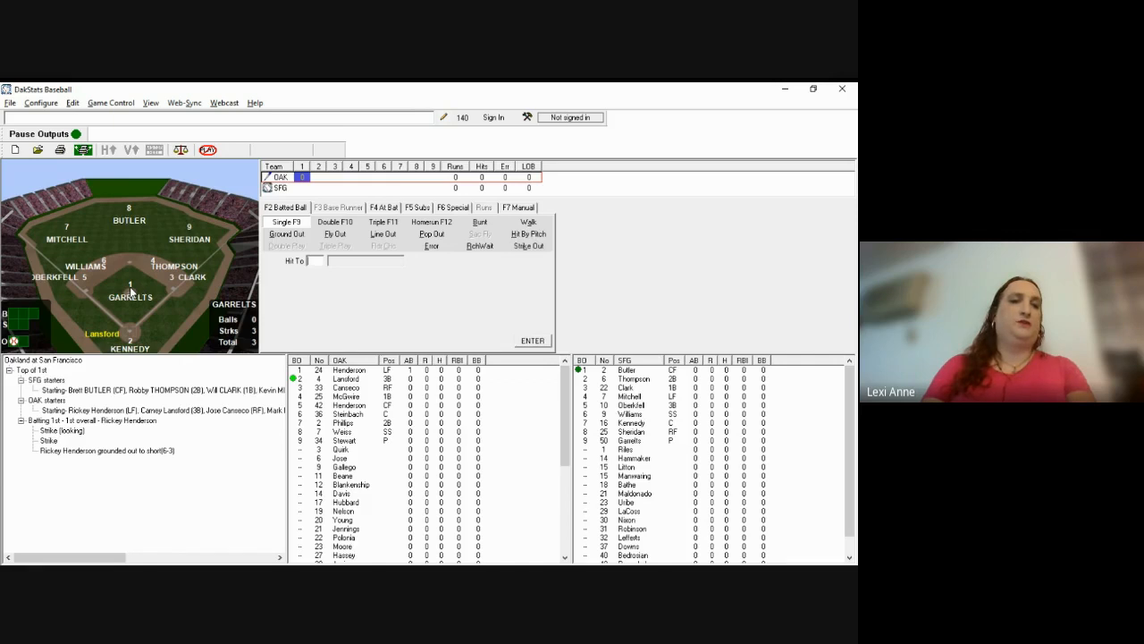
type("84")
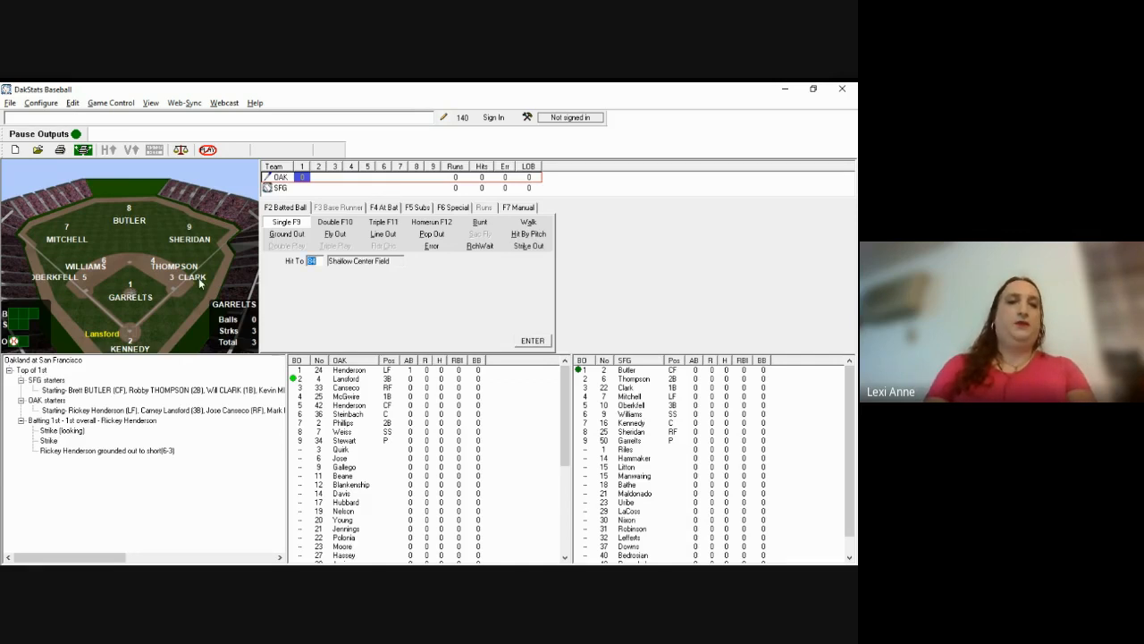
key("Return")
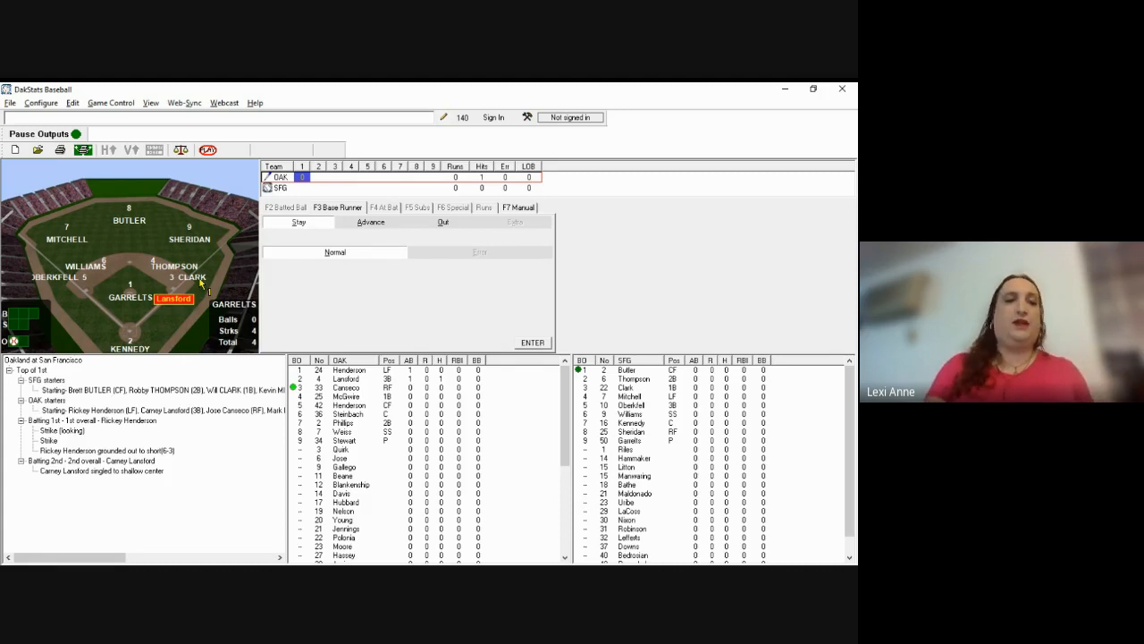
key("Return")
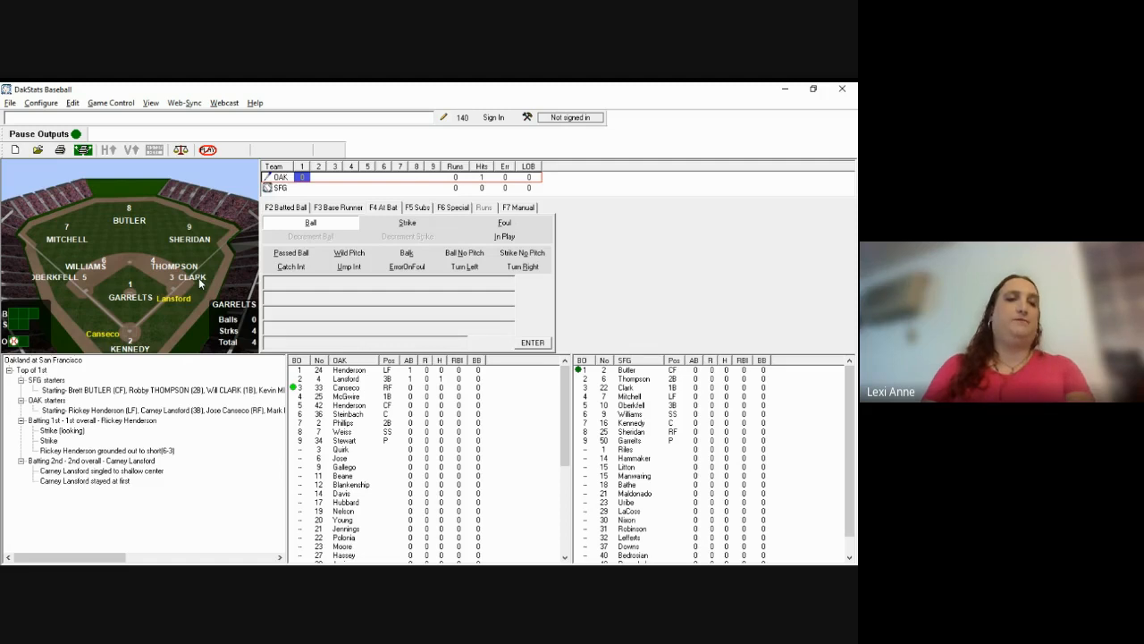
key("alt+Tab")
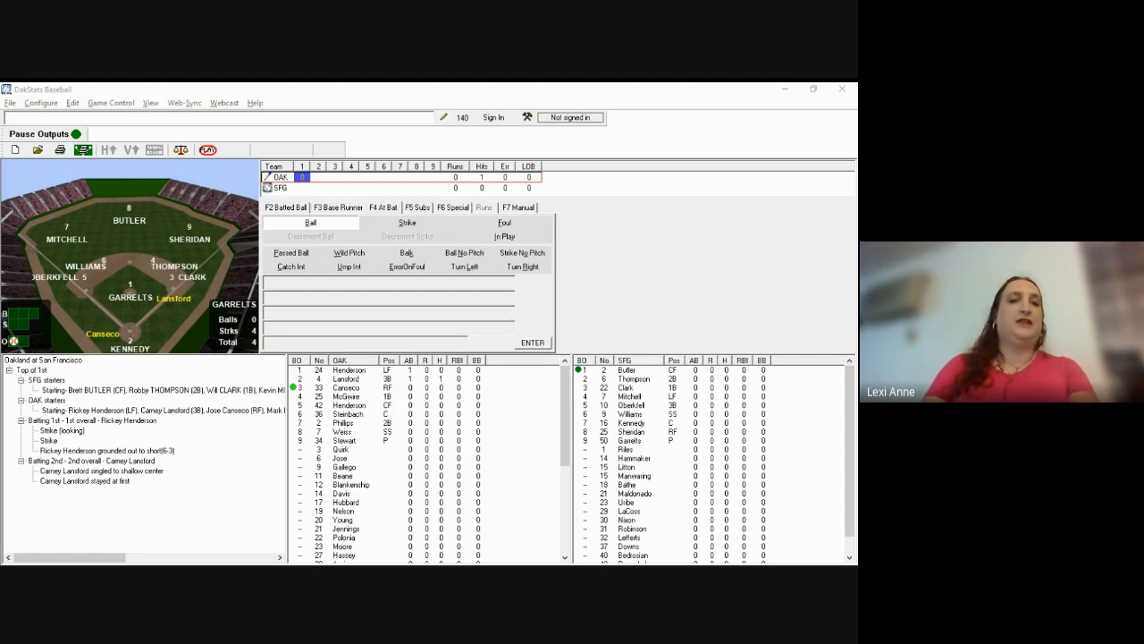
left_click(561, 258)
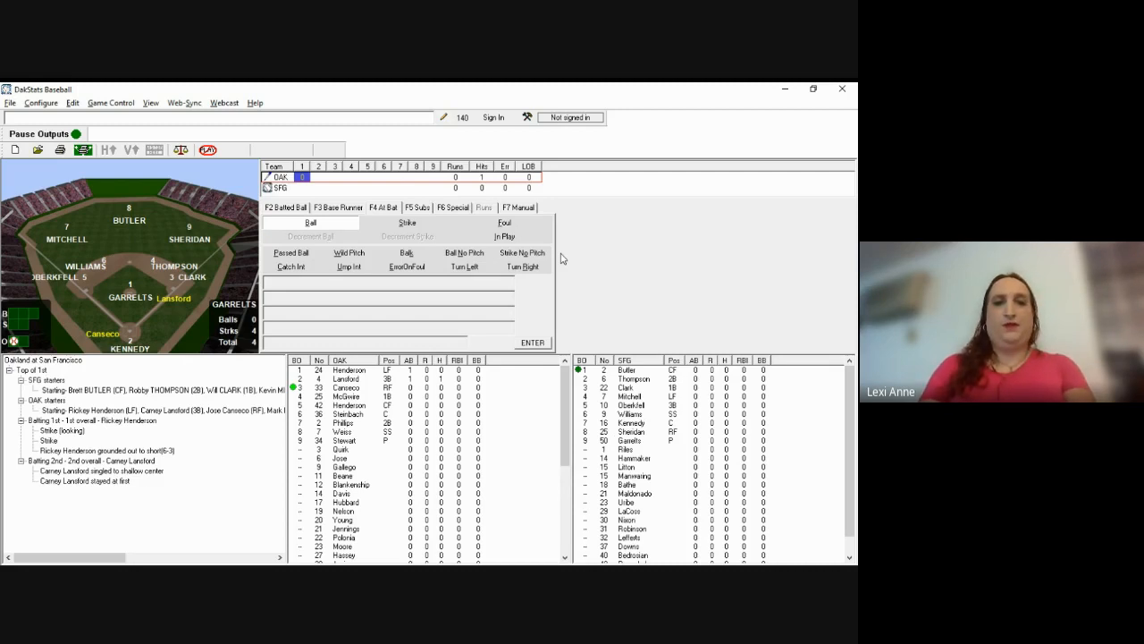
Step: Log two balls and a strike to Canseco, then his single to 56, moving Lansford to second
key("b")
key("b")
key("s")
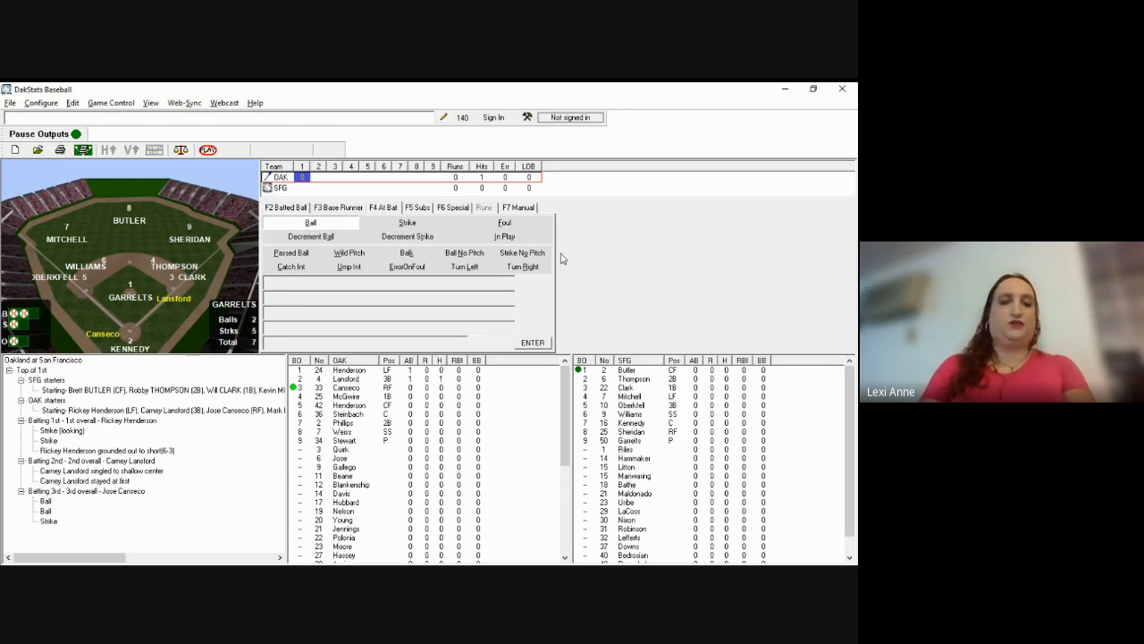
key("F2")
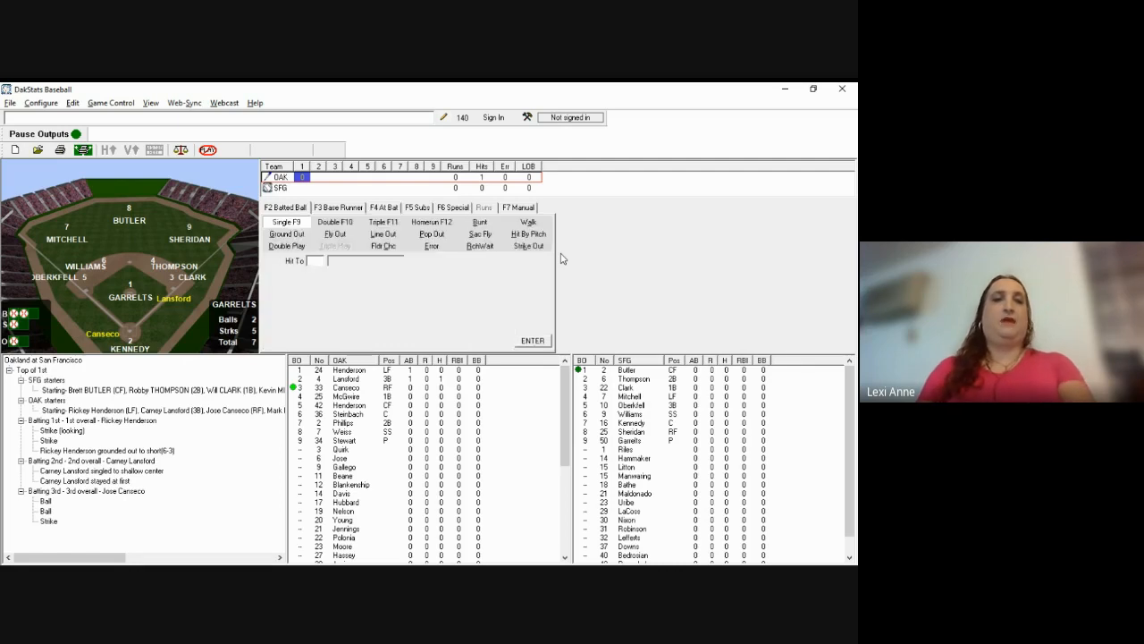
type("56")
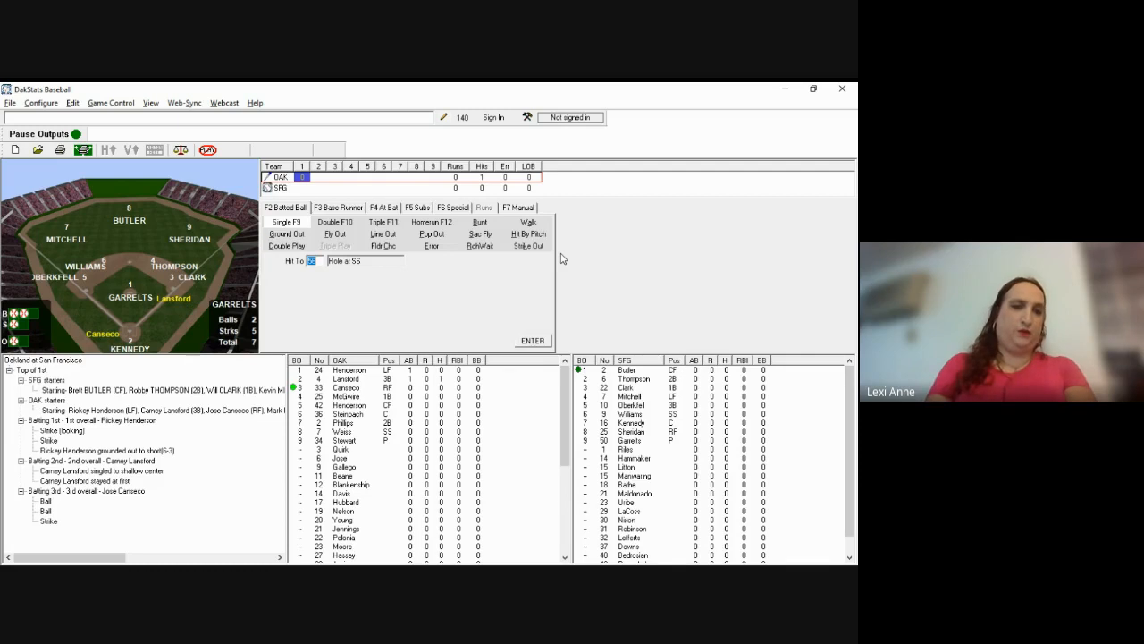
key("Return")
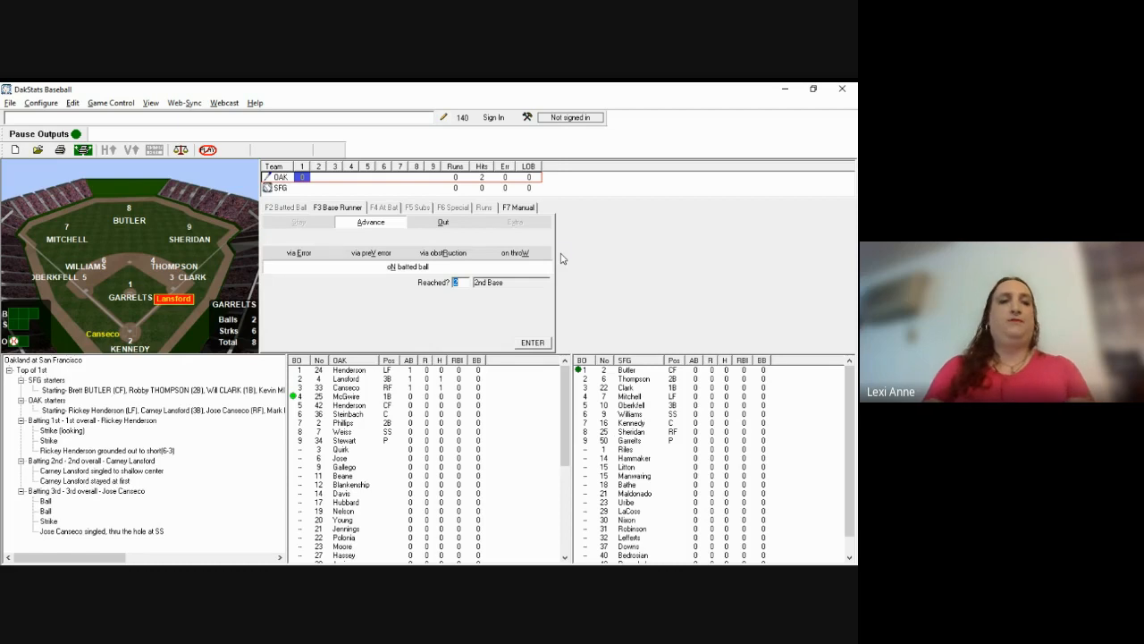
key("Return")
key("Return")
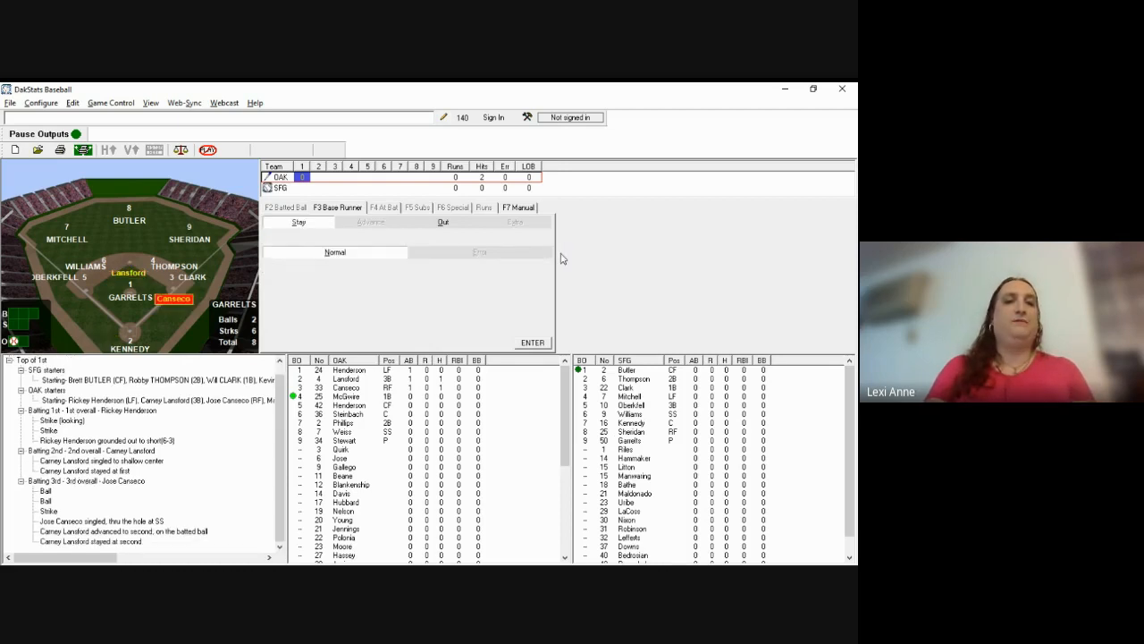
key("Return")
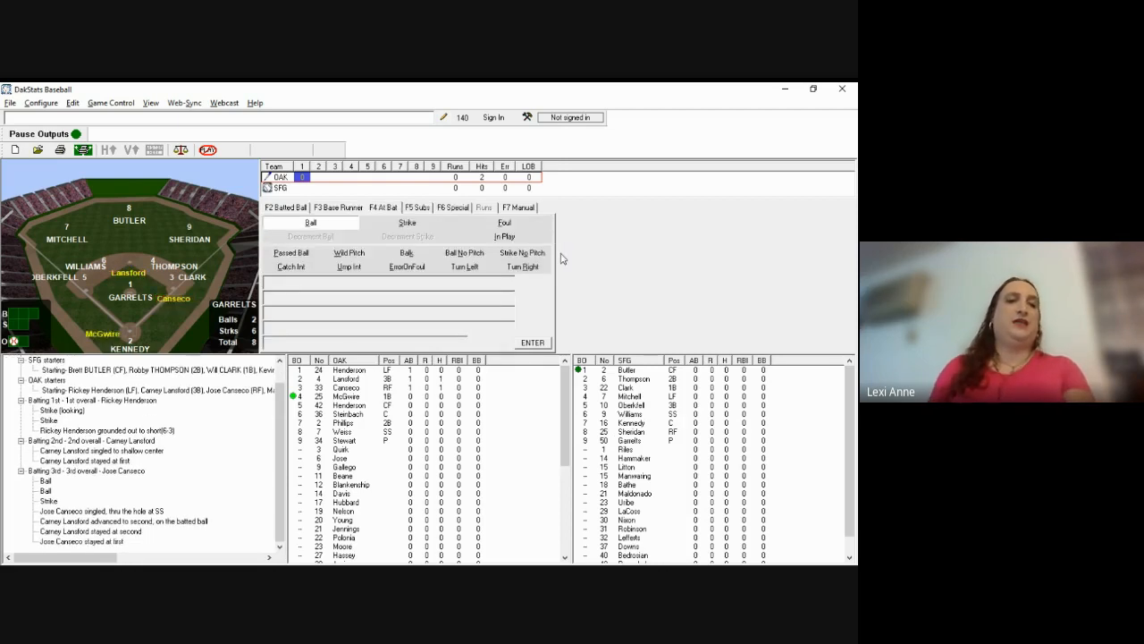
key("alt+Tab")
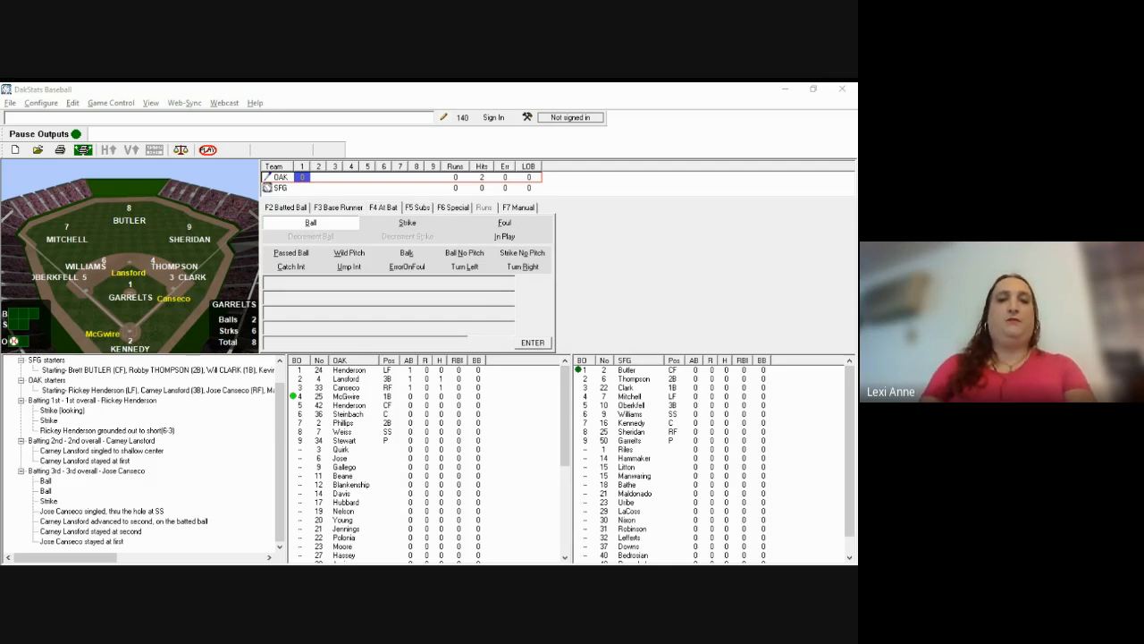
left_click(388, 273)
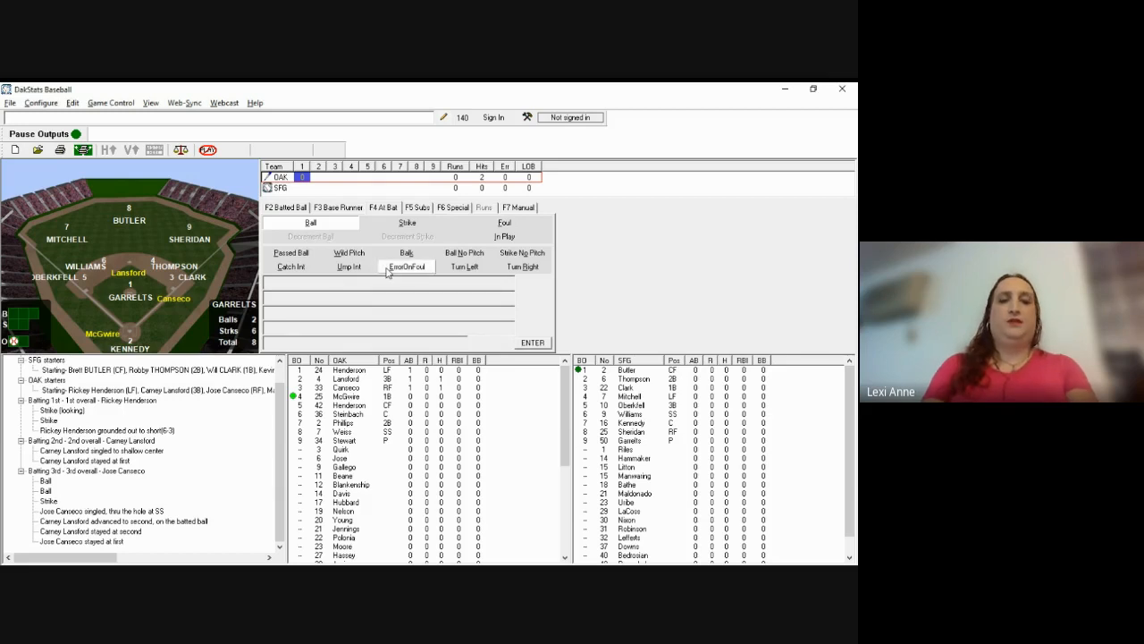
Step: Record two strikes and McGwire's 6-3 groundout, advancing runners to third and second
key("s")
key("Return")
key("s")
key("Return")
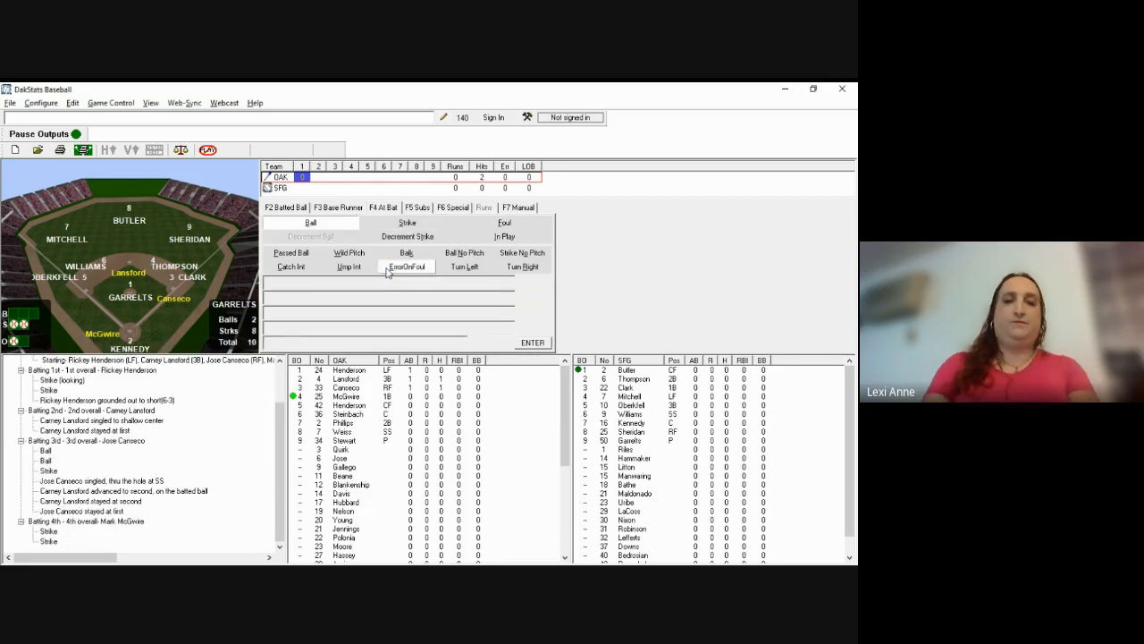
key("F2")
type("g")
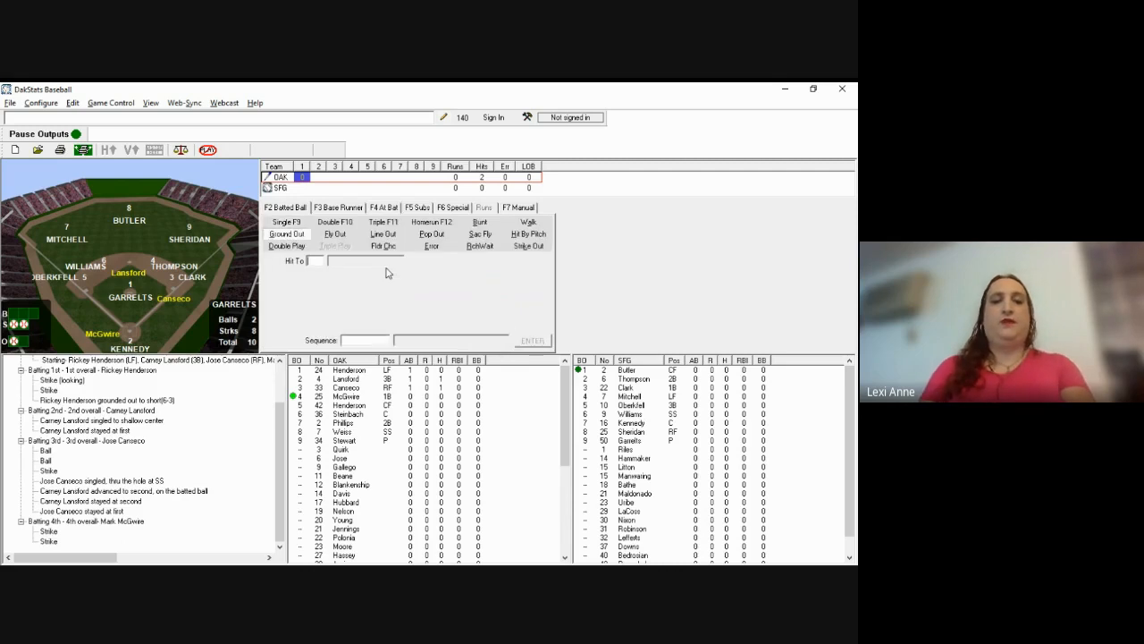
type("6")
key("Tab")
type("63")
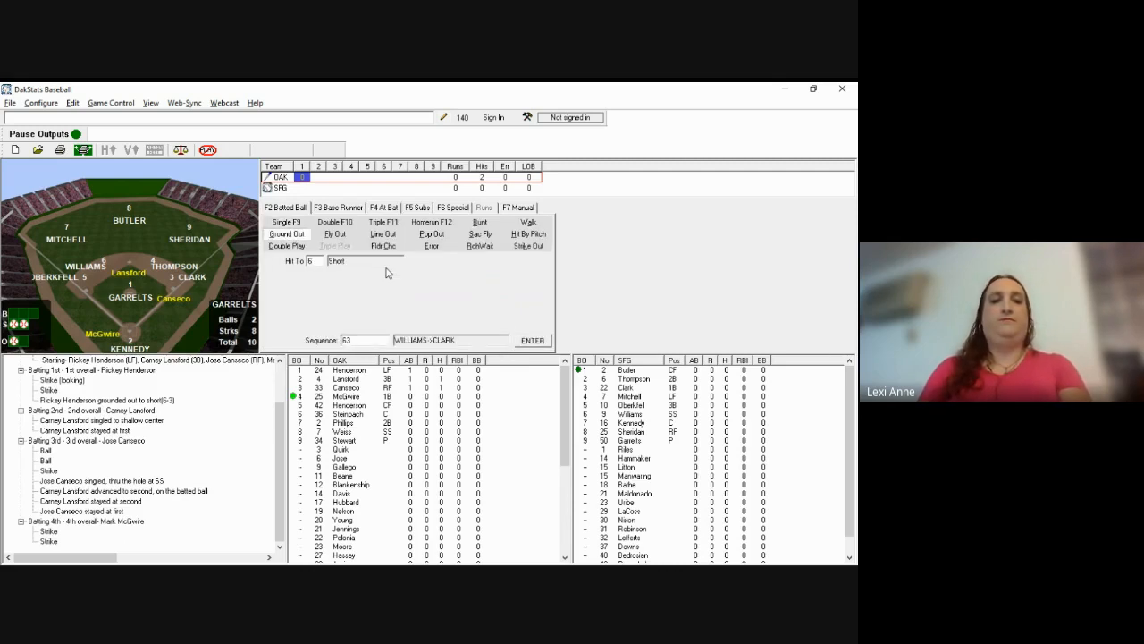
key("Return")
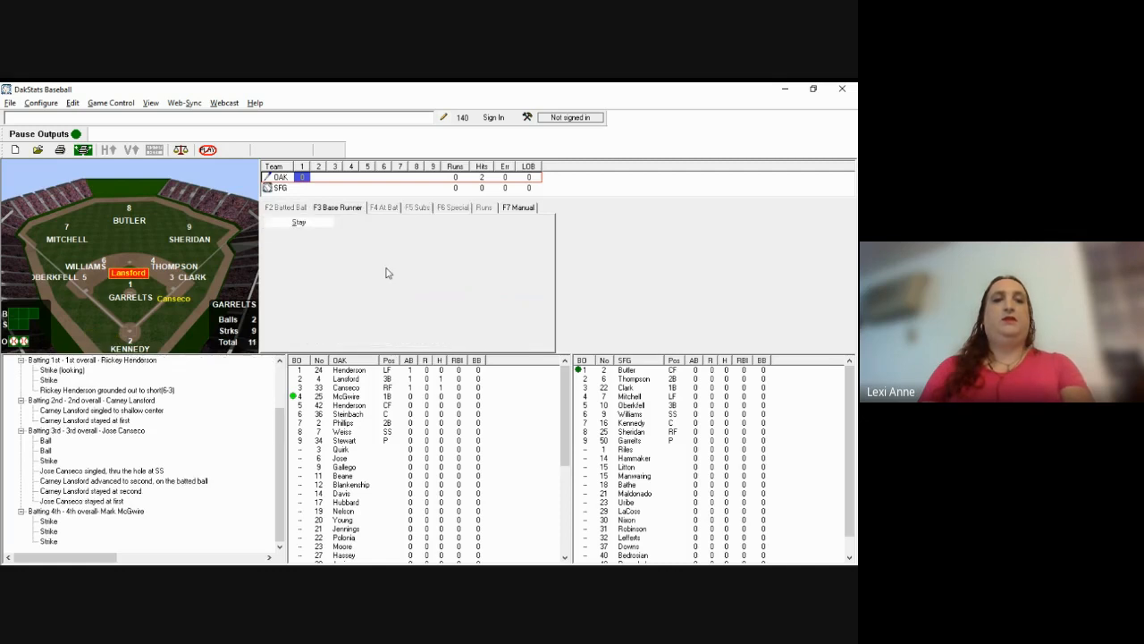
key("Return")
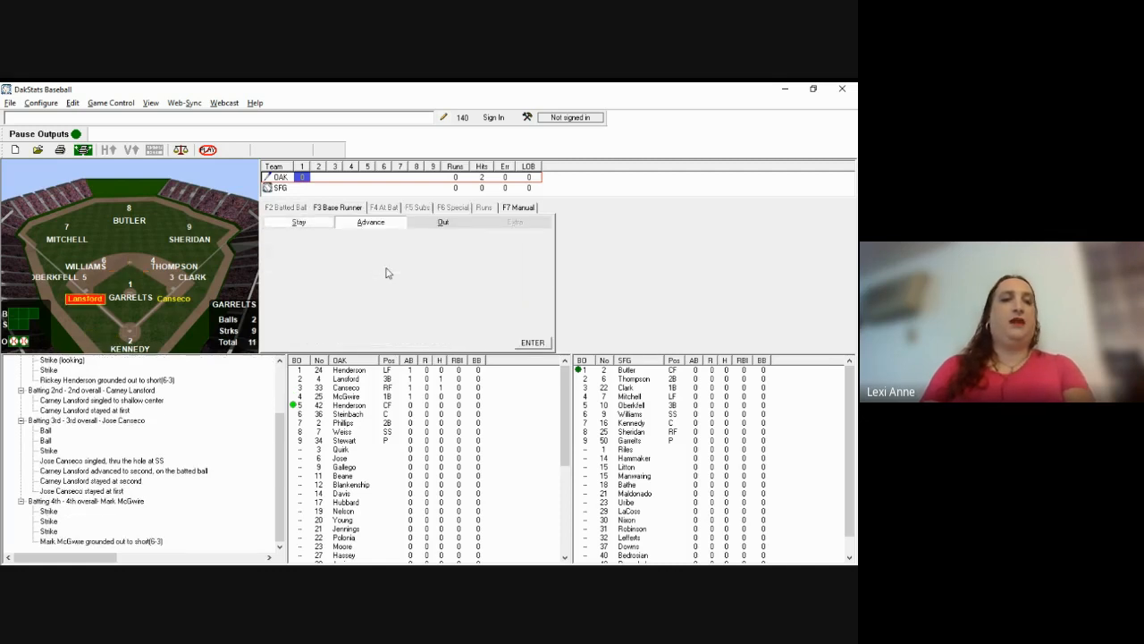
key("a")
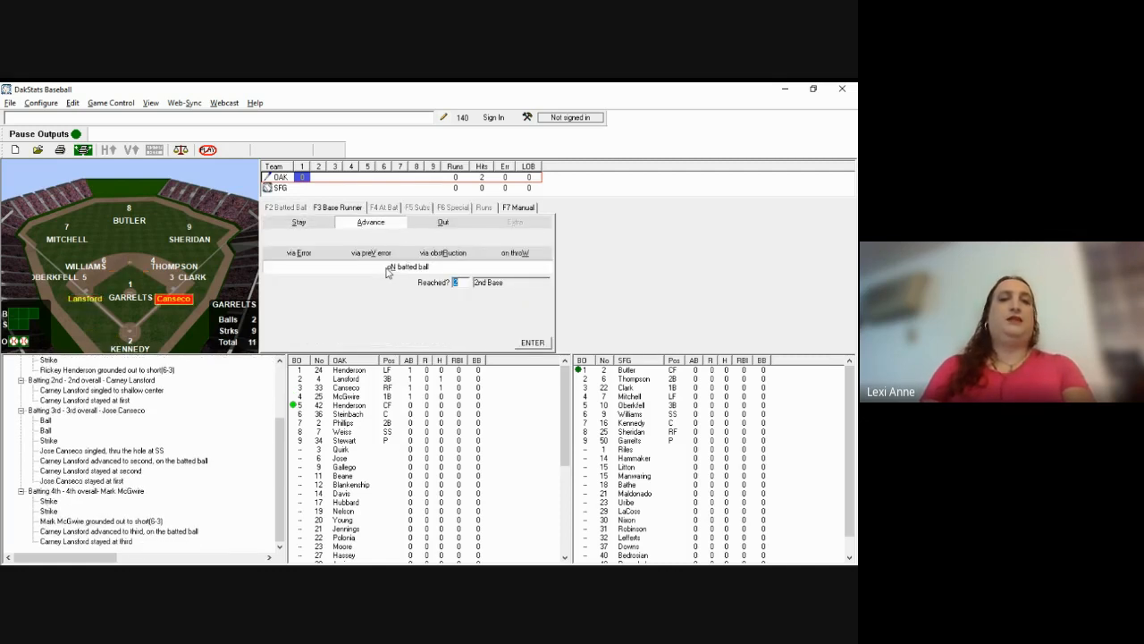
key("Return")
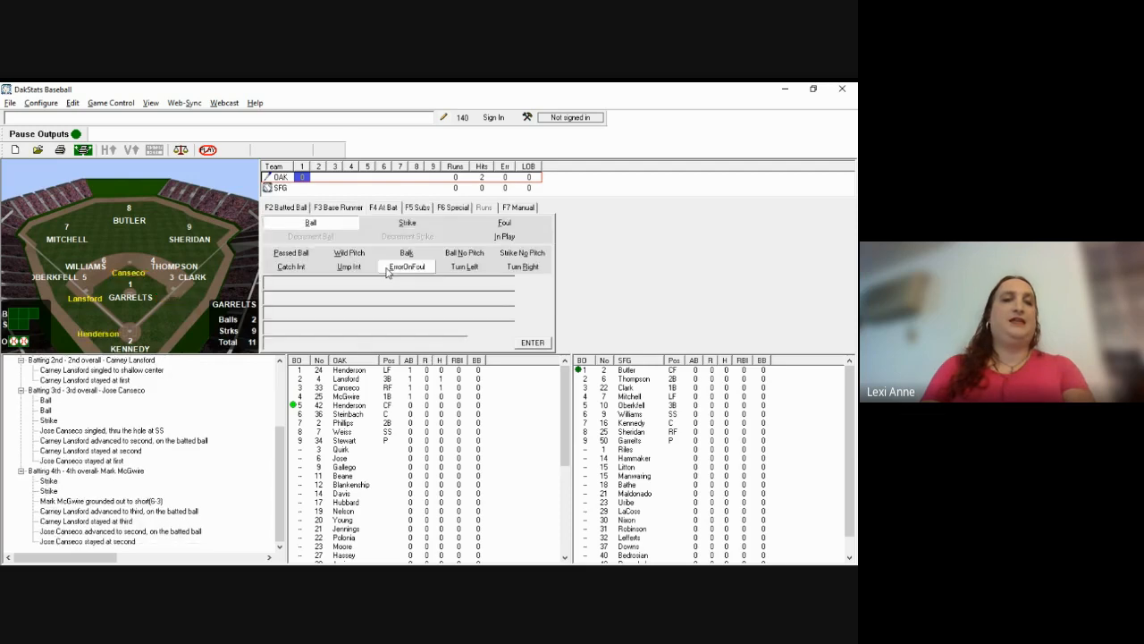
Step: Record ball one to Dave Henderson
key("alt+Tab")
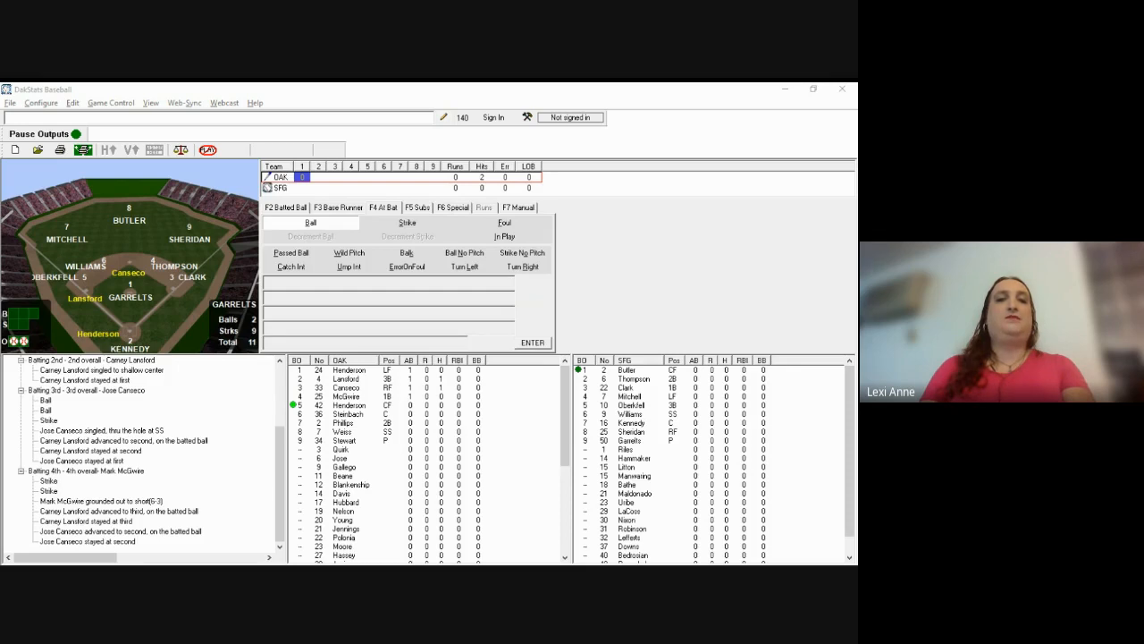
left_click(432, 287)
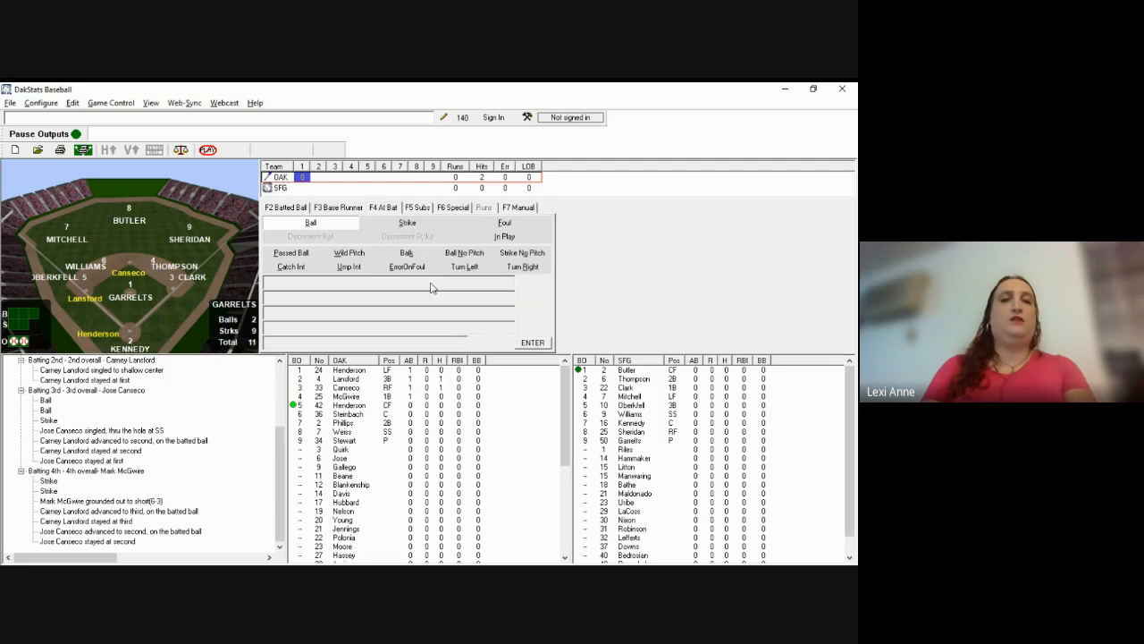
key("b")
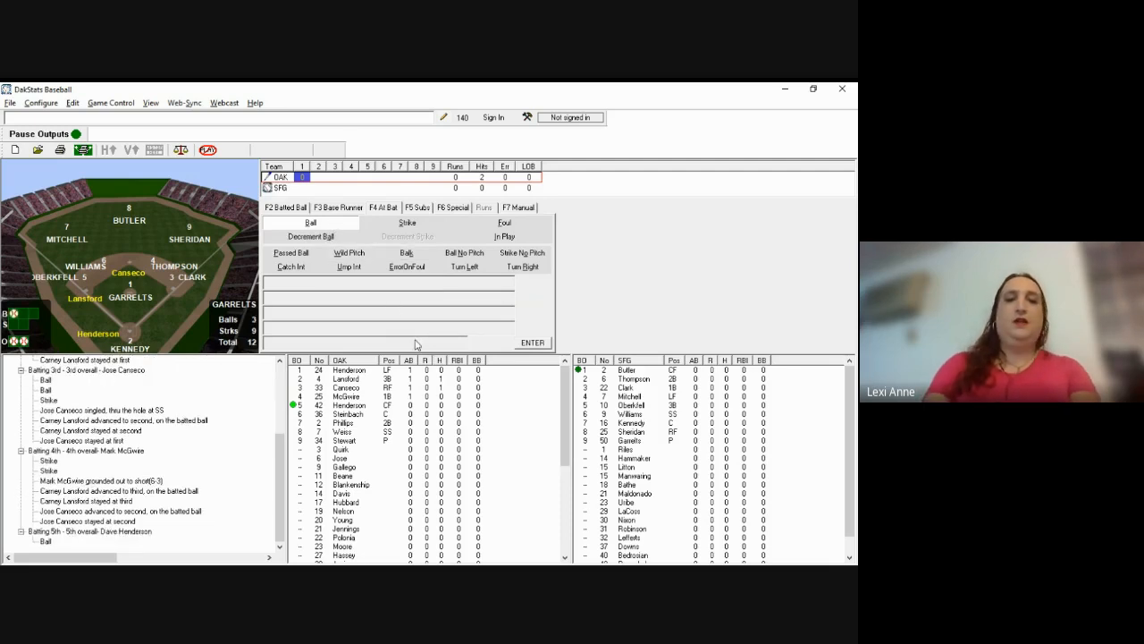
Step: Record Dave Henderson's double to deep right (9D), scoring Lansford and Canseco, Henderson holding second
key("F2")
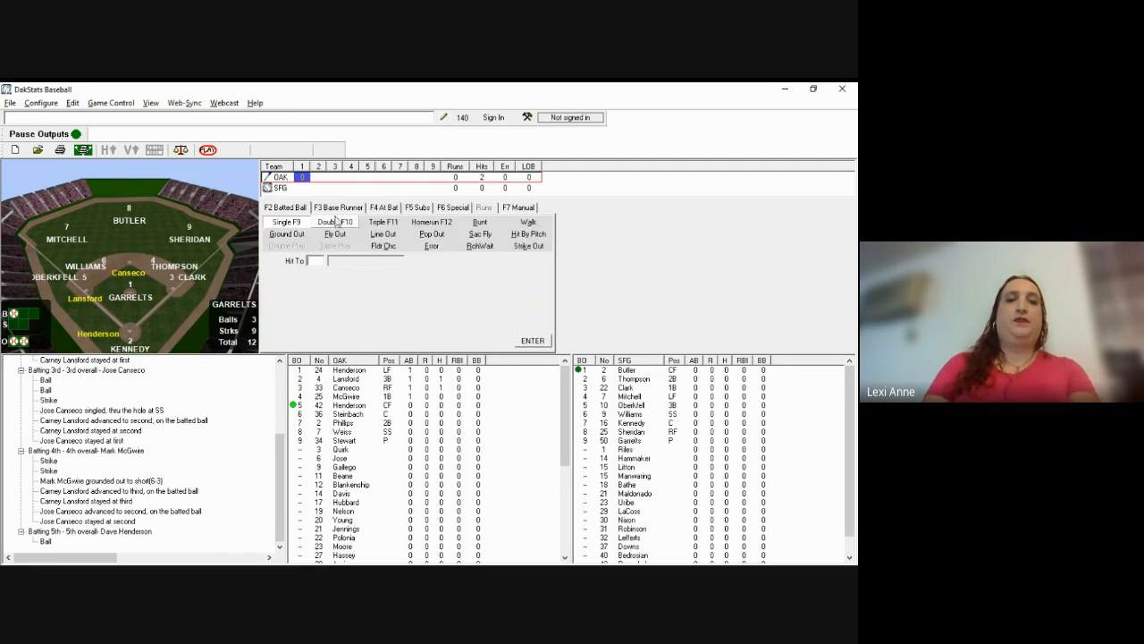
left_click(337, 224)
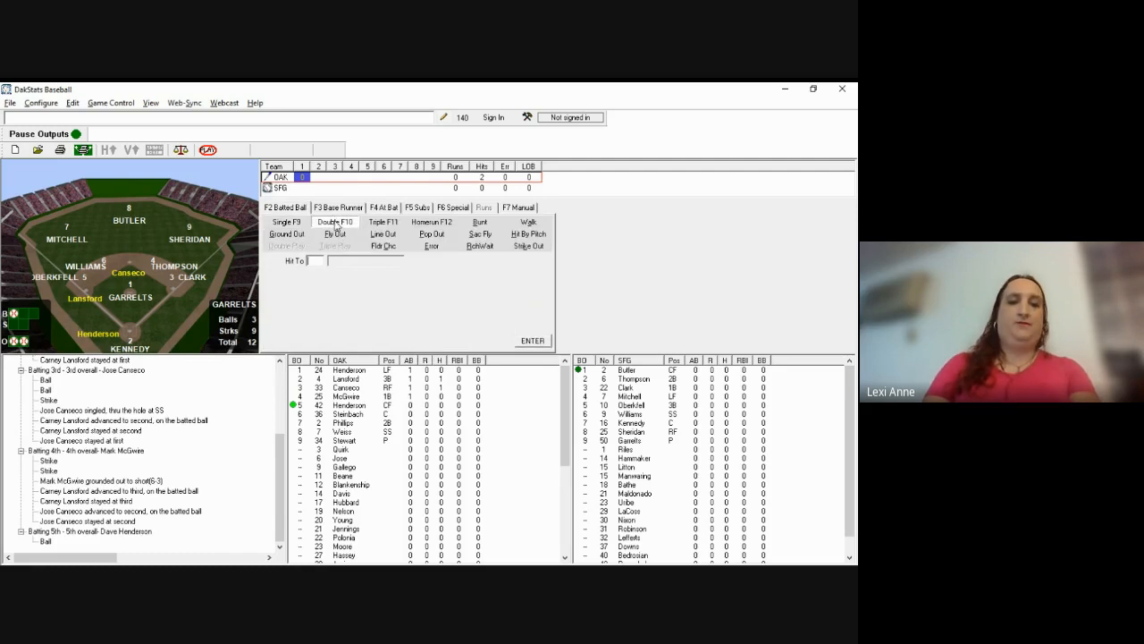
type("9D")
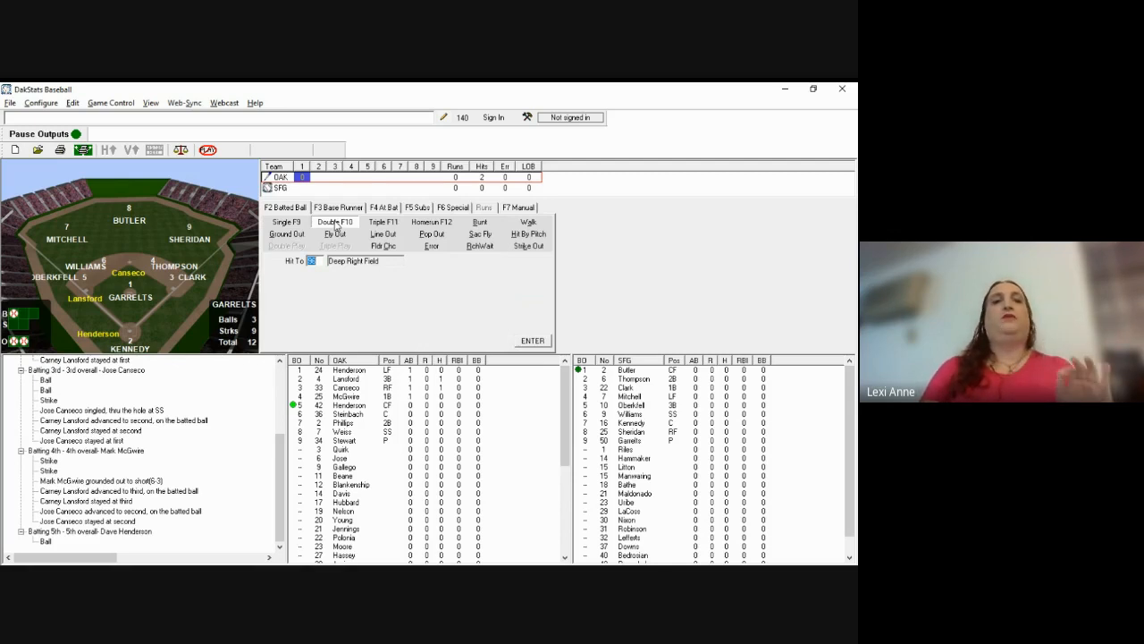
key("Return")
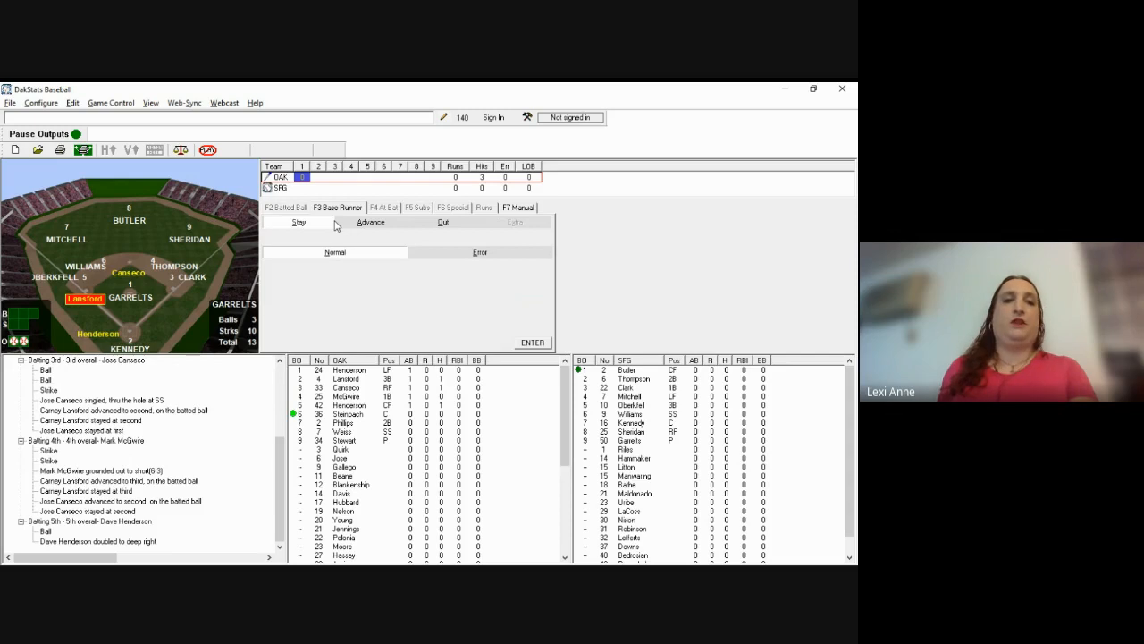
left_click(337, 224)
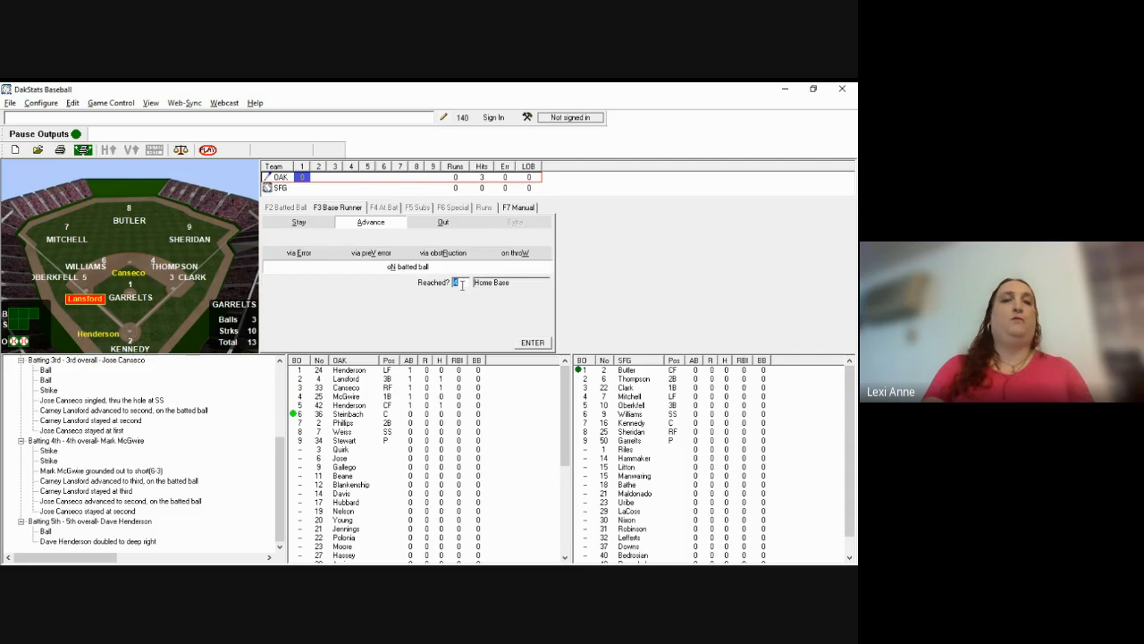
key("Return")
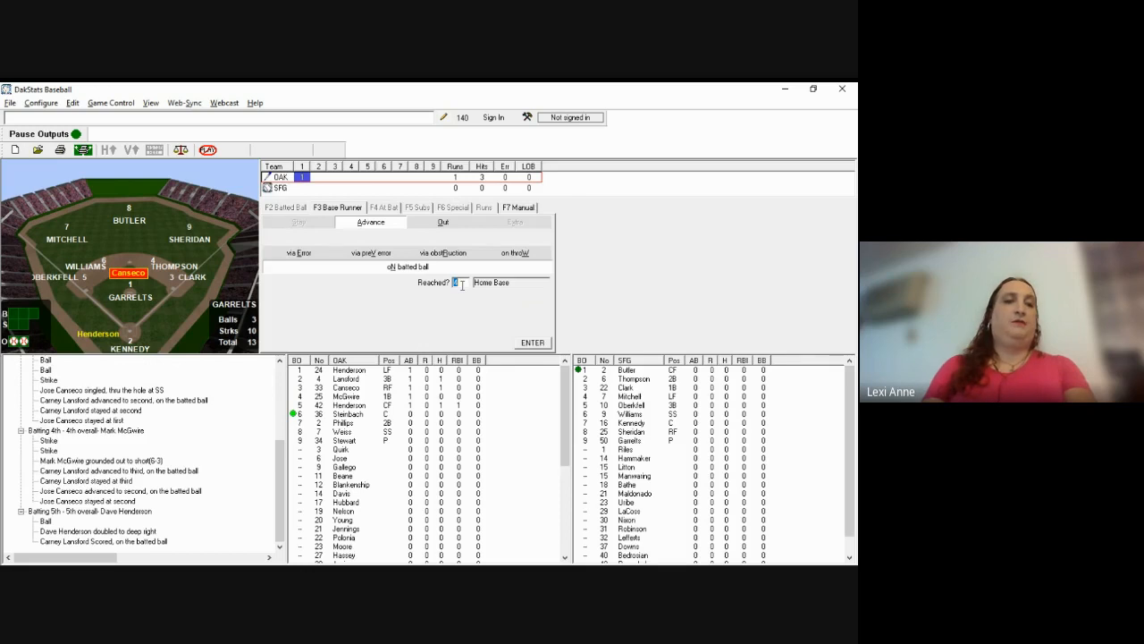
key("Return")
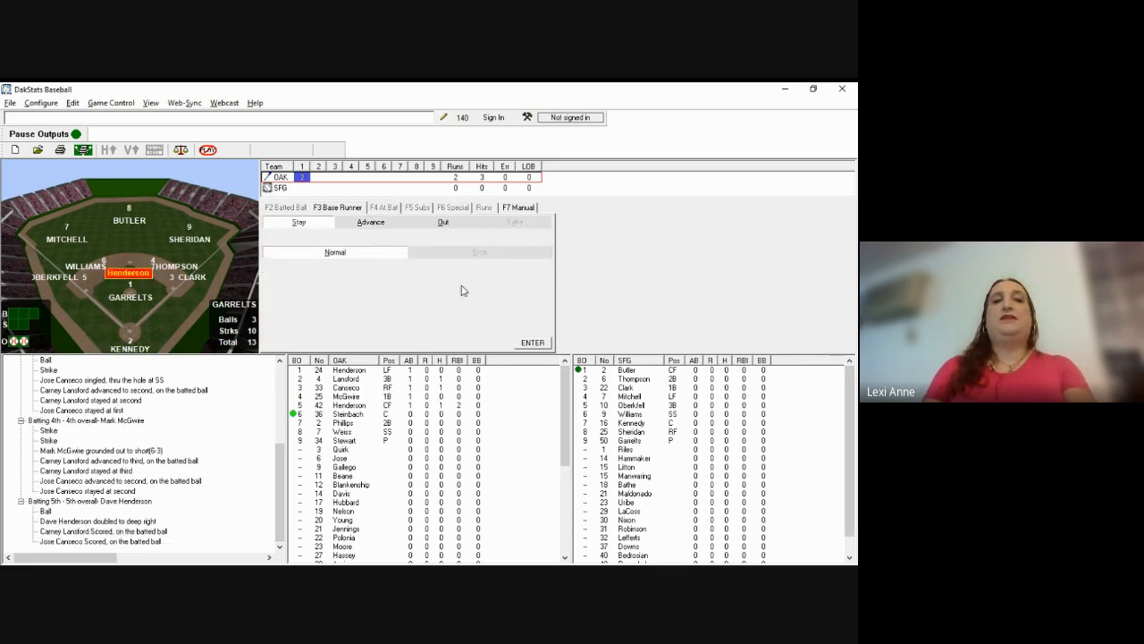
key("Return")
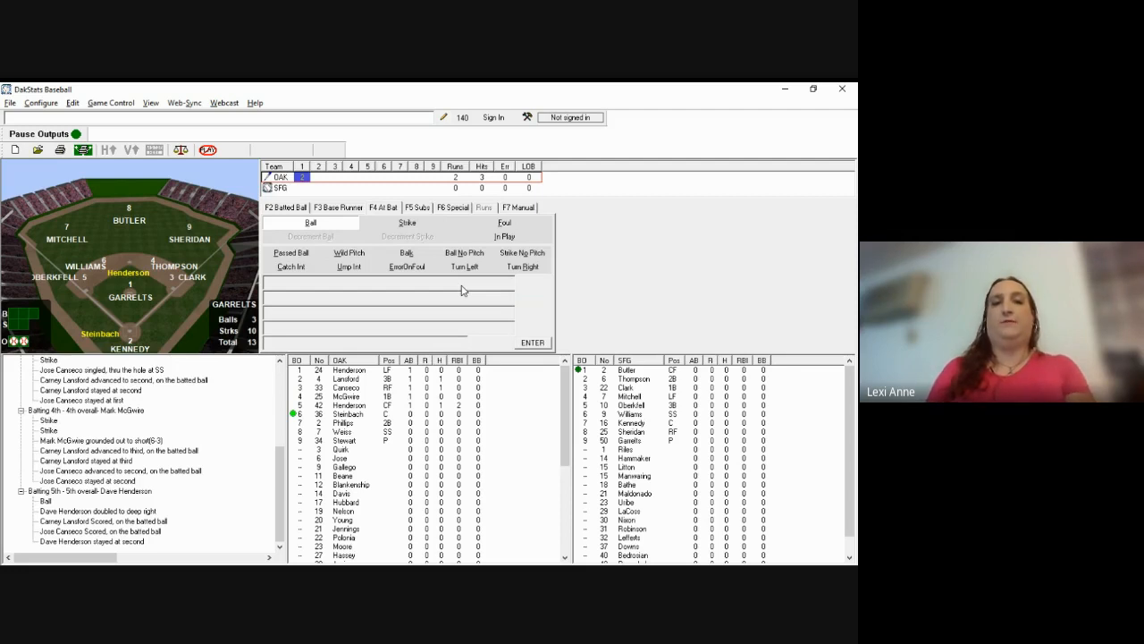
key("alt+Tab")
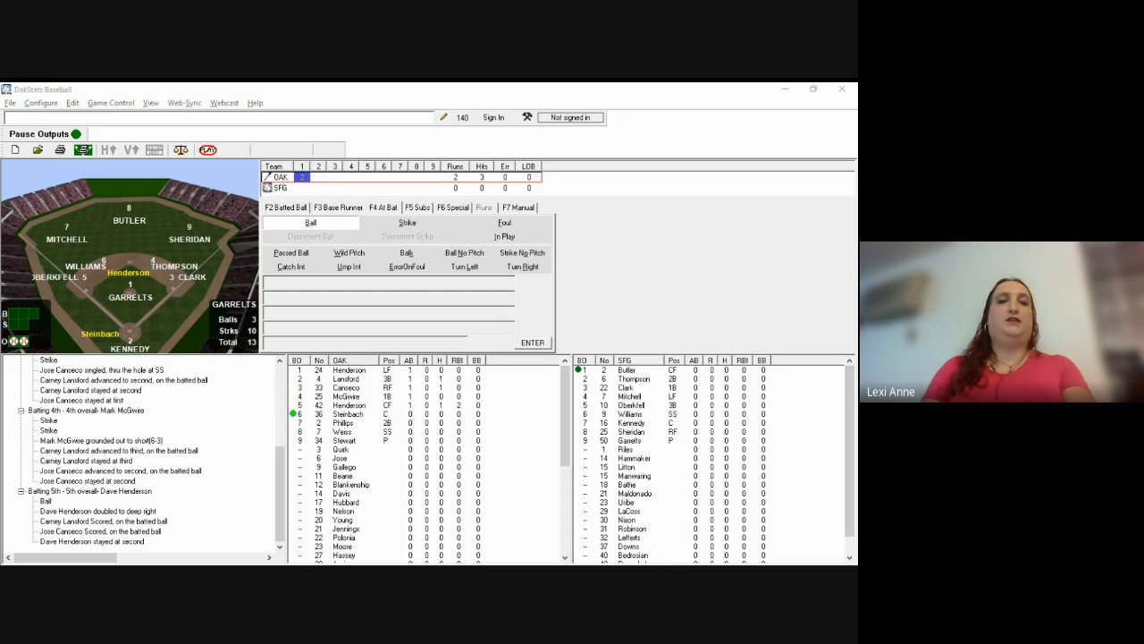
Step: Log Steinbach's two balls and two strikes, then his 5-3 groundout through the hole at short (Hit To 56)
left_click(511, 301)
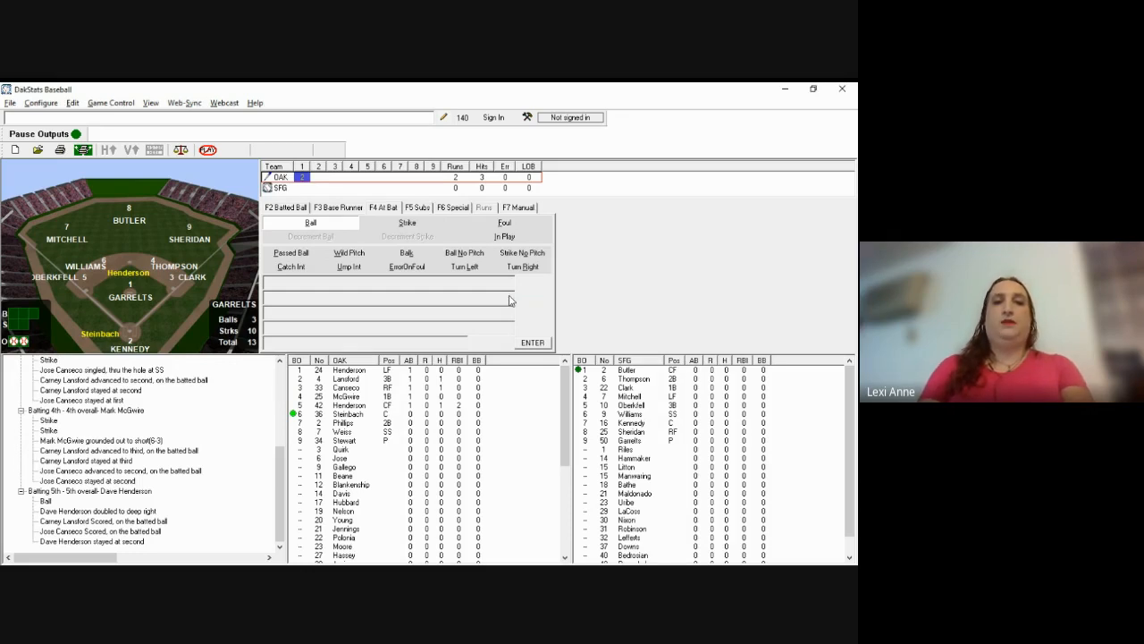
key("b")
key("b")
key("s")
key("s")
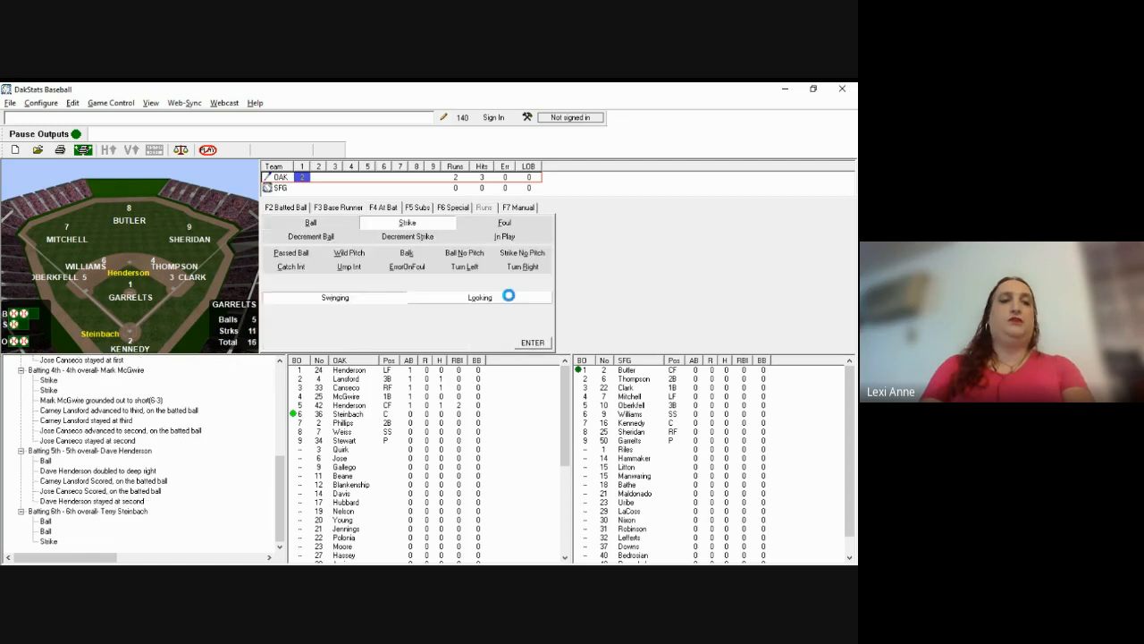
key("F2")
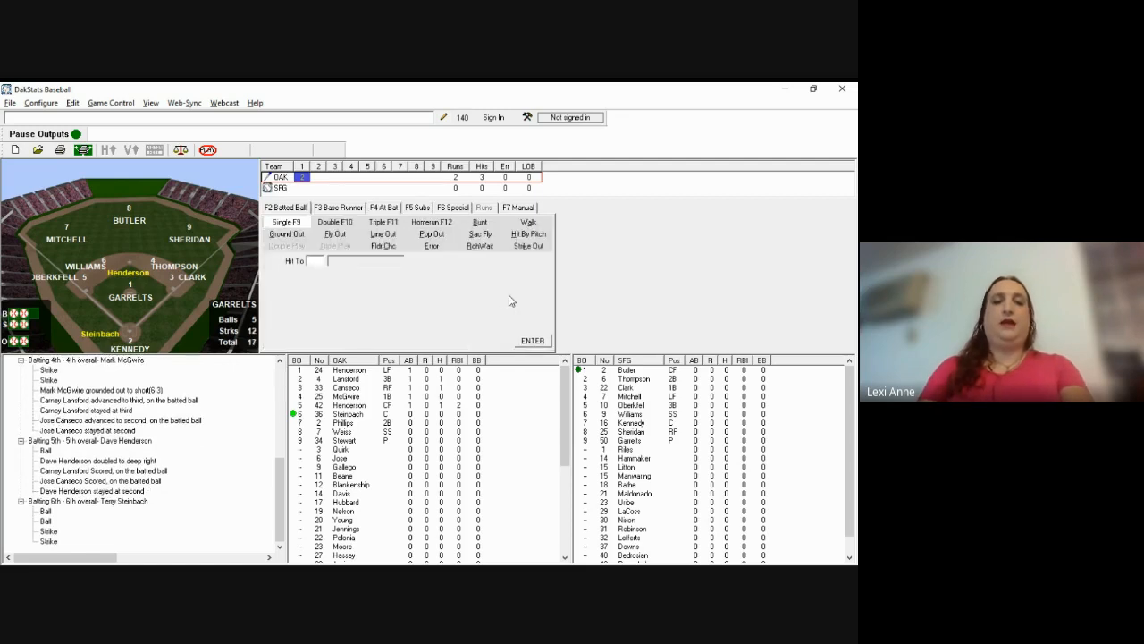
type("g")
type("56")
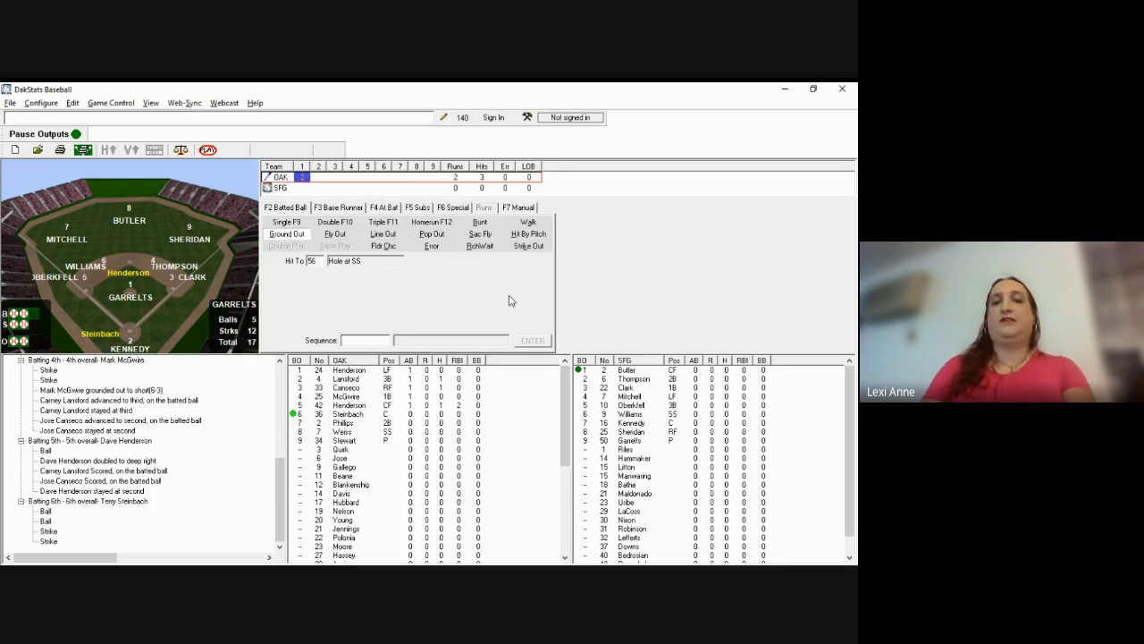
type("53")
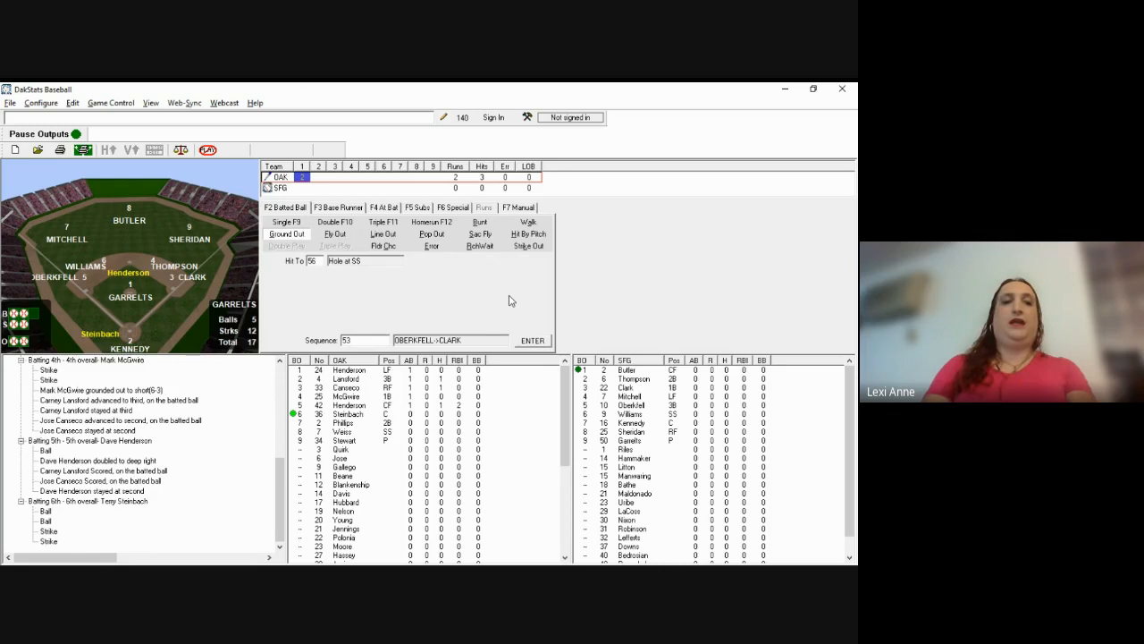
key("Return")
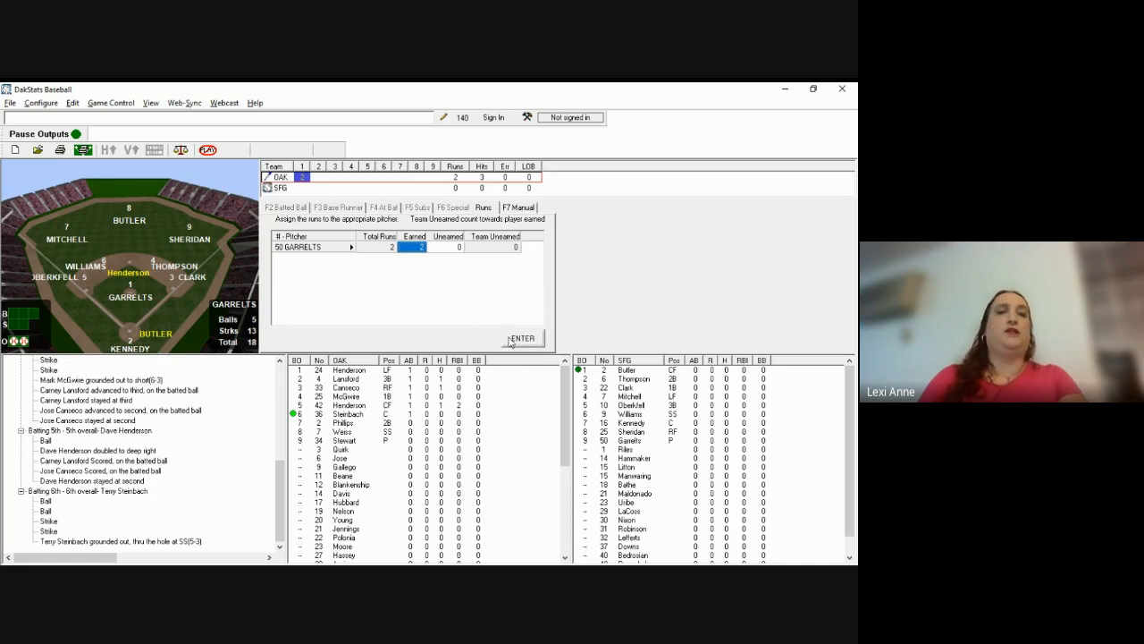
Step: Keep both runs earned against Garrelts and end the top of the 1st with Oakland up 2-0
left_click(522, 339)
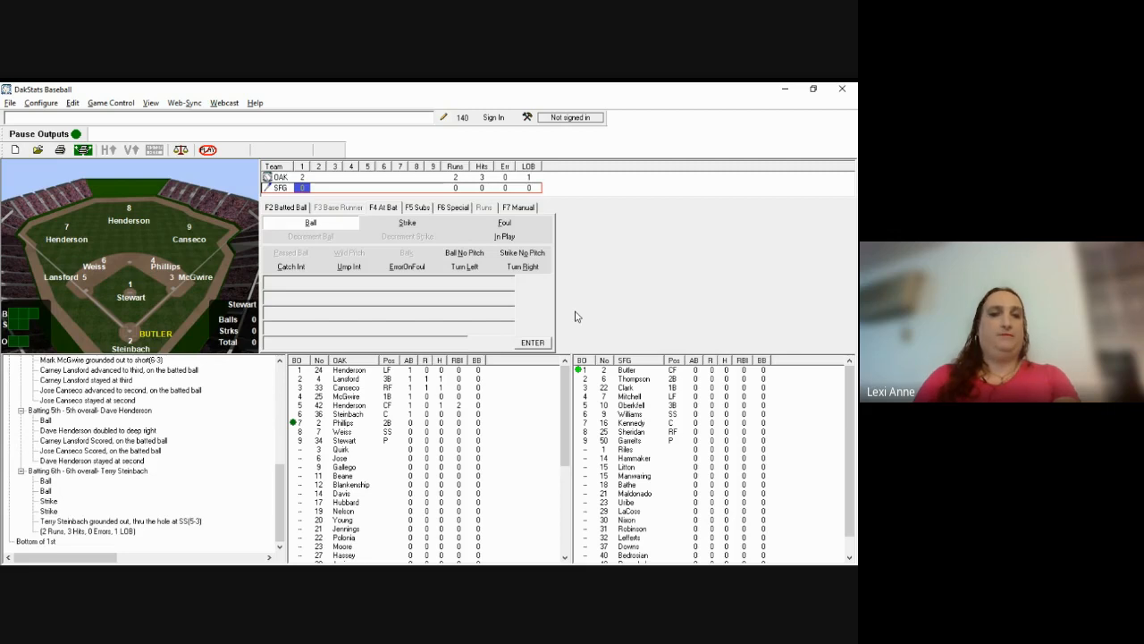
left_click(577, 316)
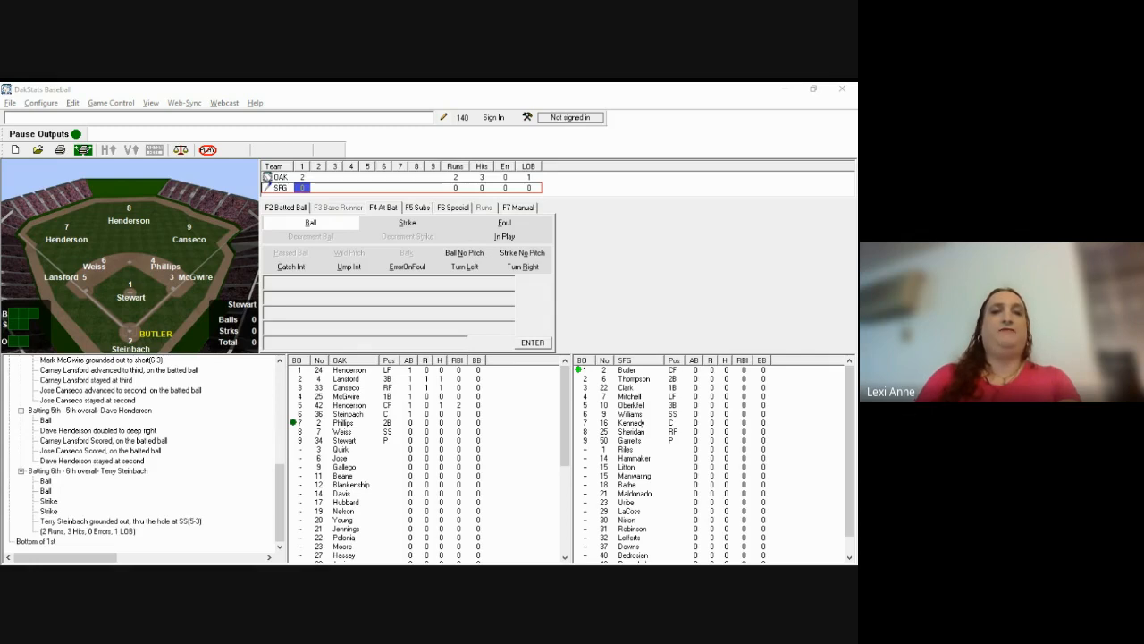
Step: Record Butler's two balls and a strike, then his fly out to left field (Hit To 7)
left_click(255, 204)
key("b")
key("b")
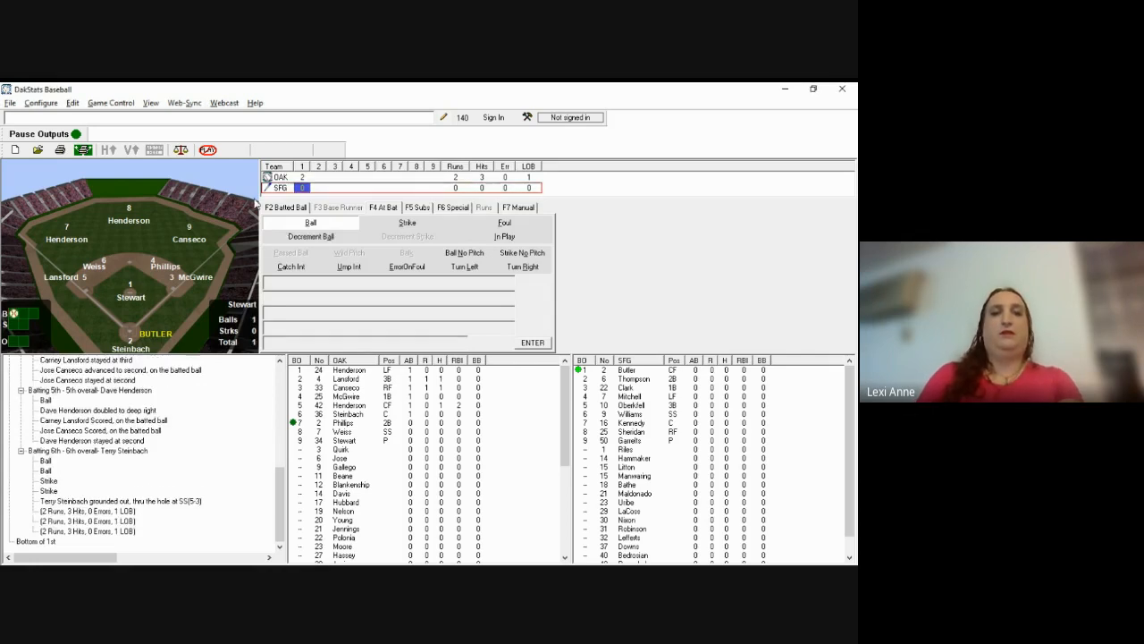
key("s")
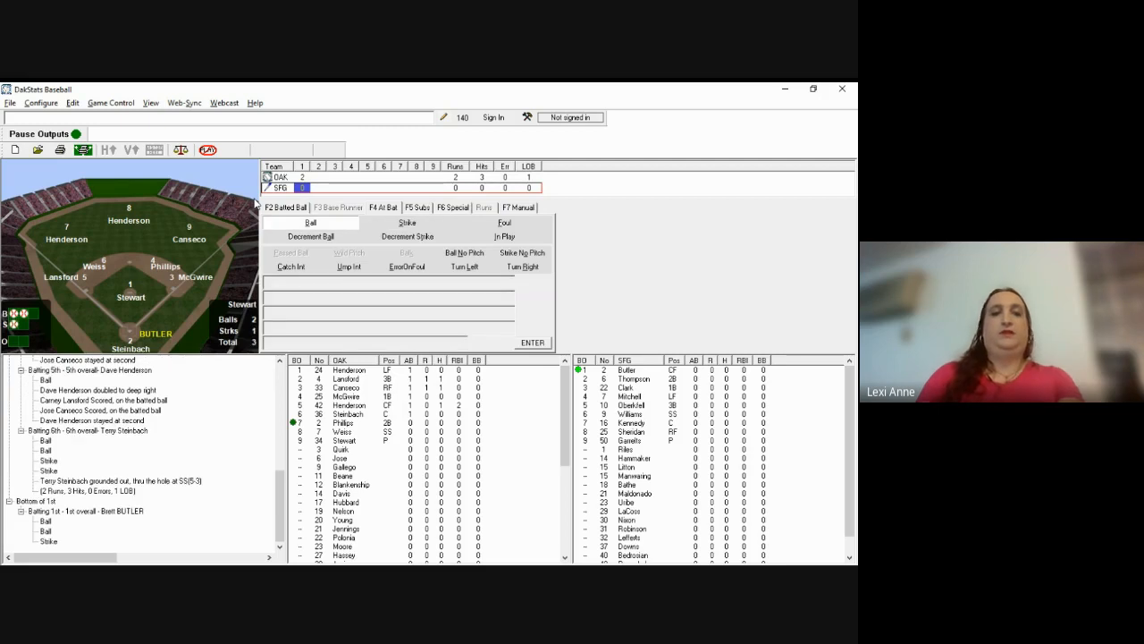
key("F2")
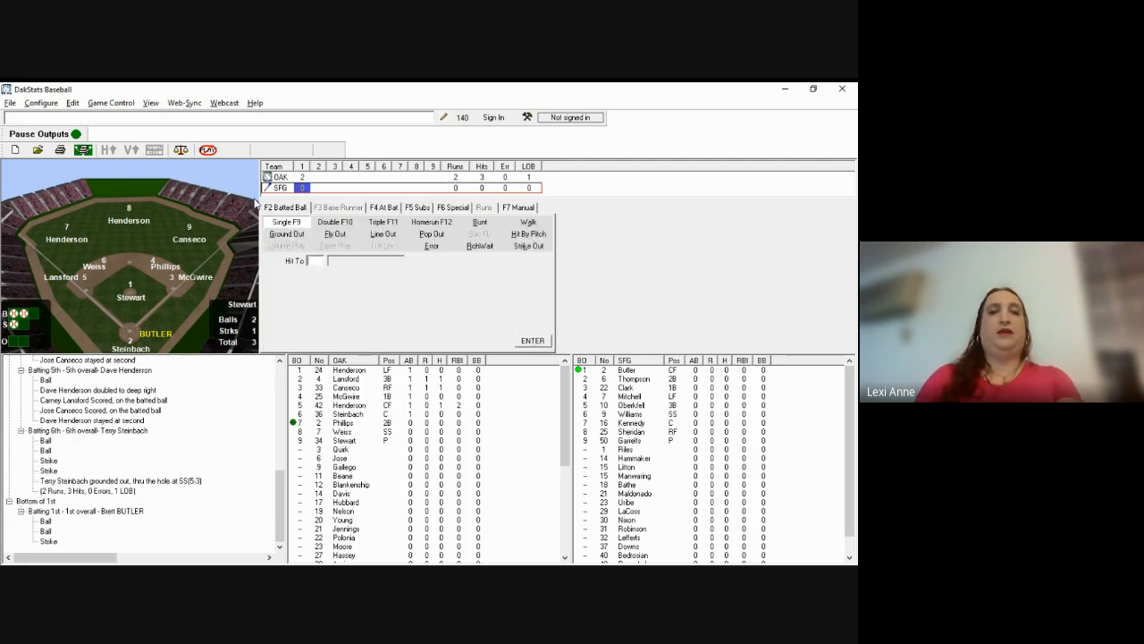
key("f")
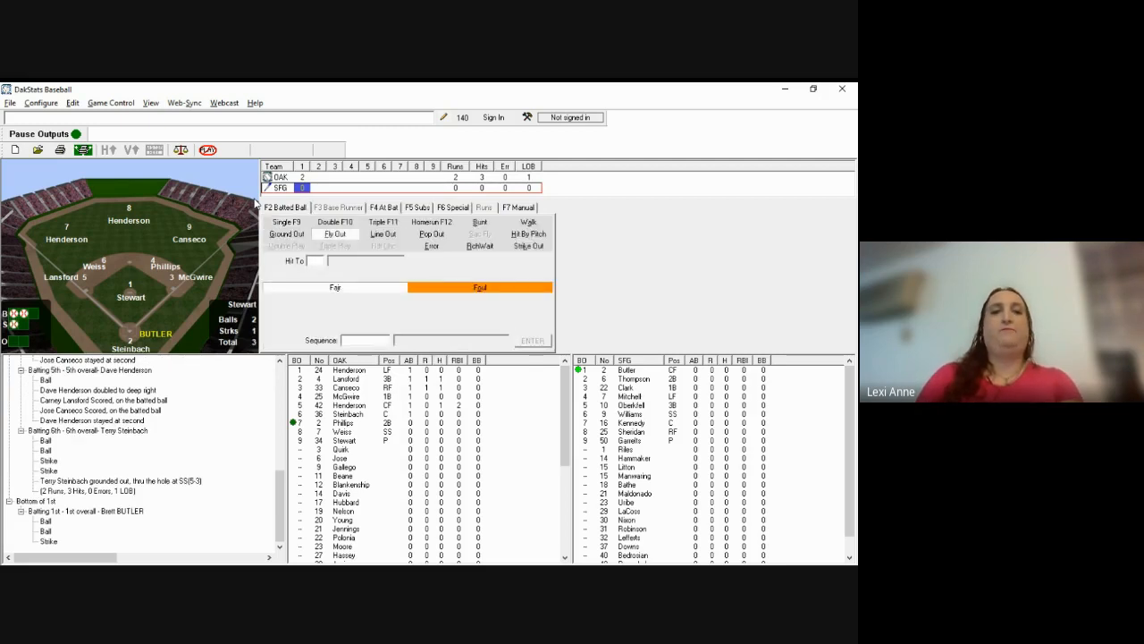
type("7")
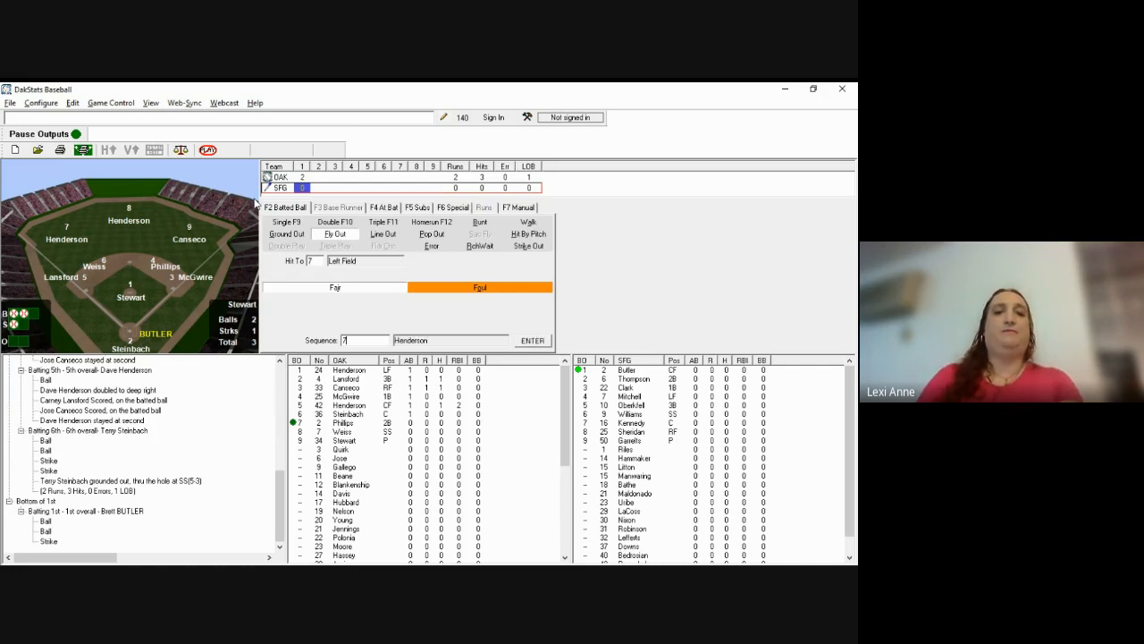
key("Return")
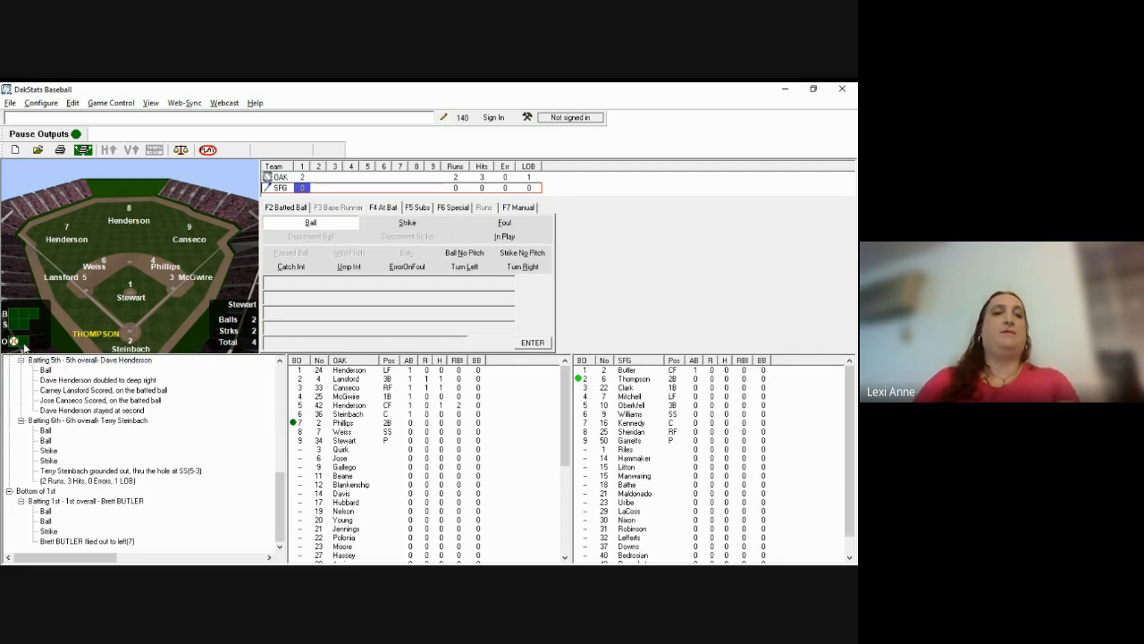
key("alt+Tab")
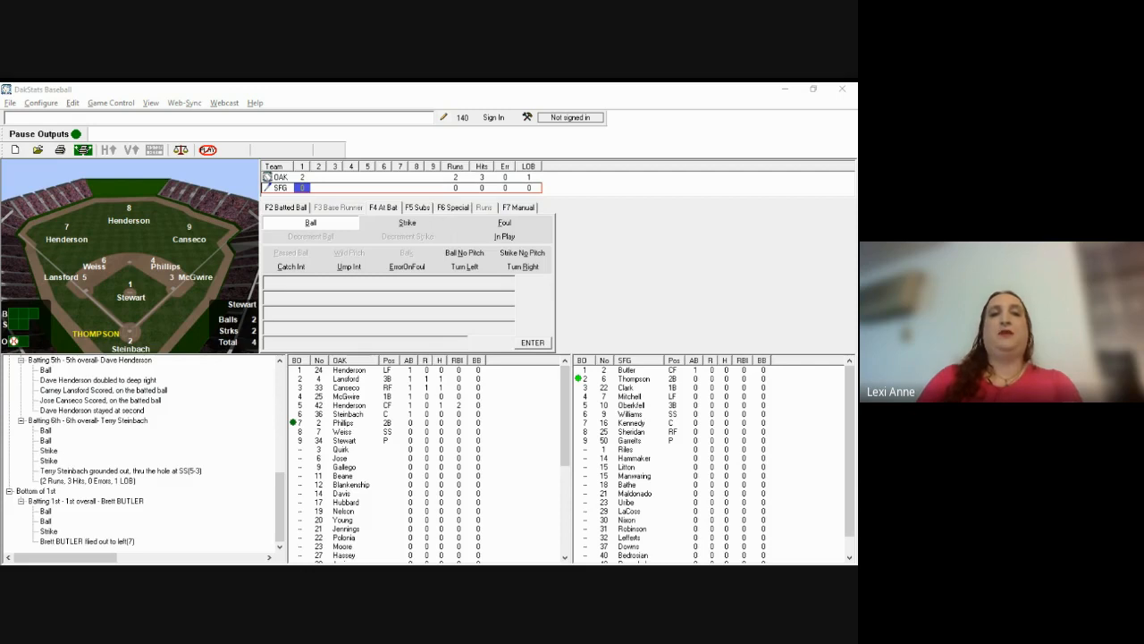
Step: Record a ball and the first two strikes to Robby Thompson
left_click(304, 230)
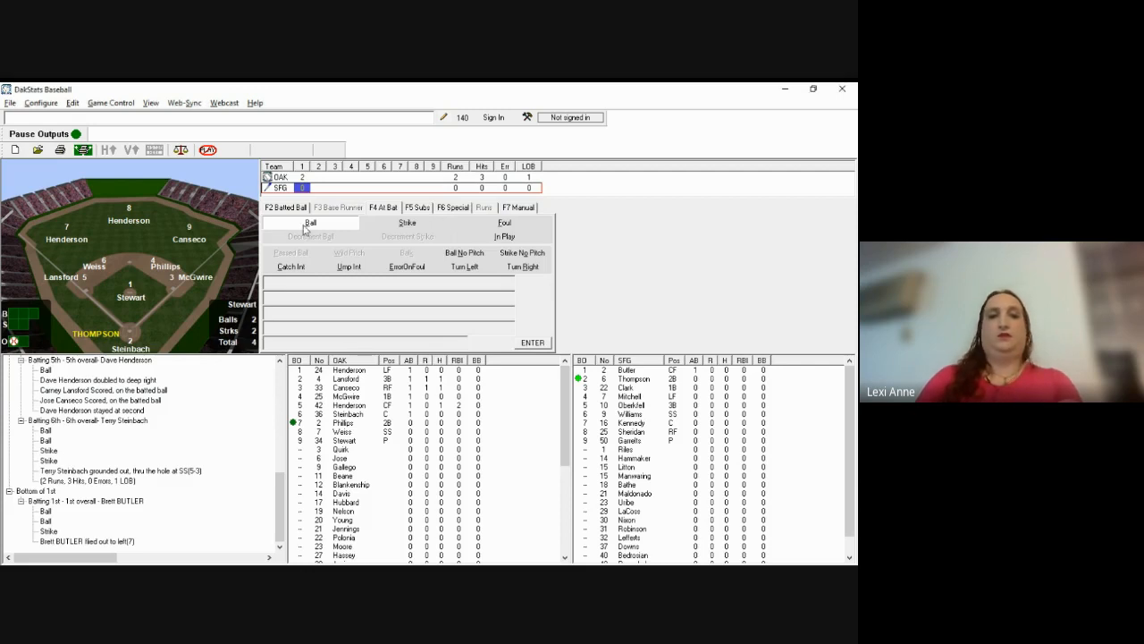
left_click(305, 228)
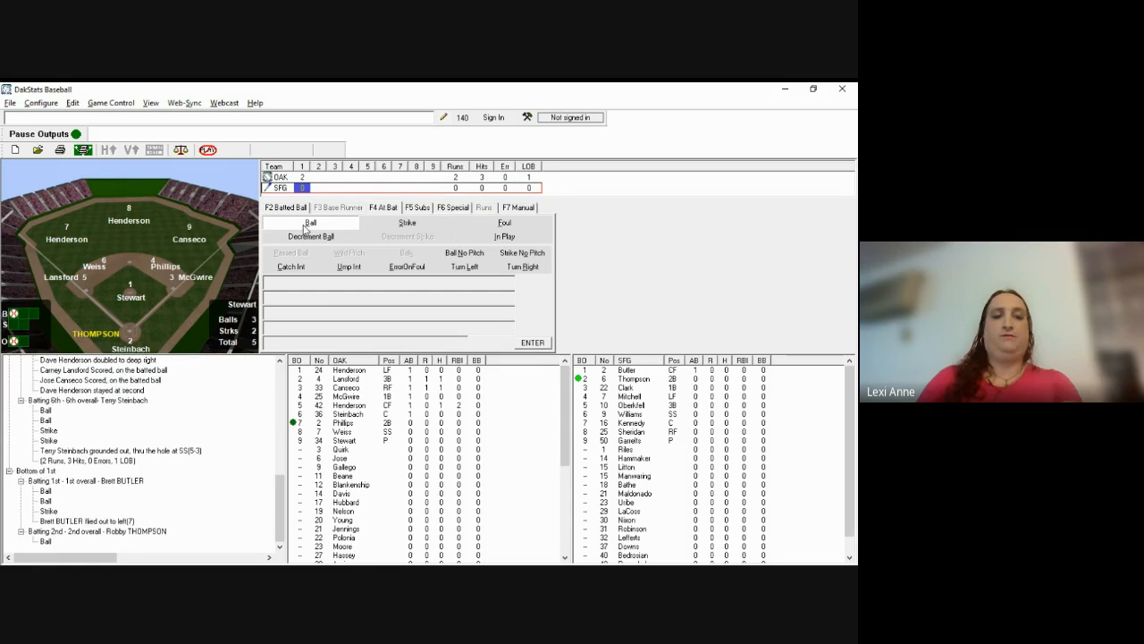
key("s")
key("l")
key("s")
key("l")
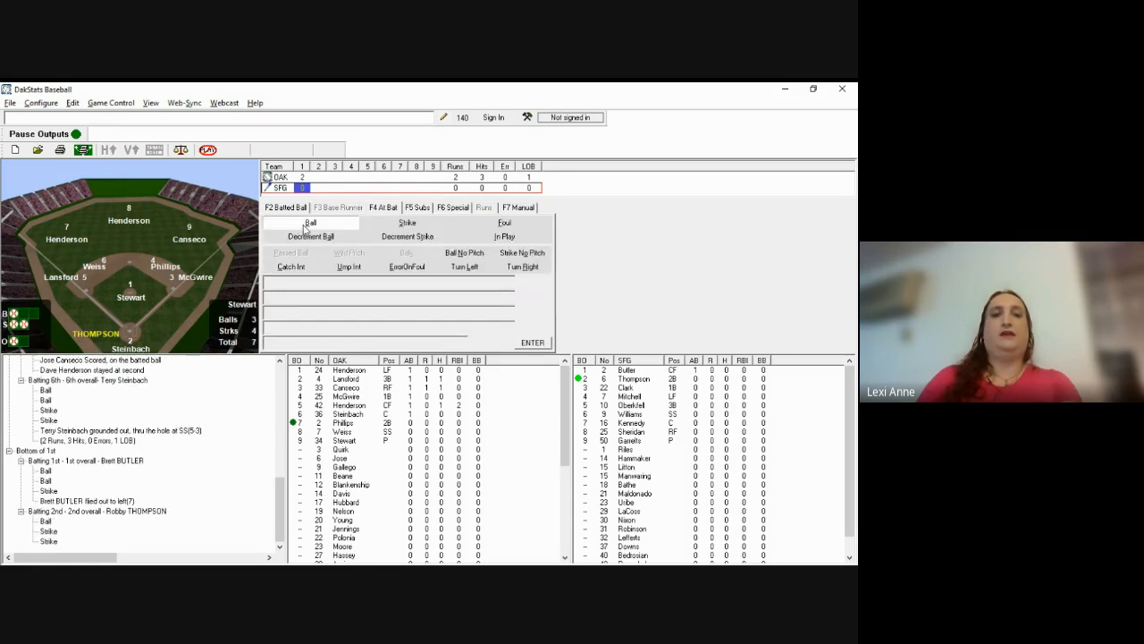
Step: Enter Thompson's third strike, settling it as called looking
key("s")
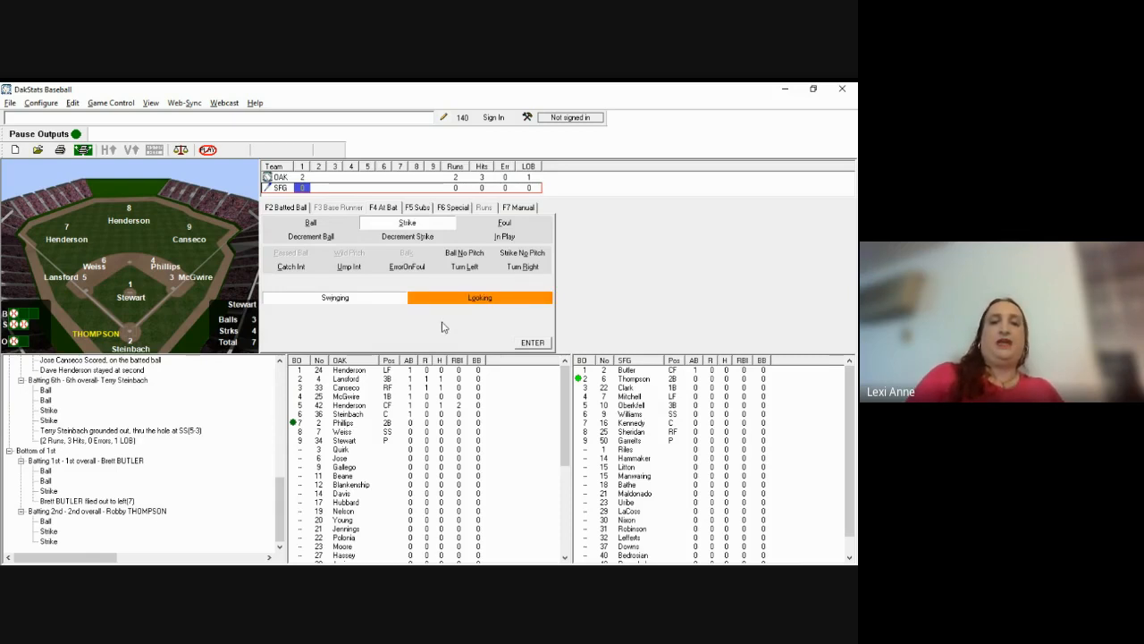
key("w")
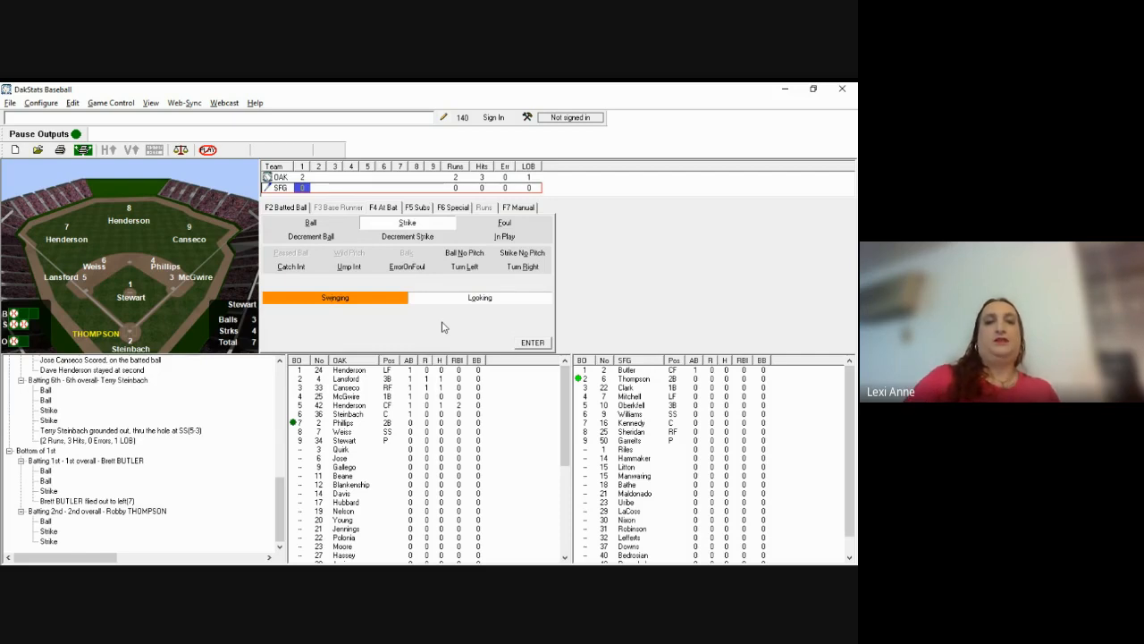
left_click(327, 304)
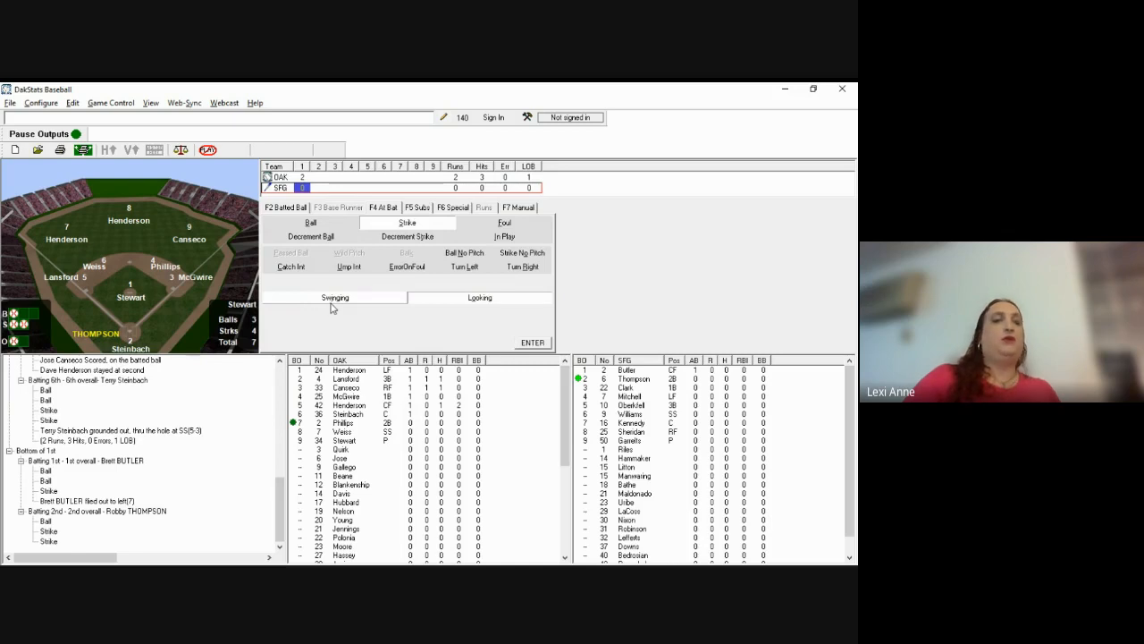
left_click(331, 302)
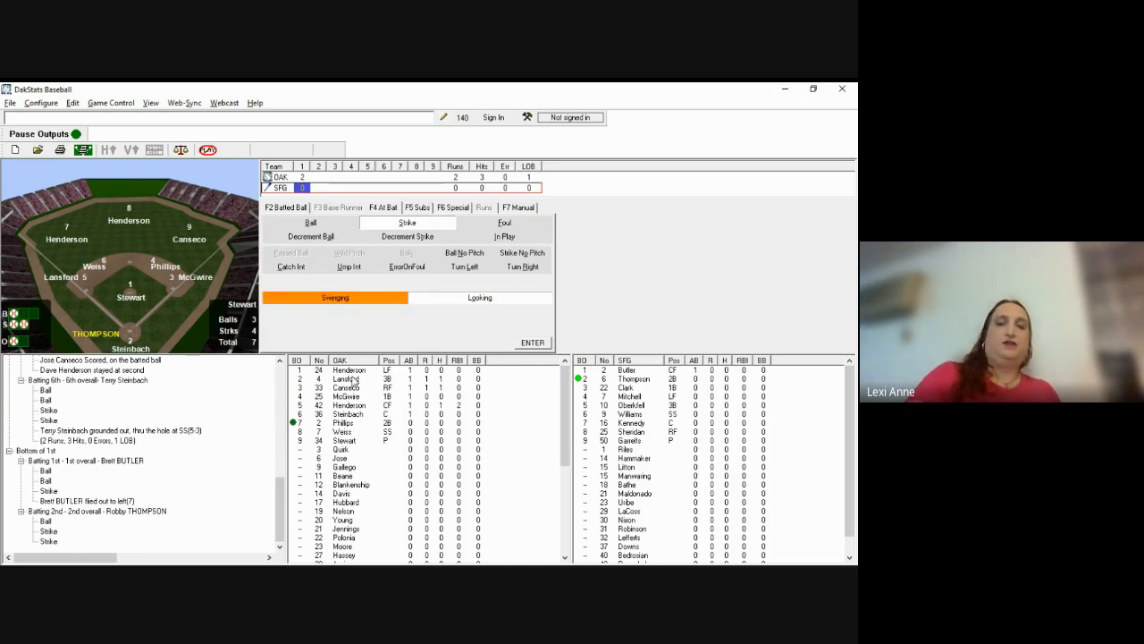
key("o")
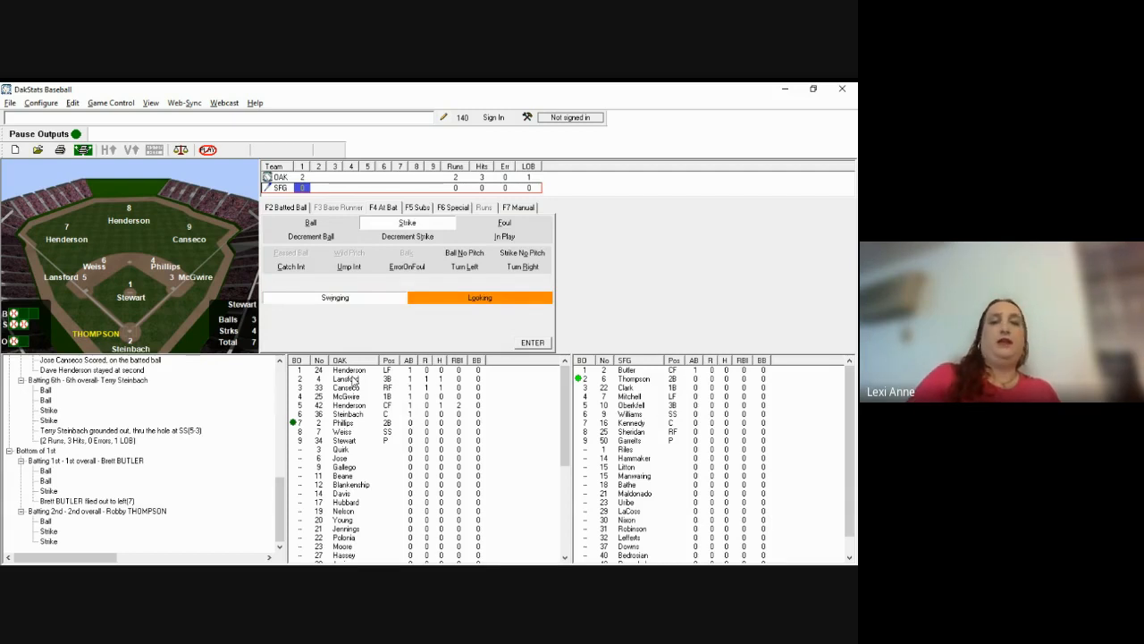
key("w")
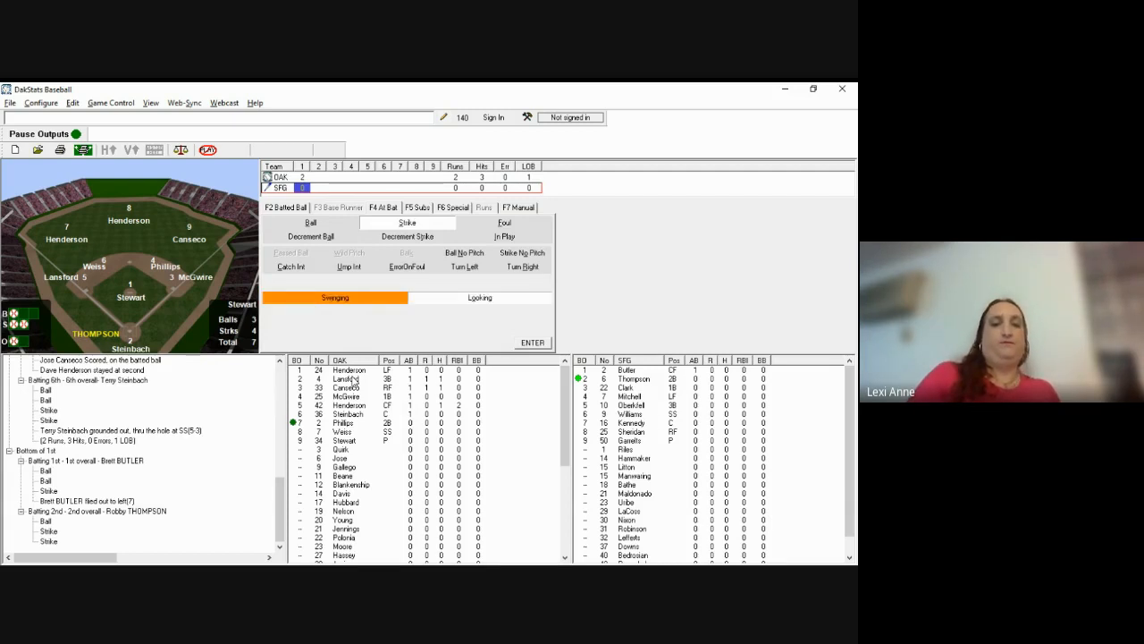
key("o")
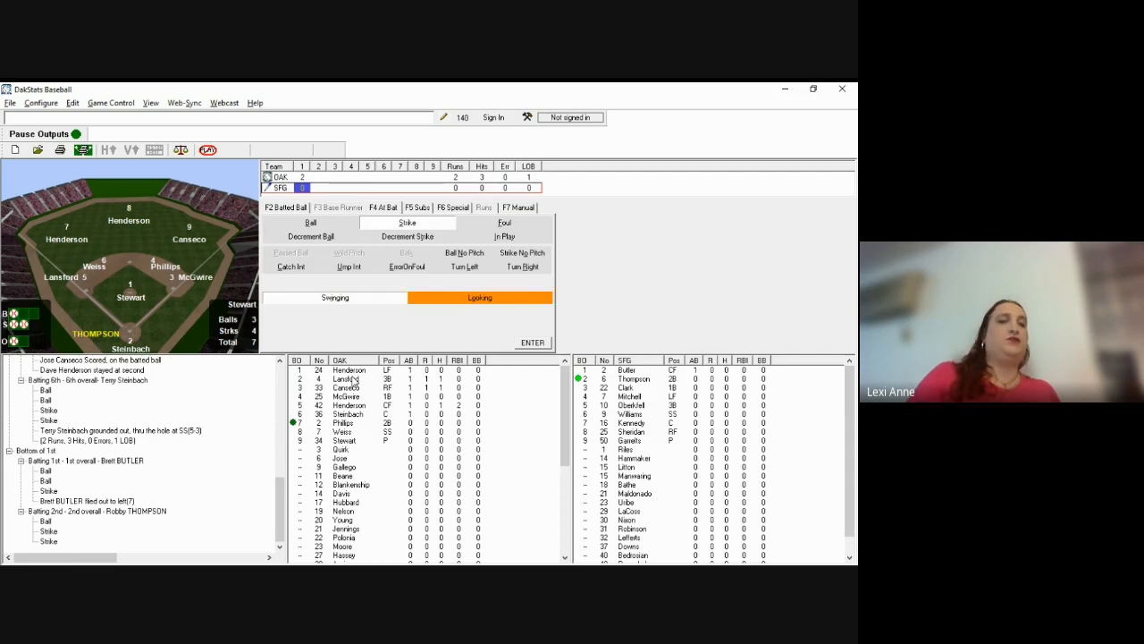
key("s")
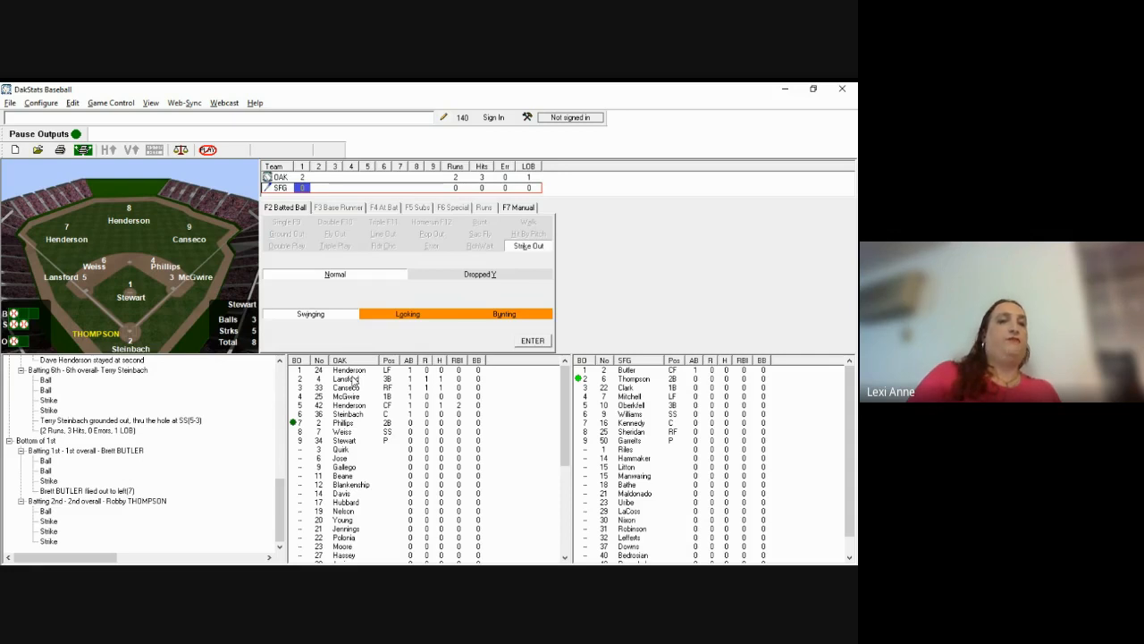
Step: Log Thompson's strikeout as a normal strikeout, with no bunt and no dropped third strike
left_click(460, 319)
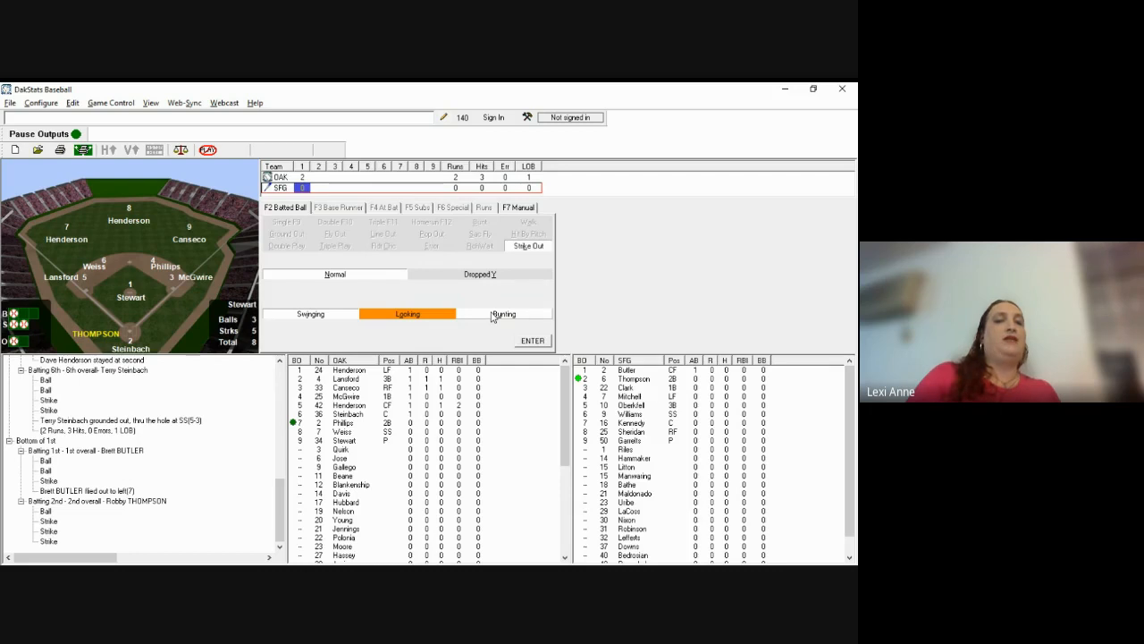
left_click(493, 317)
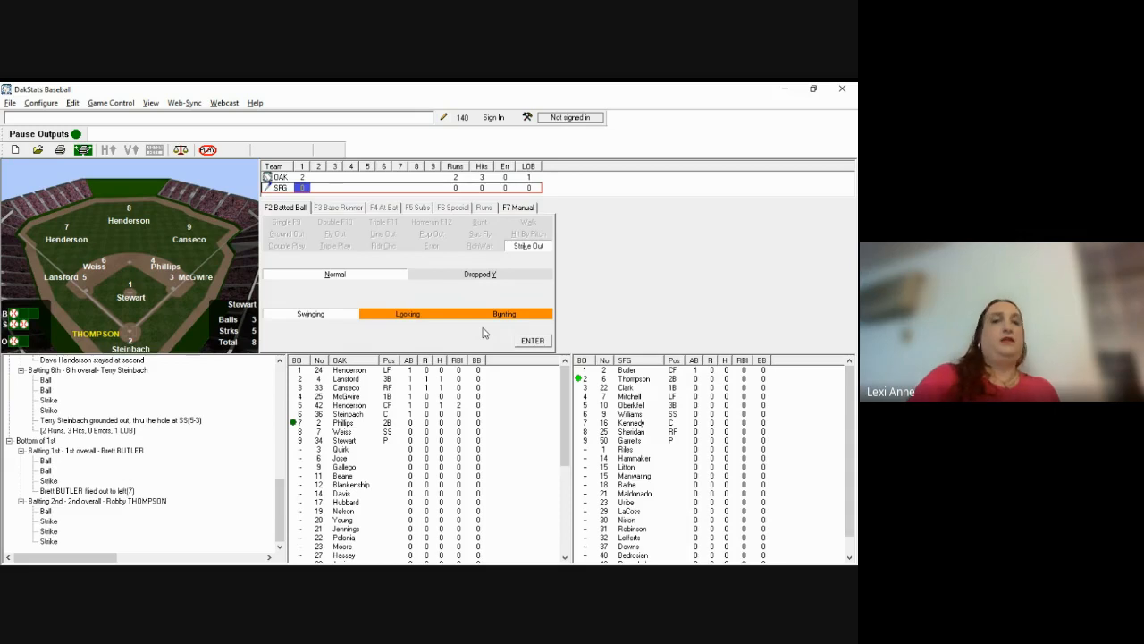
left_click(487, 315)
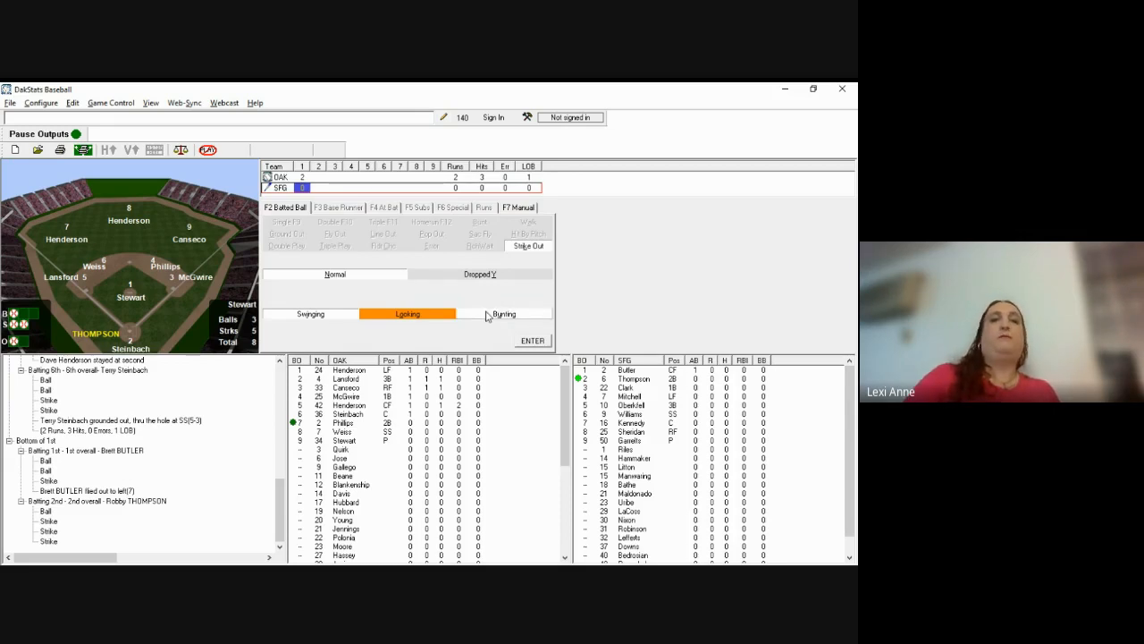
left_click(488, 314)
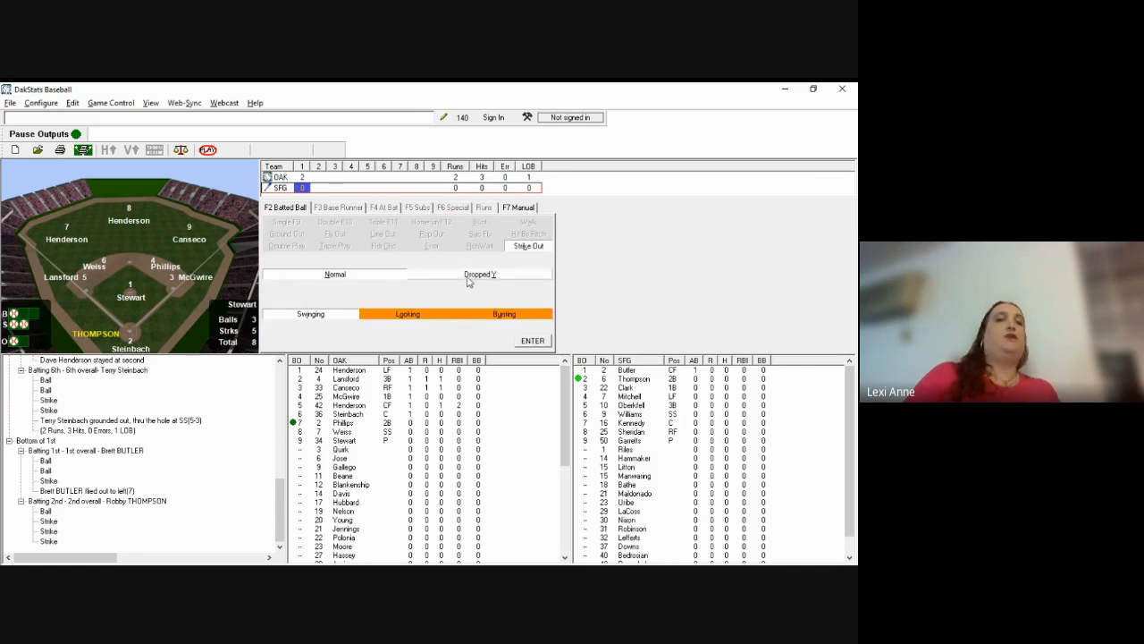
left_click(498, 284)
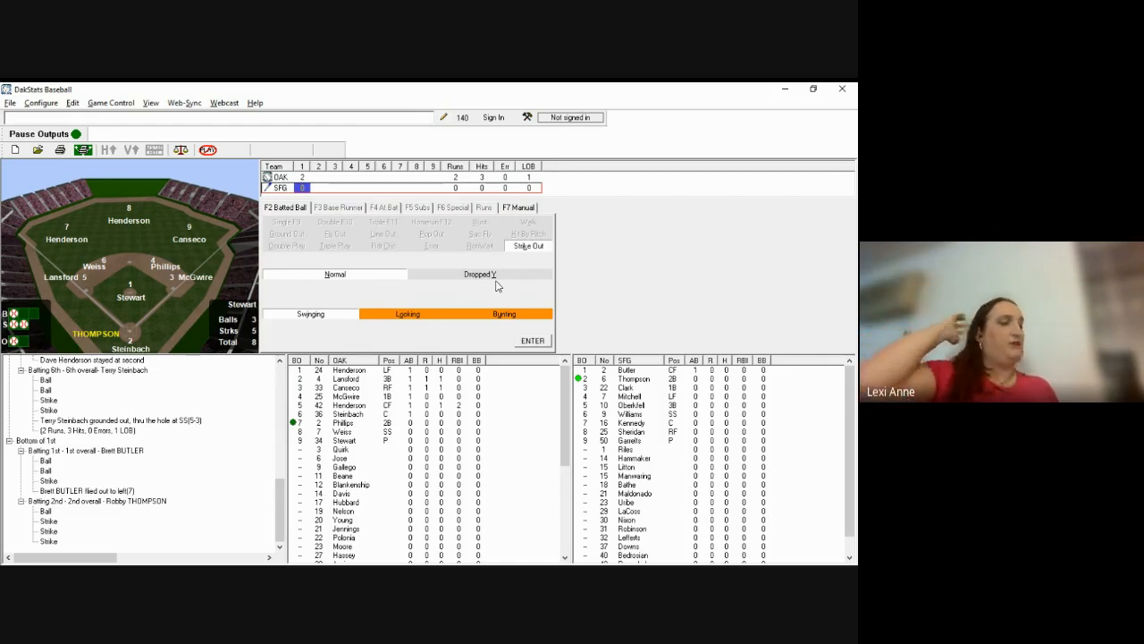
left_click(496, 278)
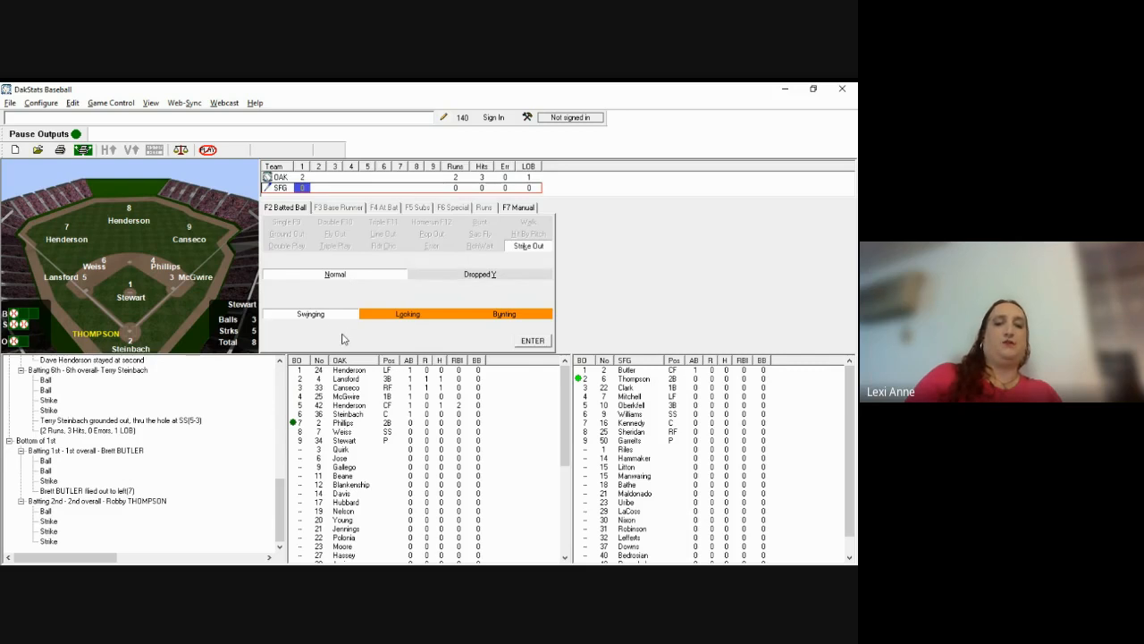
key("Return")
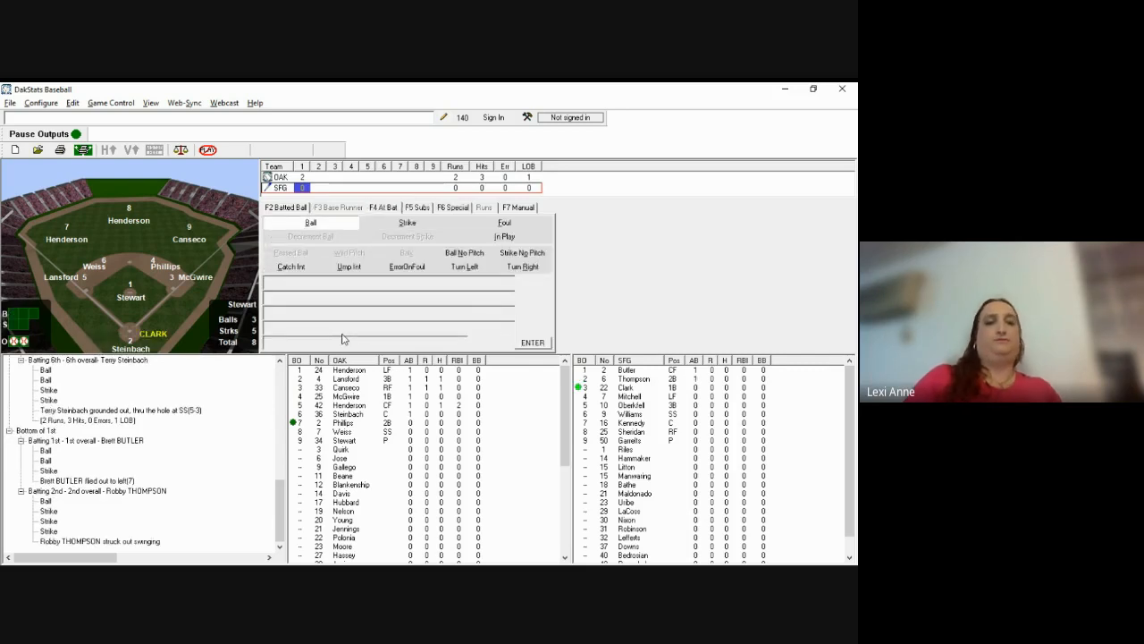
Step: Key Will Clark's two strikes, two fouls and third strike, confirming his swinging strikeout
key("alt+Tab")
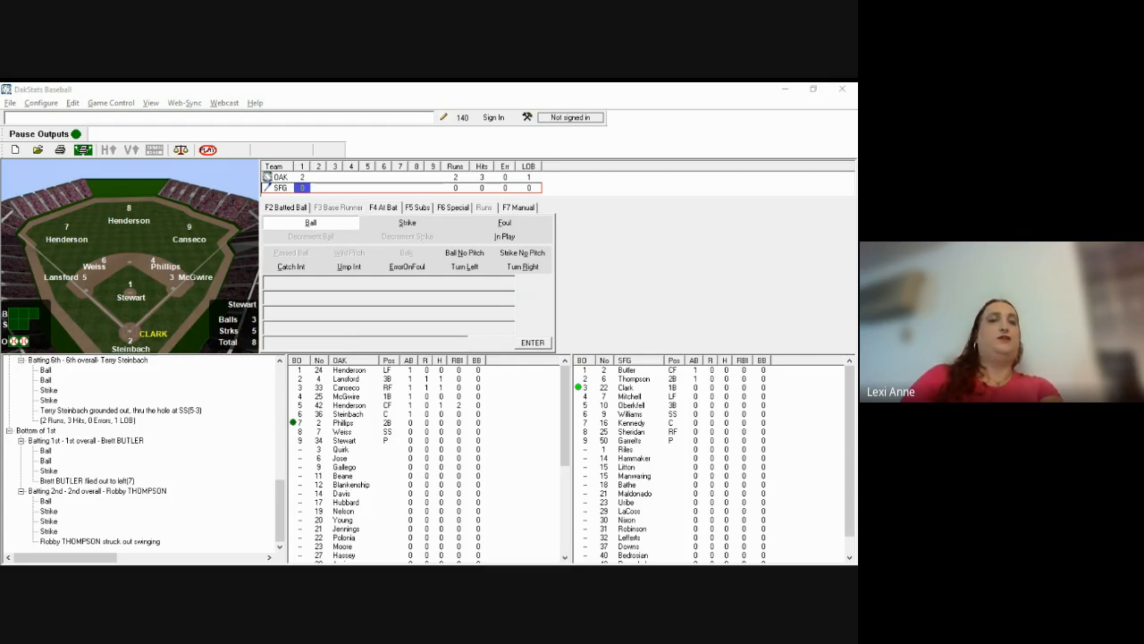
left_click(318, 244)
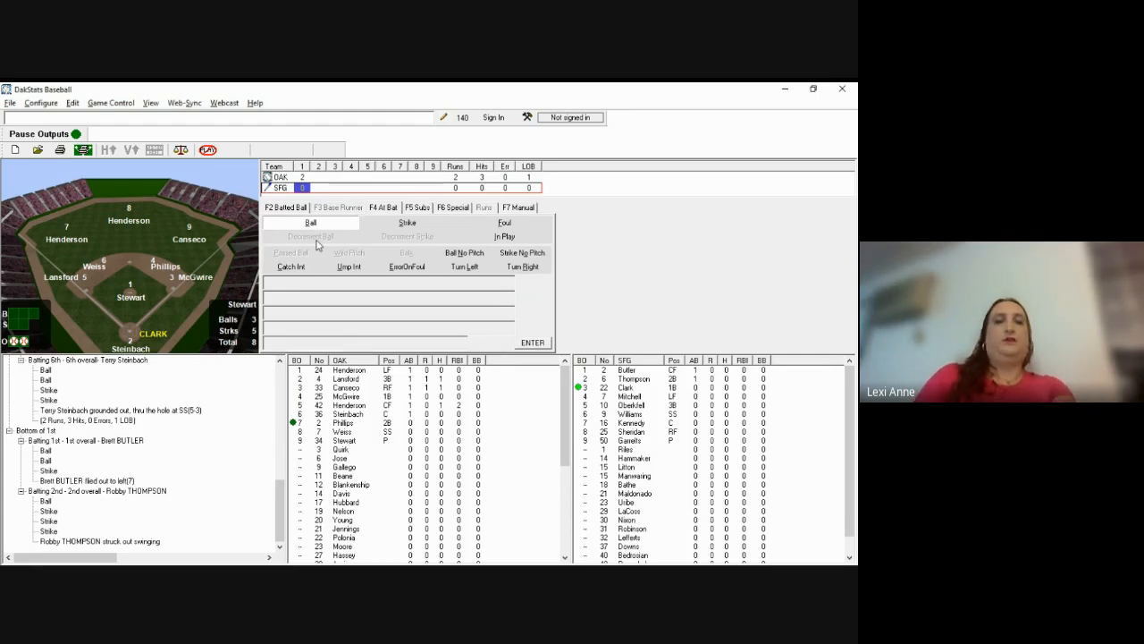
key("s")
key("l")
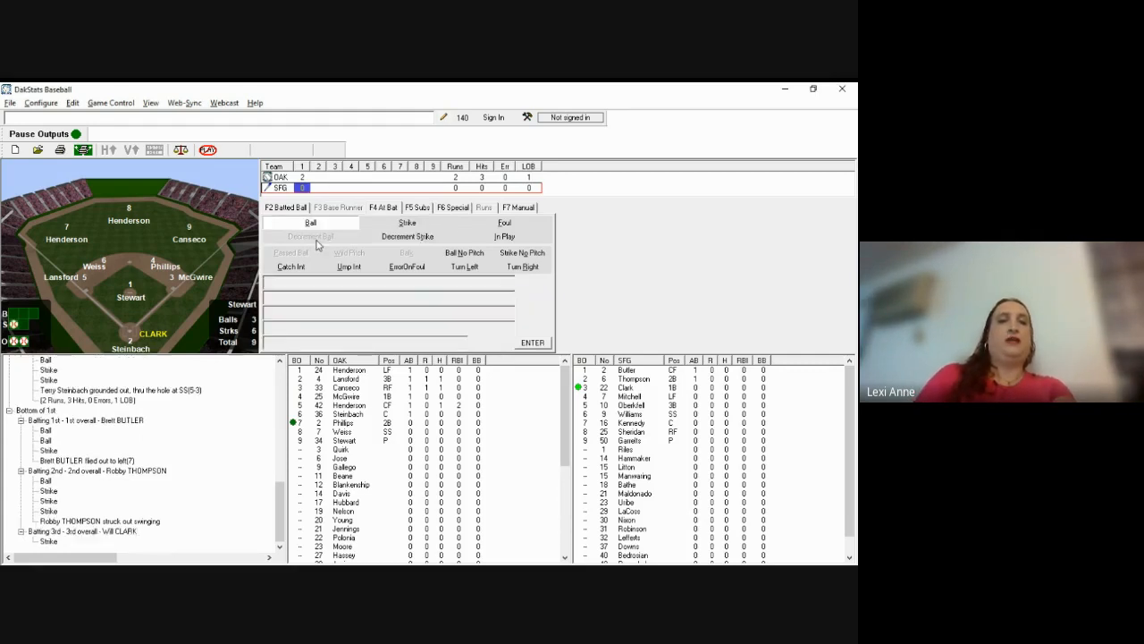
key("s")
key("l")
key("f")
key("f")
key("f")
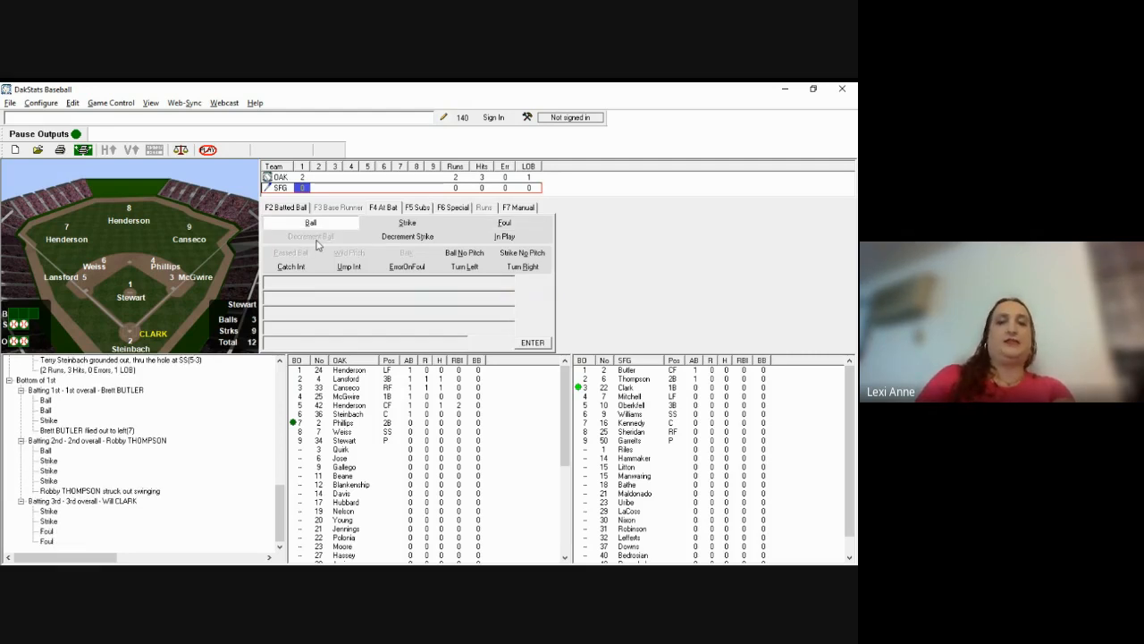
key("s")
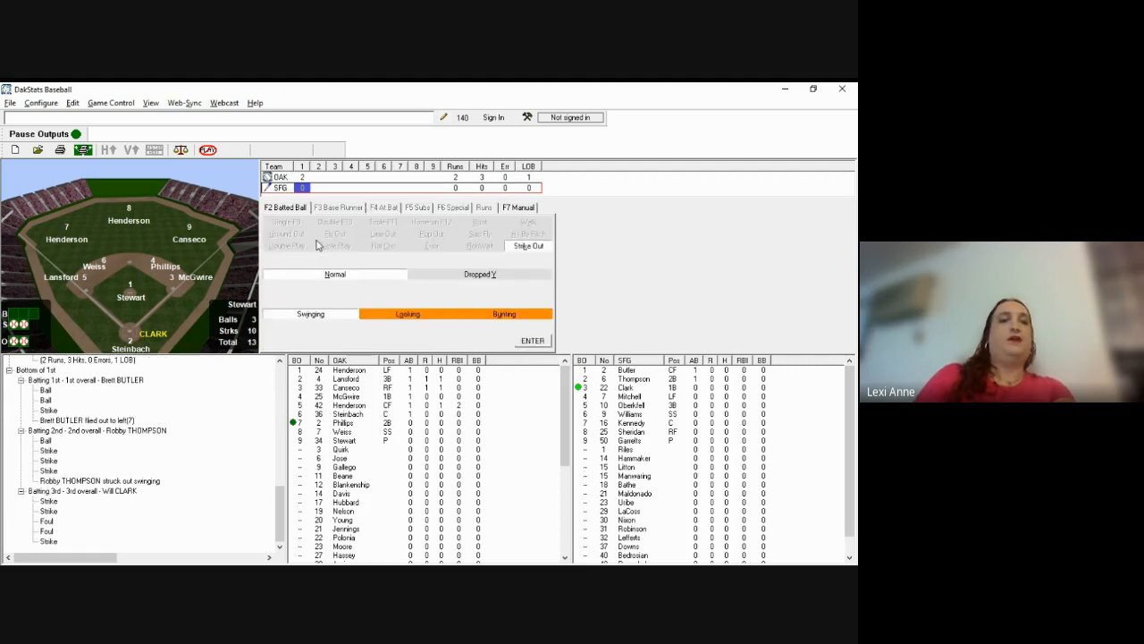
key("Return")
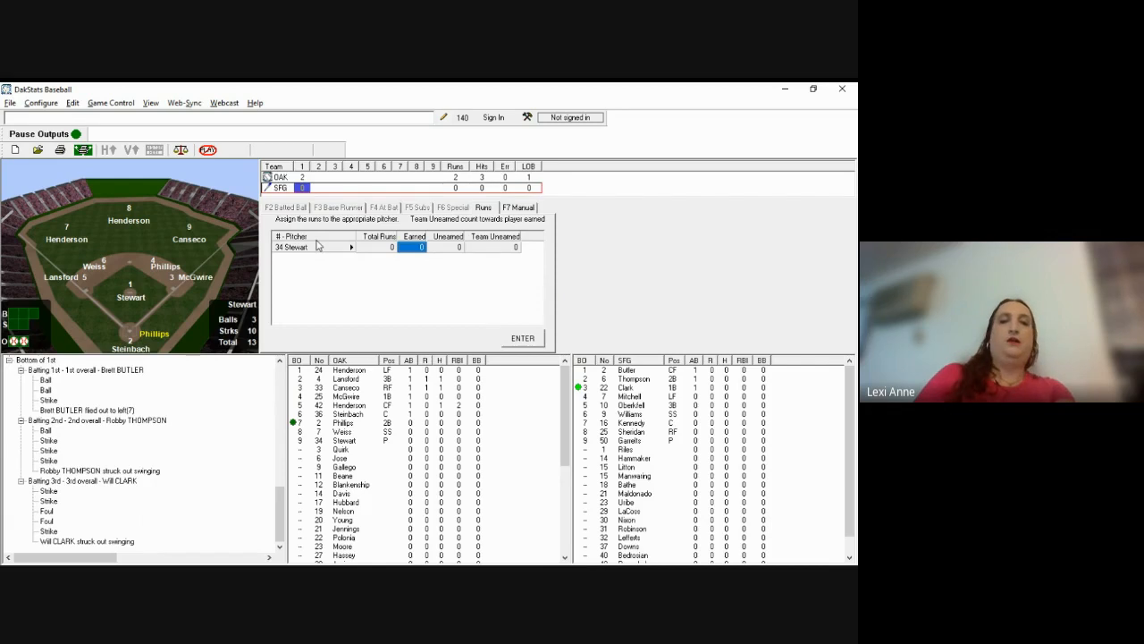
Step: Charge Stewart no runs and advance to the top of the 2nd
key("Return")
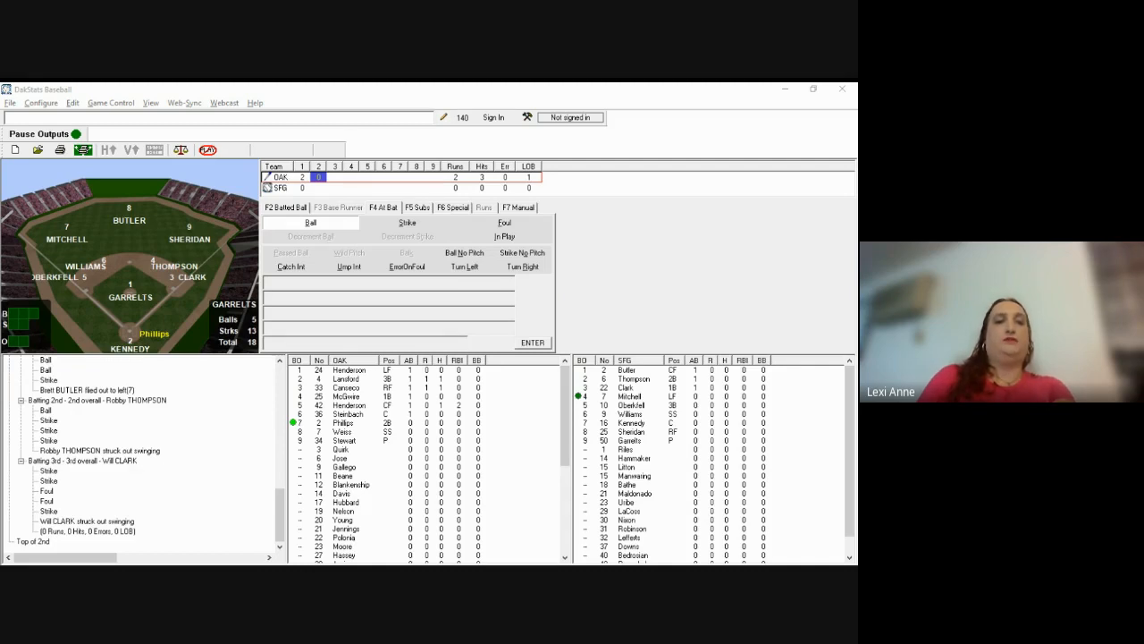
Step: Key Phillips's ball, strikes and foul through to his strikeout
left_click(564, 265)
key("b")
key("b")
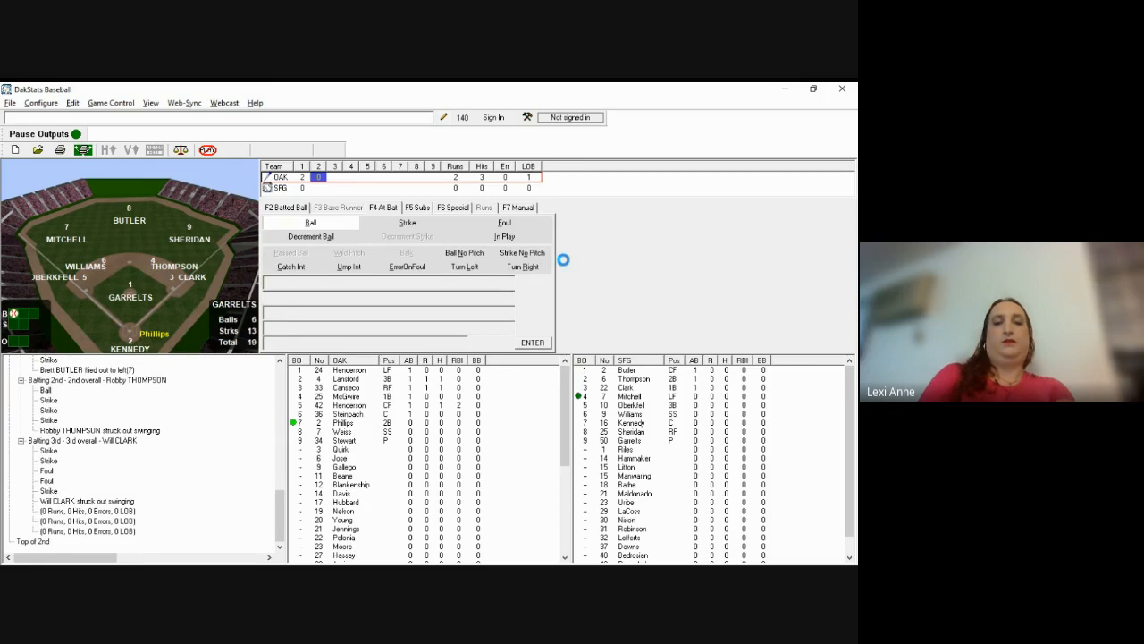
key("s")
key("s")
key("f")
key("s")
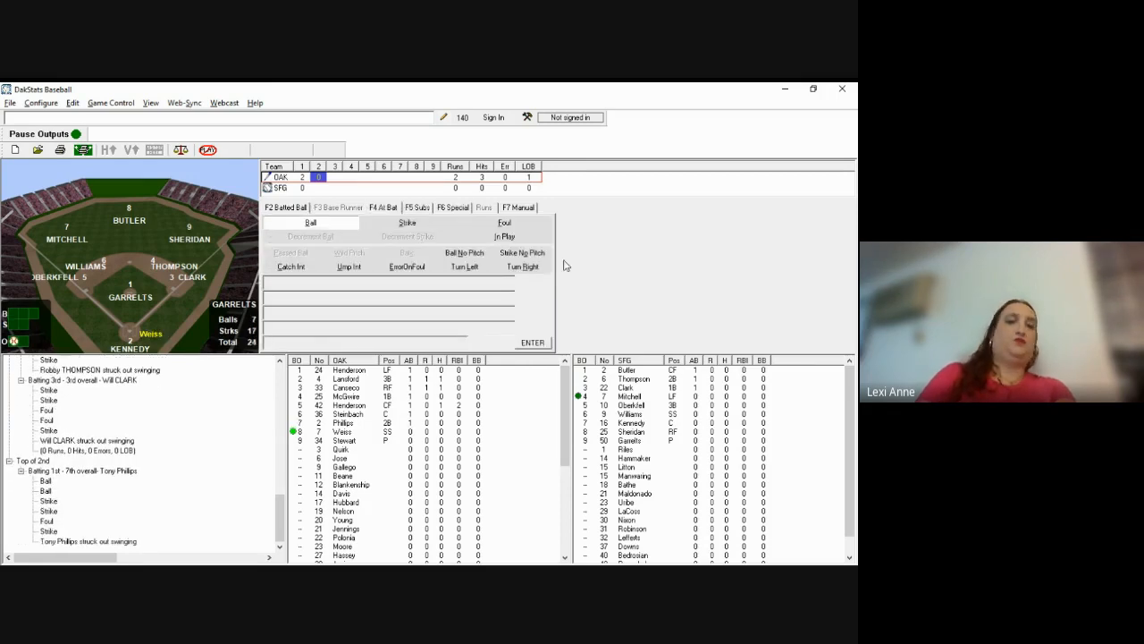
key("alt+Tab")
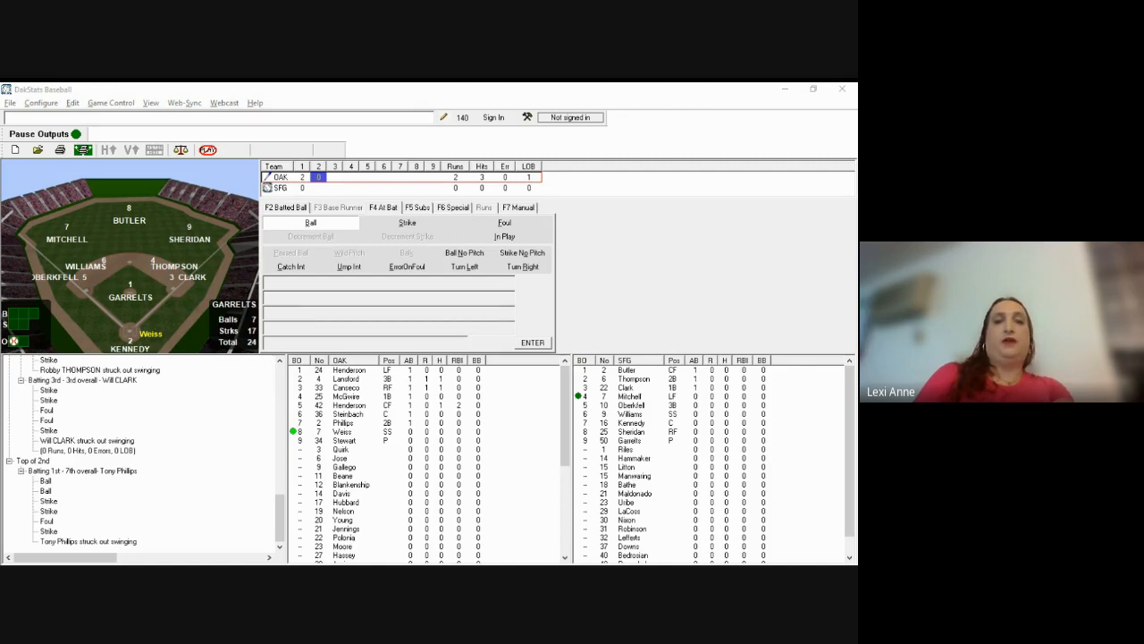
Step: Record Weiss's fly out to deep left-center (Hit To 8)
left_click(586, 228)
key("Return")
key("s")
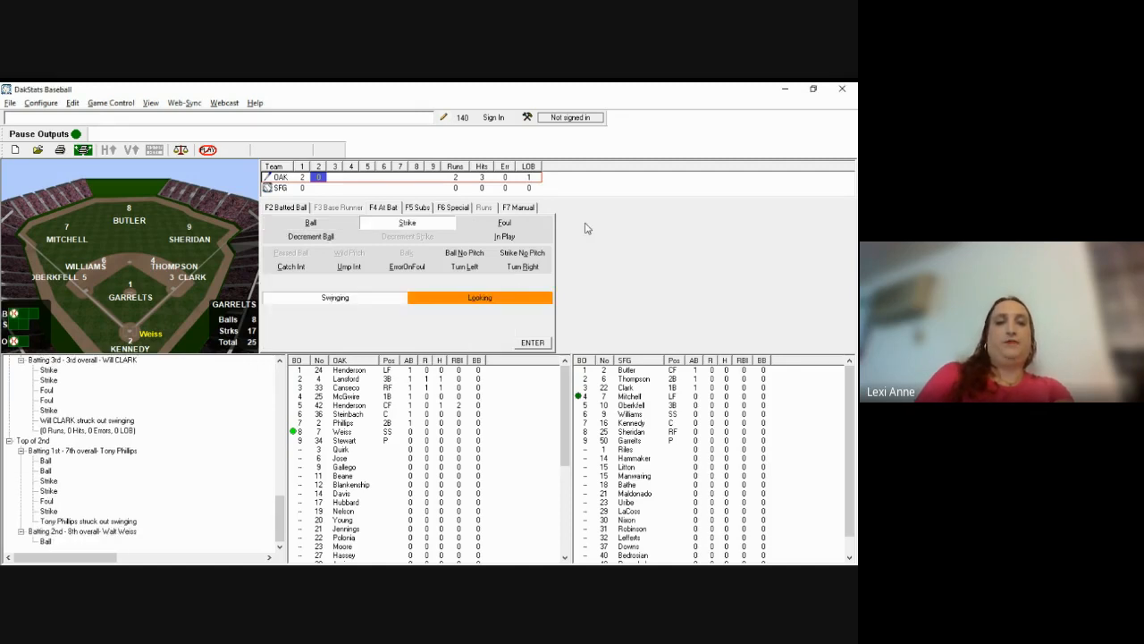
key("Return")
key("F2")
type("f")
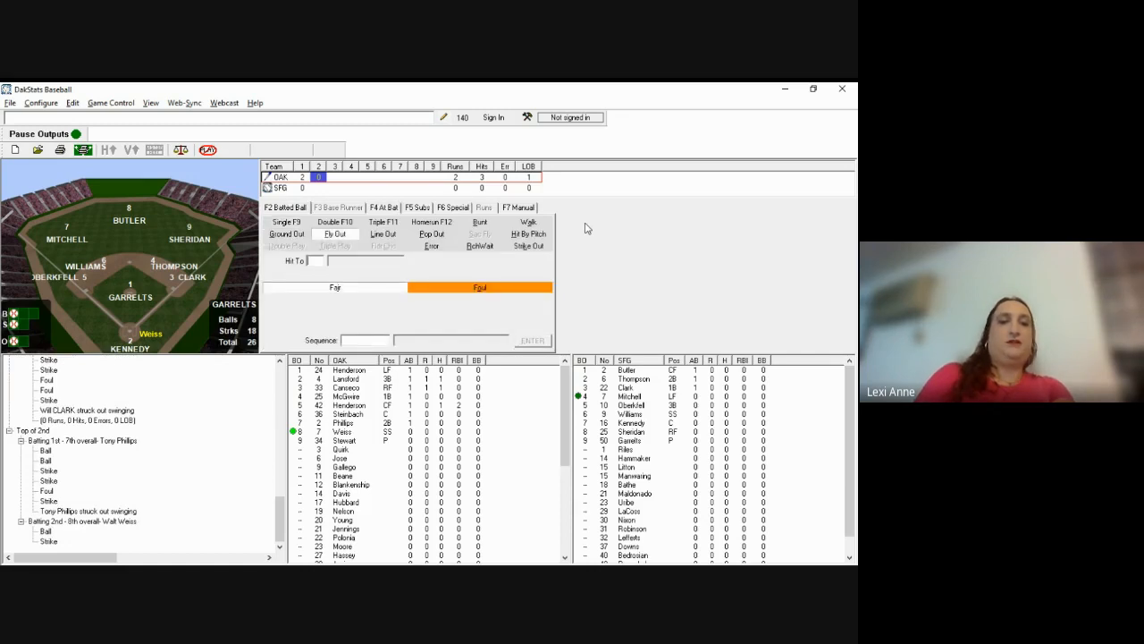
type("798")
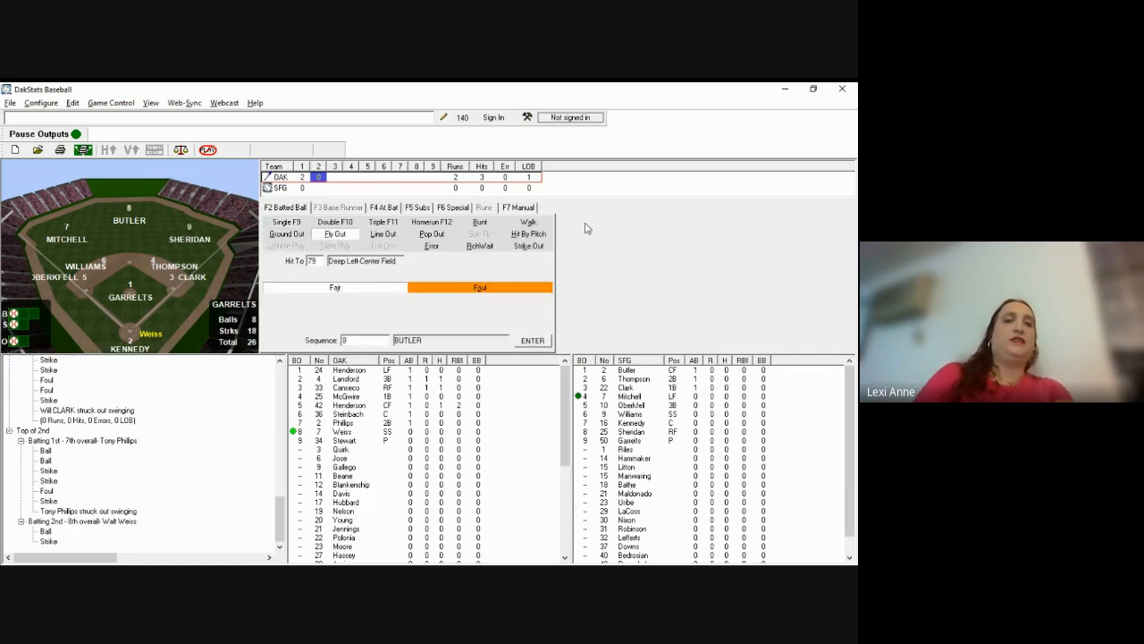
key("Return")
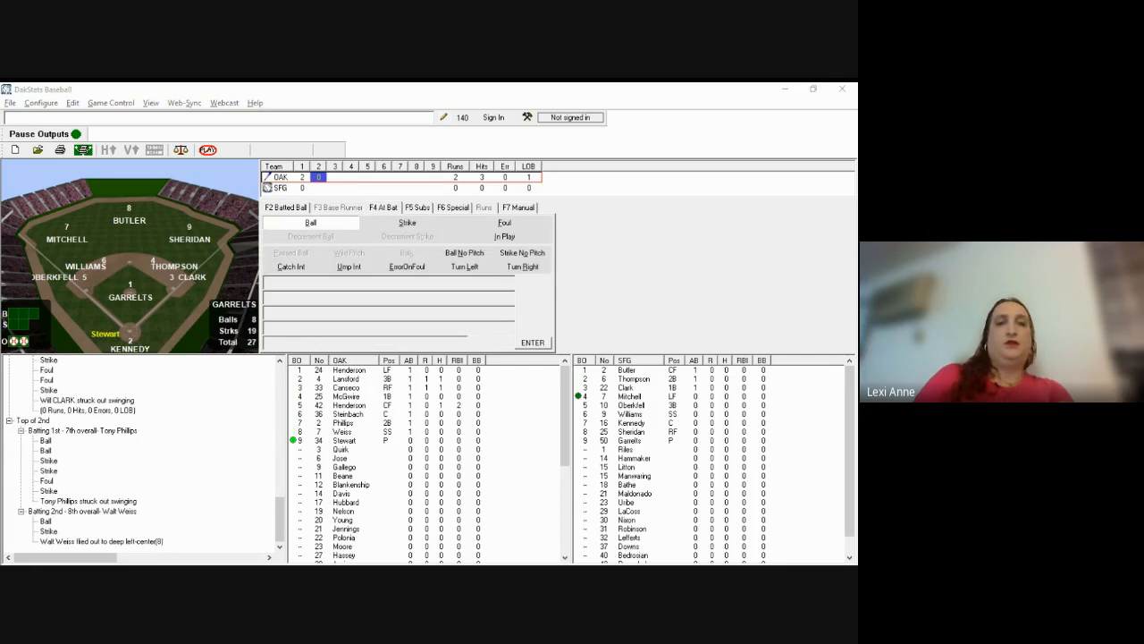
Step: Record three strikes on Stewart, the last called looking, for his strikeout
left_click(585, 228)
key("s")
key("Return")
key("s")
key("Return")
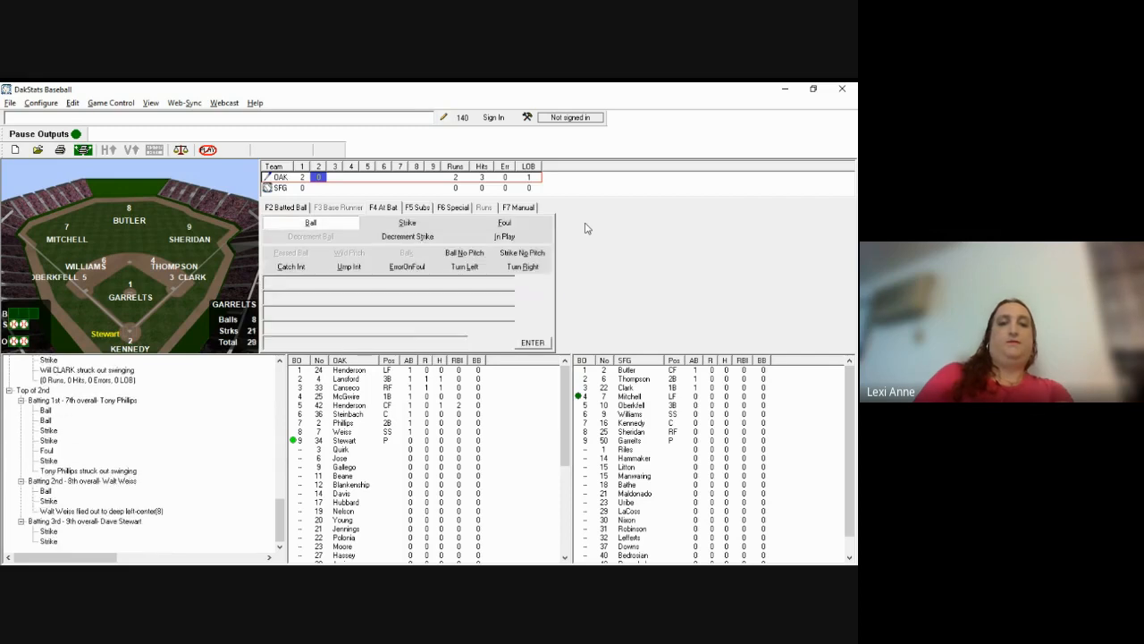
key("s")
key("l")
key("Return")
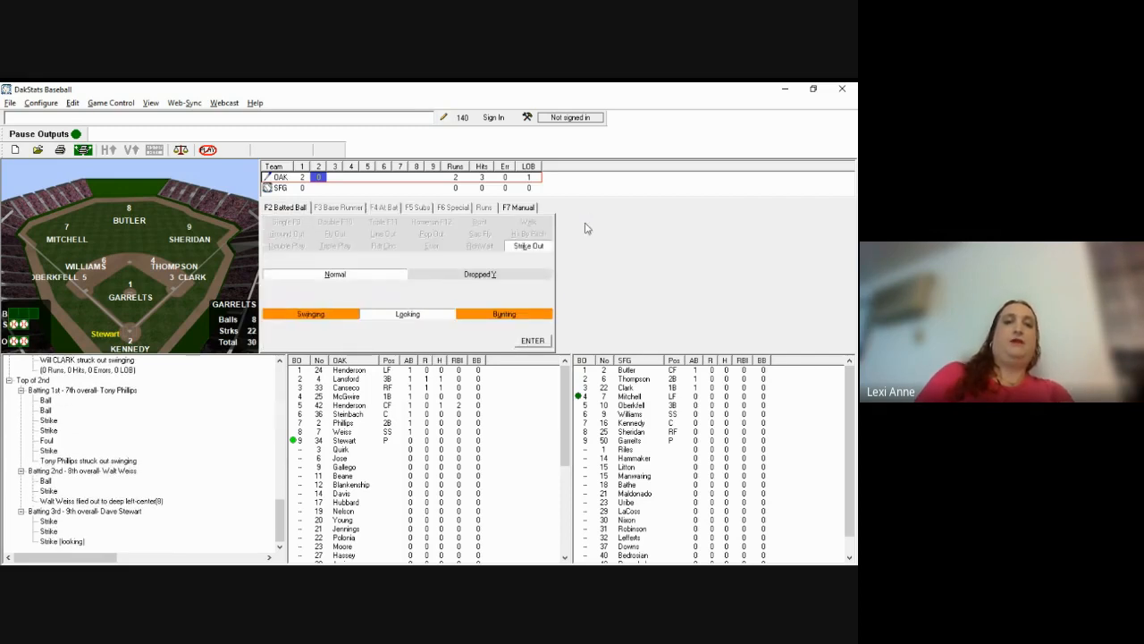
key("Return")
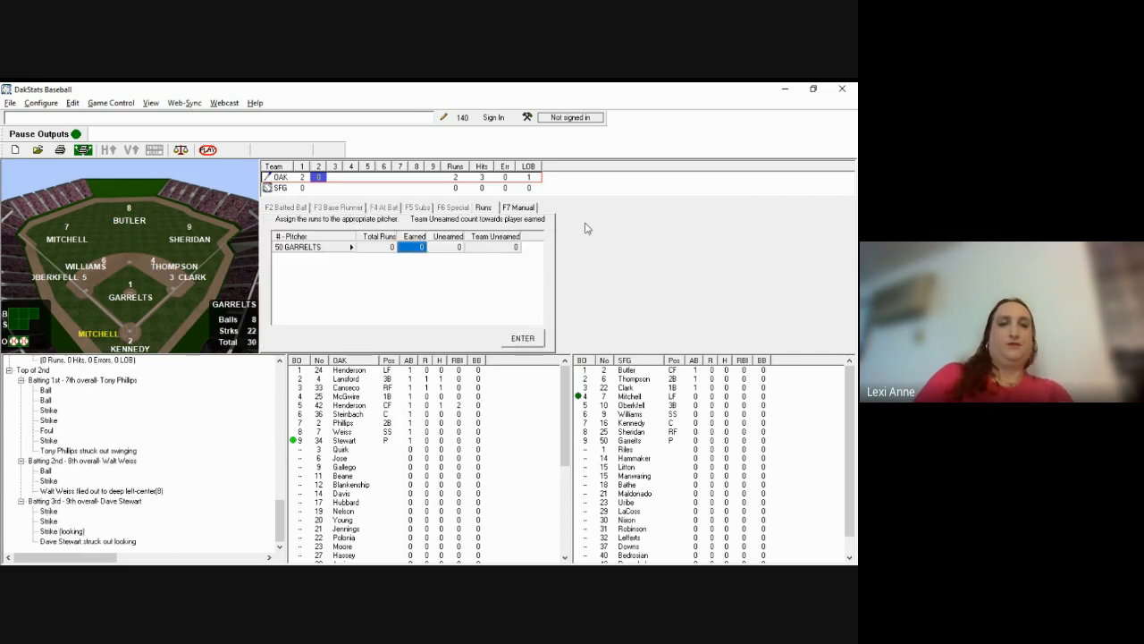
Step: Close the top of the 2nd with no runs and record Mitchell's strikeout
key("Return")
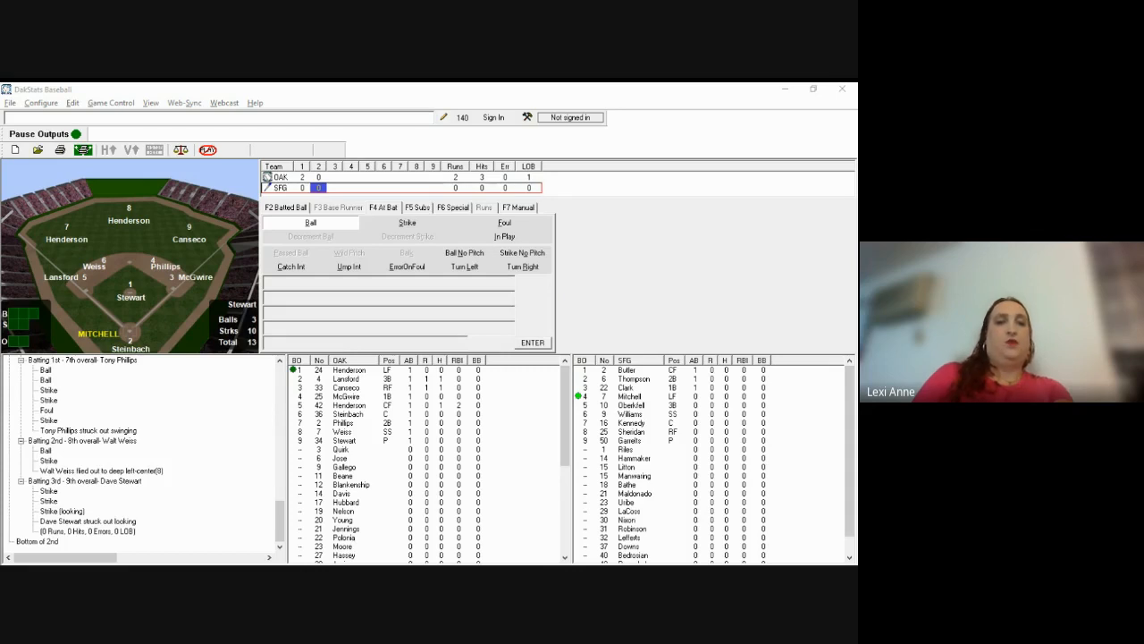
left_click(583, 258)
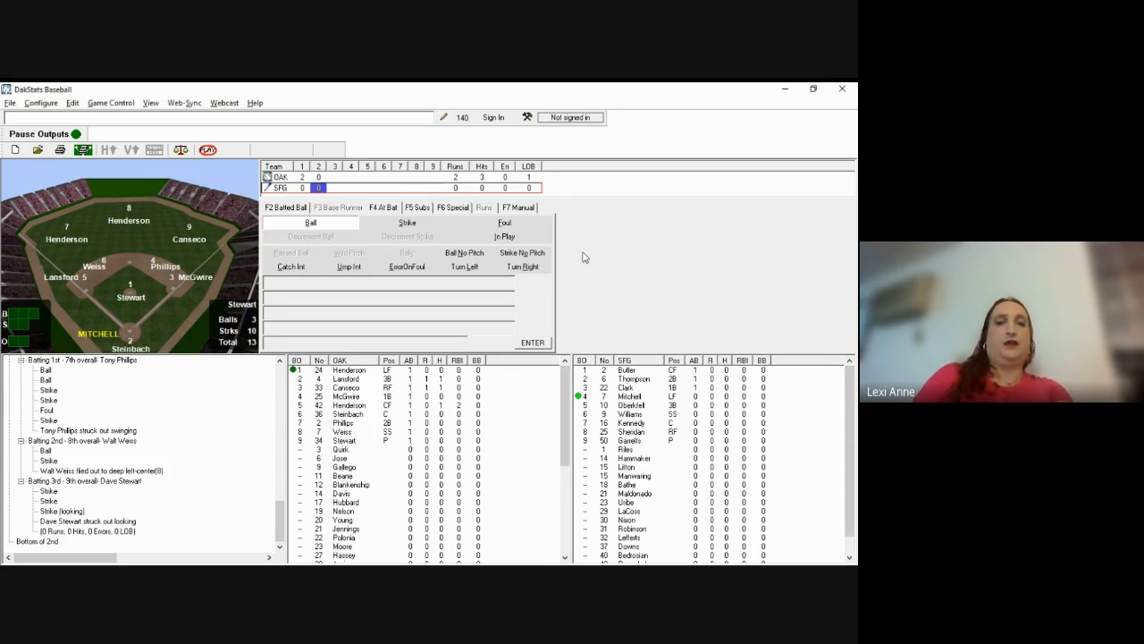
key("b")
key("s")
key("s")
key("s")
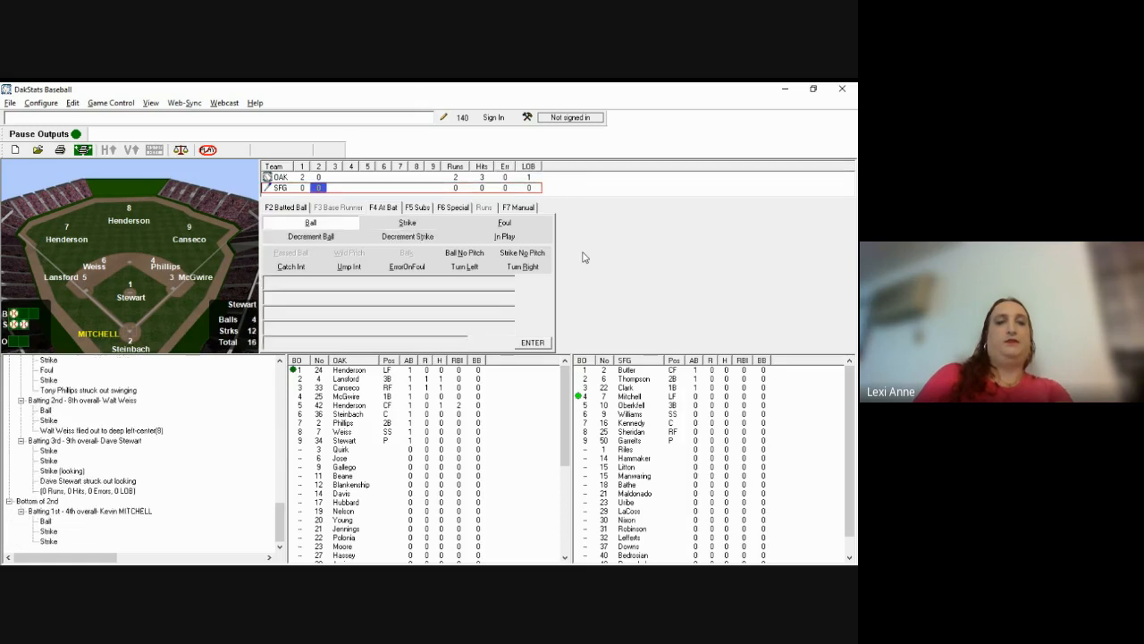
key("Return")
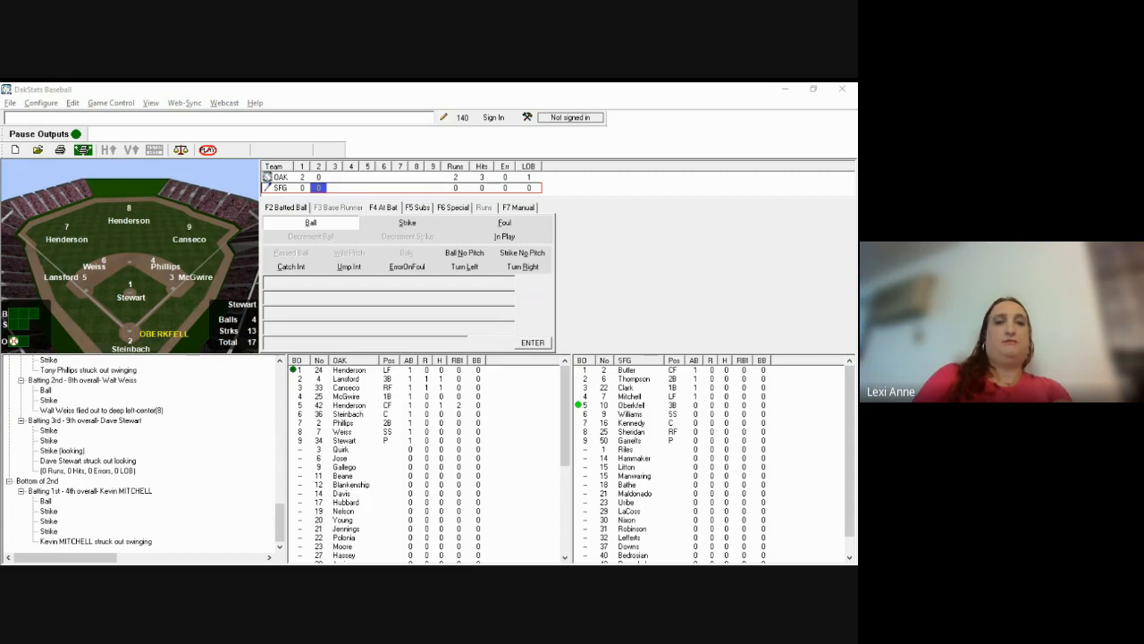
Step: Record Oberkfell's balls, strikes and foul, then his fly out to right (Hit To 9)
left_click(584, 257)
key("b")
key("b")
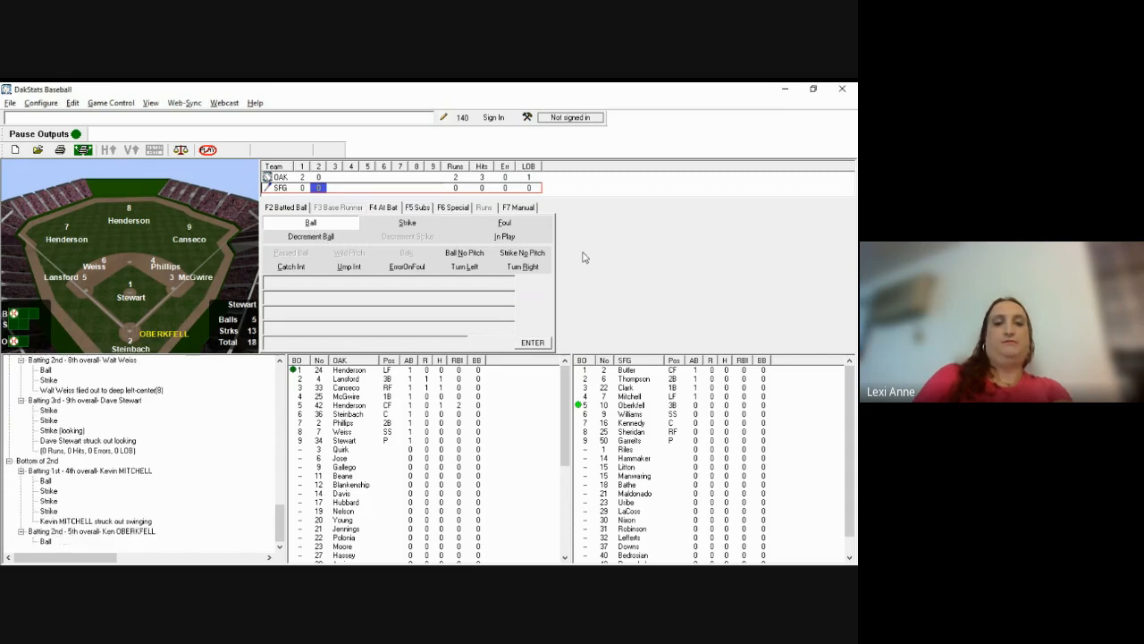
key("s")
key("s")
key("f")
key("F2")
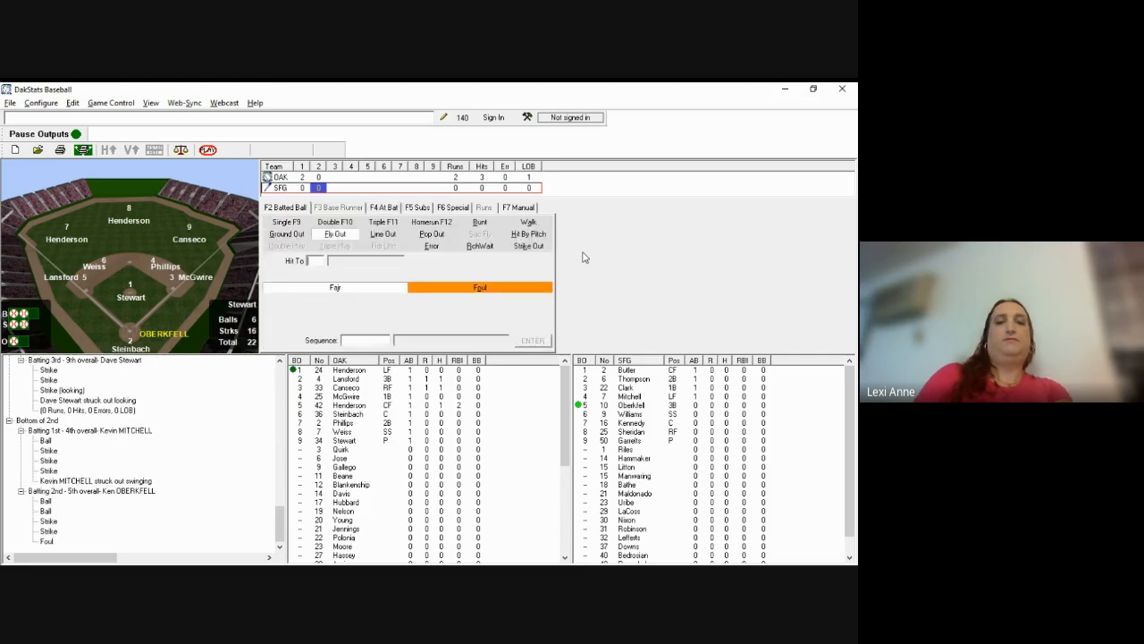
type("9")
key("Return")
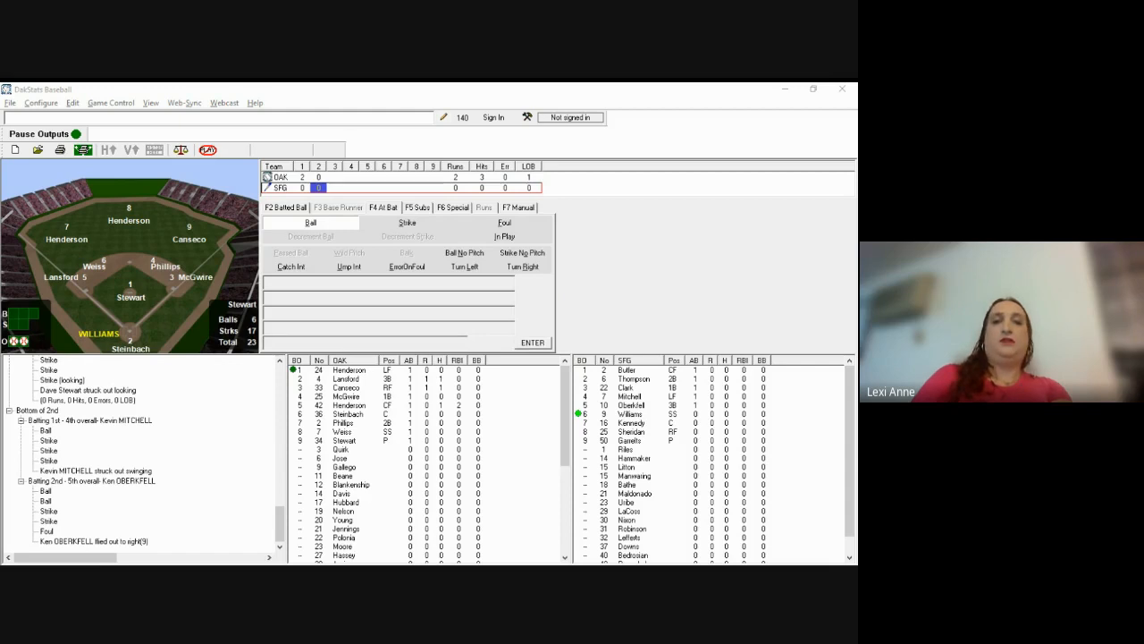
Step: Record a ball and a strike for Williams and mark his next pitch in play
left_click(582, 251)
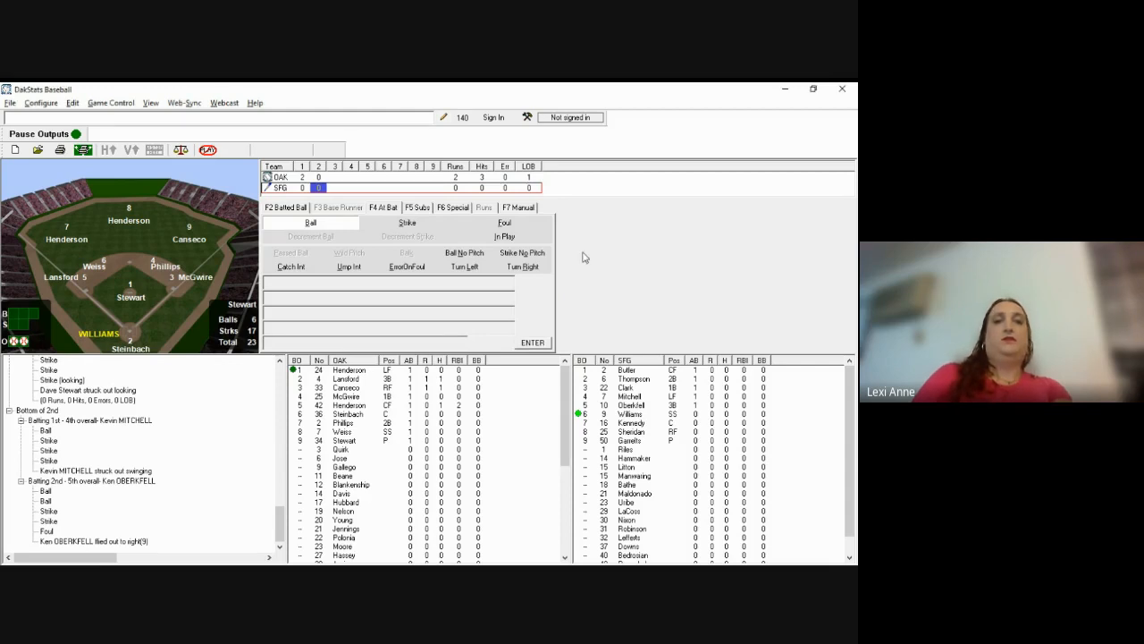
key("b")
key("s")
key("Return")
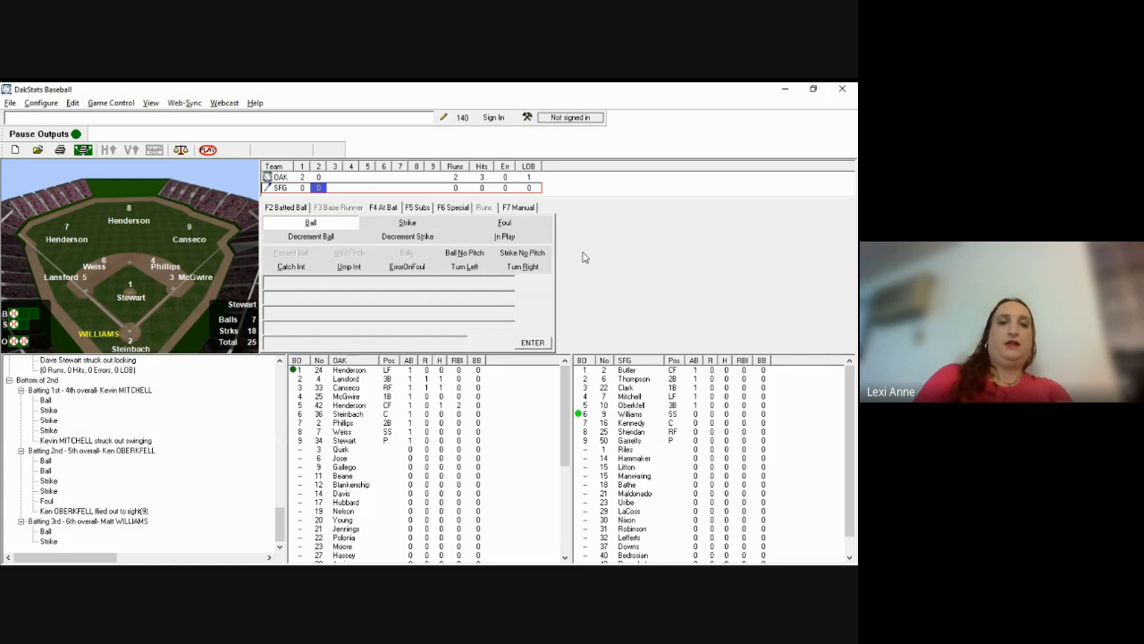
key("F2")
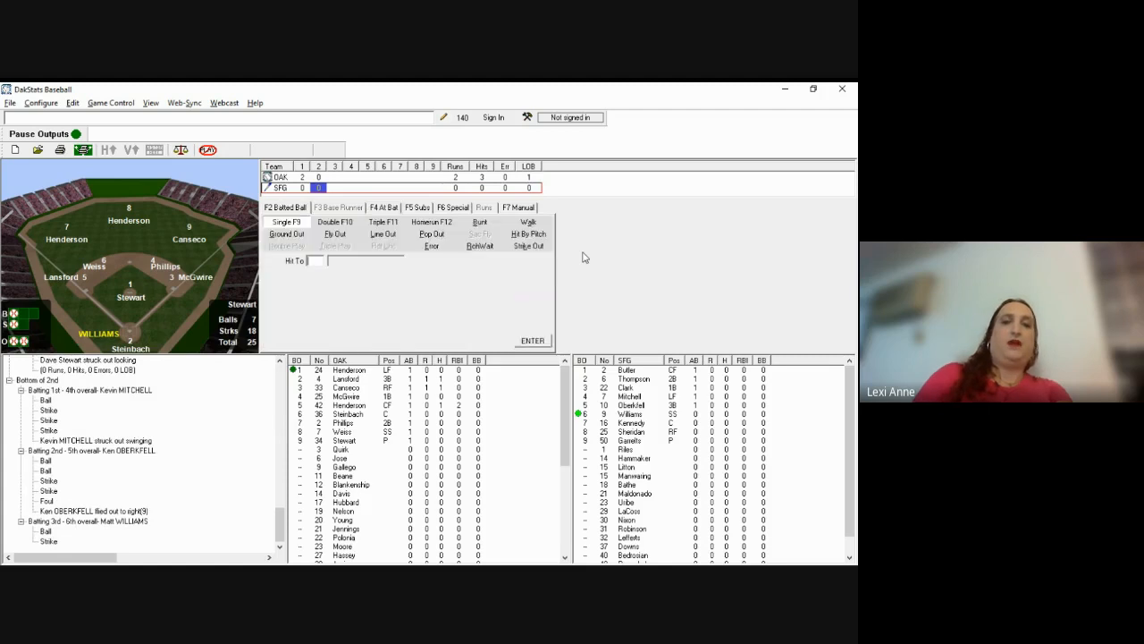
Step: Log Williams's home run to deep left (Hit To 76), his 3rd of the season
left_click(434, 224)
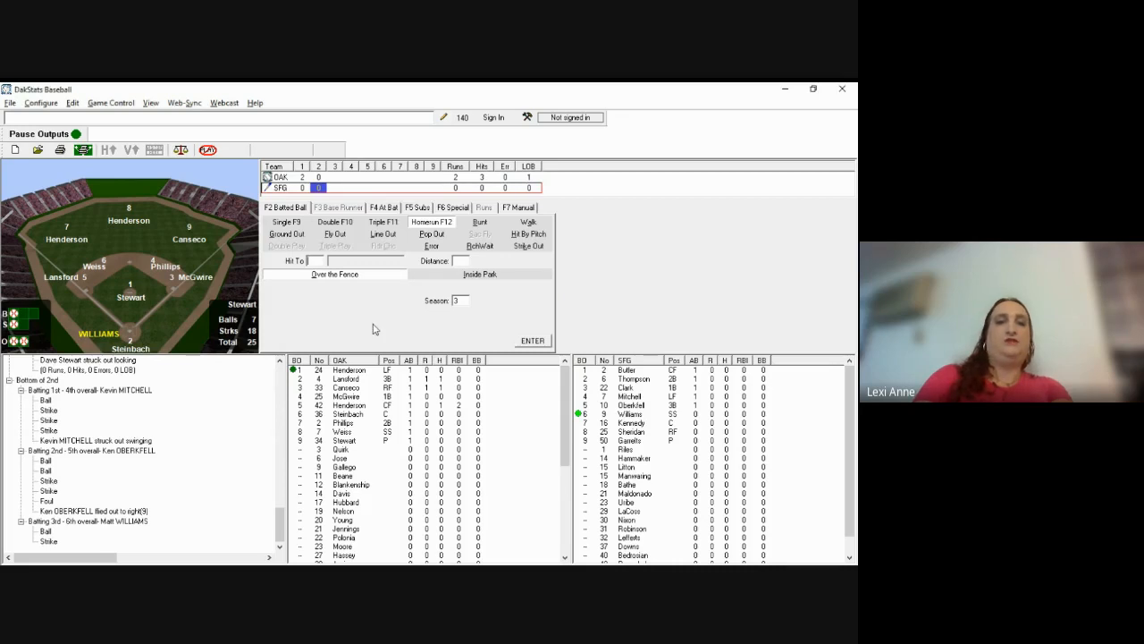
type("76")
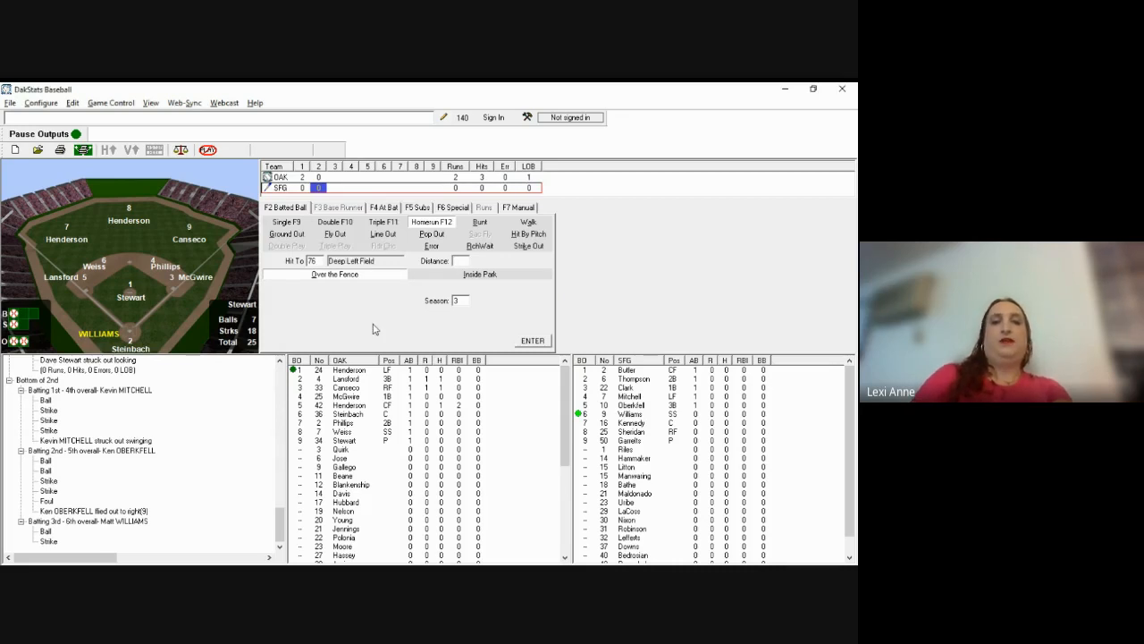
key("Tab")
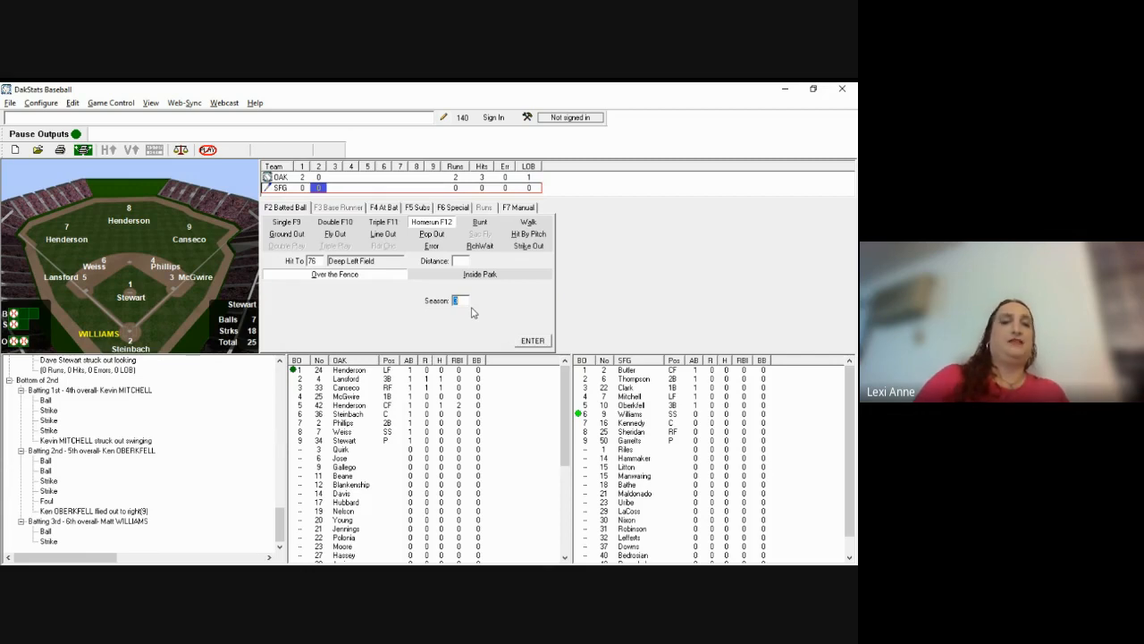
key("Return")
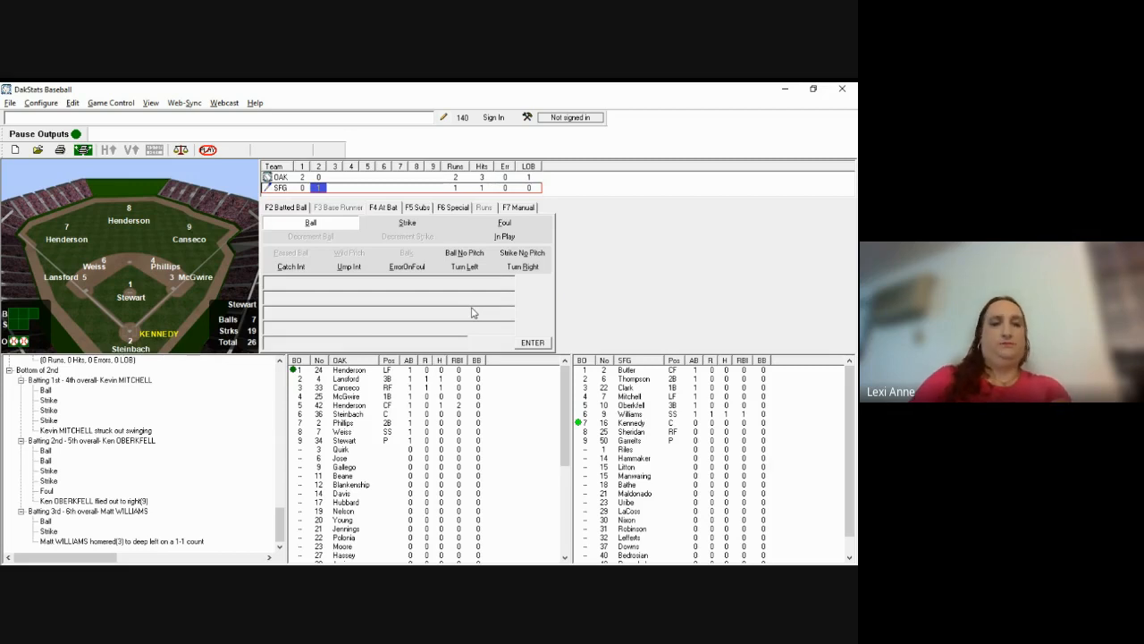
key("alt+Tab")
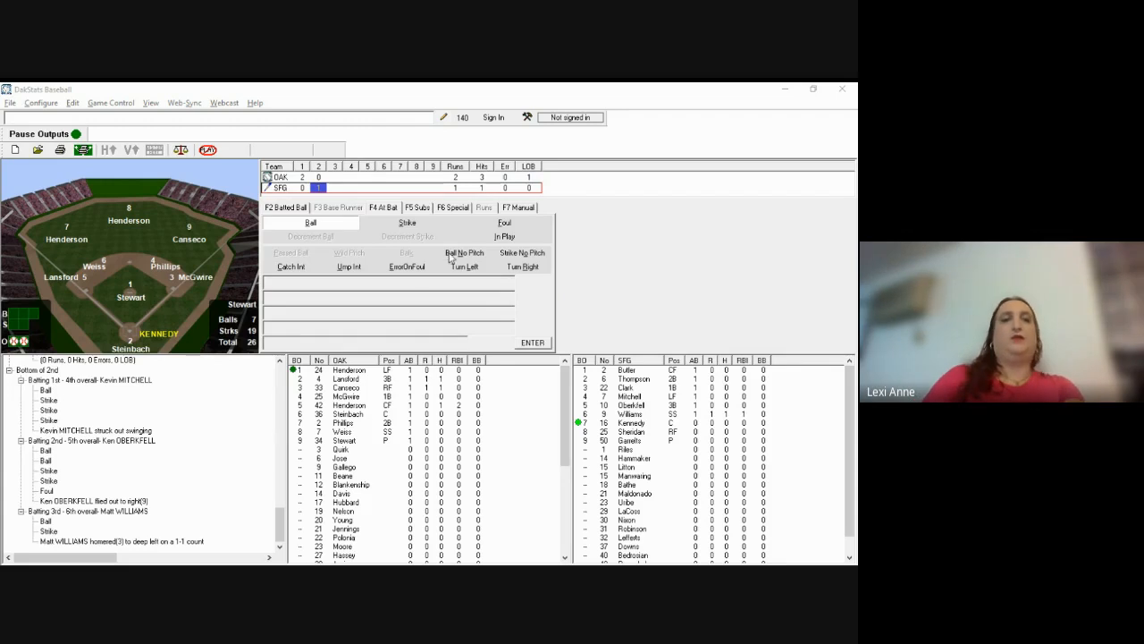
Step: Record Terry Kennedy striking out swinging and confirm Stewart's earned run, ending the 2nd
left_click(451, 256)
key("s")
key("s")
key("s")
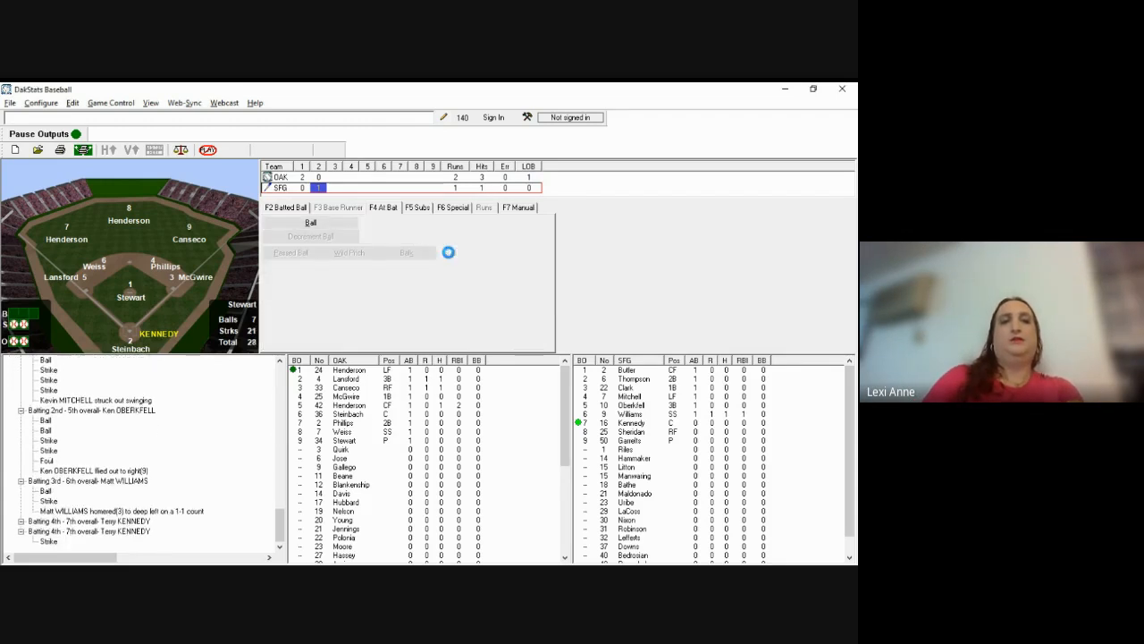
key("Return")
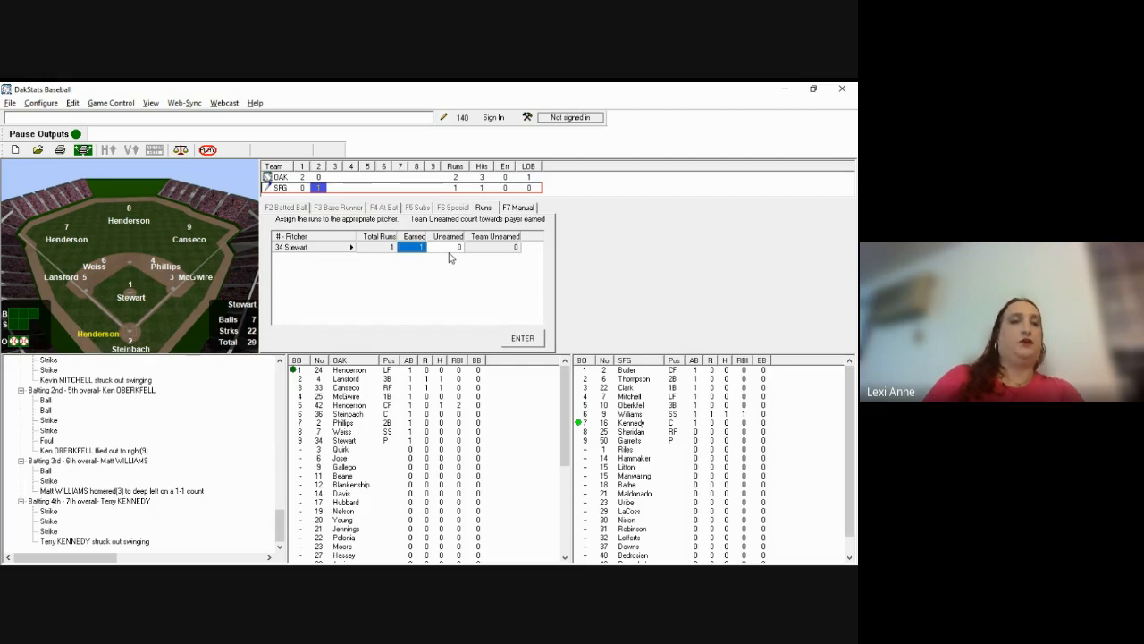
key("Return")
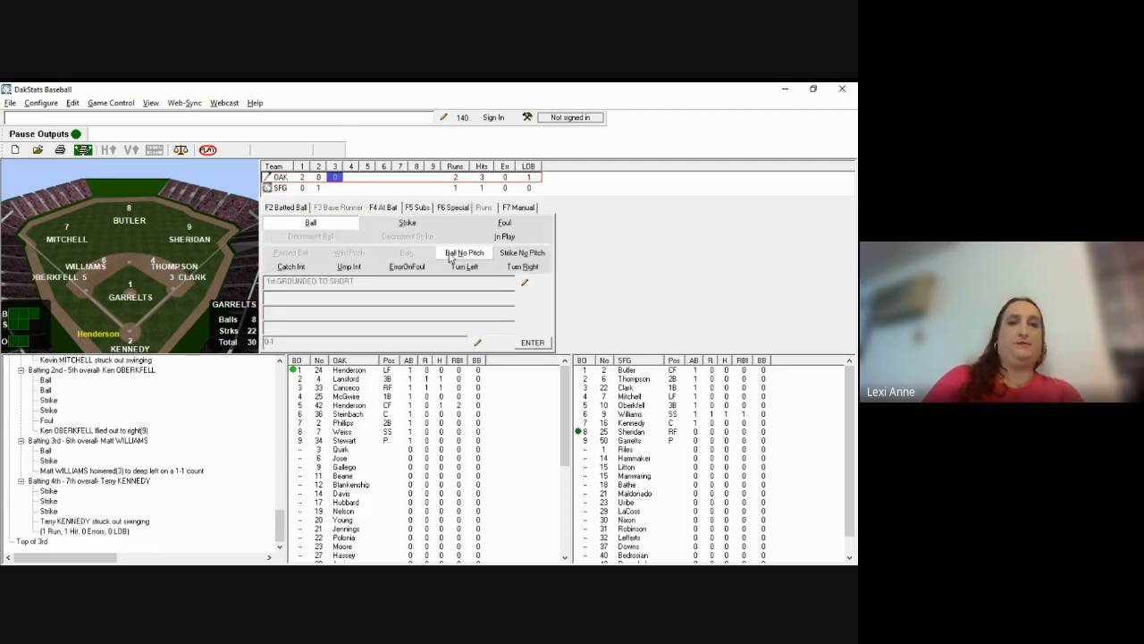
key("alt+Tab")
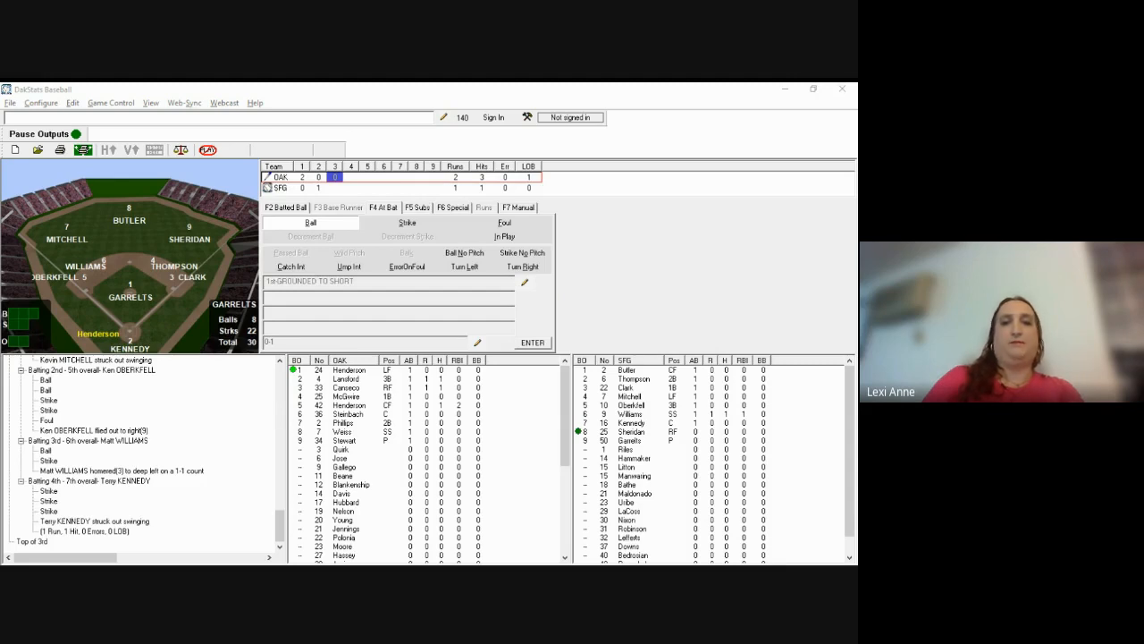
Step: Run Rickey Henderson's count to 3-2, then mark his pitch as put in play
left_click(471, 320)
key("b")
key("b")
key("b")
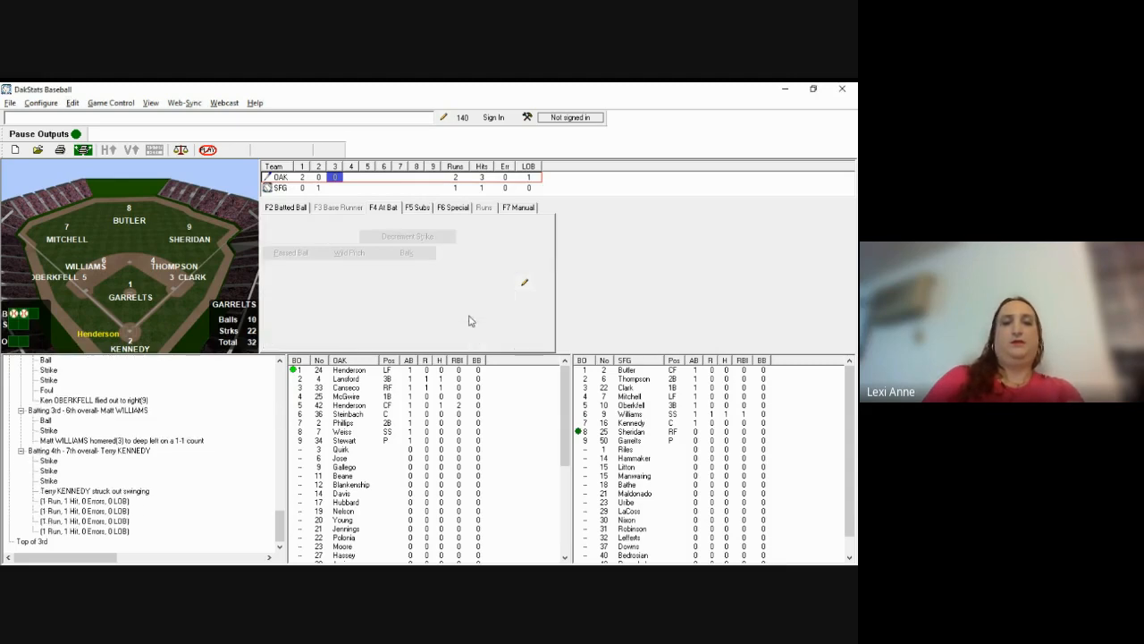
key("s")
key("s")
key("i")
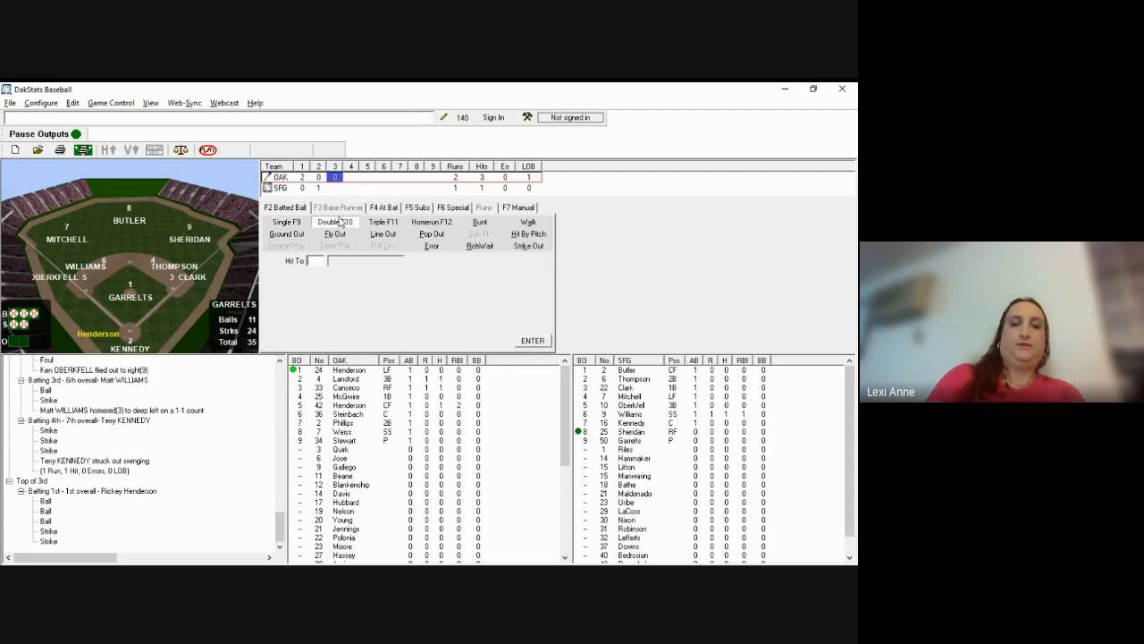
Step: Log Henderson's double to deep left-center with Hit To 78
type("78")
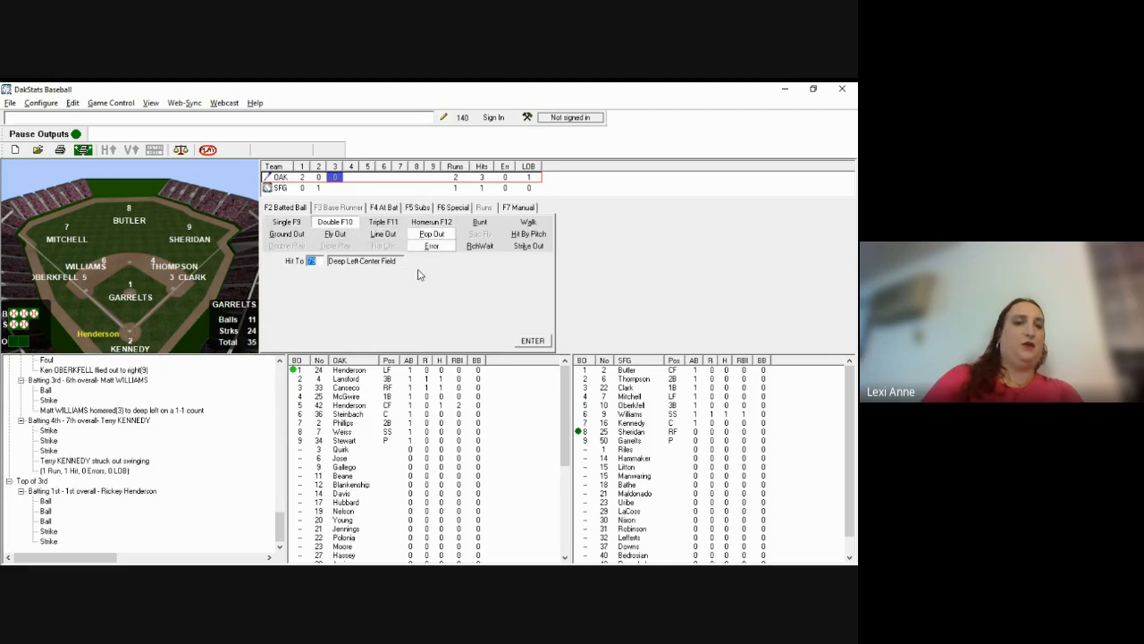
key("Return")
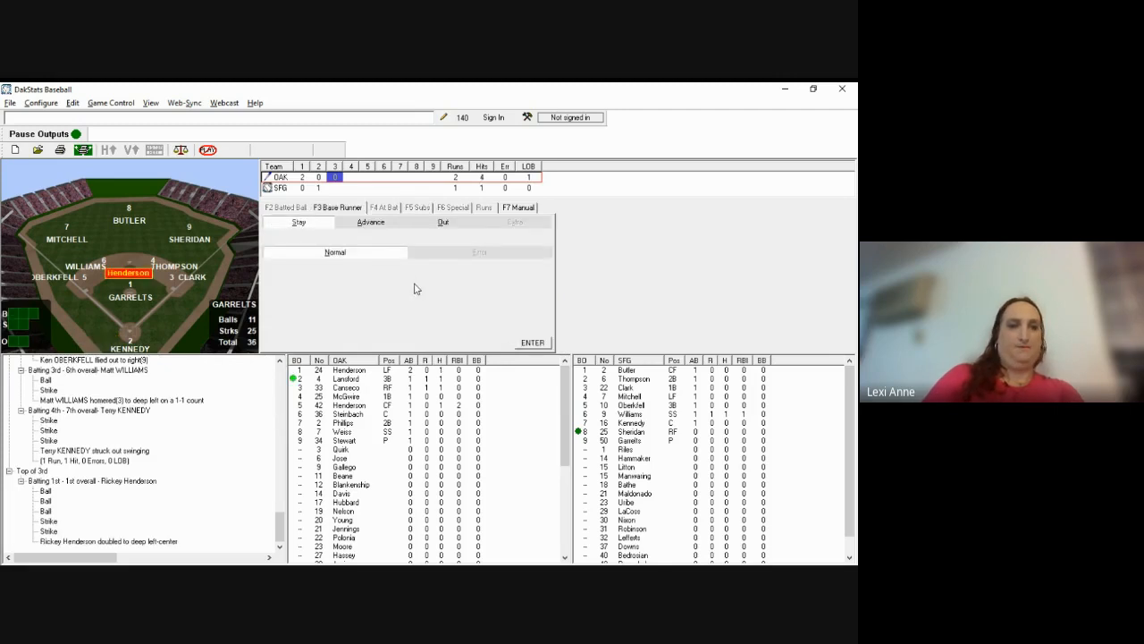
key("Return")
key("alt+Tab")
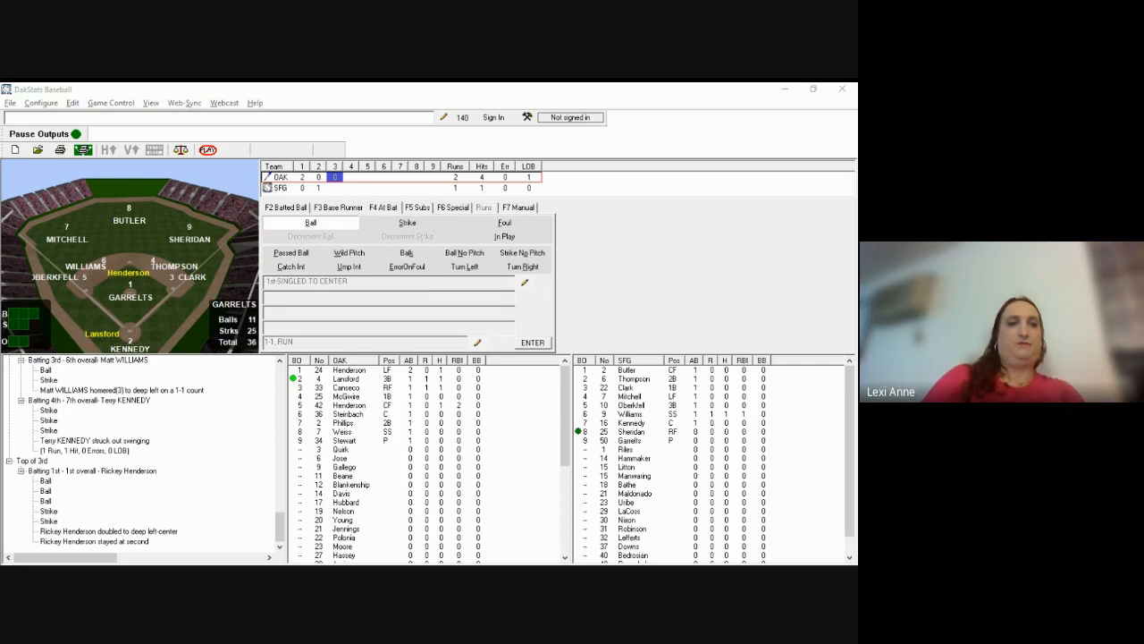
Step: Log Lansford's called strikeout with Henderson held at second, then ball one to Canseco
left_click(293, 226)
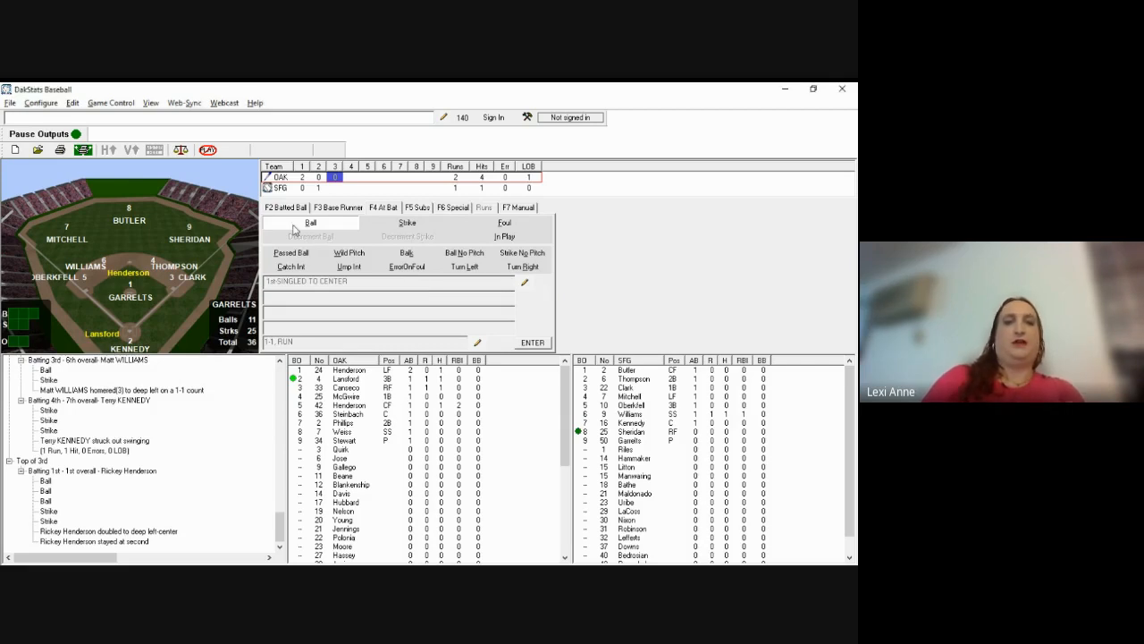
key("b")
key("b")
key("b")
key("s")
key("s")
key("s")
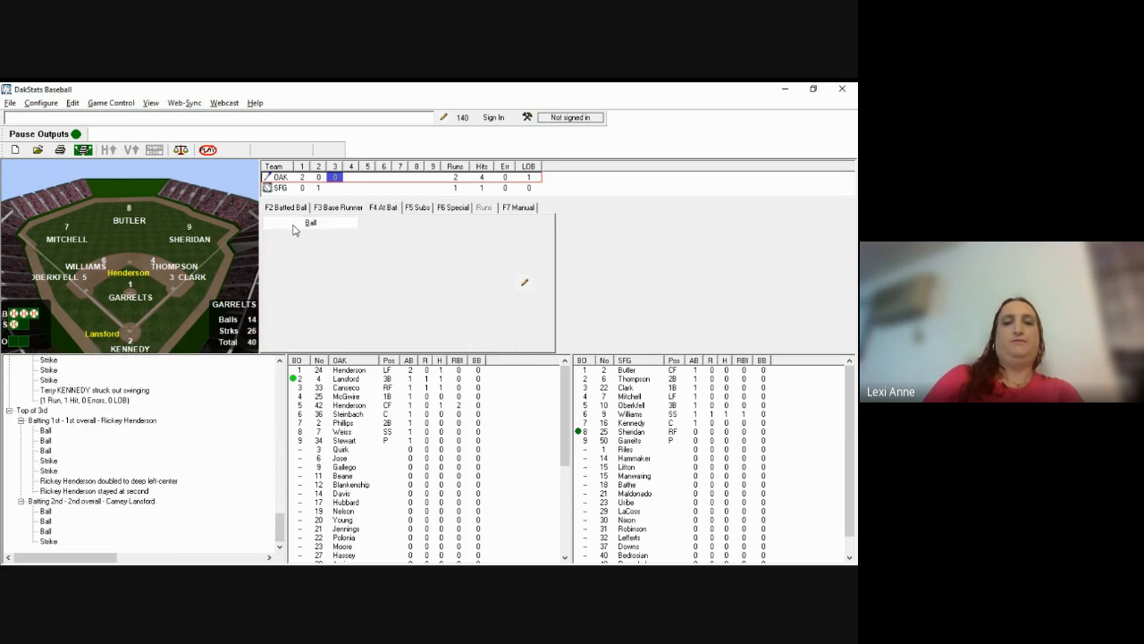
key("l")
key("Return")
key("l")
key("Return")
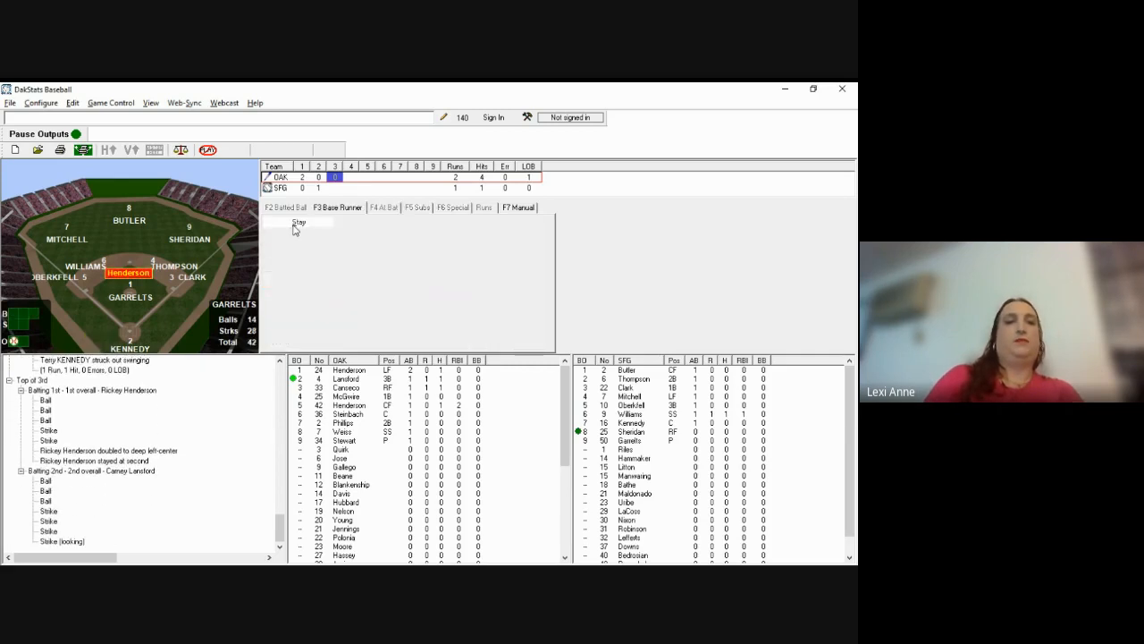
key("s")
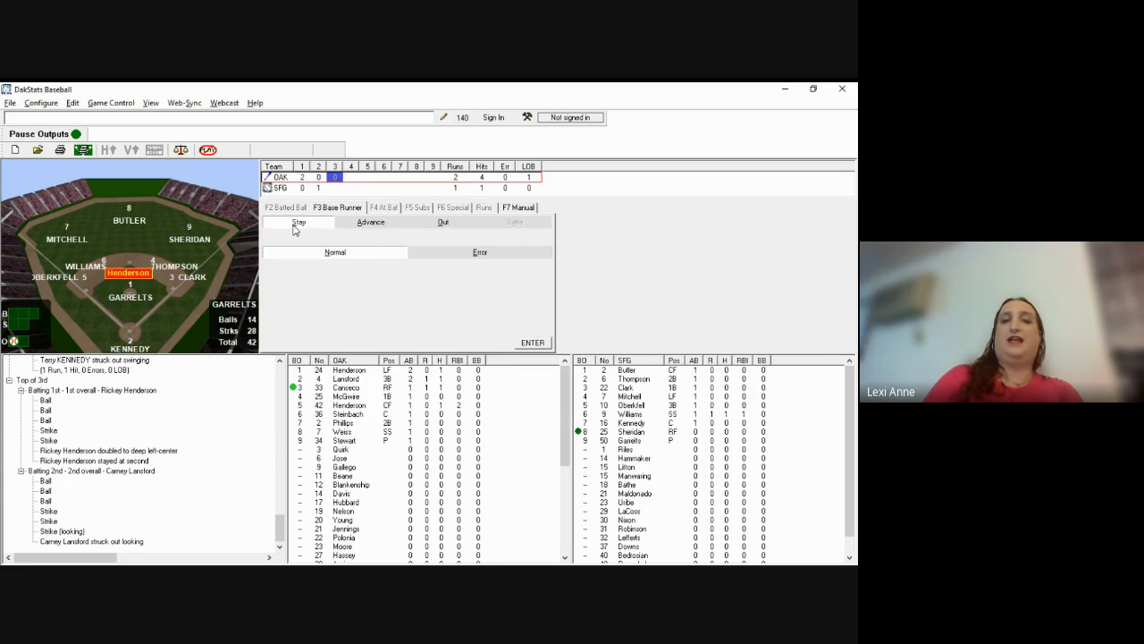
key("Return")
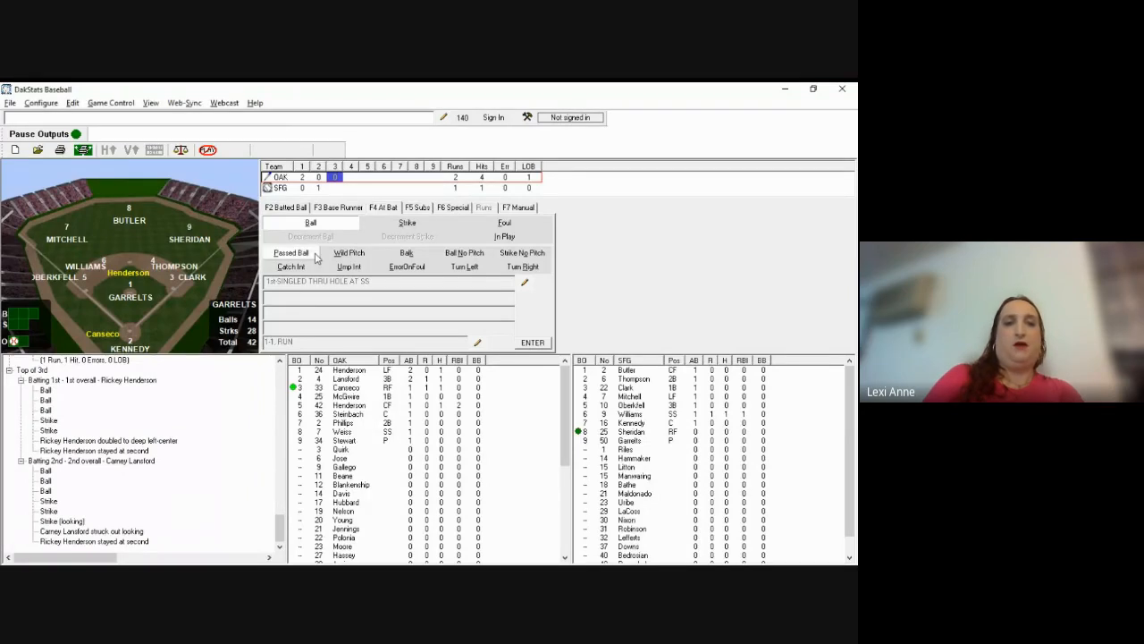
key("b")
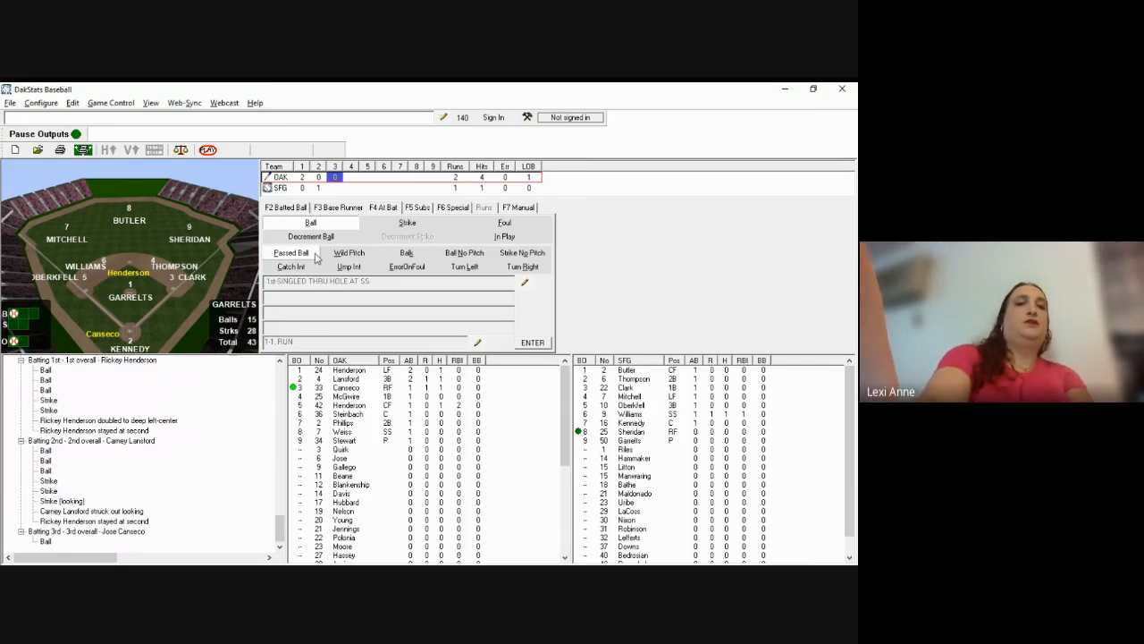
left_click(313, 255)
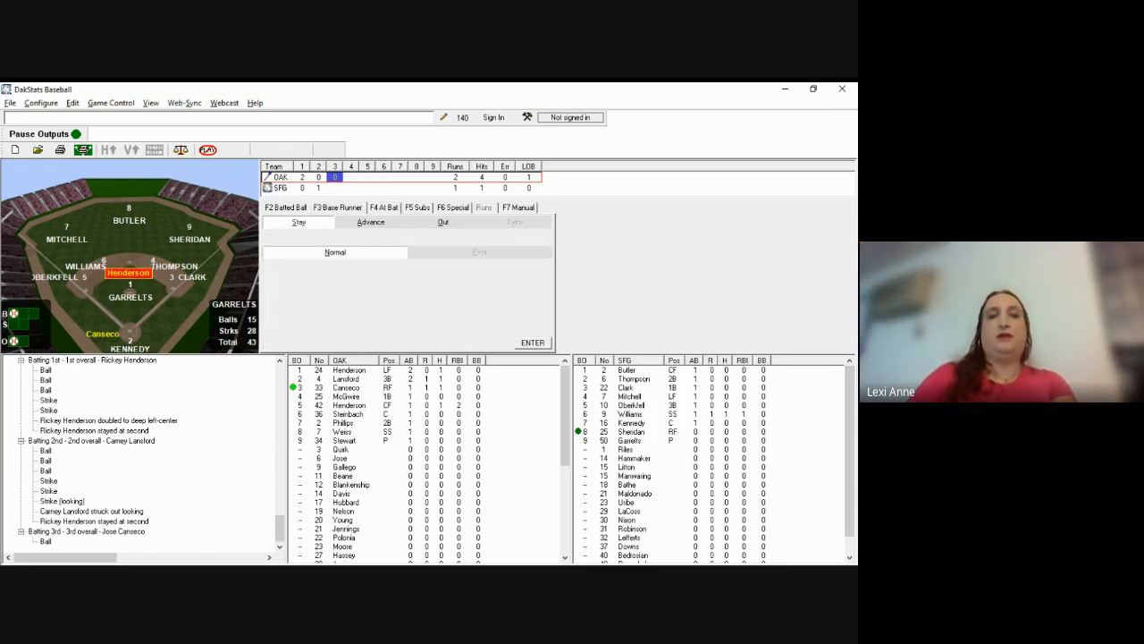
Step: Set Henderson's base-running entry to Advance, with 3rd Base as the base reached
key("a")
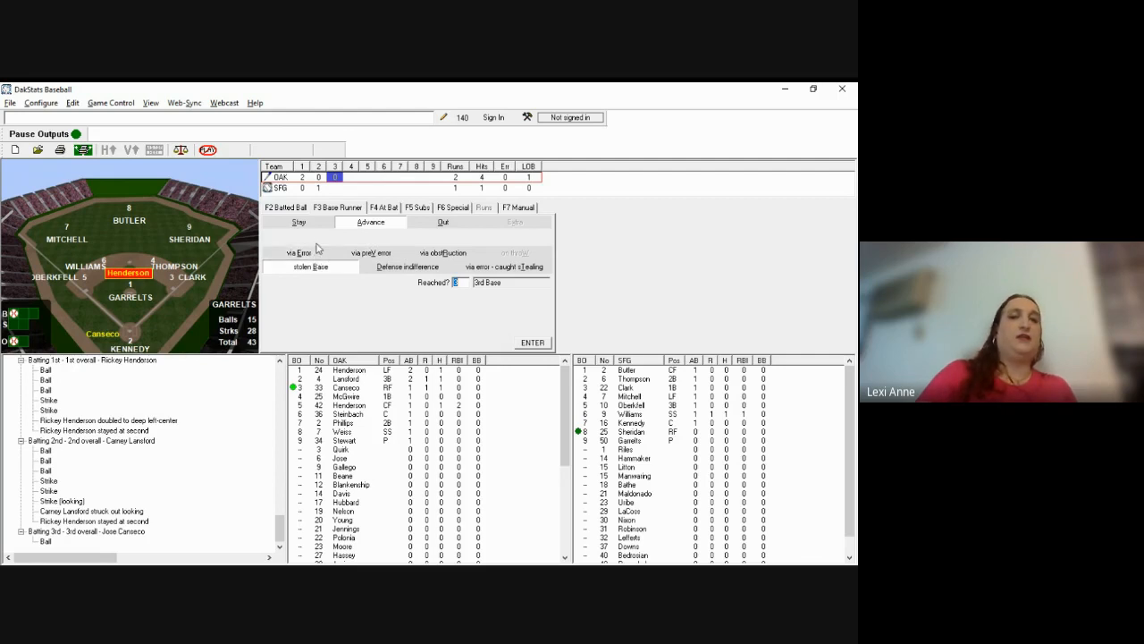
Step: Record Henderson's stolen base of third, keeping Reached? at 3
left_click(443, 222)
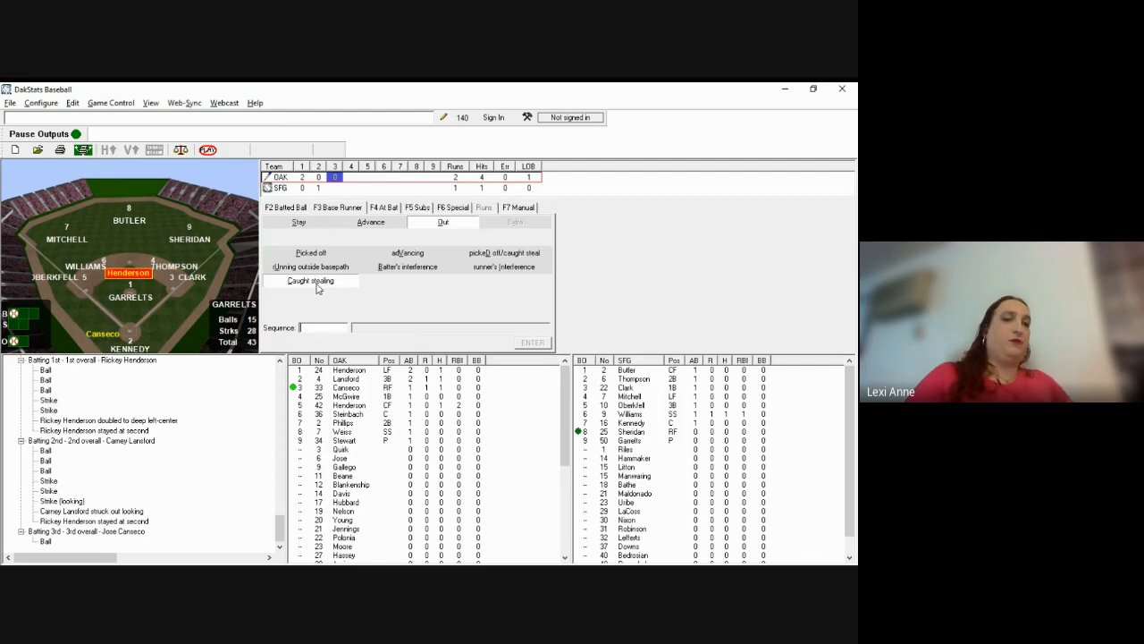
left_click(372, 224)
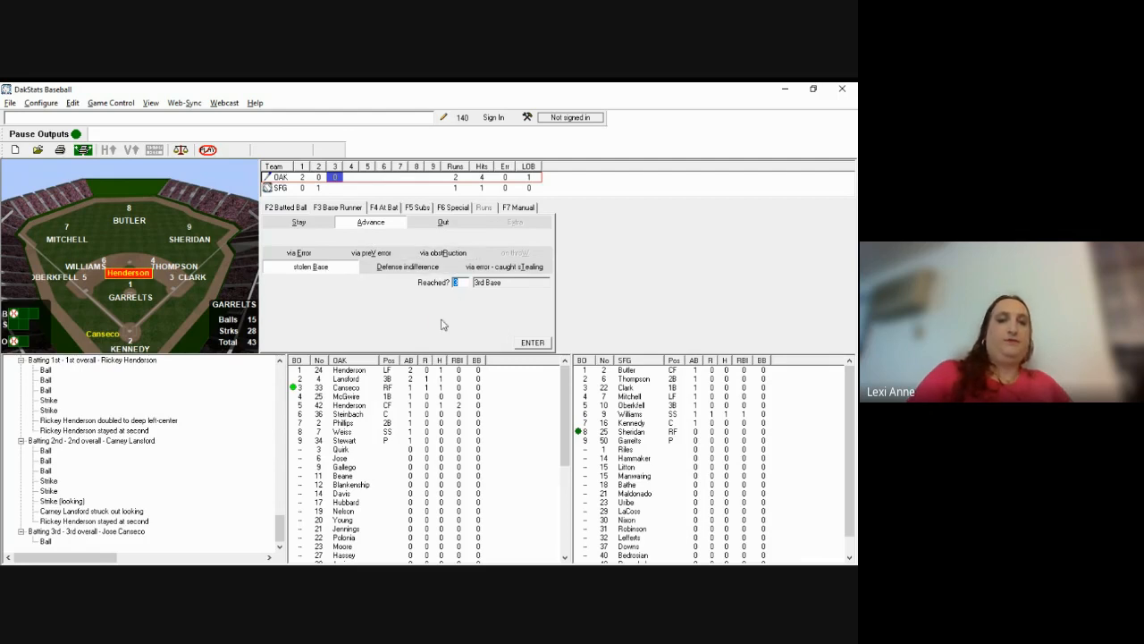
key("Return")
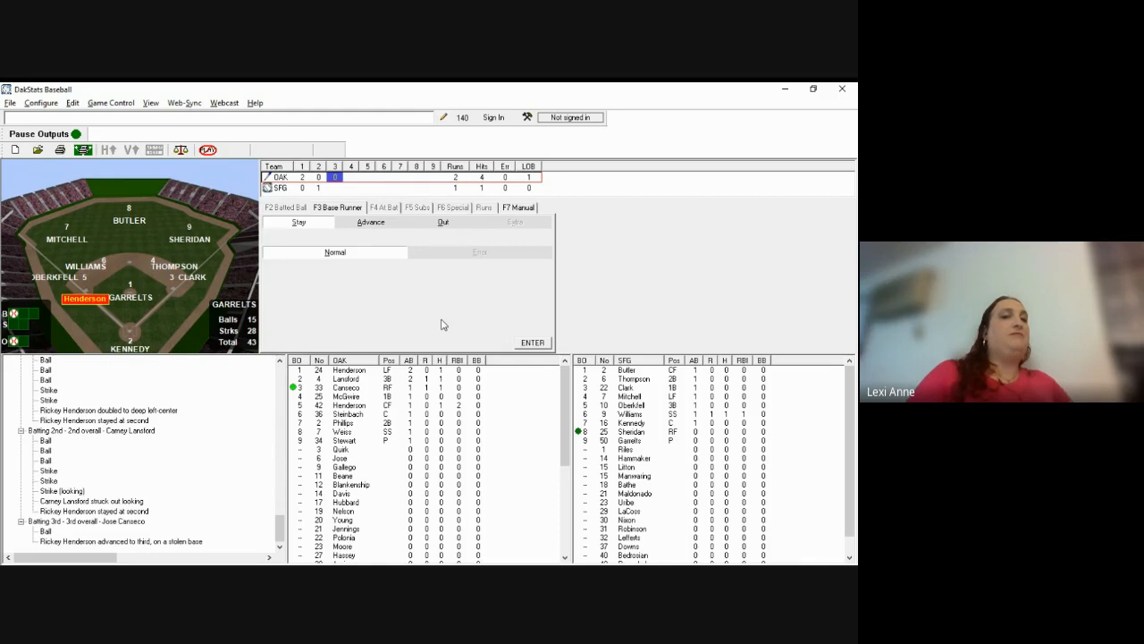
Step: Log Canseco's called strike and 5-3 groundout, with Henderson holding at third
key("Return")
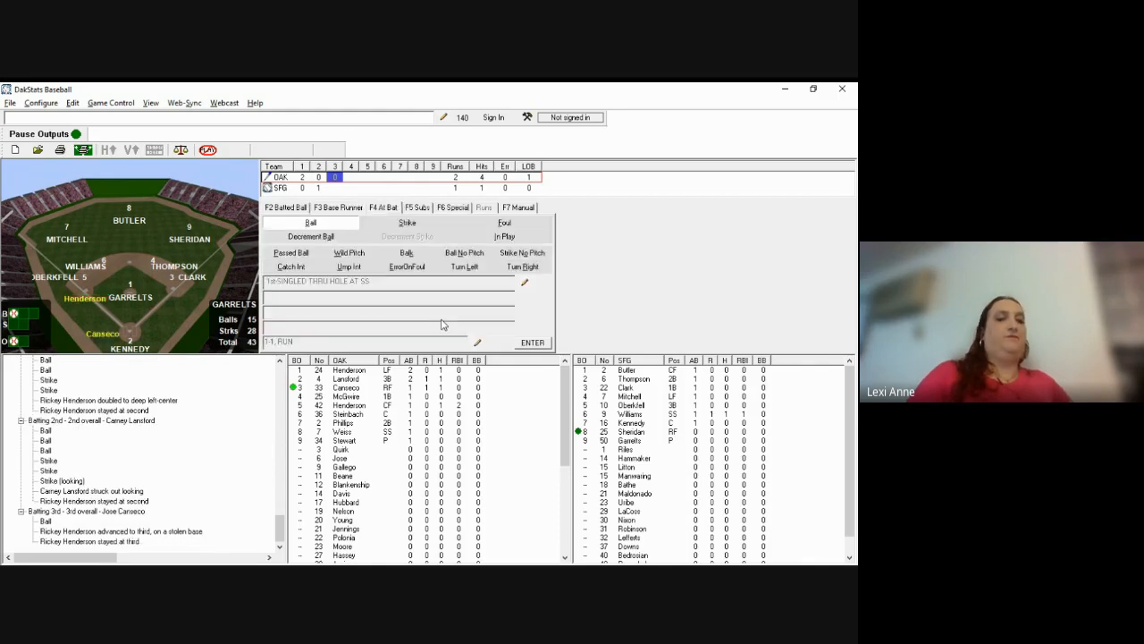
key("alt+Tab")
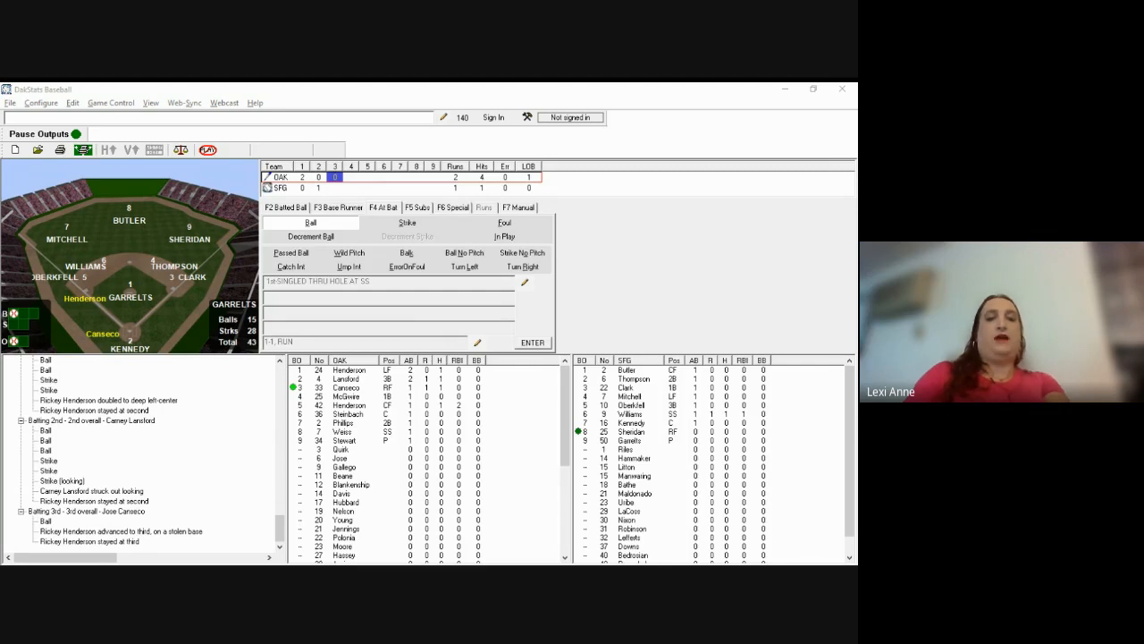
left_click(401, 306)
key("s")
key("l")
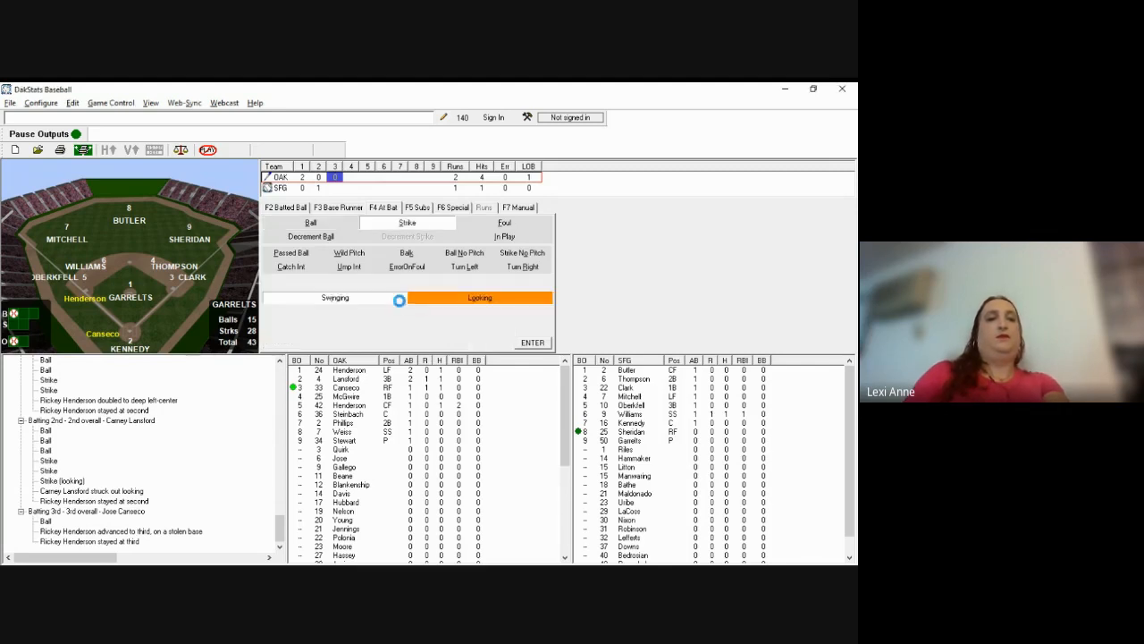
key("F2")
type("g53")
key("Return")
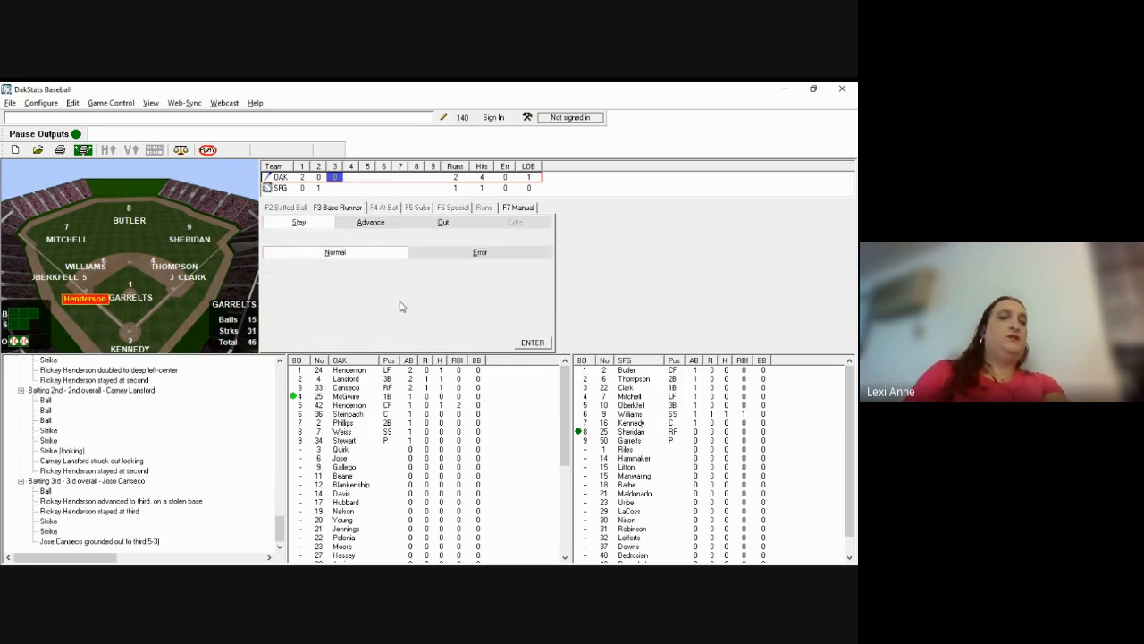
key("Return")
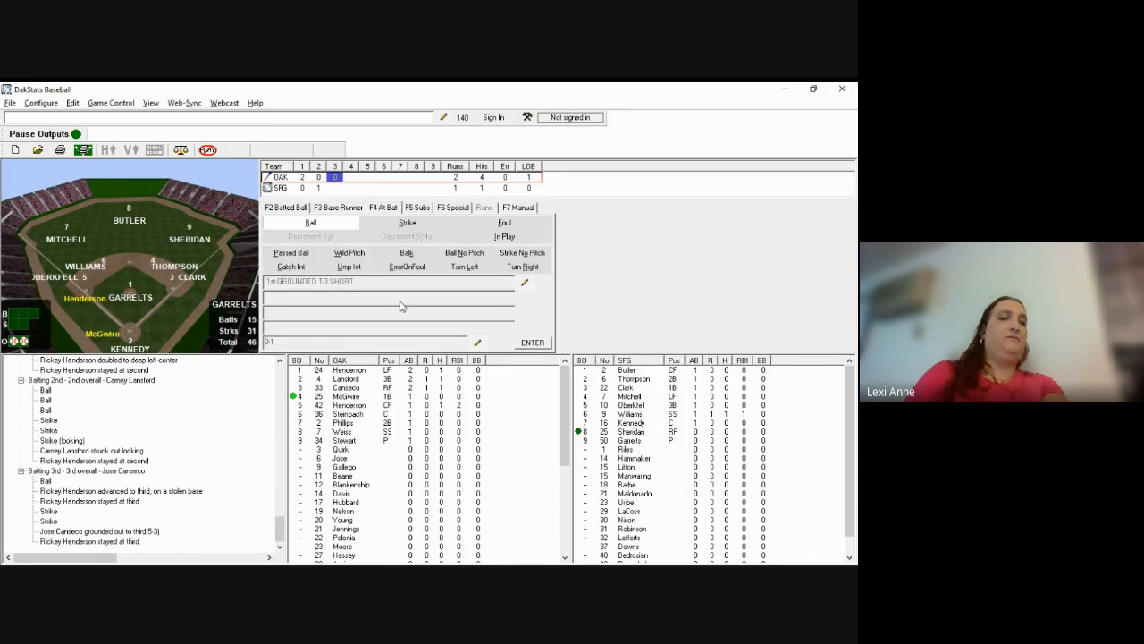
Step: Record McGwire's 1-3 groundout to the pitcher, ending the top of the 3rd
key("alt+Tab")
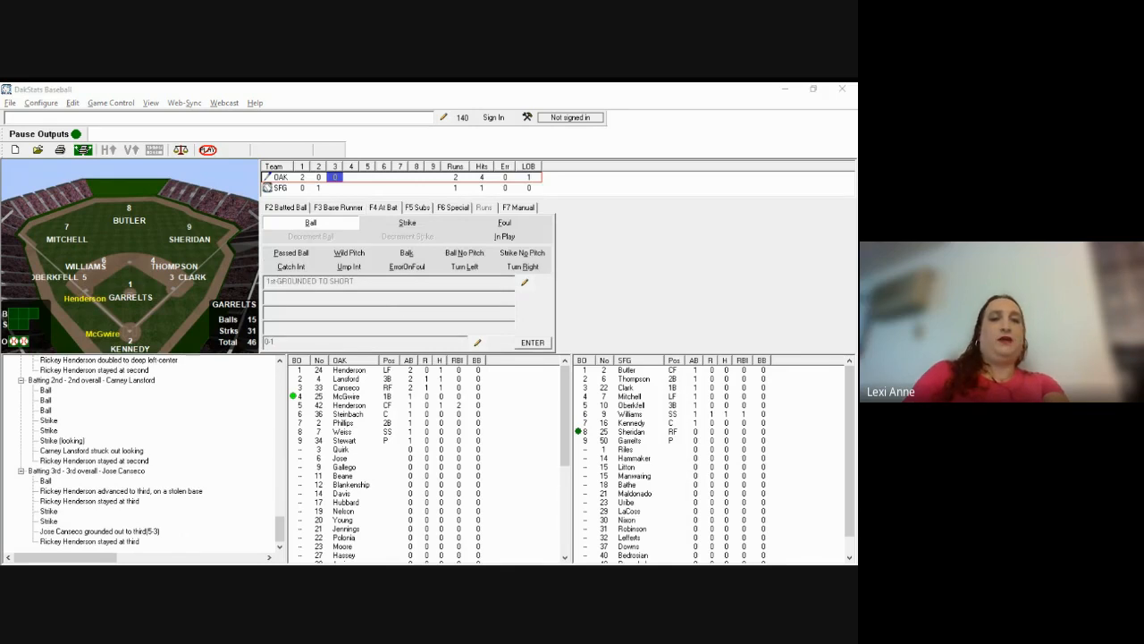
left_click(400, 306)
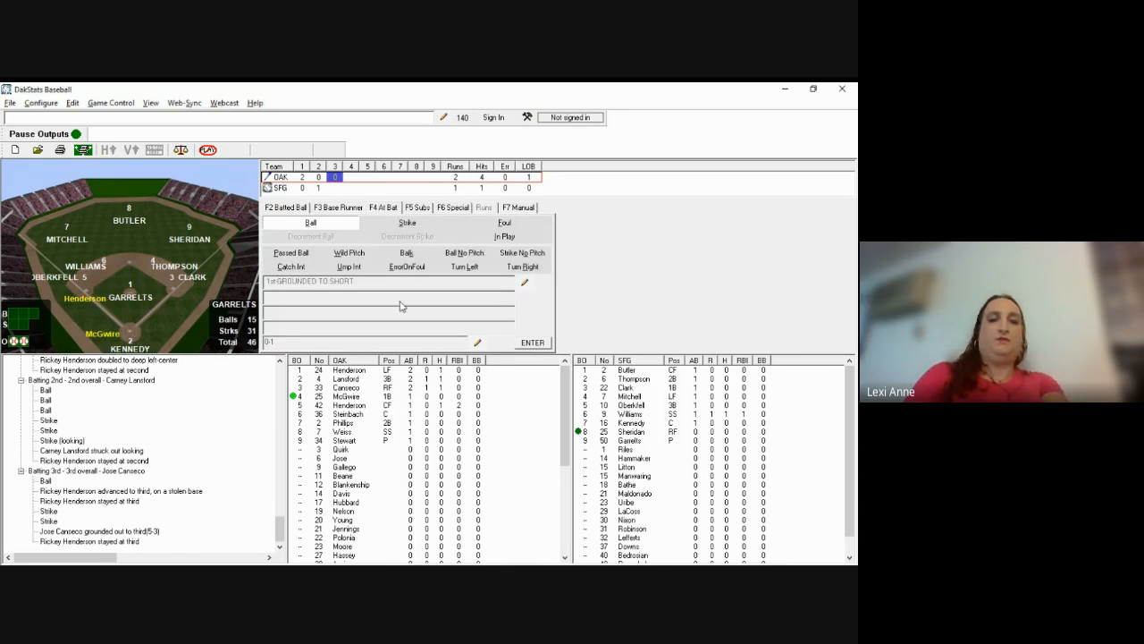
key("F2")
type("g1")
key("Return")
type("13")
key("Return")
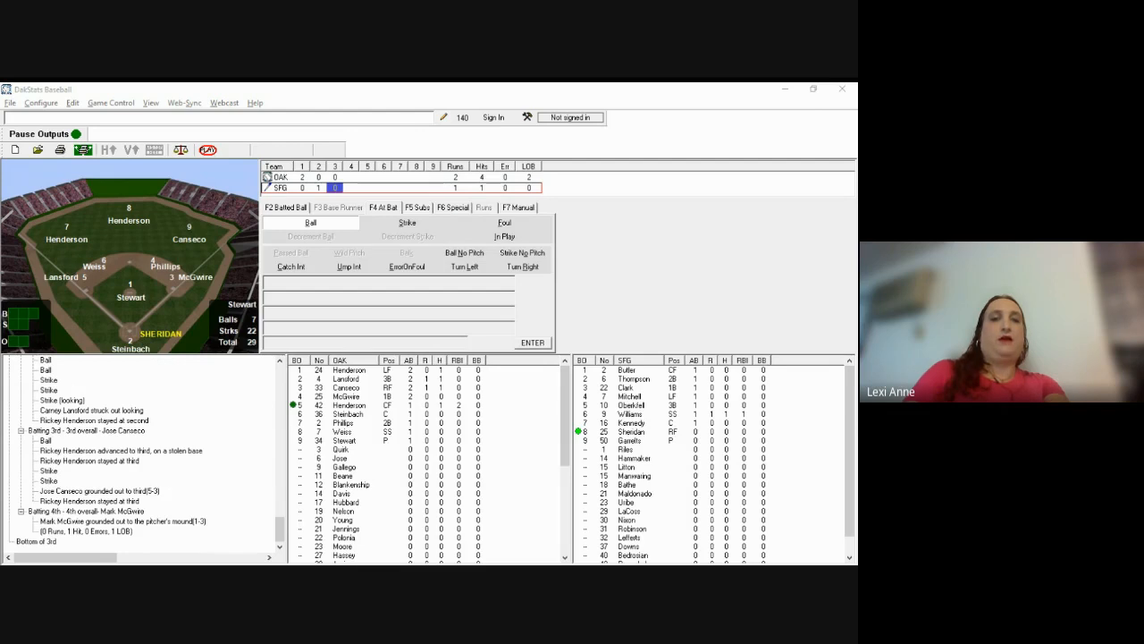
Step: Log Sheridan's swinging strike and his 4-3 groundout
left_click(377, 338)
key("s")
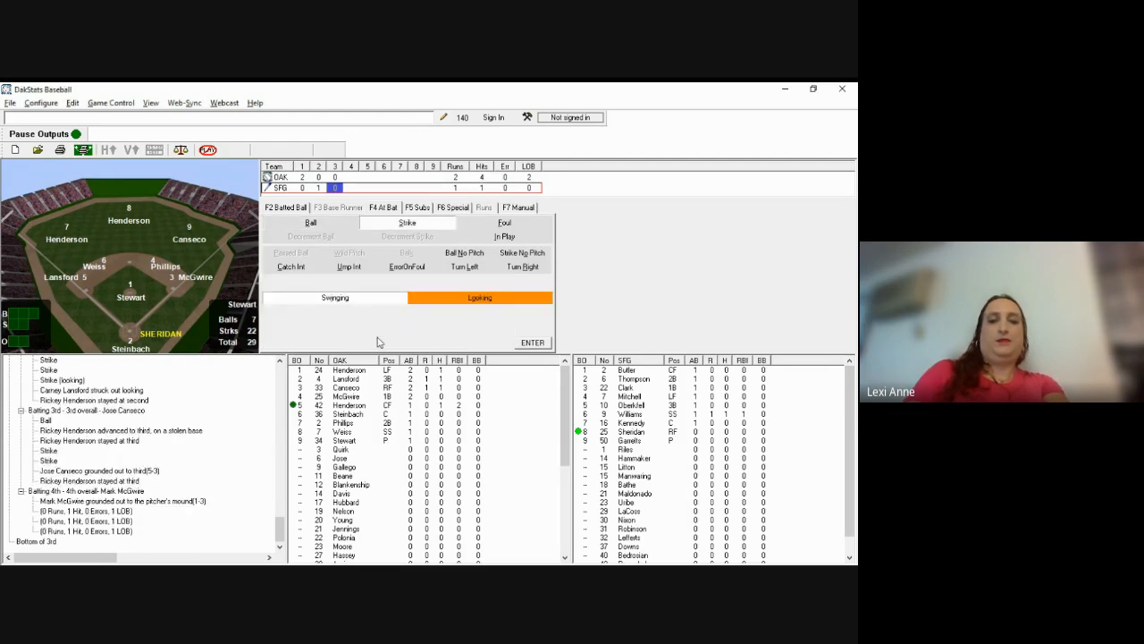
key("Return")
key("F2")
type("g43")
key("Return")
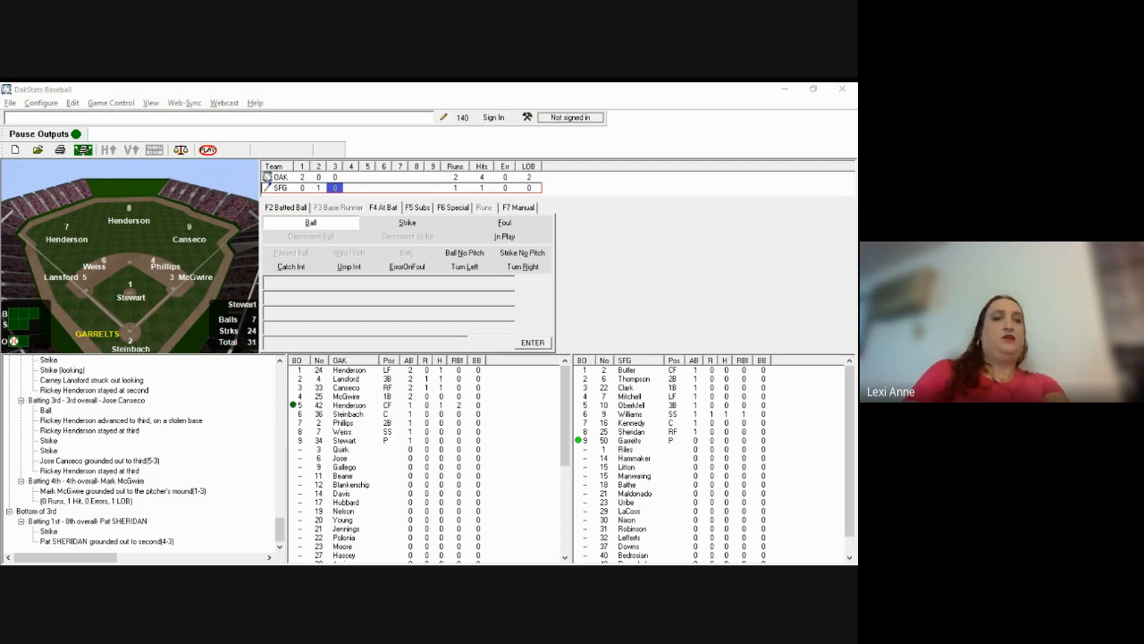
Step: Log Garrelts's ball, two strikes and called third strike out
left_click(295, 214)
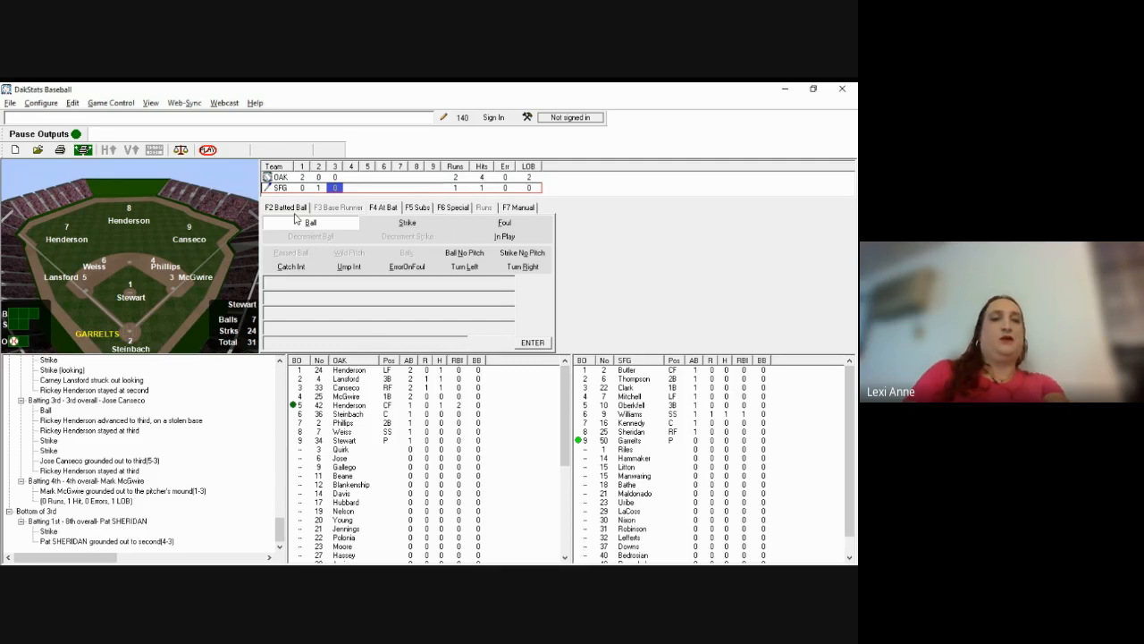
key("Return")
key("s")
key("Return")
key("s")
key("Return")
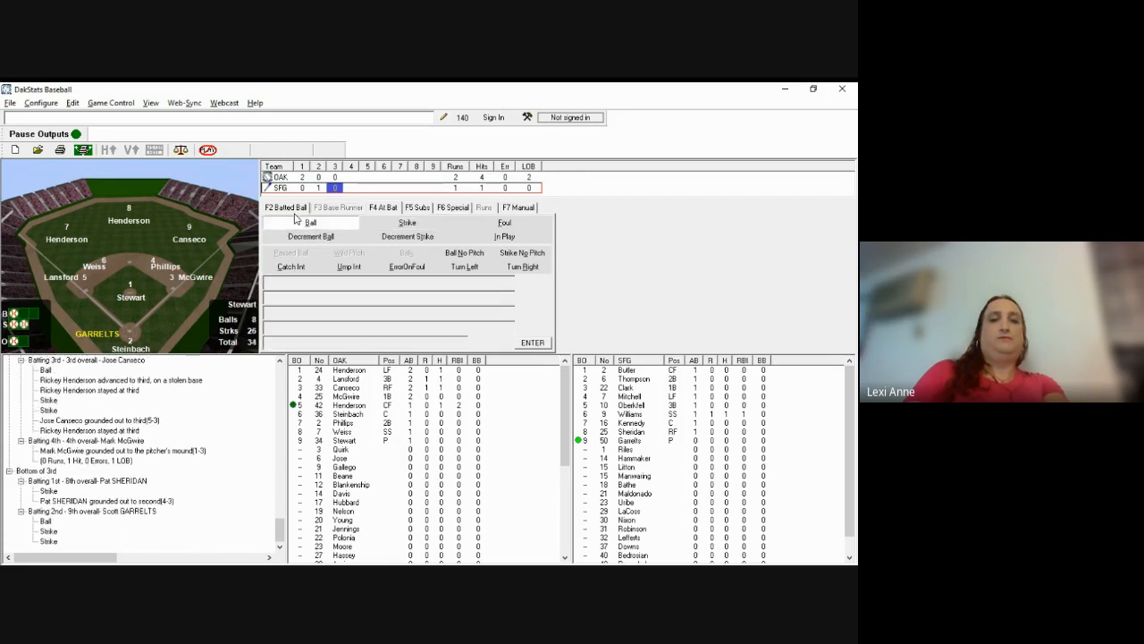
key("s")
key("l")
key("Return")
key("Return")
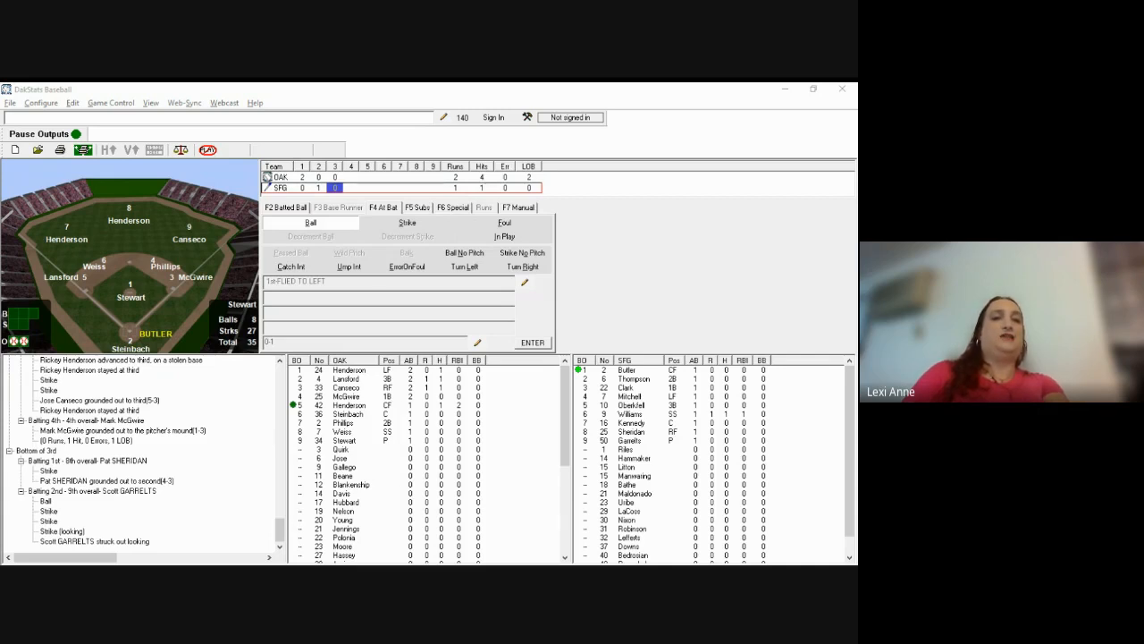
Step: Log Butler's fly out to right-center (Hit To 88) and confirm no runs, ending the 3rd
left_click(313, 231)
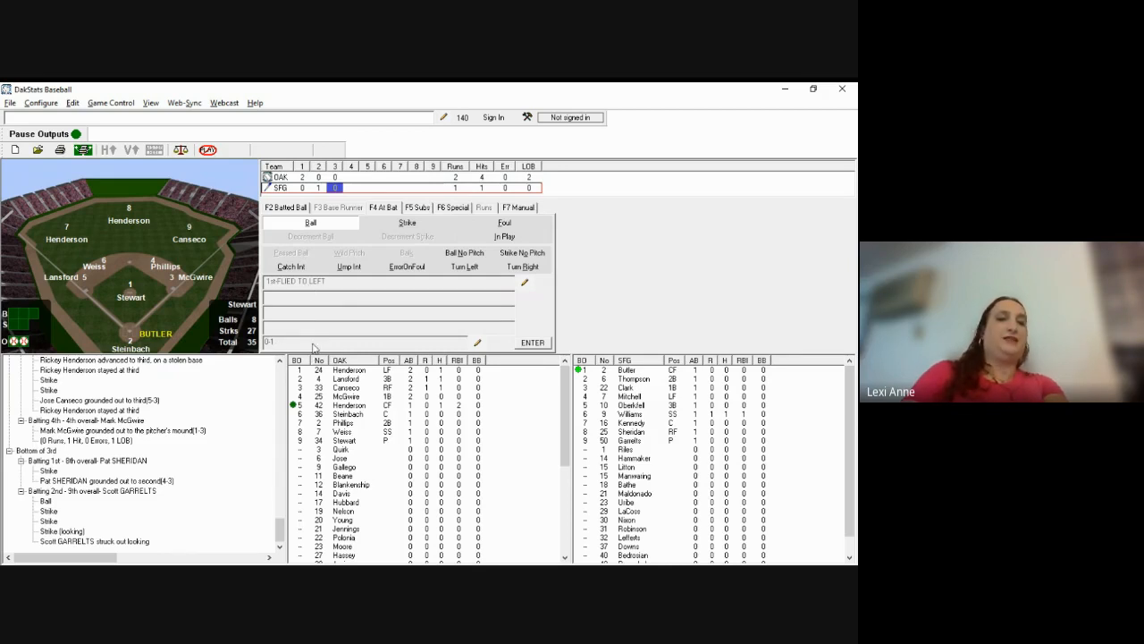
key("alt+Tab")
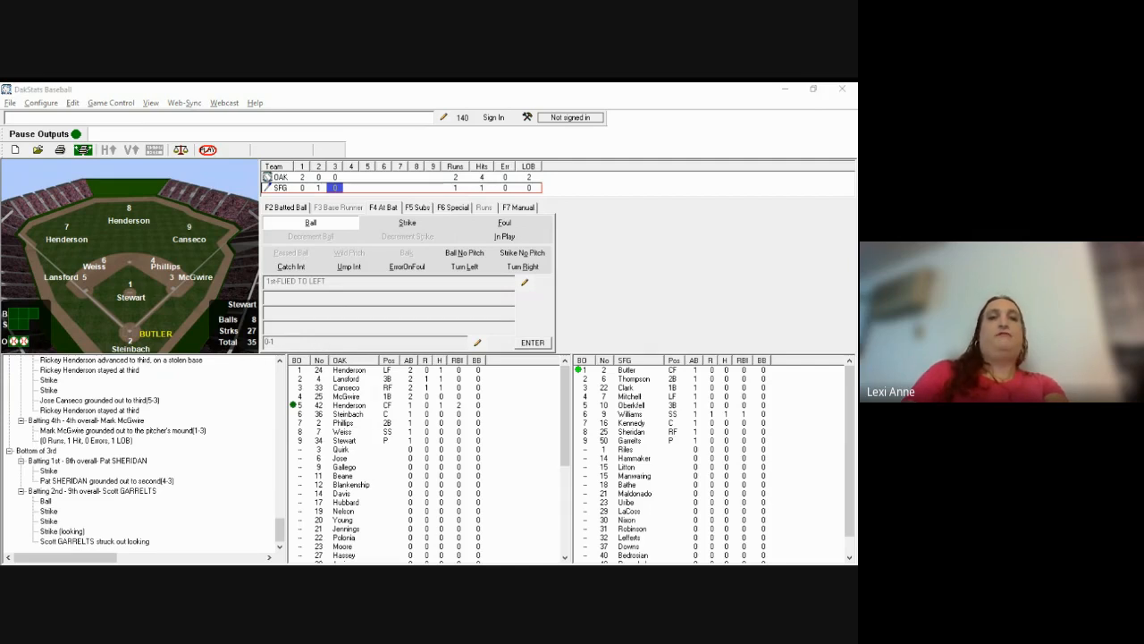
key("alt+Tab")
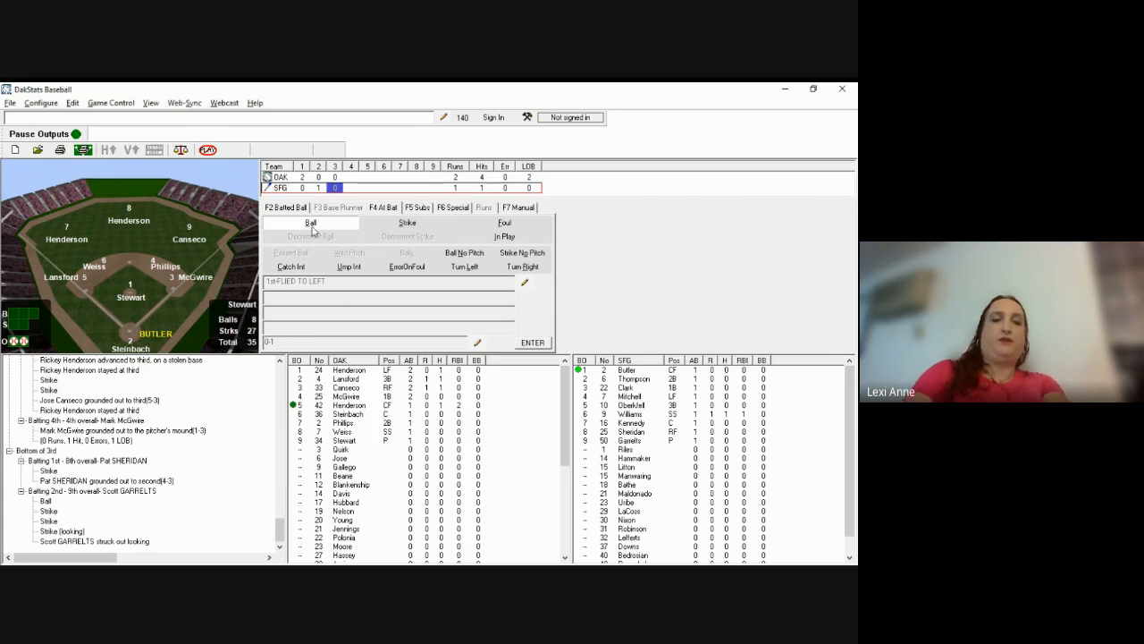
key("F2")
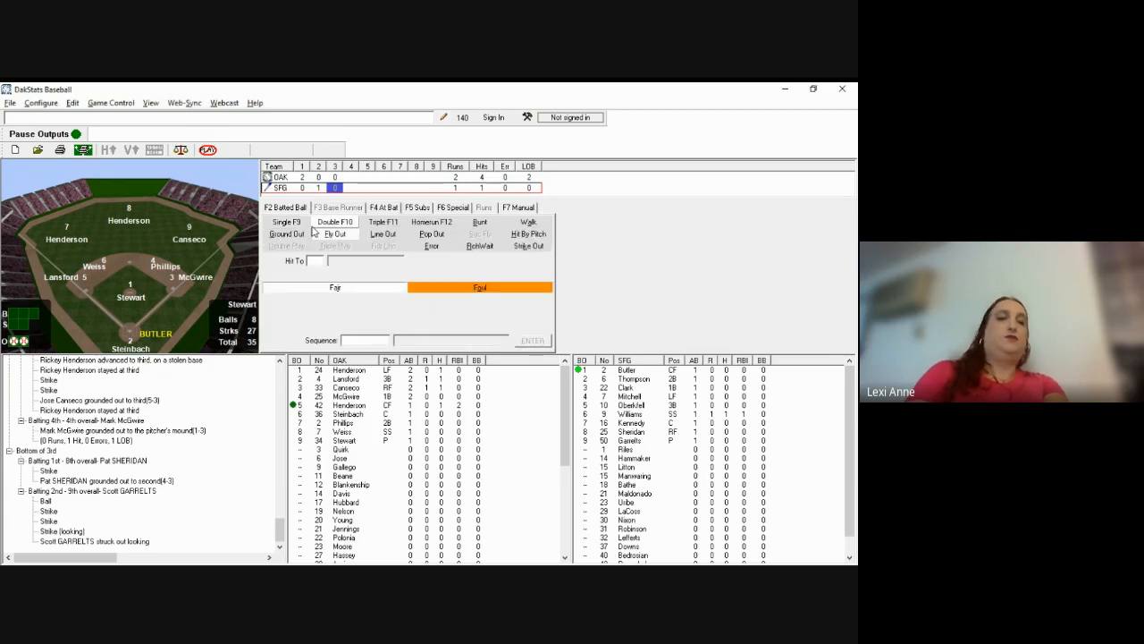
type("88")
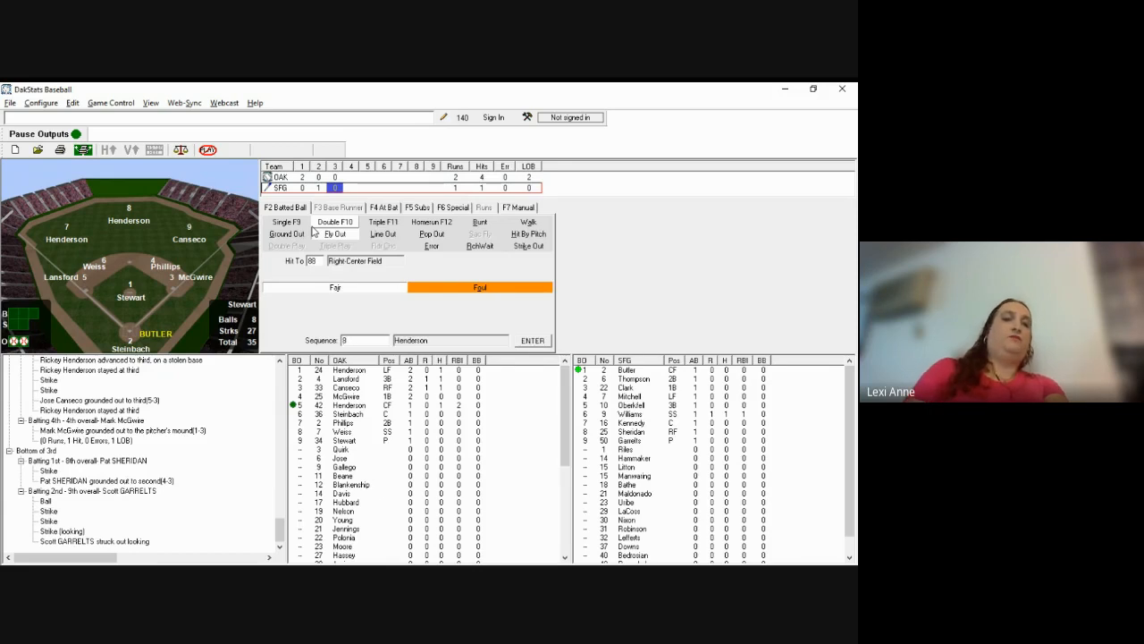
key("Return")
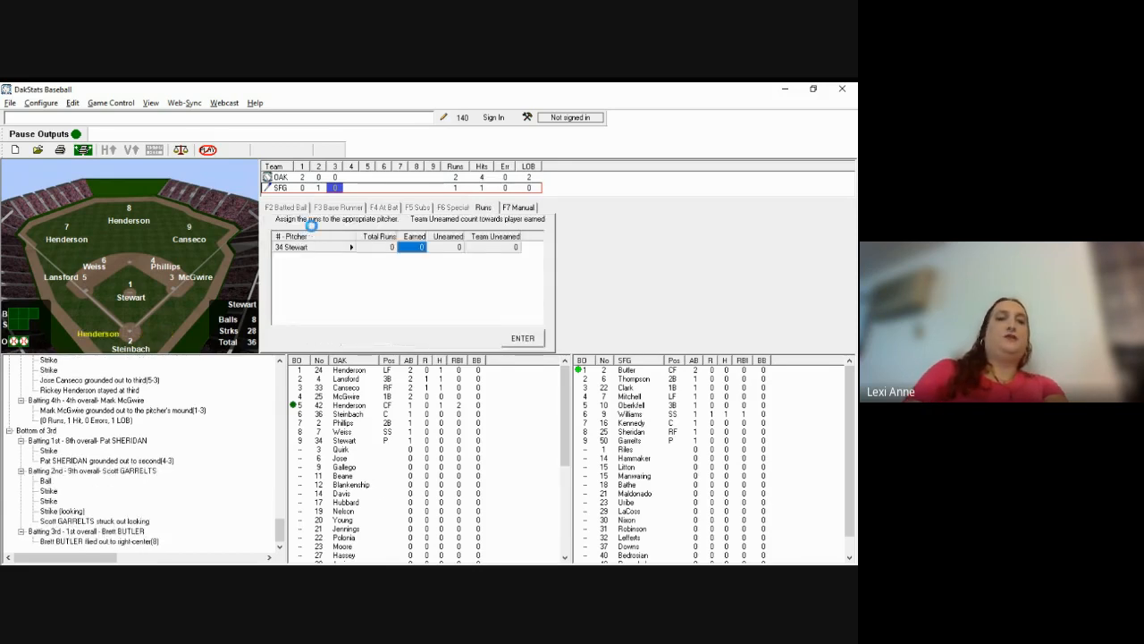
key("Return")
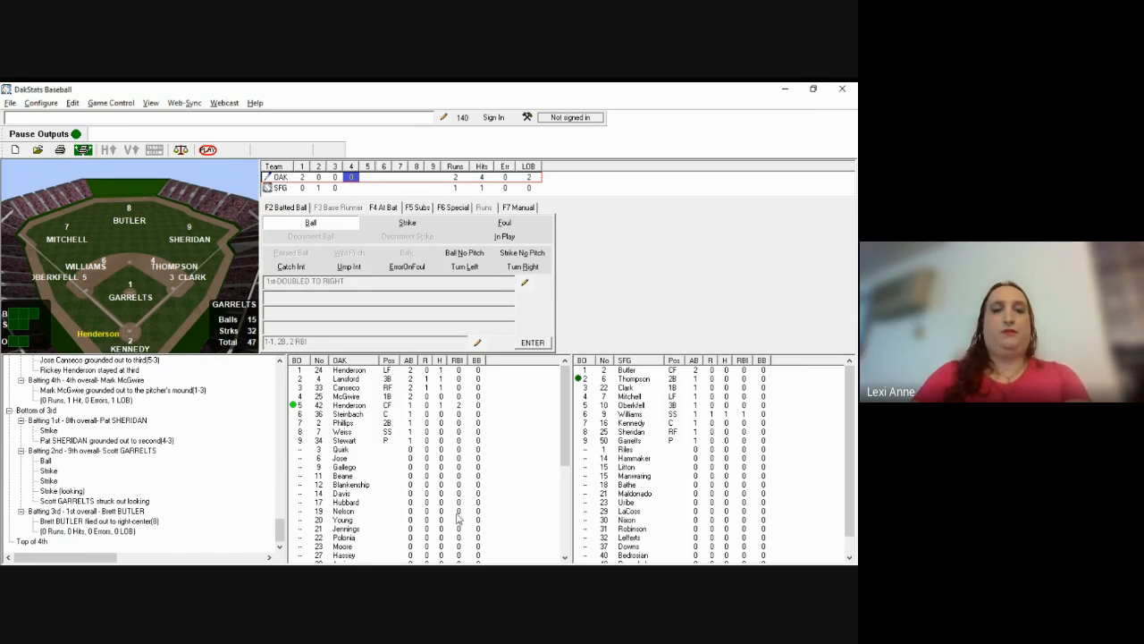
left_click(374, 516)
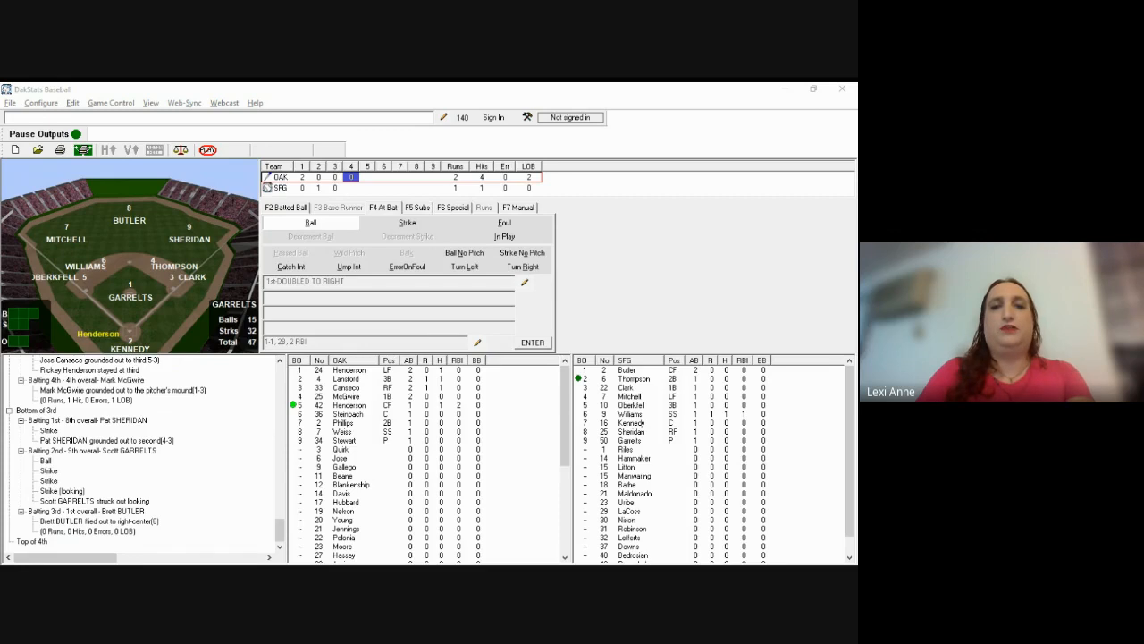
left_click(592, 218)
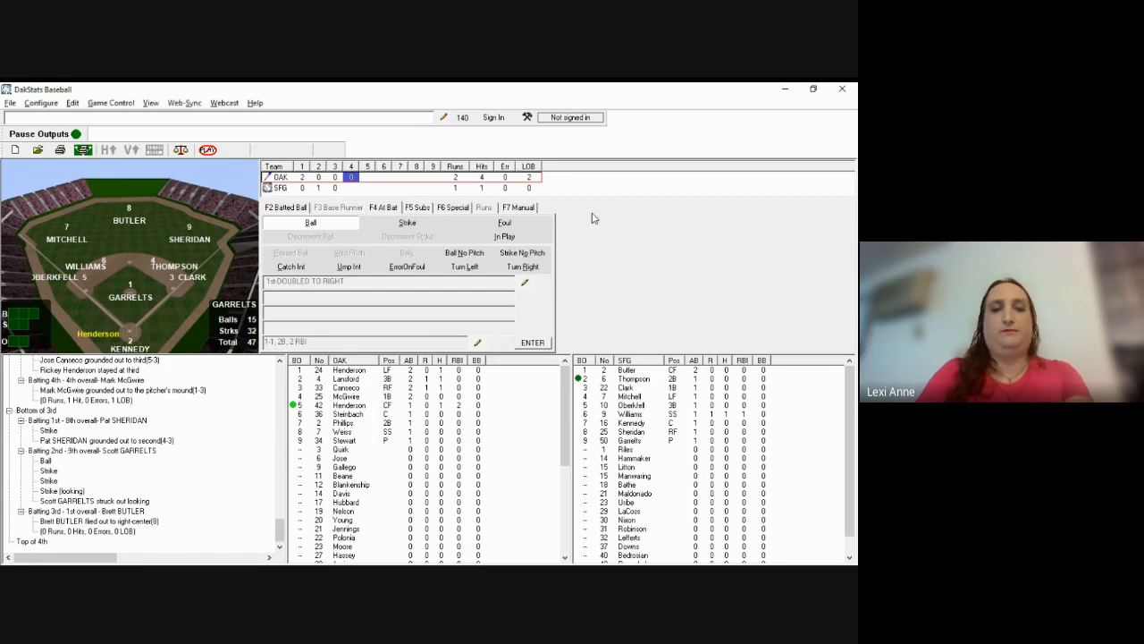
Step: Log two balls, then Dave Henderson's 2-0 home run to deep right-center (Hit To 89)
key("b")
key("b")
key("F2")
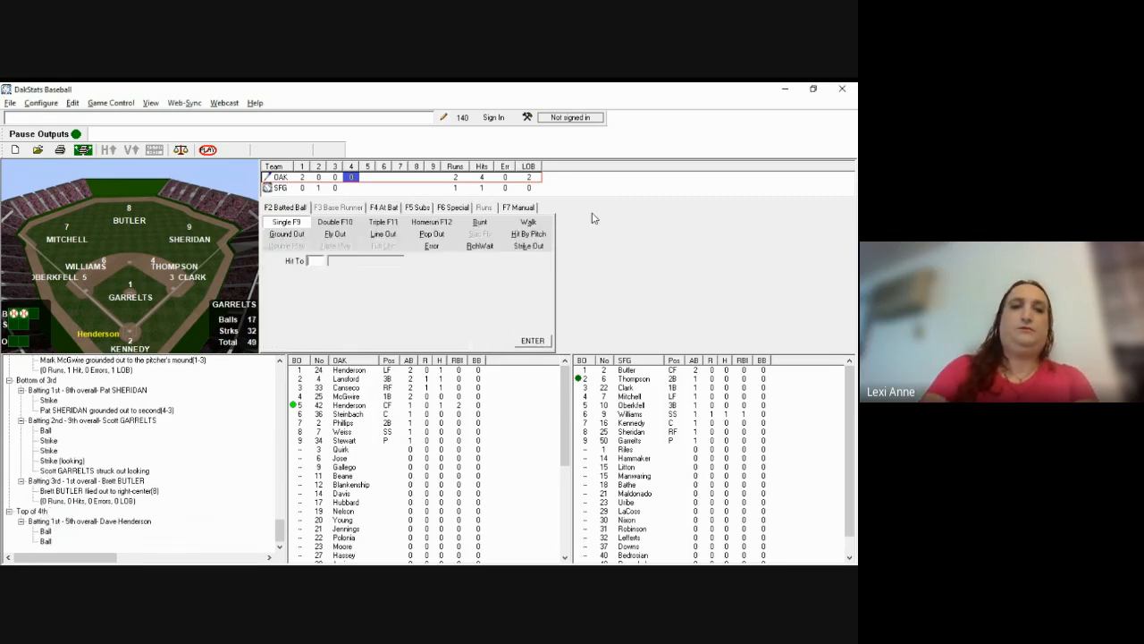
left_click(438, 224)
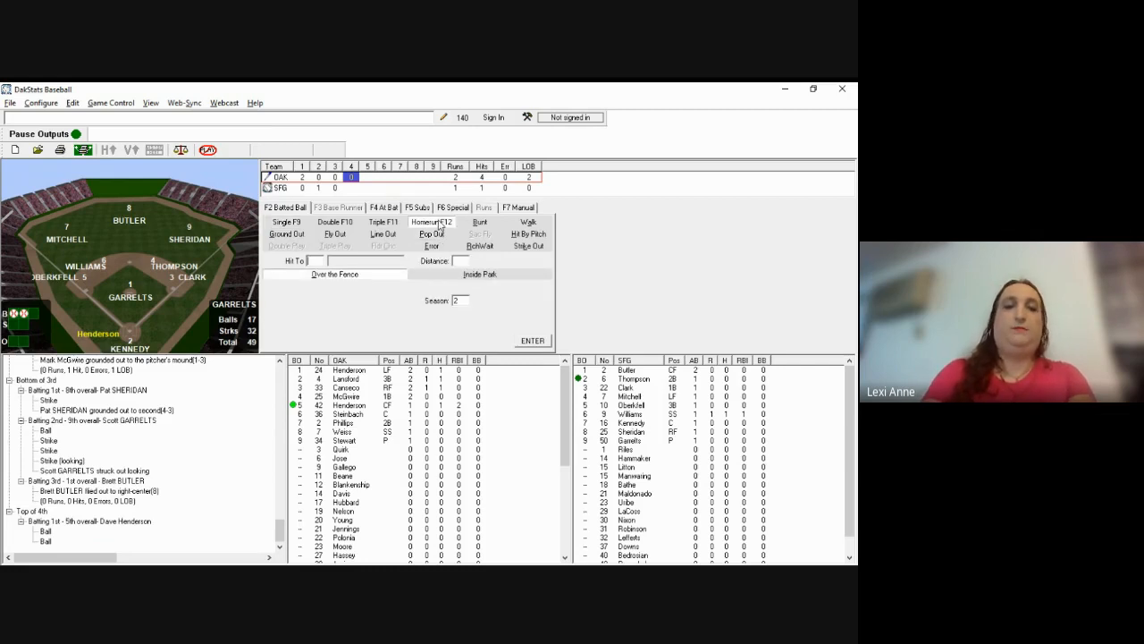
type("89")
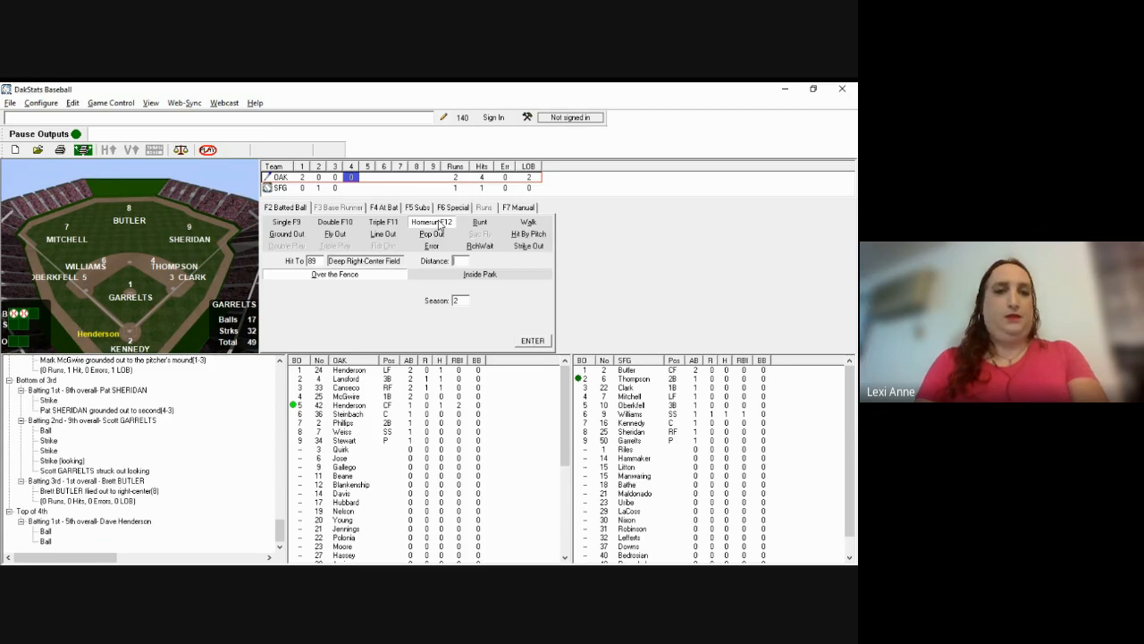
key("Return")
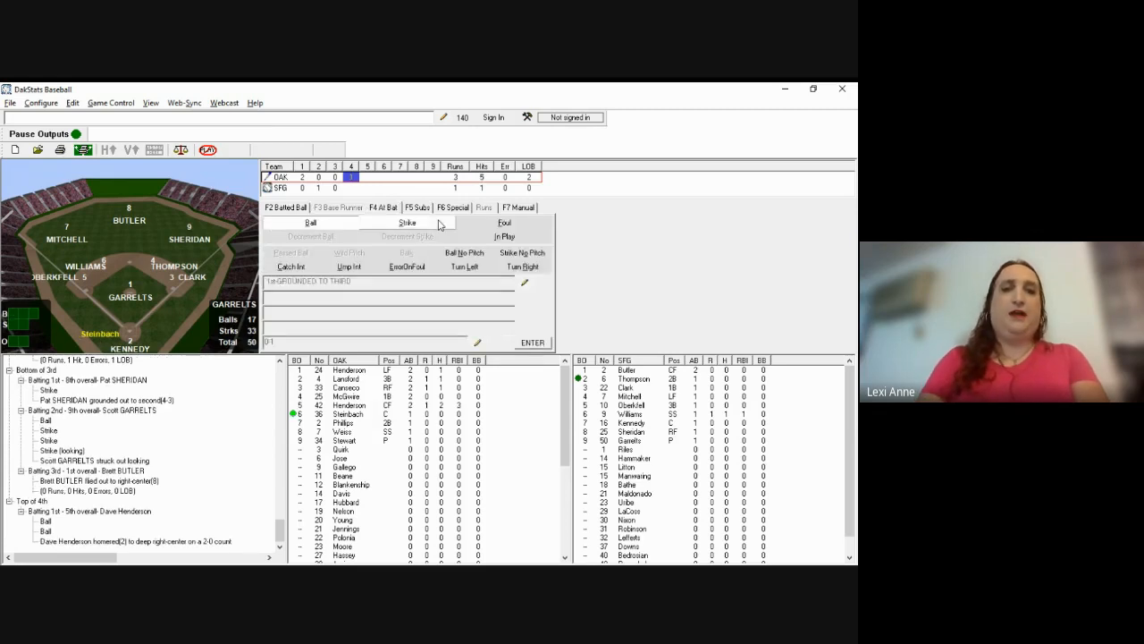
Step: Record Steinbach's 6-3 groundout hit to 46
key("alt+Tab")
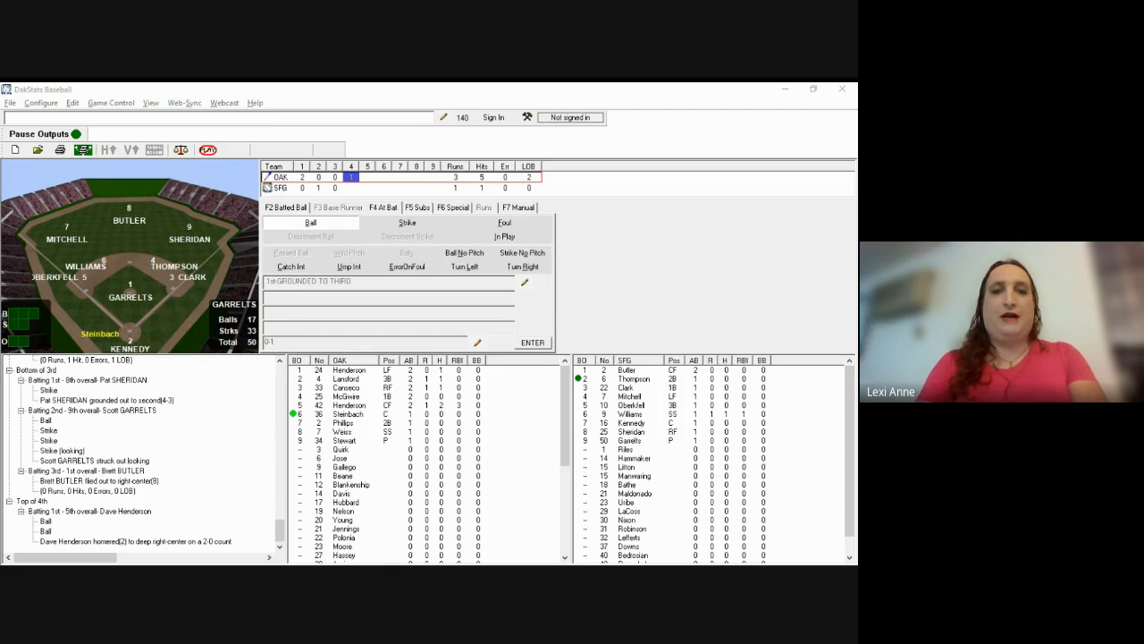
left_click(503, 228)
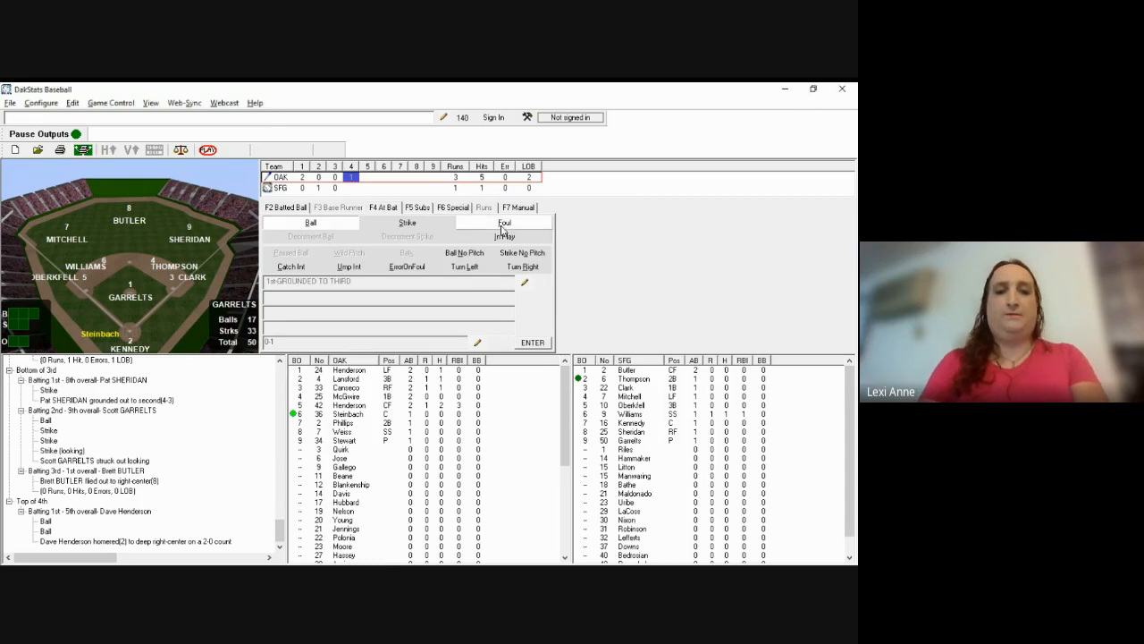
left_click(502, 230)
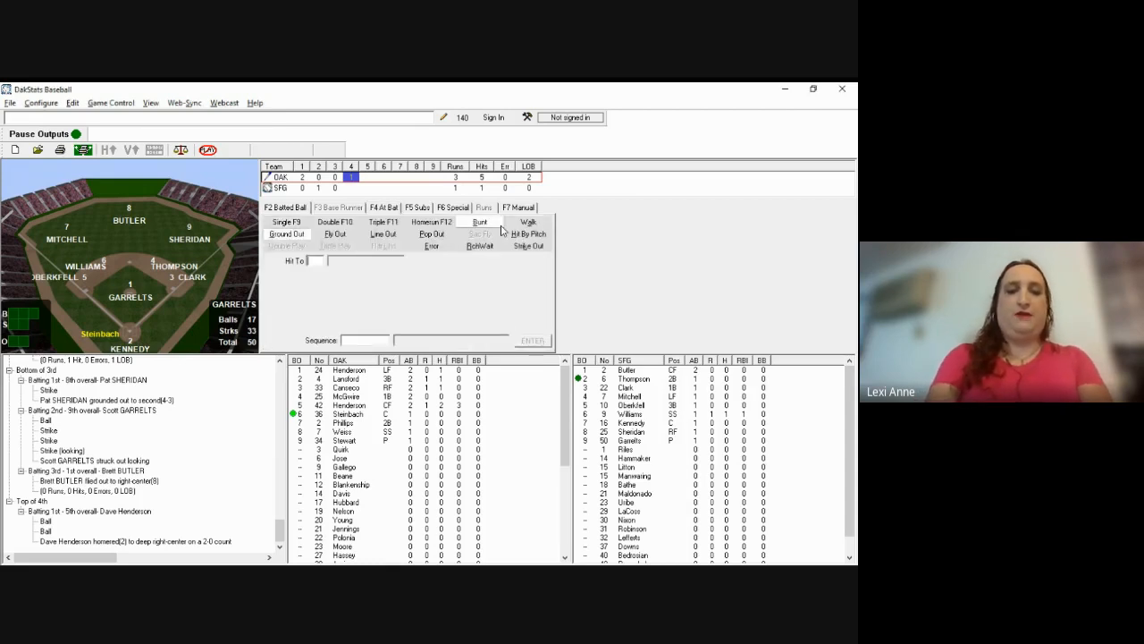
type("46")
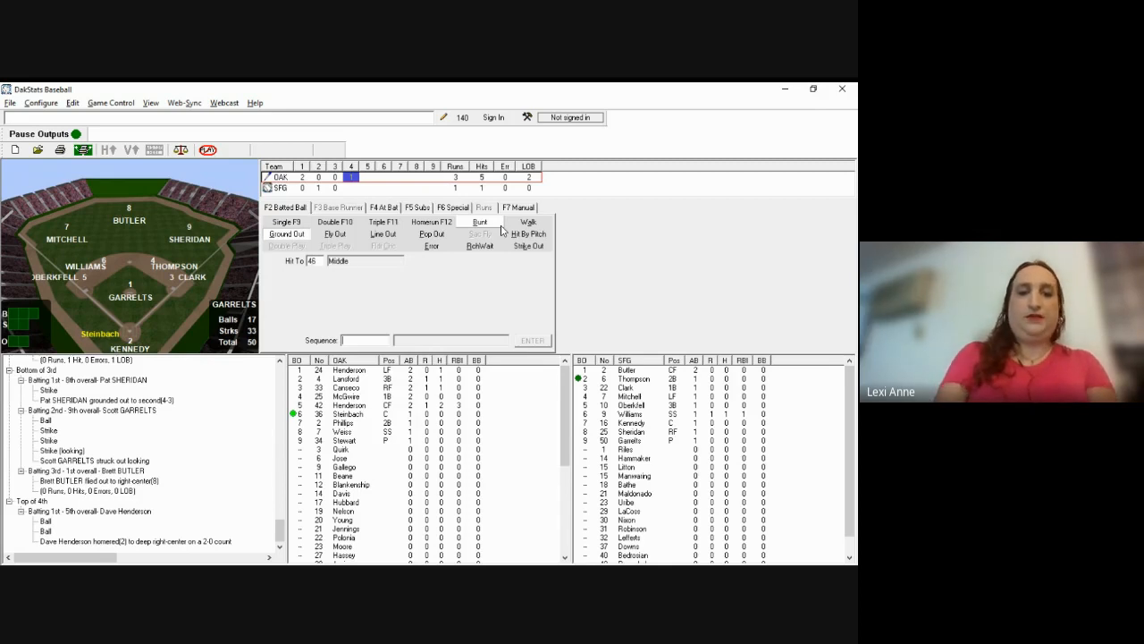
type("63")
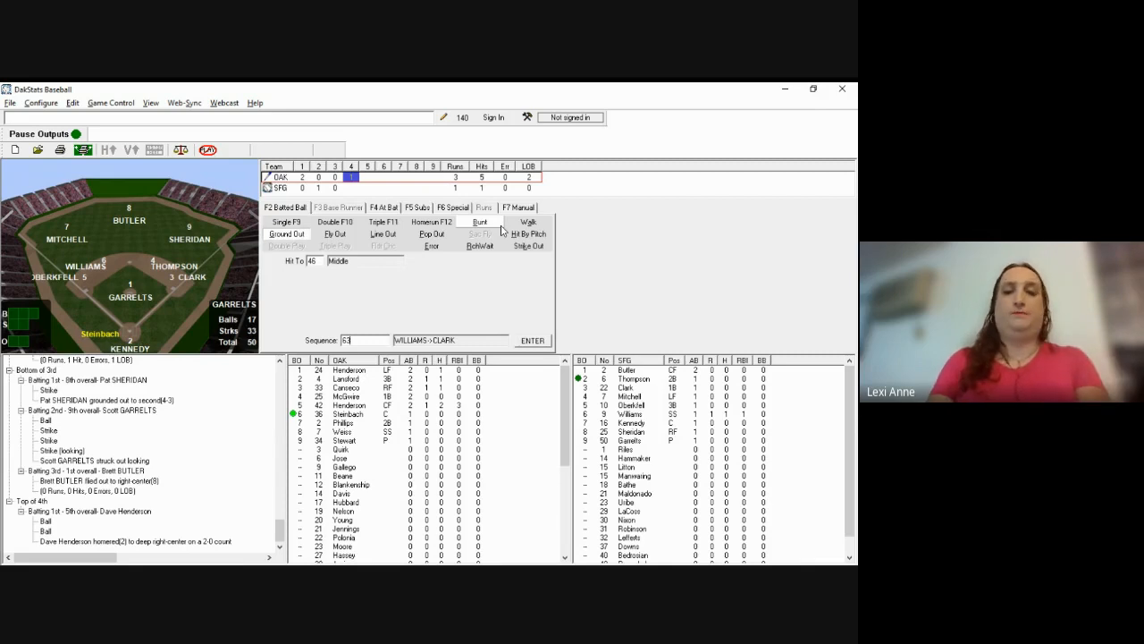
key("Return")
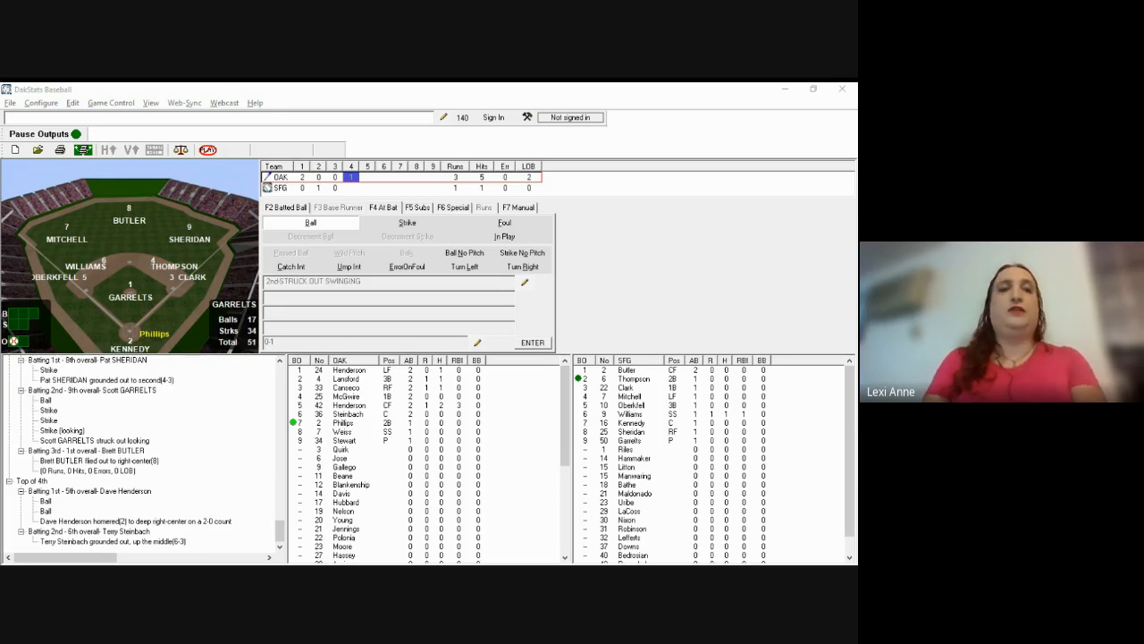
Step: Record Tony Phillips's first-pitch home run to deep right (Hit To 36)
left_click(536, 243)
left_click(536, 241)
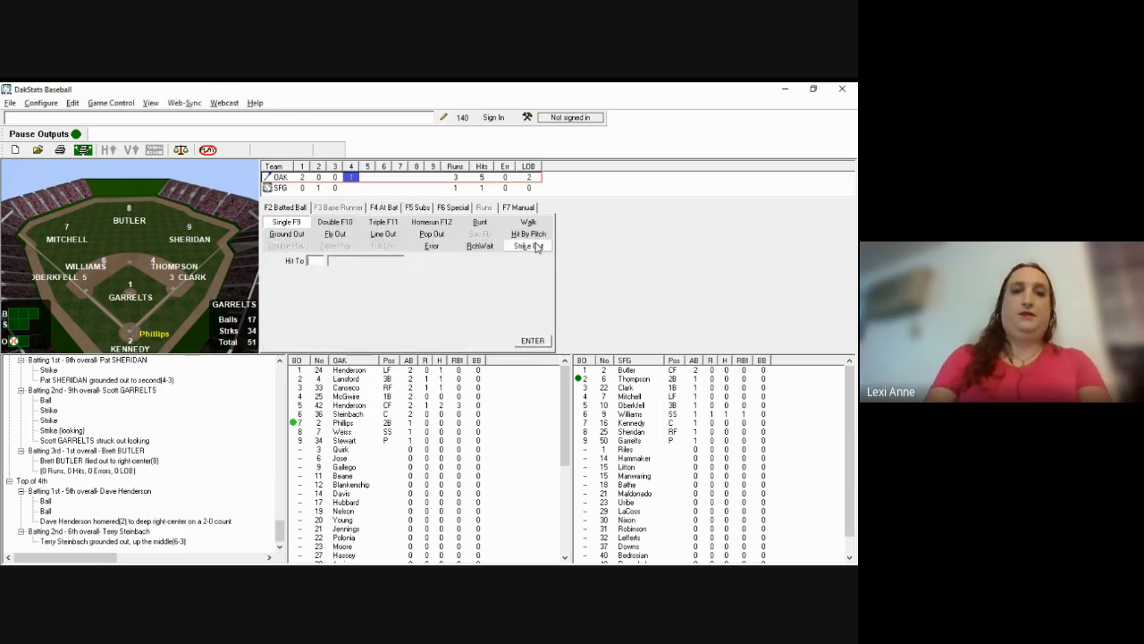
left_click(437, 222)
type("36")
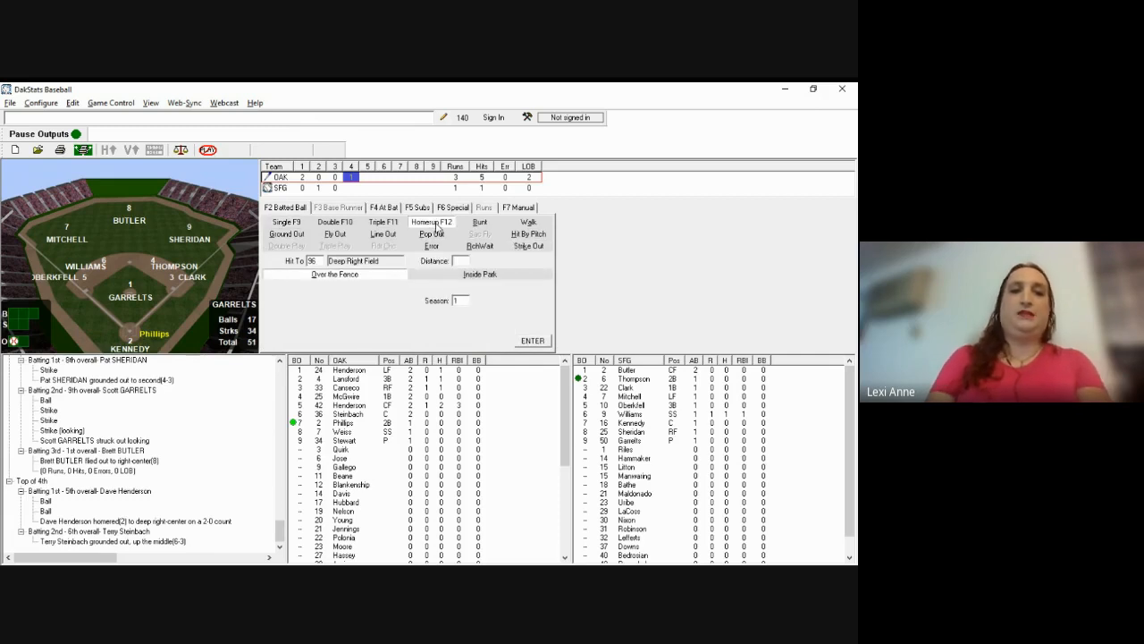
key("Return")
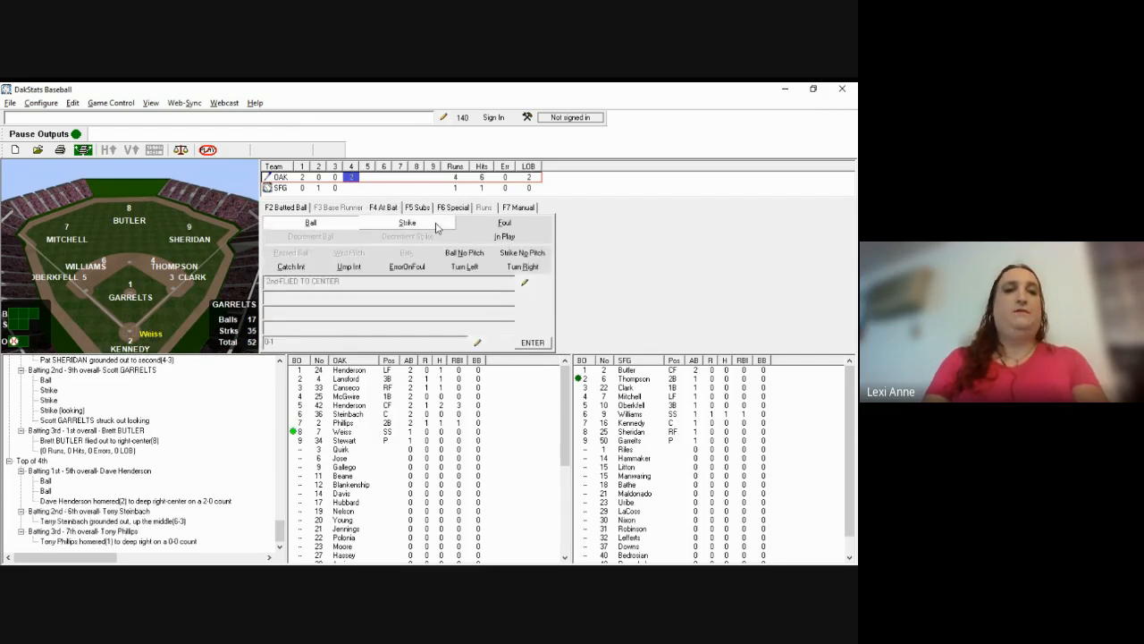
Step: Substitute Downs (37) for Garrelts as Giants pitcher in lineup row 9
key("alt+Tab")
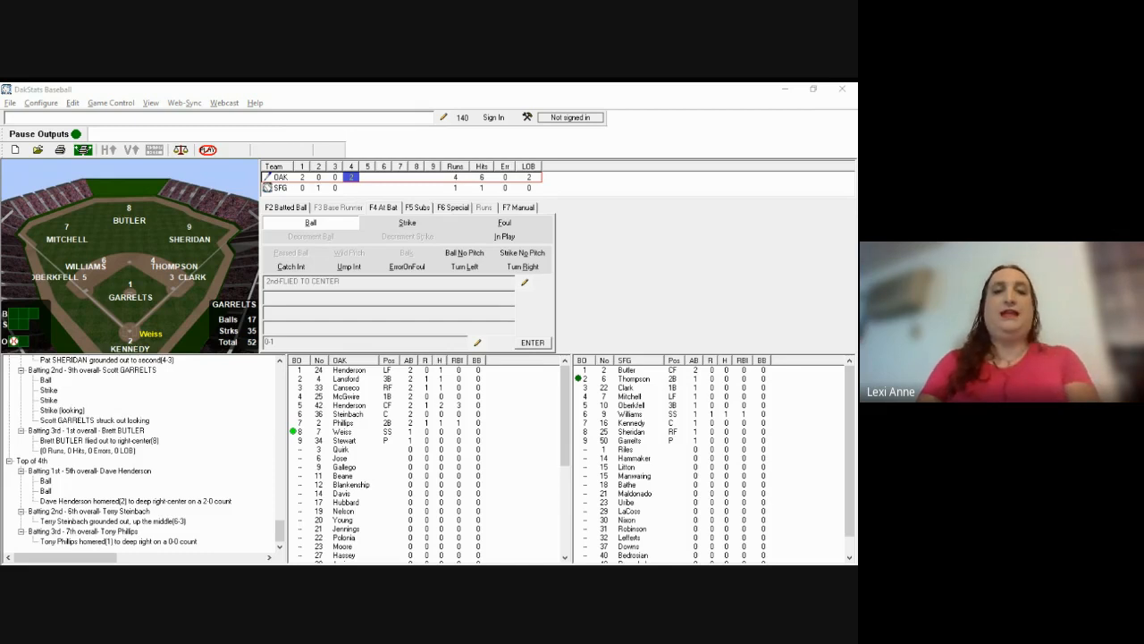
key("alt+Tab")
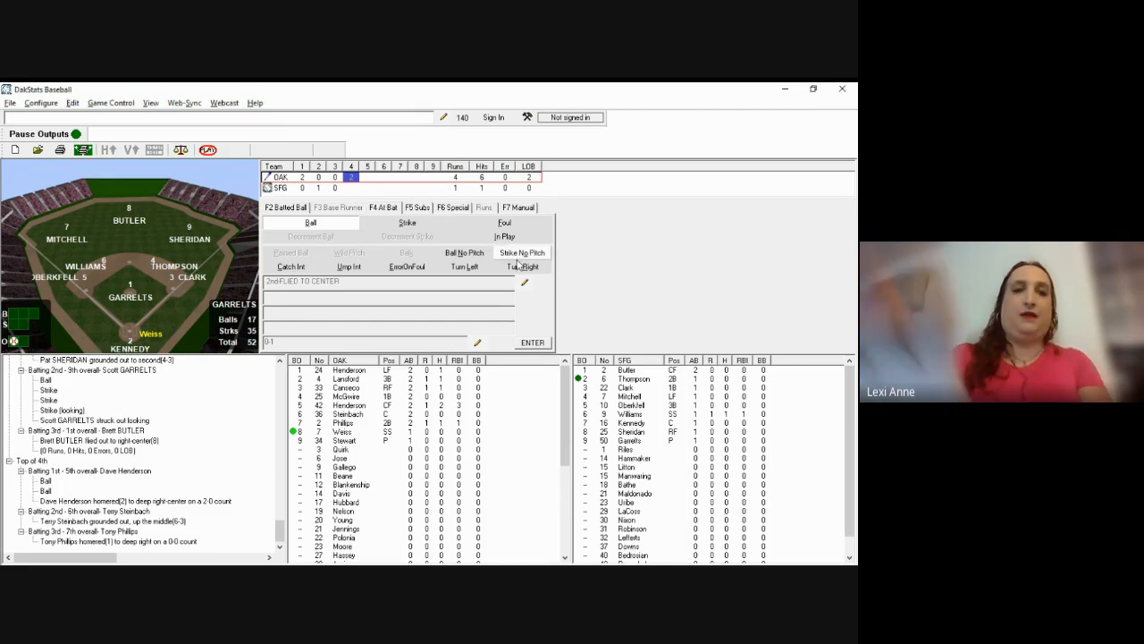
key("F5")
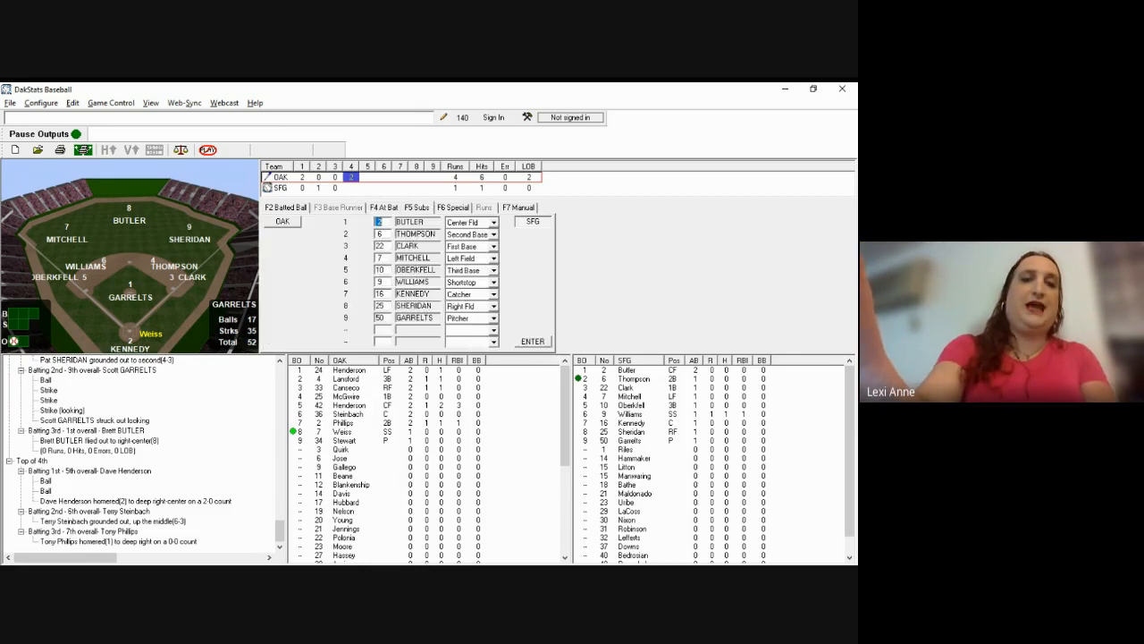
key("Down")
key("Down")
key("Down")
key("Down")
key("Down")
key("Down")
key("Down")
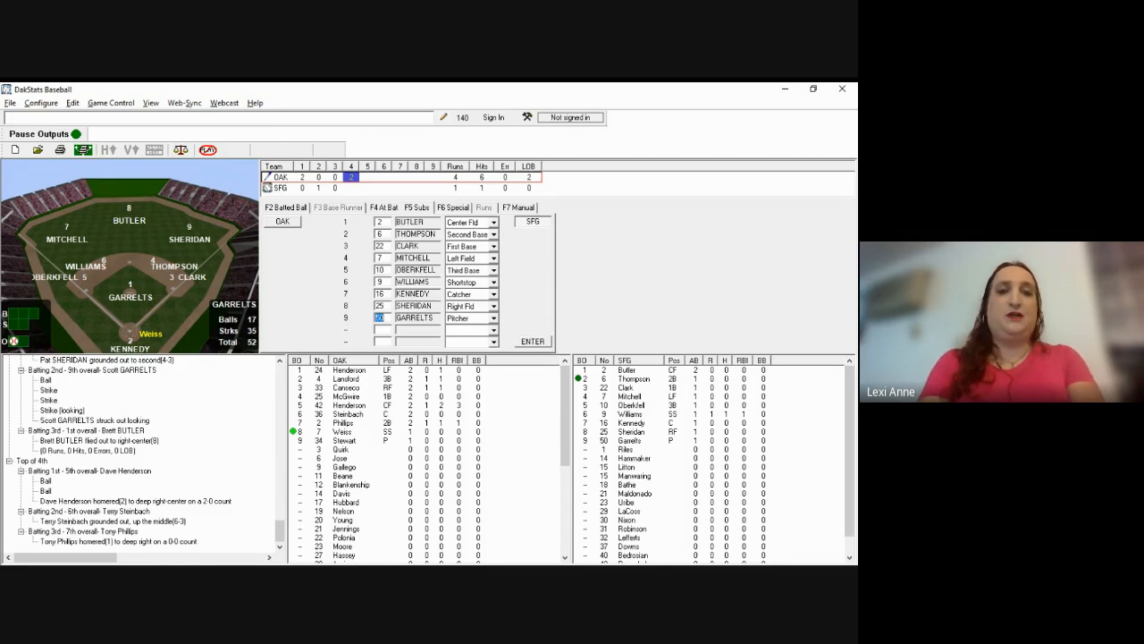
type("37")
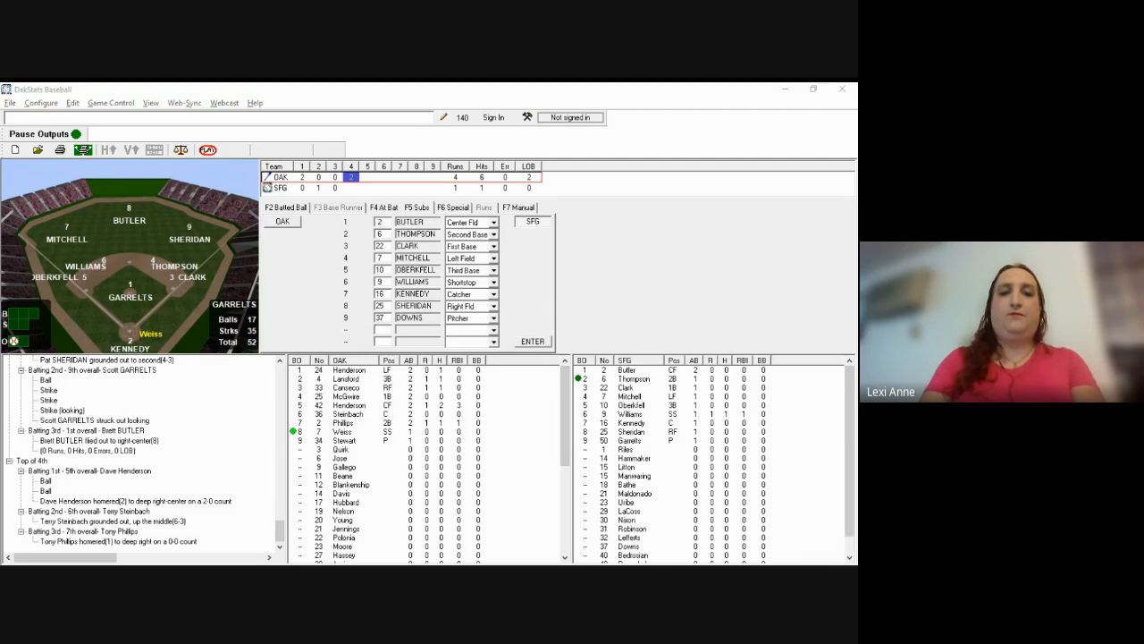
left_click(533, 340)
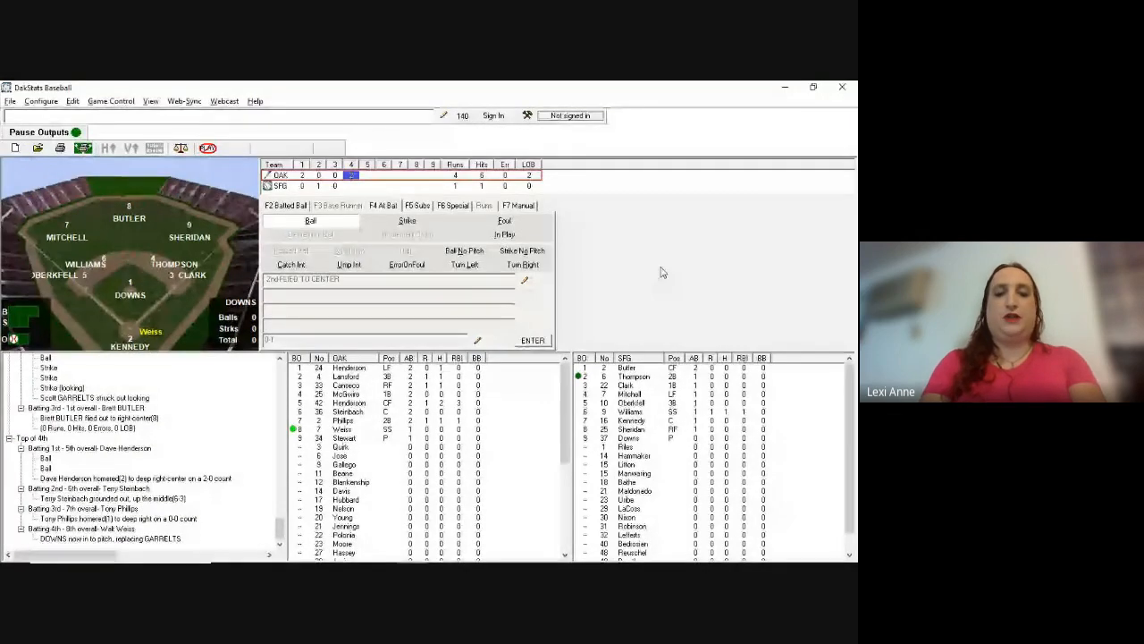
Step: Record Weiss grounding out to first (g3, fielded by 3)
key("F2")
type("g")
type("3")
key("Return")
type("3")
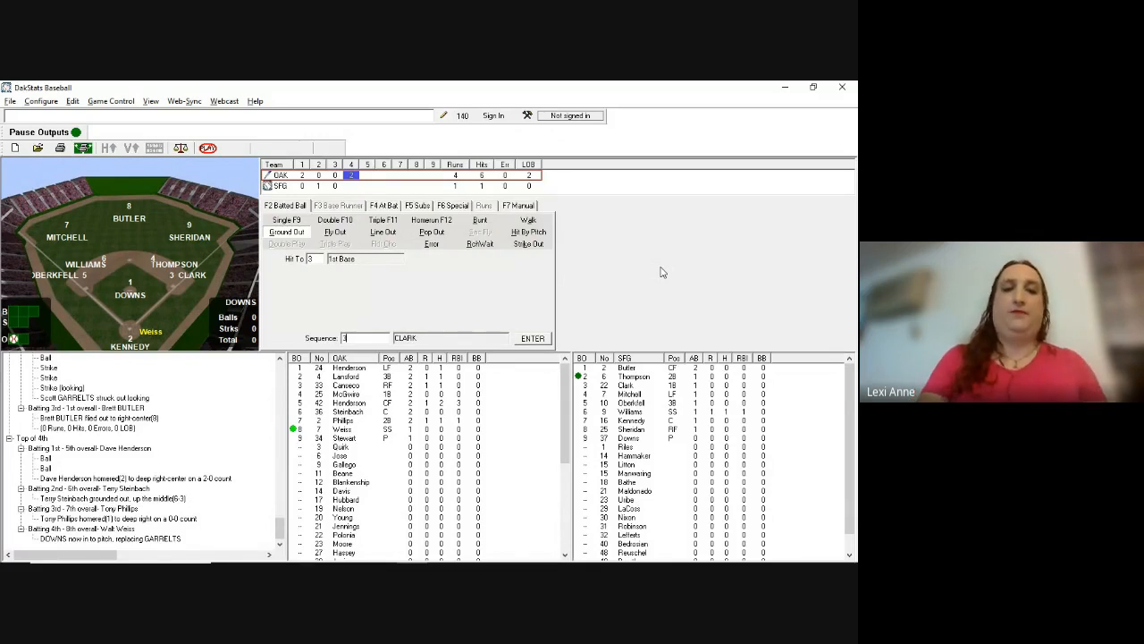
key("Return")
Step: Log Stewart's ball, strike and foul, his line out to second, and charge Garrelts 2 earned runs
key("alt+Tab")
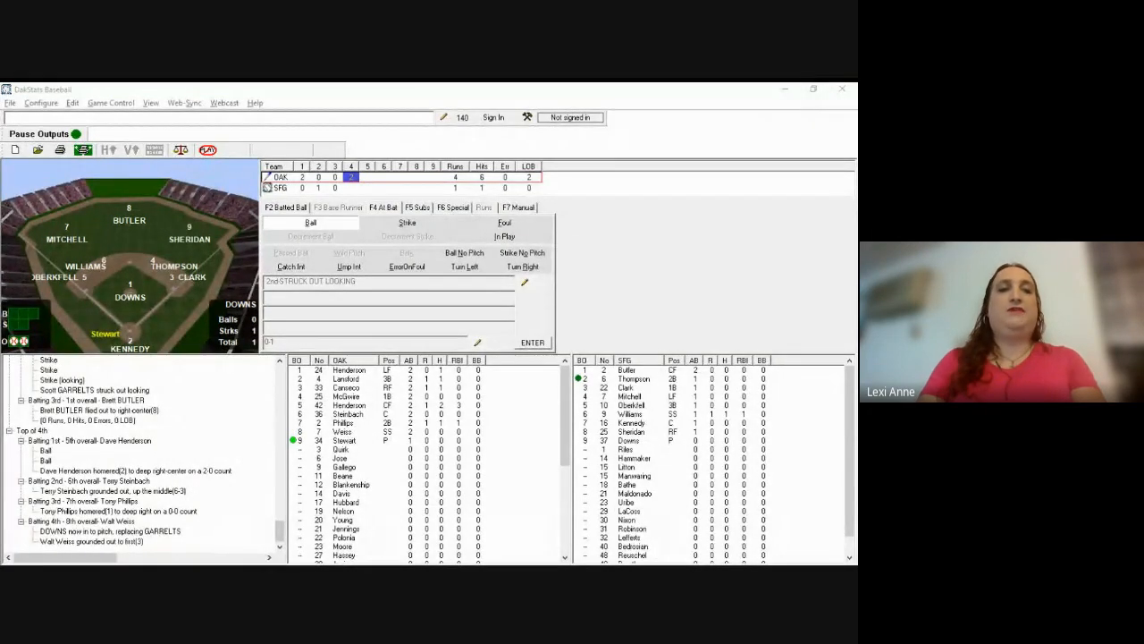
left_click(662, 271)
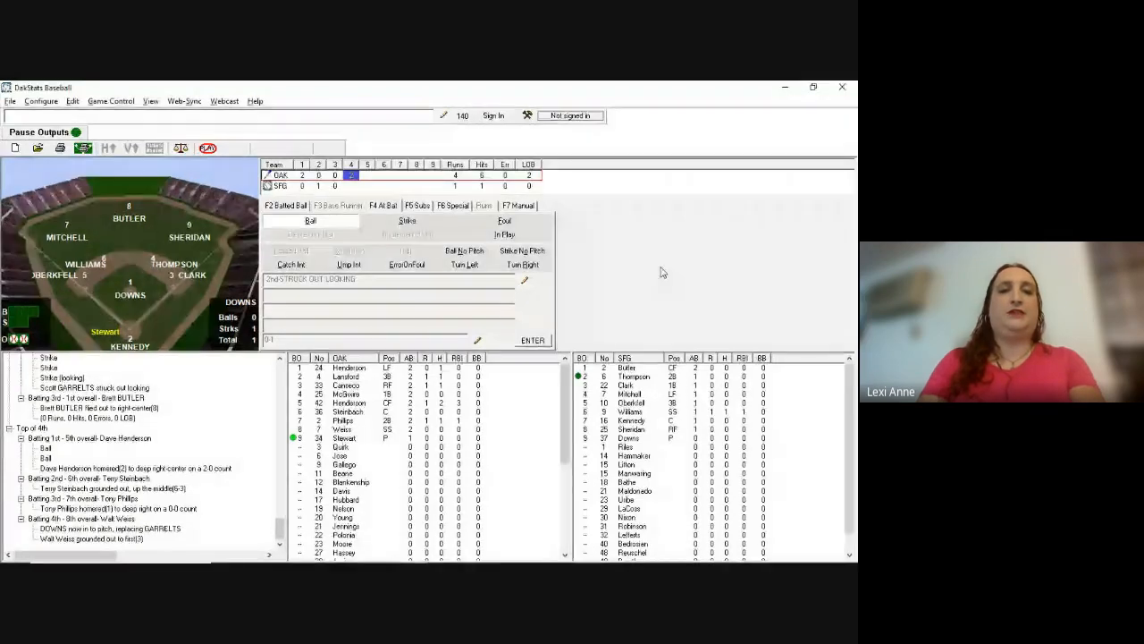
key("b")
key("b")
key("b")
key("s")
key("s")
key("s")
key("s")
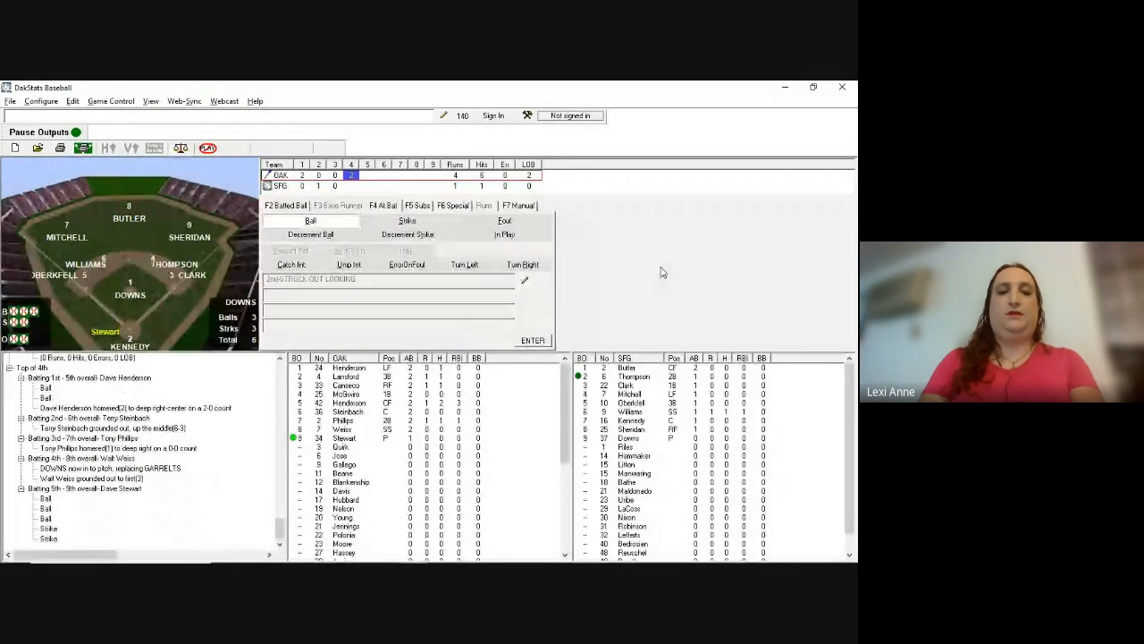
key("f")
key("F2")
type("l4")
key("Return")
type("4")
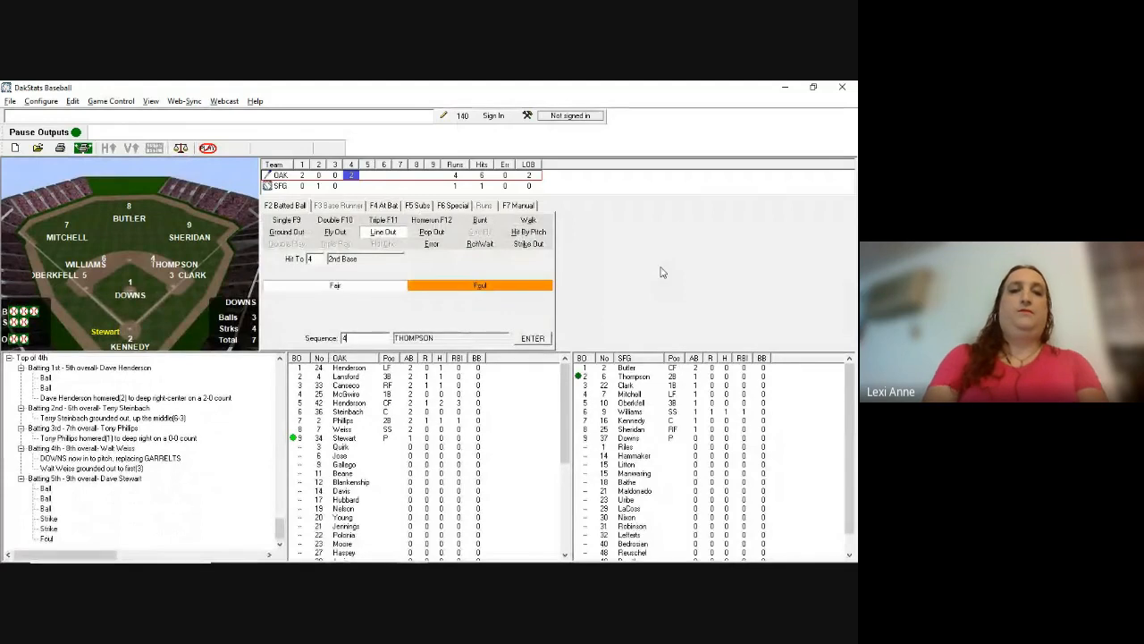
key("Return")
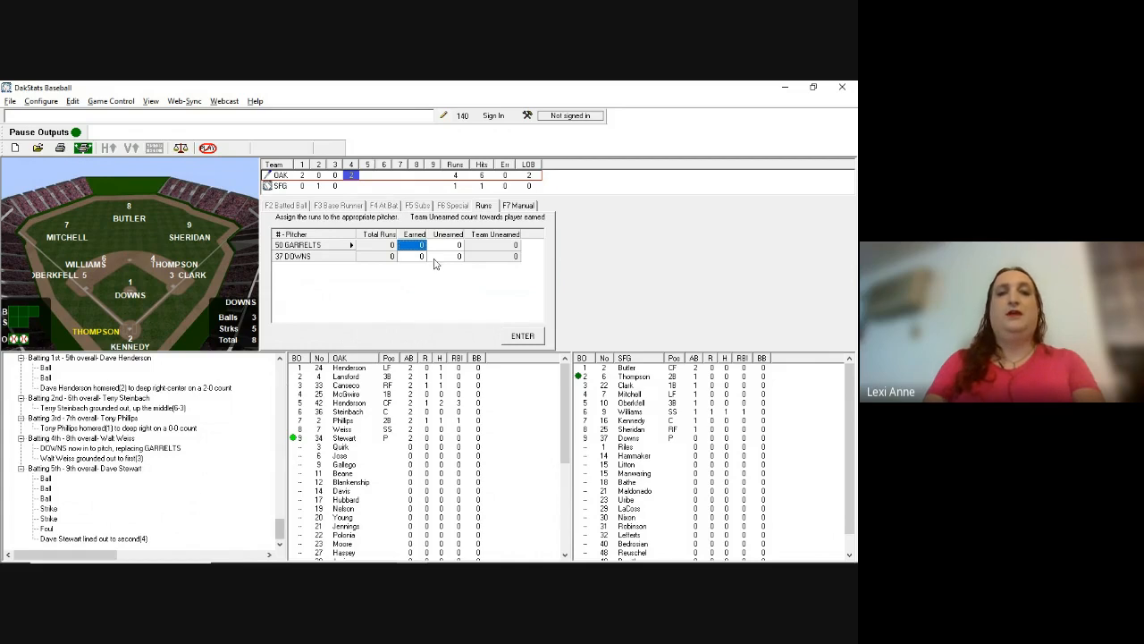
type("2")
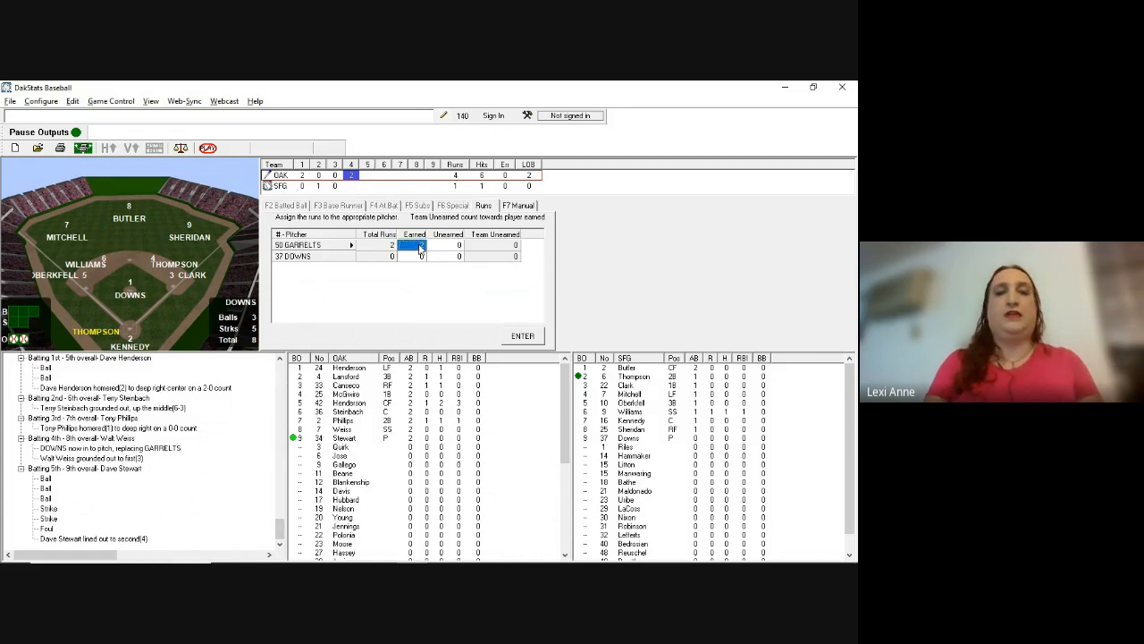
key("Return")
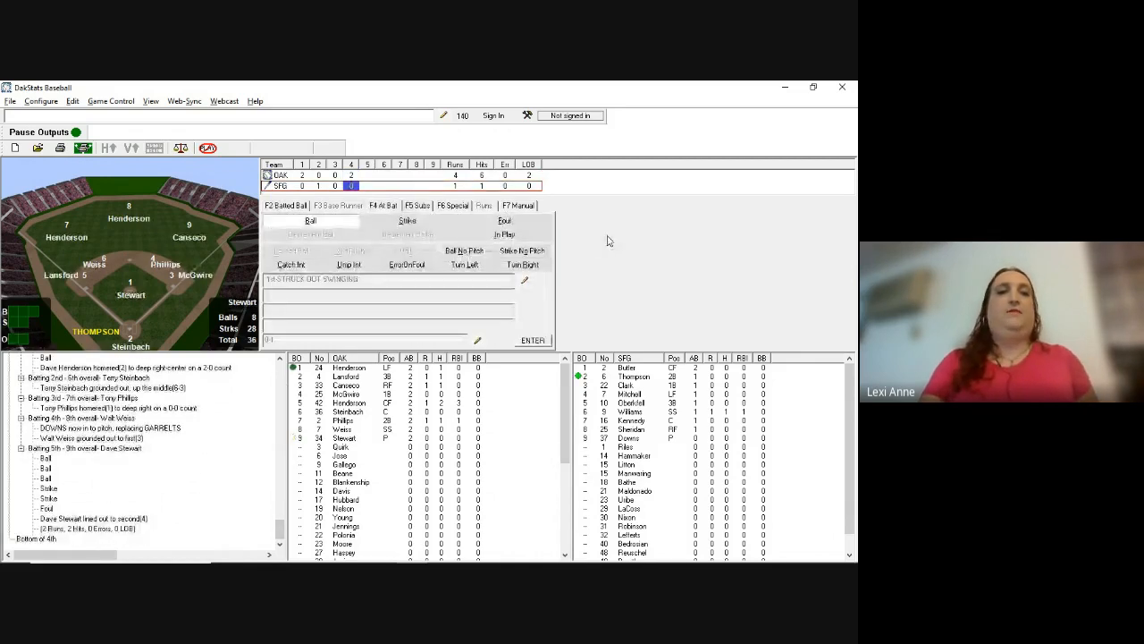
Step: Post Thompson's swinging strikeout to open the Giants' 4th
key("alt+Tab")
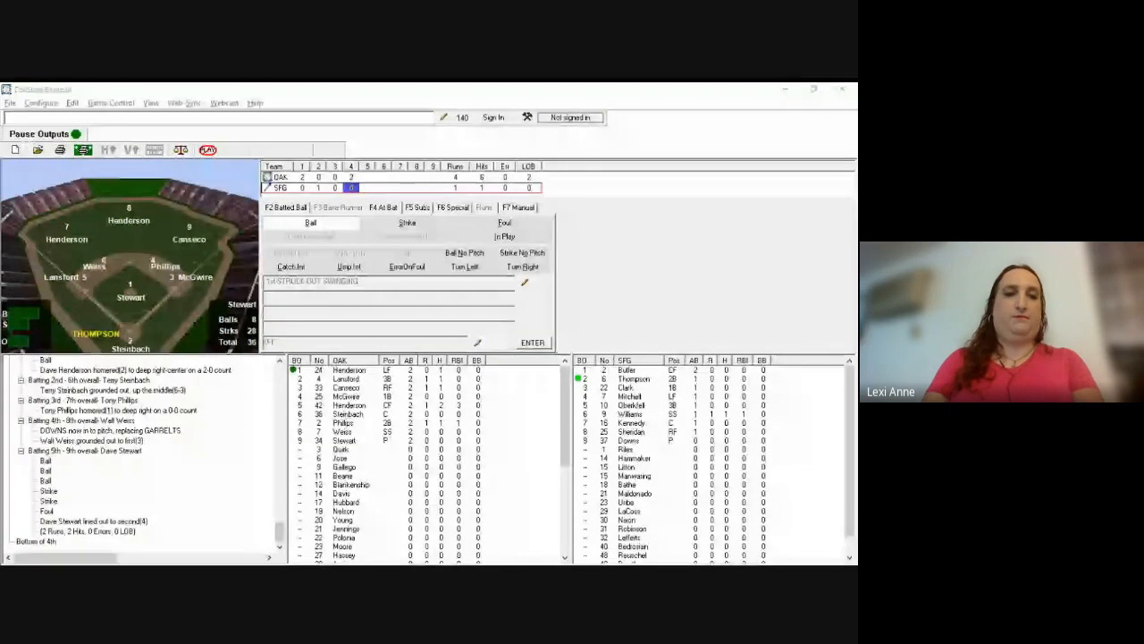
key("alt+Tab")
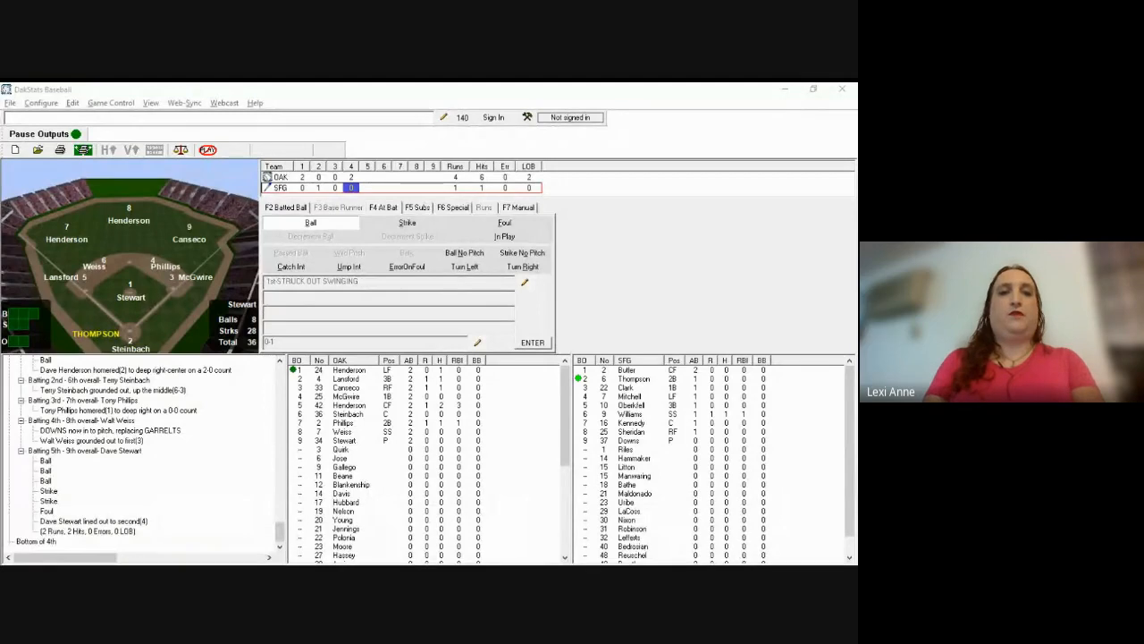
left_click(601, 320)
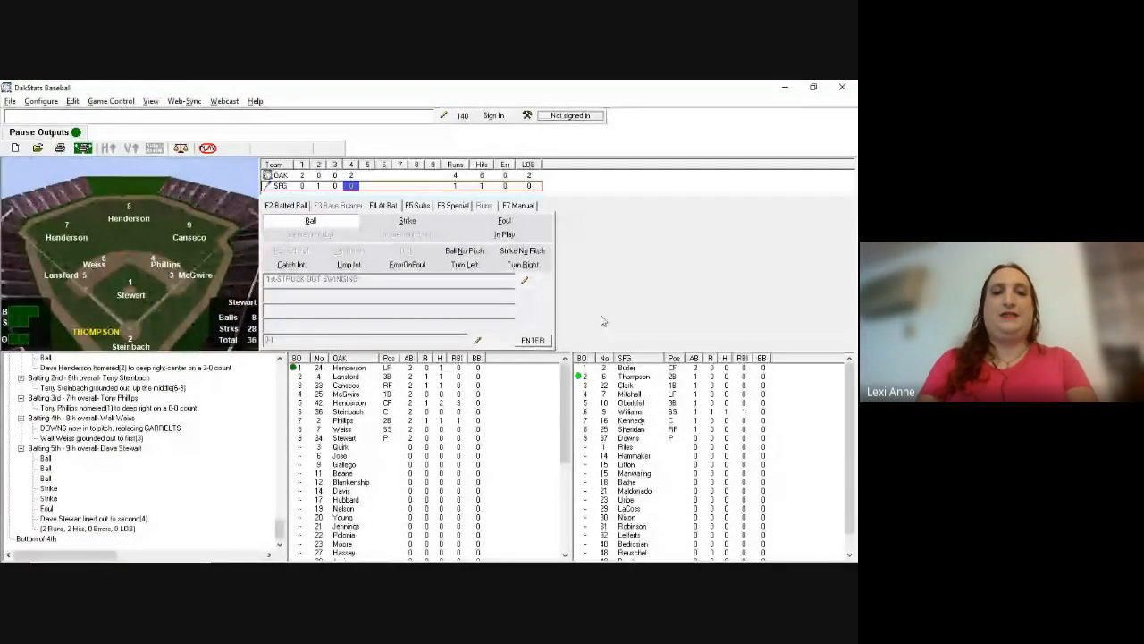
key("Return")
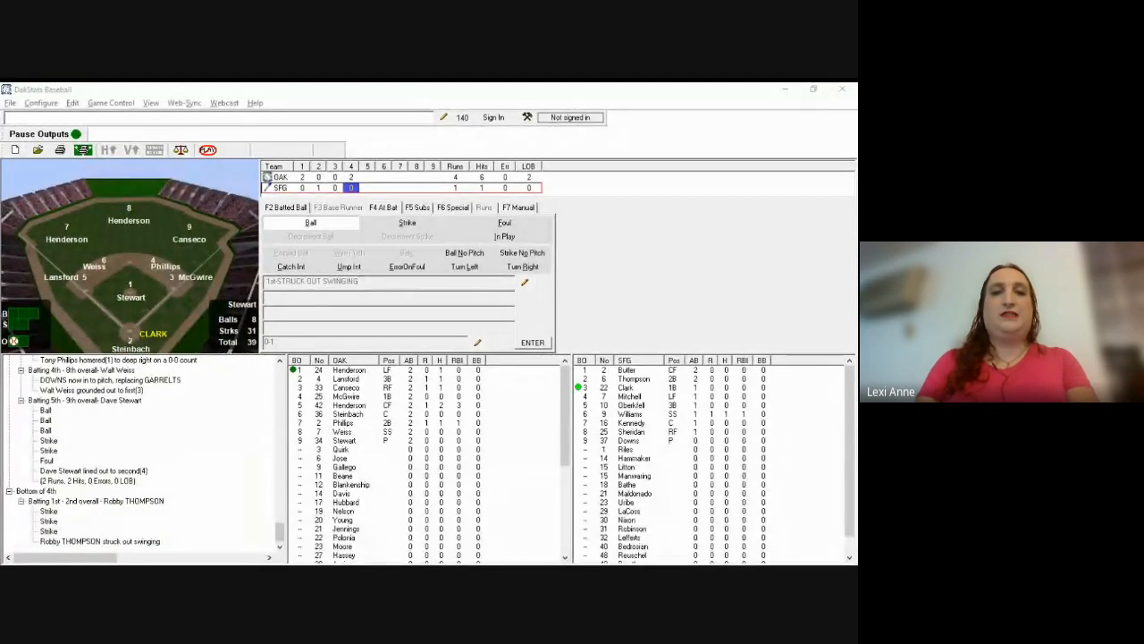
Step: Record Clark's single to right-center with Hit To 89
left_click(602, 320)
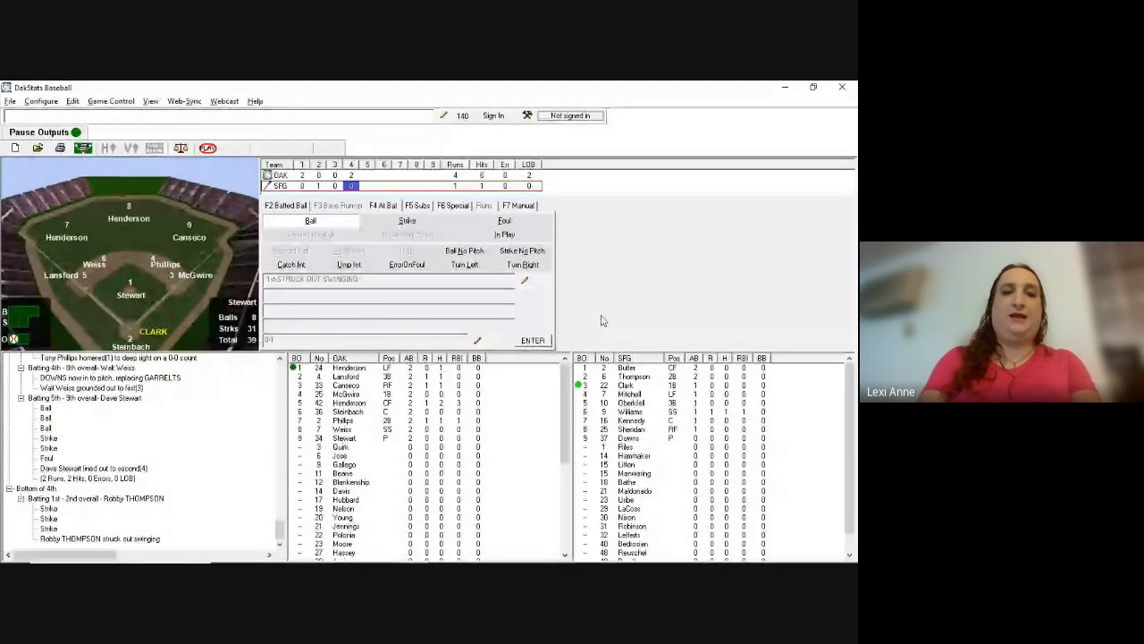
key("F9")
type("89")
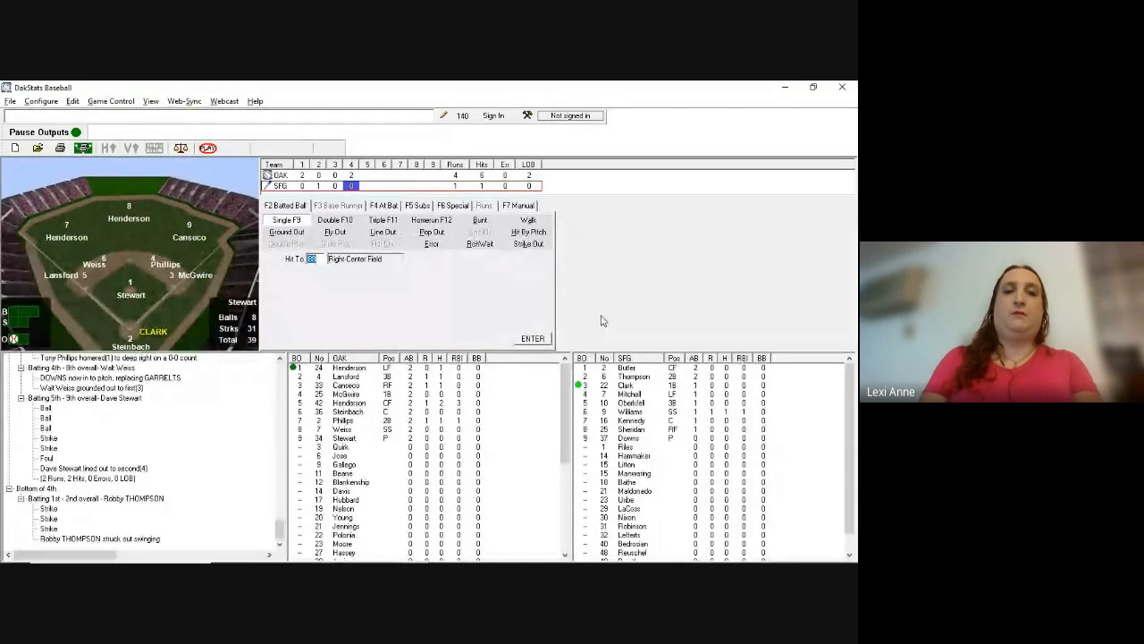
key("Return")
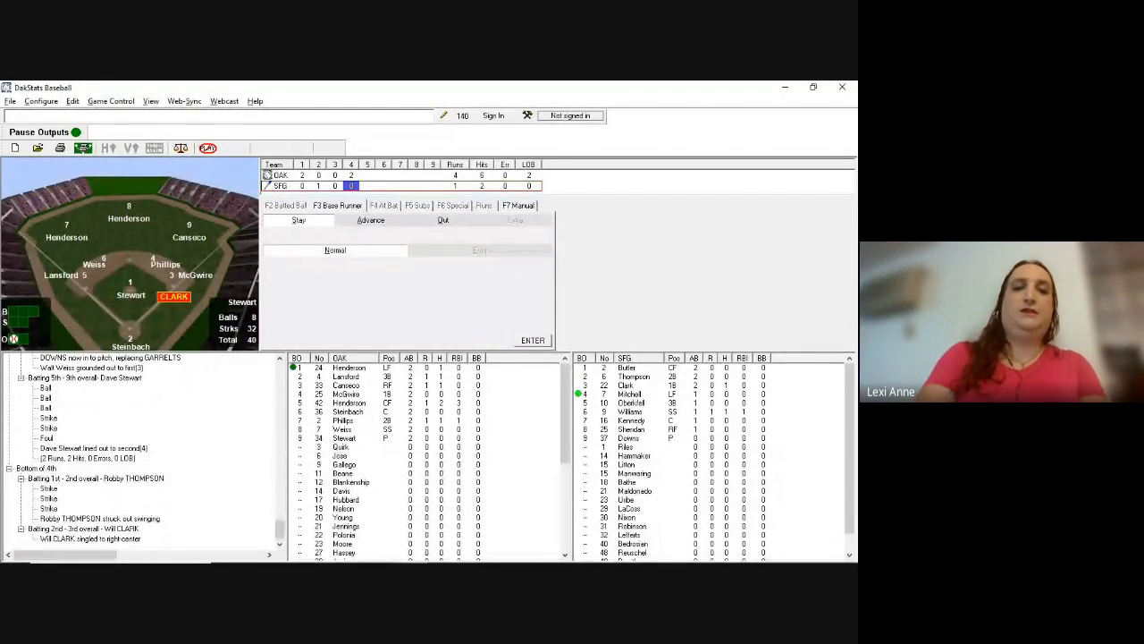
Step: Keep Clark at first, then record Mitchell's single through the hole at short, sending Clark to second
key("Return")
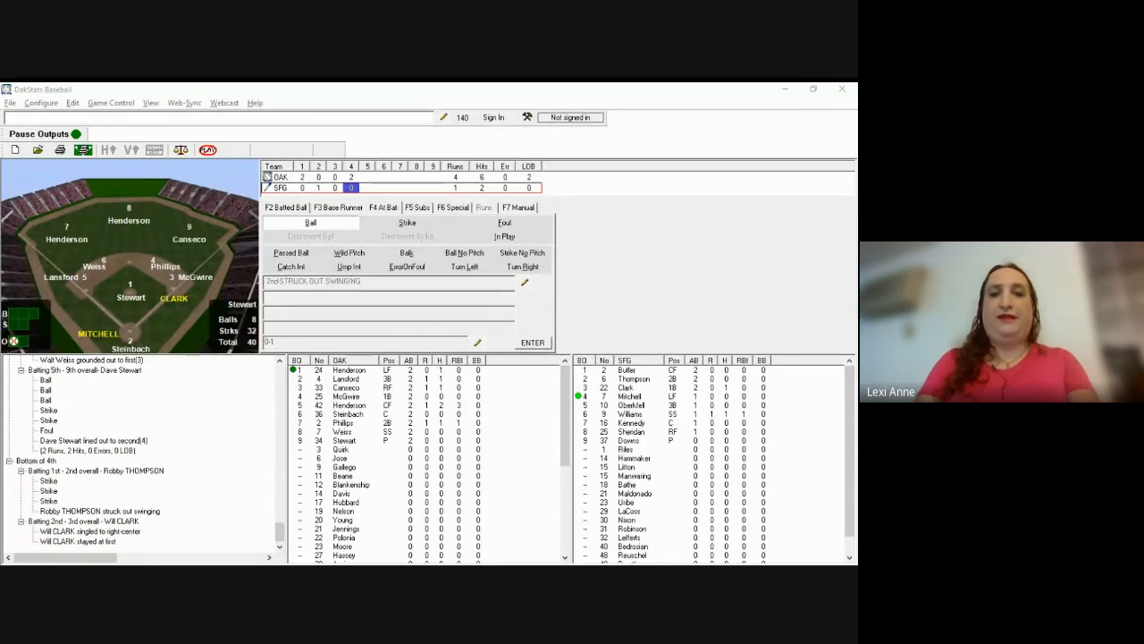
left_click(353, 240)
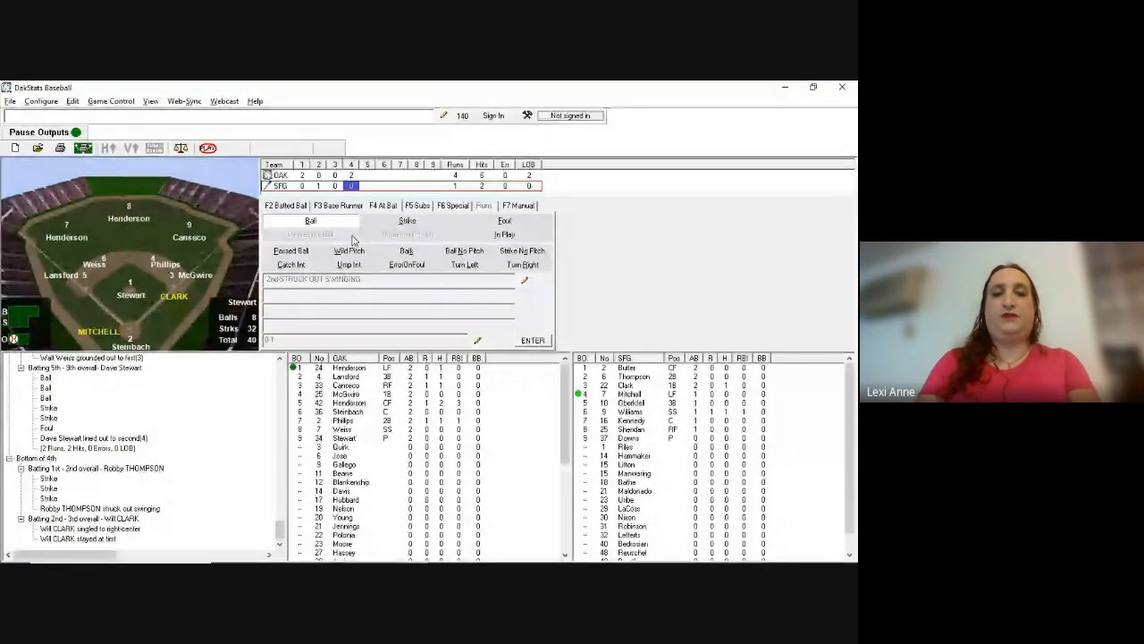
key("F2")
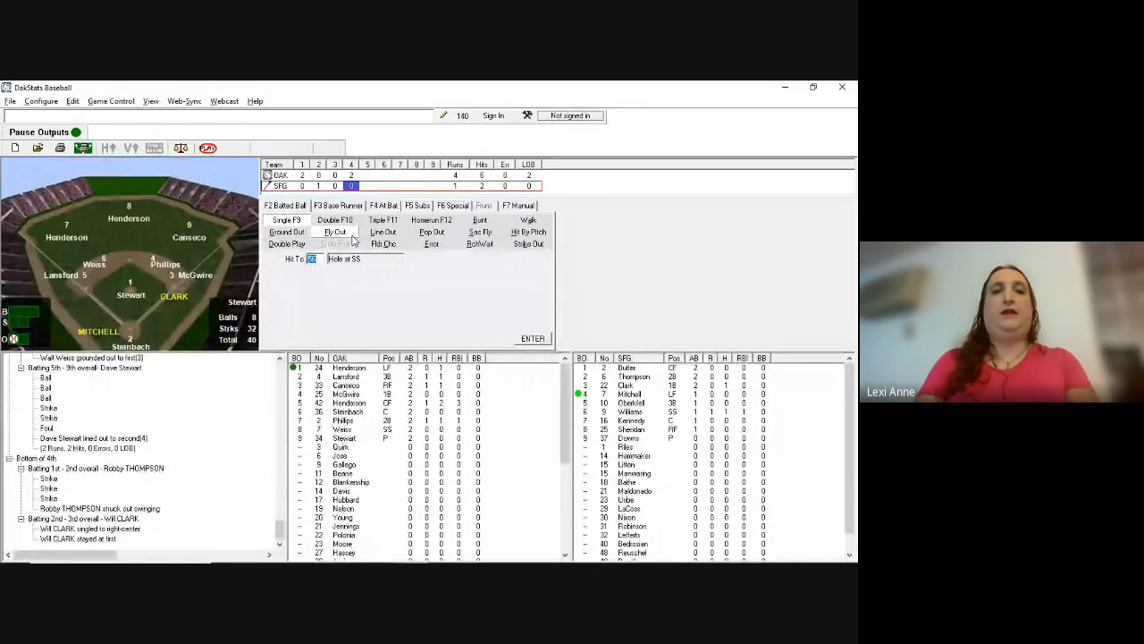
left_click(351, 234)
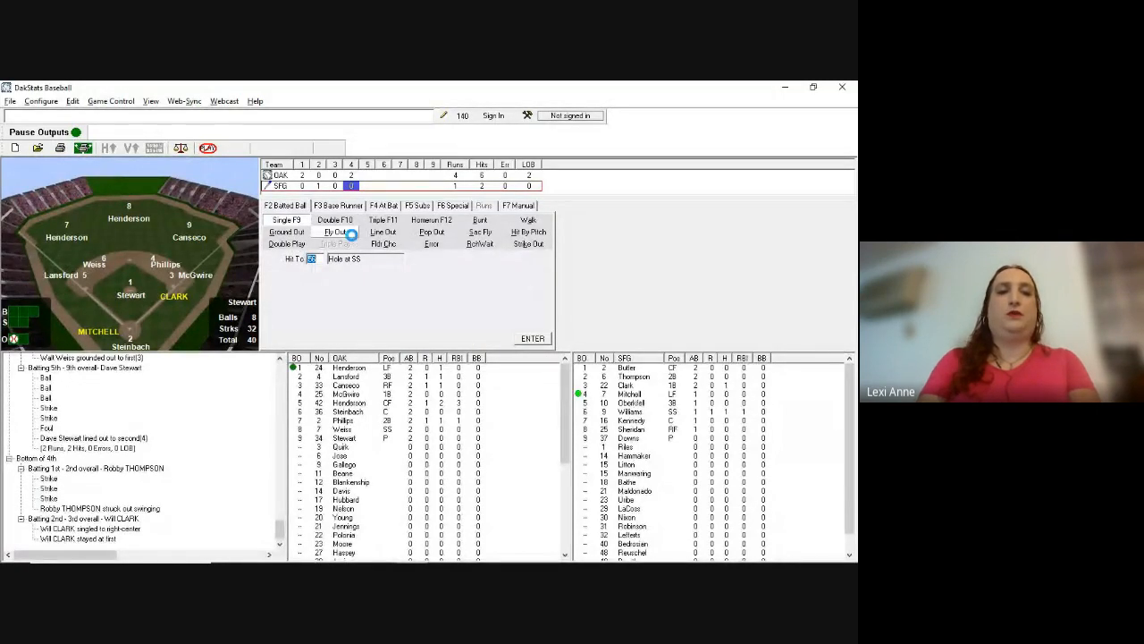
key("Return")
key("Return")
key("Return")
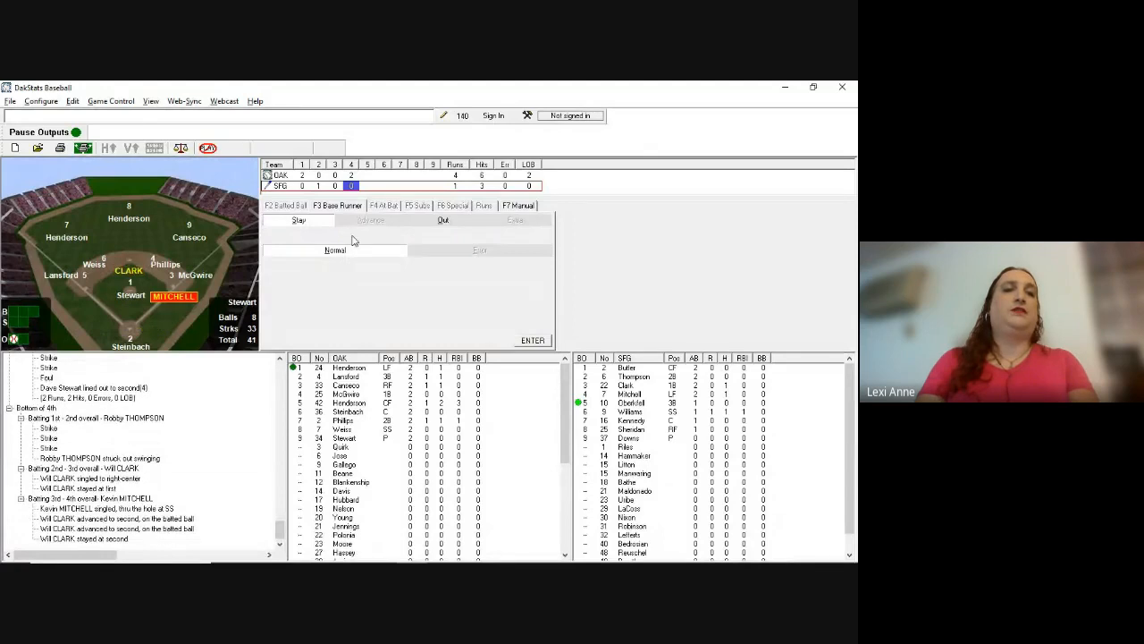
key("Return")
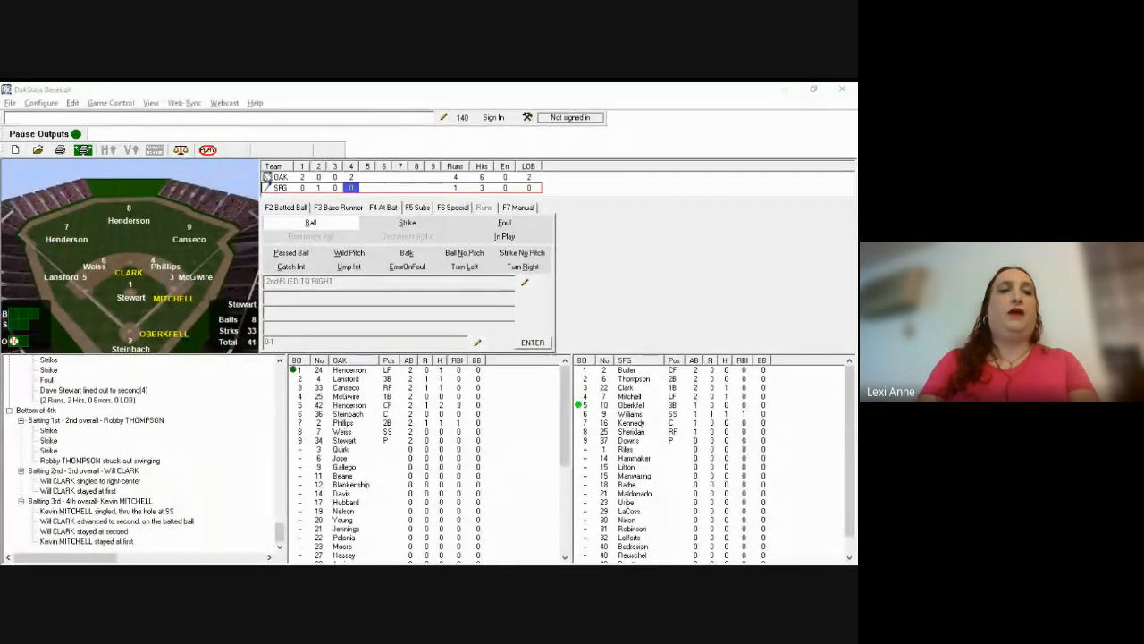
Step: Record three straight balls to Oberkfell with Ball No Pitch
left_click(461, 255)
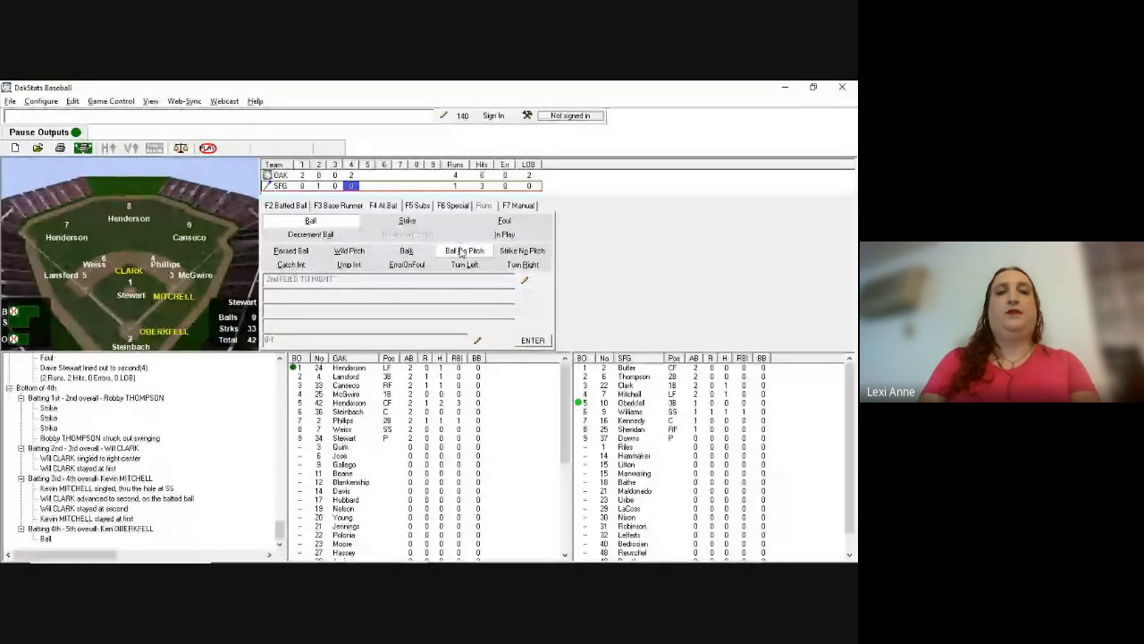
left_click(461, 255)
left_click(461, 254)
left_click(461, 255)
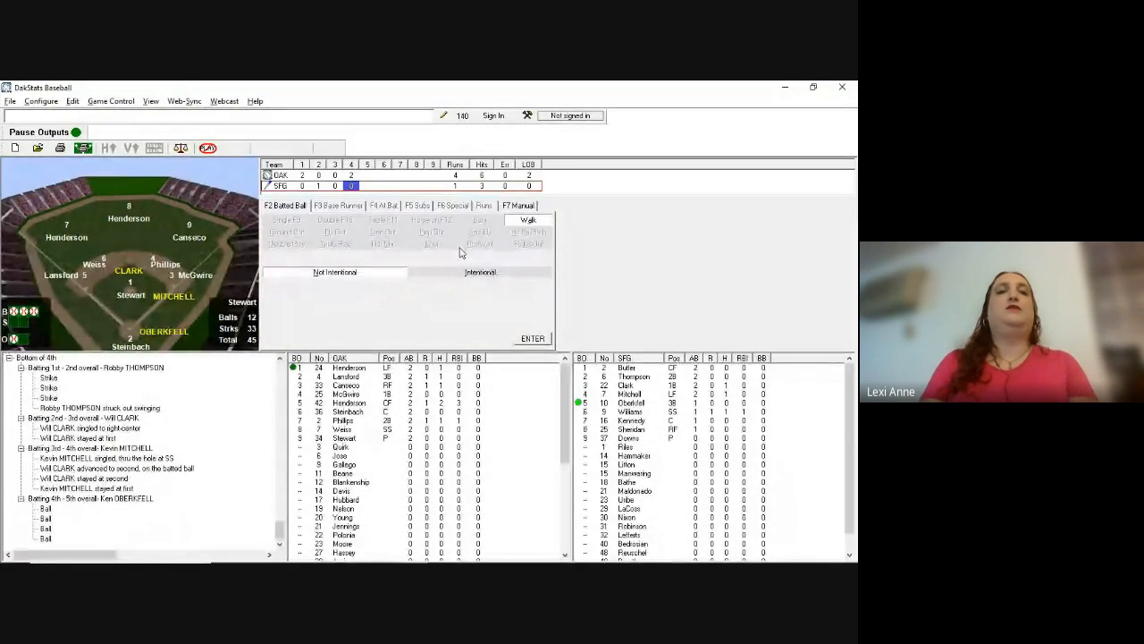
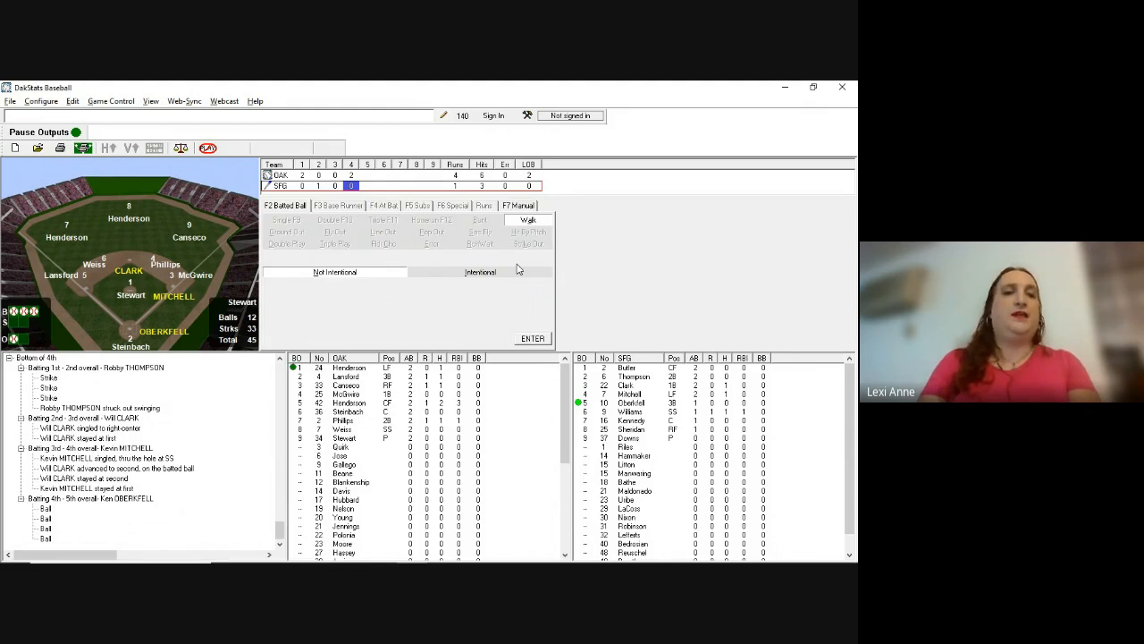
Step: Record Oberkfell's non-intentional walk, moving Clark to third and Mitchell to second
key("Return")
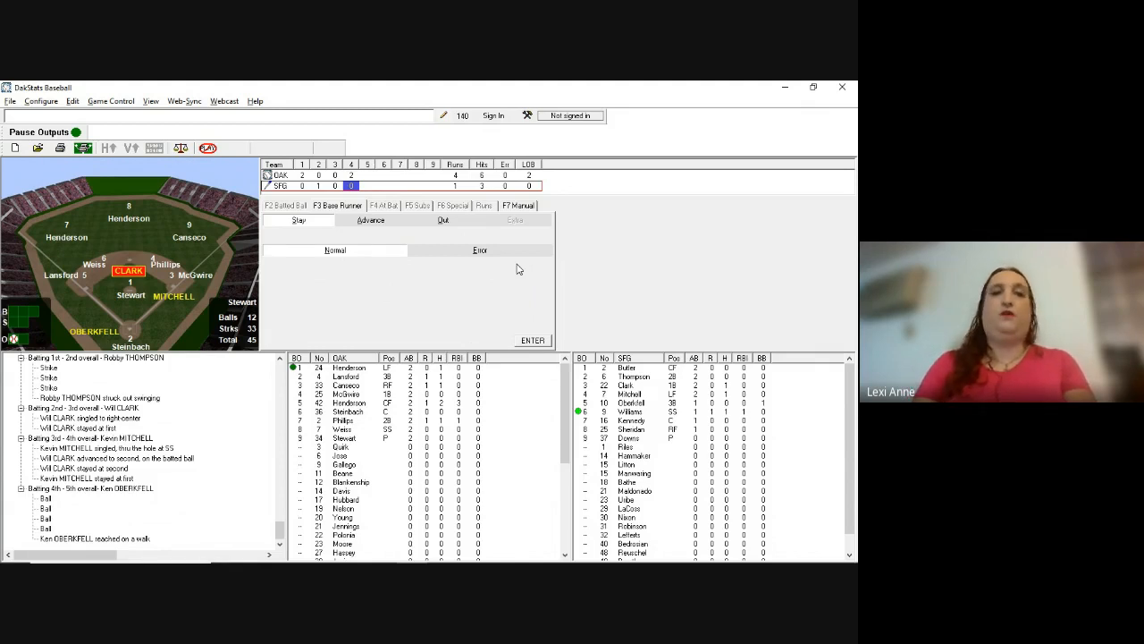
key("a")
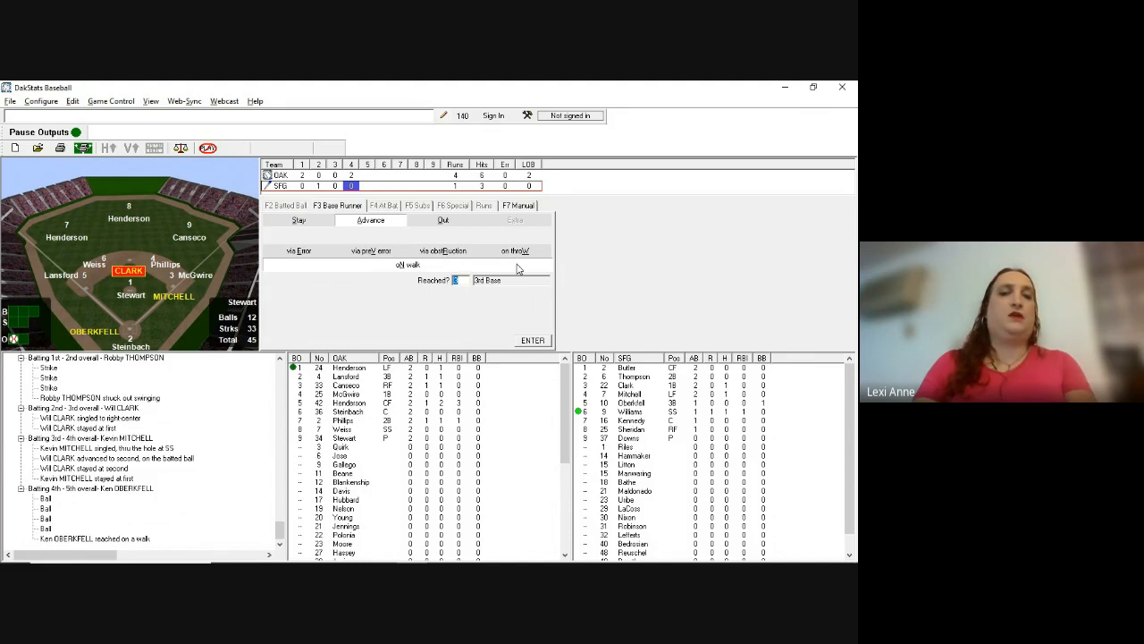
key("Return")
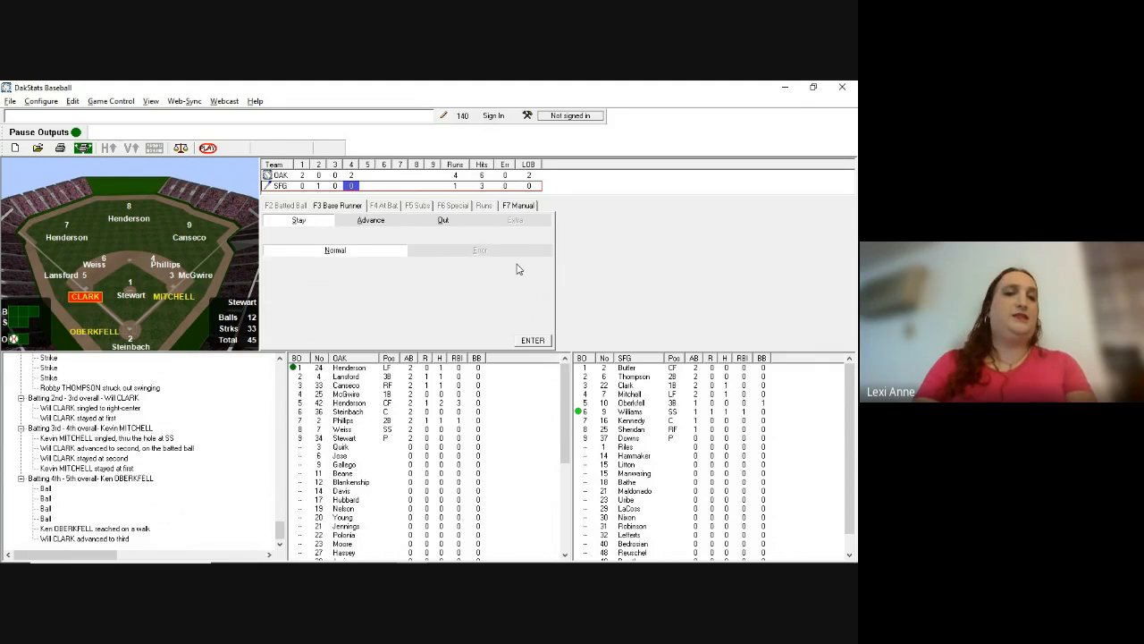
key("a")
key("Return")
key("Return")
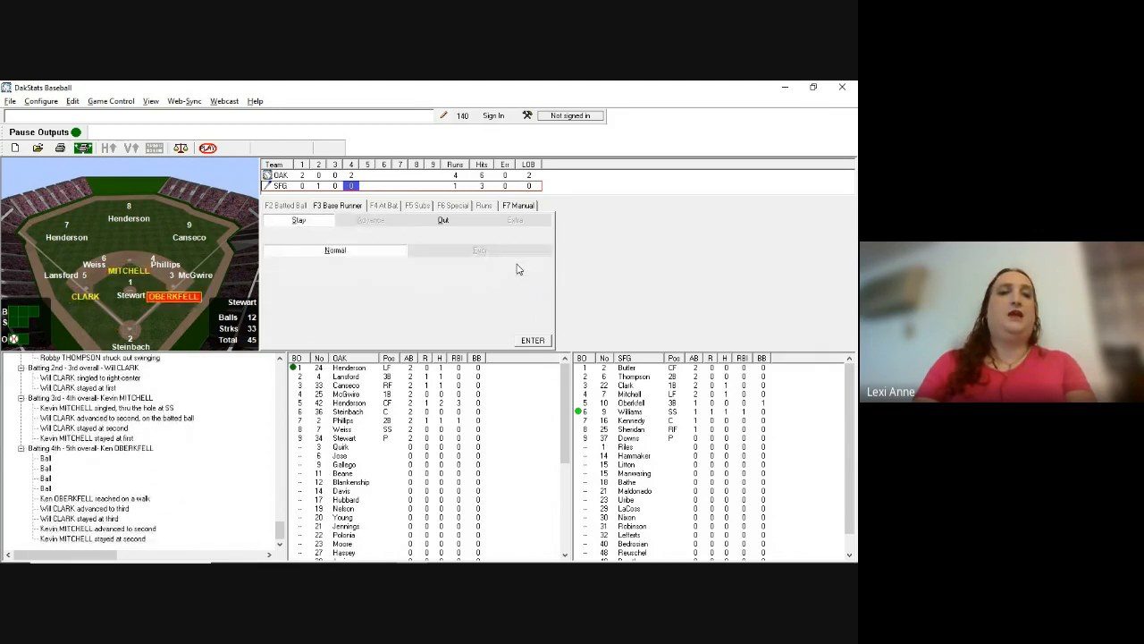
key("Return")
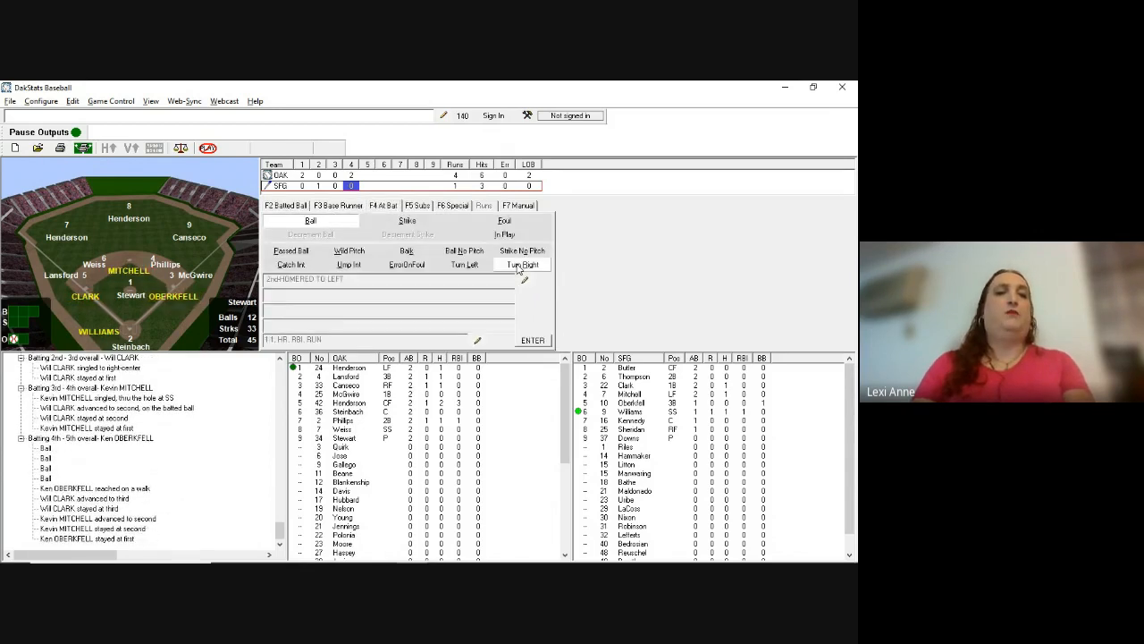
Step: Record Williams's strikeout looking after one ball
key("alt+Tab")
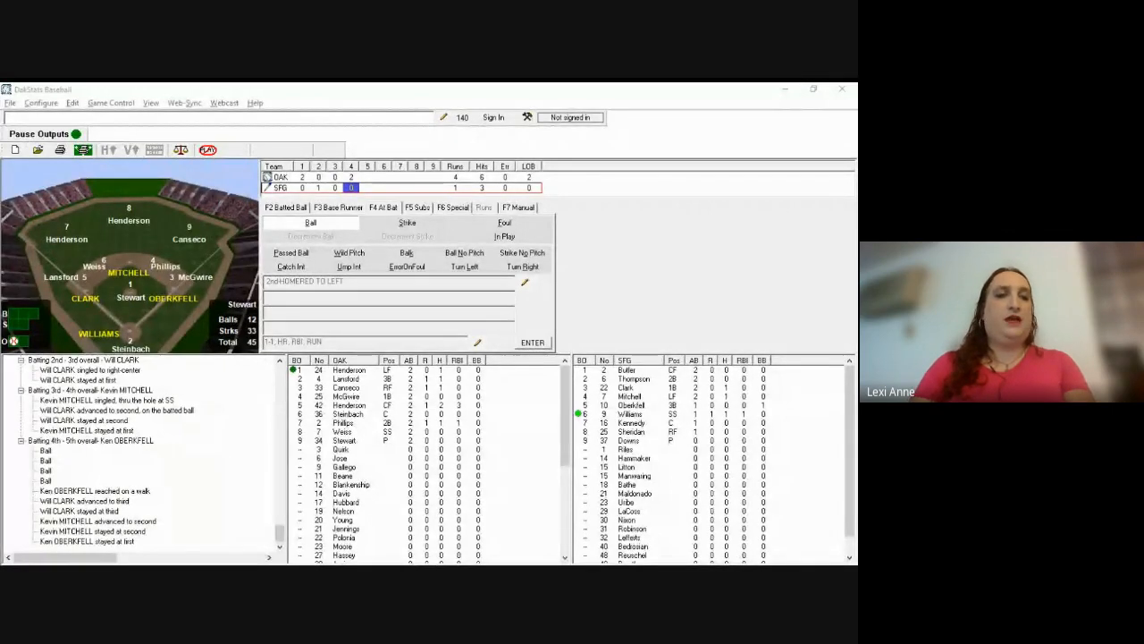
key("alt+Tab")
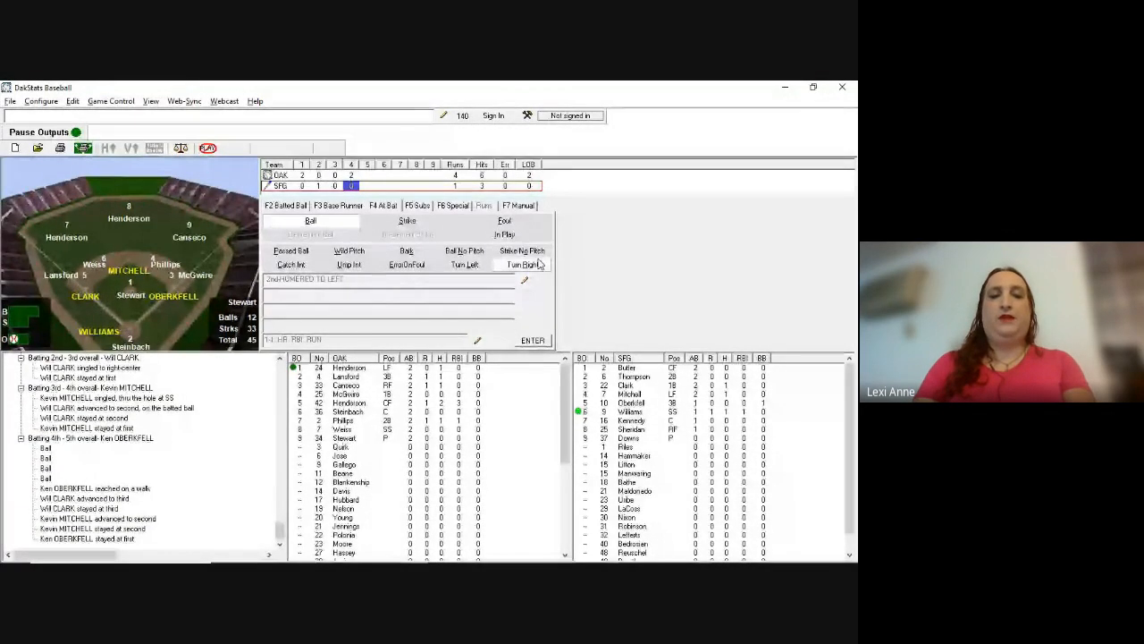
key("b")
key("s")
key("s")
key("s")
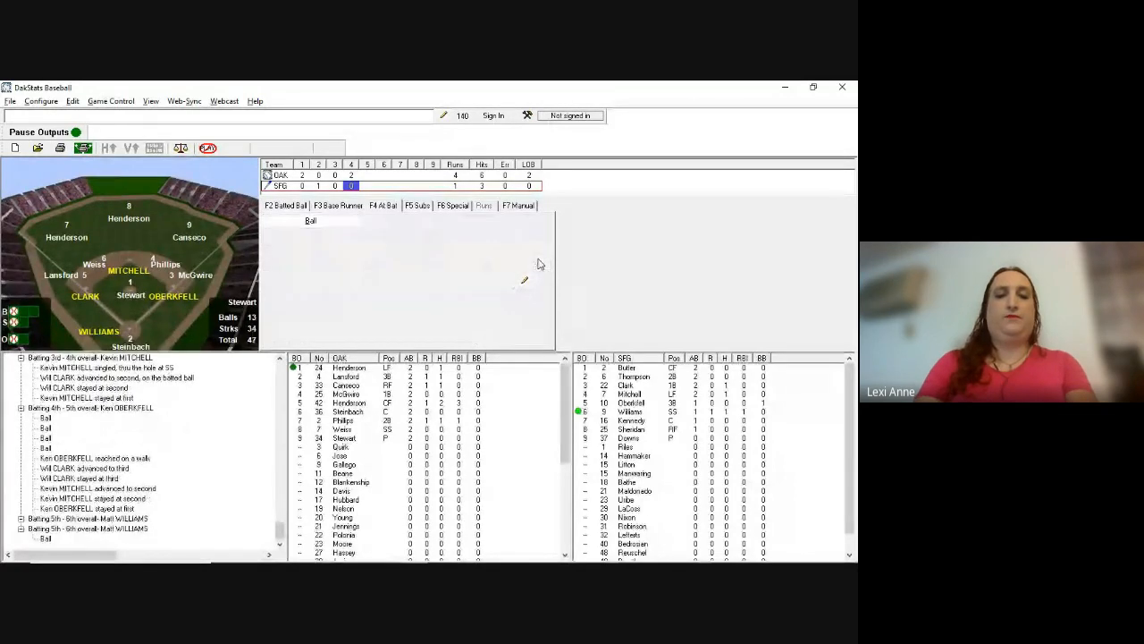
key("o")
key("Return")
key("Return")
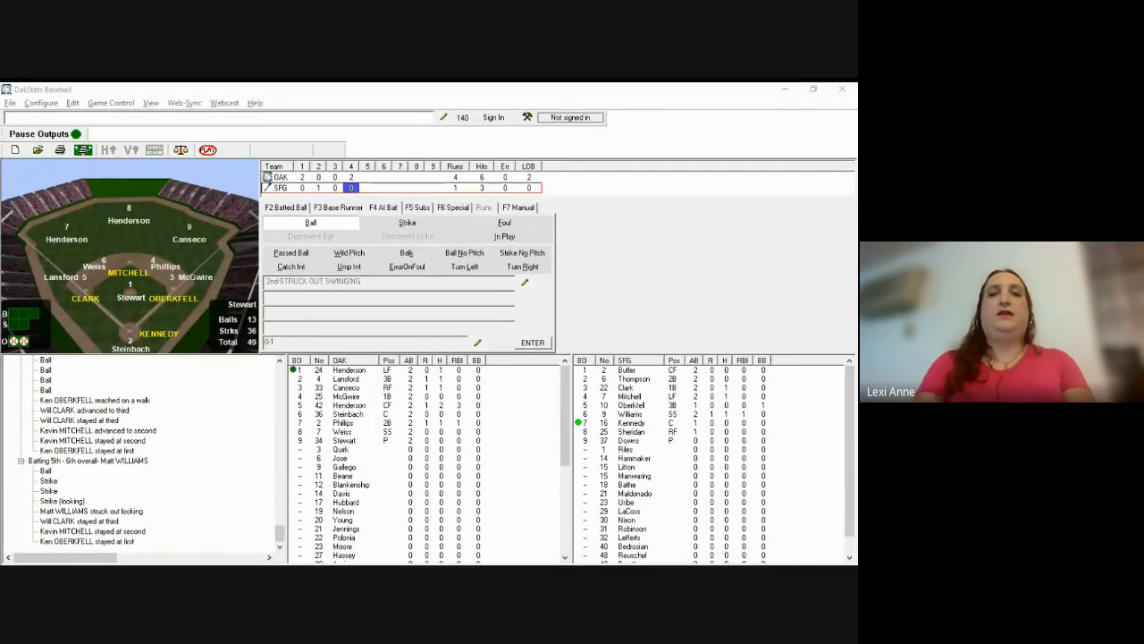
Step: Record a ball and a strike to Kennedy, then his single to left-center at 78
left_click(576, 284)
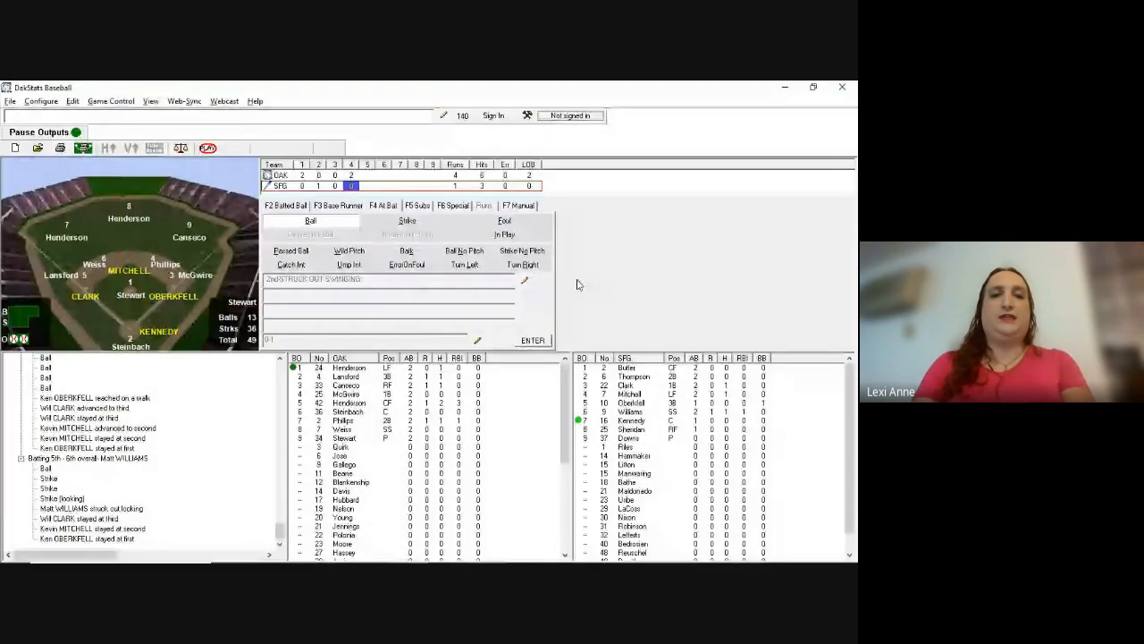
key("F2")
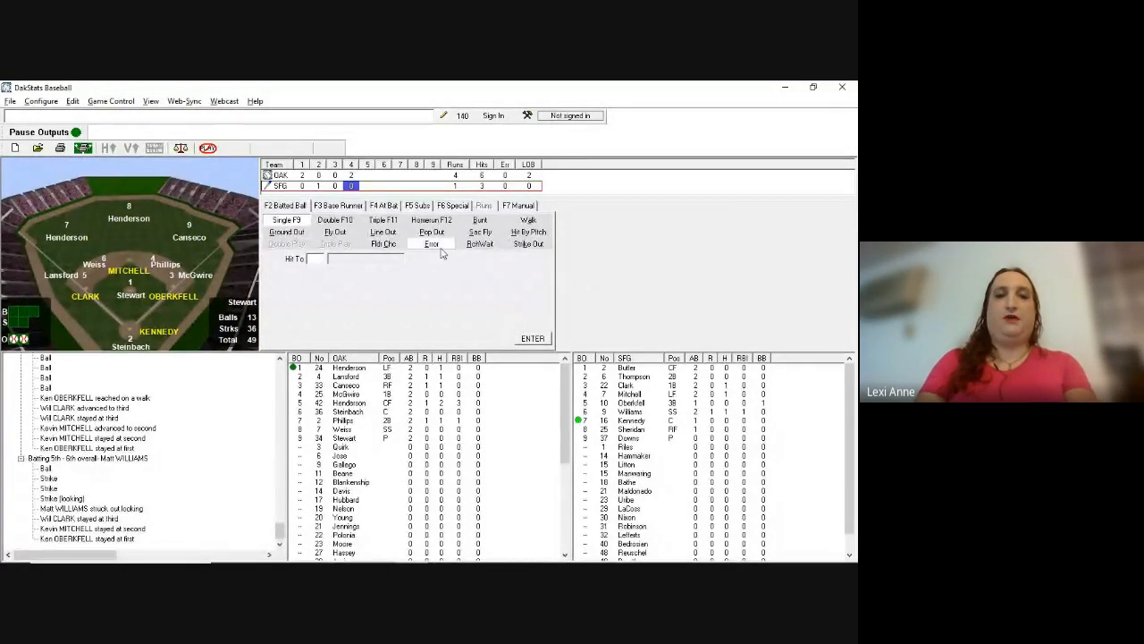
left_click(383, 206)
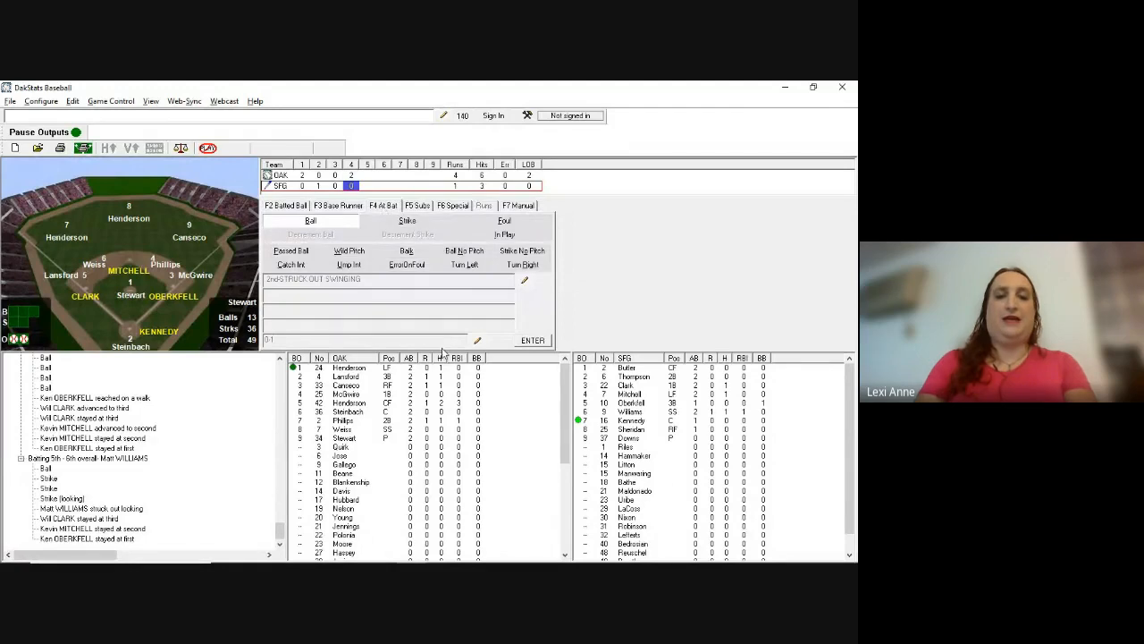
key("b")
key("s")
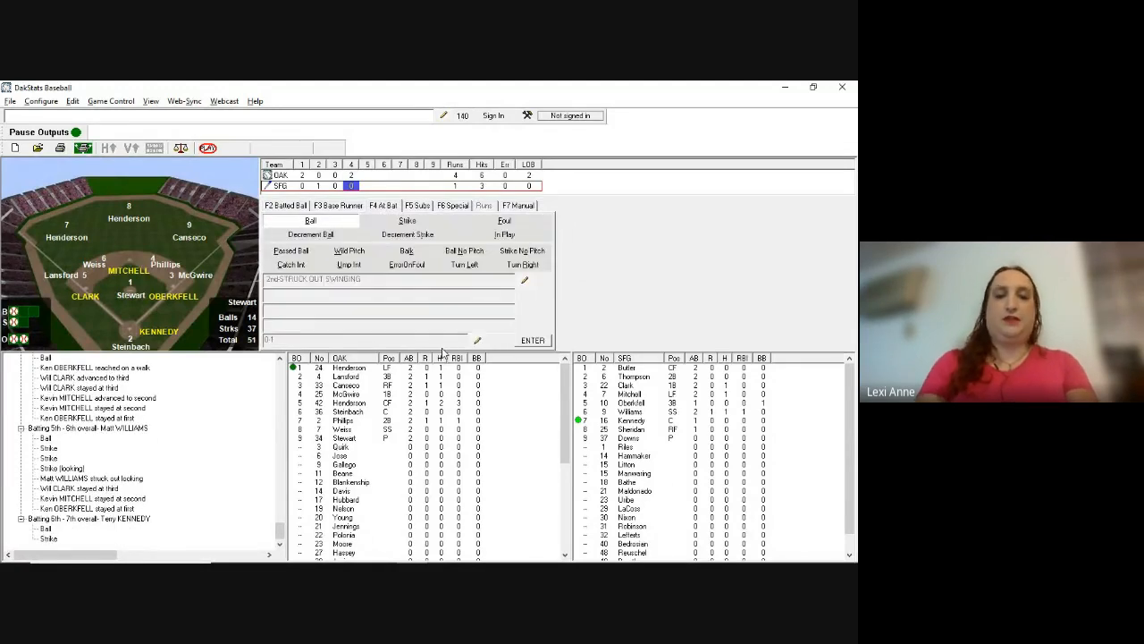
key("F2")
type("s78")
key("Return")
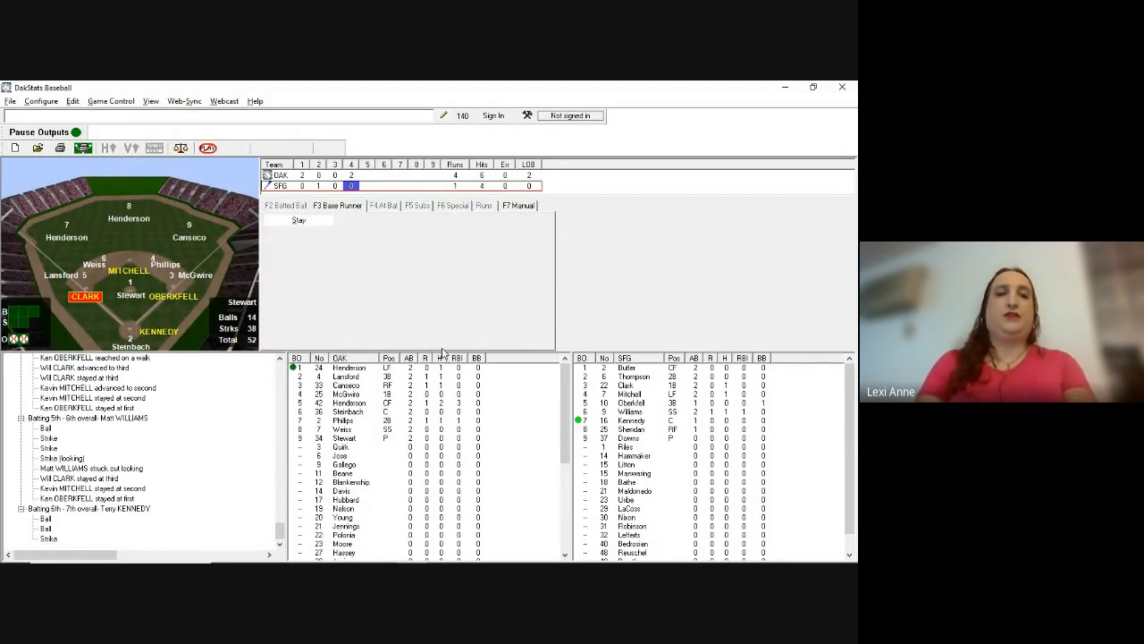
Step: Score Clark and Mitchell on the single, move Oberkfell to second, and hold Kennedy at first
key("a")
key("Return")
type("a4")
key("Return")
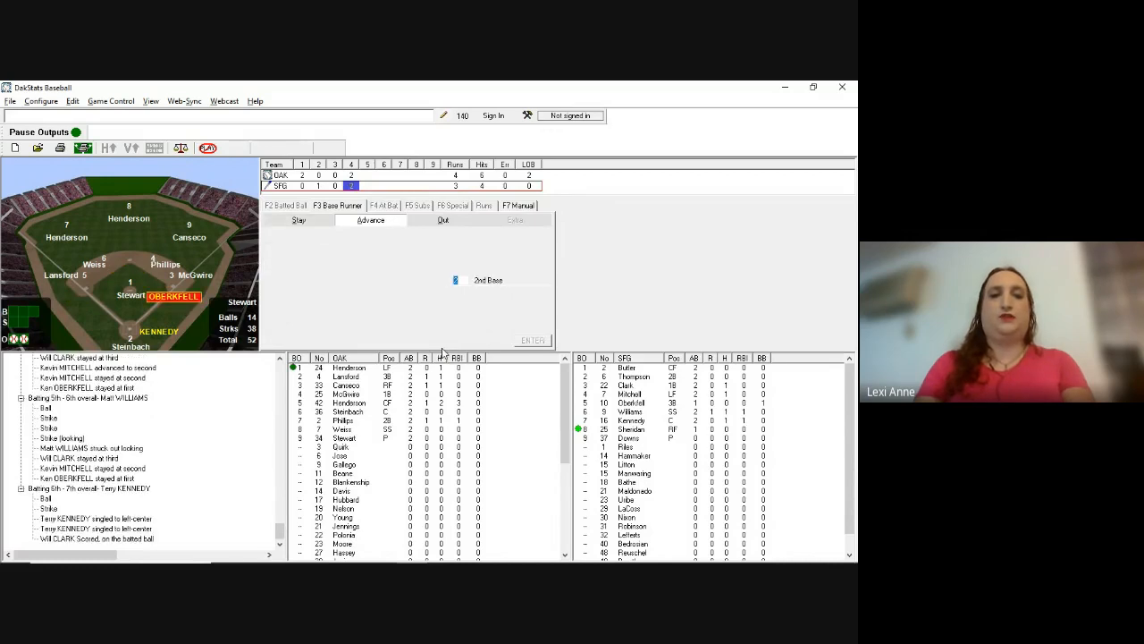
key("Return")
key("Return")
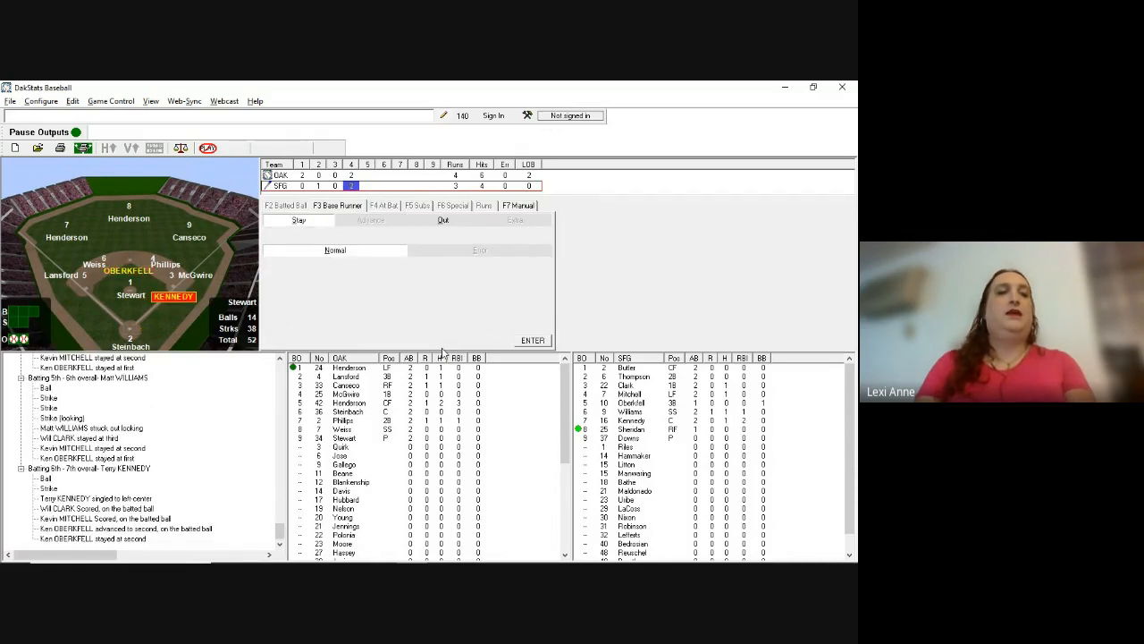
key("Return")
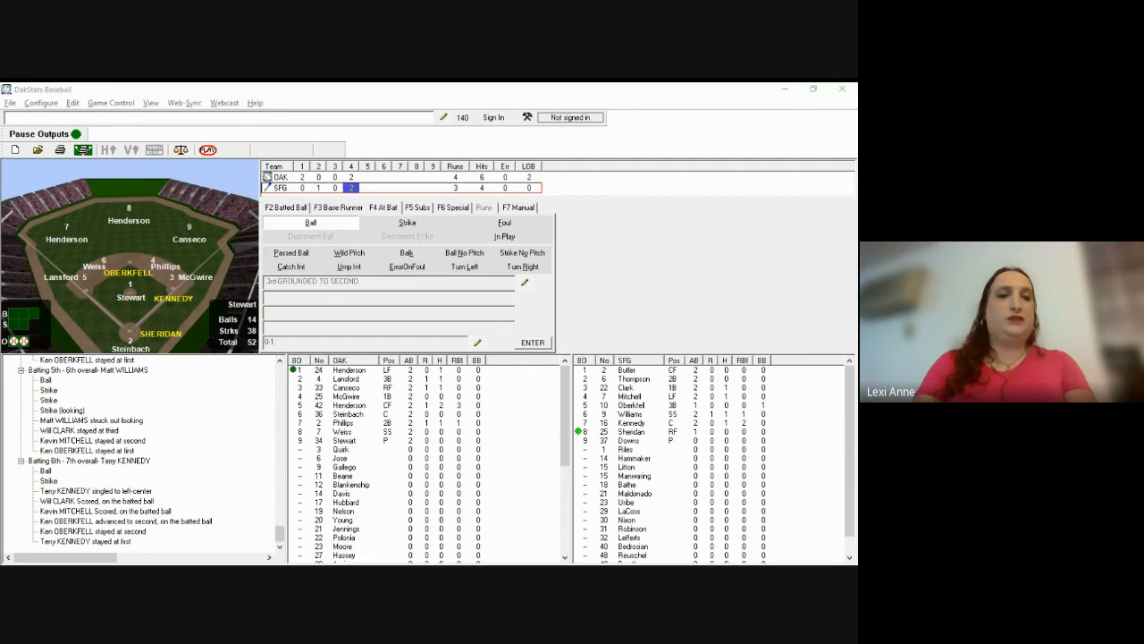
Step: Record Sheridan's 2-2 count and 3-1 groundout, accepting both runs as earned
left_click(470, 270)
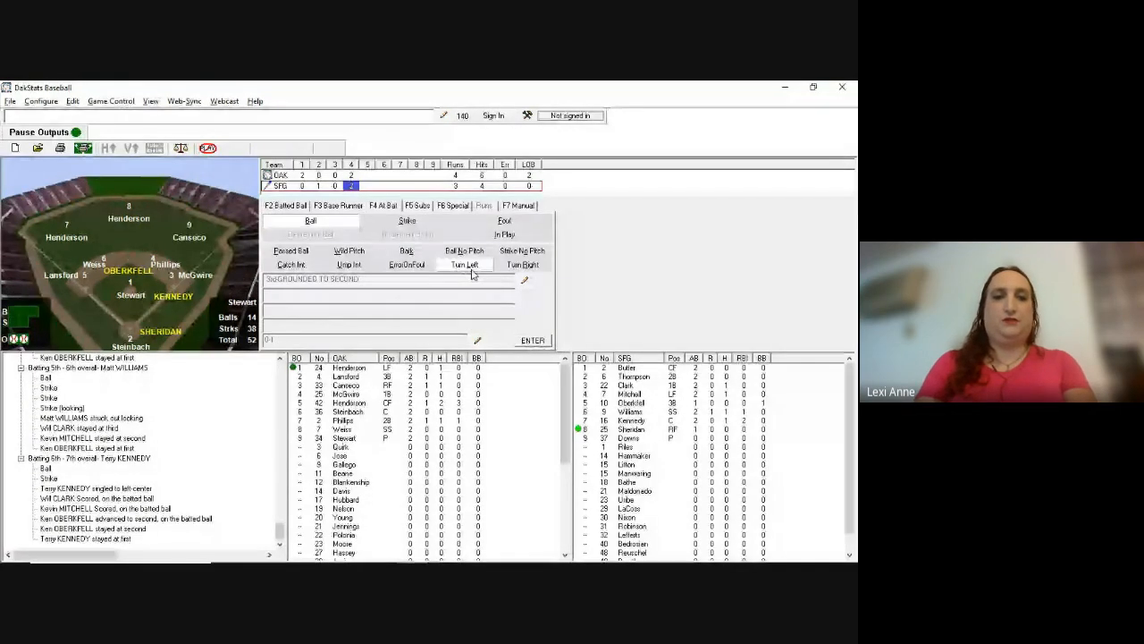
key("b")
key("b")
key("s")
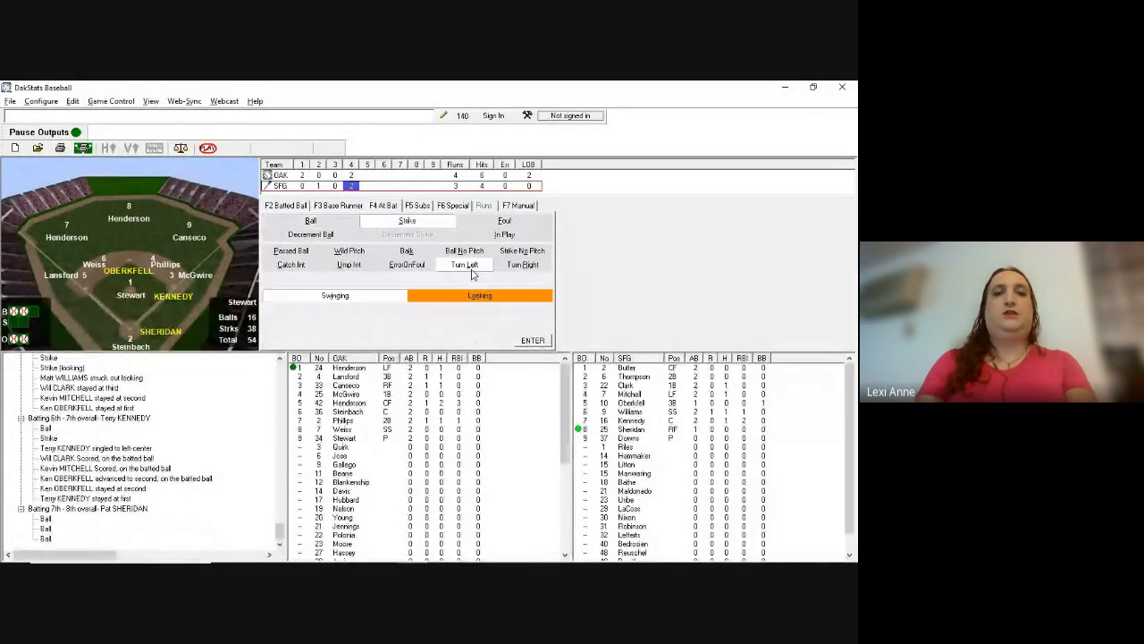
key("Return")
key("F2")
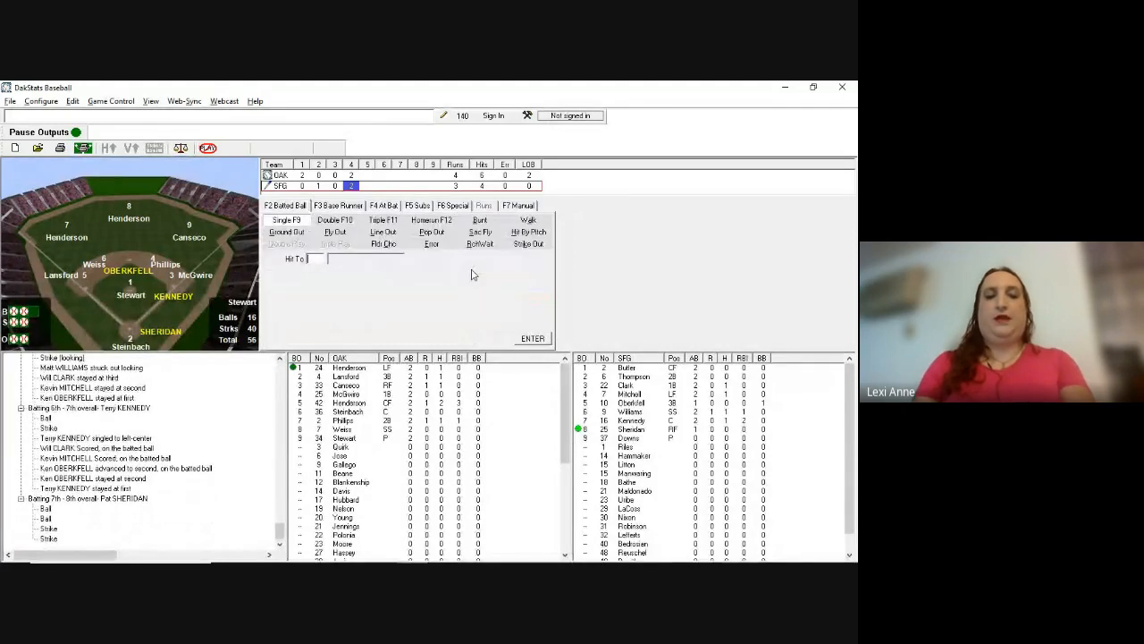
type("g")
type("34")
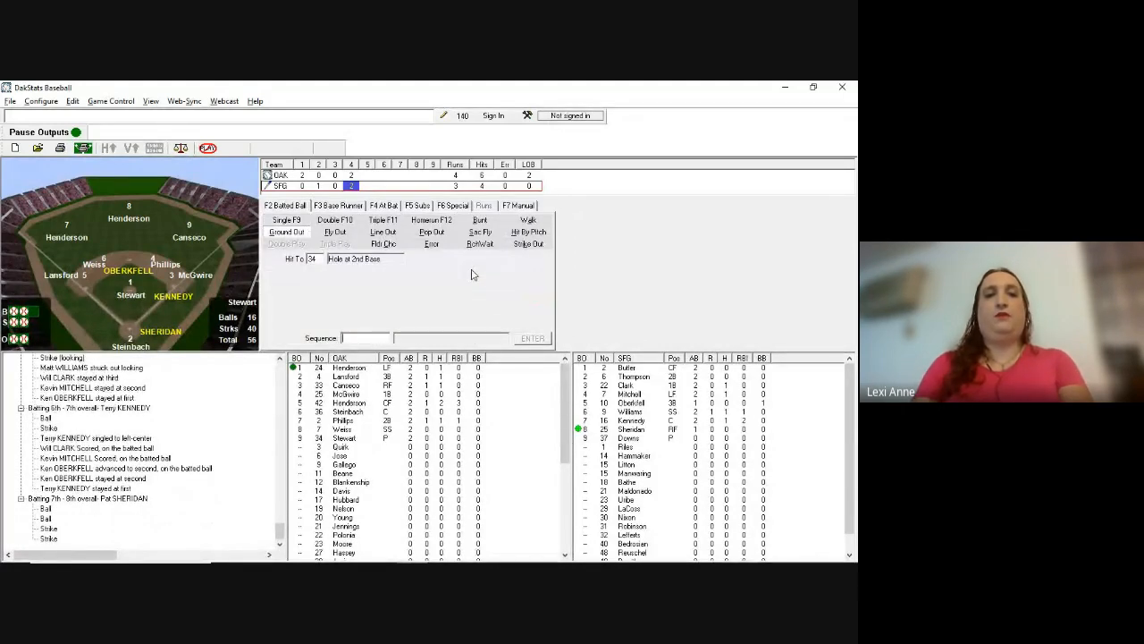
type("31")
key("Return")
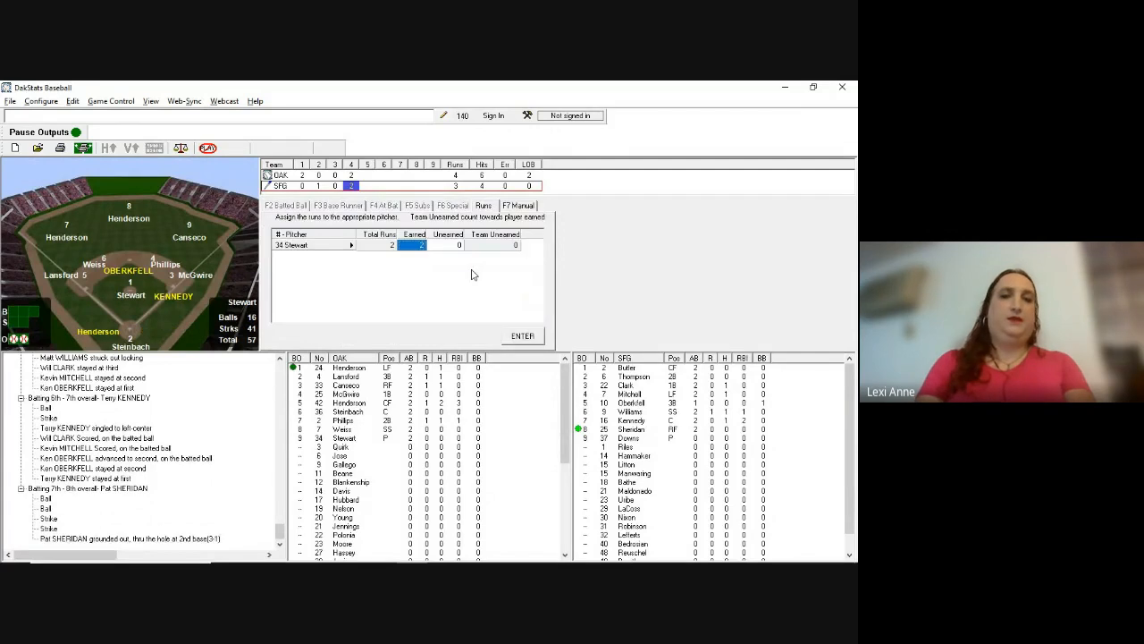
key("Return")
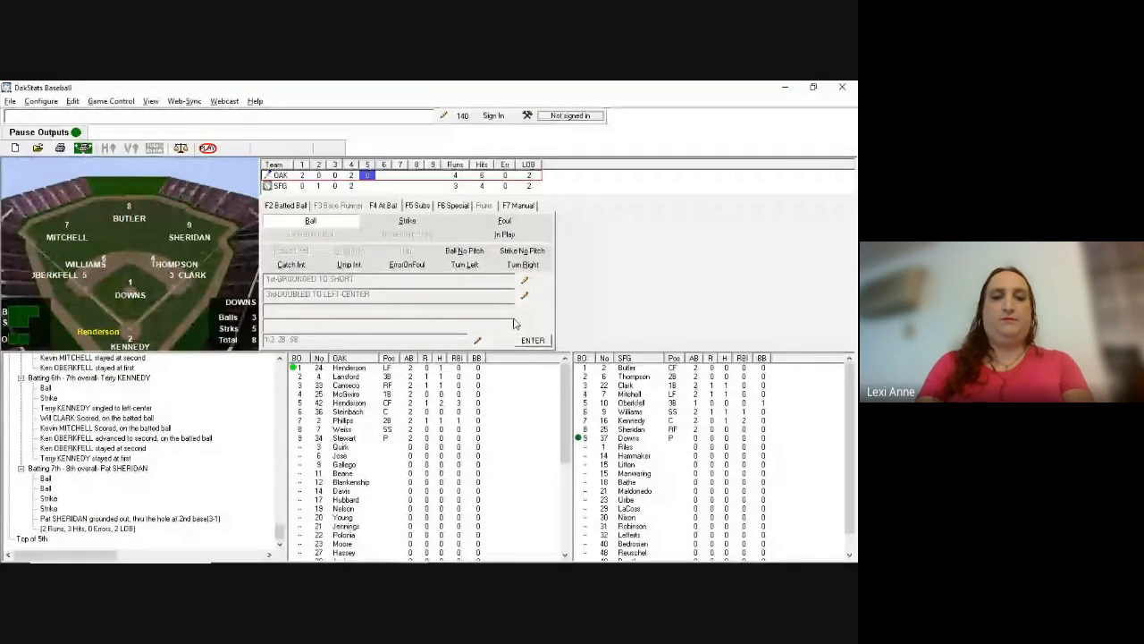
Step: Record two called strikes and ball four, walking leadoff batter Henderson
key("s")
key("l")
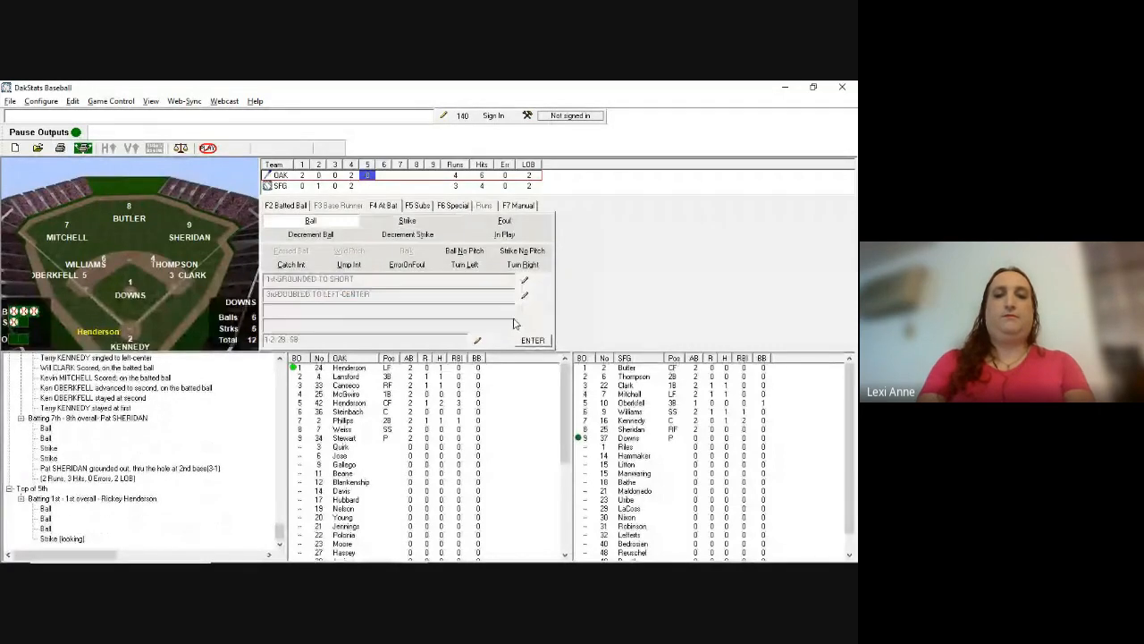
key("s")
key("l")
key("b")
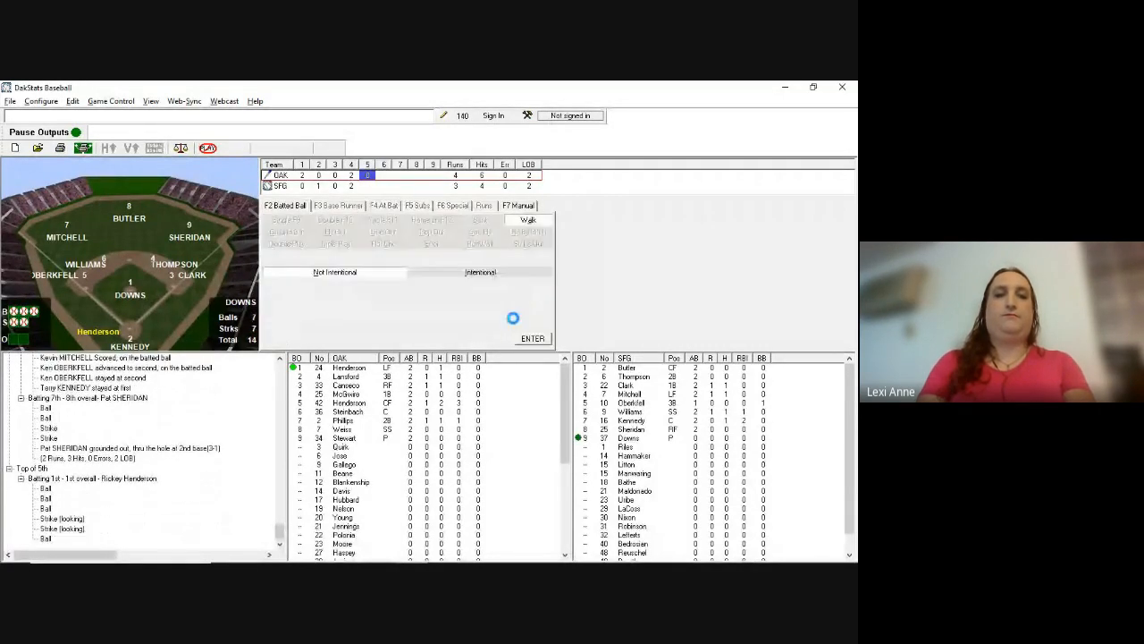
key("alt+Tab")
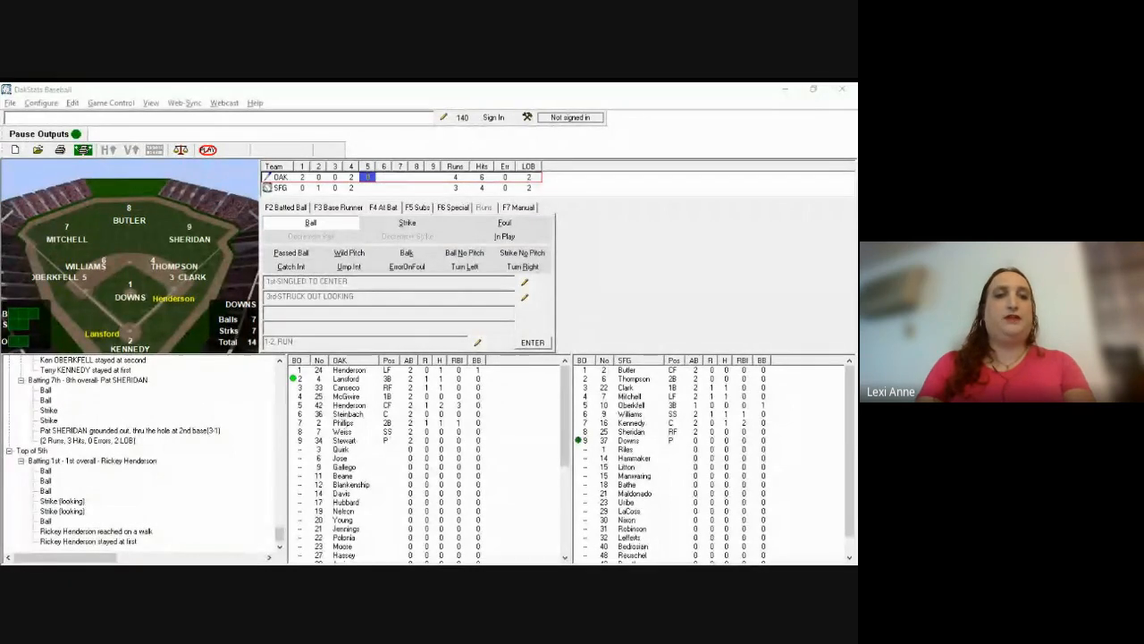
Step: Record ball, strike, ball to Lansford and Henderson's steal of second
left_click(514, 324)
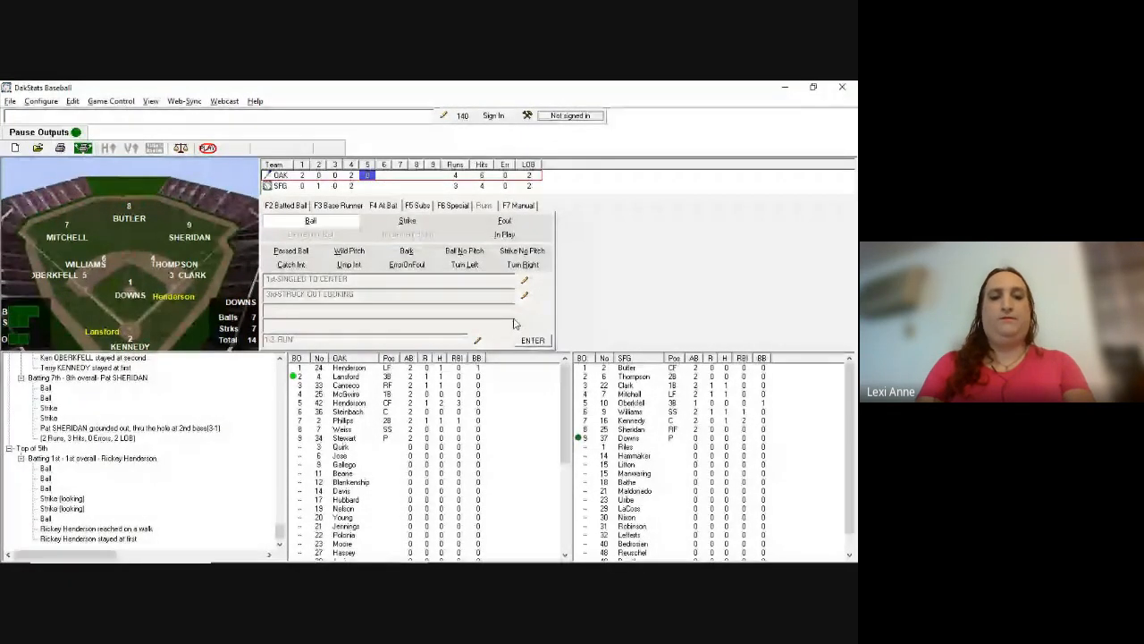
key("b")
key("s")
key("b")
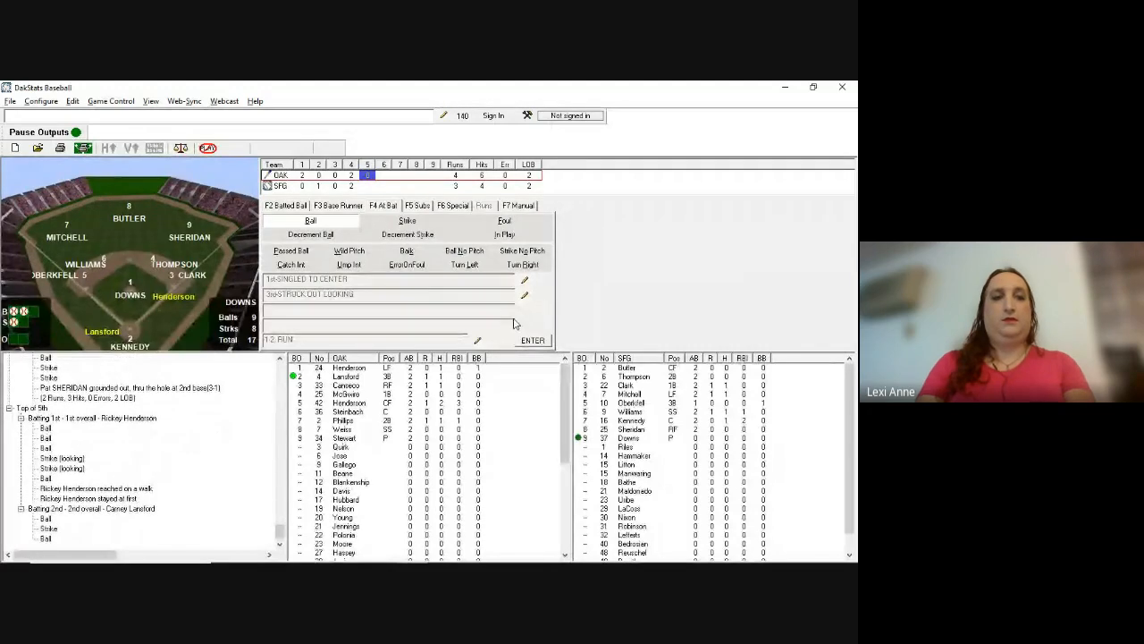
left_click(339, 207)
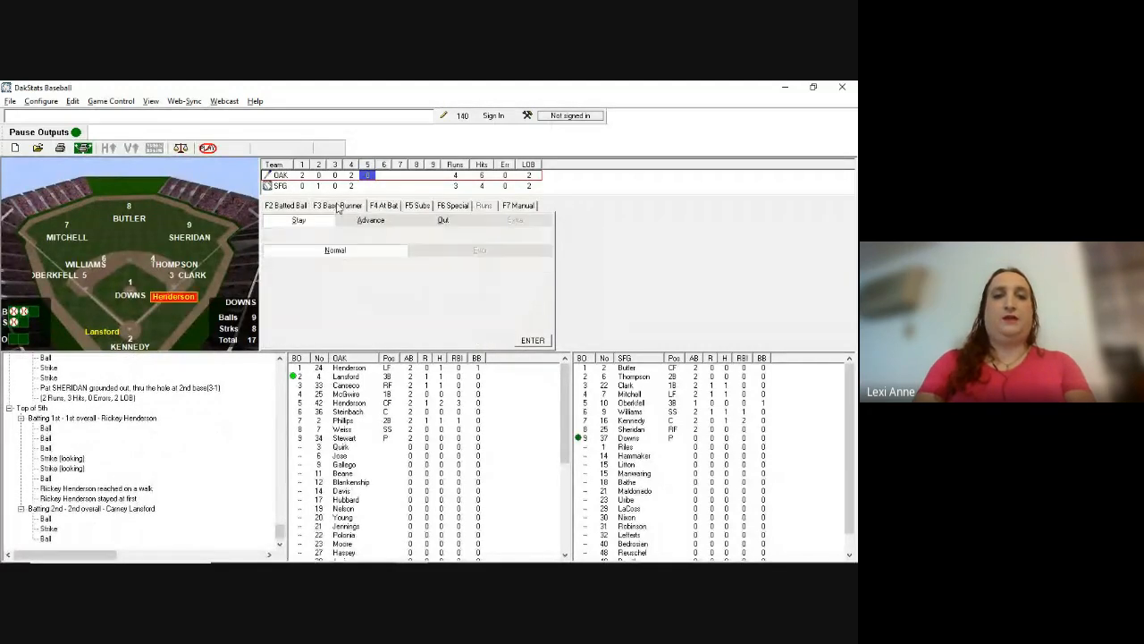
key("a")
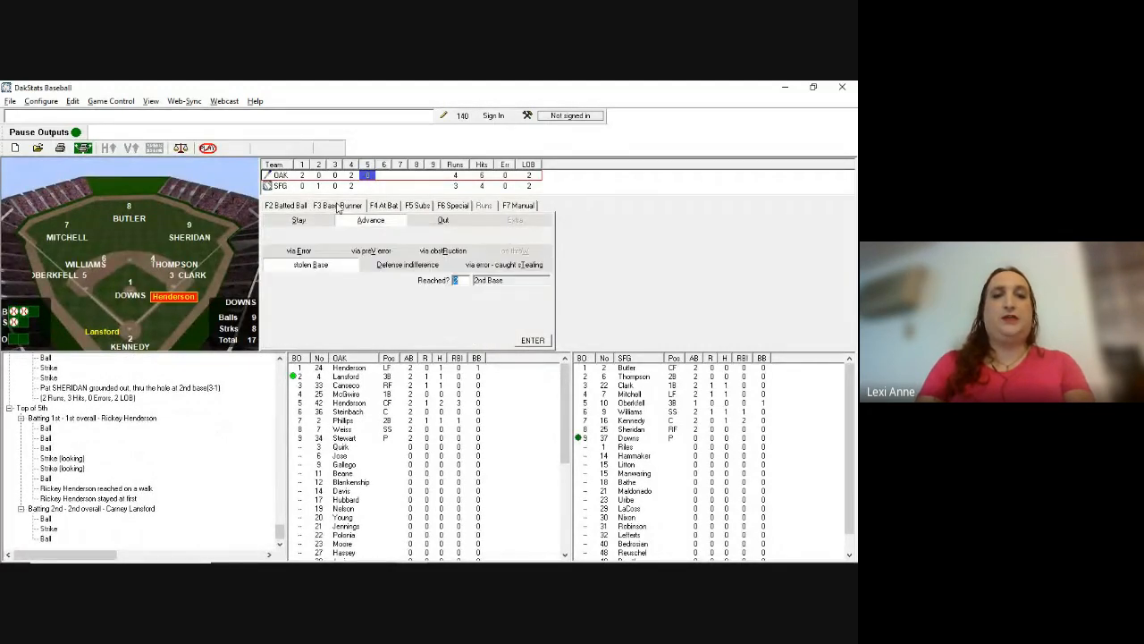
key("Return")
key("Return")
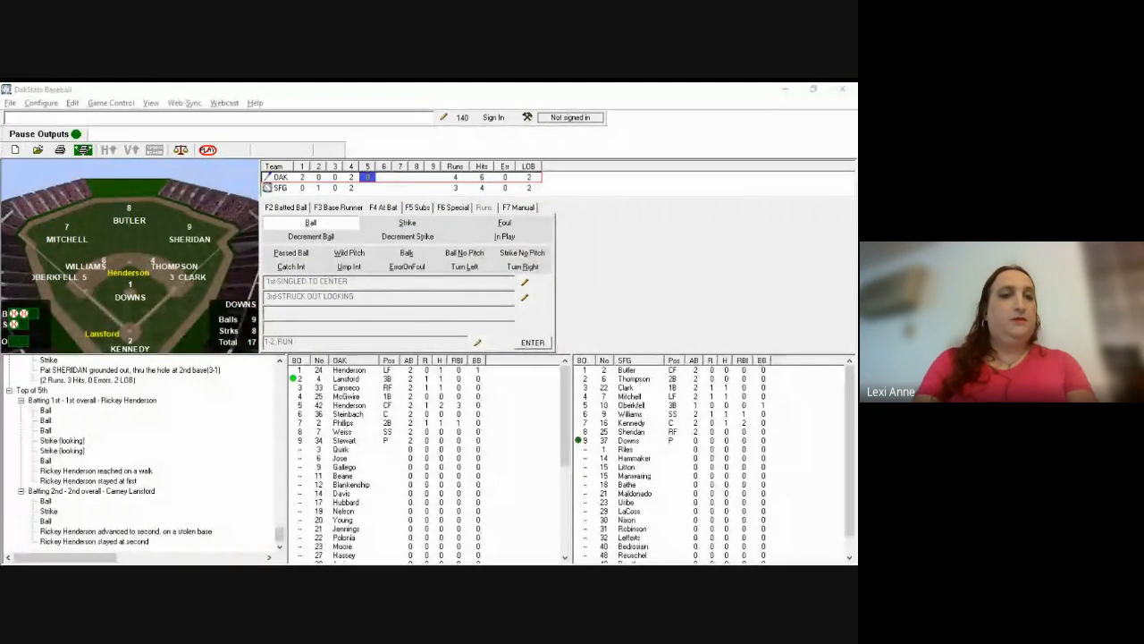
Step: Record two more balls to walk Lansford
key("b")
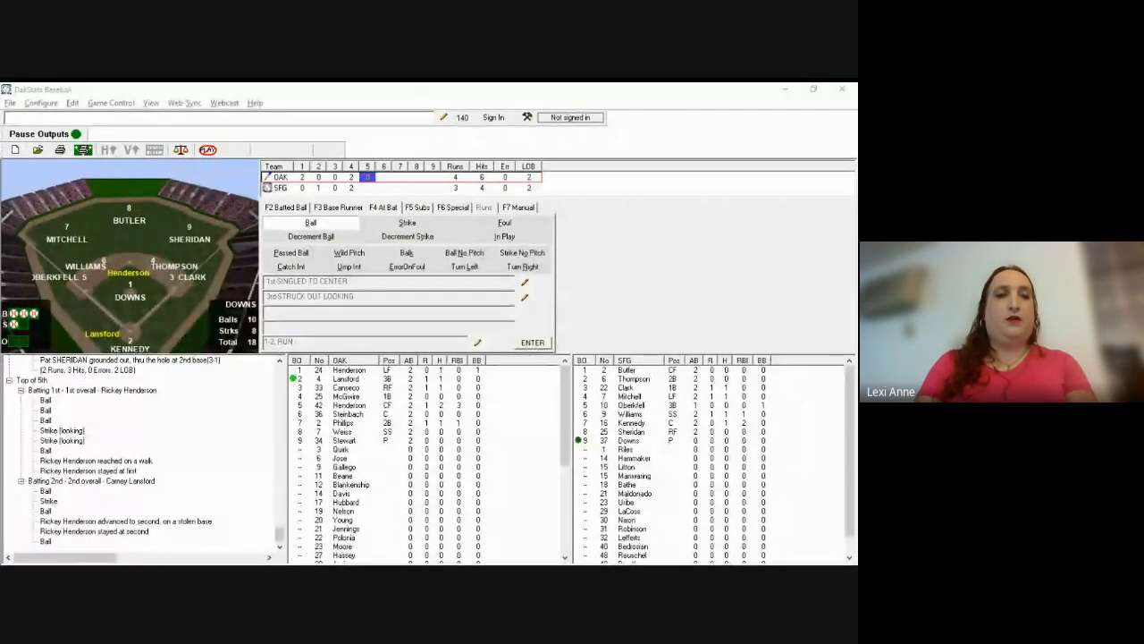
key("b")
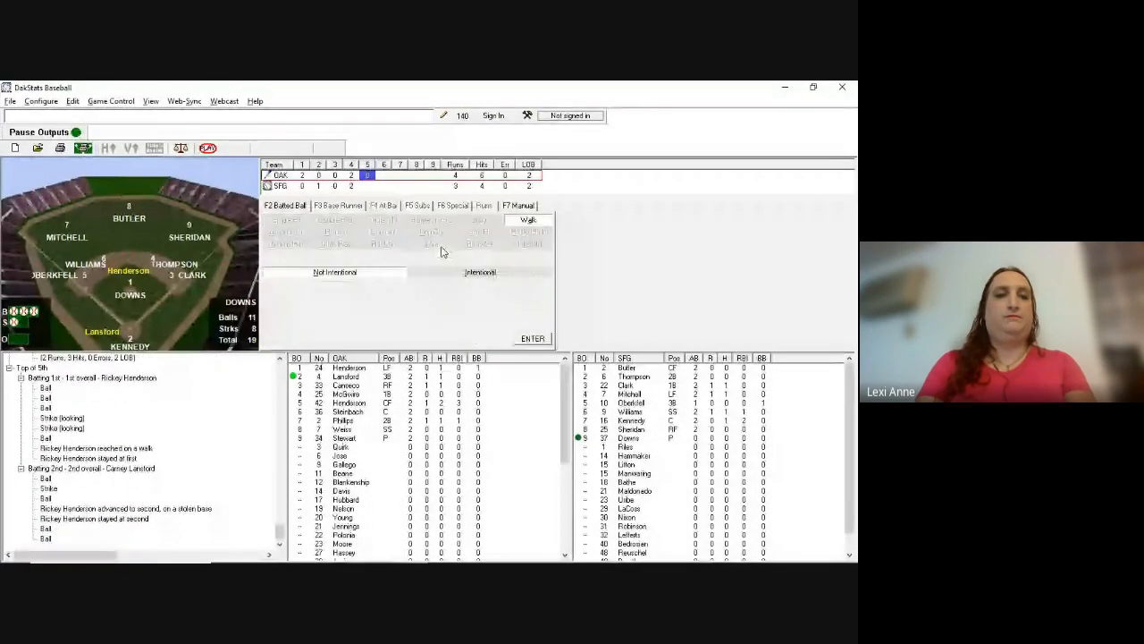
key("Return")
key("Return")
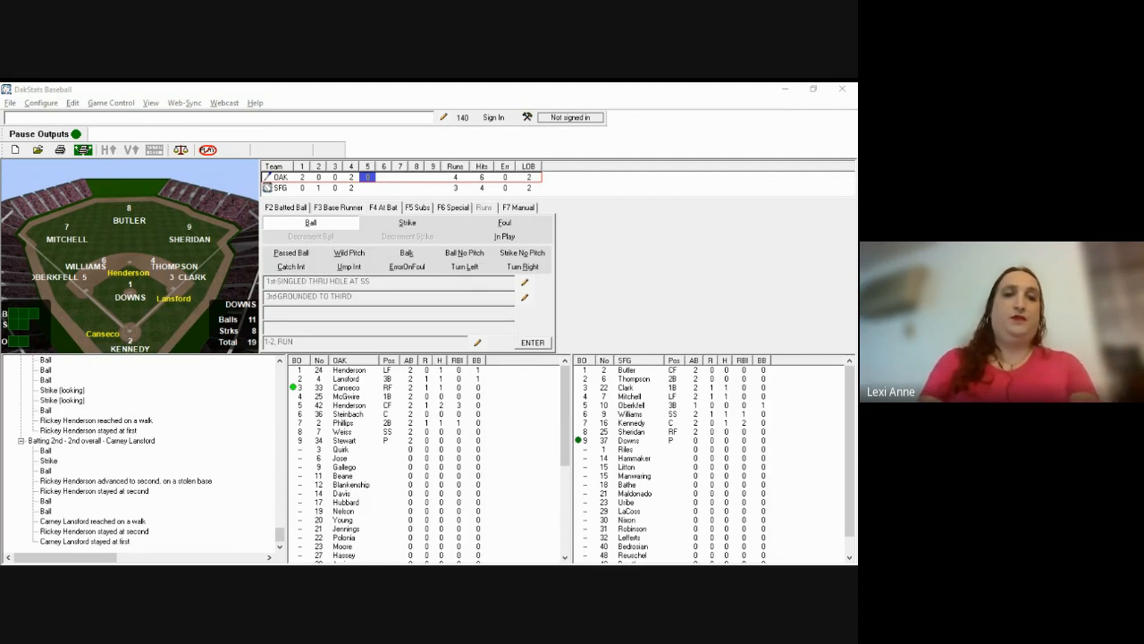
Step: Record Canseco's 2-2 count and three-run homer to deep left-center at 79
left_click(443, 254)
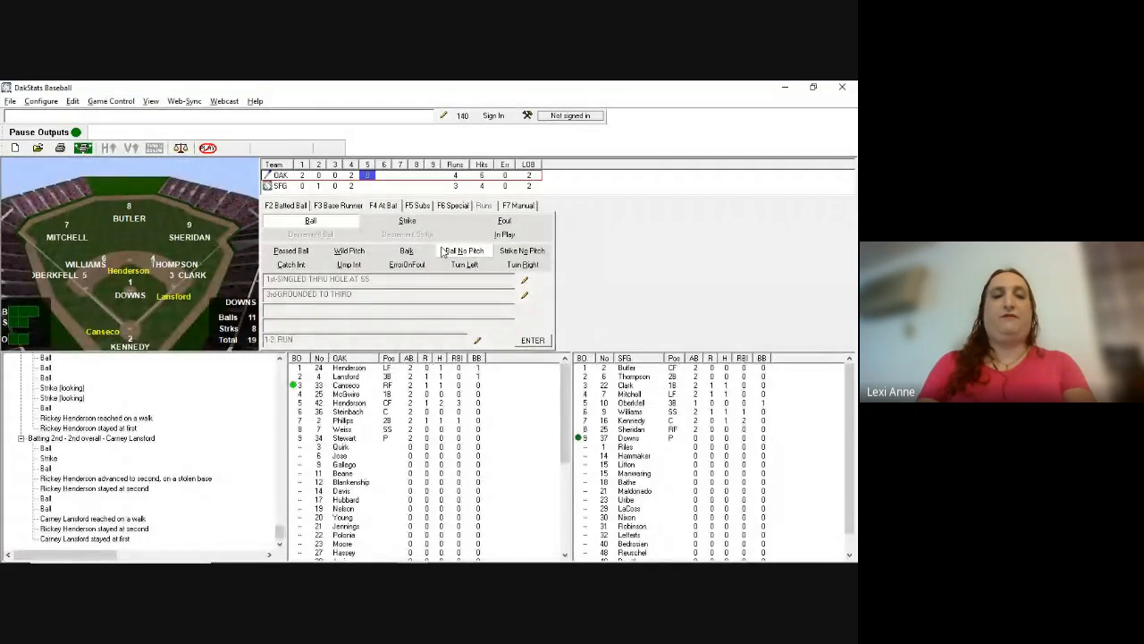
key("b")
key("b")
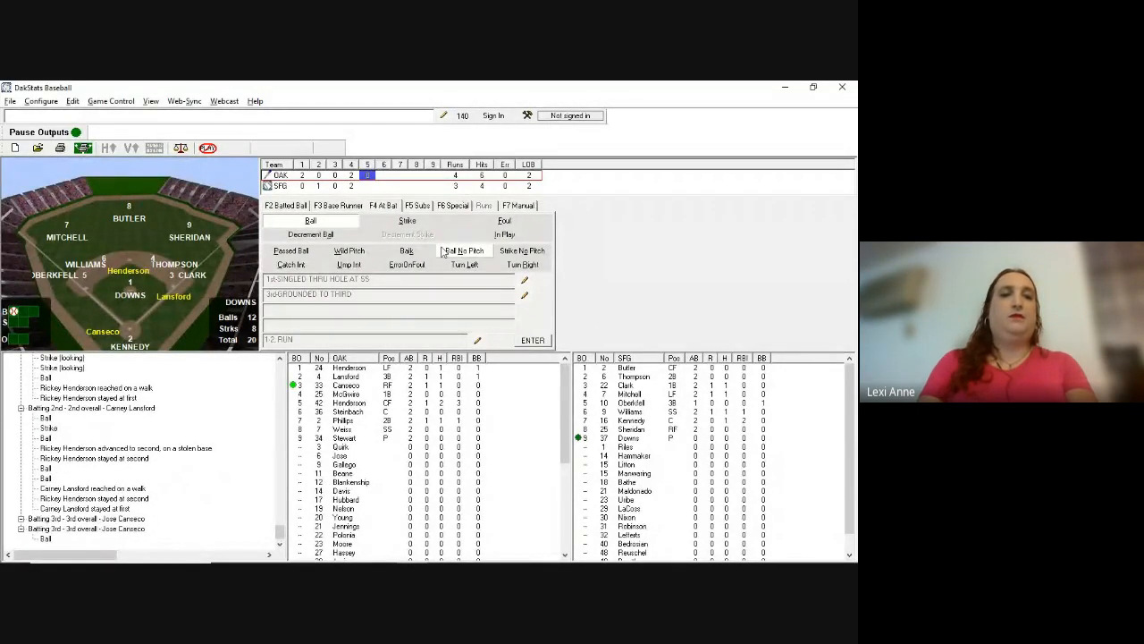
key("s")
key("s")
key("alt+Tab")
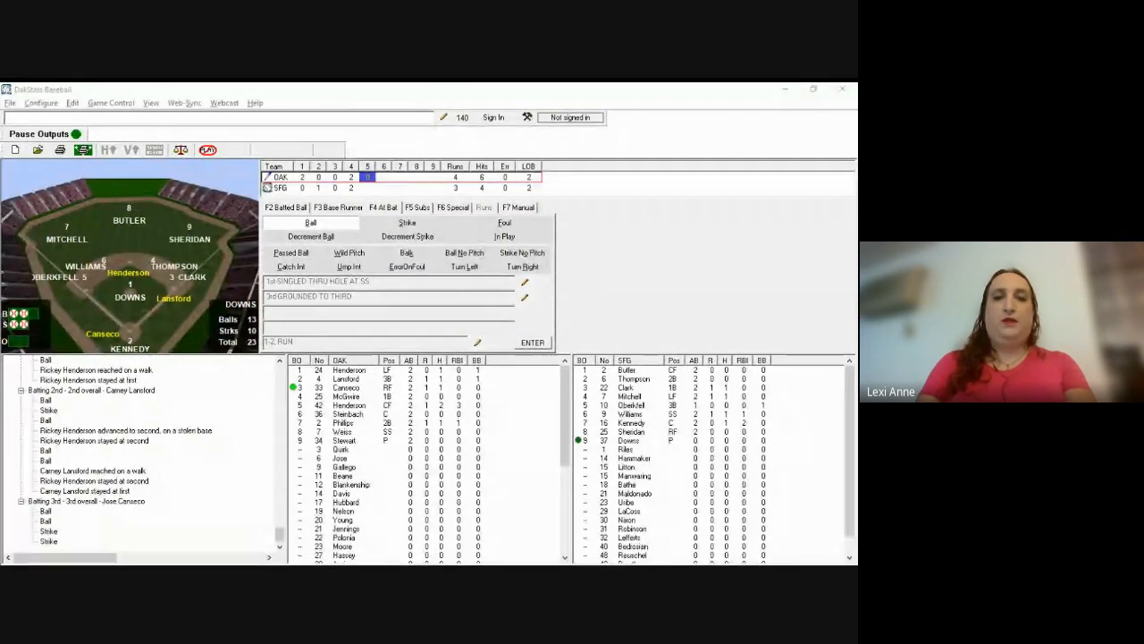
left_click(689, 259)
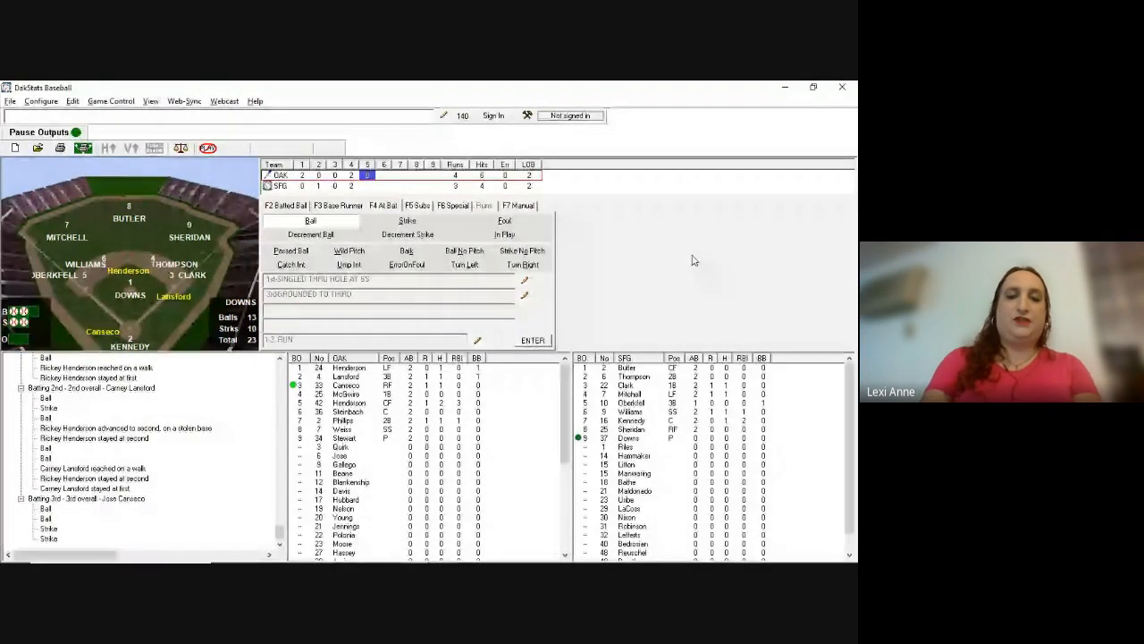
key("F2")
key("F12")
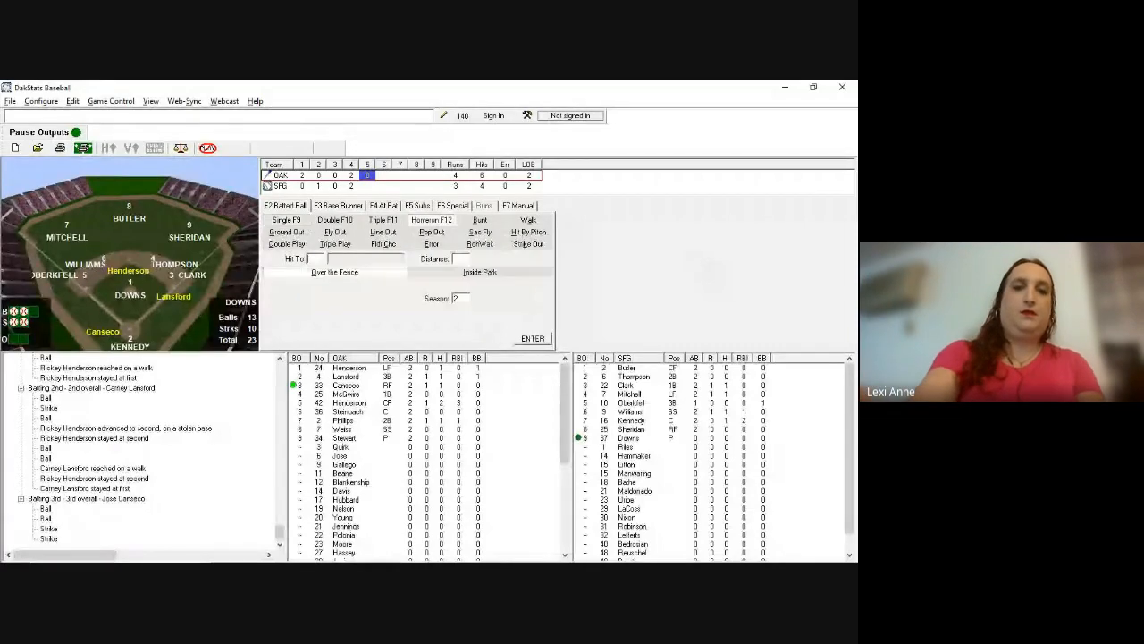
type("79")
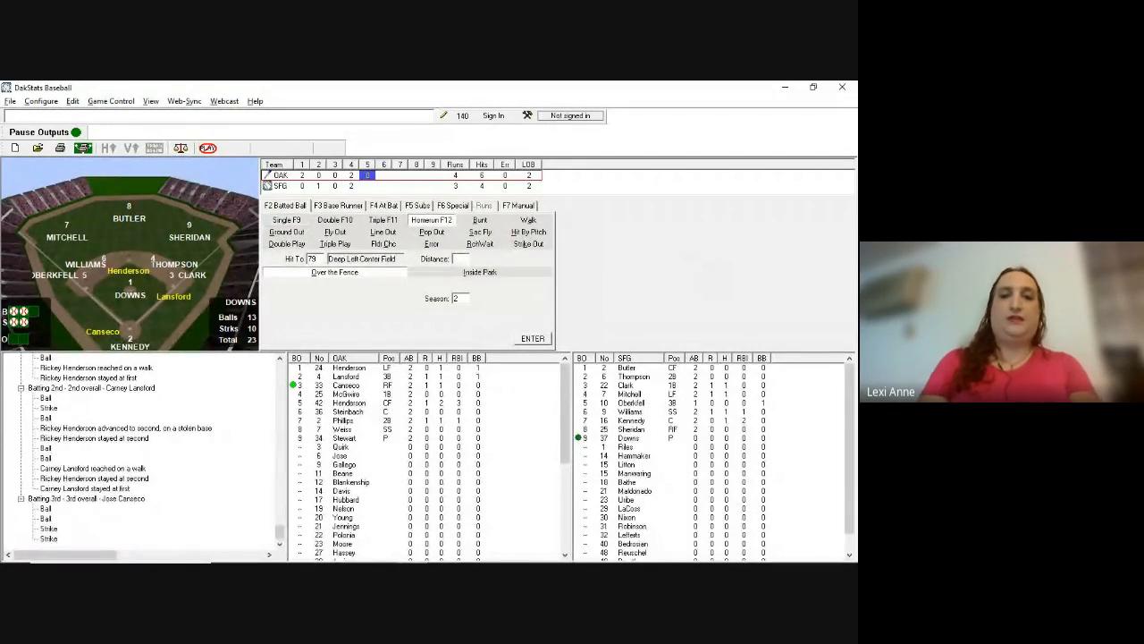
key("Return")
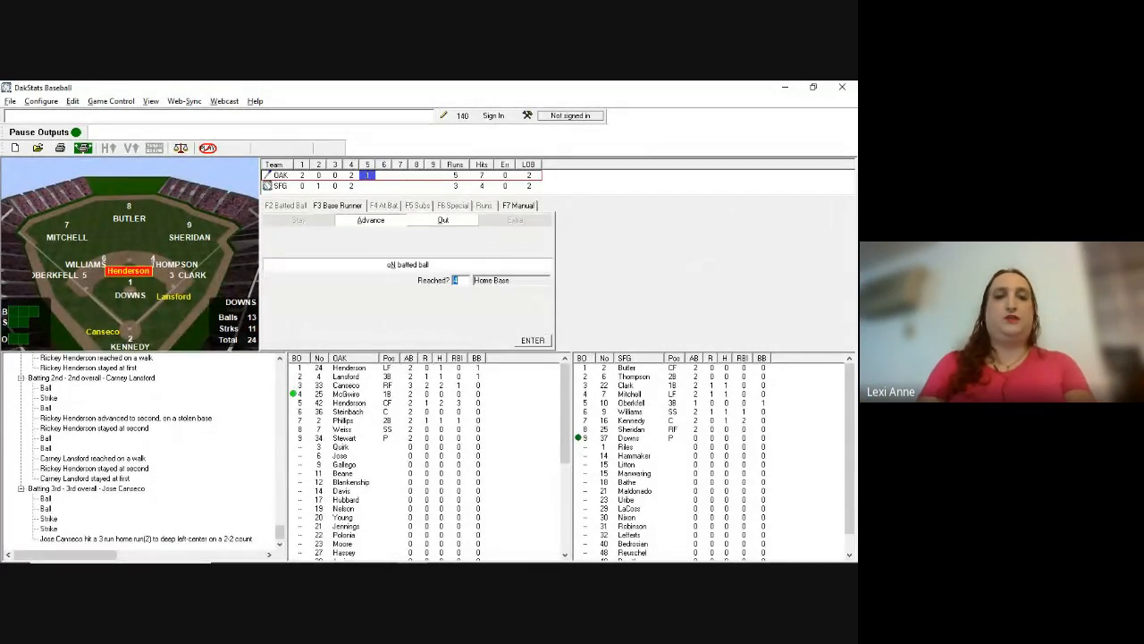
key("Return")
key("Return")
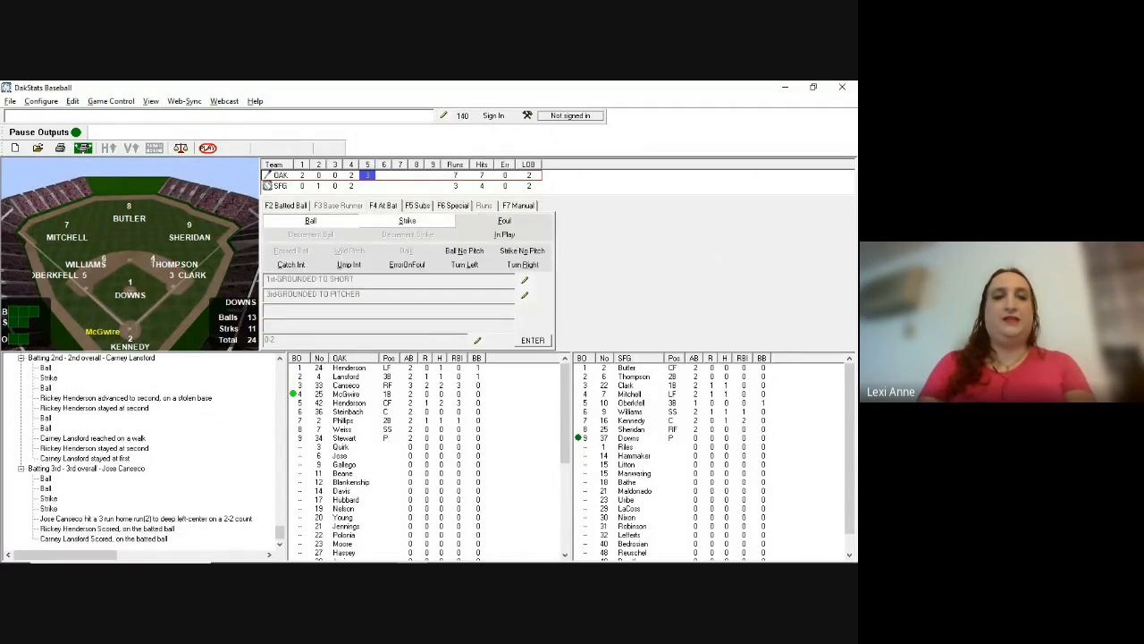
Step: Record McGwire's three strikes and swinging strikeout
key("alt+Tab")
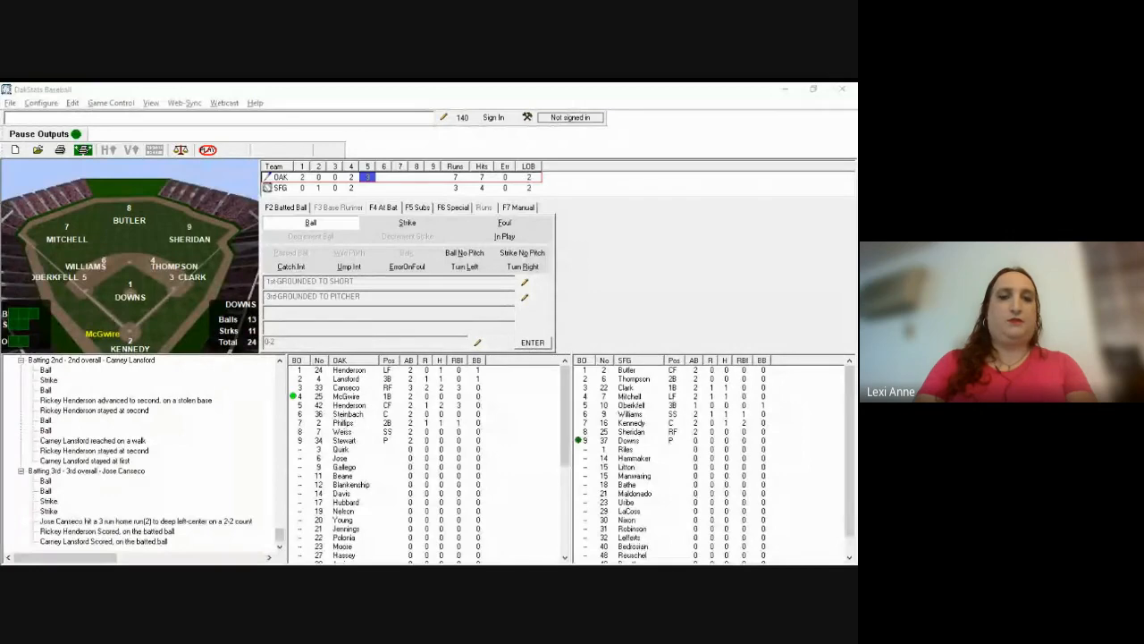
left_click(490, 276)
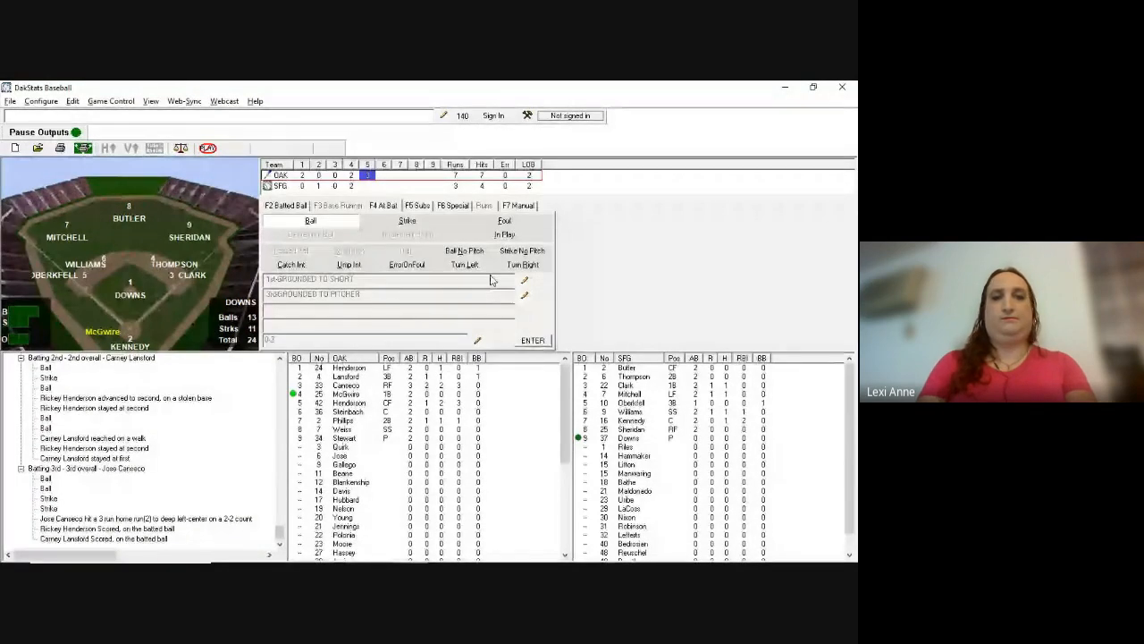
key("s")
key("s")
key("Return")
key("s")
key("Return")
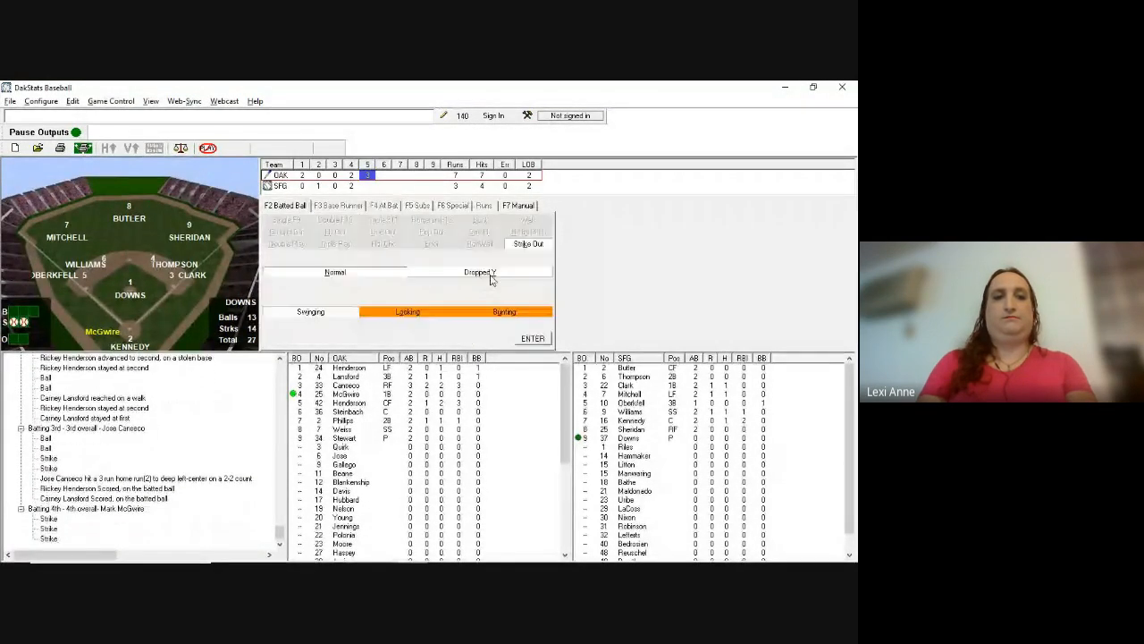
key("alt+Tab")
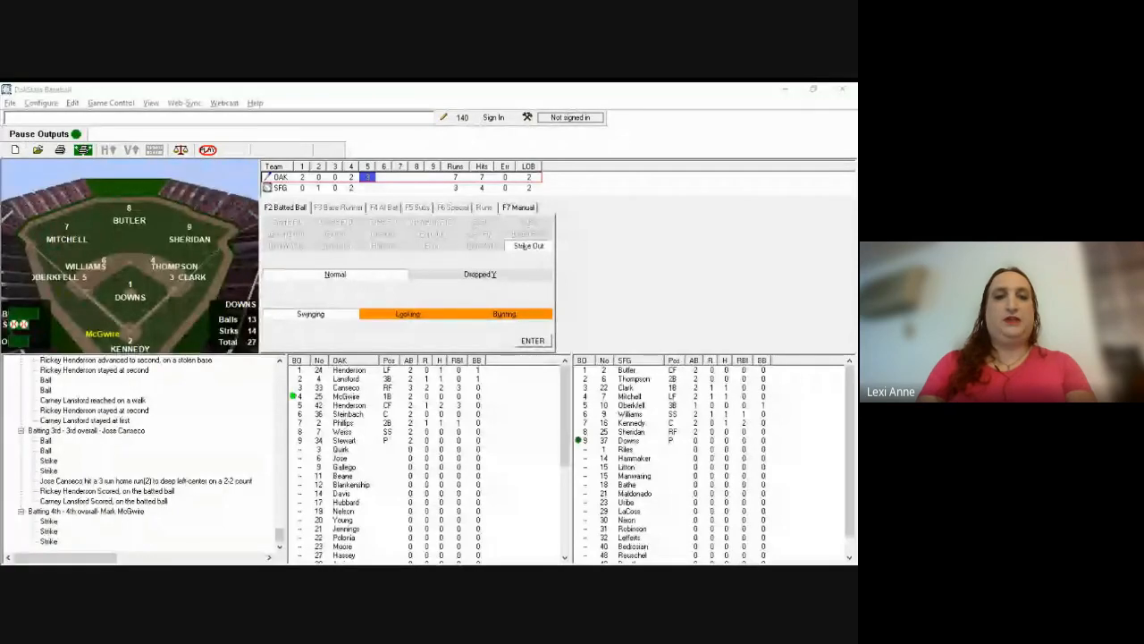
key("Return")
key("alt+Tab")
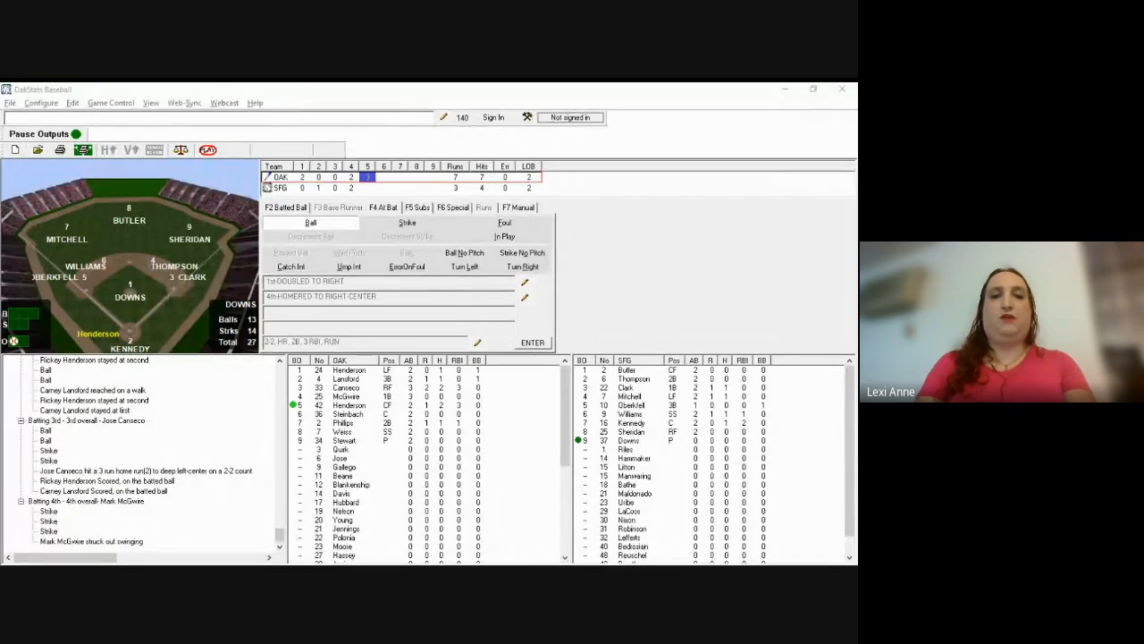
Step: Record a strike and Dave Henderson's solo homer to deep left-center at 79
key("alt+Tab")
key("s")
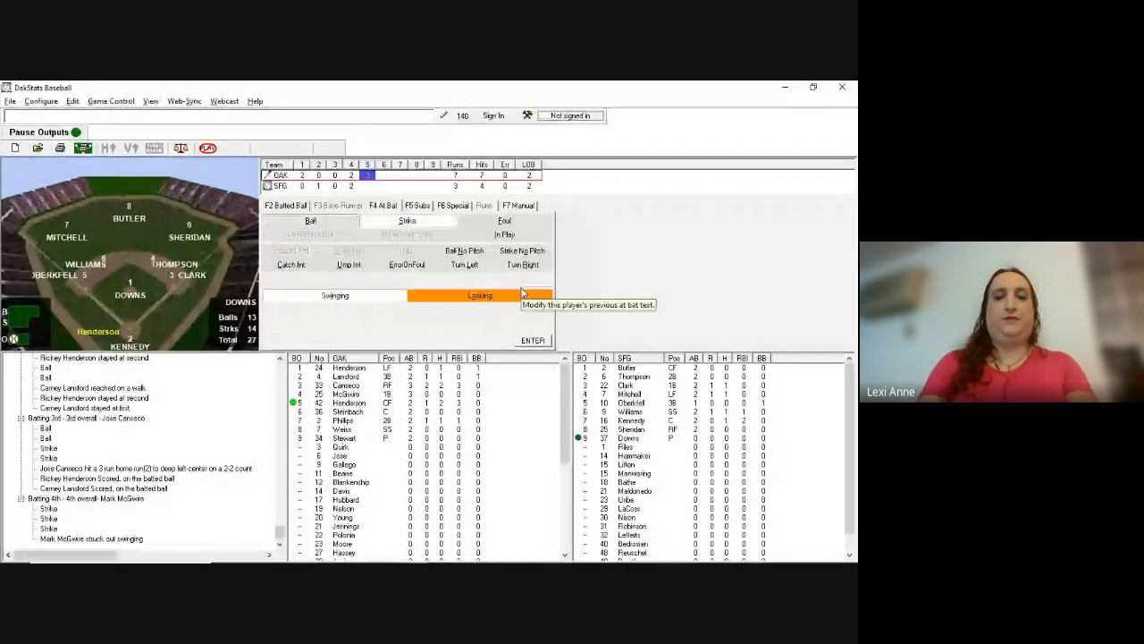
key("Return")
key("F2")
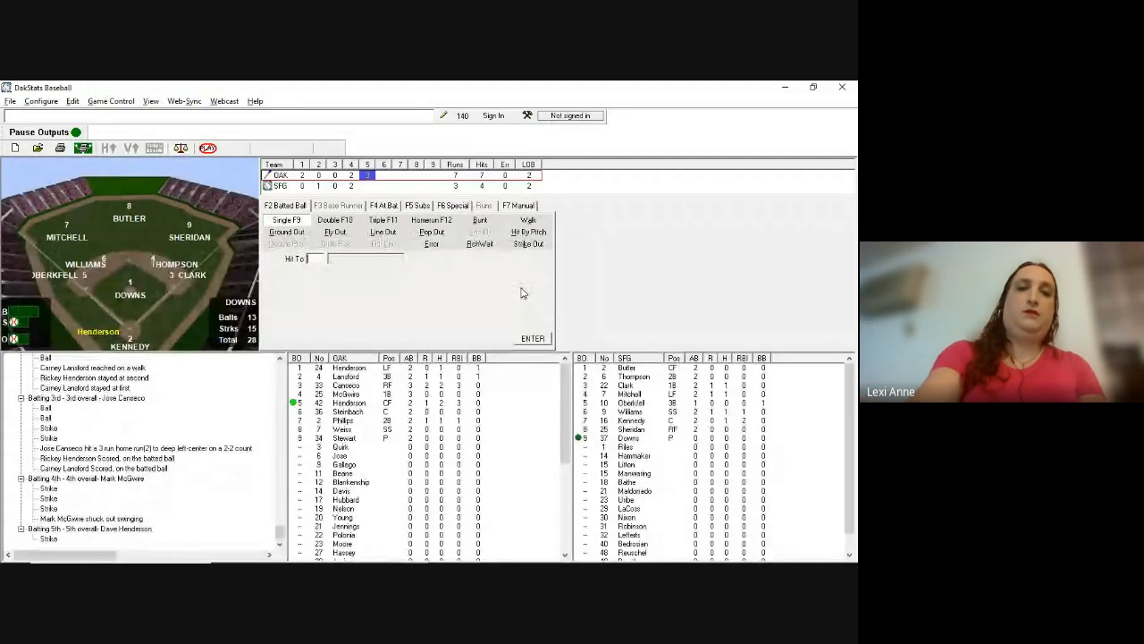
key("F12")
type("79")
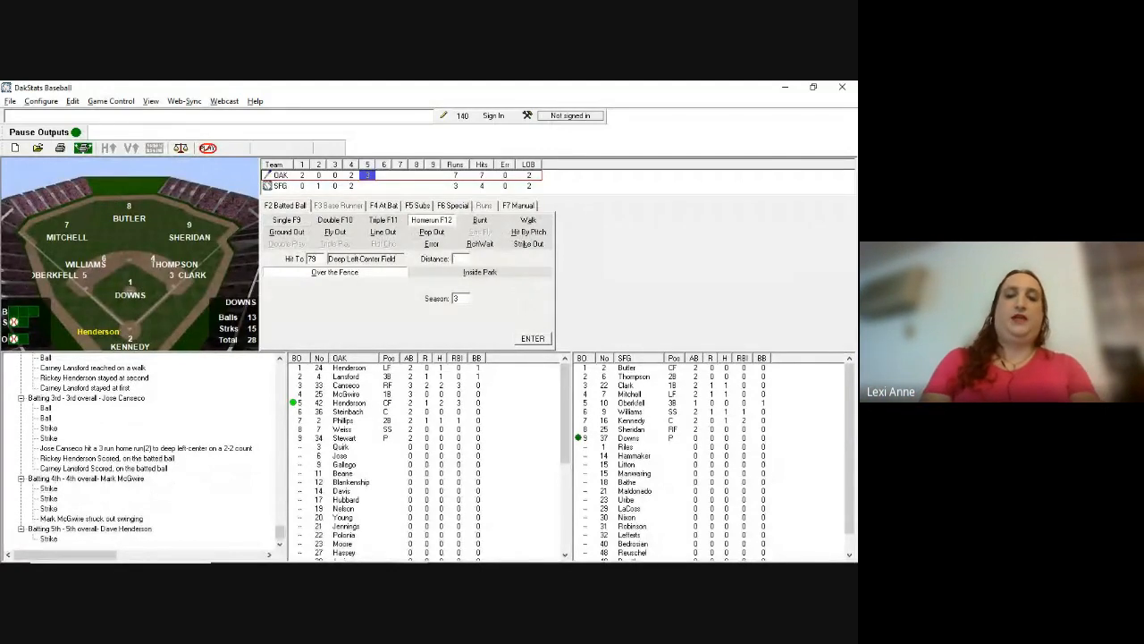
key("Return")
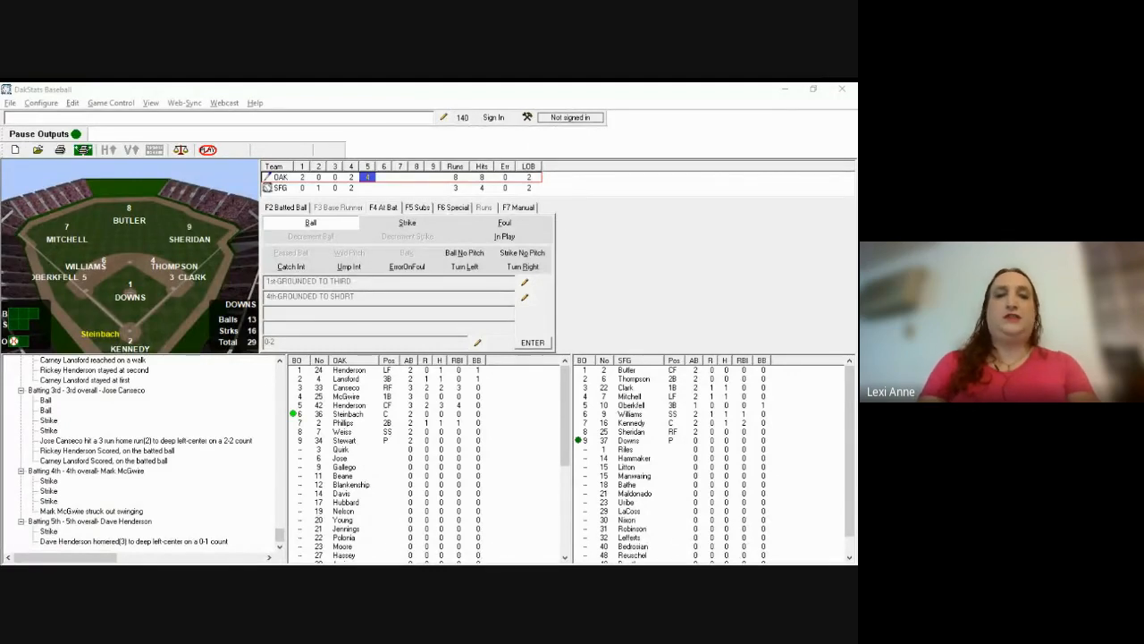
Step: Record a strike to the next batter and bring up the F5 substitutions grid
left_click(568, 311)
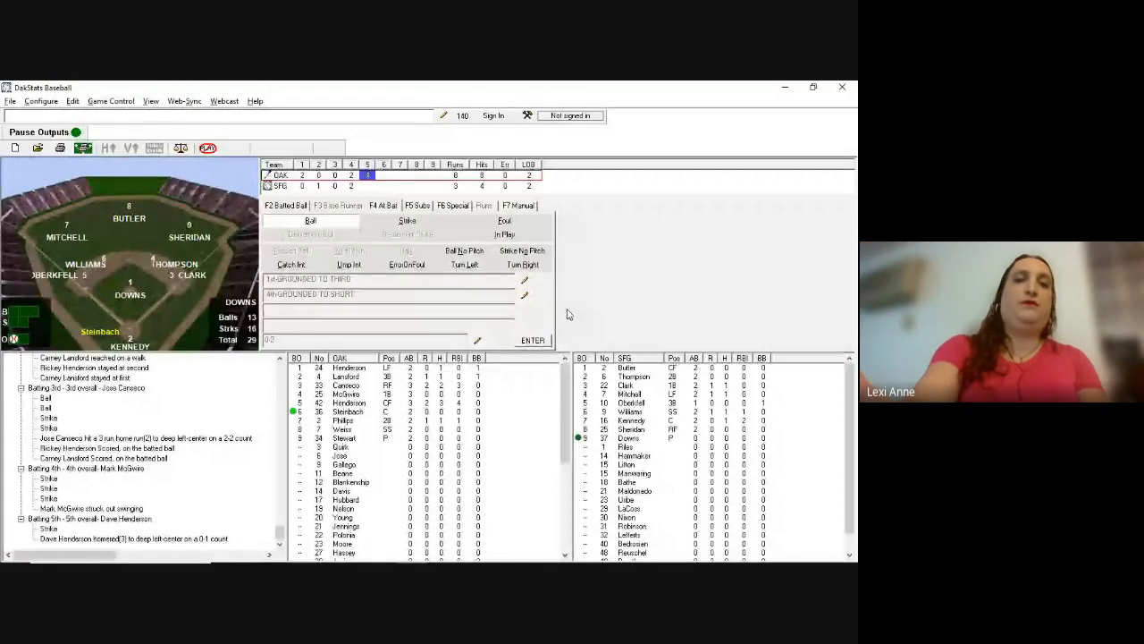
key("s")
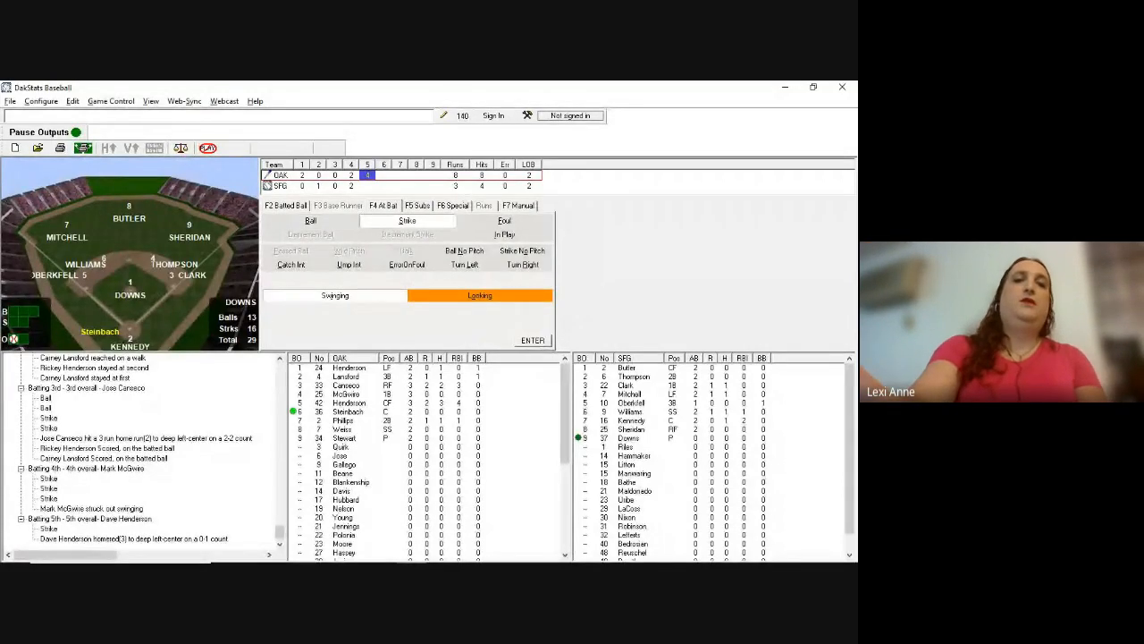
key("F5")
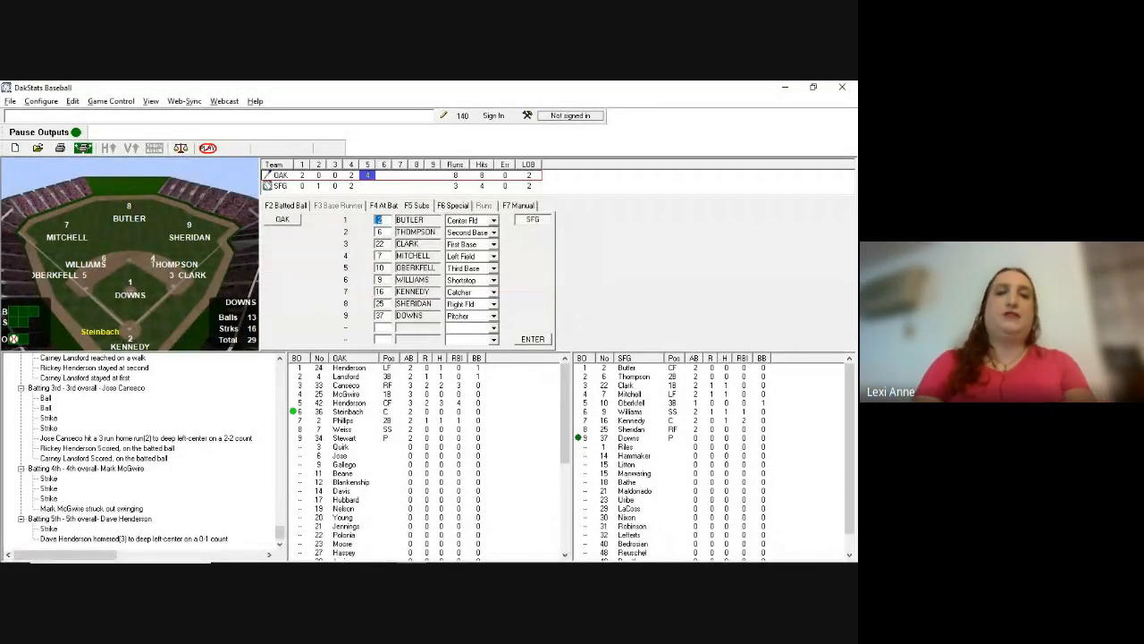
Step: Enter lineup numbers 49 and 21, placing Maldonado (No. 21) in the ninth spot
key("alt+Tab")
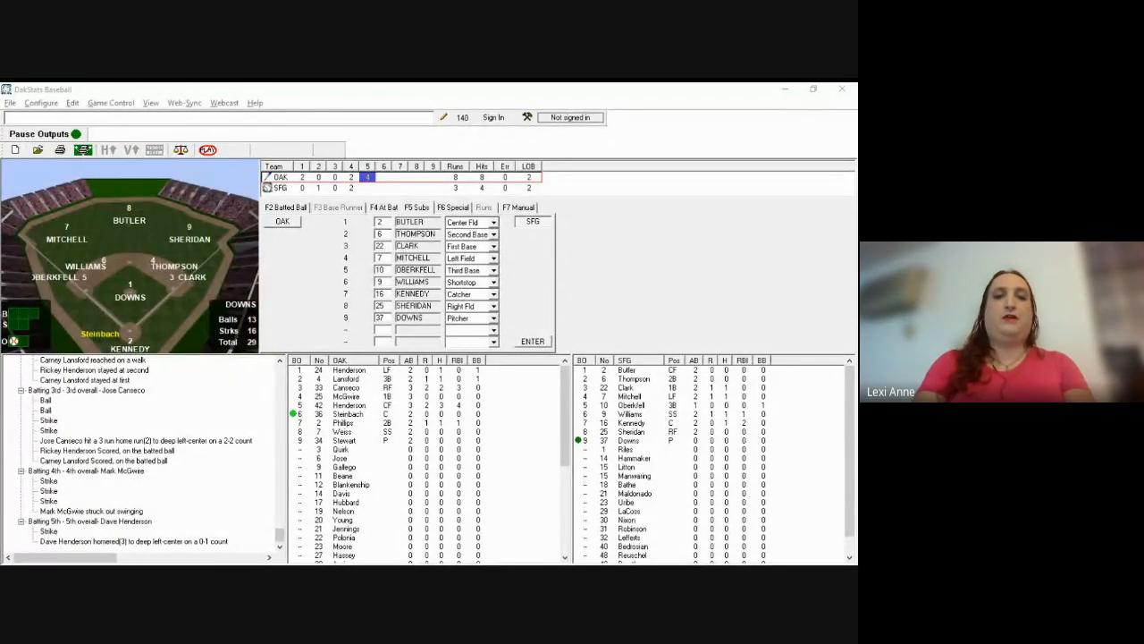
left_click(534, 306)
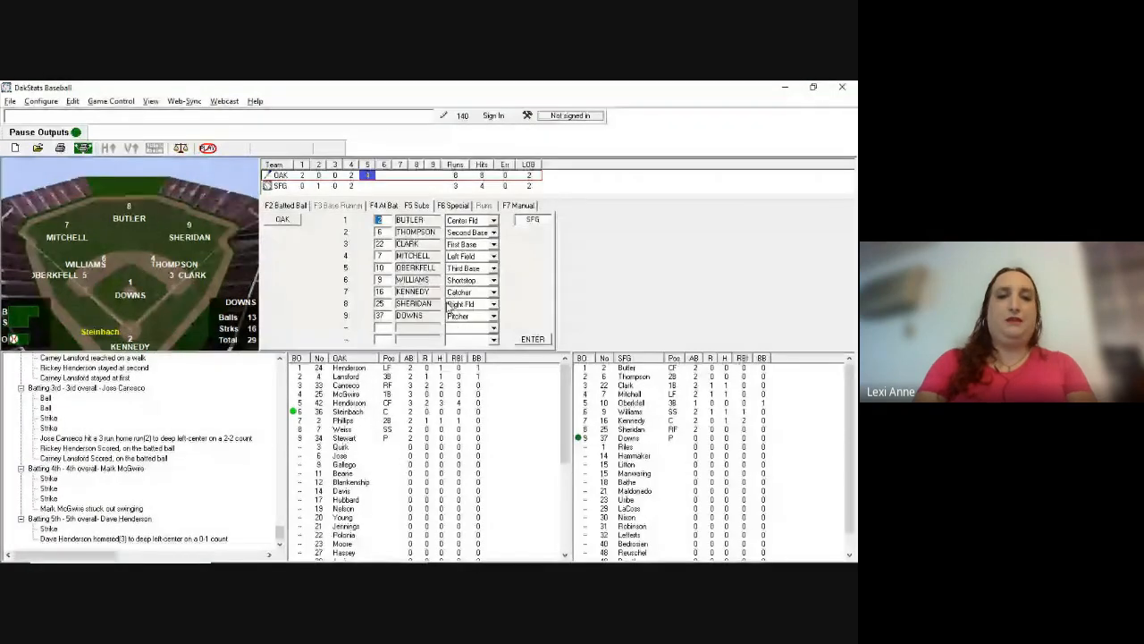
key("Tab")
key("Tab")
key("Tab")
key("Tab")
key("Tab")
key("Tab")
key("Tab")
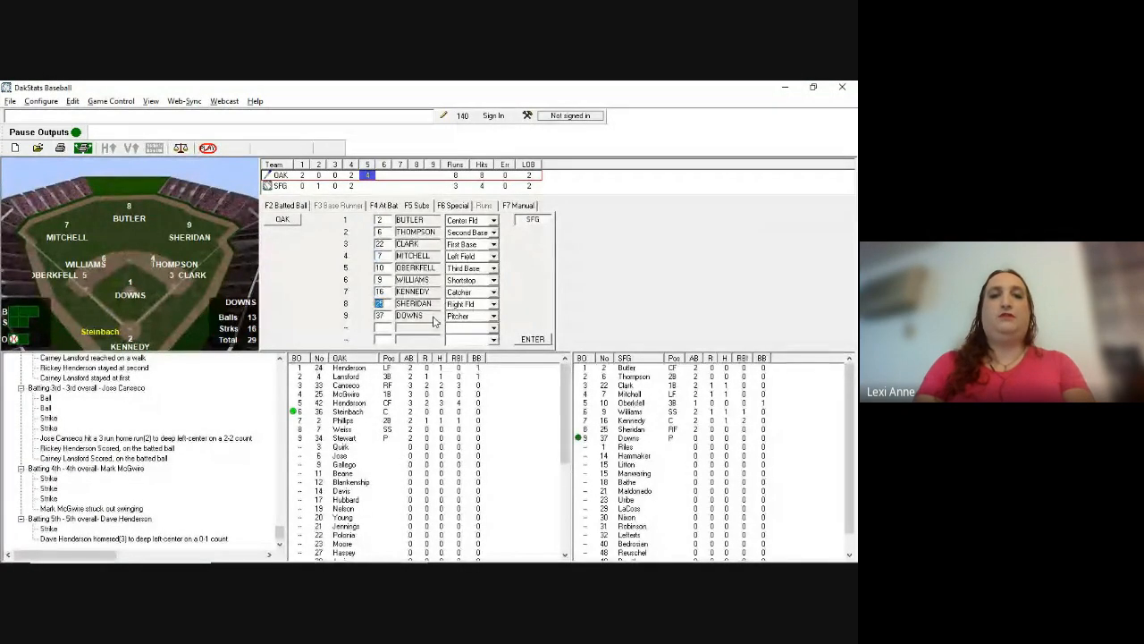
type("49")
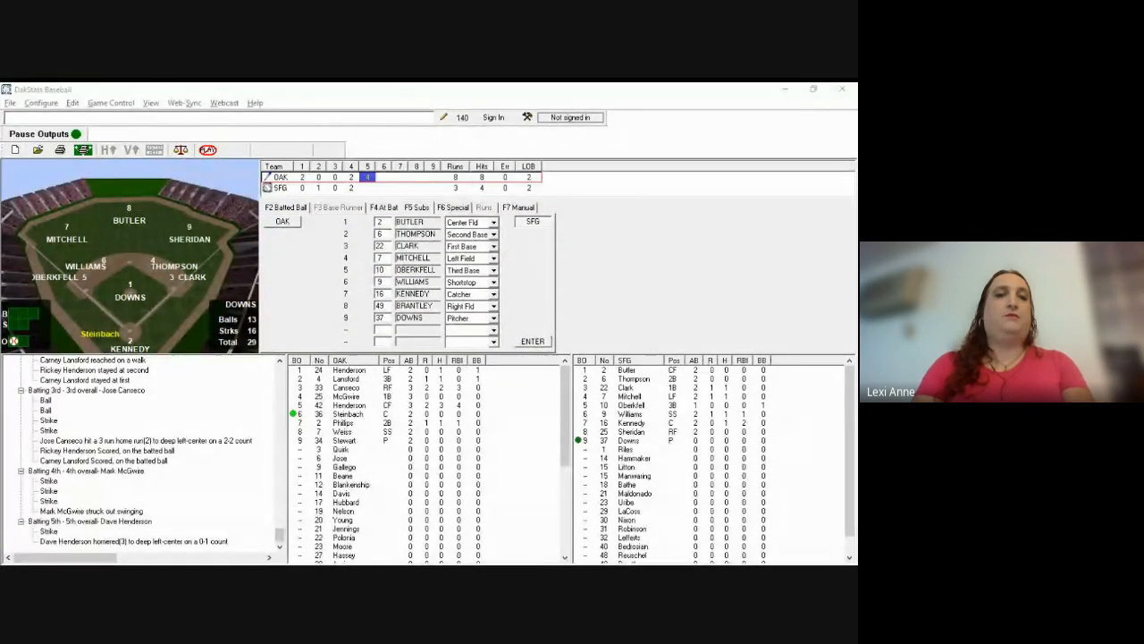
left_click(457, 318)
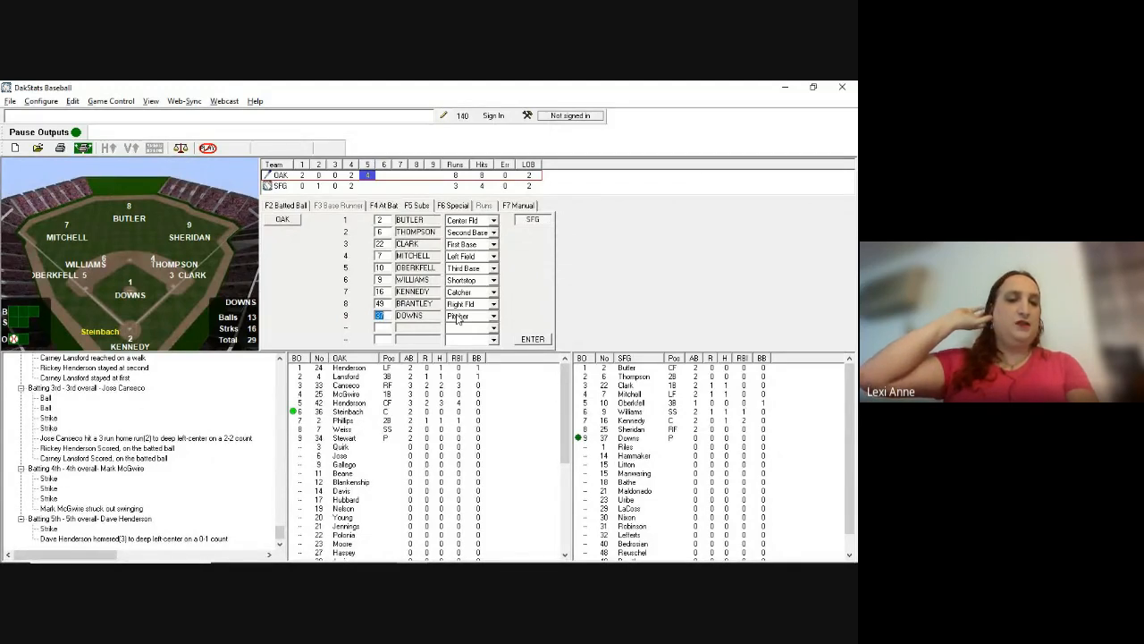
type("21")
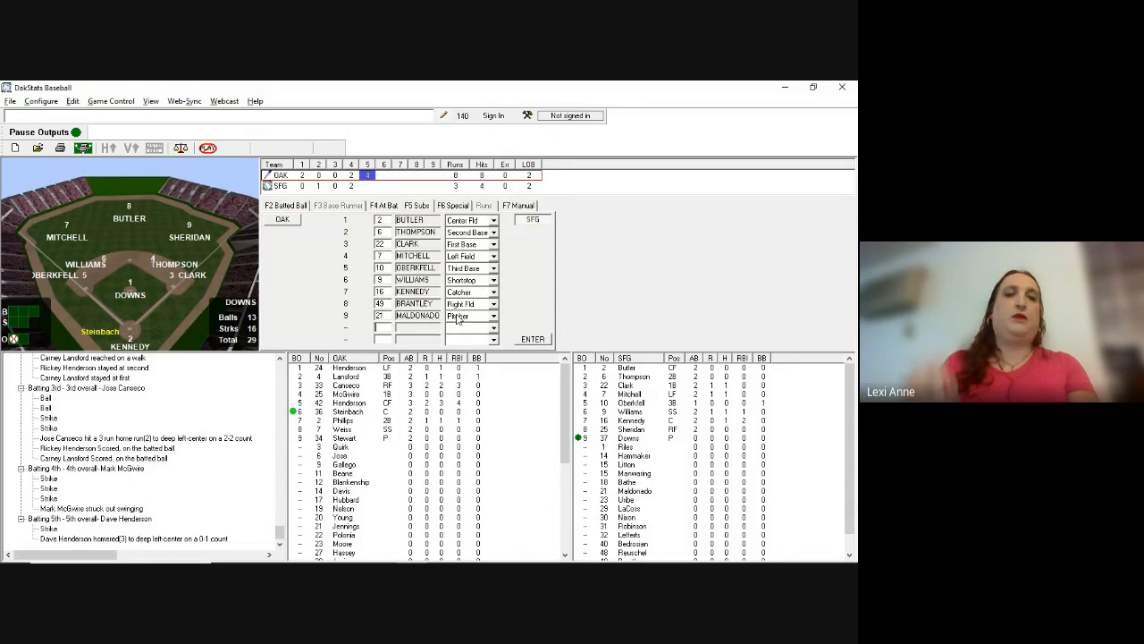
Step: Set Brantley's position to Pitcher and Maldonado's to Right Fld, and commit the substitution
key("Tab")
key("Tab")
key("Tab")
key("Tab")
key("Tab")
key("Tab")
key("Tab")
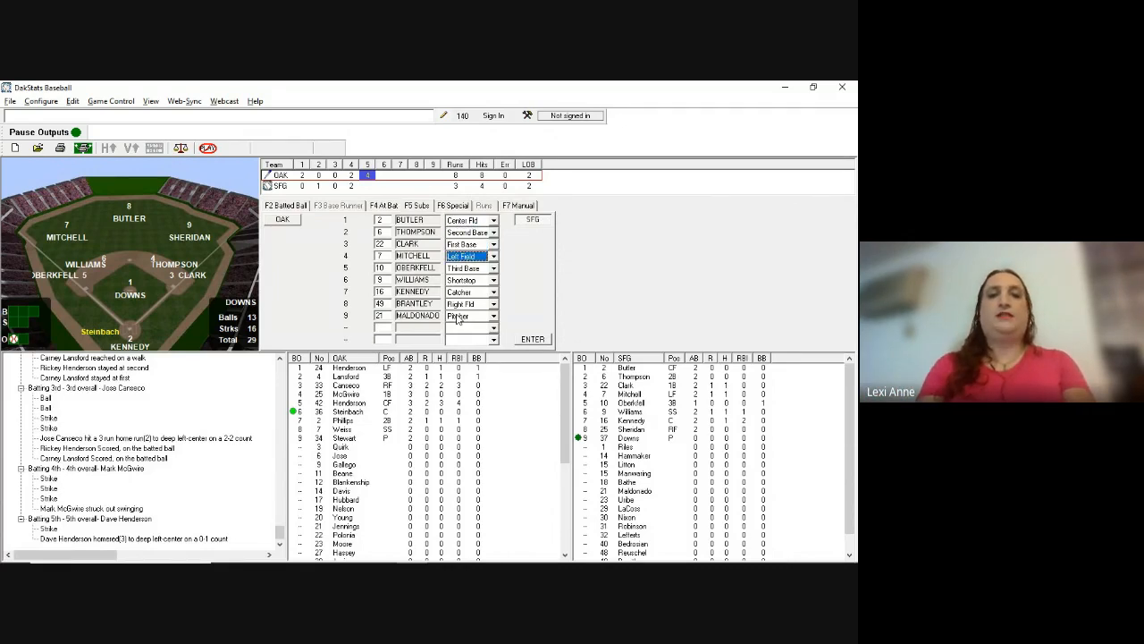
key("Tab")
key("p")
key("Tab")
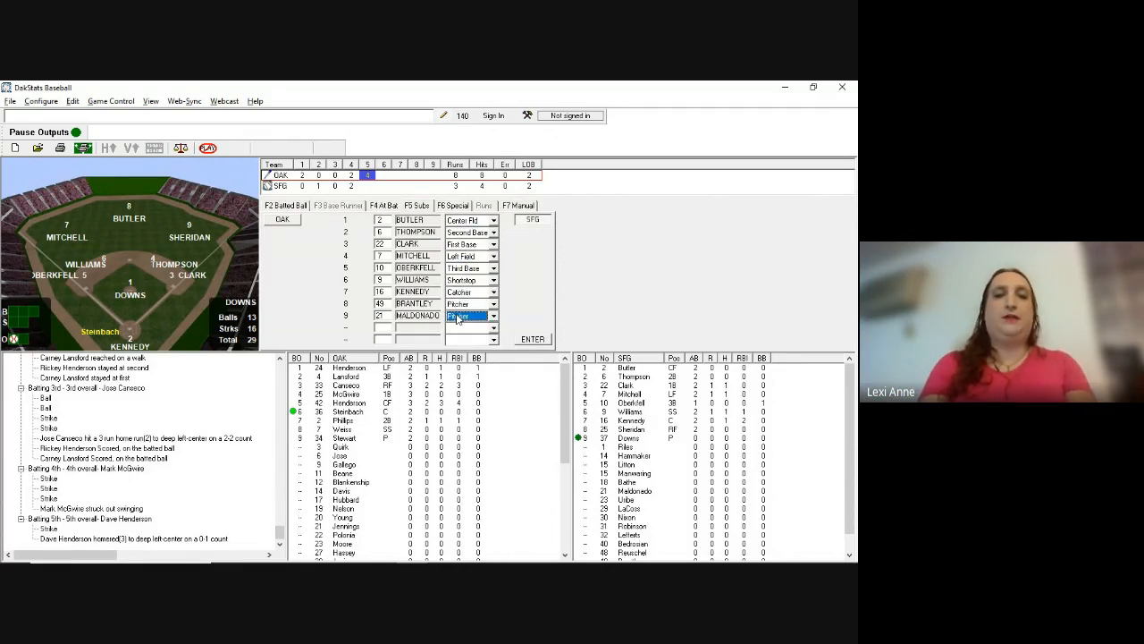
key("r")
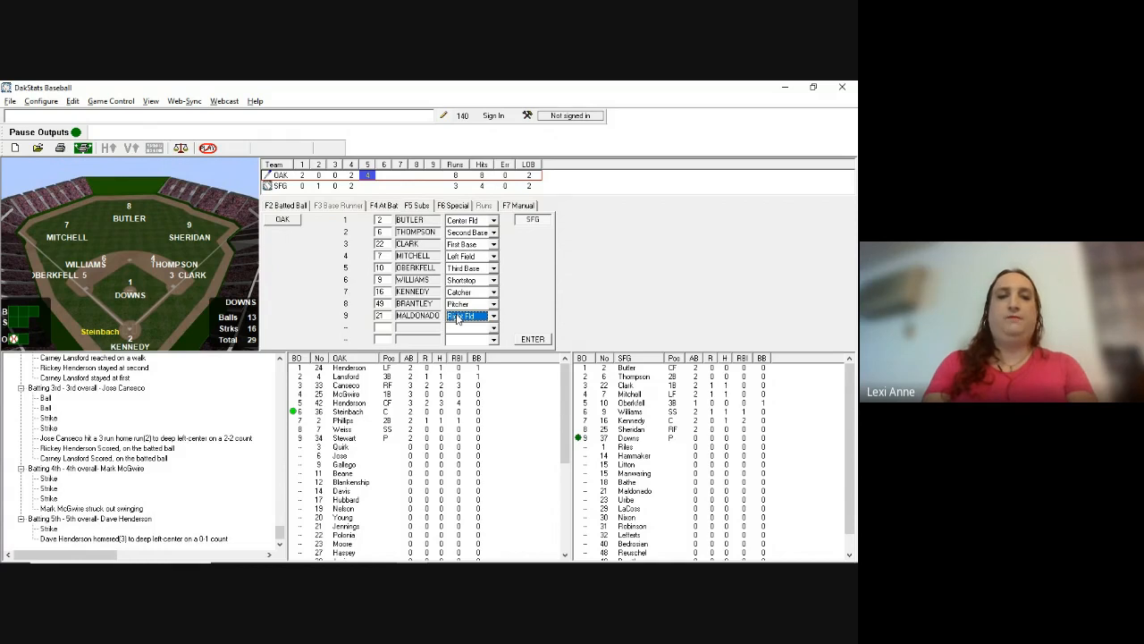
key("Return")
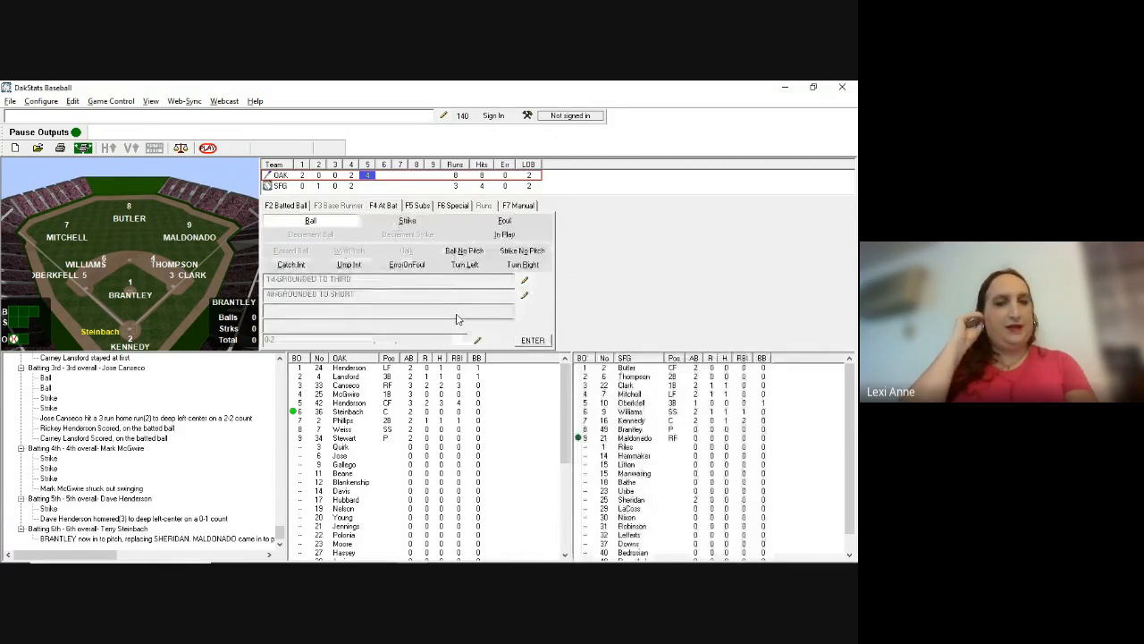
Step: Record the pitches to Steinbach ending in his walk
key("alt+Tab")
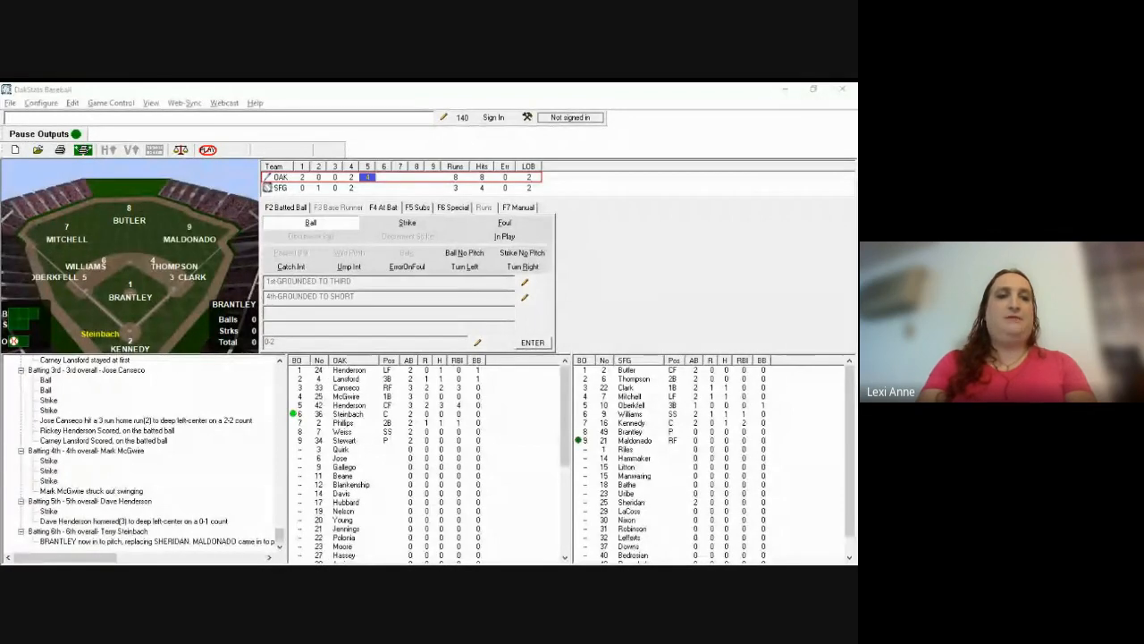
left_click(520, 314)
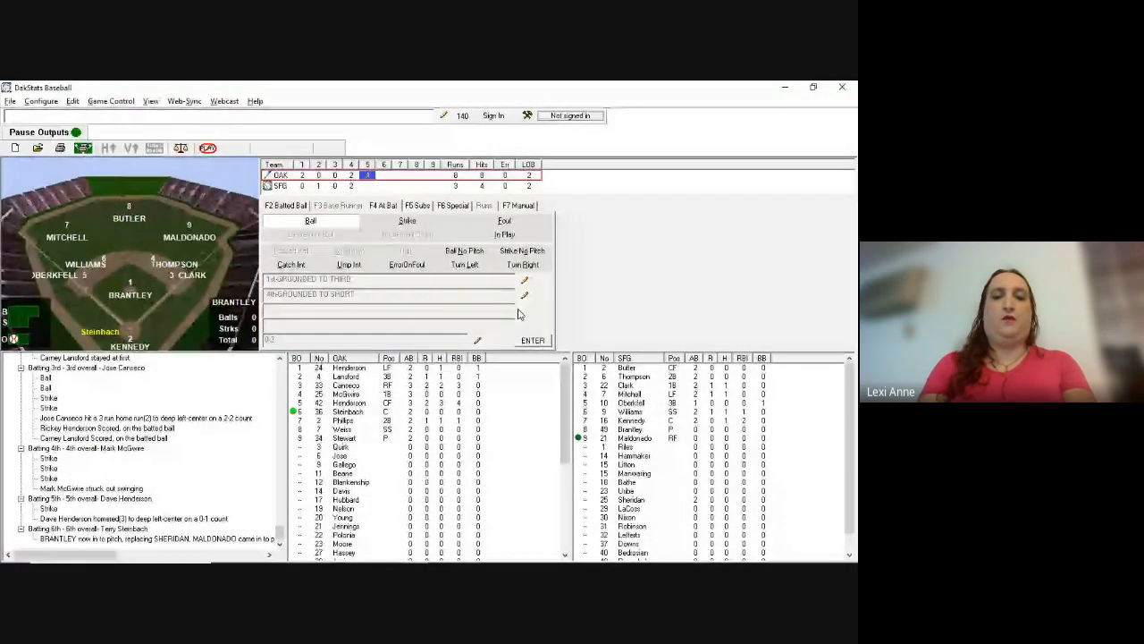
key("b")
key("b")
key("b")
key("s")
key("s")
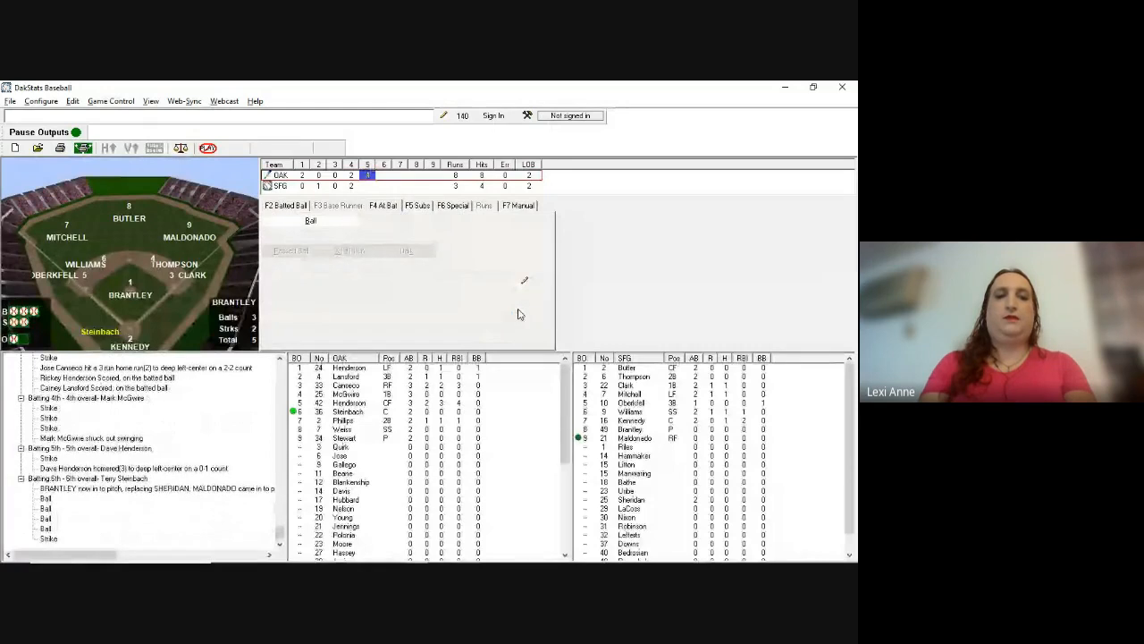
key("b")
key("Return")
key("Return")
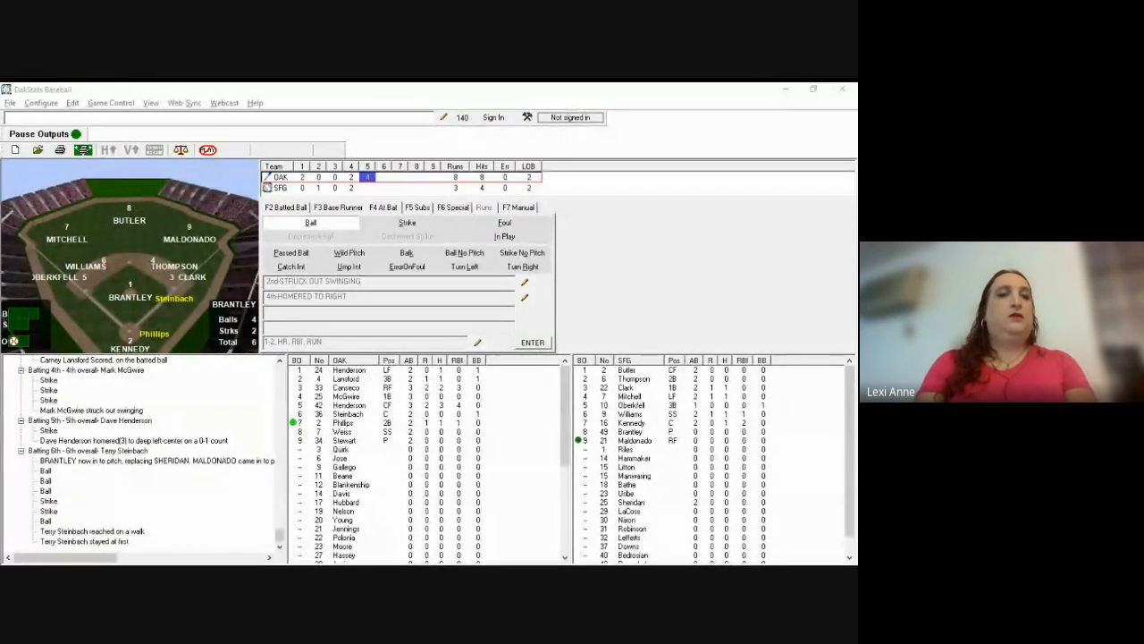
Step: Record a strike to Phillips and Brantley's balk, advancing Steinbach to second
left_click(521, 323)
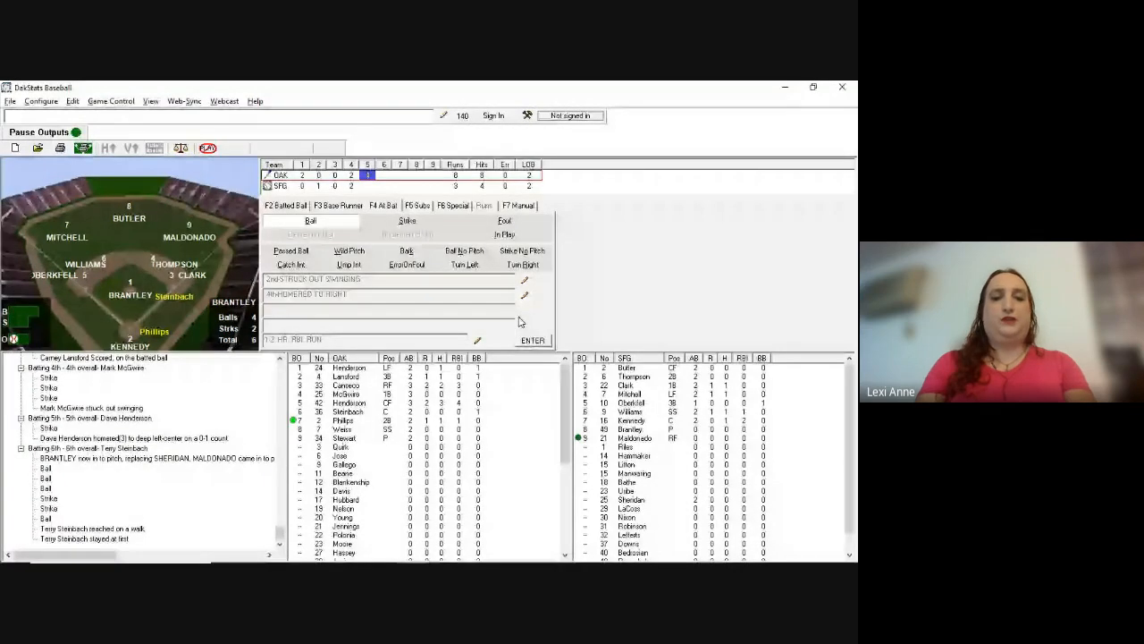
key("s")
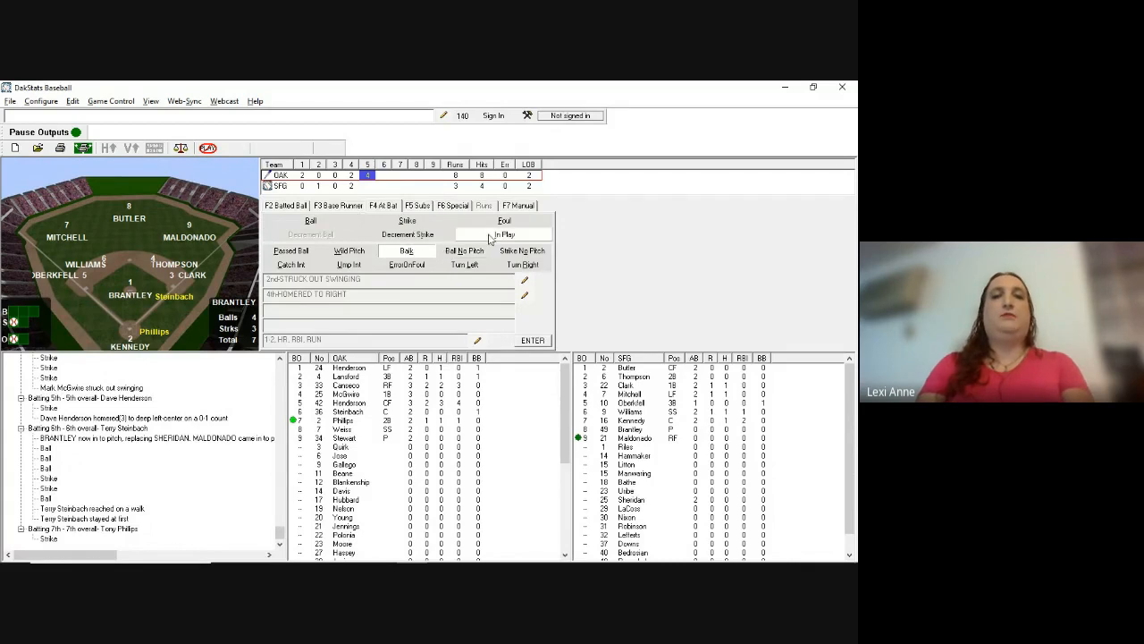
key("Return")
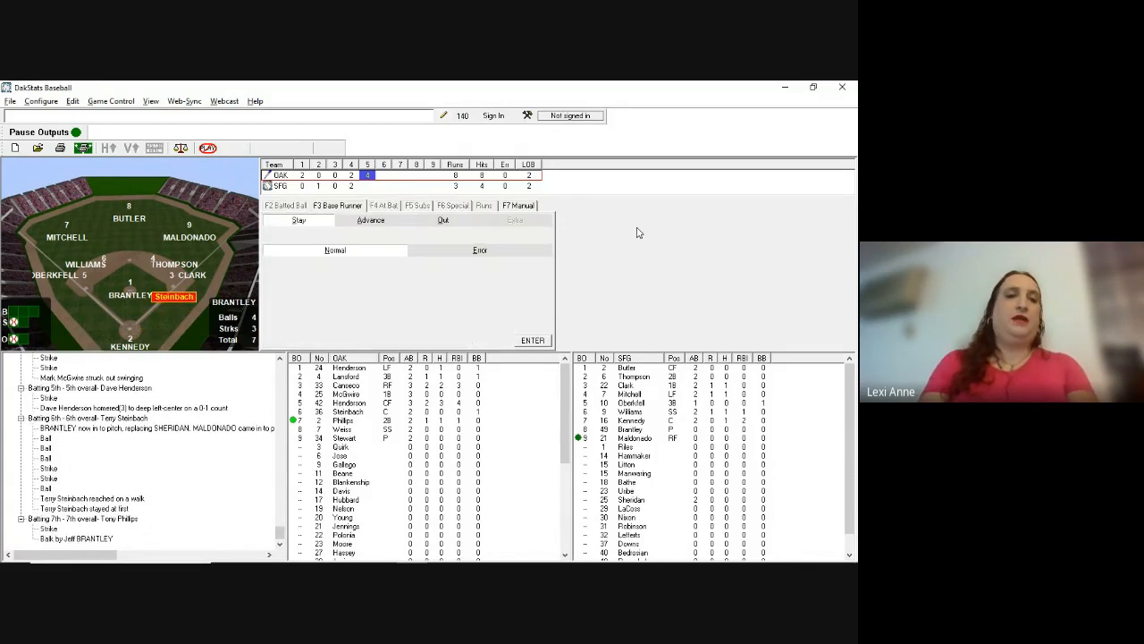
key("a")
key("Return")
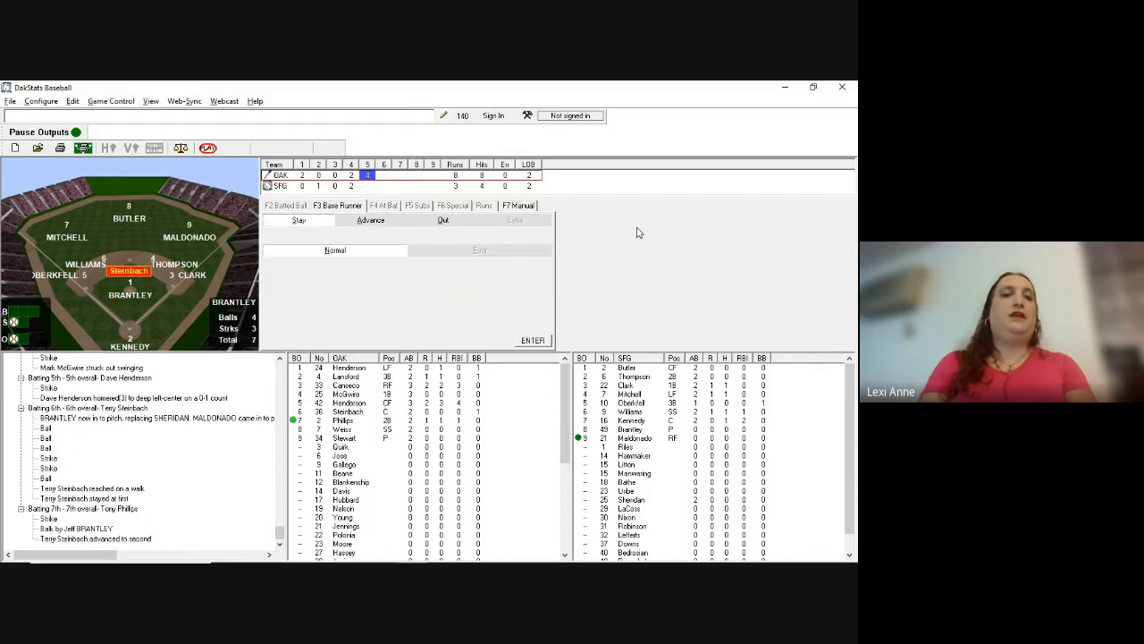
key("Return")
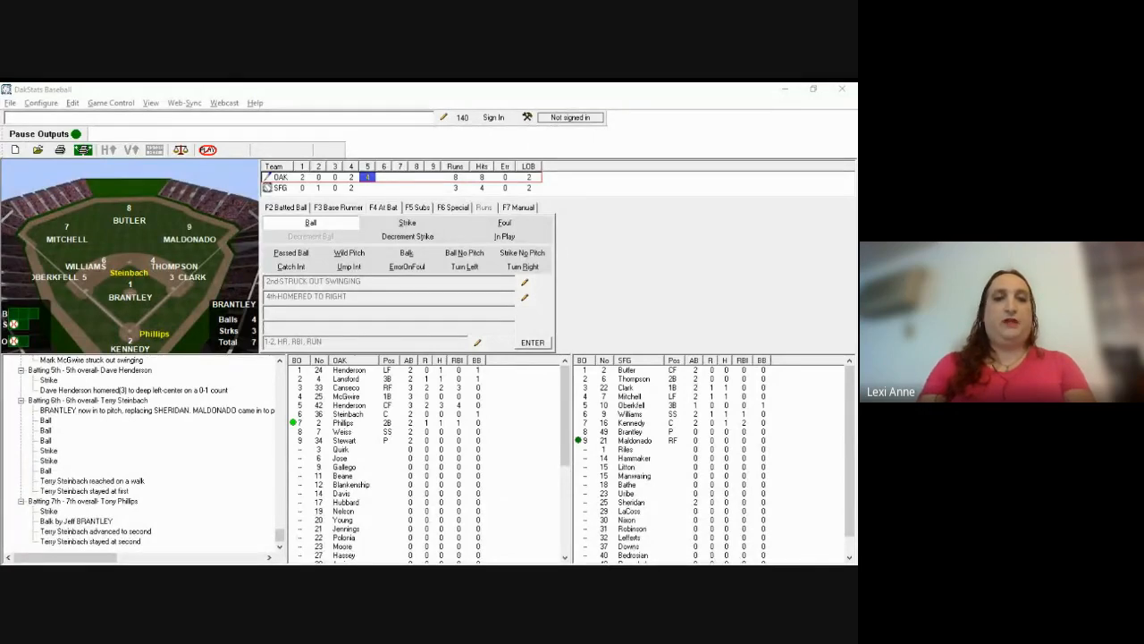
Step: Record Phillips striking out looking, with Steinbach staying at second
left_click(577, 318)
key("s")
key("s")
key("s")
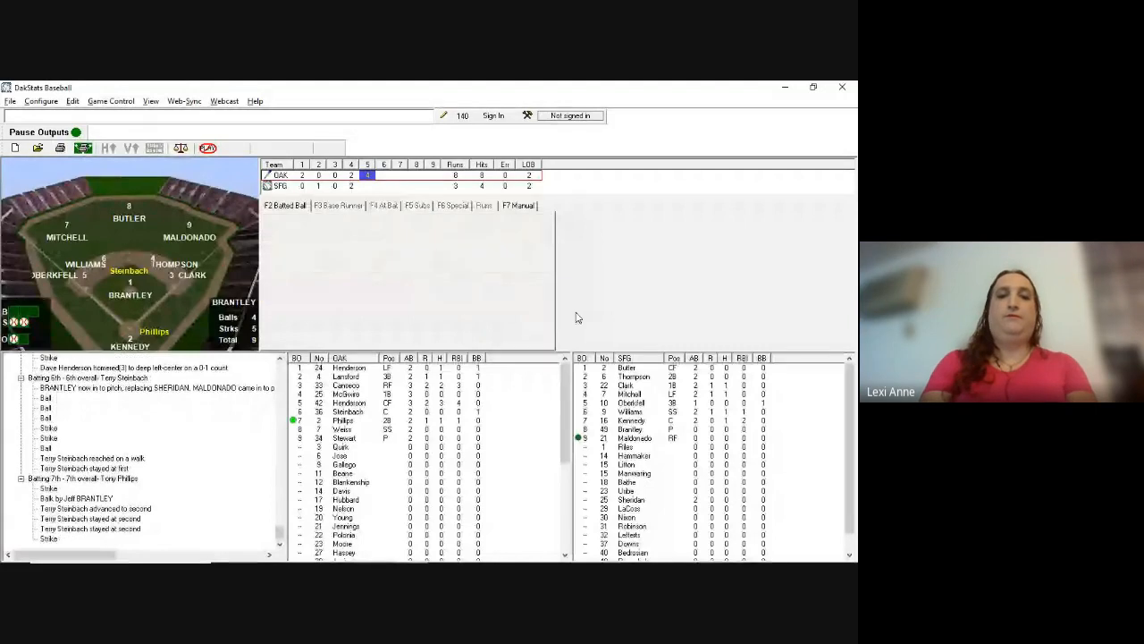
key("l")
key("Return")
key("s")
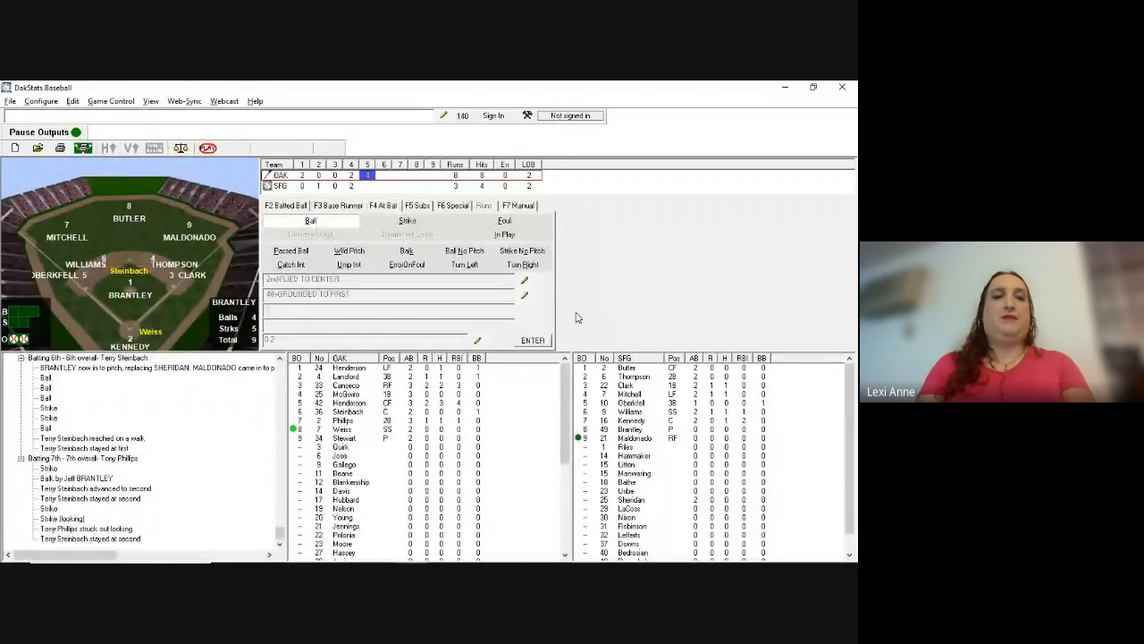
key("alt+Tab")
key("alt+Tab")
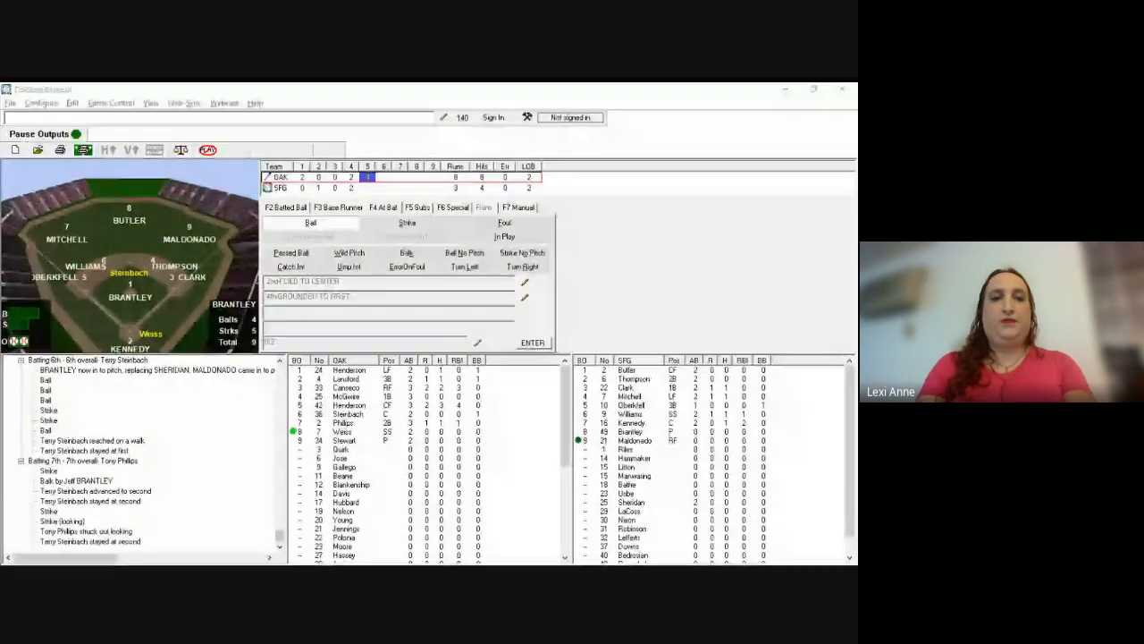
Step: Record a ball and strike to Weiss, then his 3-1 groundout (g3431)
key("b")
key("b")
key("s")
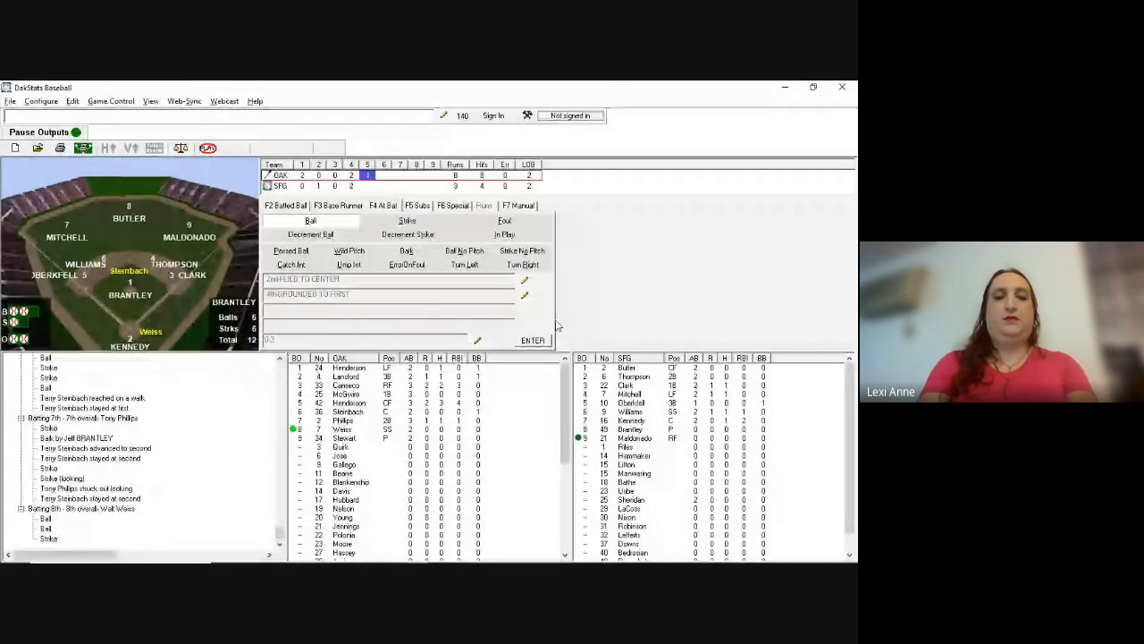
key("F2")
type("g")
type("34")
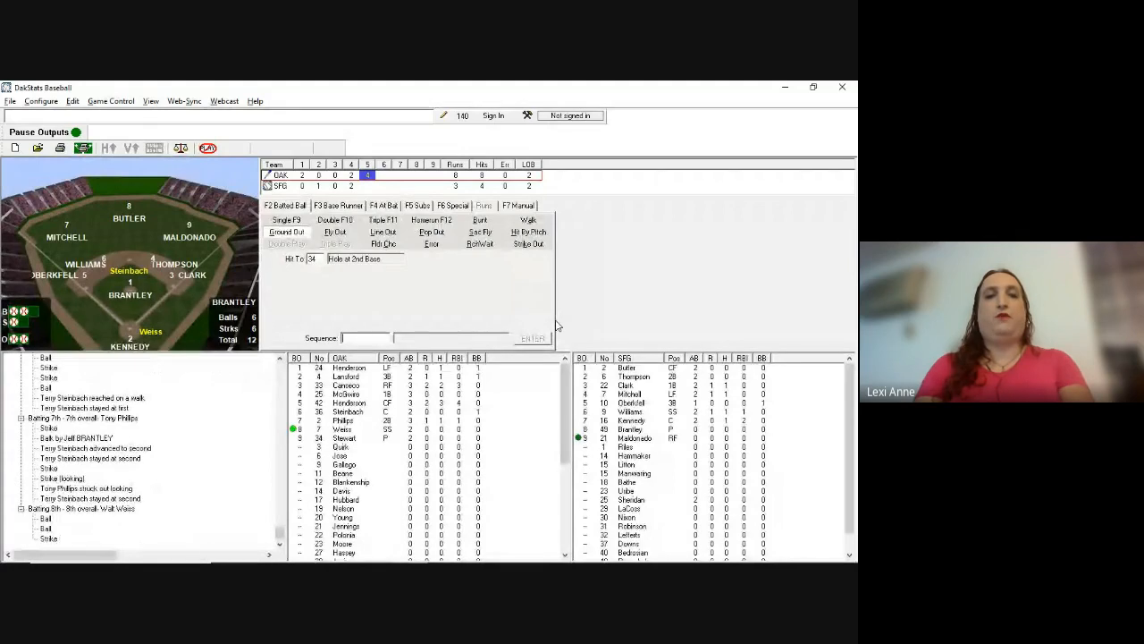
type("31")
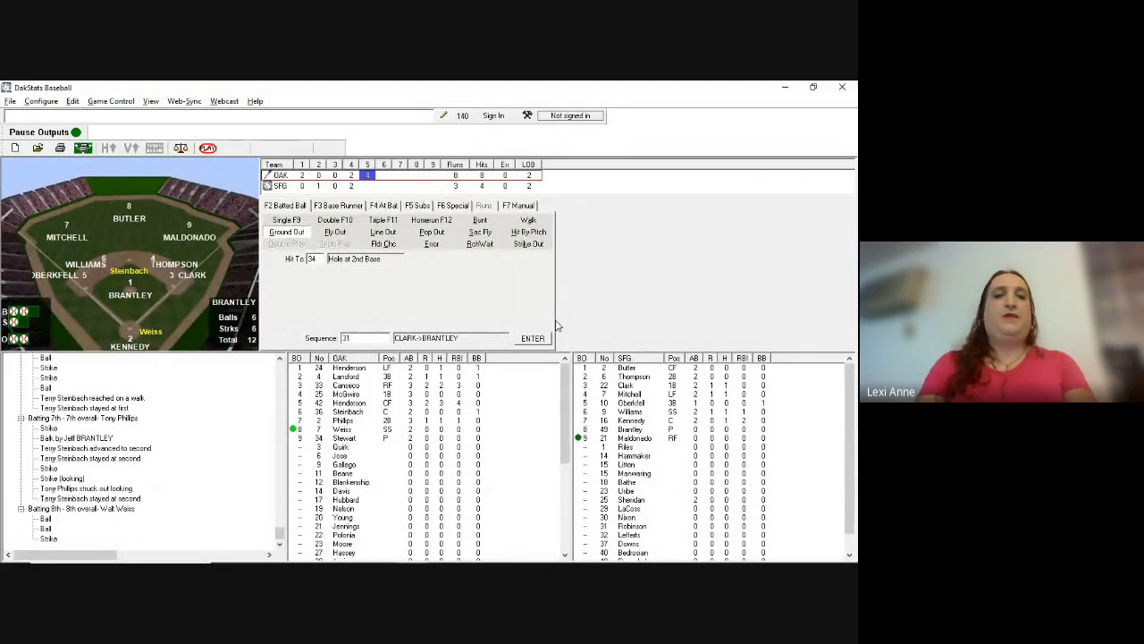
key("Return")
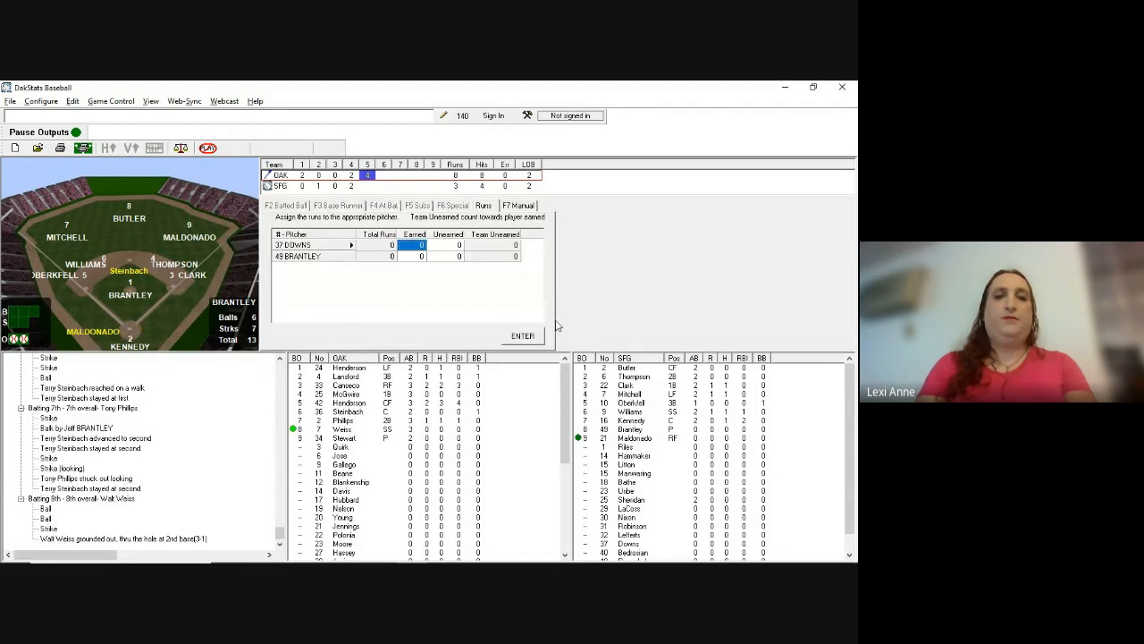
Step: Enter runs on the Runs tab, dismiss the mismatch warning, and charge Downs 4 earned runs
type("2")
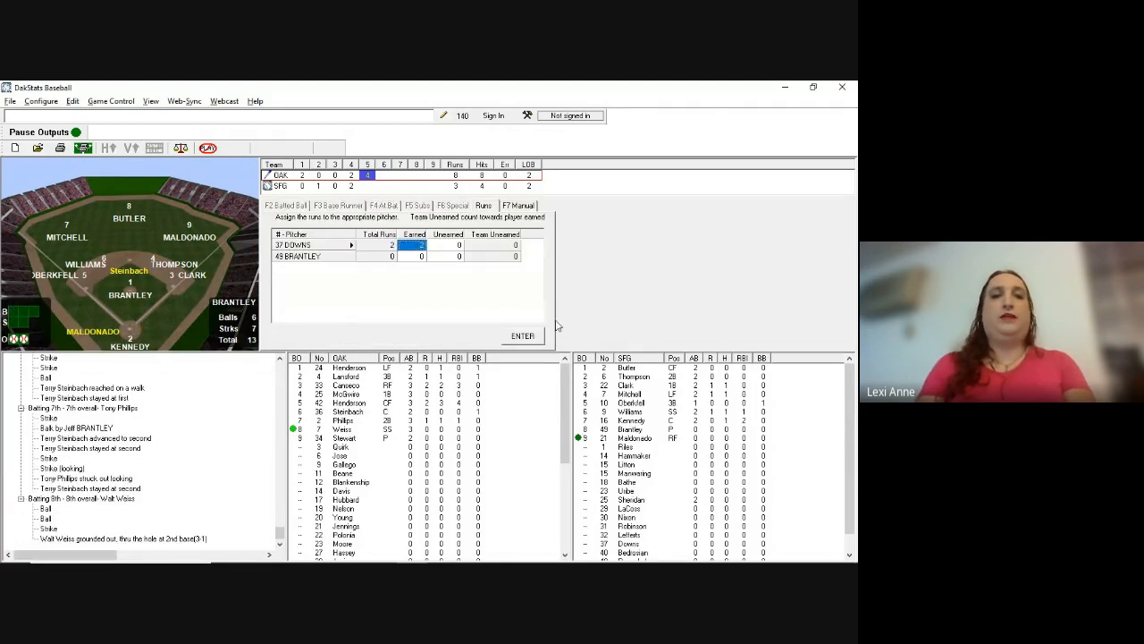
left_click(523, 335)
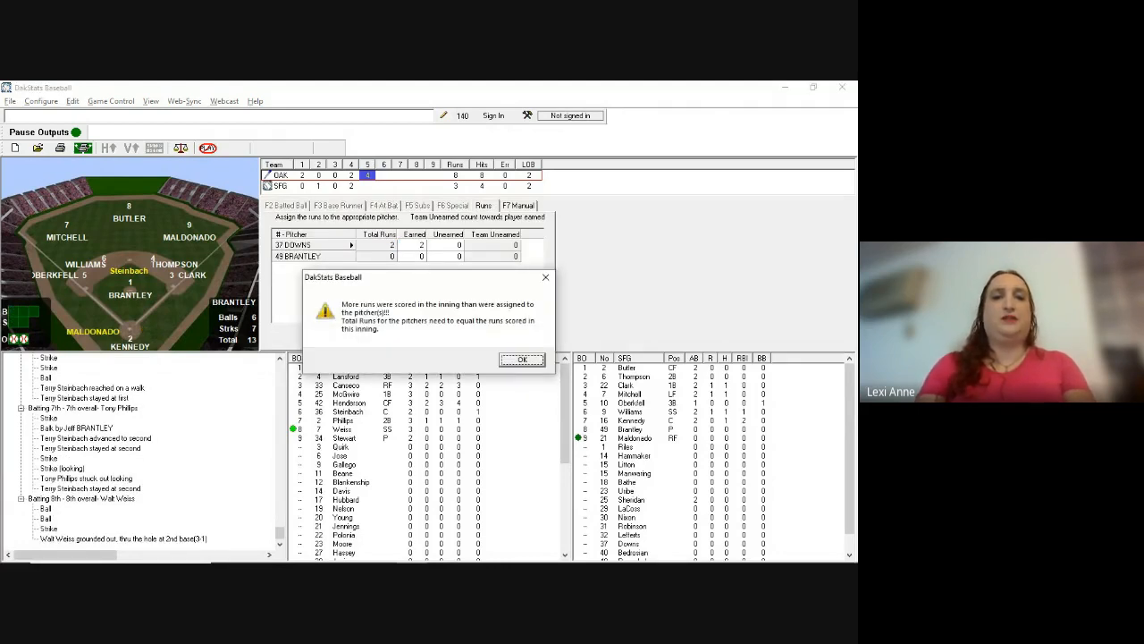
left_click(522, 359)
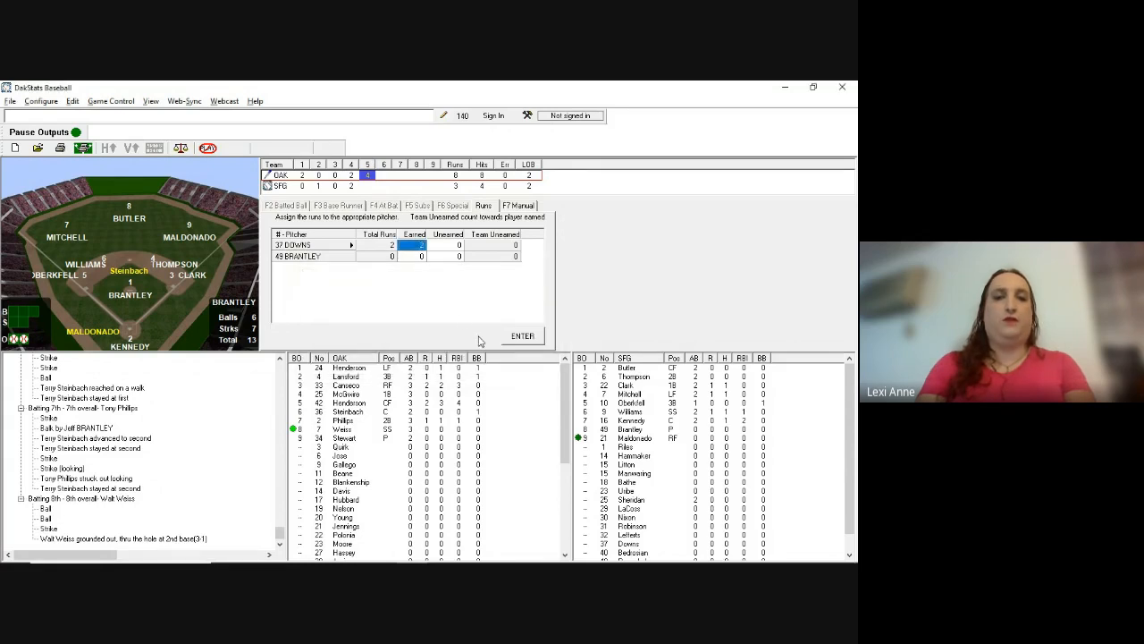
type("4")
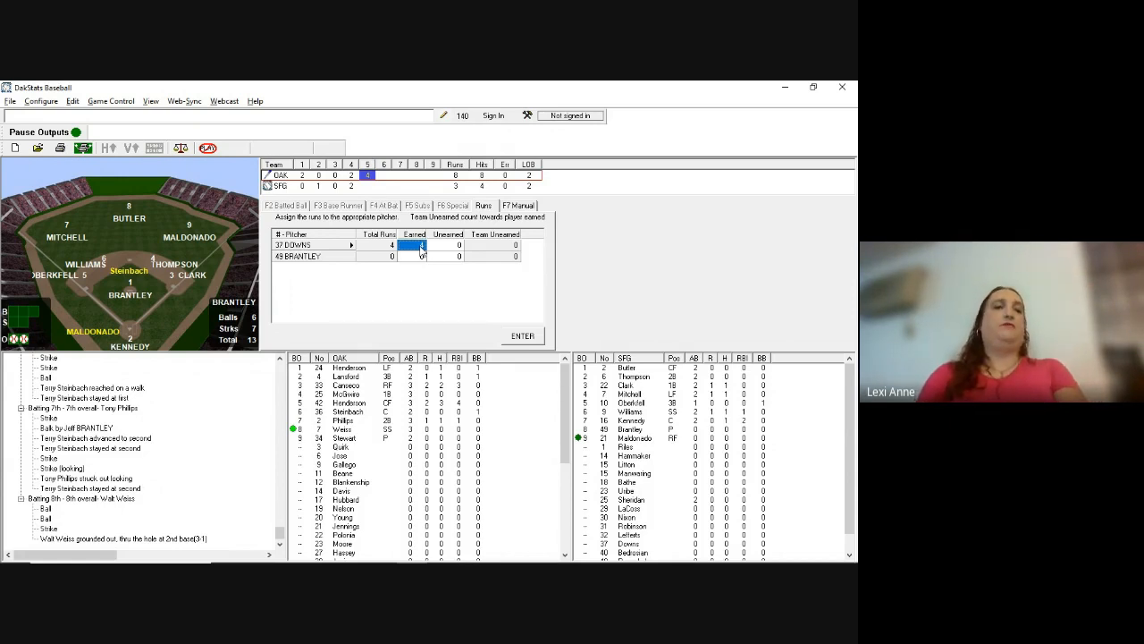
key("Return")
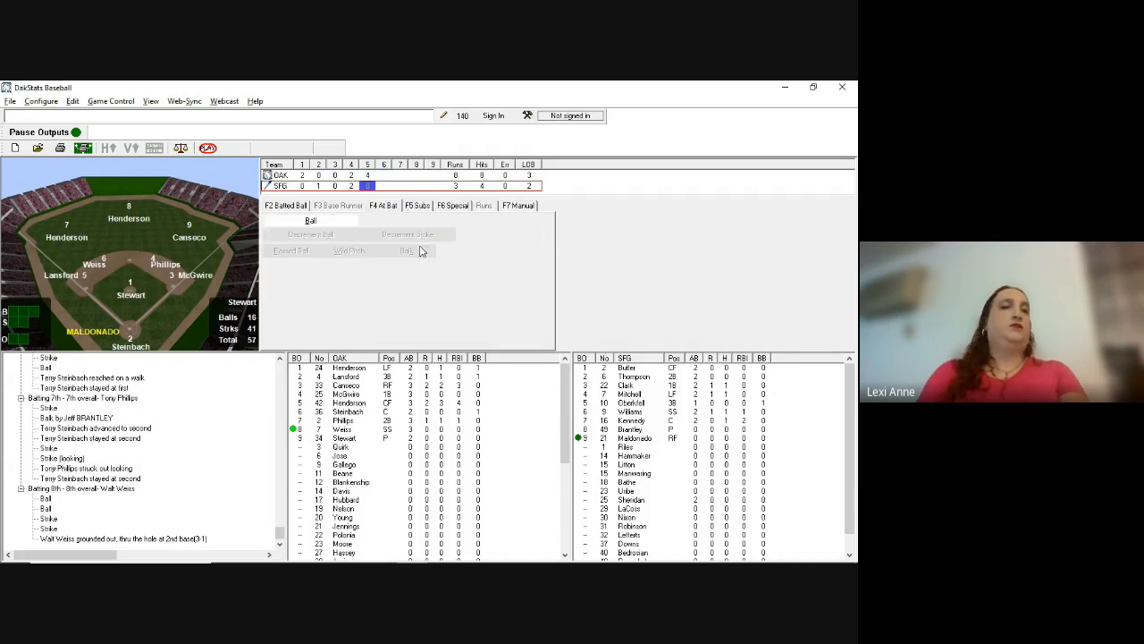
Step: Record Maldonado's ground out up the middle (g46, fielded by 4)
key("alt+Tab")
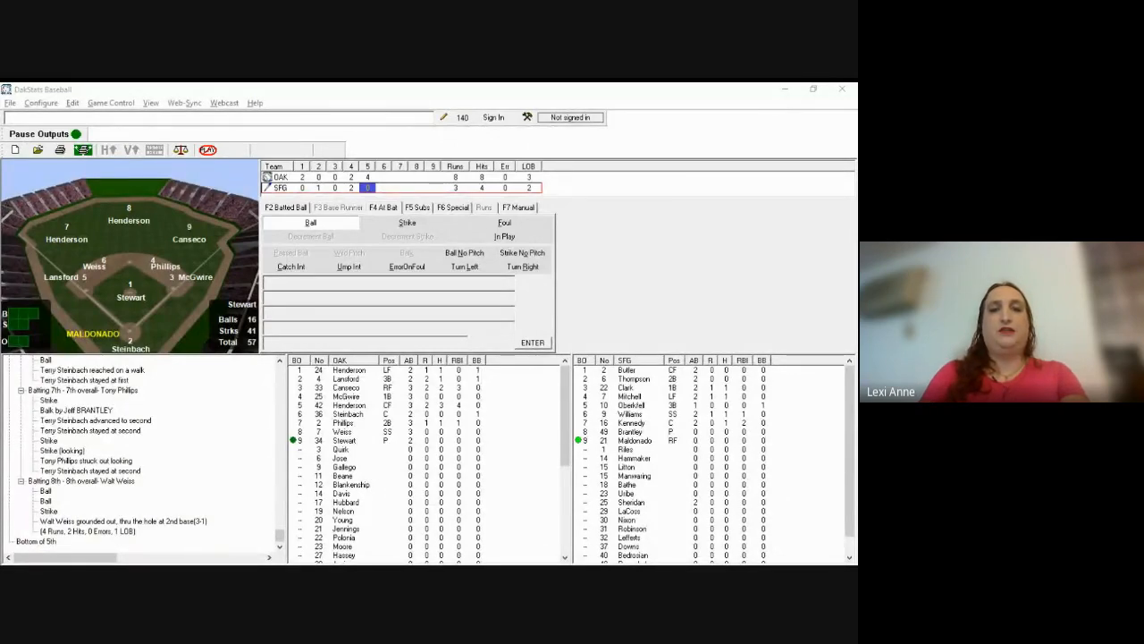
left_click(568, 216)
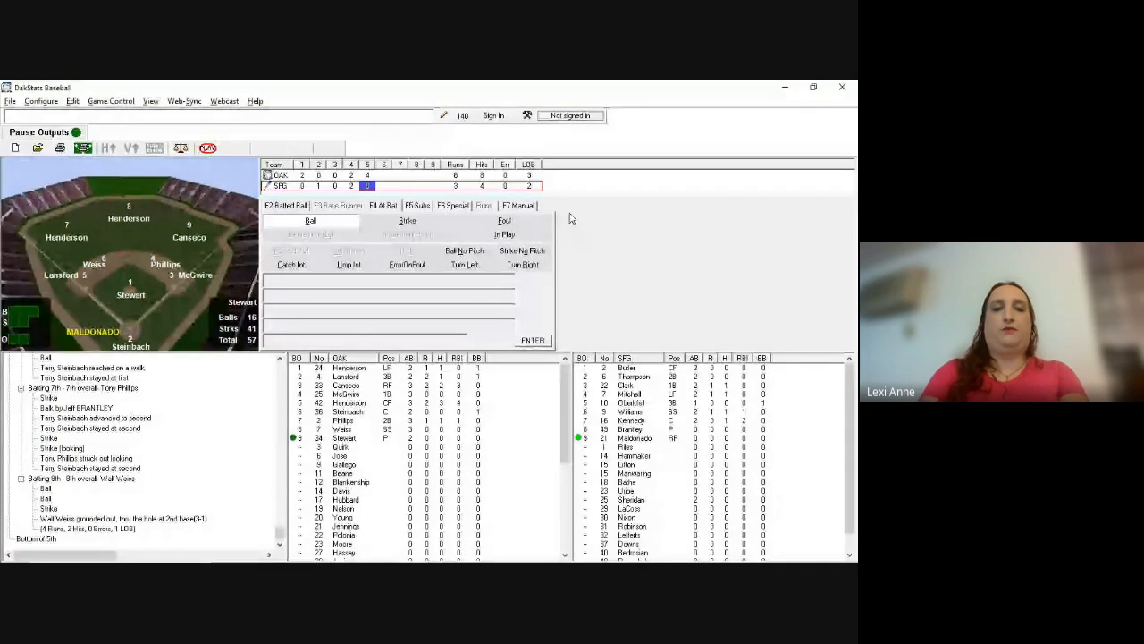
key("F2")
type("g46")
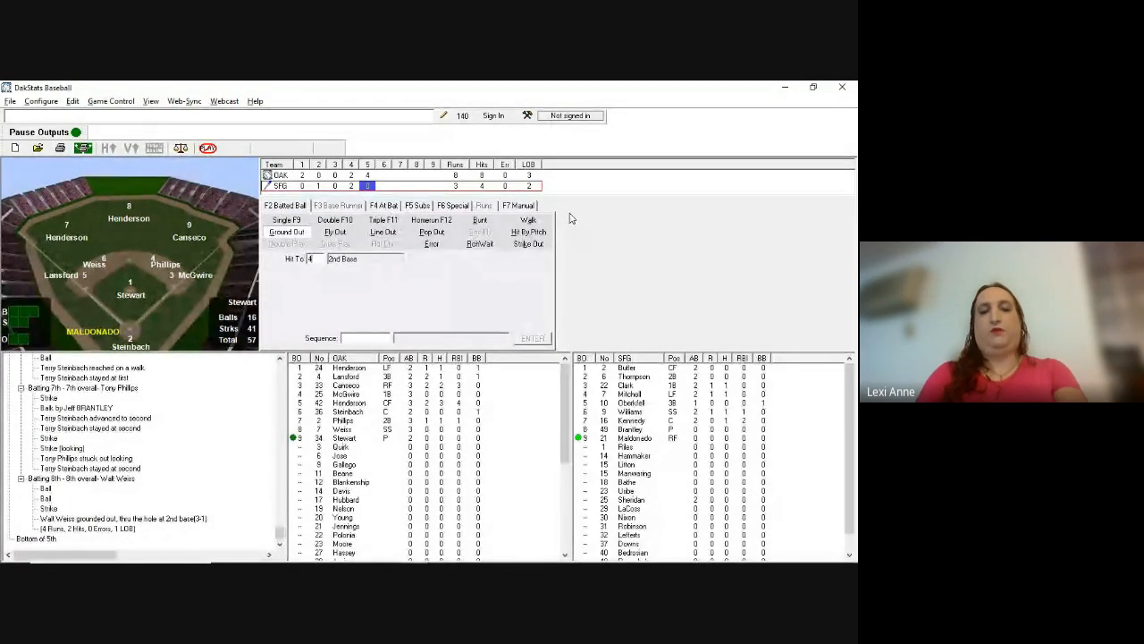
key("Tab")
type("4")
key("Return")
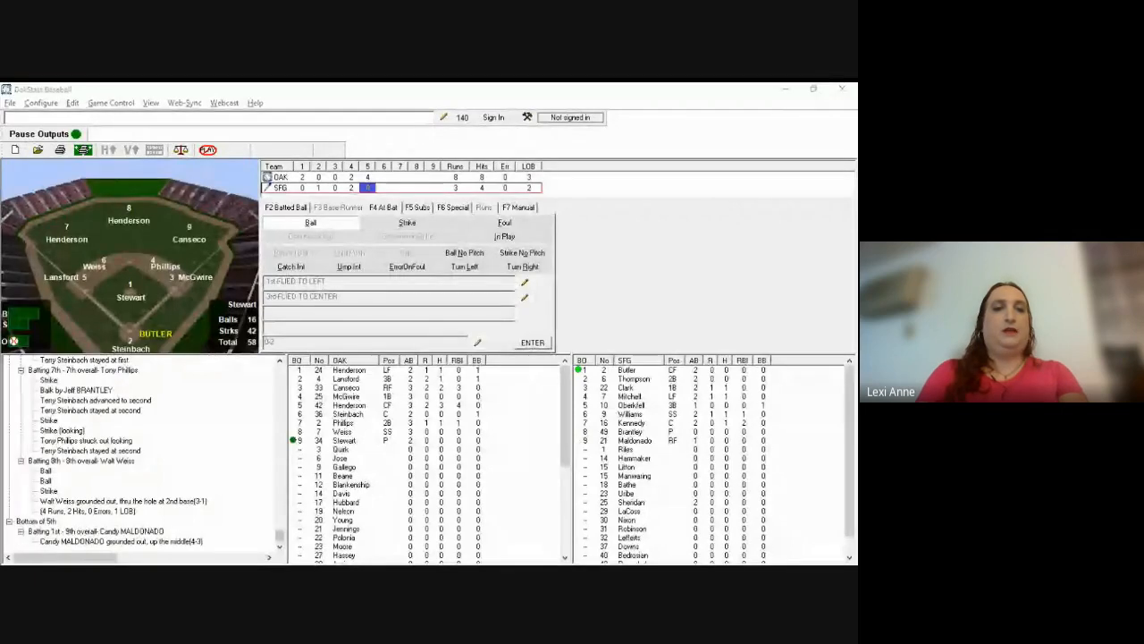
Step: Record a ball and strike to Butler, then his fly out to center (f8)
left_click(571, 218)
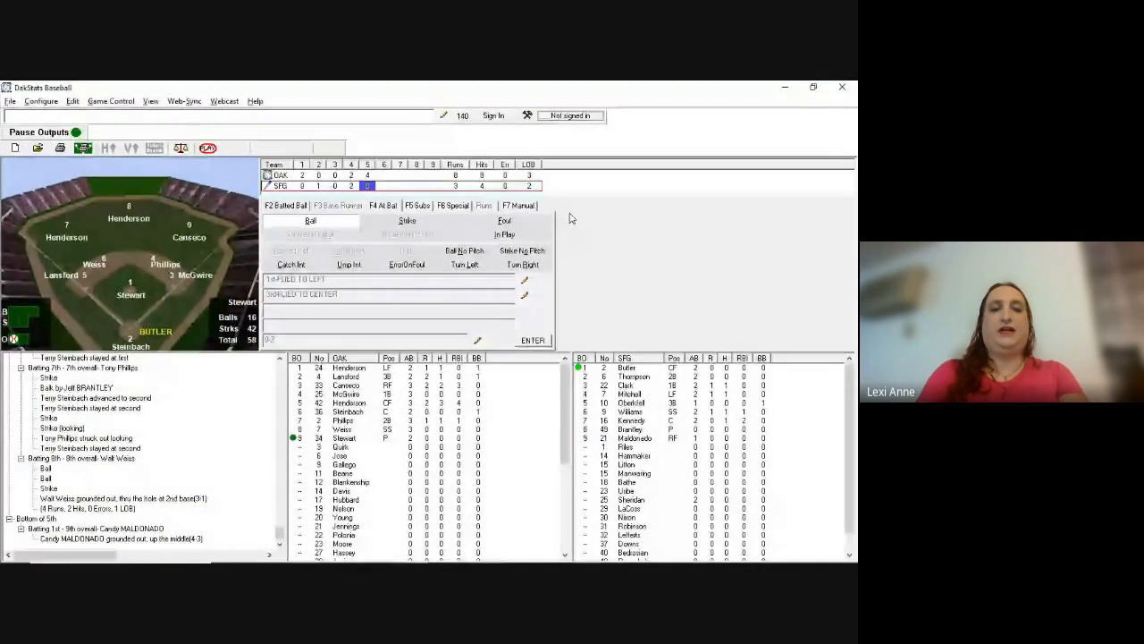
key("b")
key("s")
key("F2")
type("f")
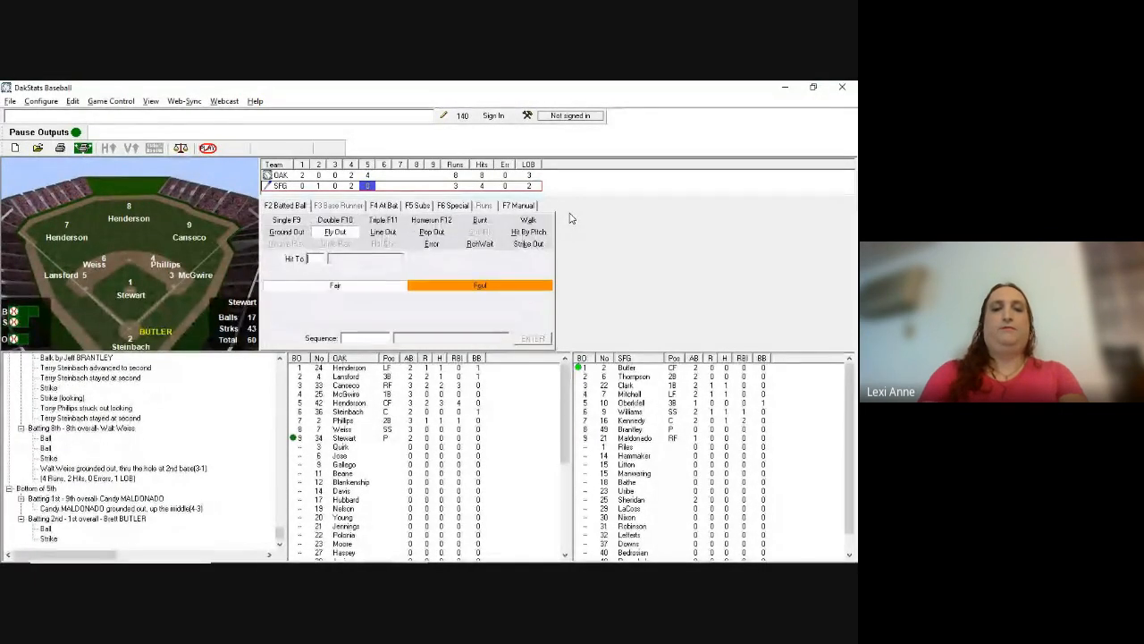
type("8")
key("Return")
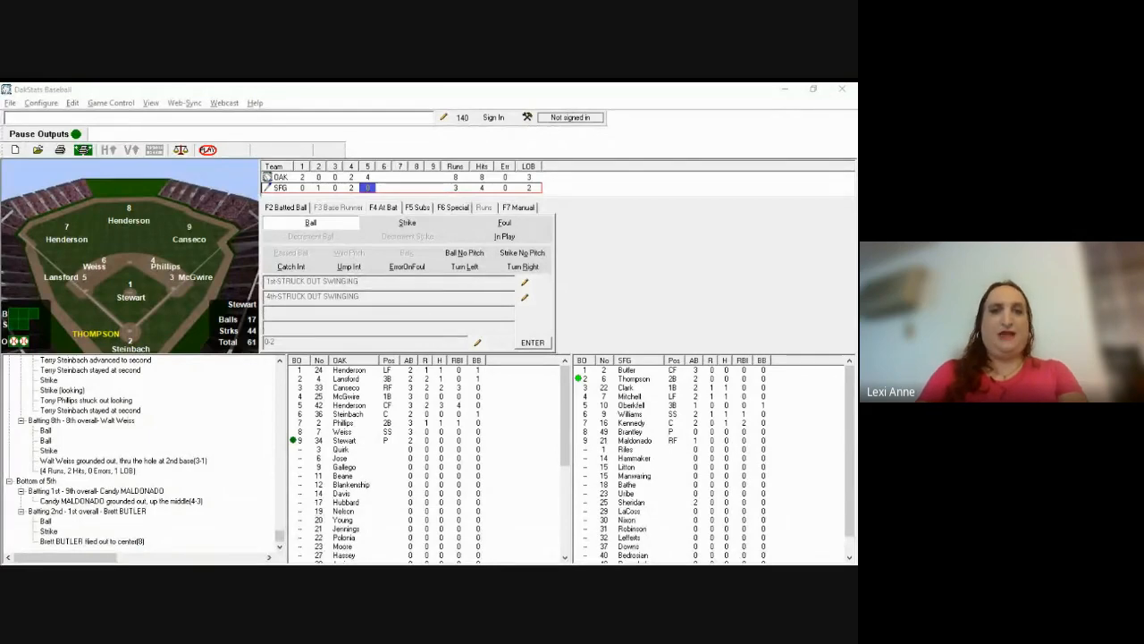
Step: Record Thompson's fly out to shallow left (747) and confirm zero runs
left_click(534, 246)
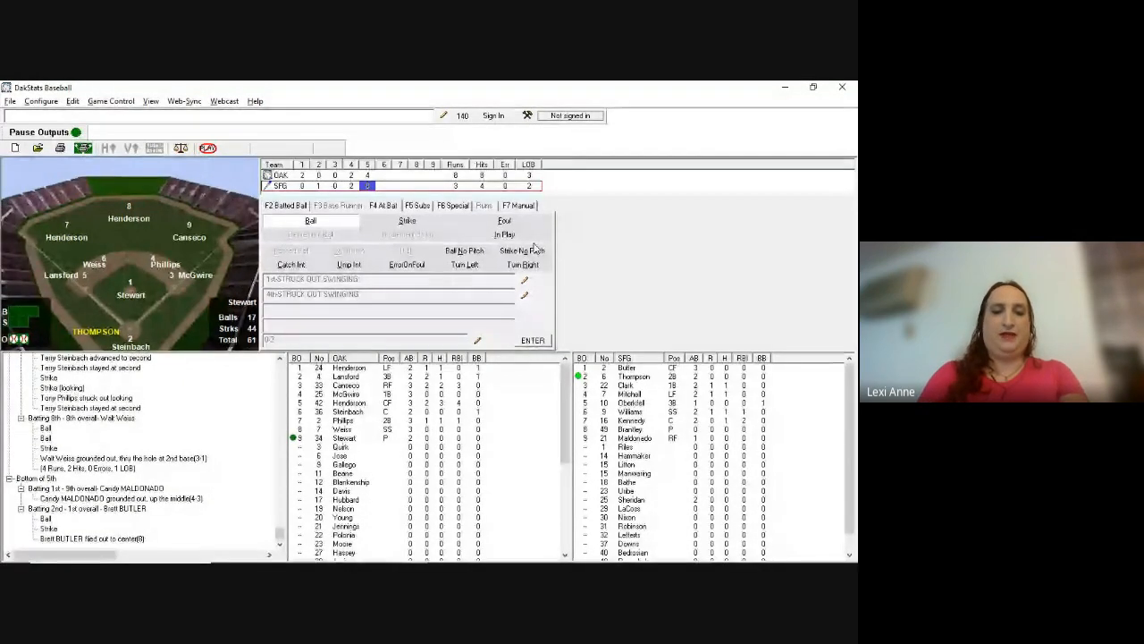
key("F2")
type("74")
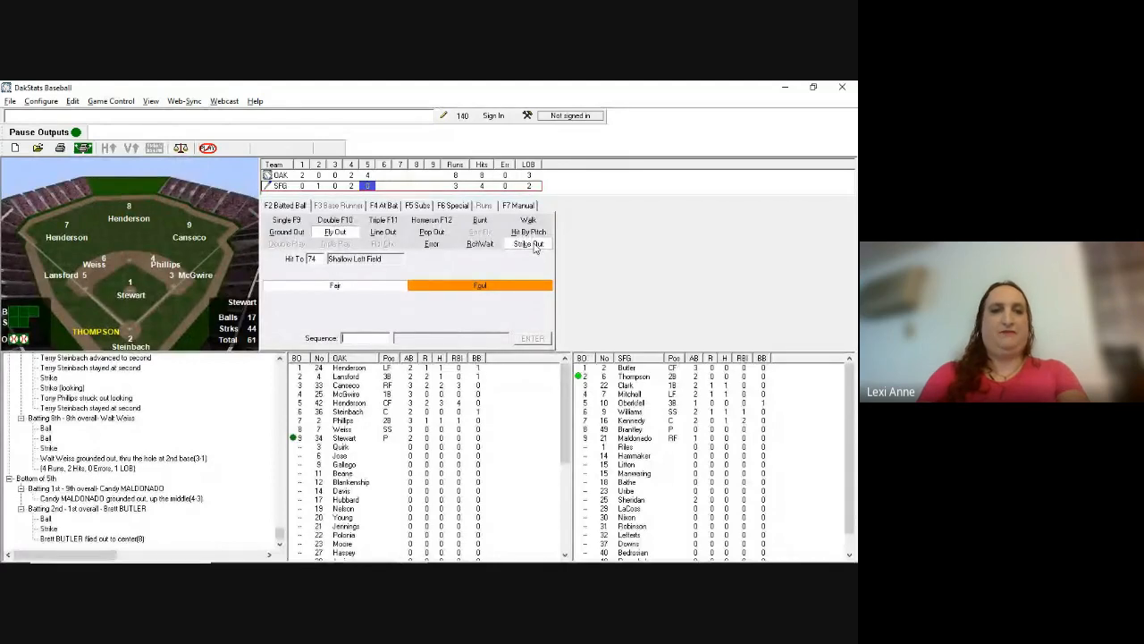
type("7")
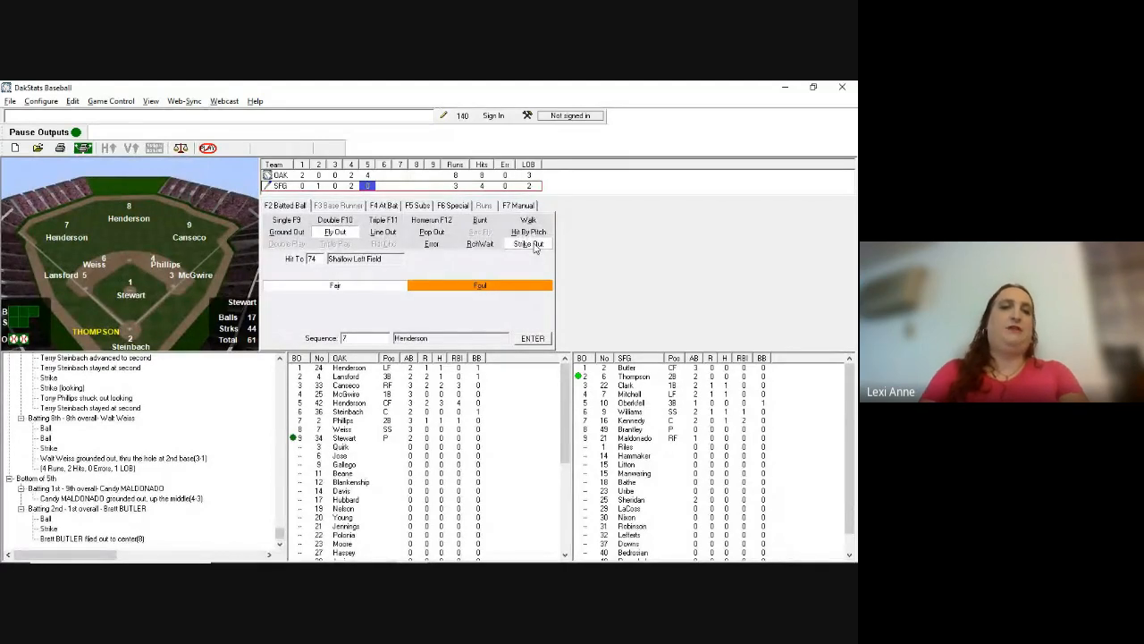
key("Return")
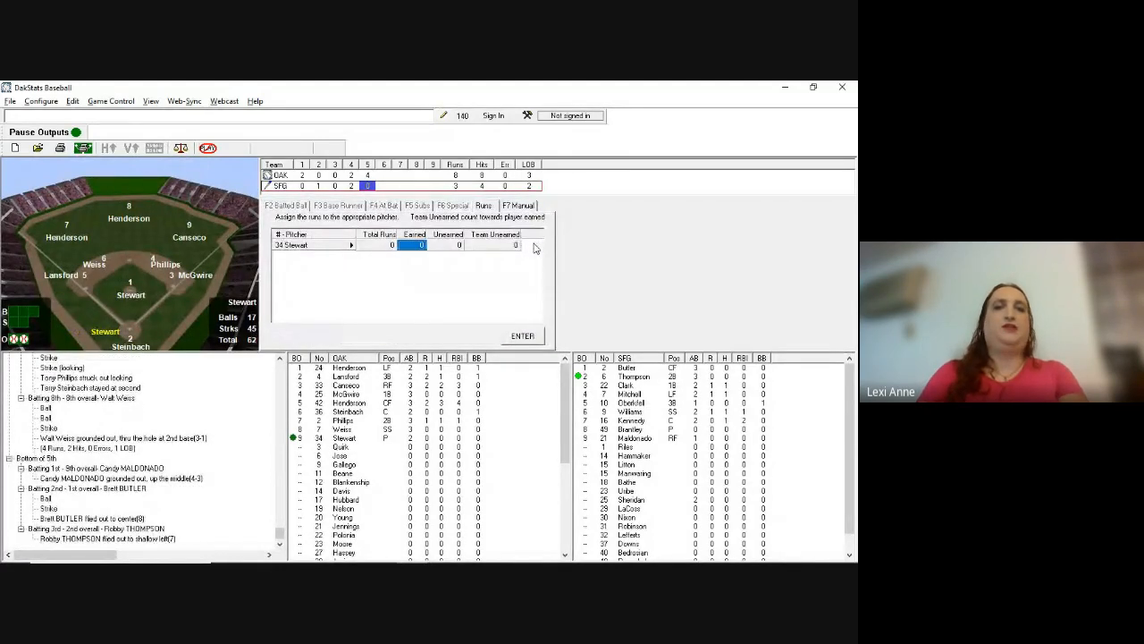
key("Return")
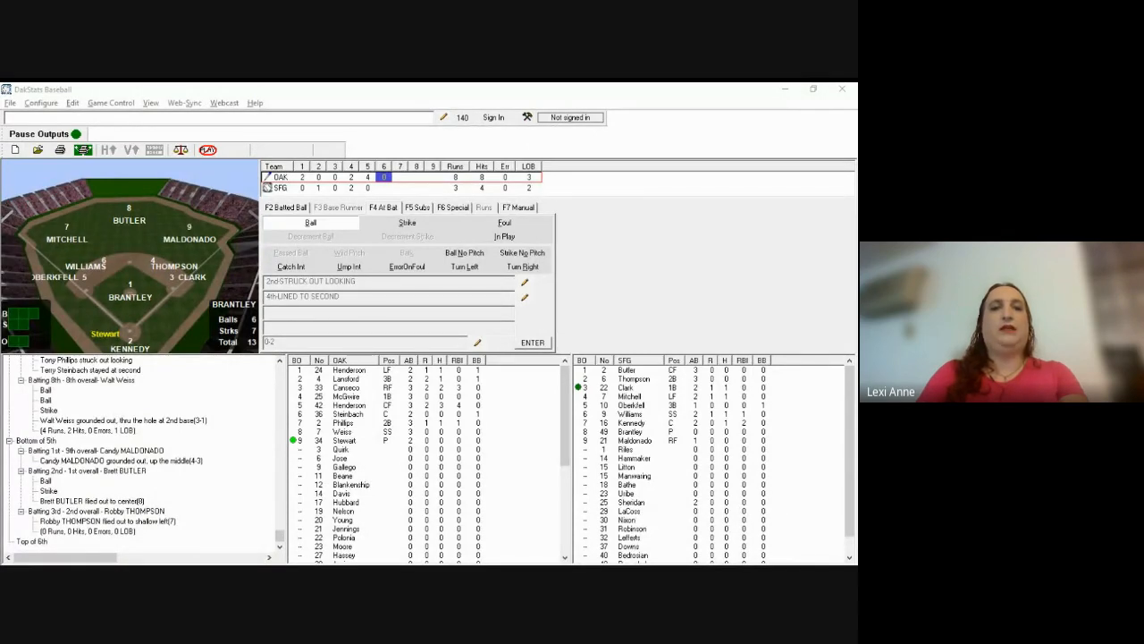
Step: Record Stewart's ball, strike and pop out to shallow right-center (87)
left_click(534, 245)
key("b")
key("s")
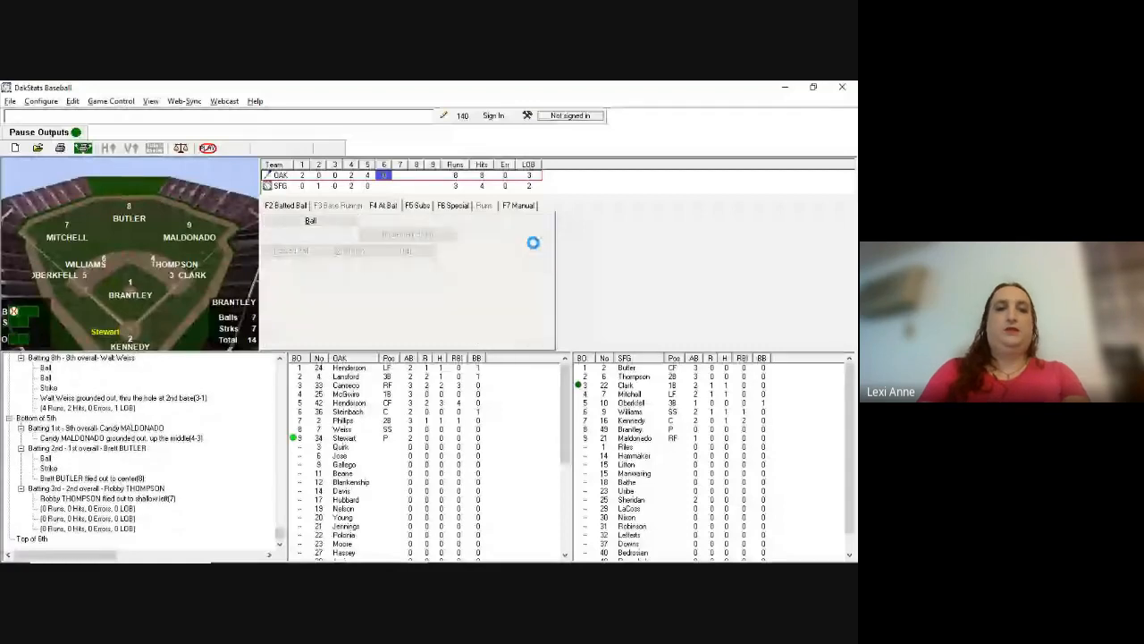
key("F2")
key("p")
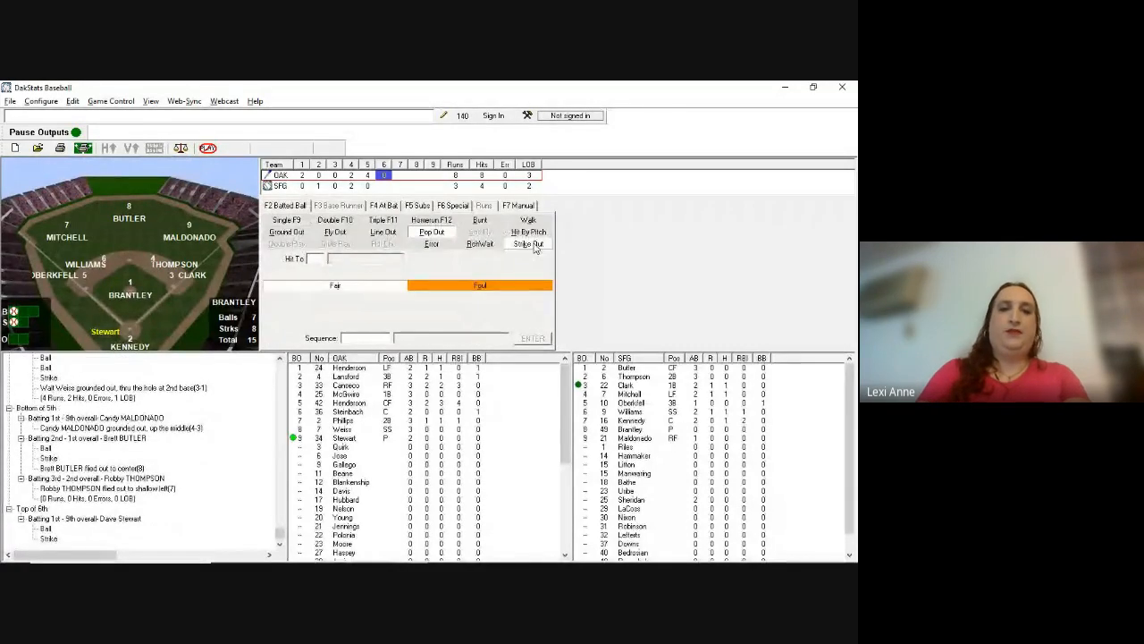
type("87")
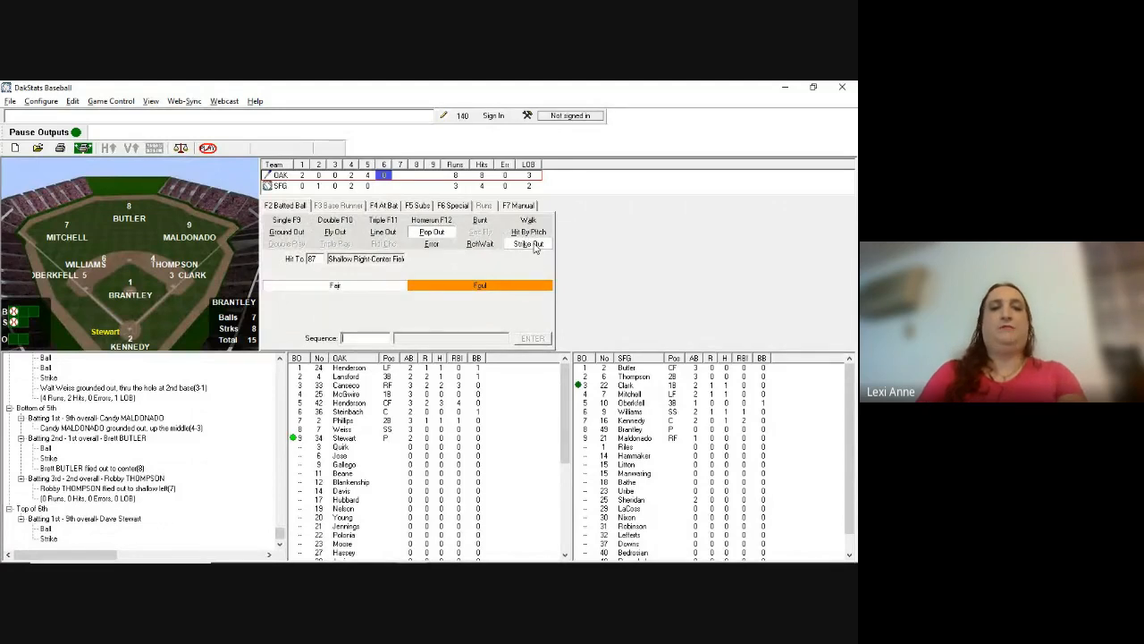
type("4")
key("Return")
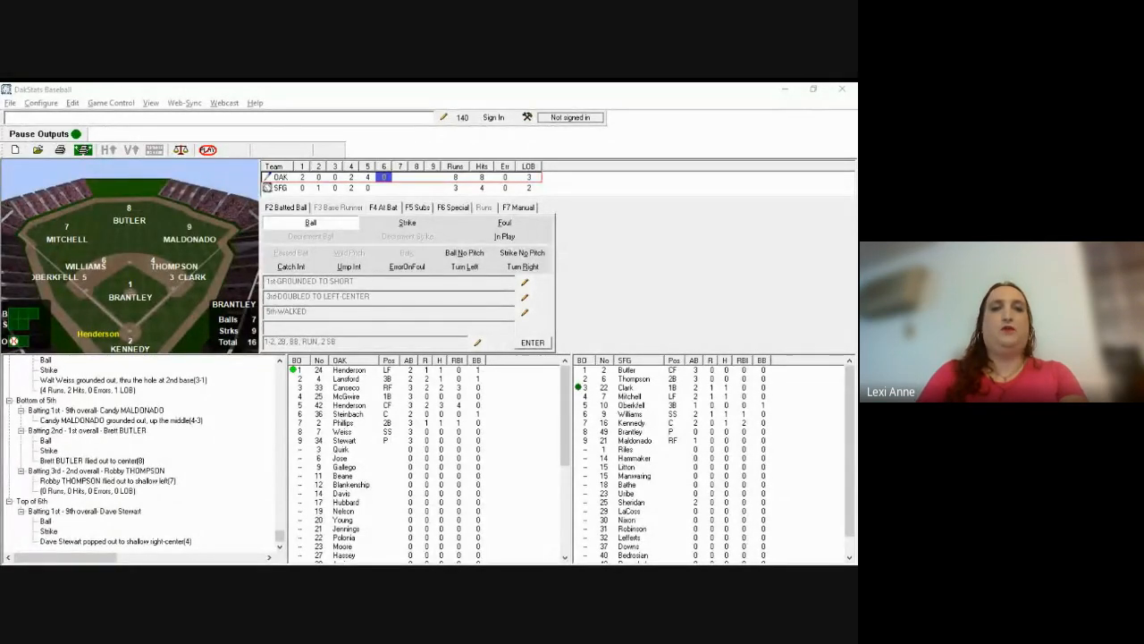
Step: Log Henderson's 5-3 ground out
left_click(521, 225)
type("b")
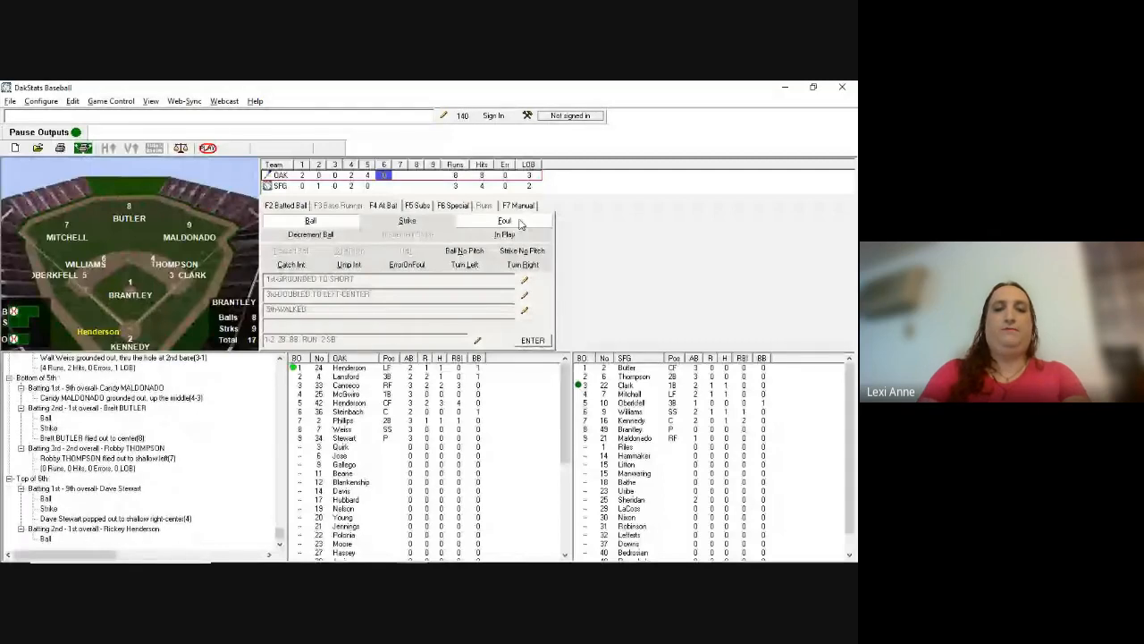
type("ig5")
key("Return")
type("53")
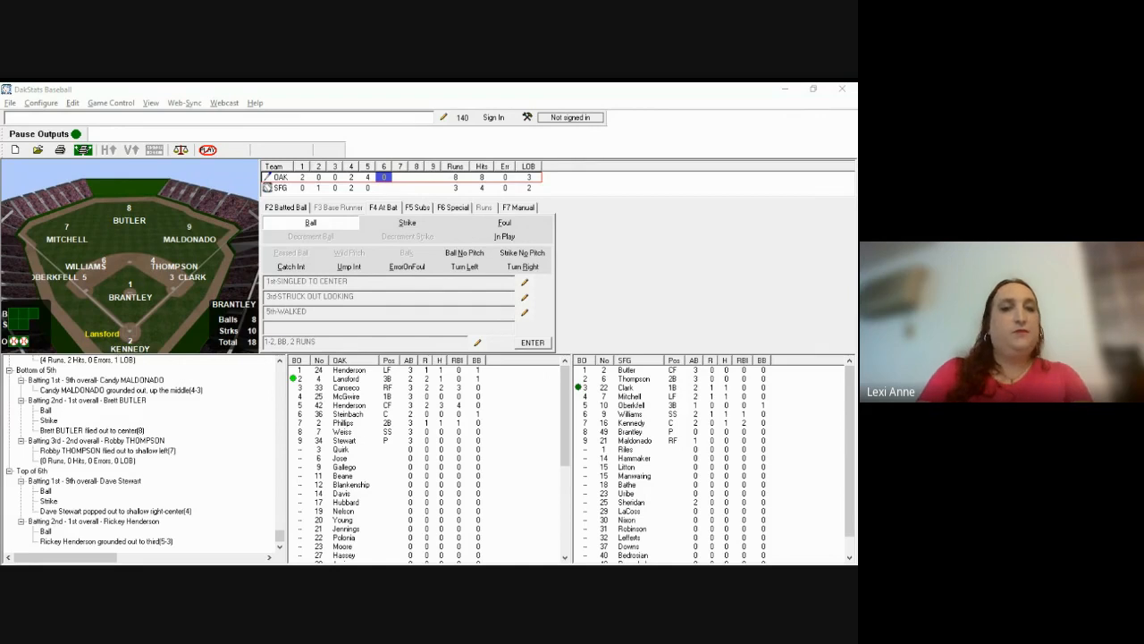
Step: Record Lansford's first-pitch home run to deep left (76)
left_click(505, 236)
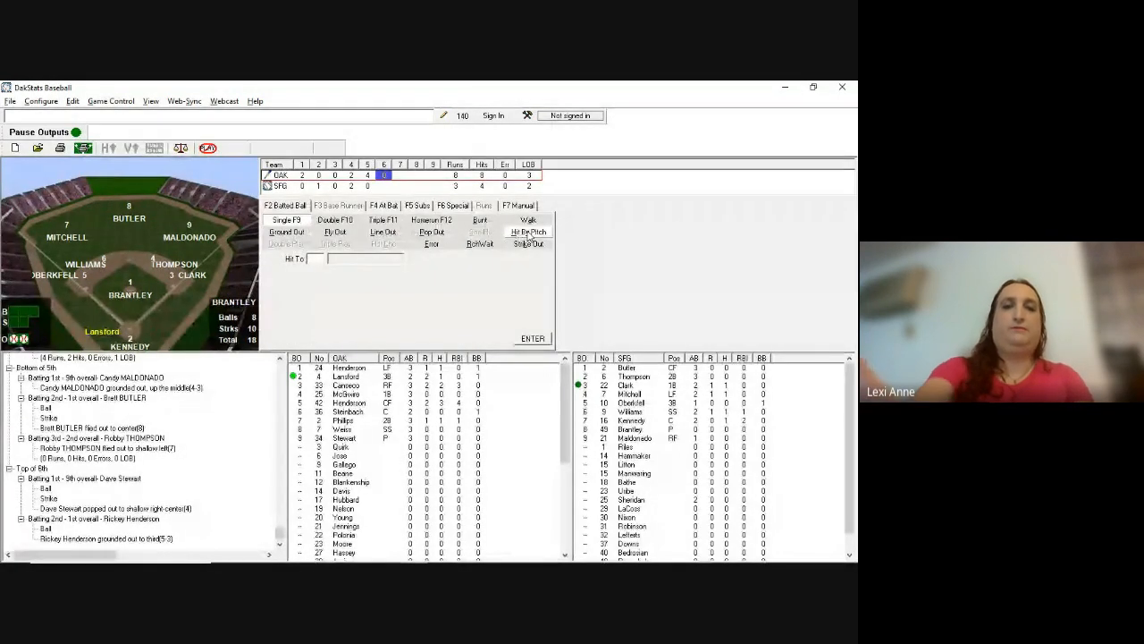
key("F12")
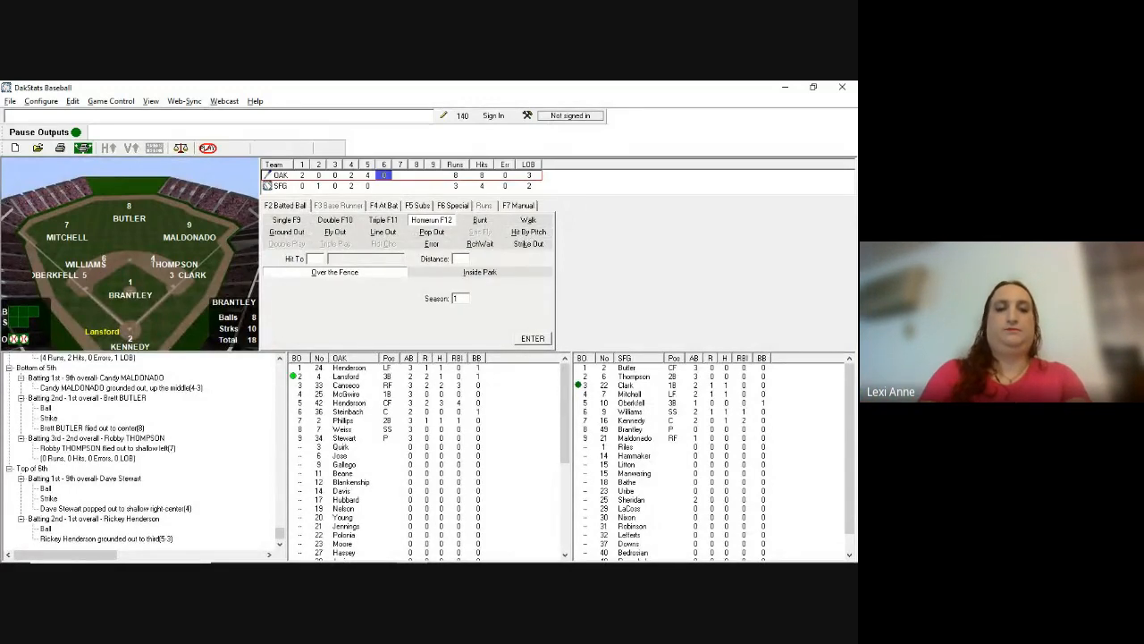
type("76")
key("Return")
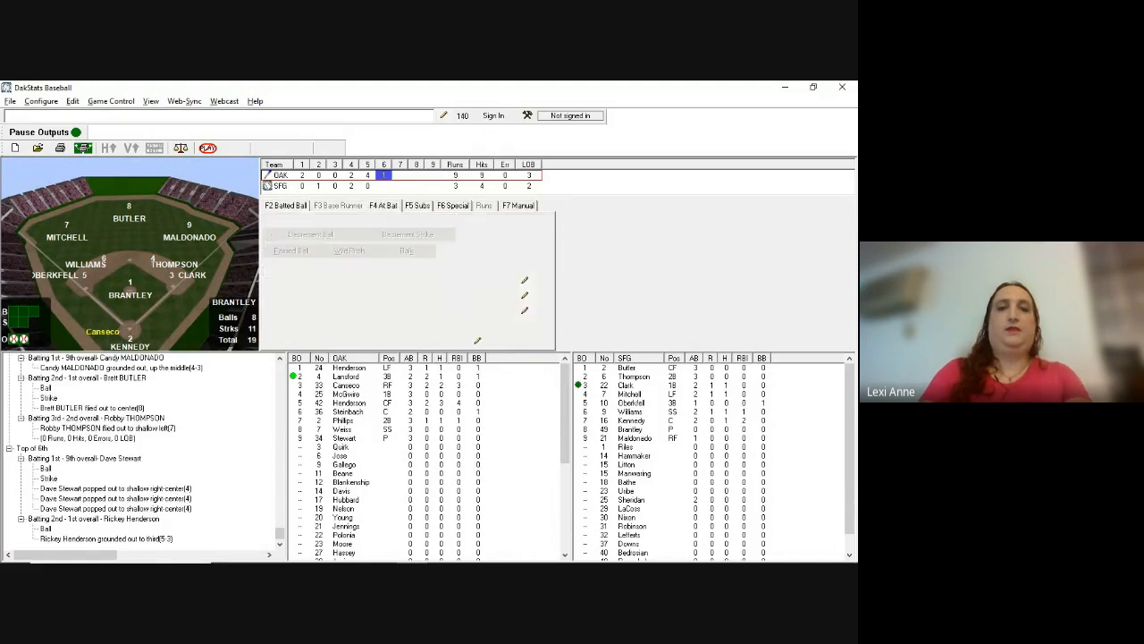
Step: Log Canseco's strike and fly out to deep left (76), charging the run to Brantley
key("alt+Tab")
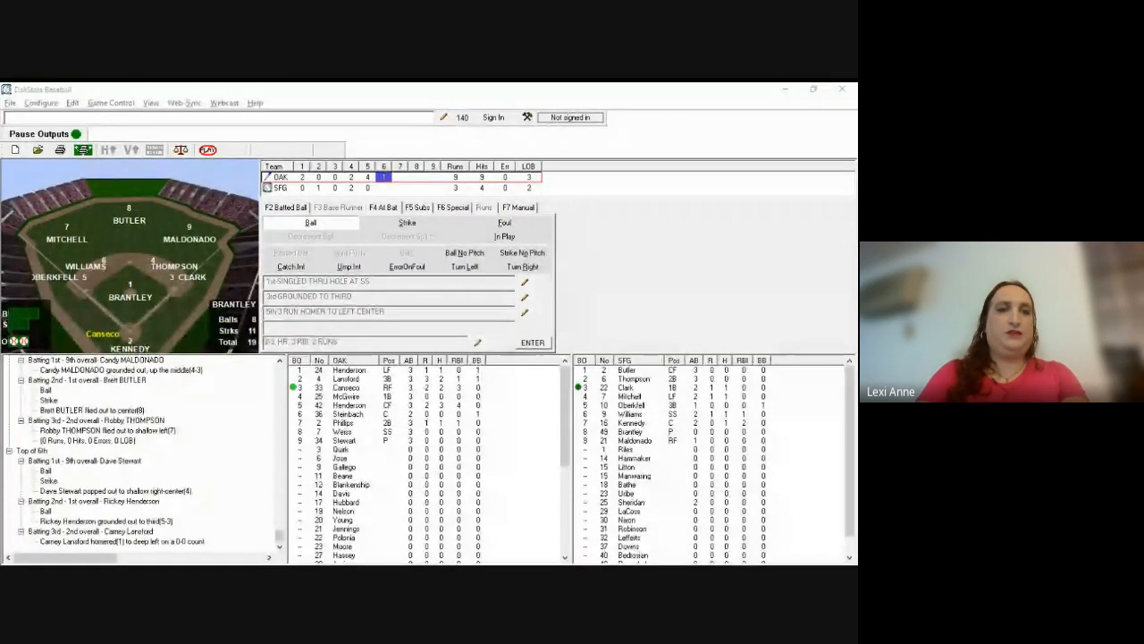
left_click(581, 323)
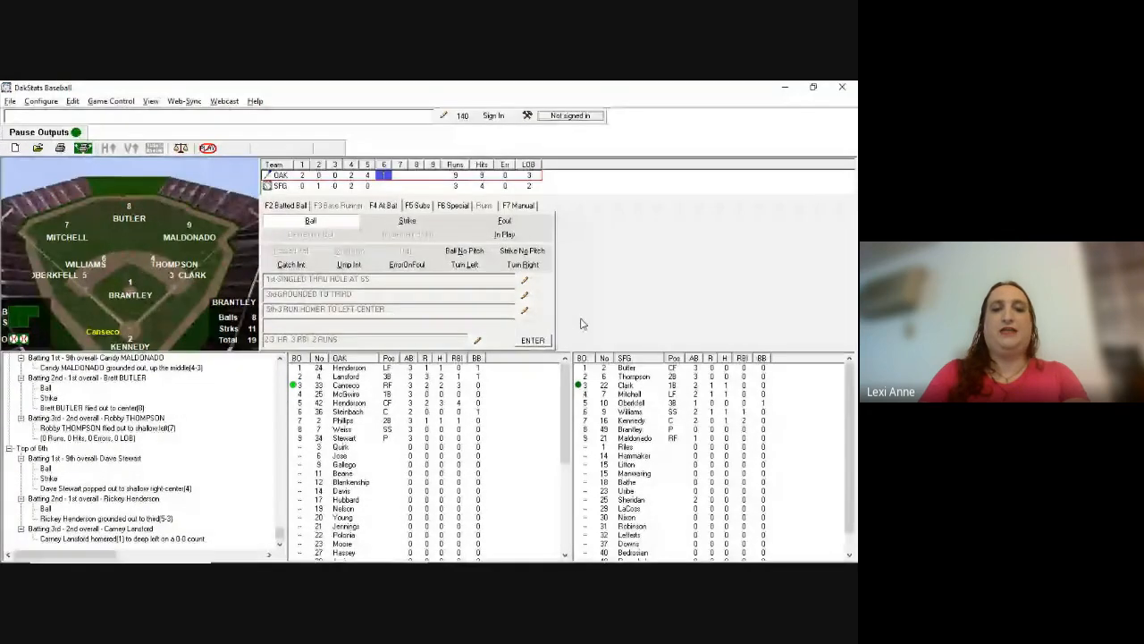
key("s")
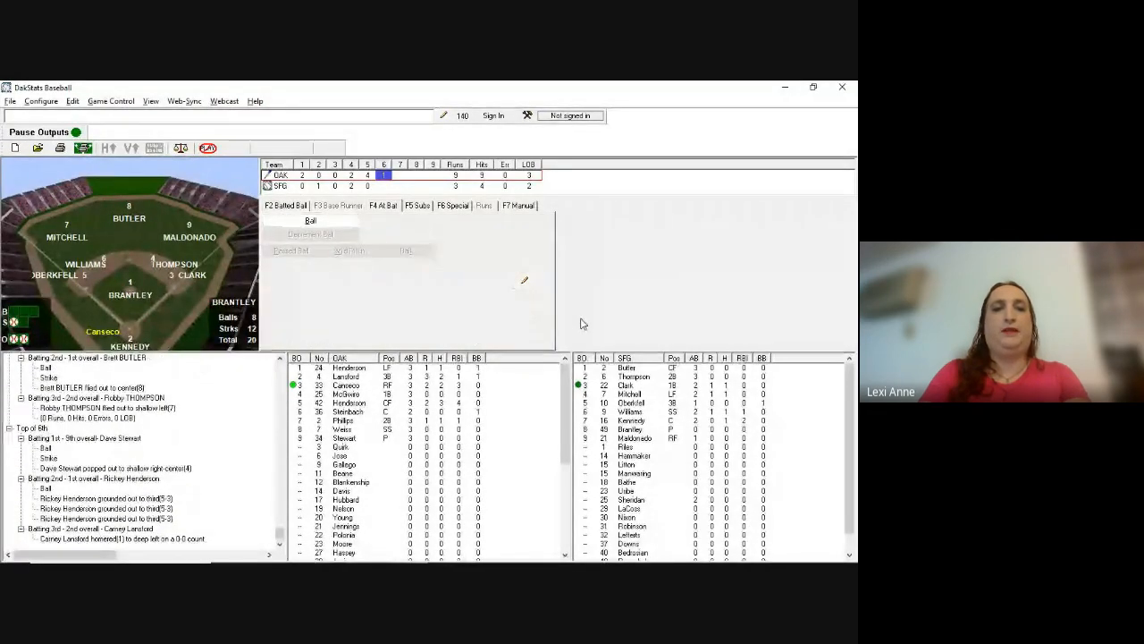
key("F2")
type("f767")
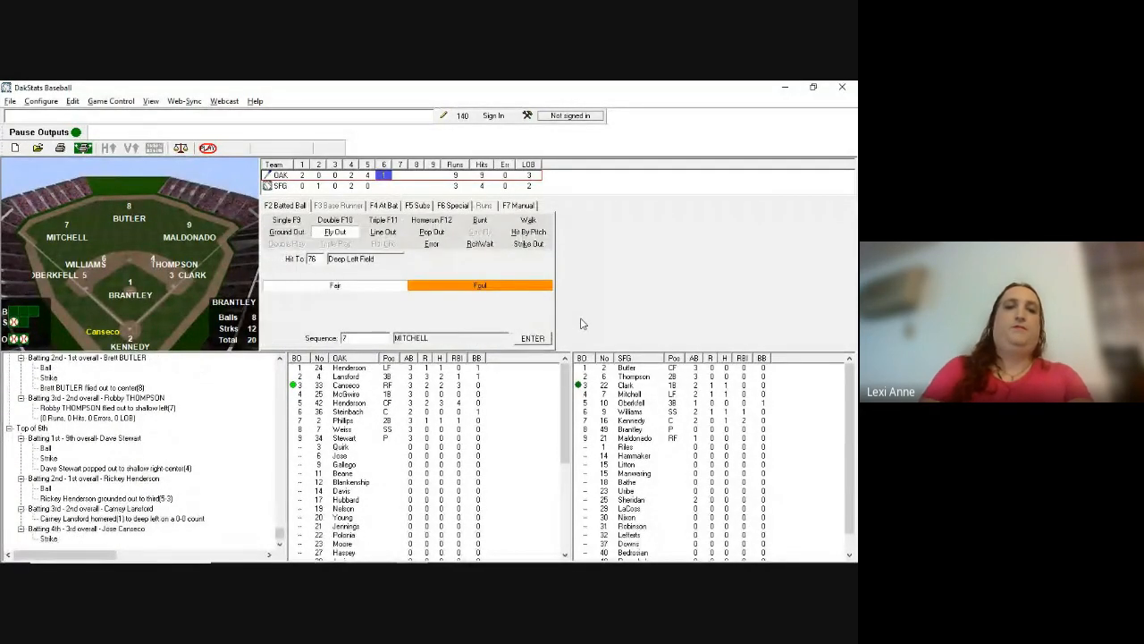
key("Return")
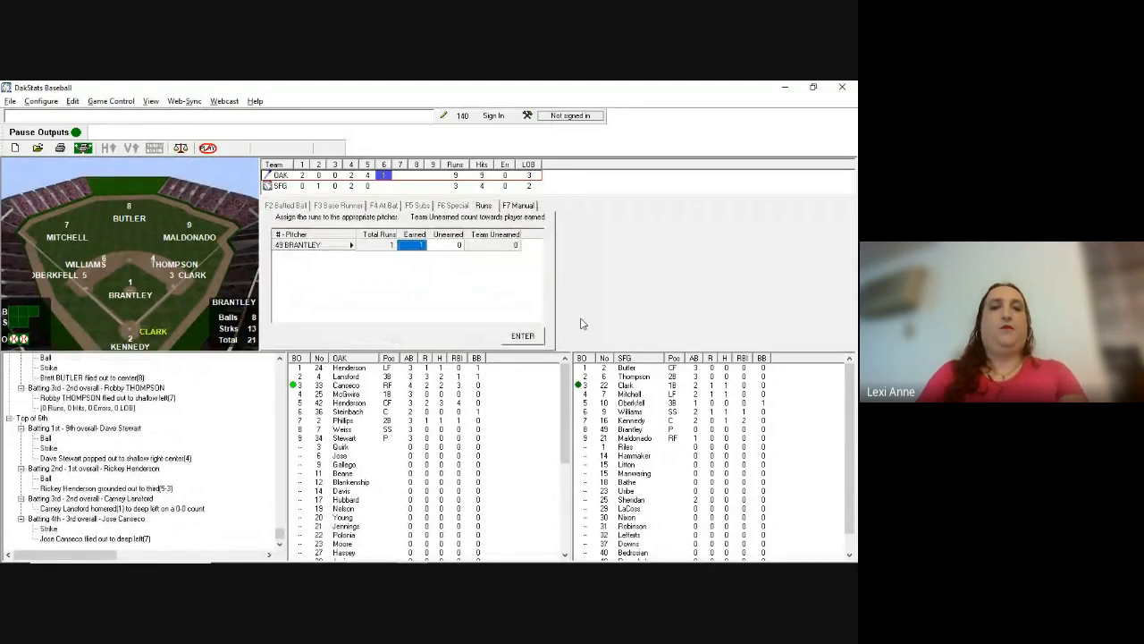
key("Return")
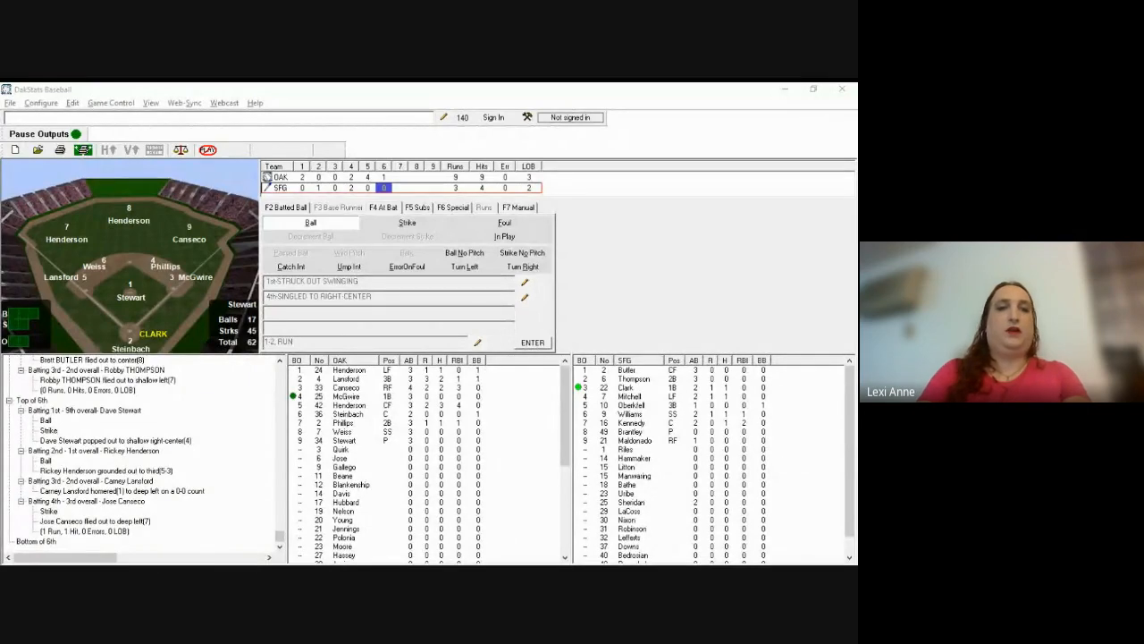
Step: Record Clark's pop out to short after a ball
left_click(583, 325)
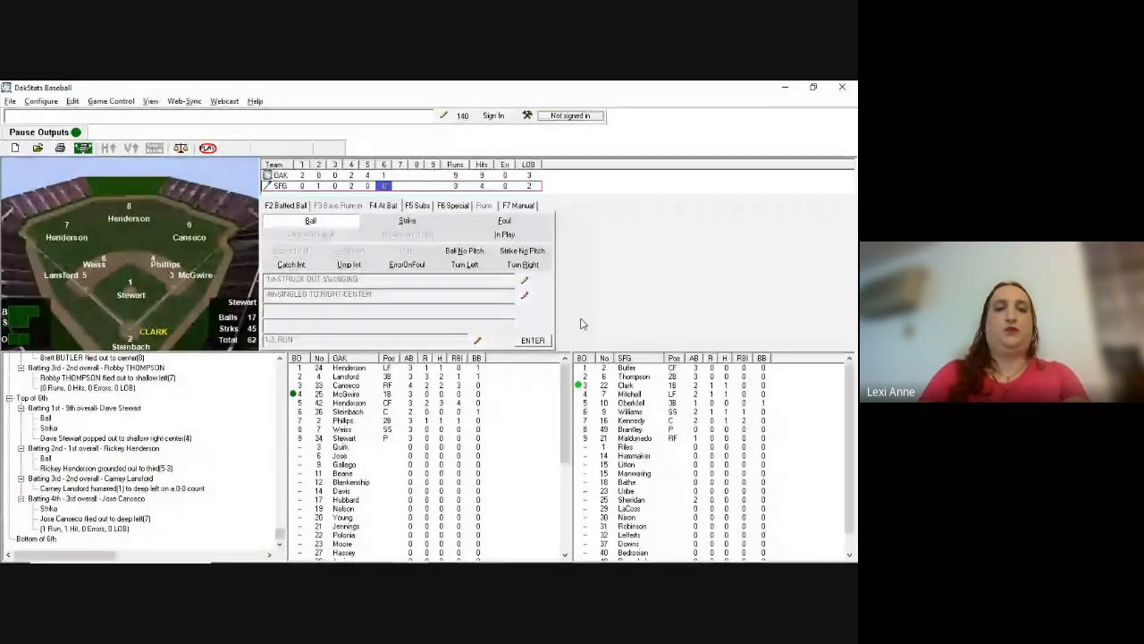
key("b")
key("b")
type("ip6")
key("Return")
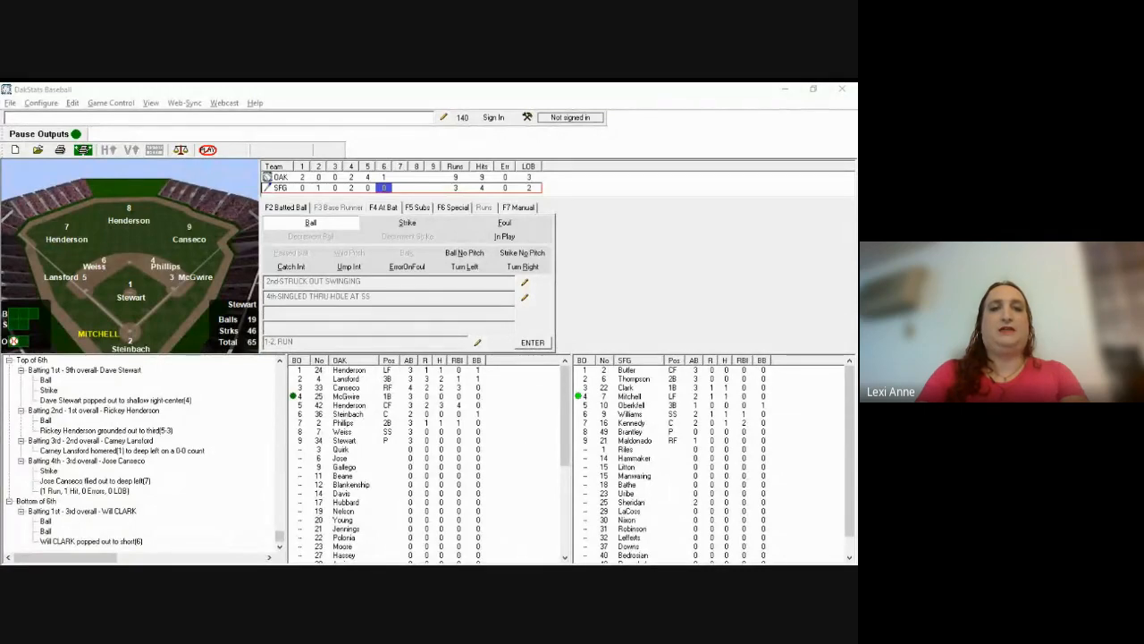
Step: Log Mitchell's fly out to right-center (89, 8)
left_click(581, 323)
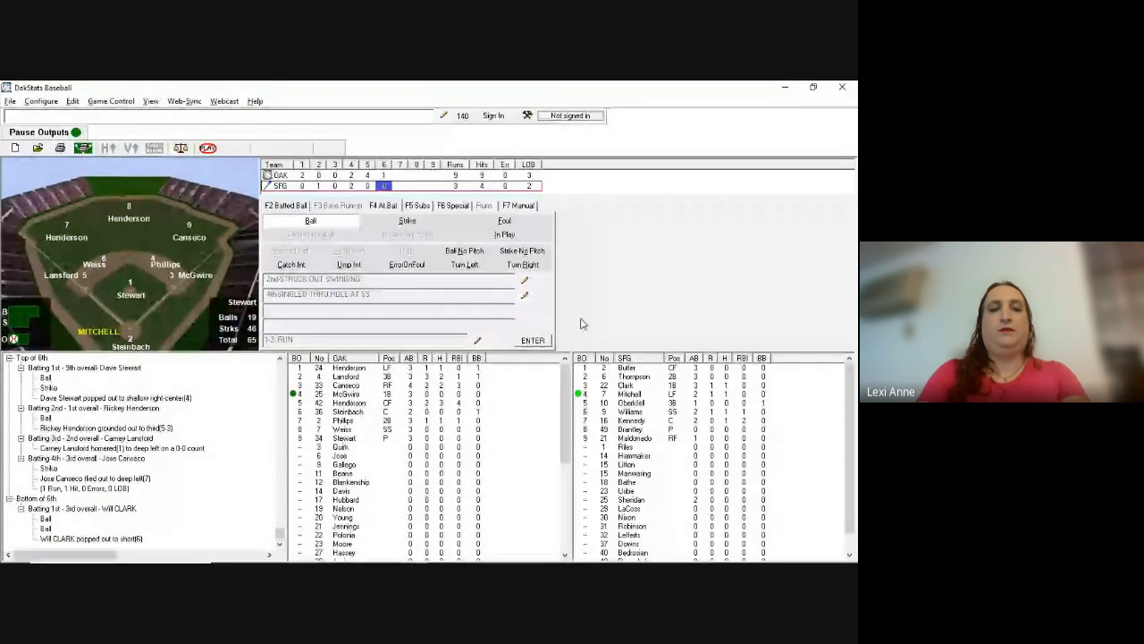
key("b")
key("b")
key("s")
key("s")
type("fi8")
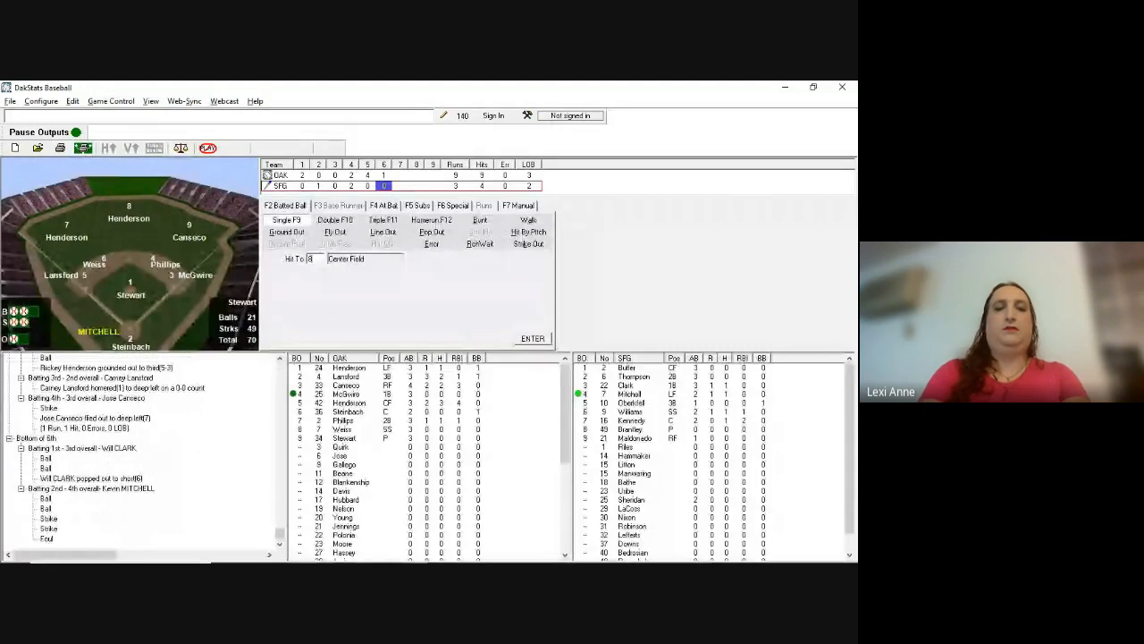
type("f8")
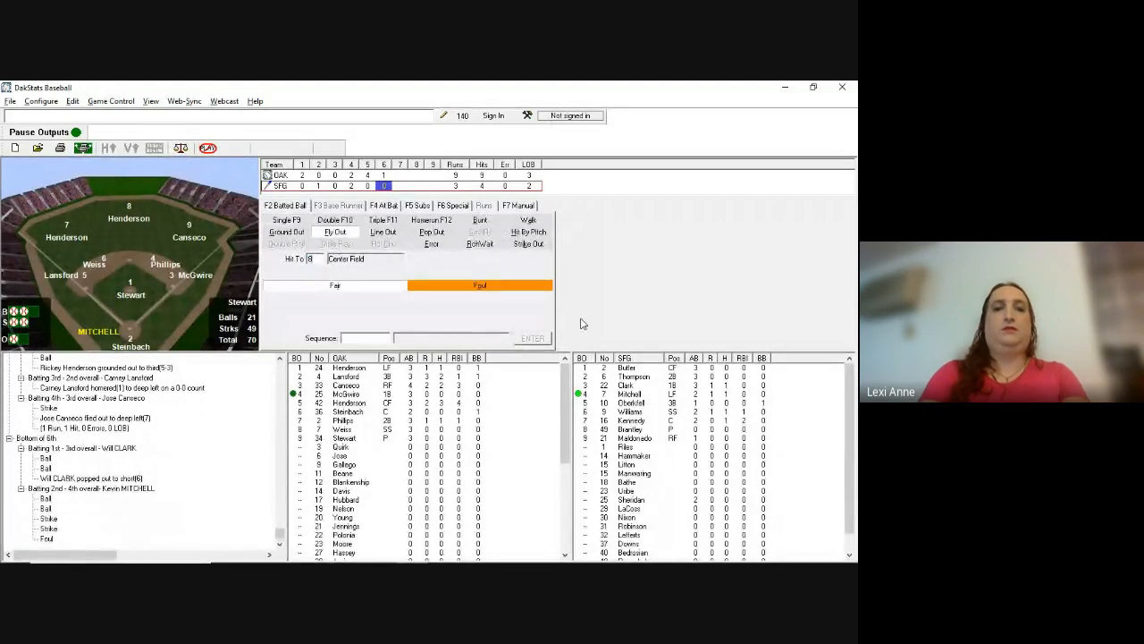
type("98")
key("Return")
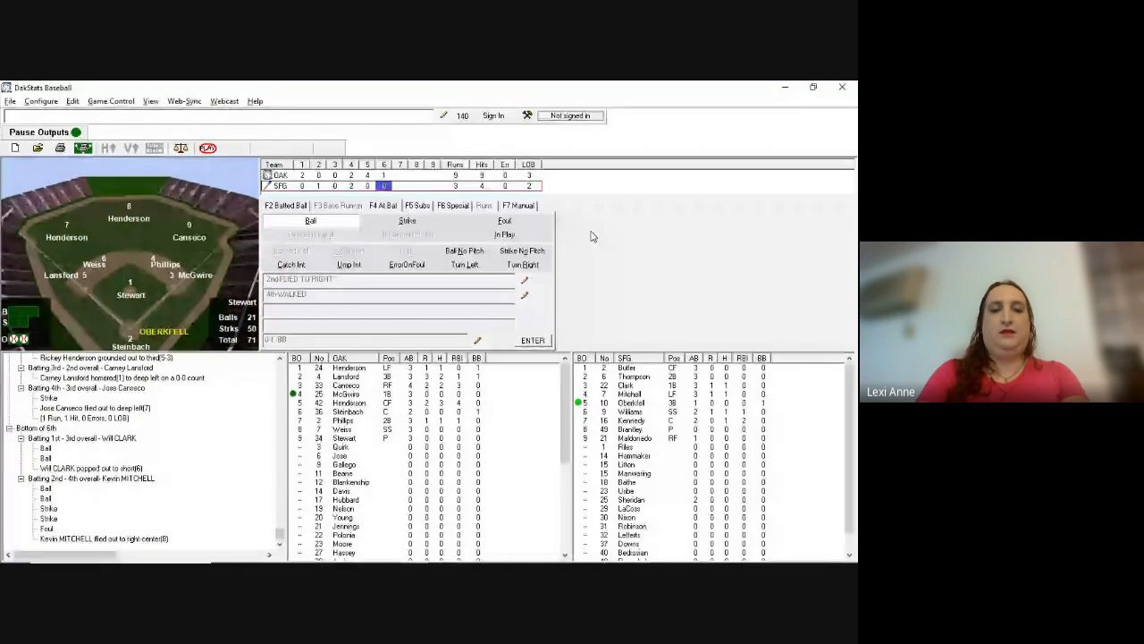
Step: Record Oberkfell's single through the hole at second after a ball and strike
key("b")
key("s")
key("i")
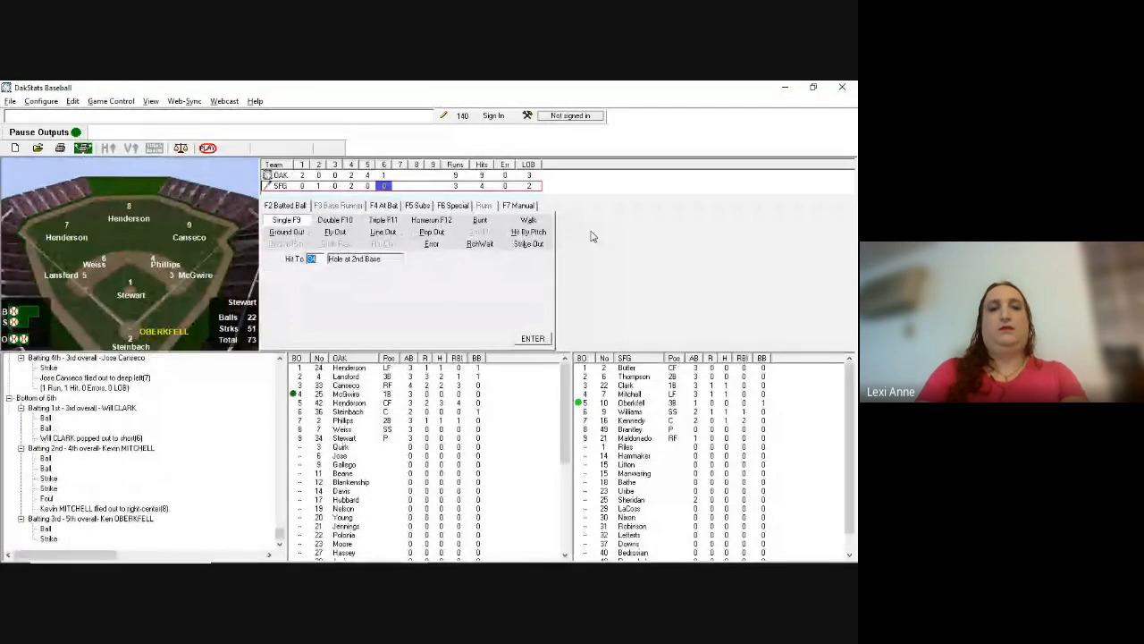
key("Return")
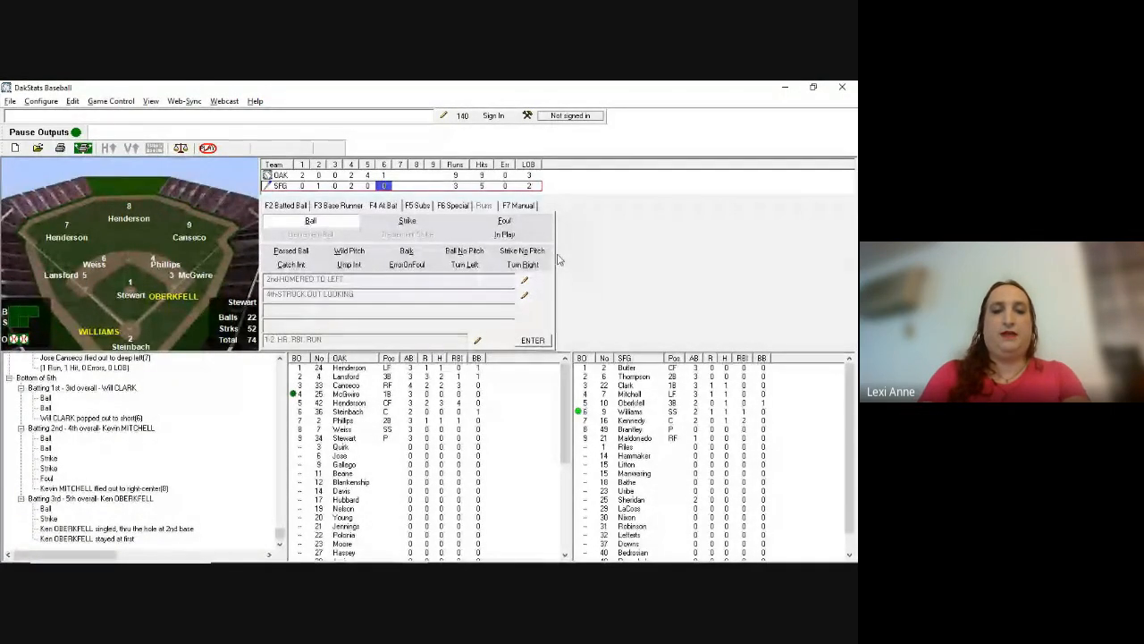
Step: Log Williams' fly out to deep right-center (89) with no runs scored
key("F2")
type("f89d")
key("Return")
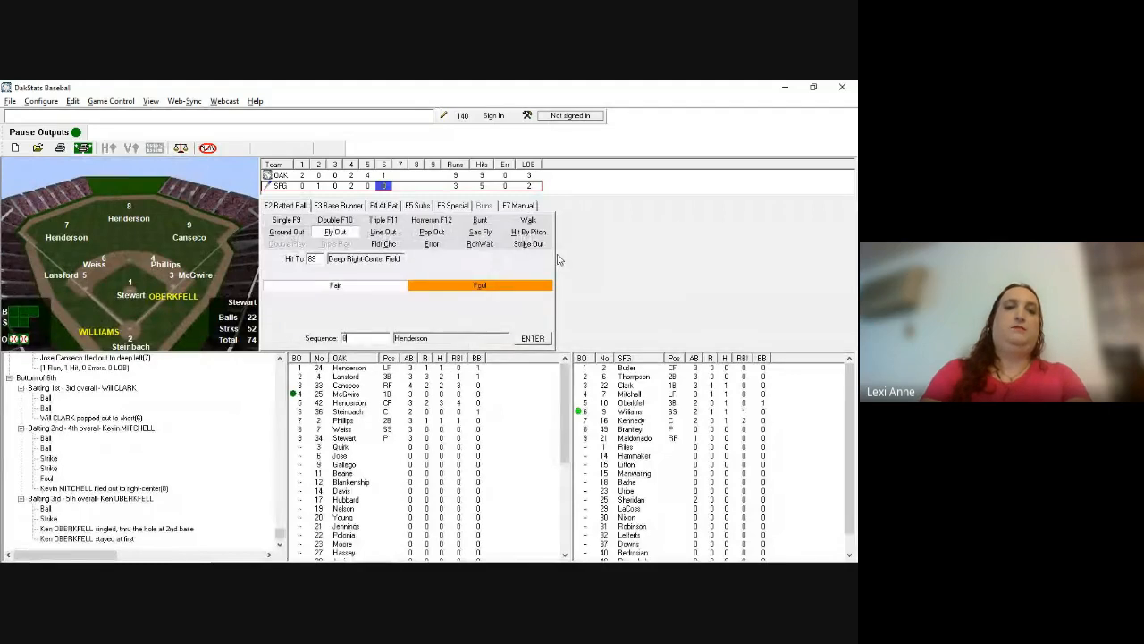
key("Return")
key("Return")
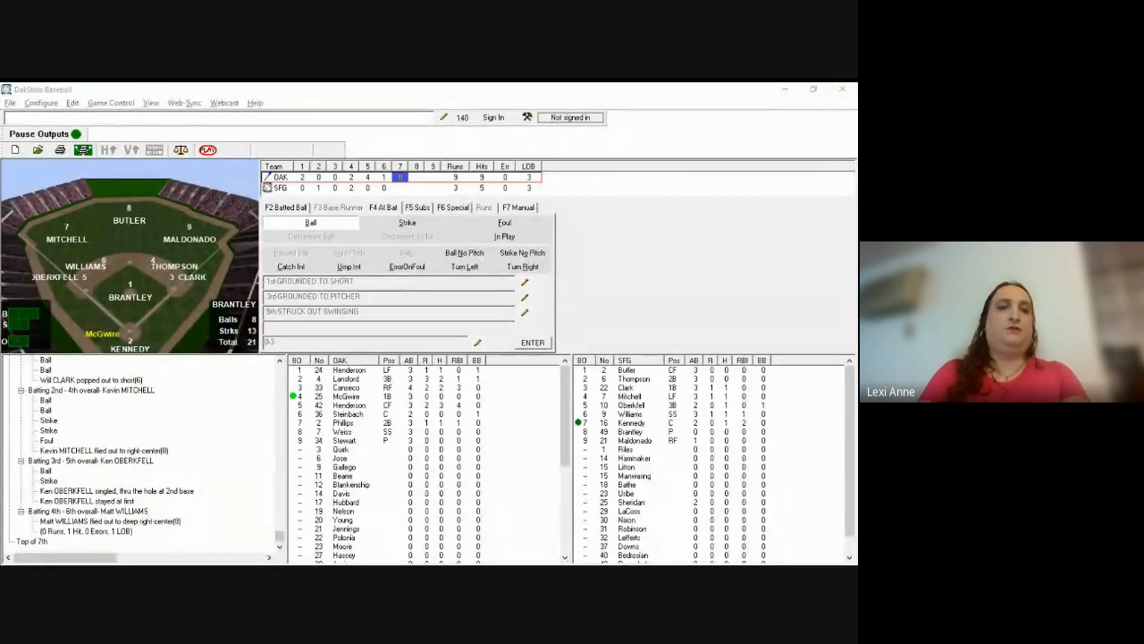
Step: Record McGwire's pitches and ball-four walk, not intentional, leaving him at first
key("b")
key("b")
key("b")
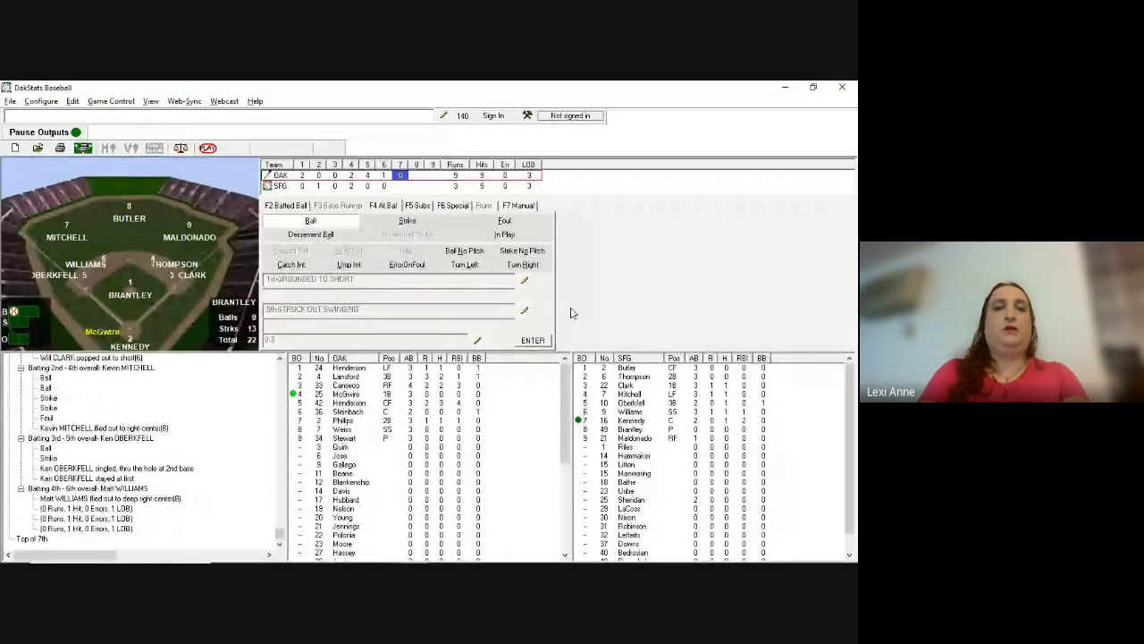
key("s")
key("s")
key("b")
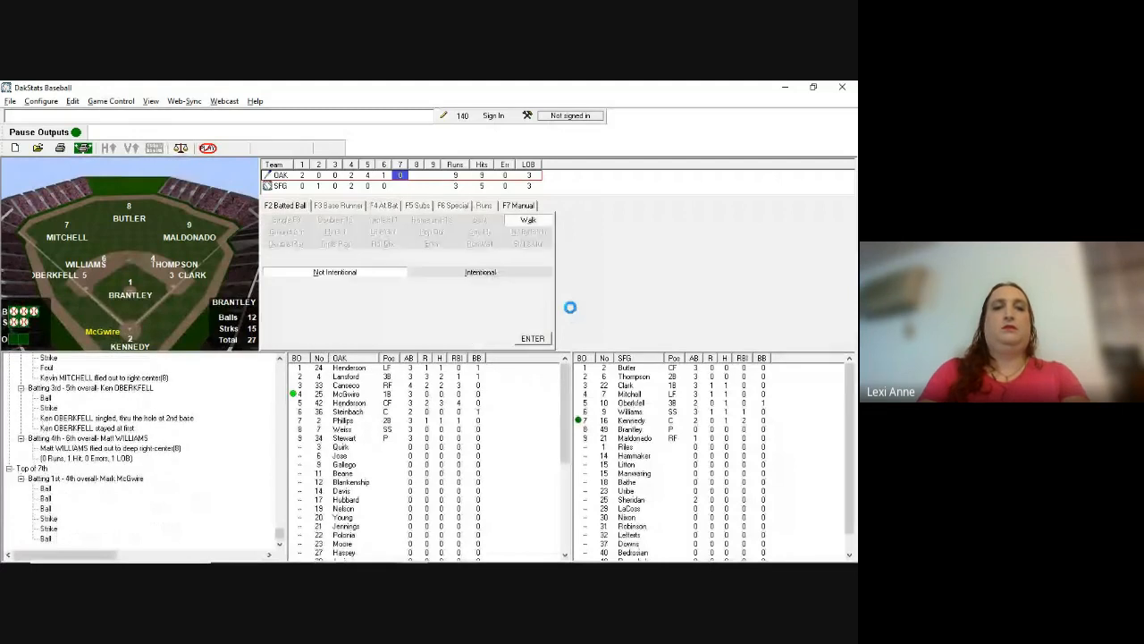
key("Return")
key("Return")
key("alt+Tab")
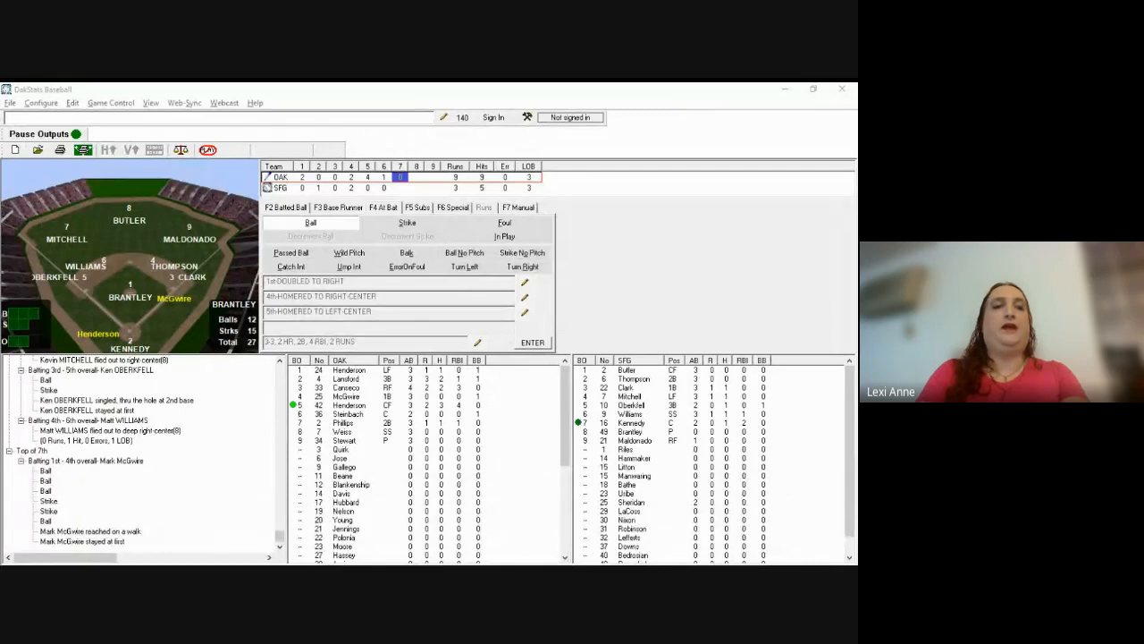
Step: Run Henderson to a 2-2 count with called strikes, then choose Double Play for his batted ball
left_click(572, 310)
key("b")
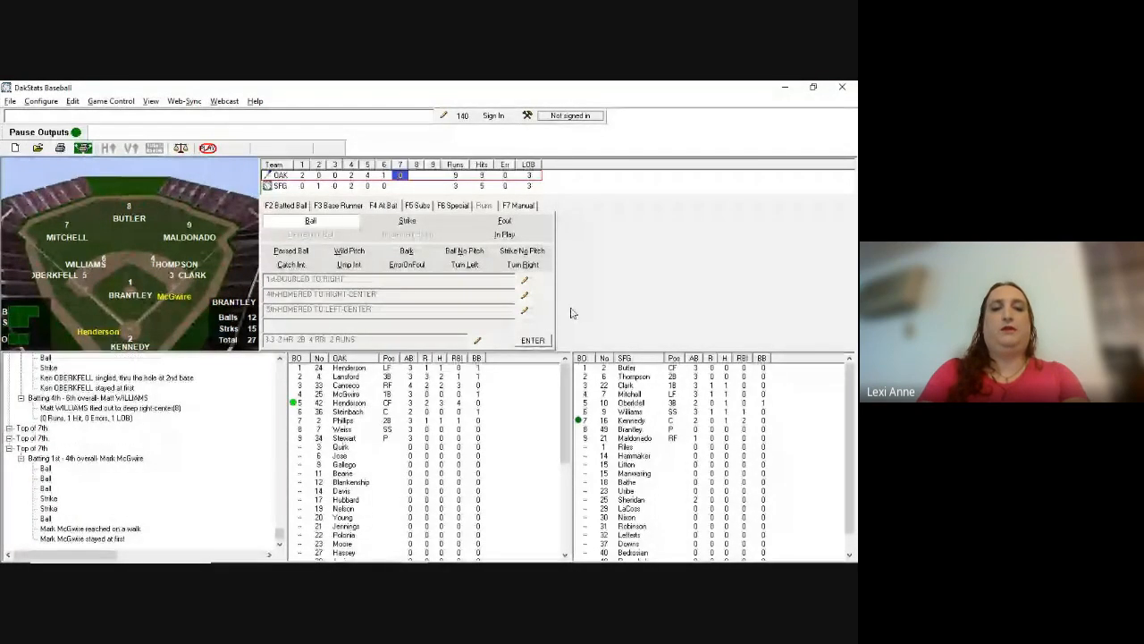
key("b")
key("s")
key("l")
key("Return")
key("s")
key("l")
key("Return")
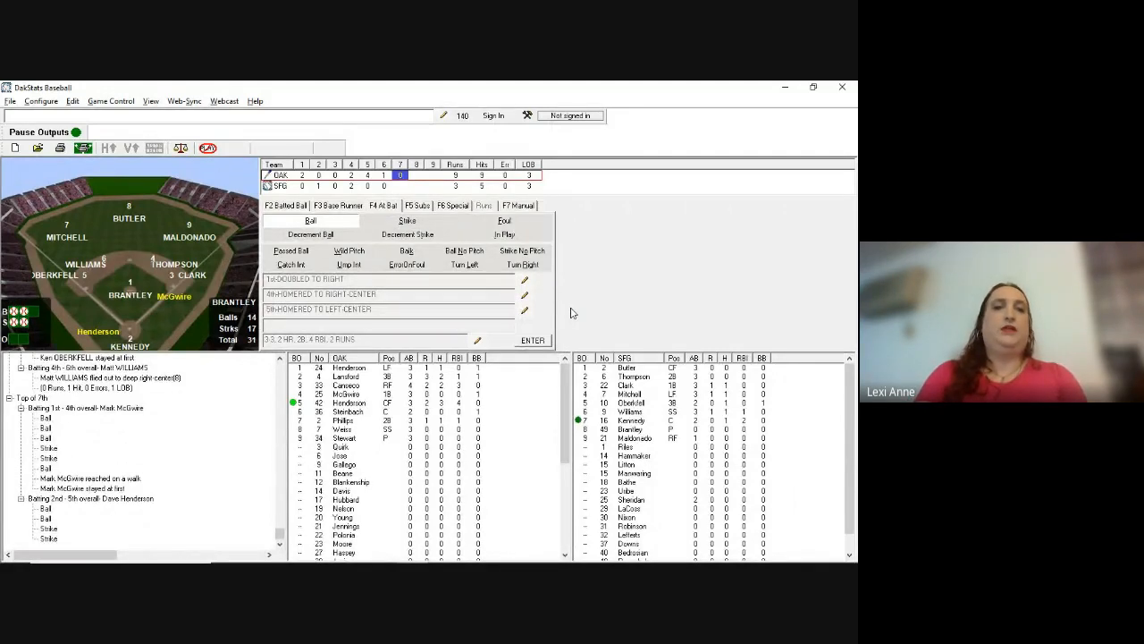
key("F2")
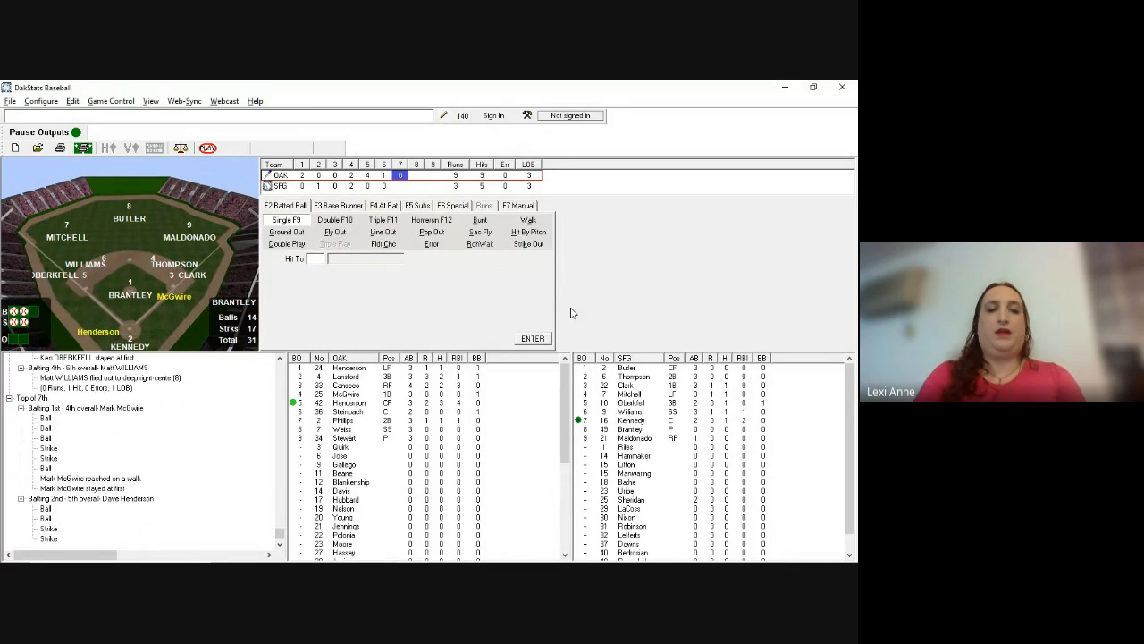
key("d")
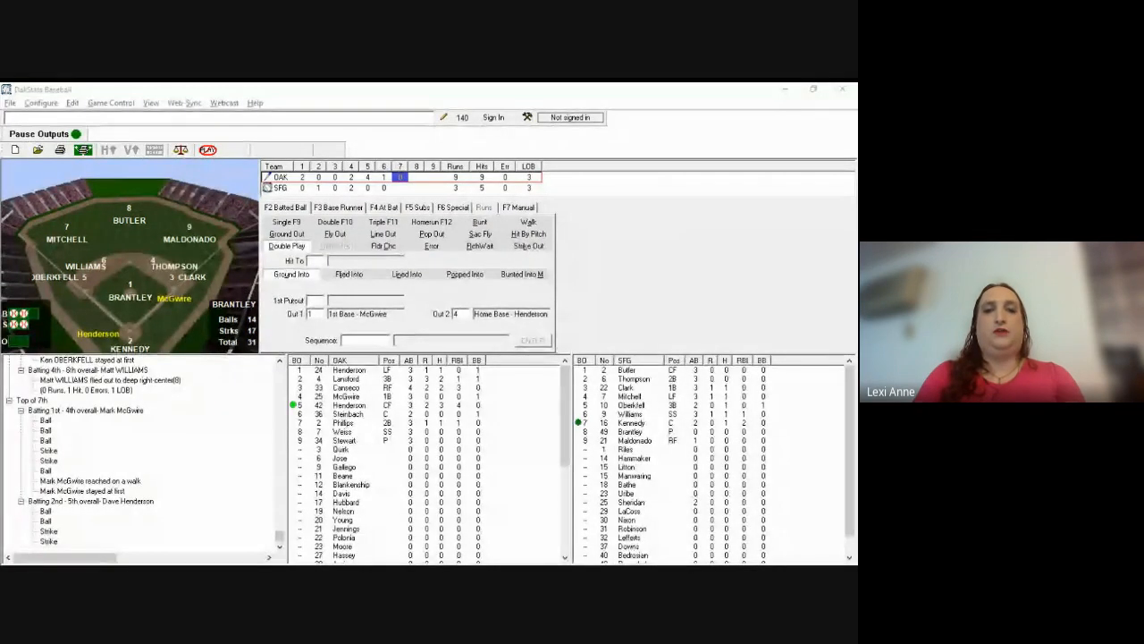
Step: Enter Hit To 5 (third base) and 1st Putout 4 (Thompson) for the double play
left_click(573, 313)
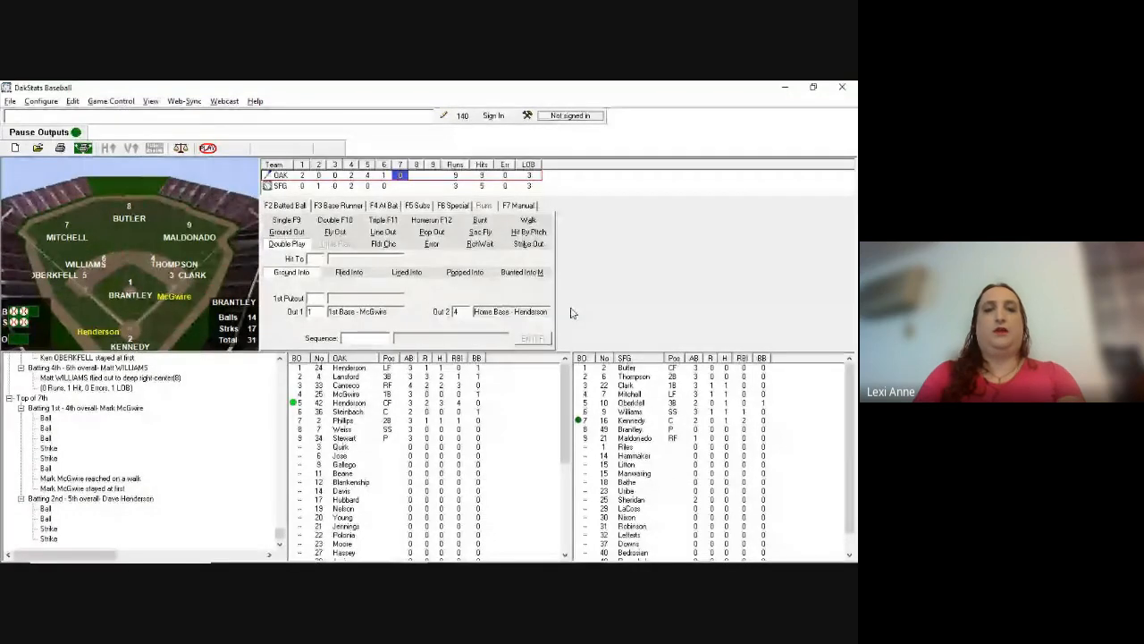
type("5")
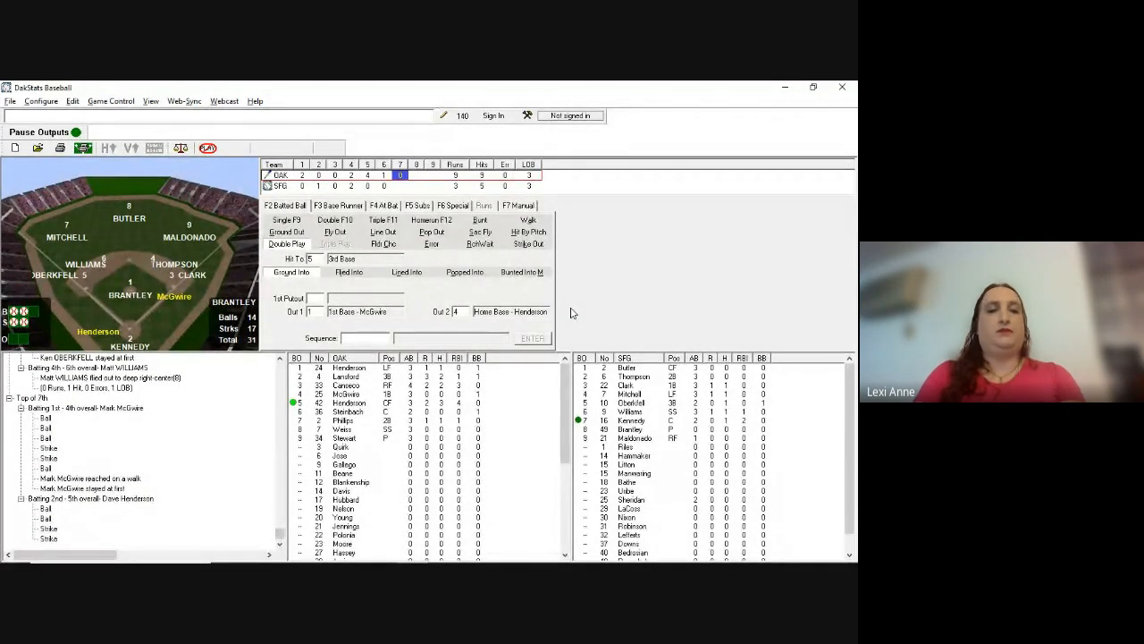
type("4")
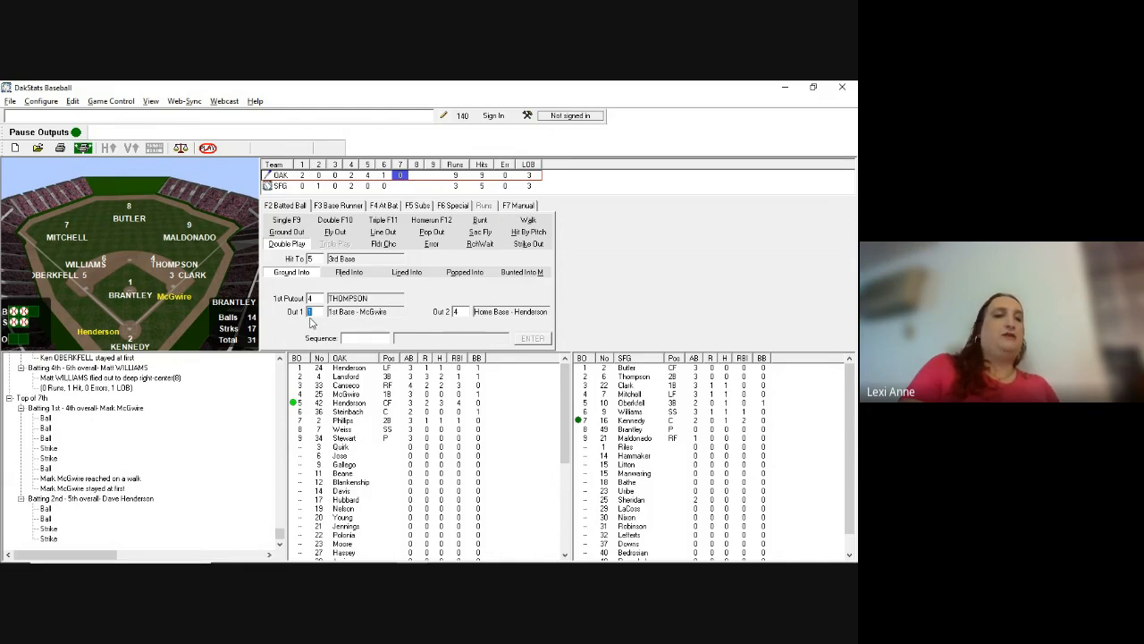
Step: Fill in Out 1 as 1 and advance to the double play's Sequence field
type("1")
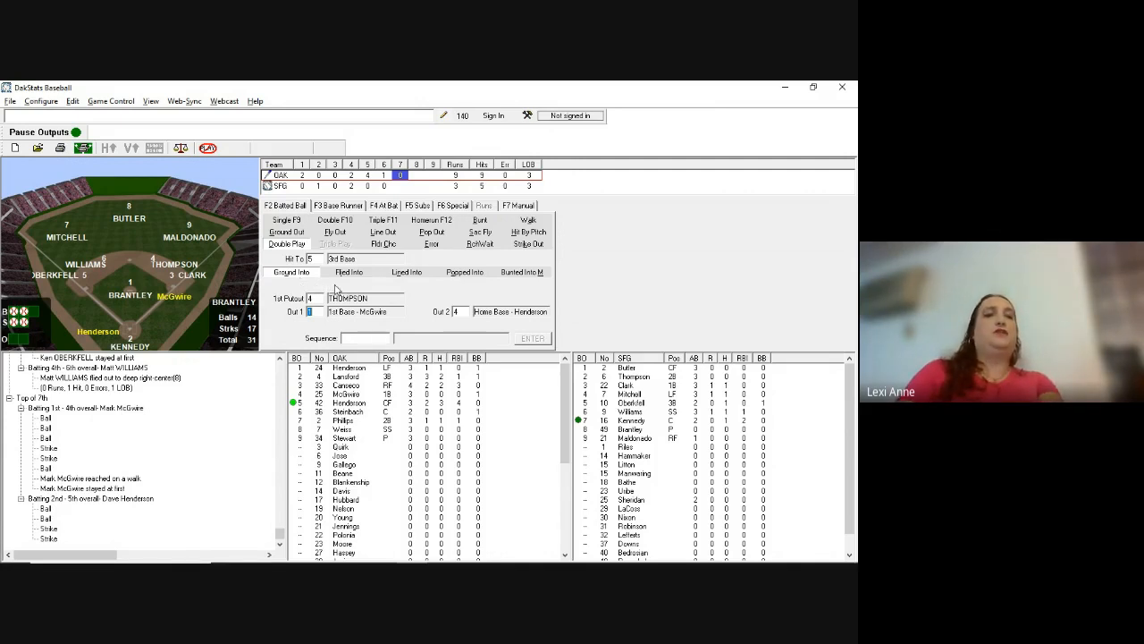
key("Tab")
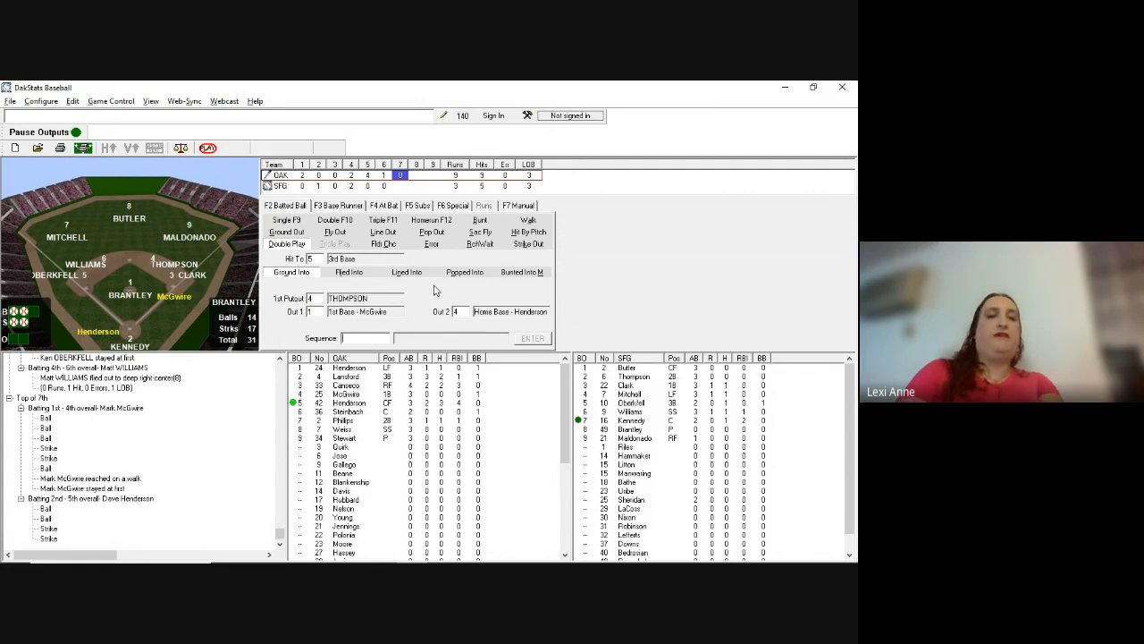
key("Tab")
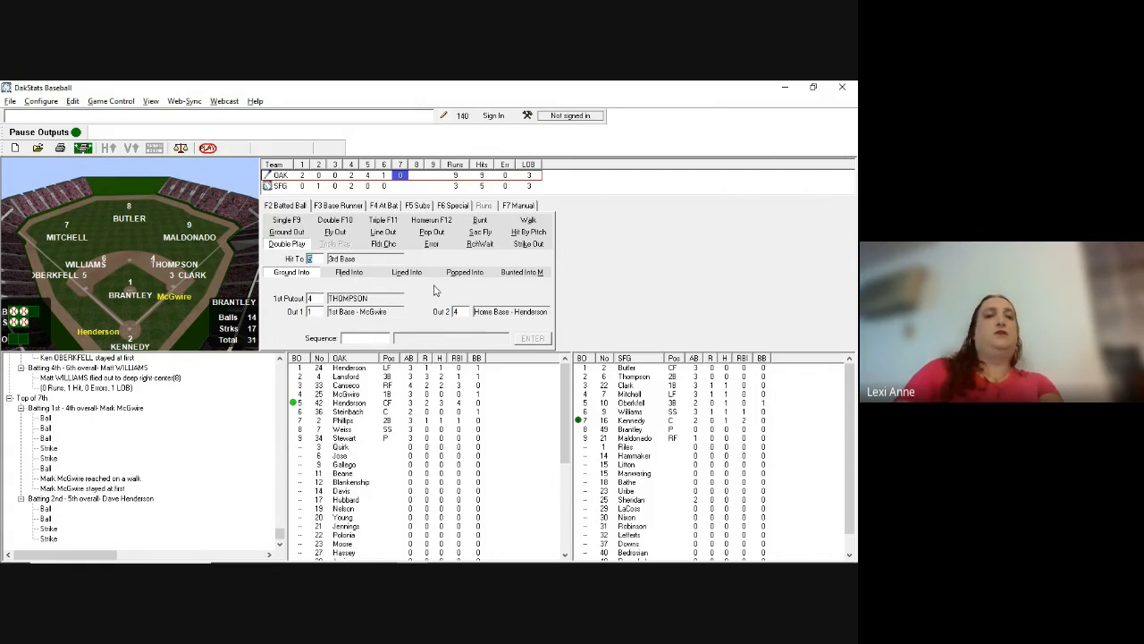
key("Tab")
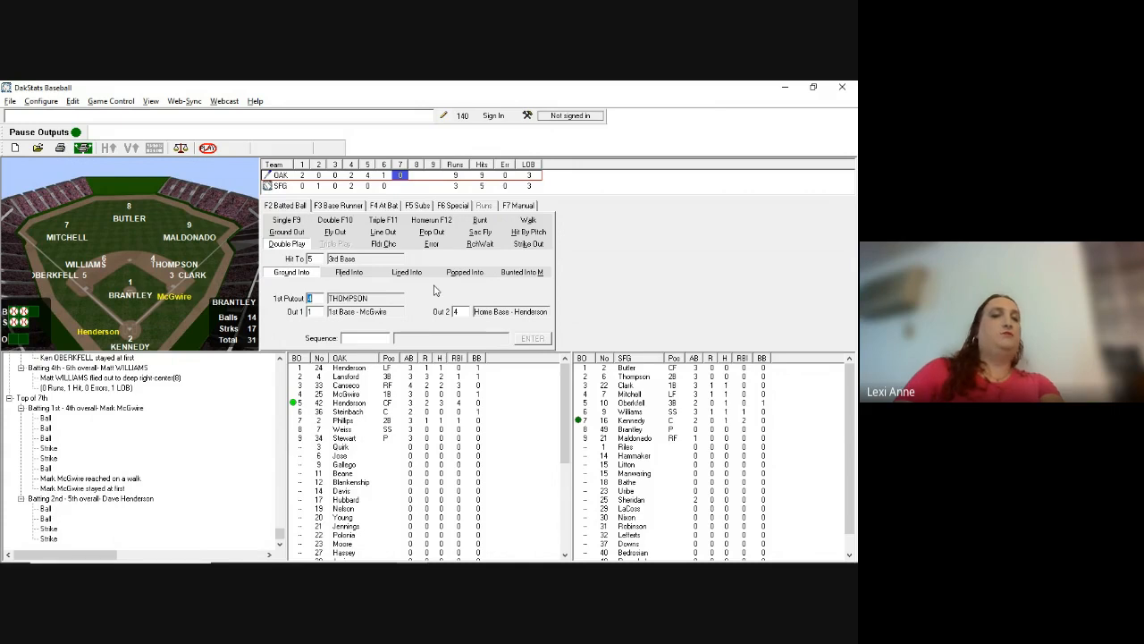
key("Tab")
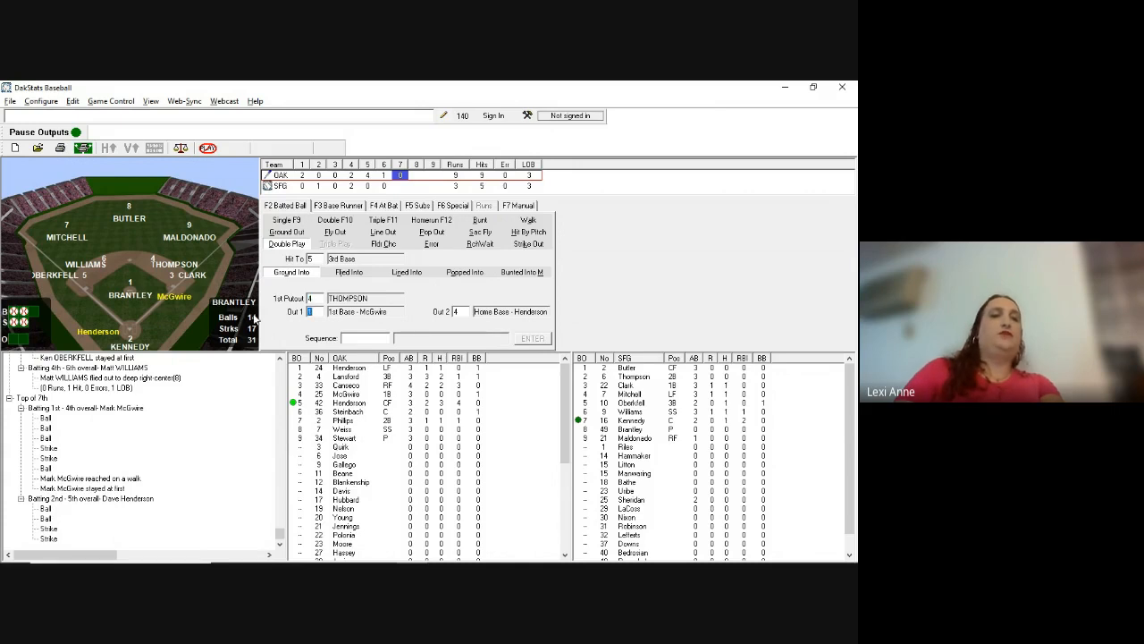
key("Tab")
key("Tab")
Step: Enter Henderson's double play with fielding sequence 543
type("543")
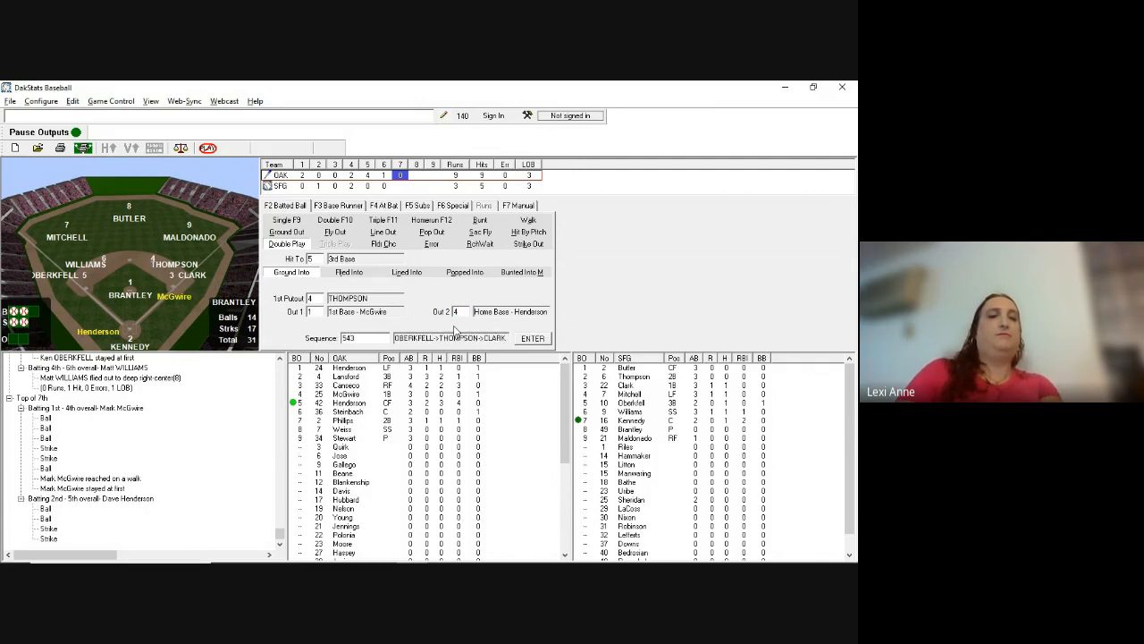
key("Return")
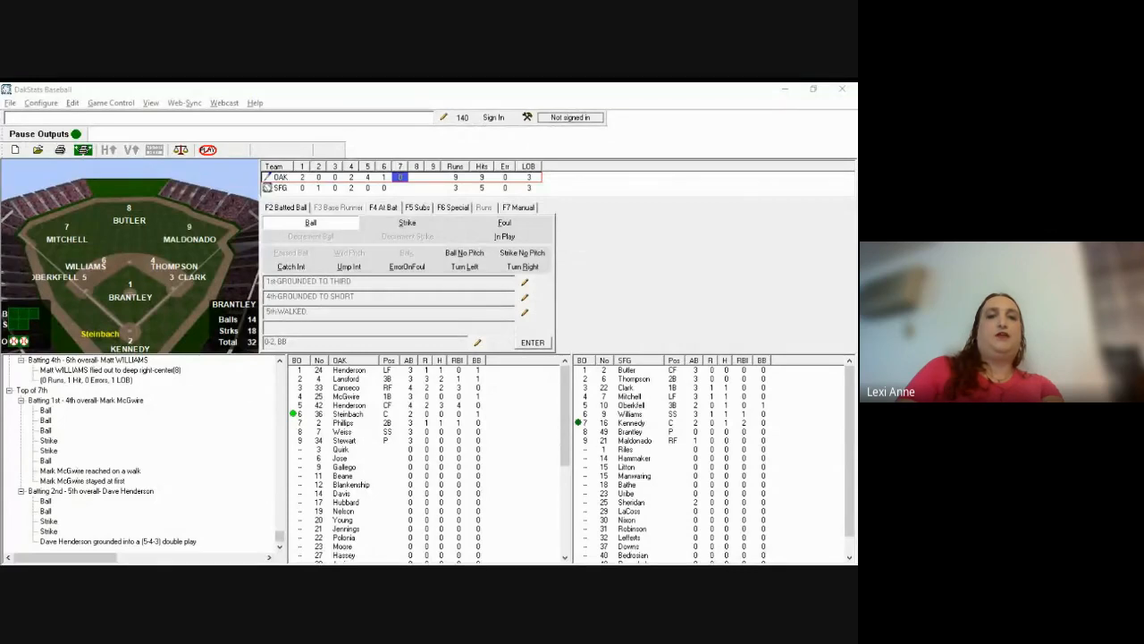
left_click(289, 237)
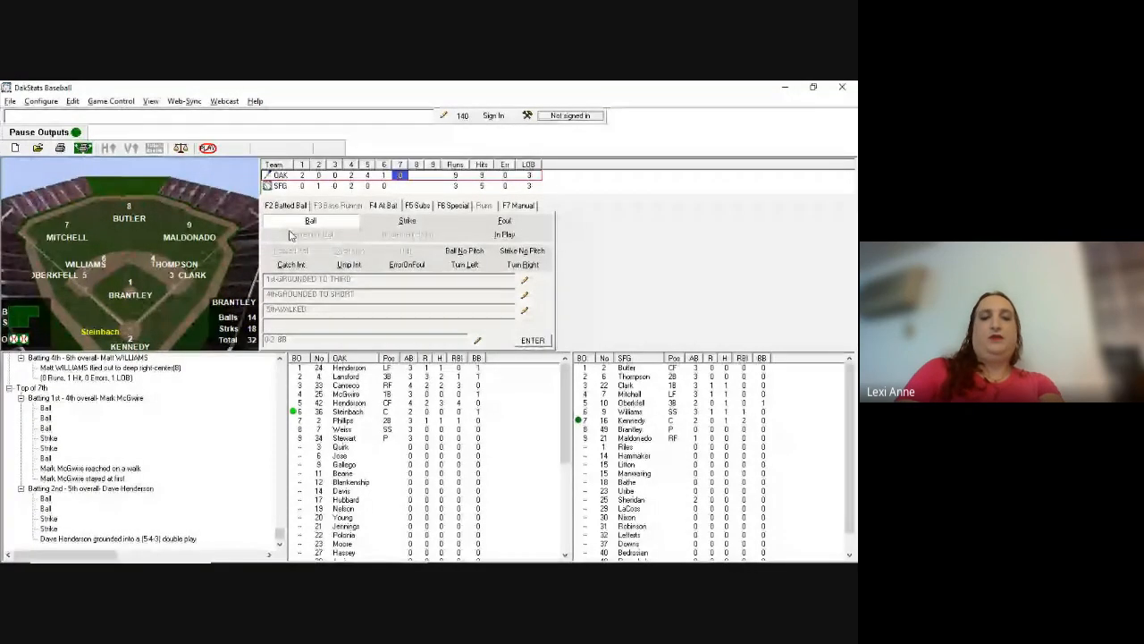
Step: Record Steinbach reaching first on Oberkfell's misplayed grounder: hit to 56, E5
key("F2")
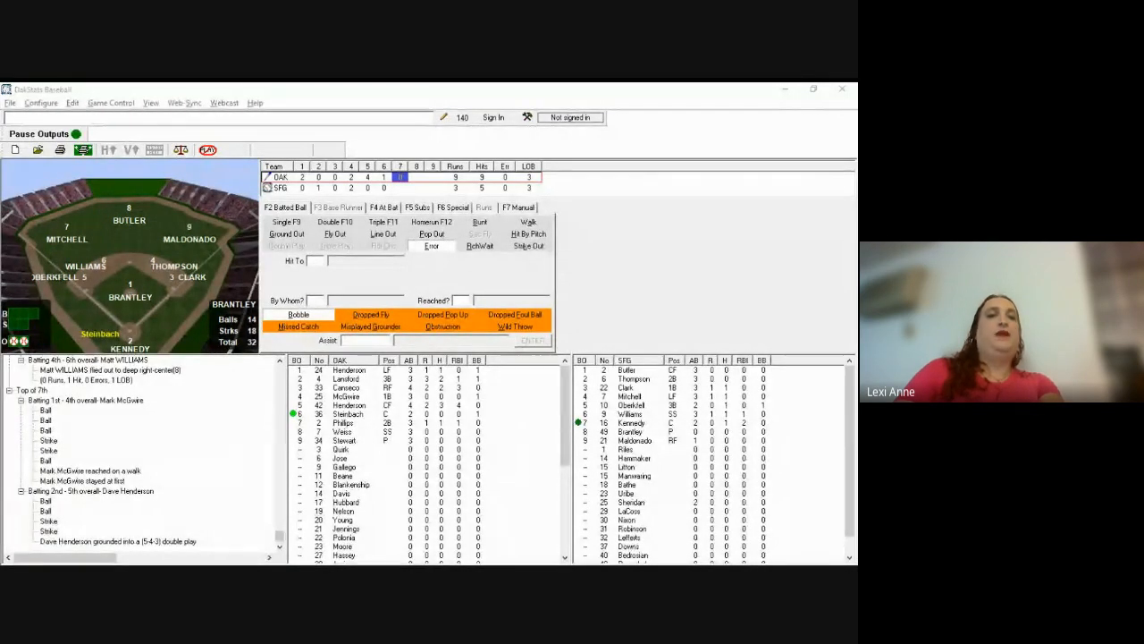
left_click(461, 235)
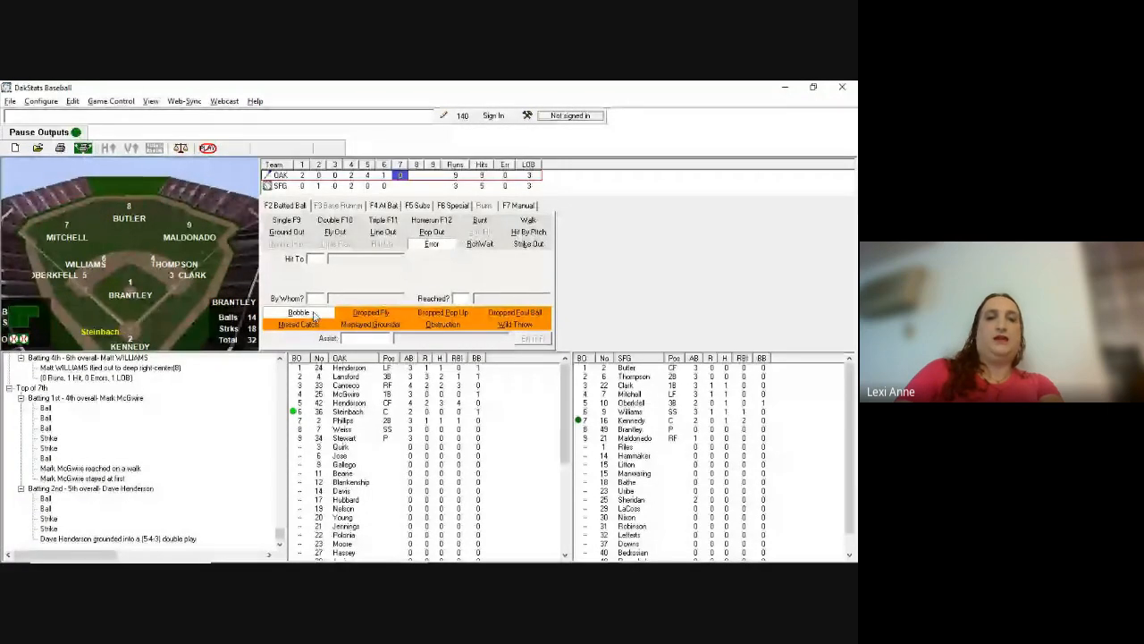
left_click(370, 323)
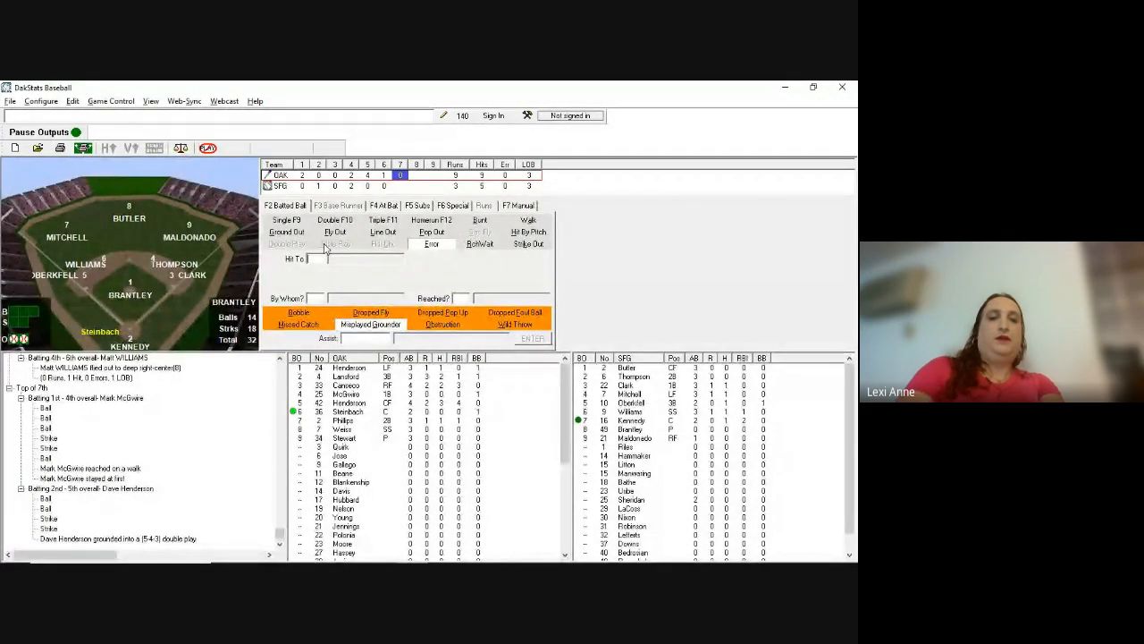
type("56")
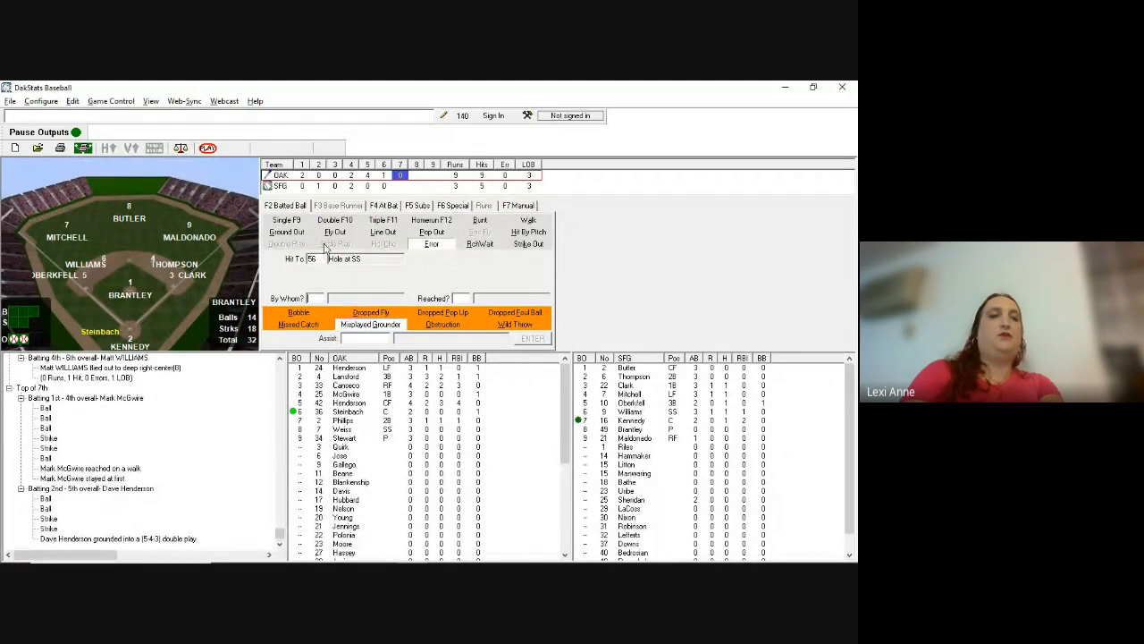
type("5")
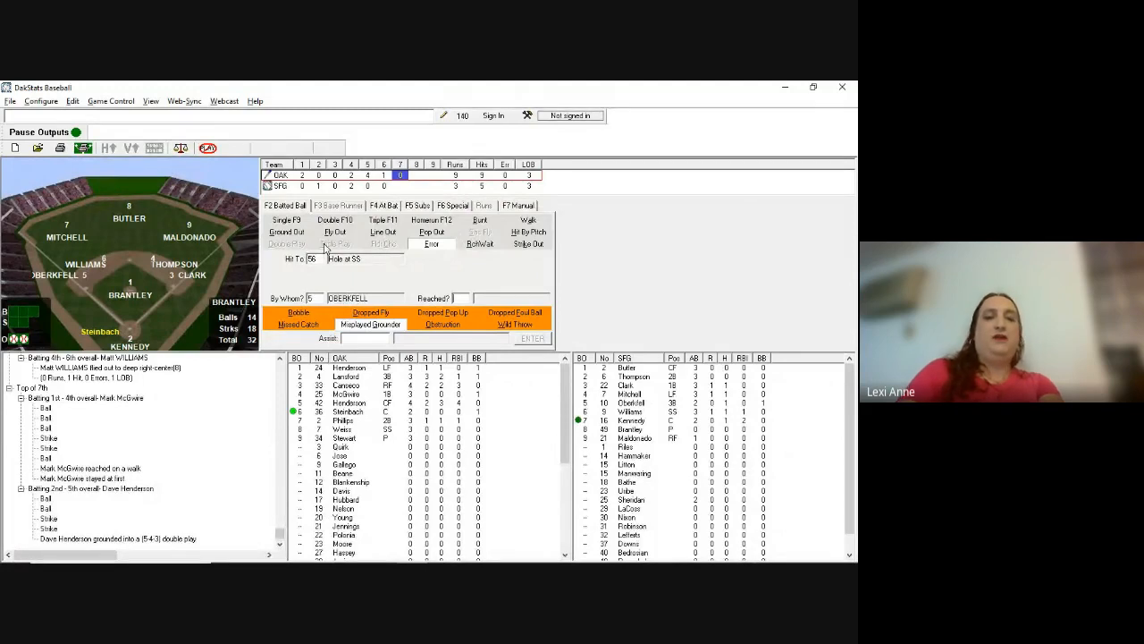
type("1")
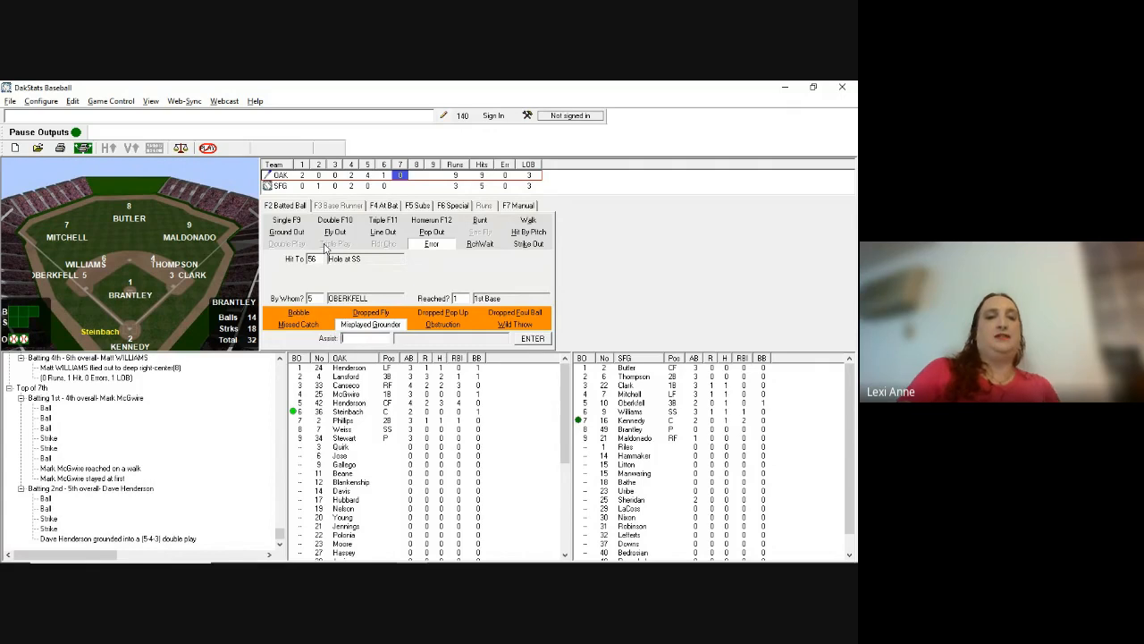
left_click(353, 323)
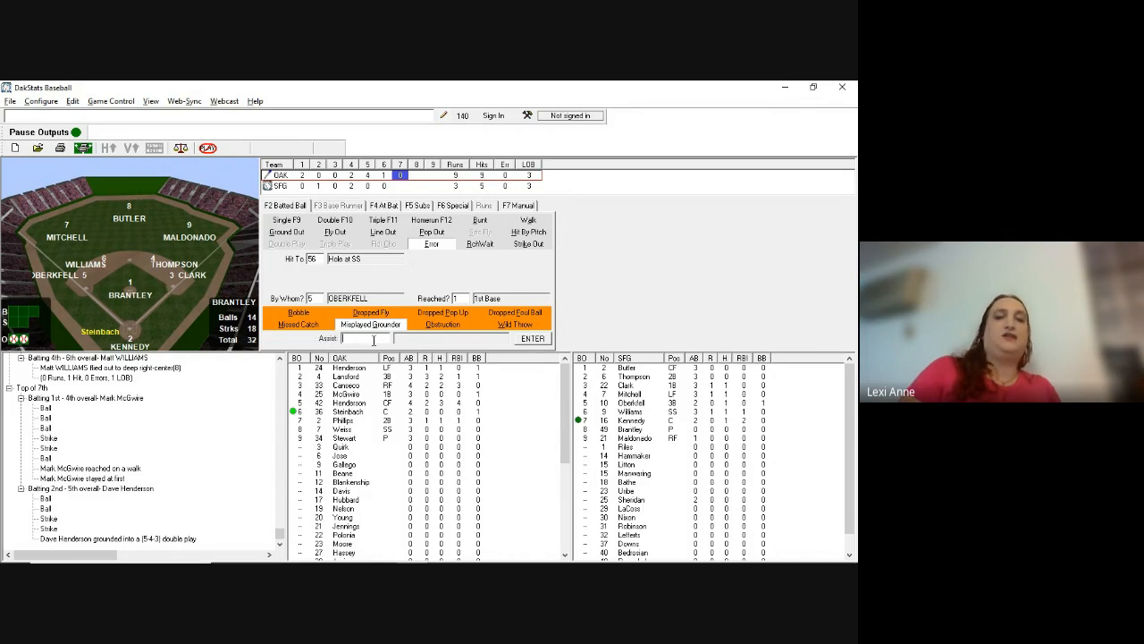
key("Return")
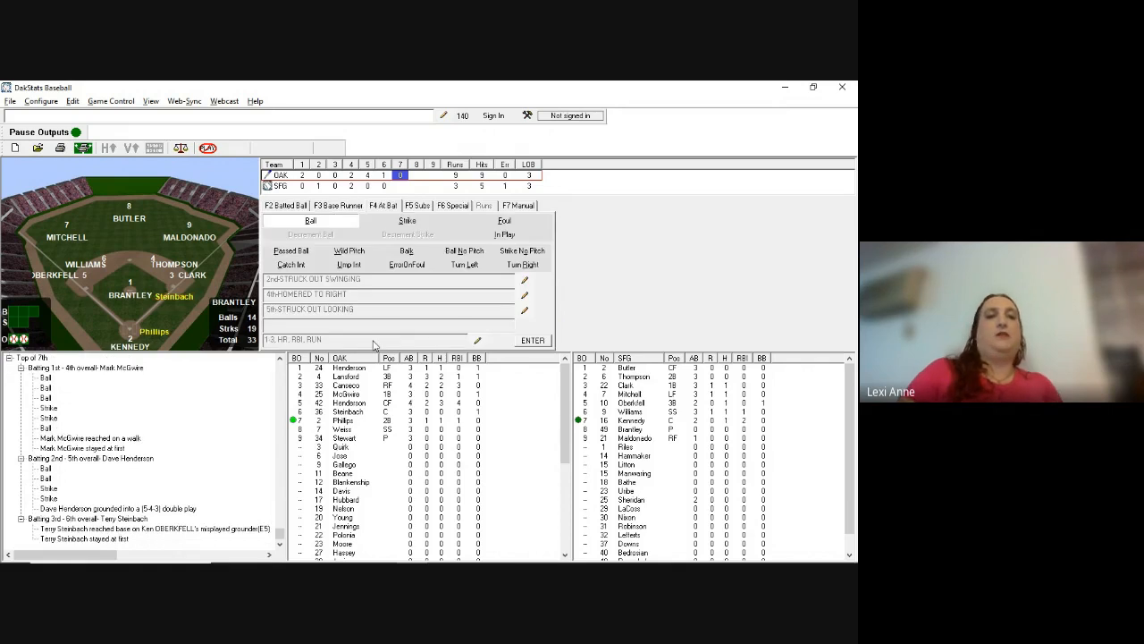
Step: Close the scoreless top of the 7th with 0 runs charged to Brantley (49)
key("alt+Tab")
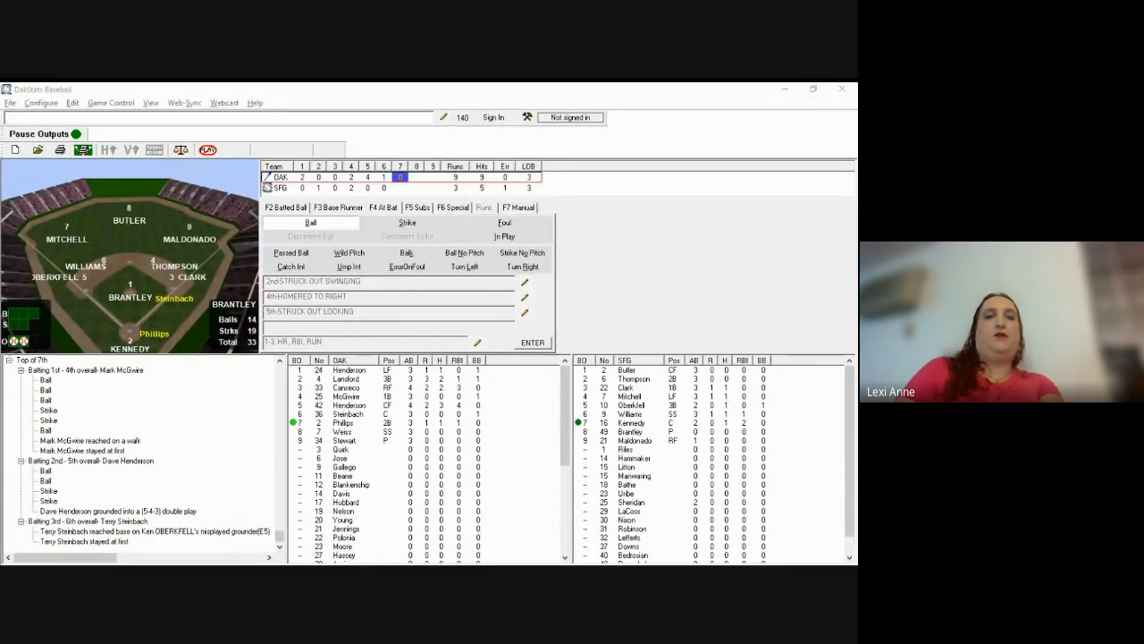
left_click(289, 252)
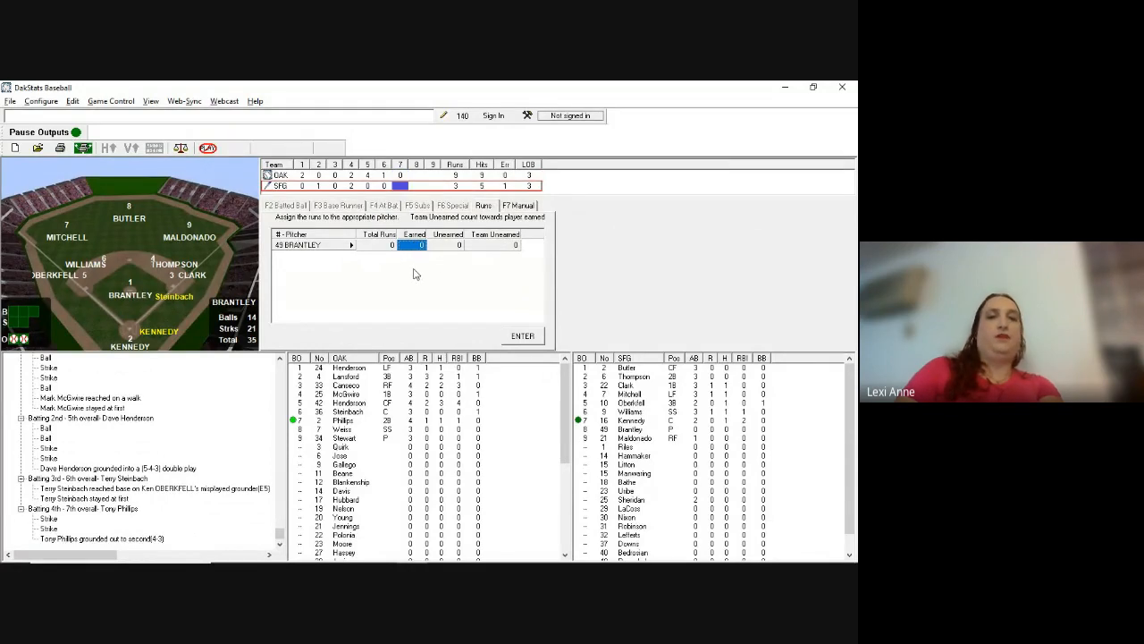
key("Return")
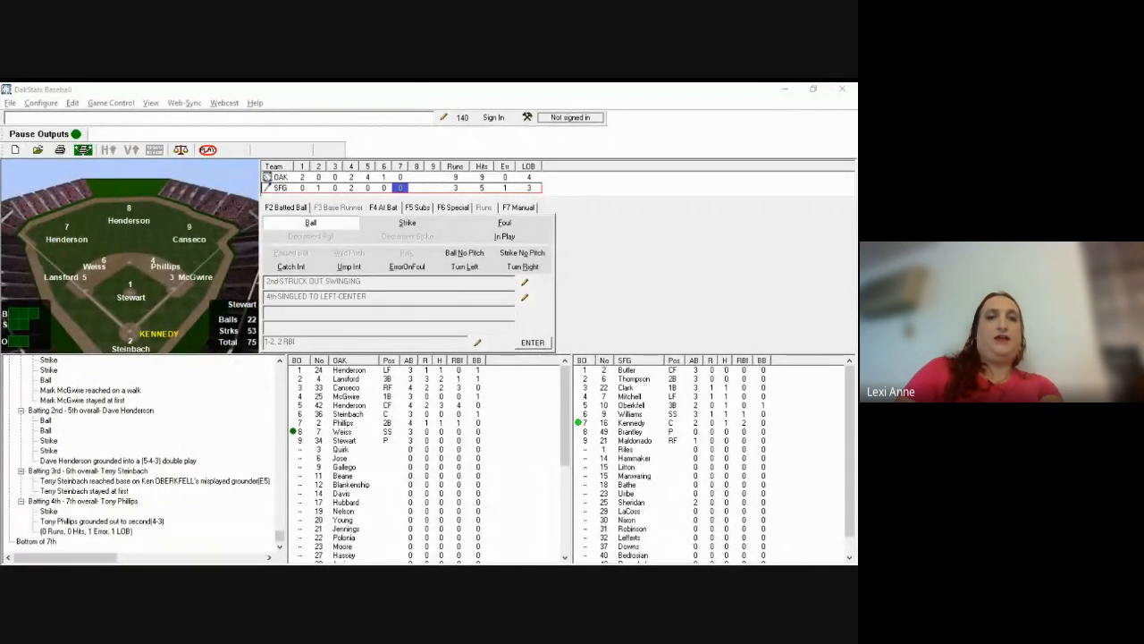
Step: Record Kennedy's foul pop out to Lansford, Hit To 2, Sequence 5
left_click(610, 223)
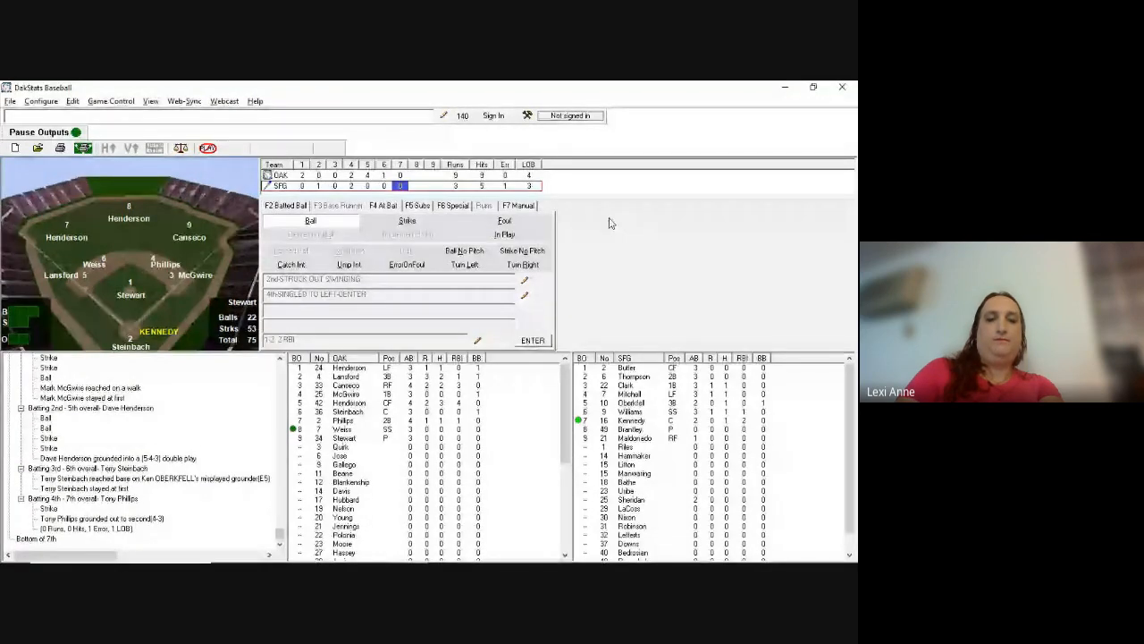
key("F2")
key("p")
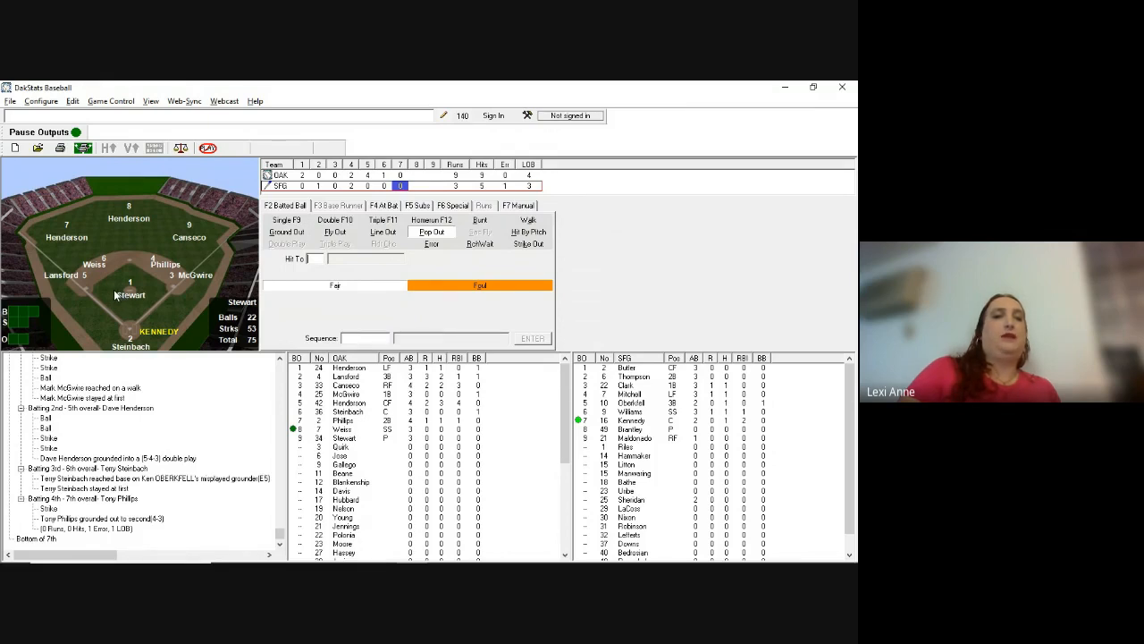
type("2")
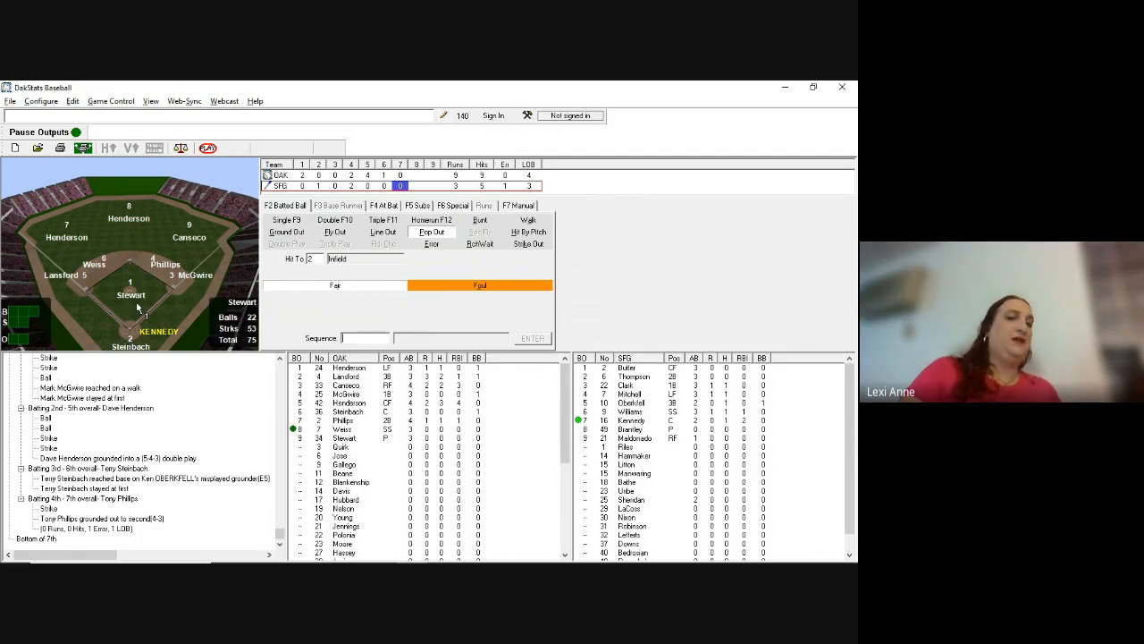
type("5")
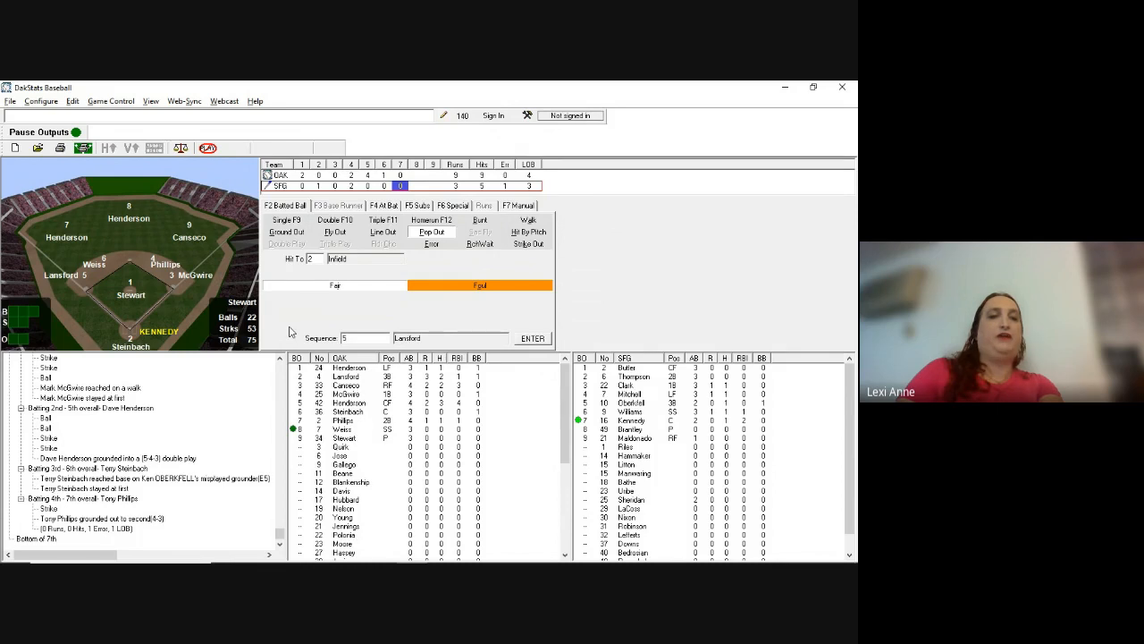
key("Return")
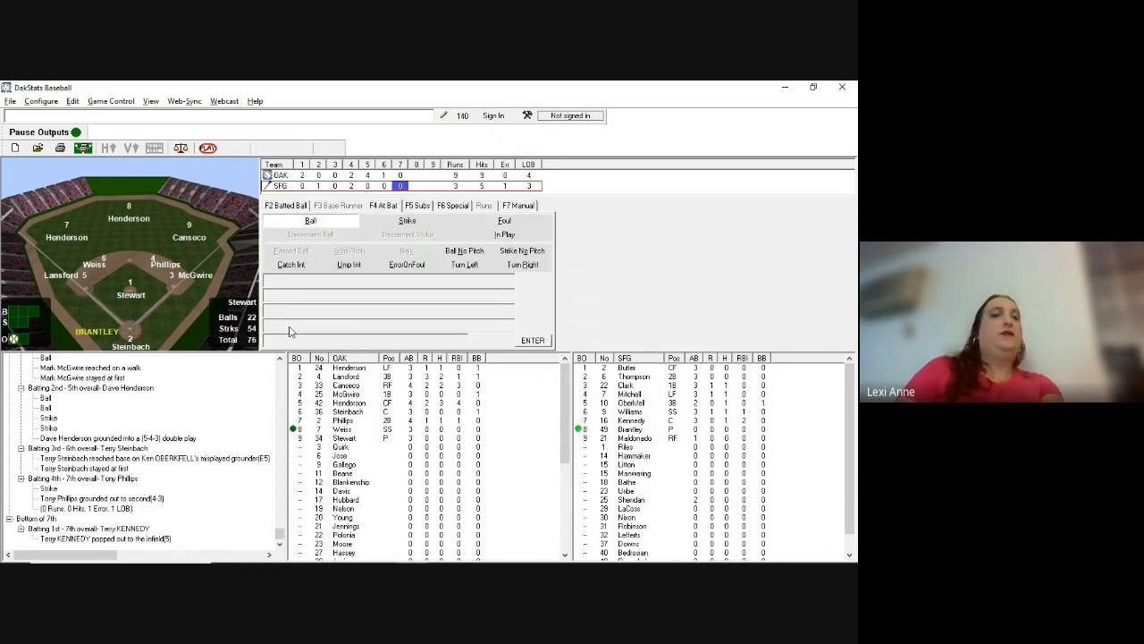
Step: Open the Giants' F5 Subs lineup for a substitution
key("alt+Tab")
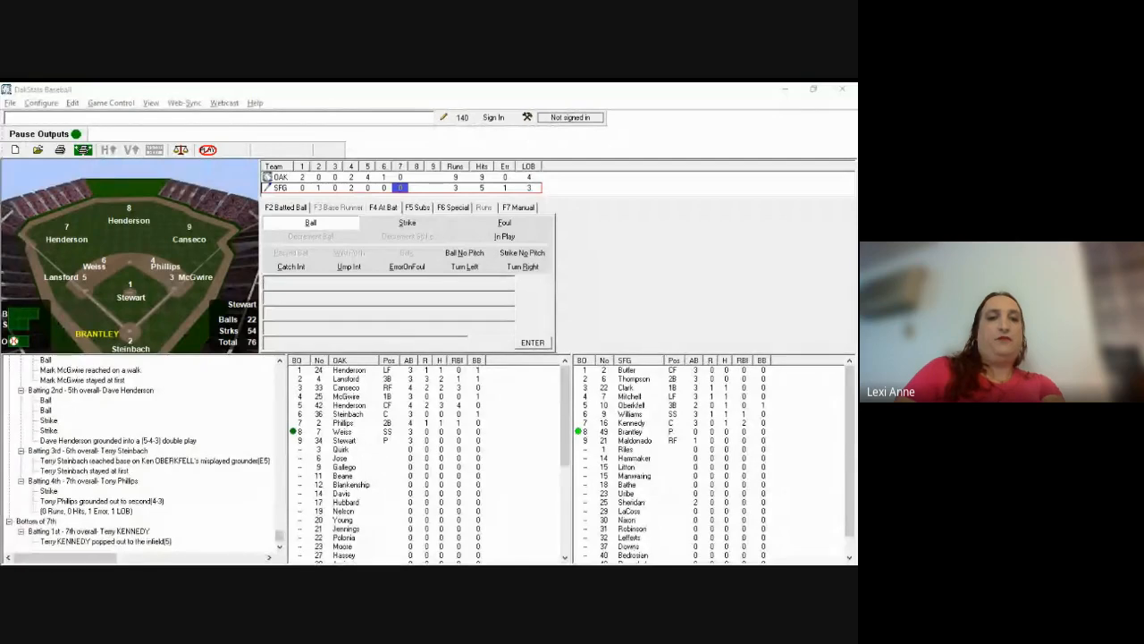
left_click(315, 249)
key("alt+Tab")
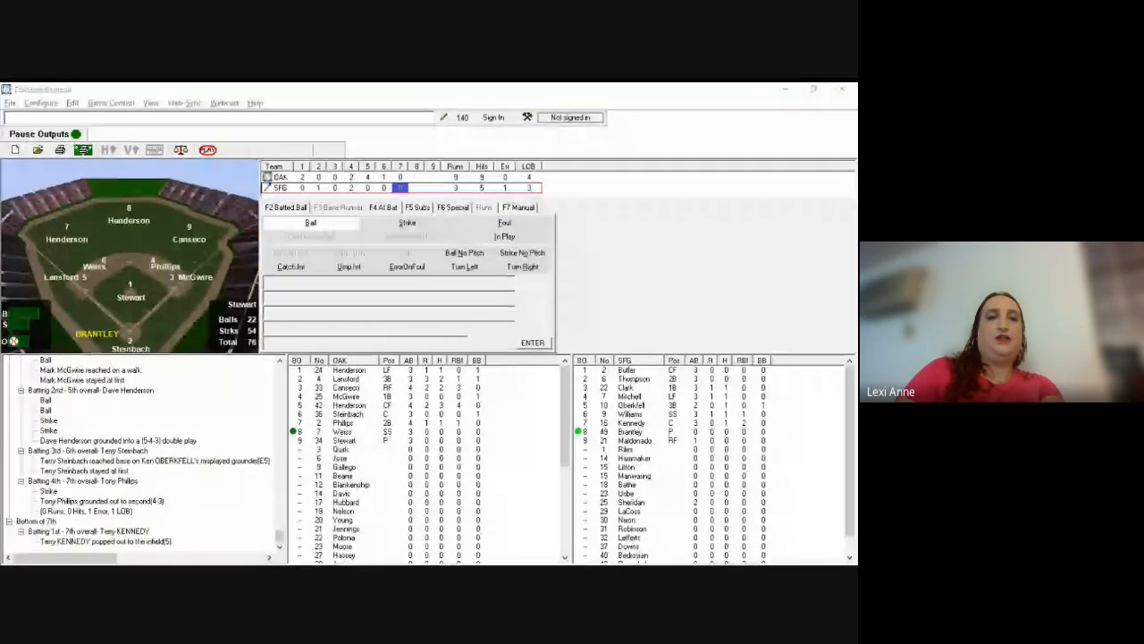
left_click(224, 262)
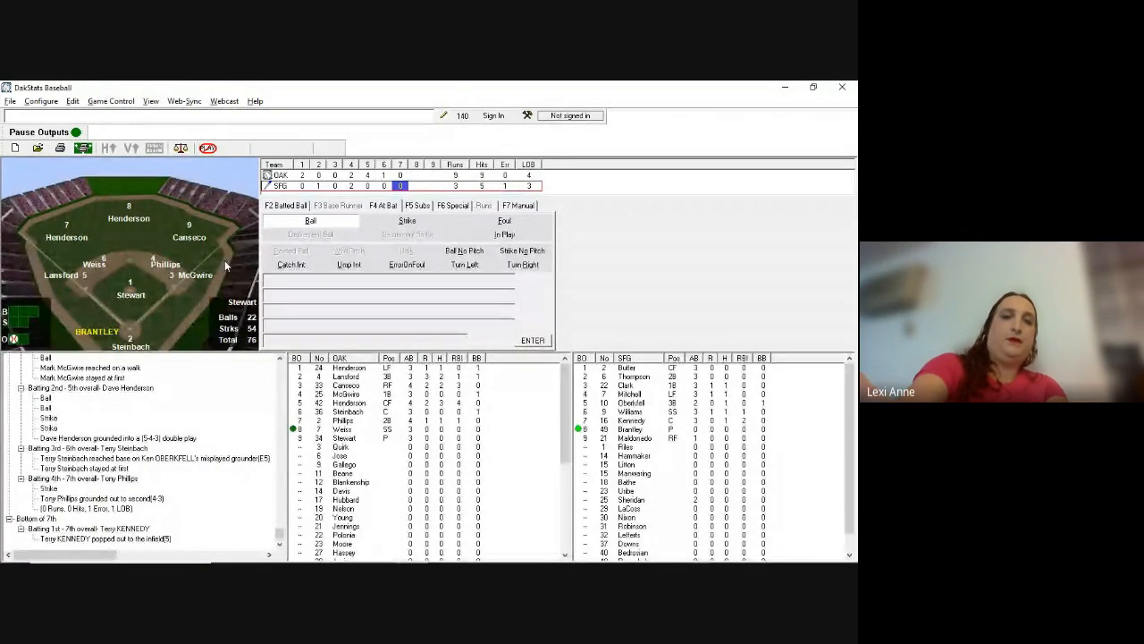
key("F5")
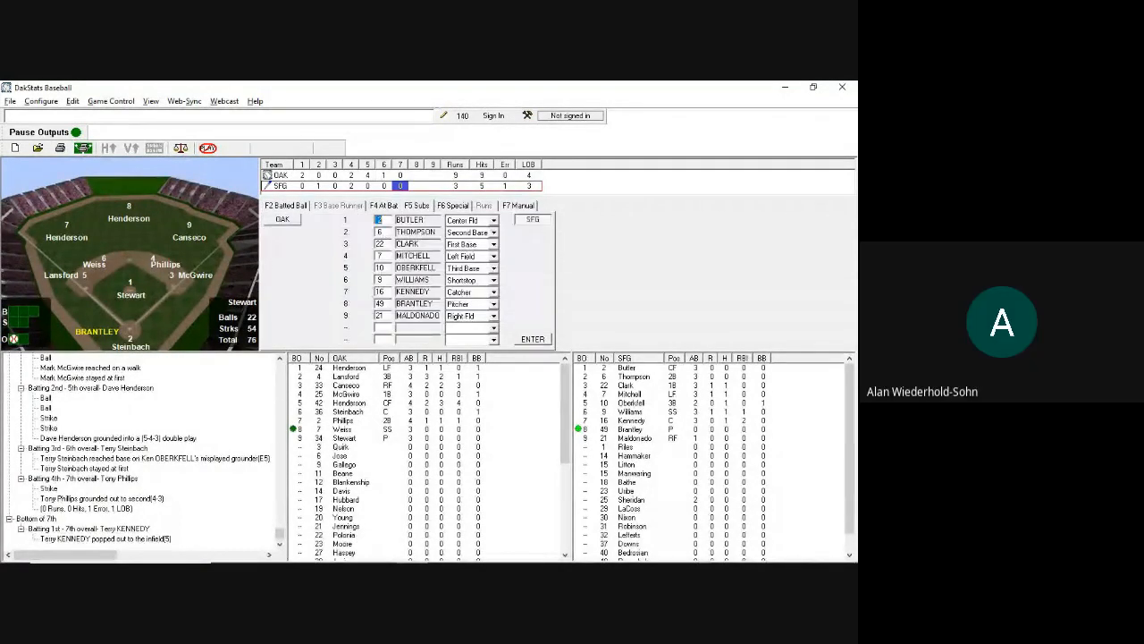
Step: Put Riles (No. 1) in the eighth spot to pinch-hit for Brantley
key("Down")
key("Down")
key("Down")
key("Down")
key("Down")
key("Down")
key("Down")
type("1")
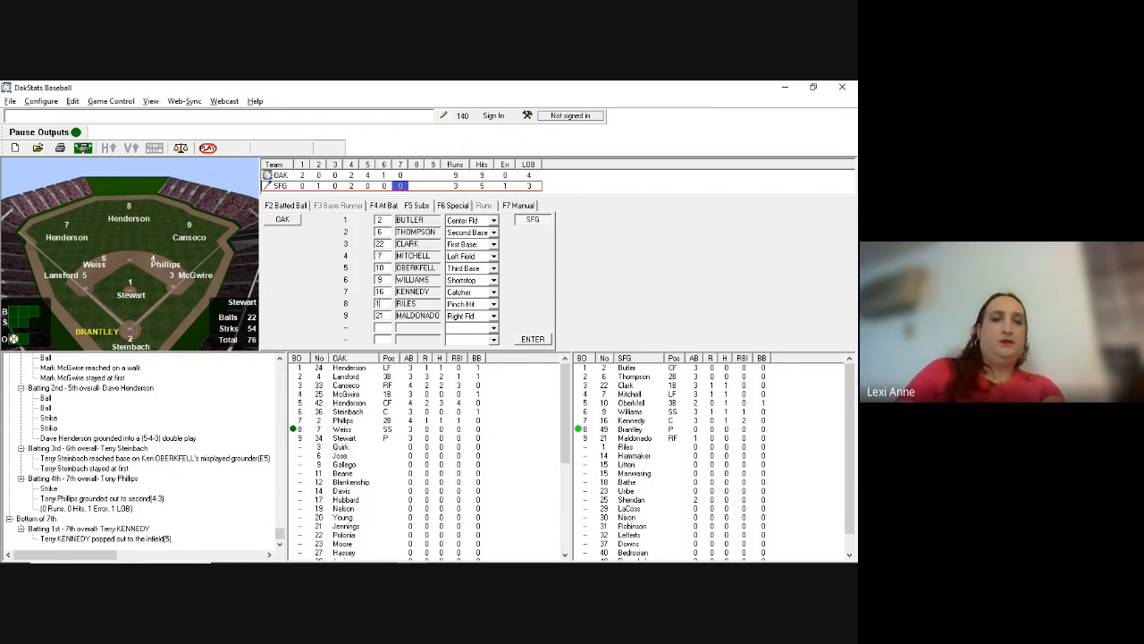
key("Return")
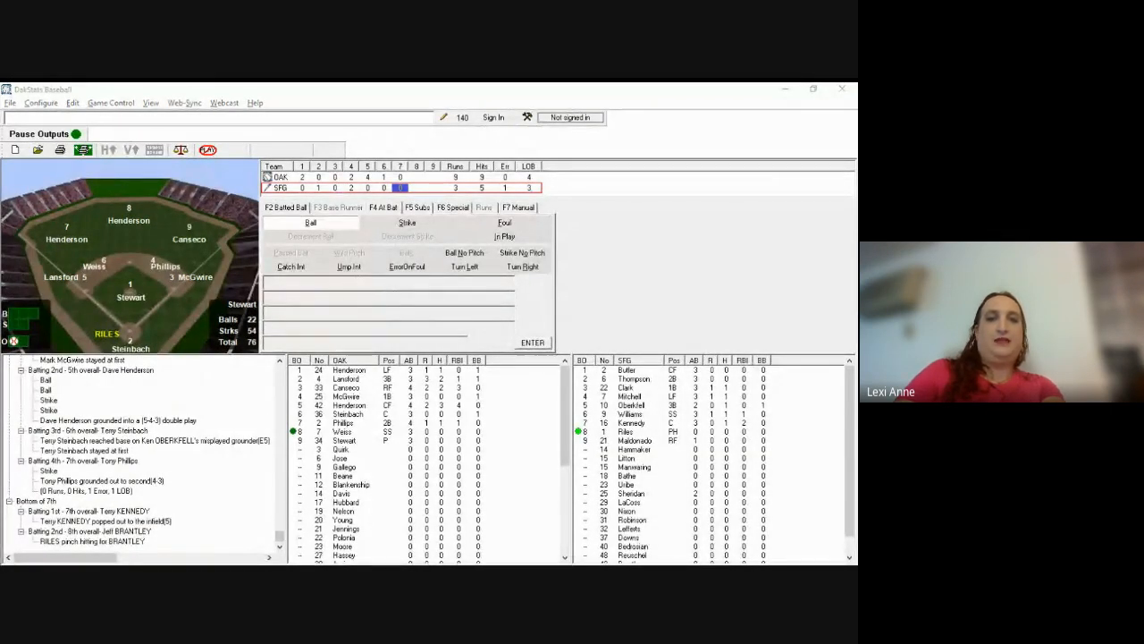
Step: Log Riles' ball, strike and fly out to deep right-center (89), caught by 8
left_click(391, 248)
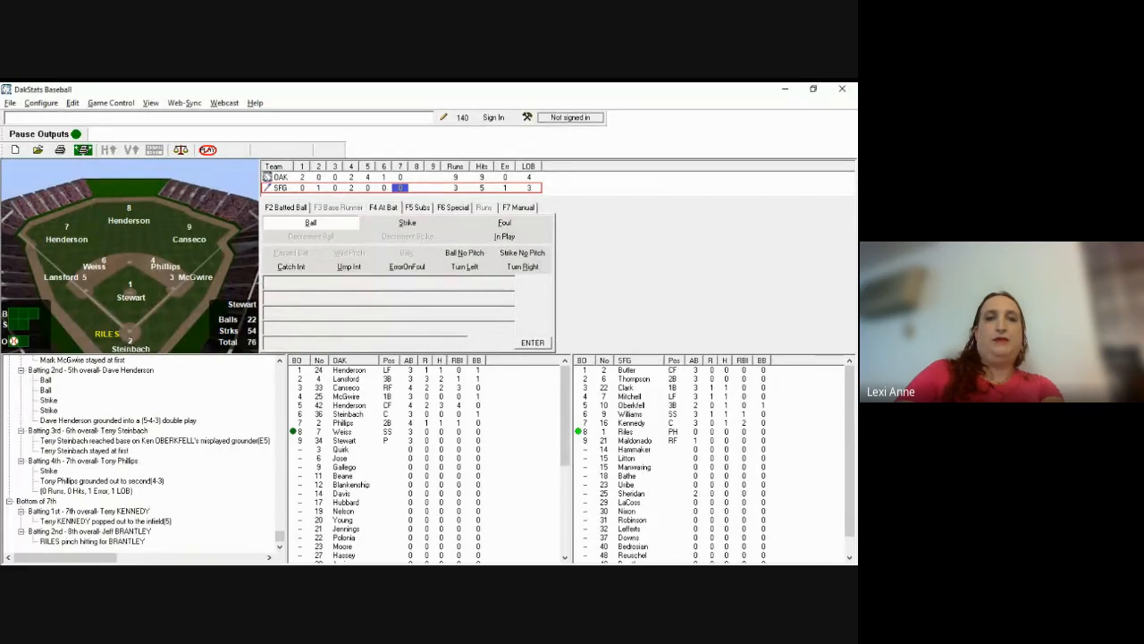
key("b")
key("s")
key("F2")
type("f")
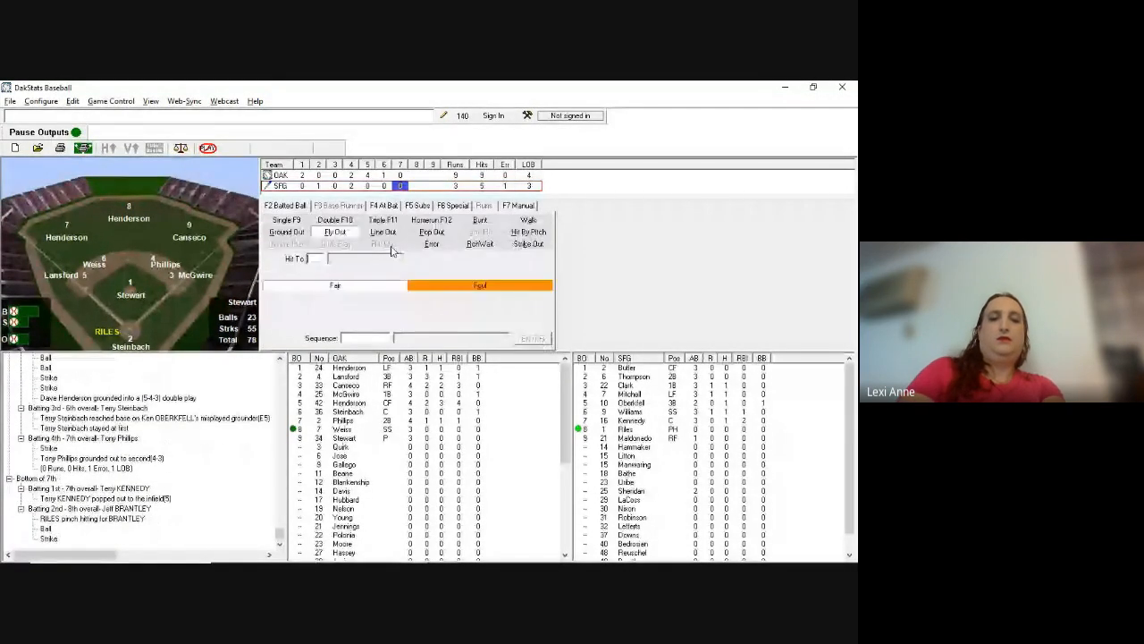
type("89D")
key("Return")
type("89")
key("Return")
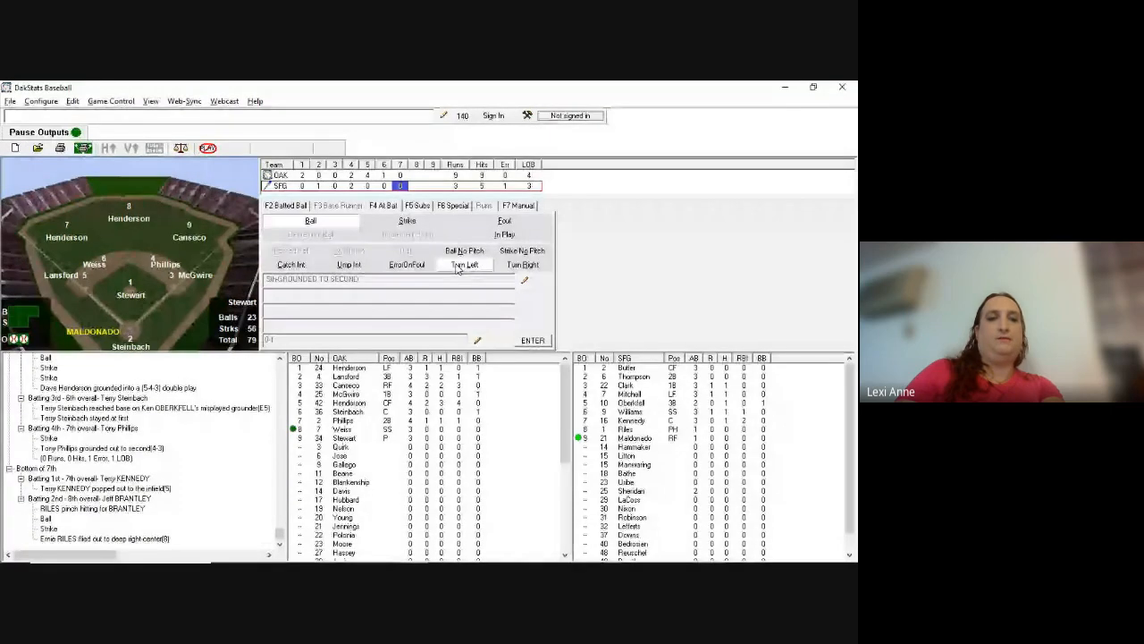
Step: Record Maldonado's swinging strikeout after a ball, strike and foul, with no runs
key("b")
key("b")
key("b")
key("s")
key("s")
key("s")
key("s")
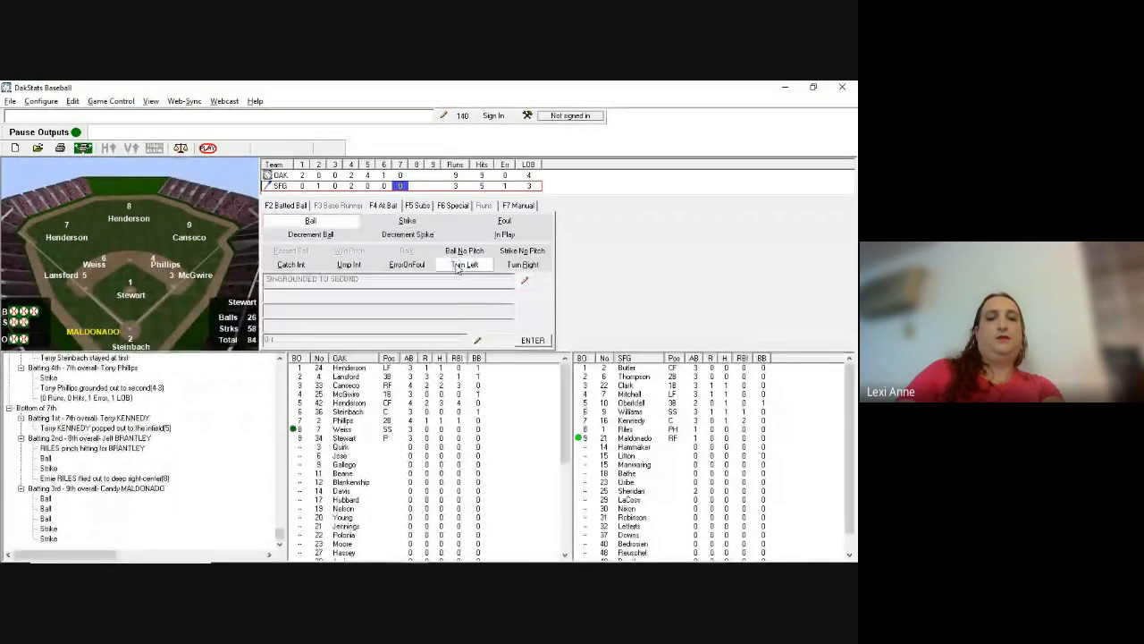
key("f")
key("s")
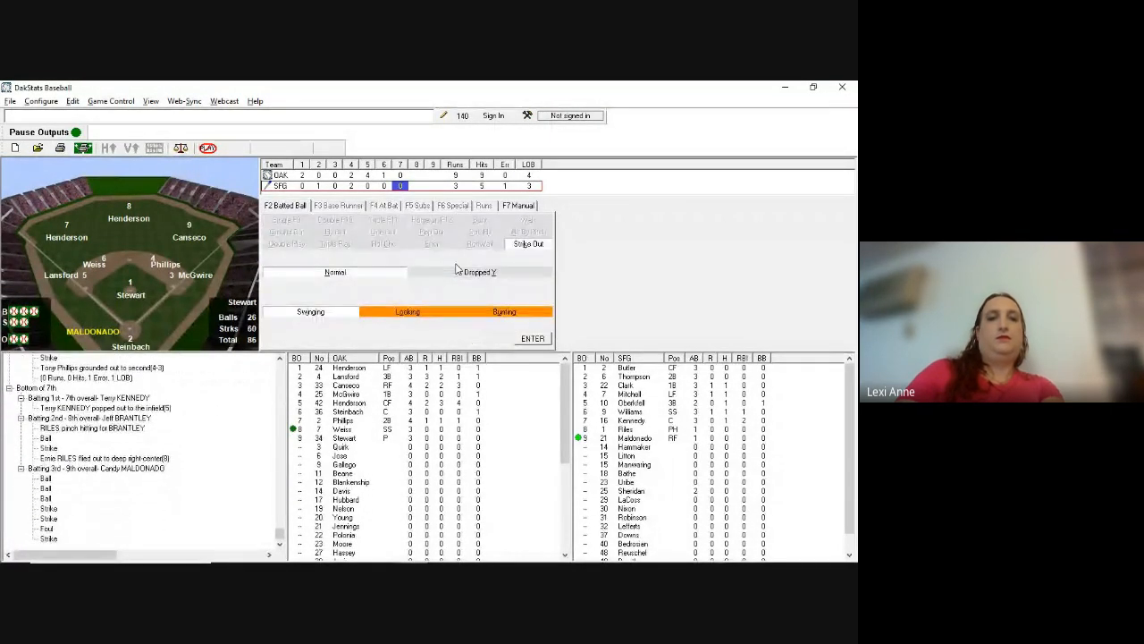
key("s")
key("Return")
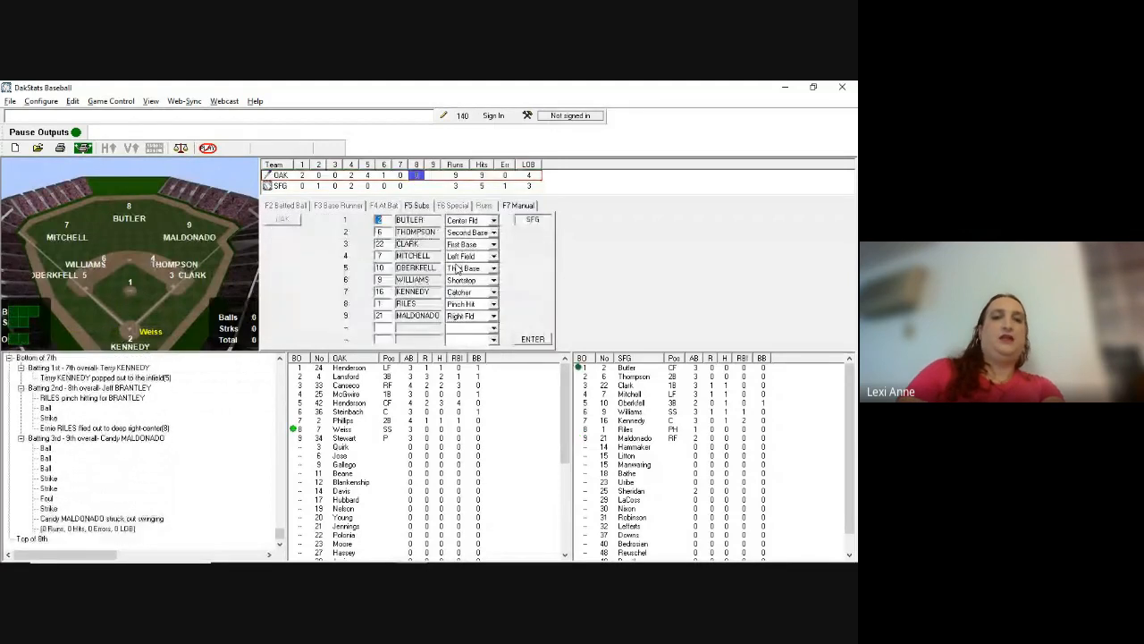
Step: Replace Riles with Hammaker (No. 14) in the eighth spot, playing pitcher
key("alt+Tab")
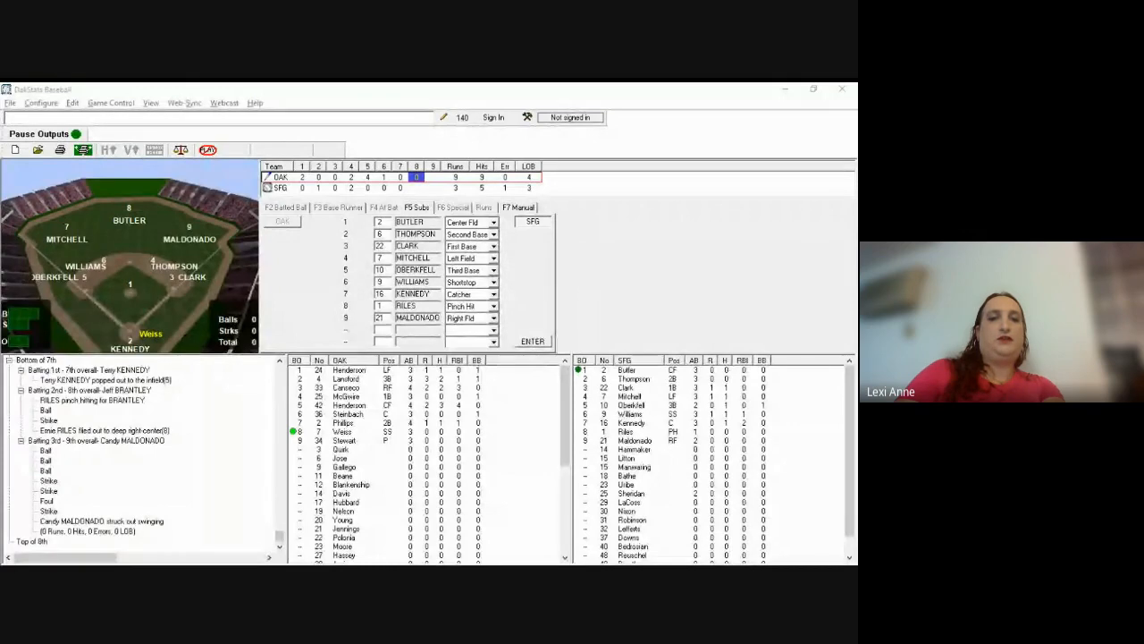
key("alt+Tab")
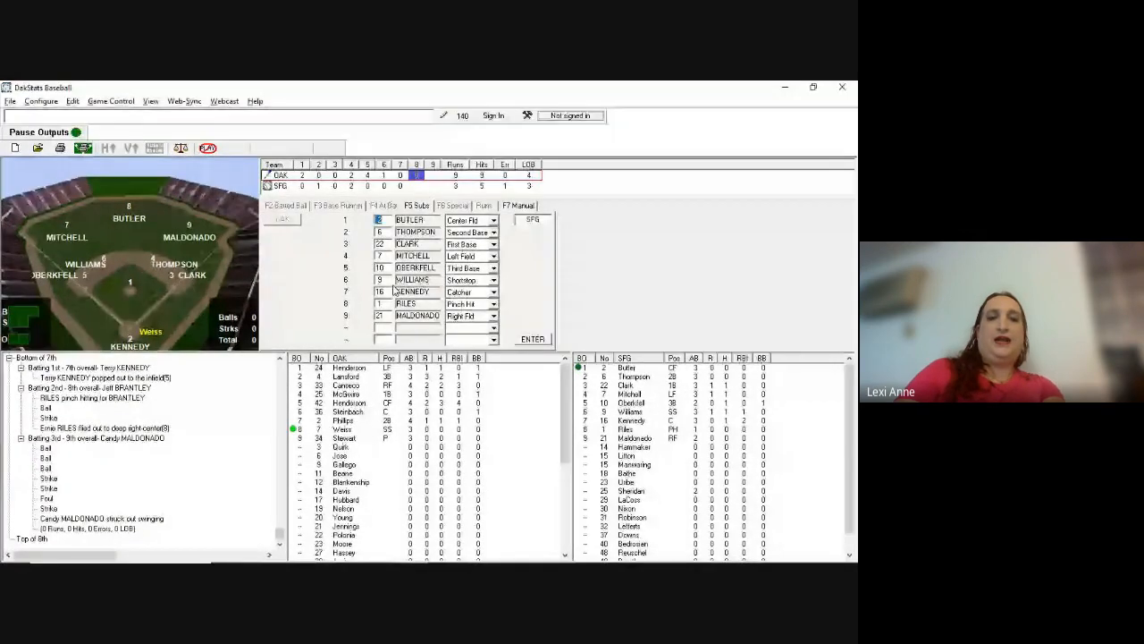
key("Tab")
key("Tab")
key("Tab")
key("Tab")
key("Tab")
key("Tab")
key("Tab")
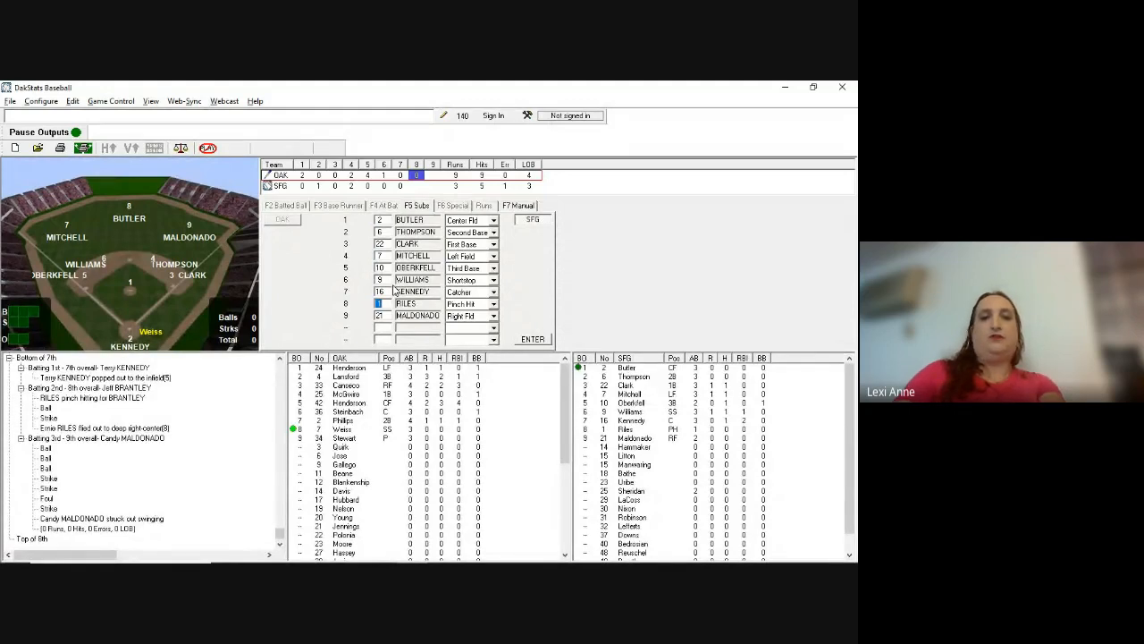
type("14")
key("Tab")
key("Tab")
key("Tab")
key("Tab")
key("Tab")
key("Tab")
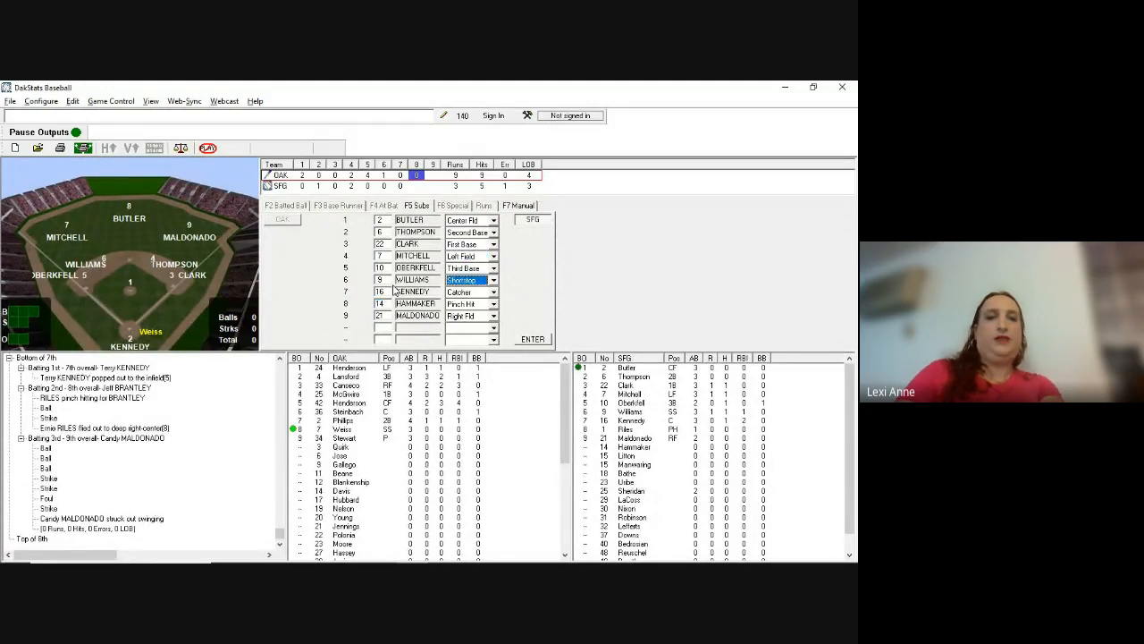
key("Tab")
key("Tab")
key("p")
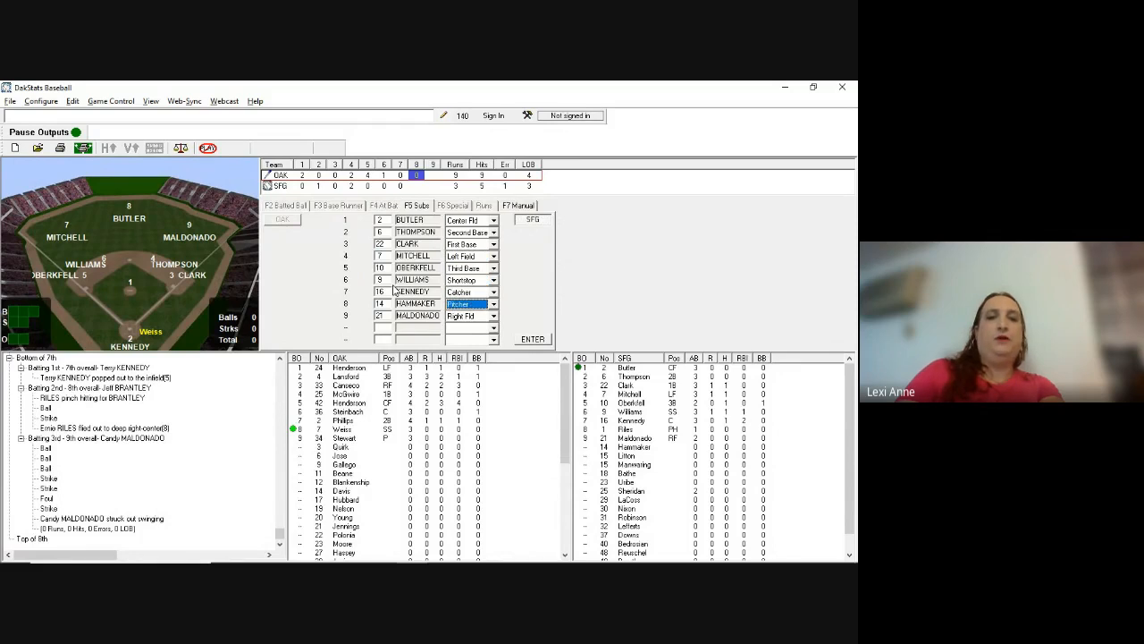
key("Return")
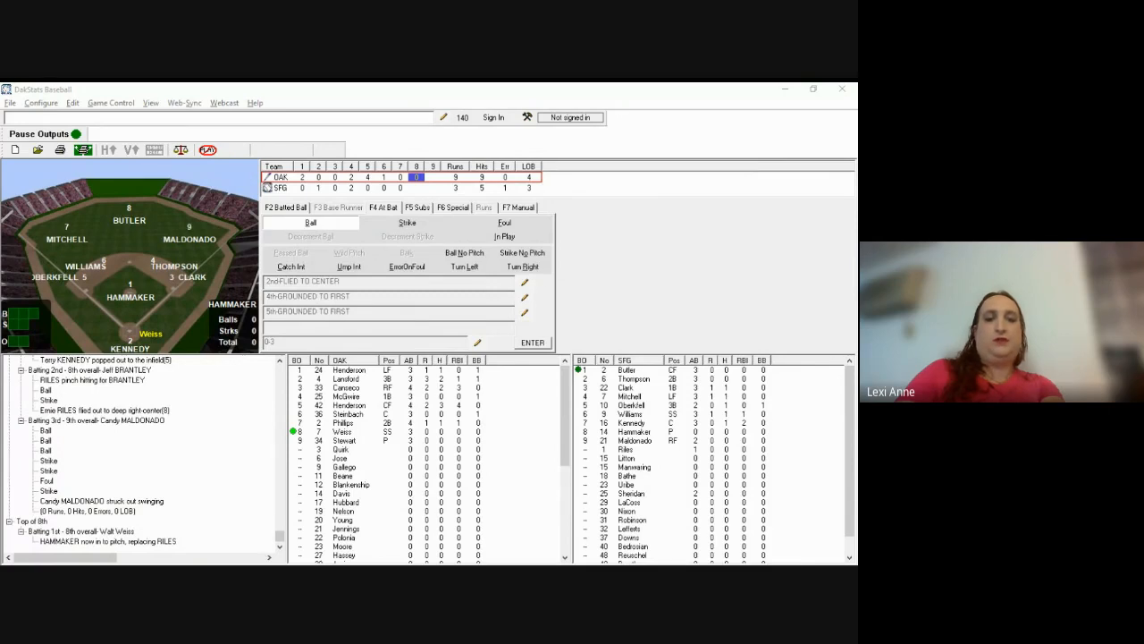
Step: Log a strike and Weiss's single to third (hit to 5) off Hammaker, then open Subs
left_click(545, 289)
key("i")
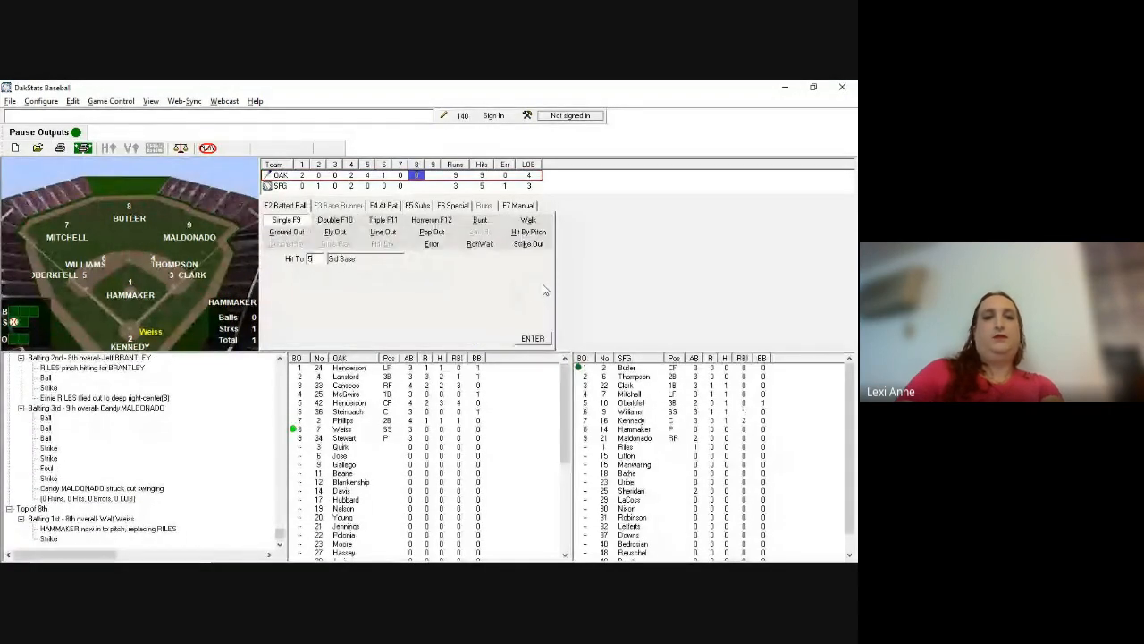
key("Return")
key("Return")
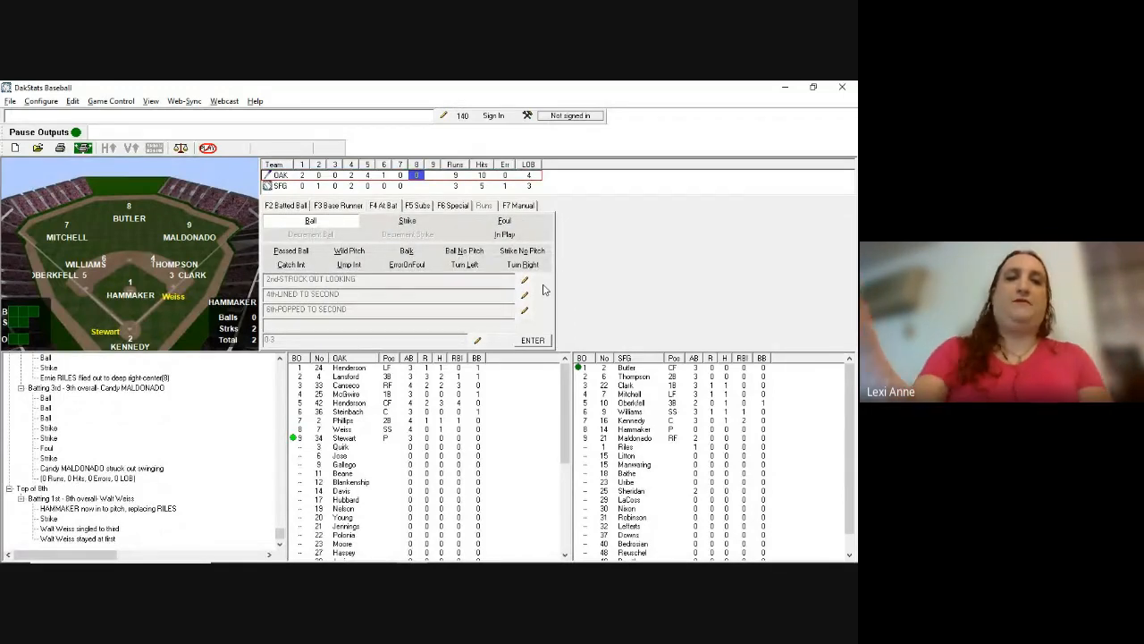
key("F5")
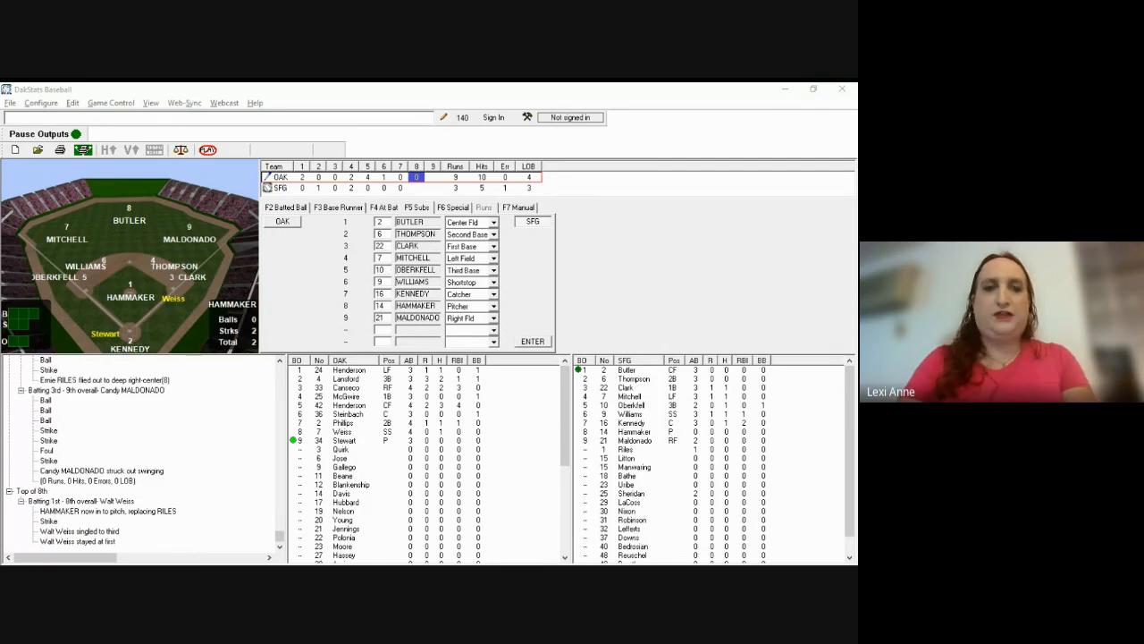
Step: In the Athletics lineup, enter 12 so Blankenship pinch-hits for Stewart
left_click(412, 290)
key("F5")
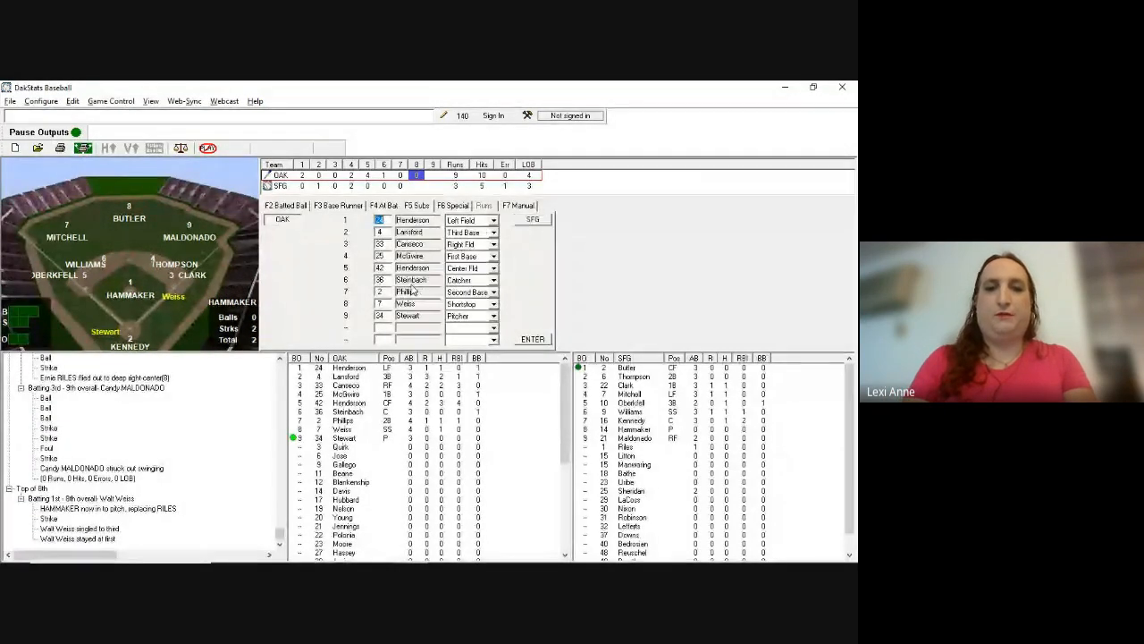
key("Down")
key("Down")
key("Down")
key("Down")
key("Down")
key("Down")
key("Down")
key("Down")
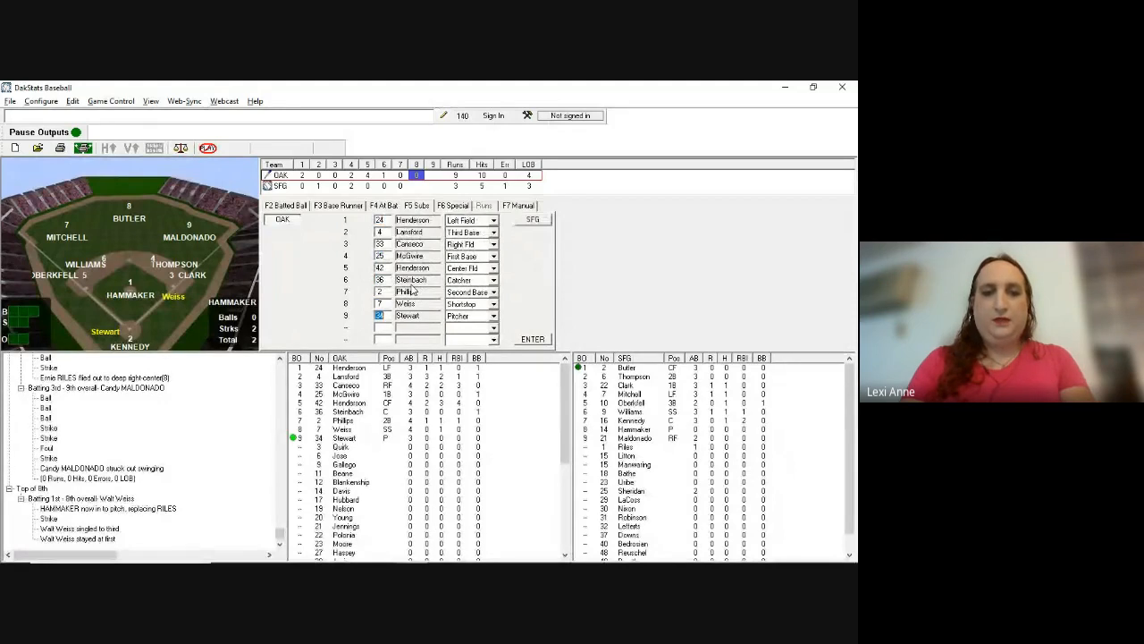
type("12")
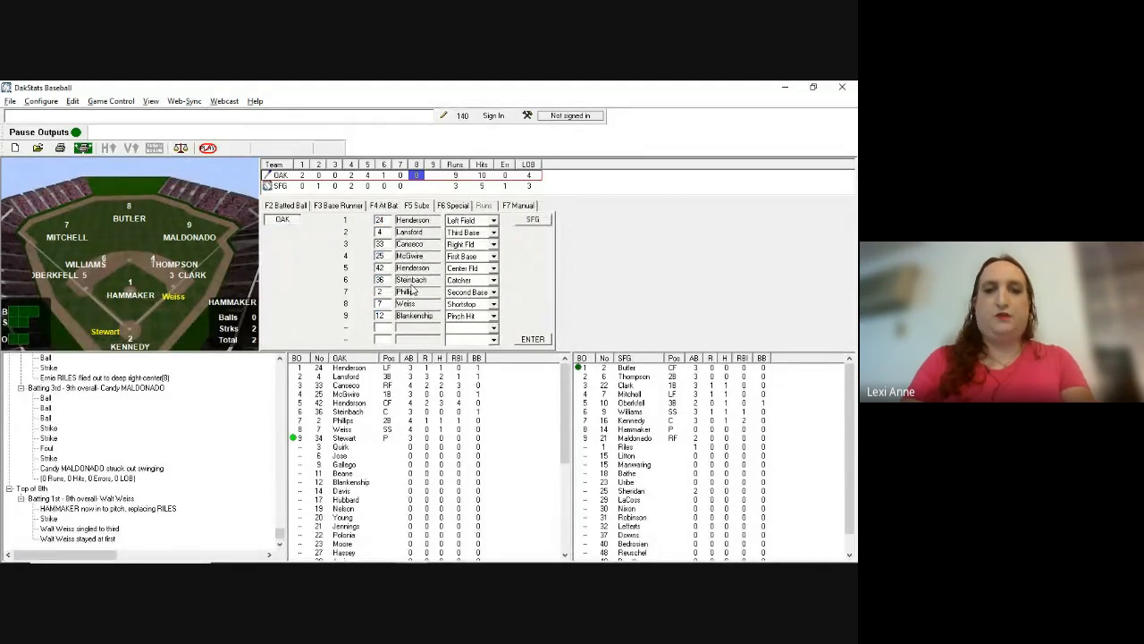
key("Return")
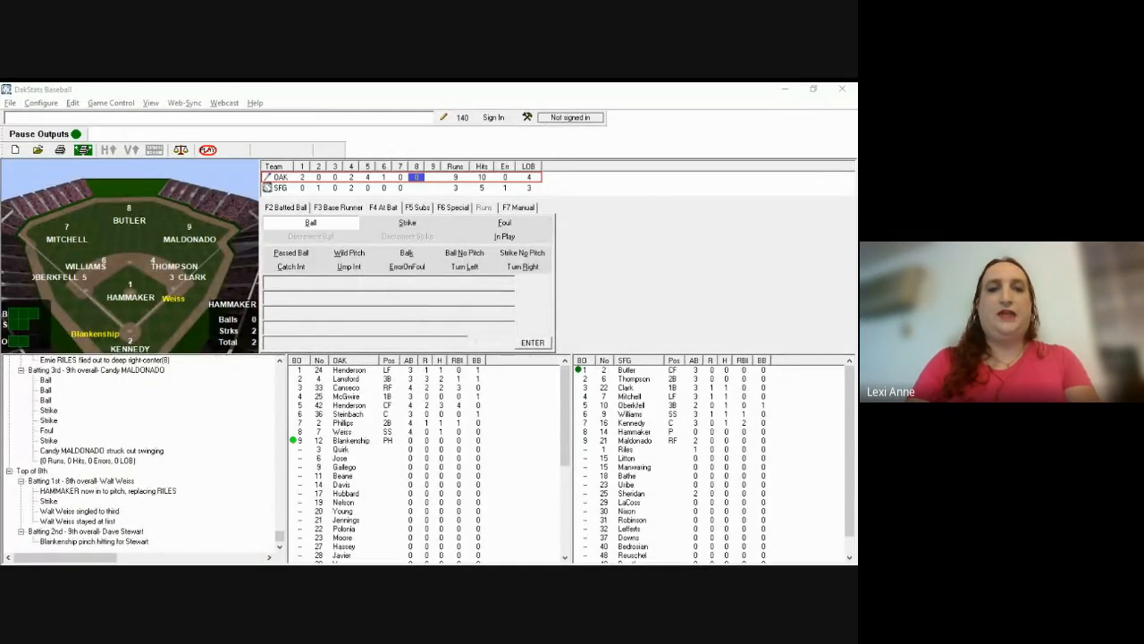
Step: Log a ball, two strikes and Blankenship's single up the middle
left_click(516, 323)
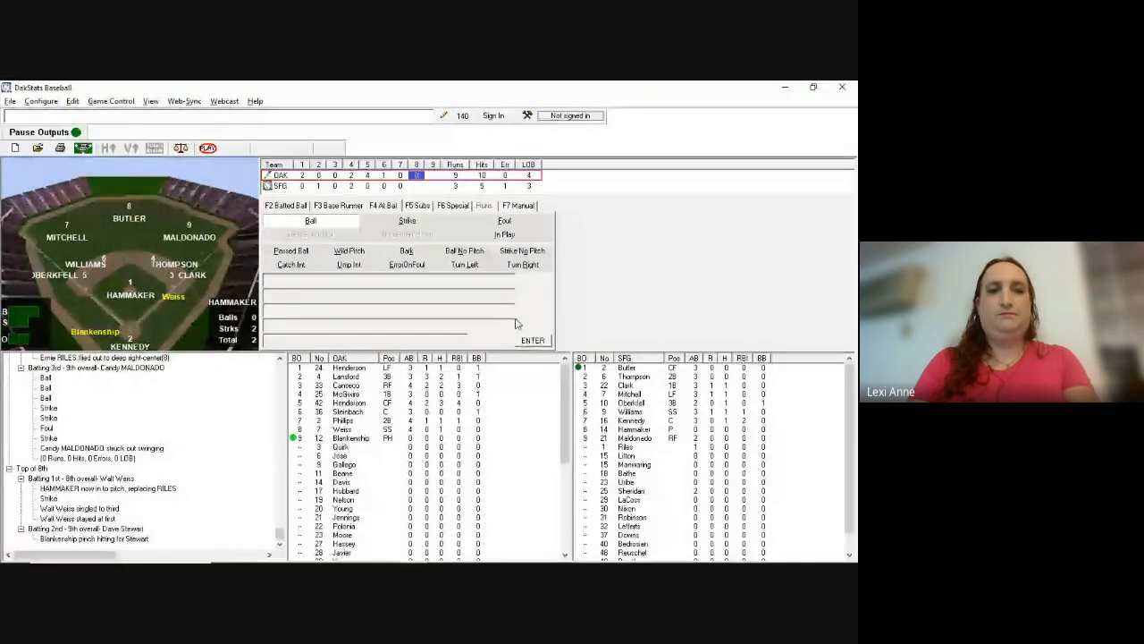
key("b")
key("s")
key("l")
key("s")
key("l")
key("F2")
type("m")
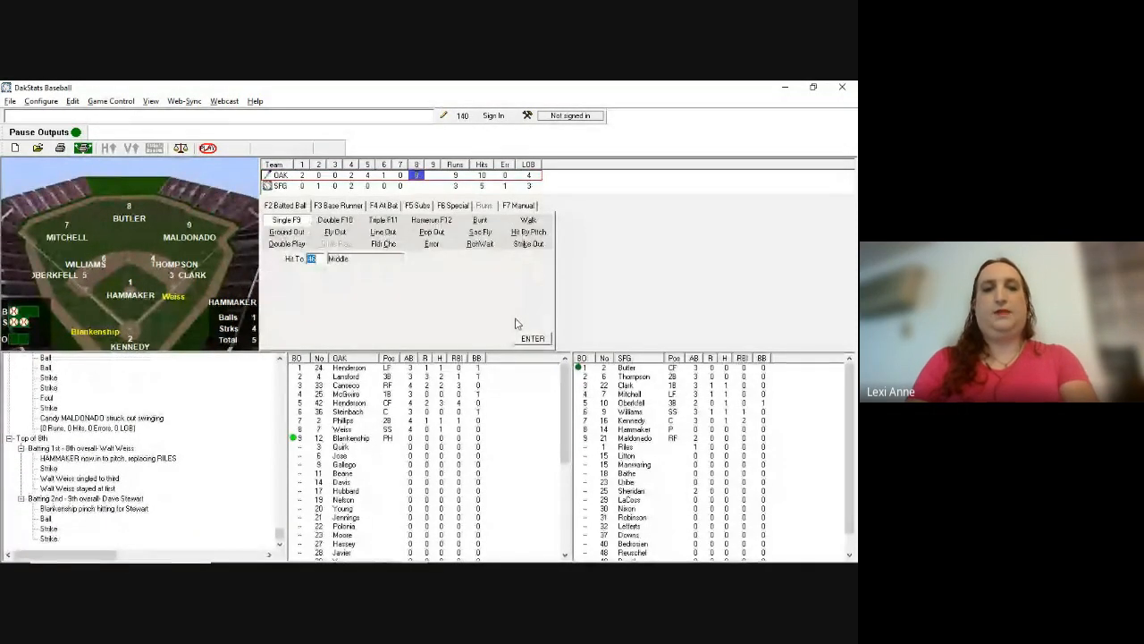
key("Return")
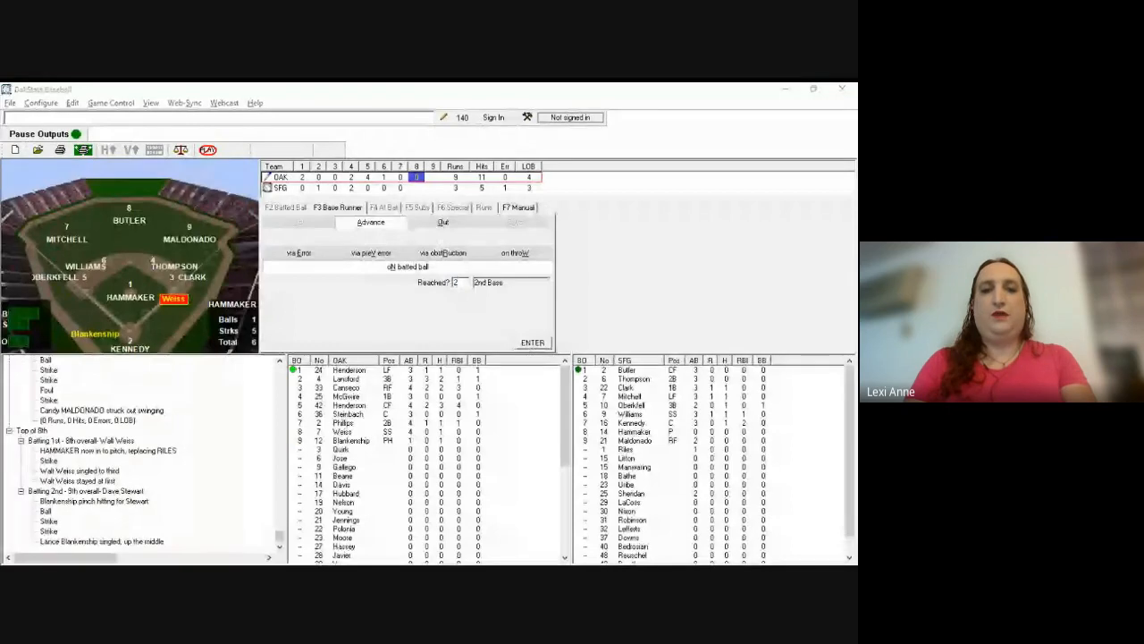
Step: Advance Weiss to second, hold Blankenship at first, and enter 79 as Henderson's hit location
left_click(516, 323)
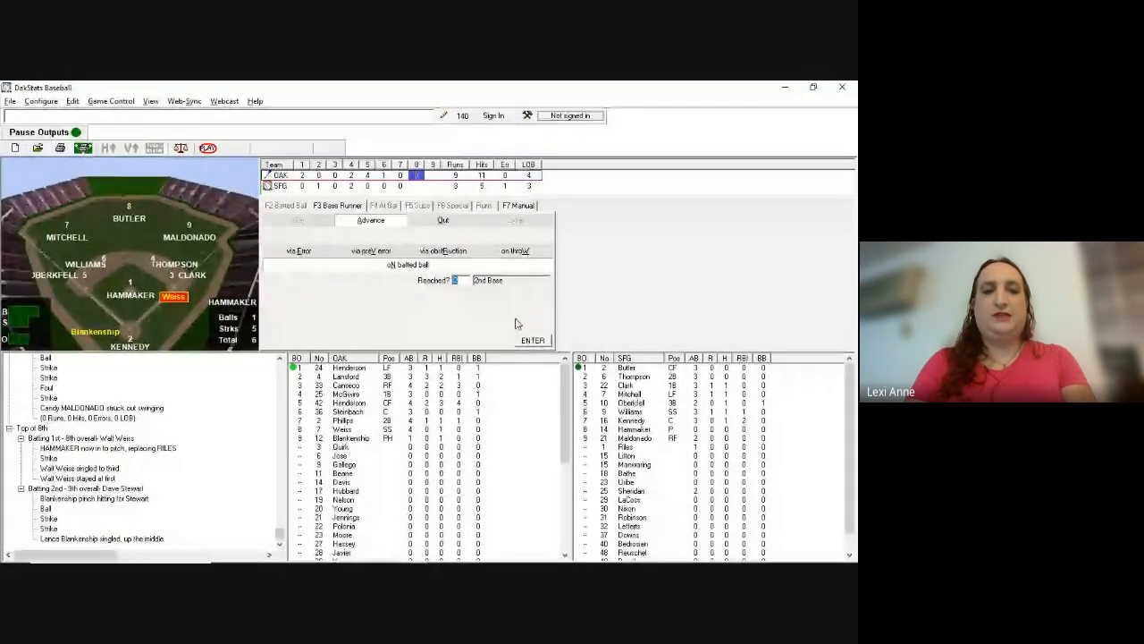
key("Return")
key("Return")
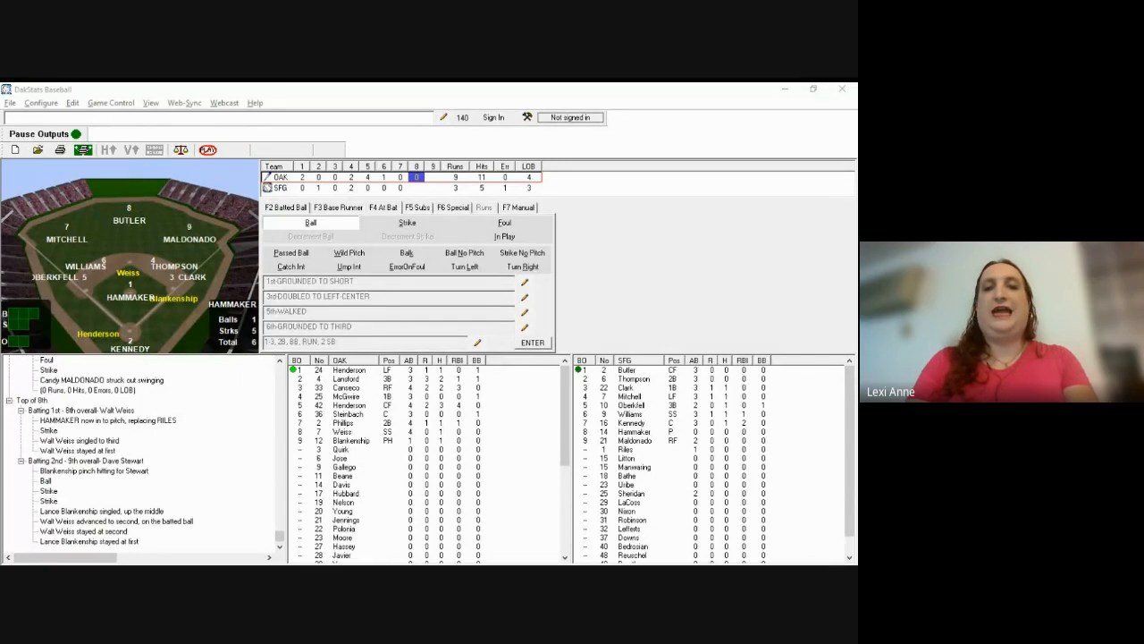
left_click(515, 330)
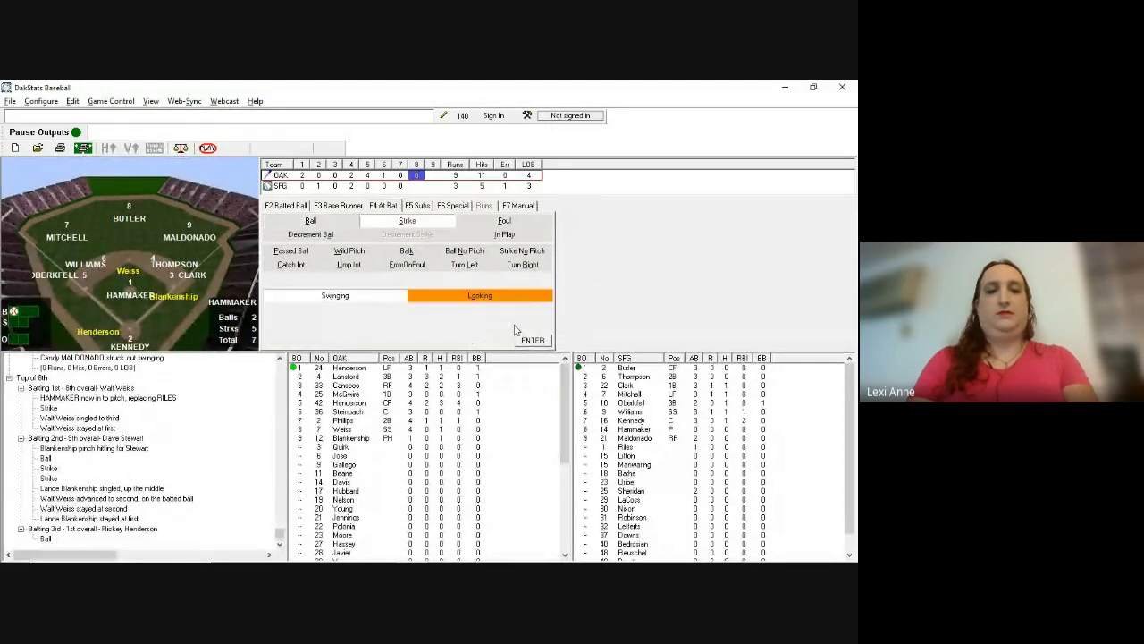
type("79")
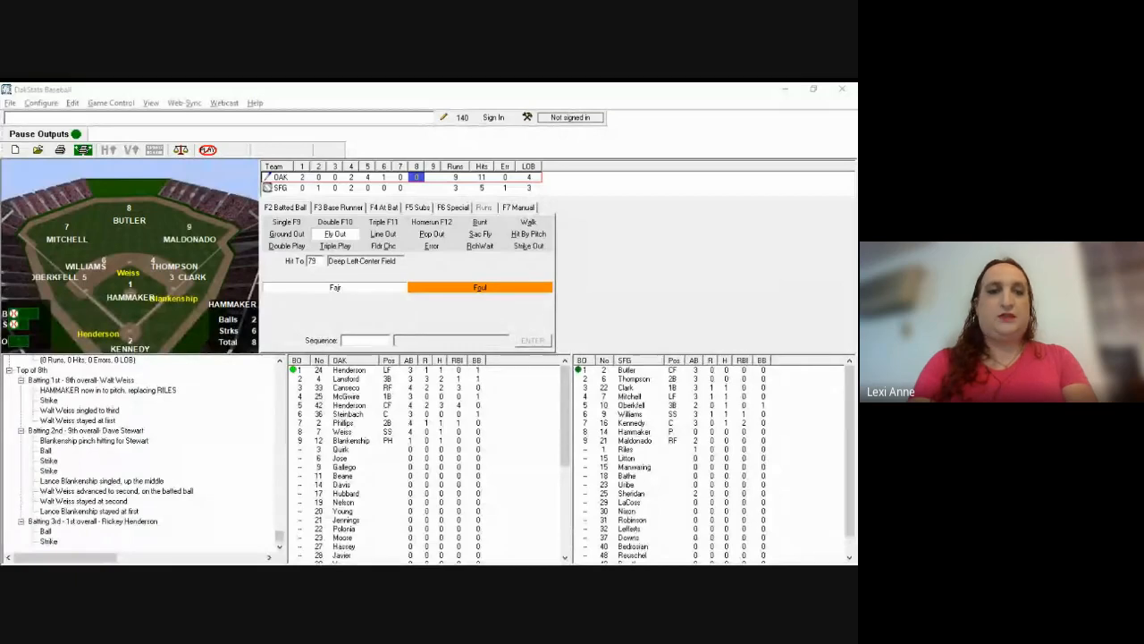
Step: Log Henderson's fly out to 79 with sequence 8, Weiss to third, Blankenship holding first
type("8")
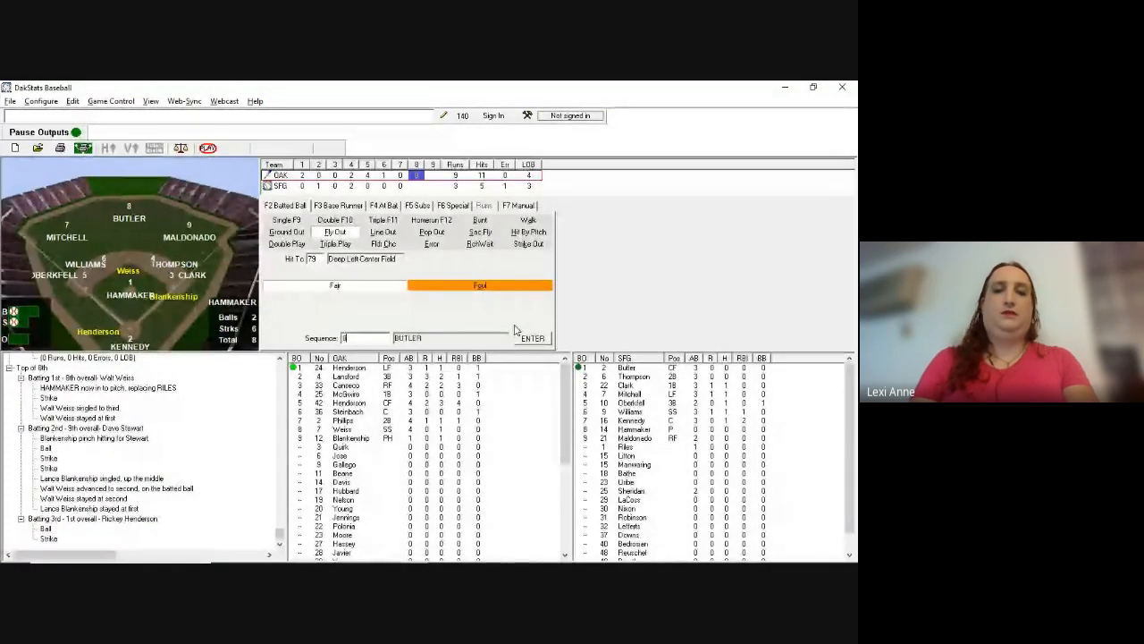
key("Return")
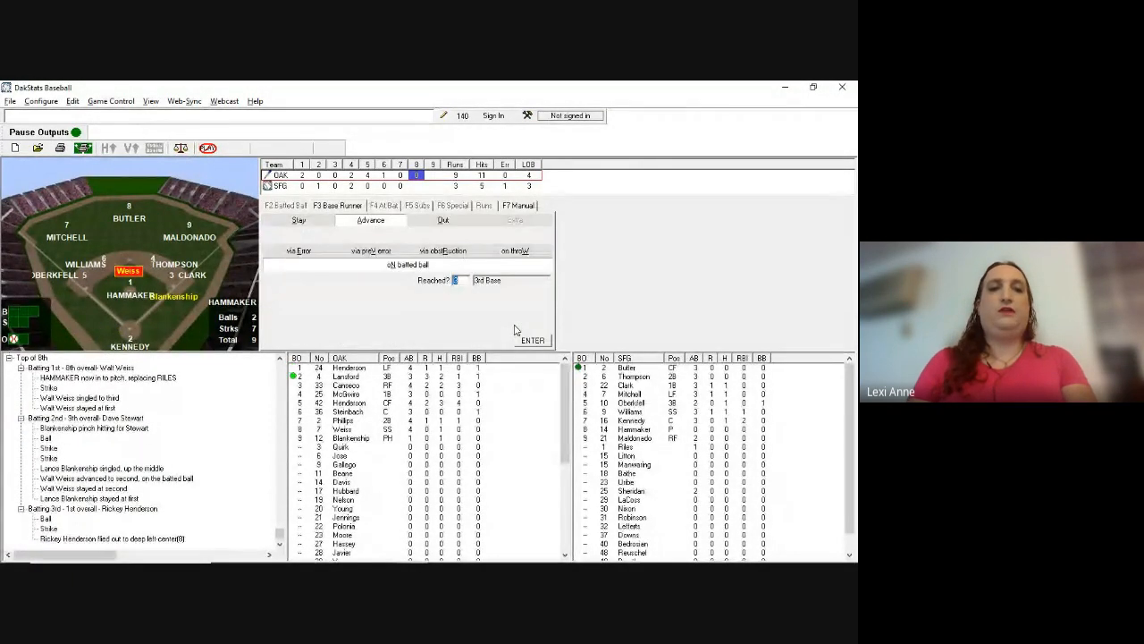
key("Return")
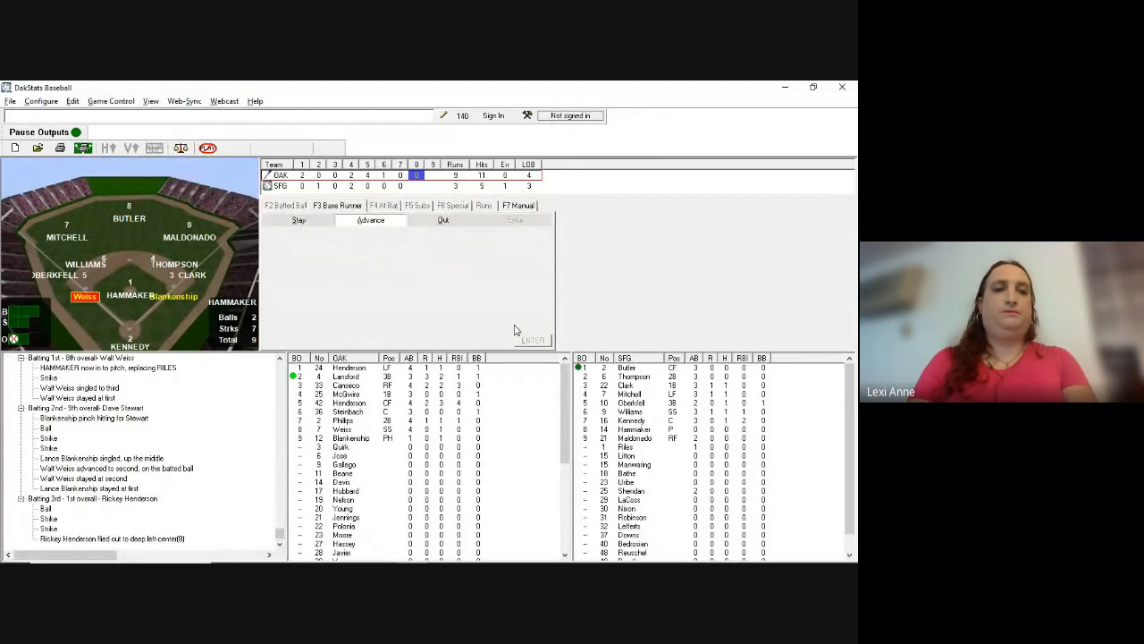
key("Return")
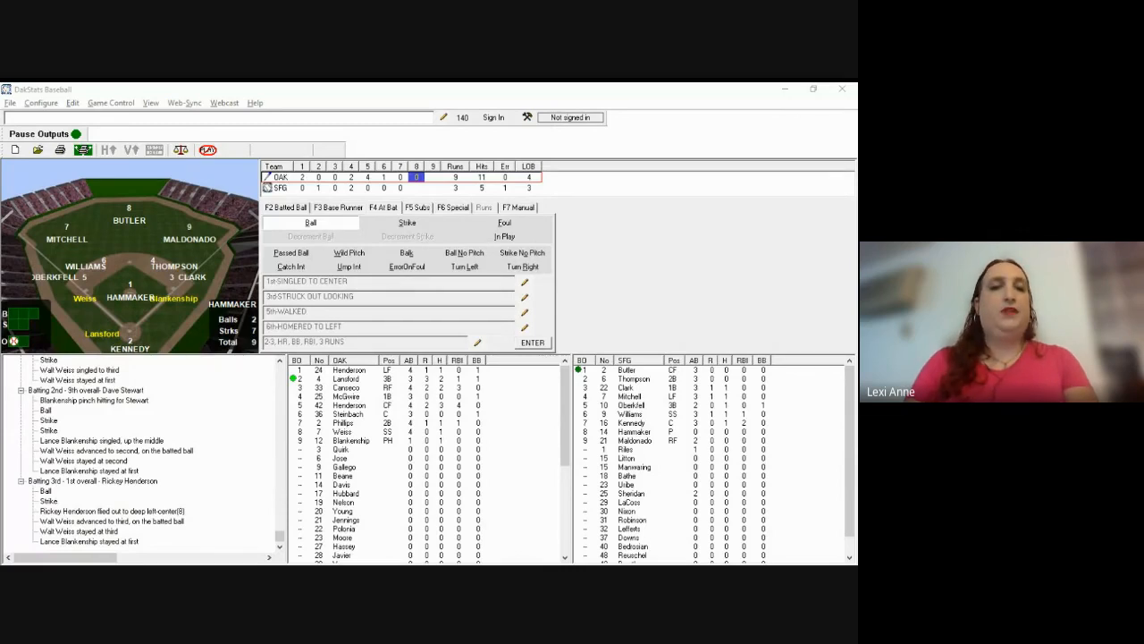
Step: Log Lansford's single through short, sending Weiss home and Blankenship to second
left_click(674, 316)
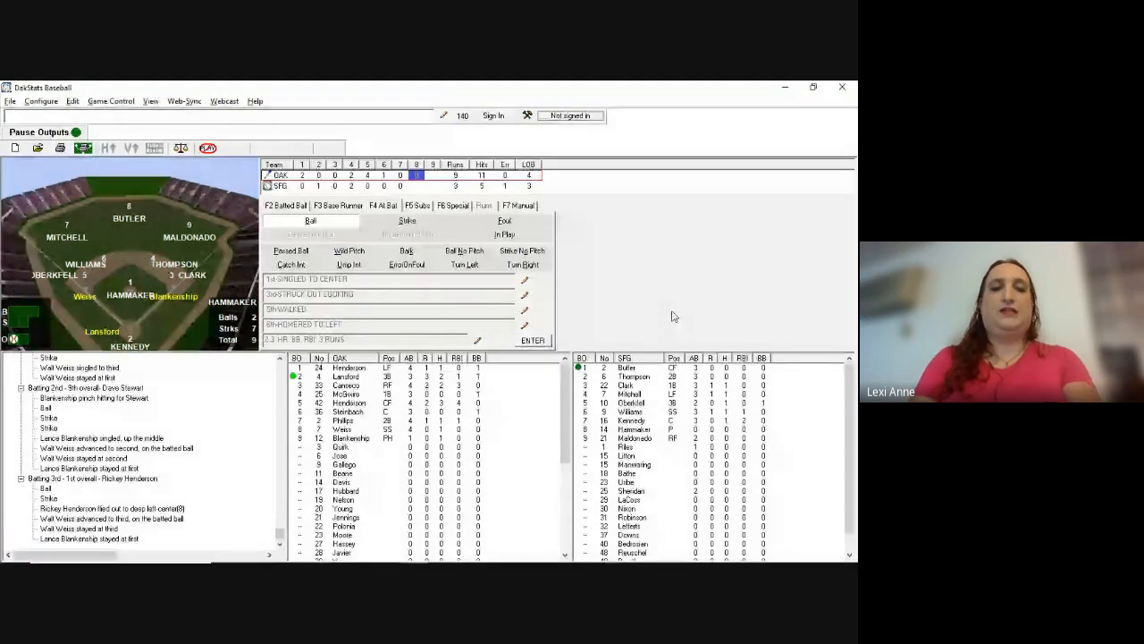
key("F2")
key("Return")
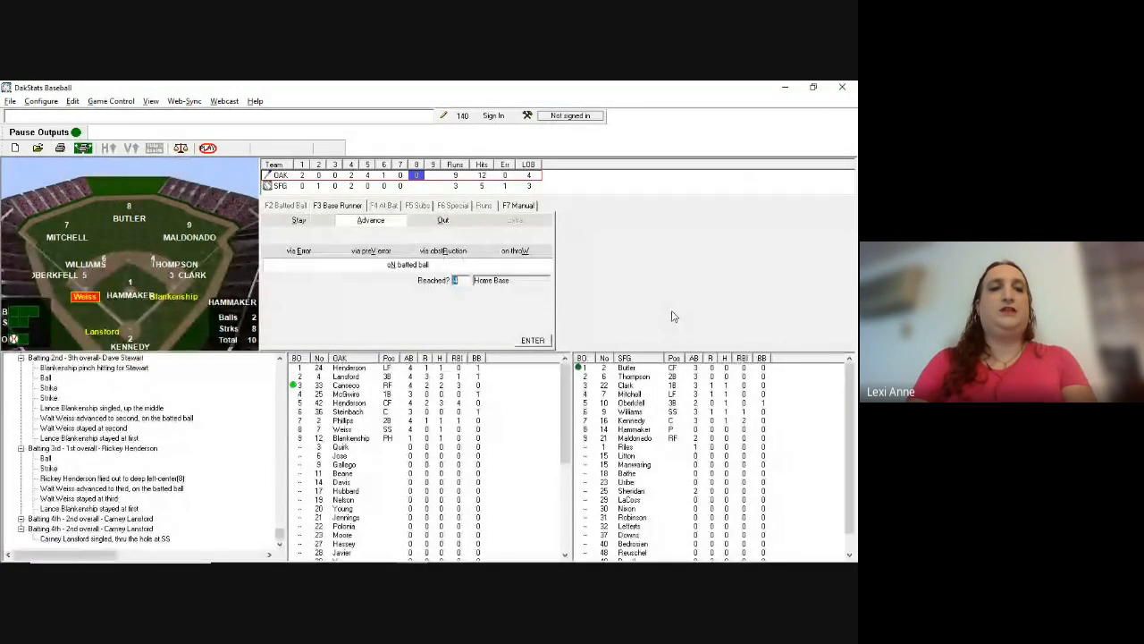
key("Return")
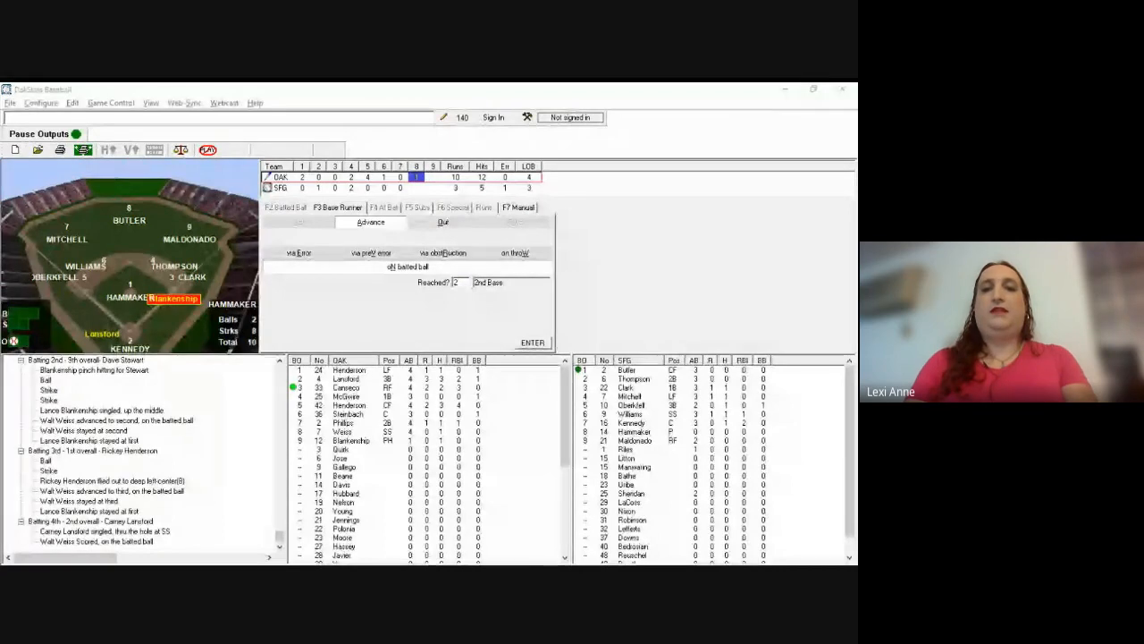
left_click(673, 317)
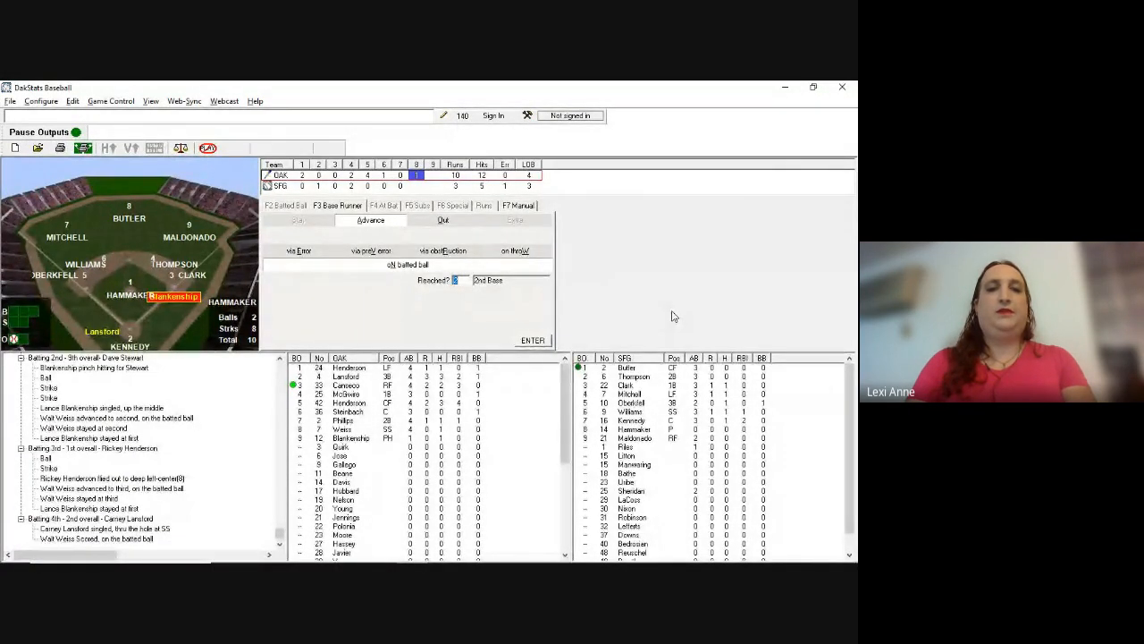
key("Return")
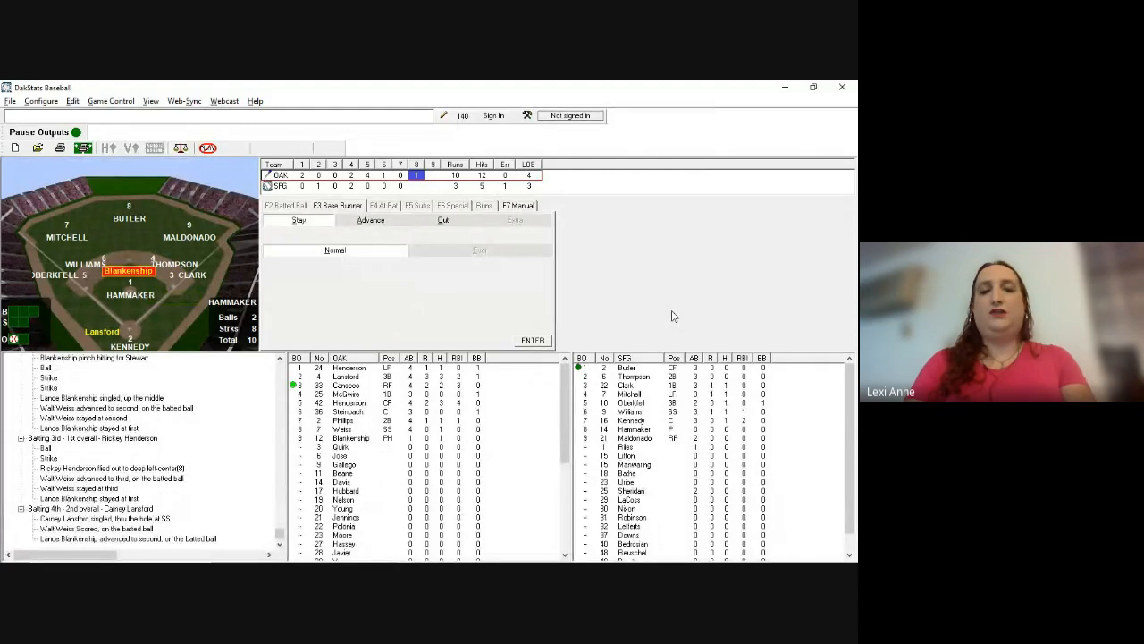
Step: Score Blankenship on E7 (by 7, reached 4, misplayed grounder); Lansford reaches second on that error
key("a")
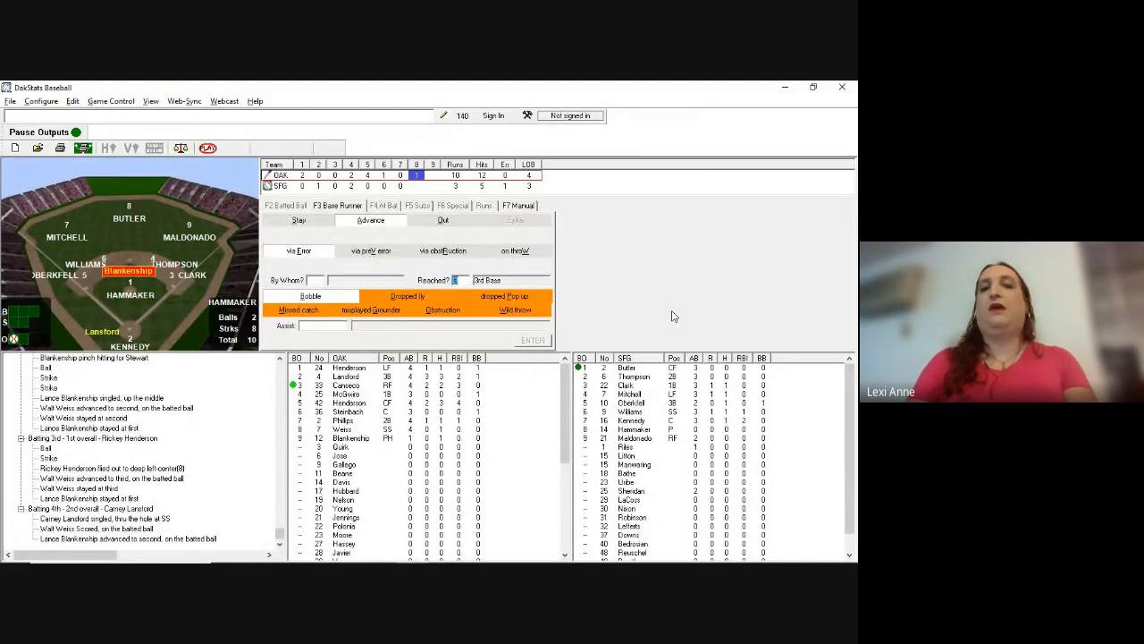
type("3")
type("7")
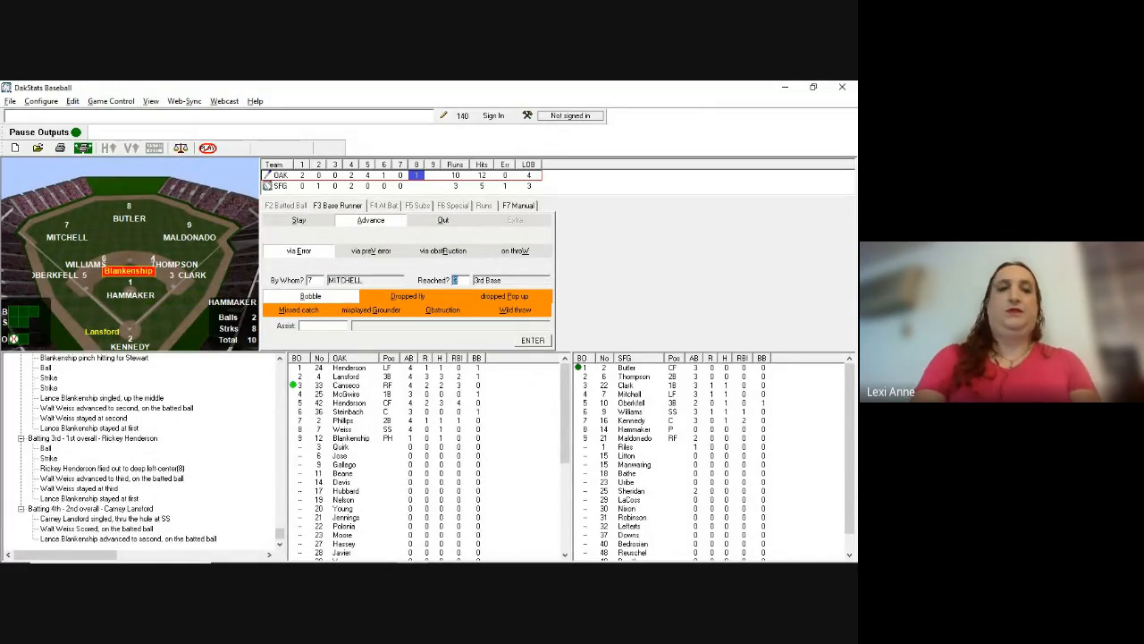
type("4")
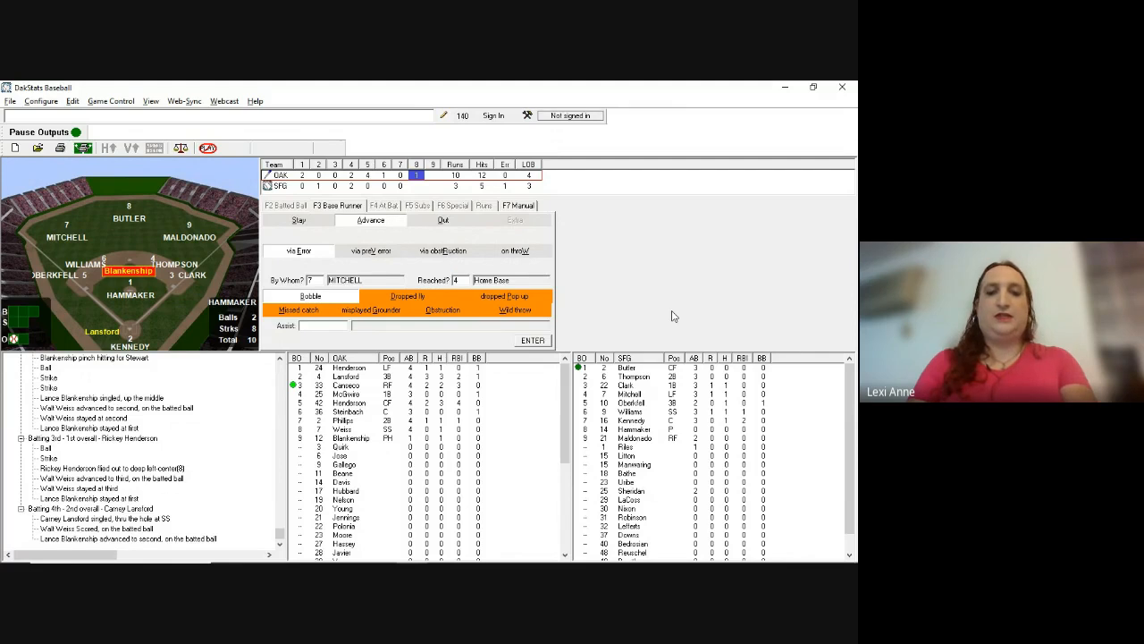
type("g")
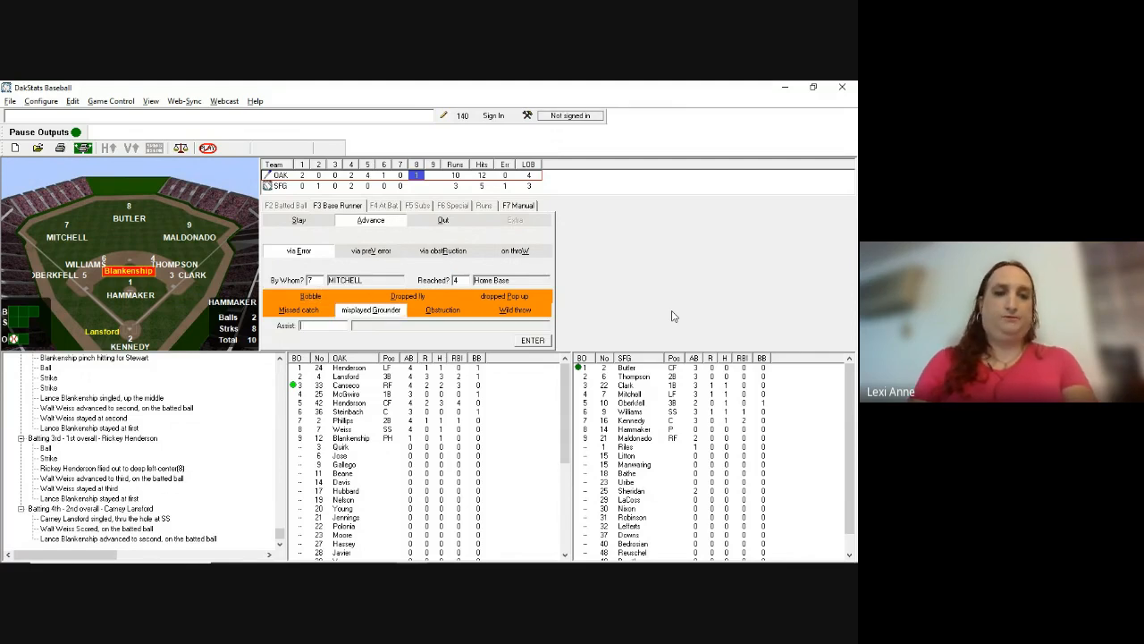
key("Return")
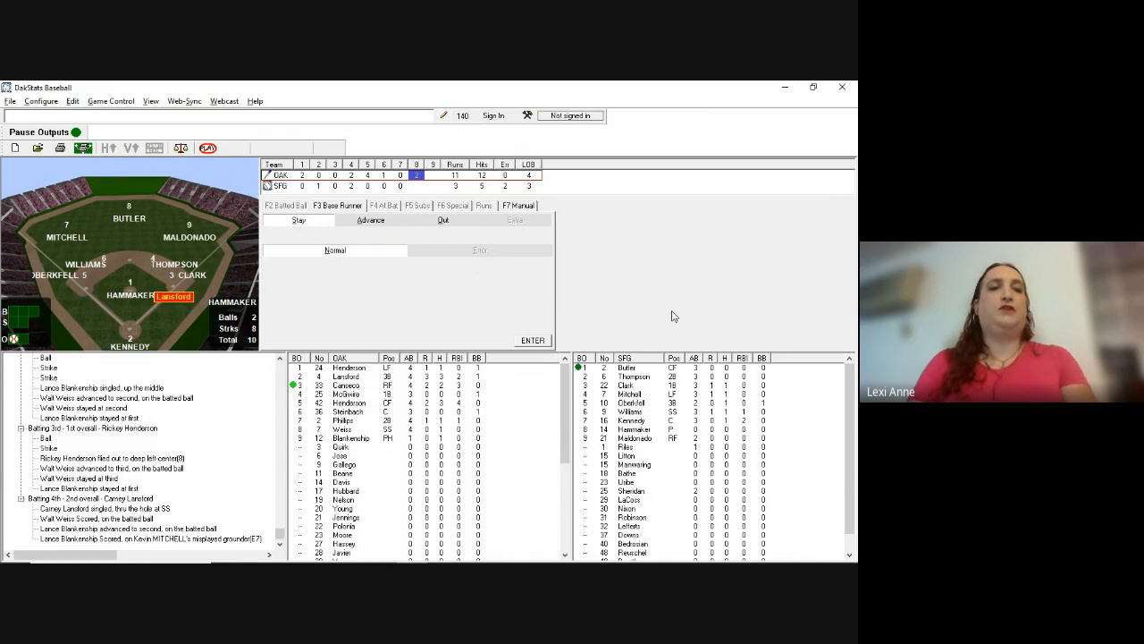
key("a")
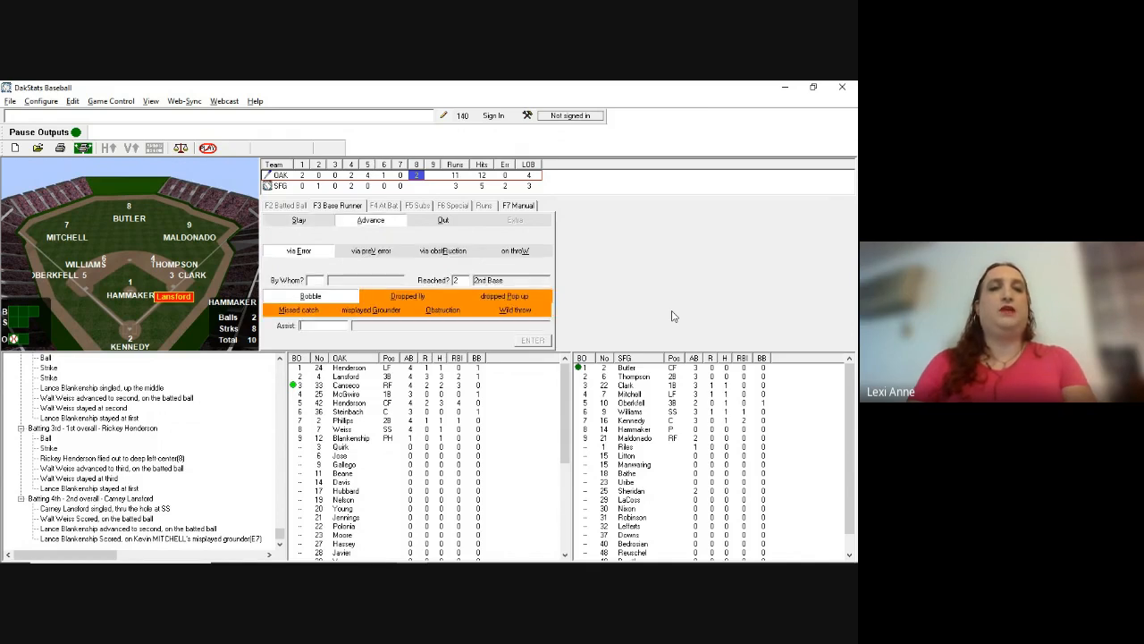
key("v")
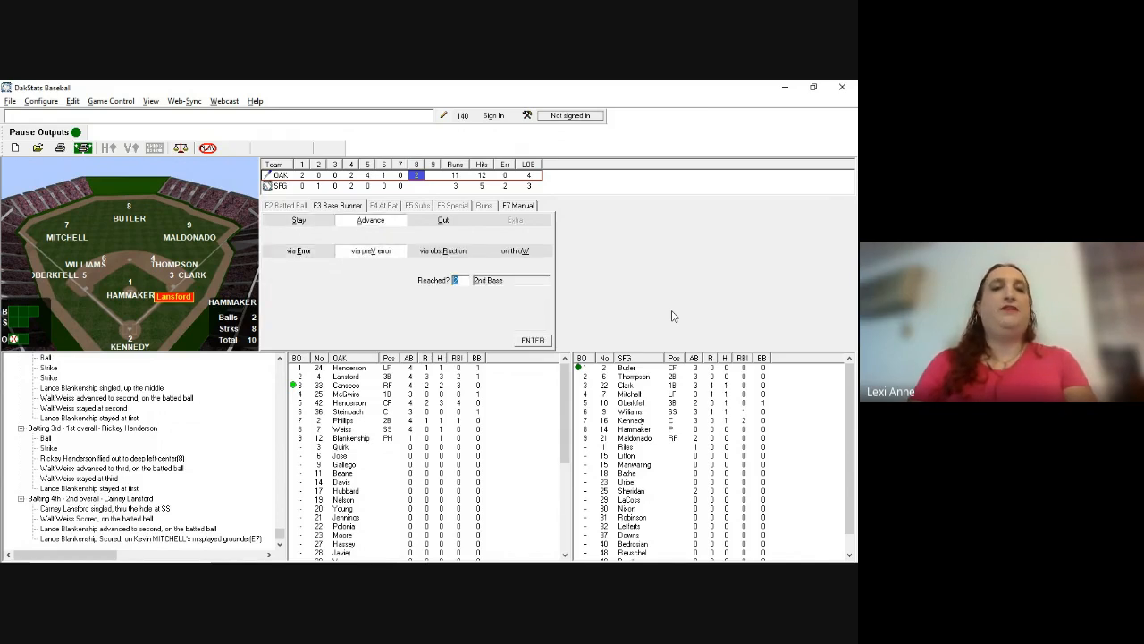
key("Return")
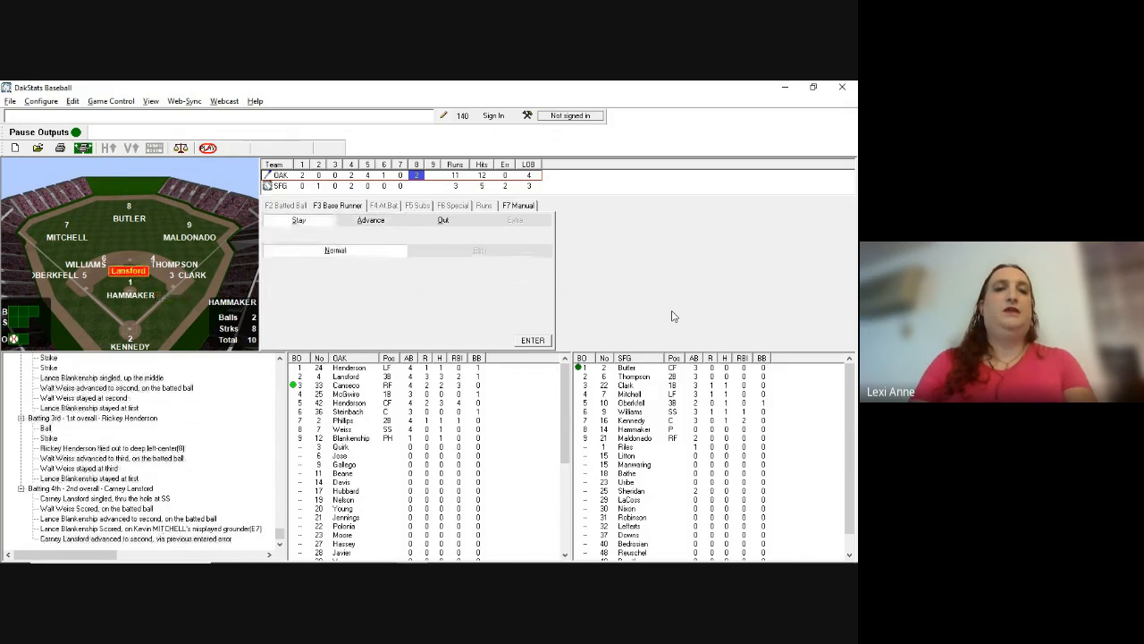
key("Return")
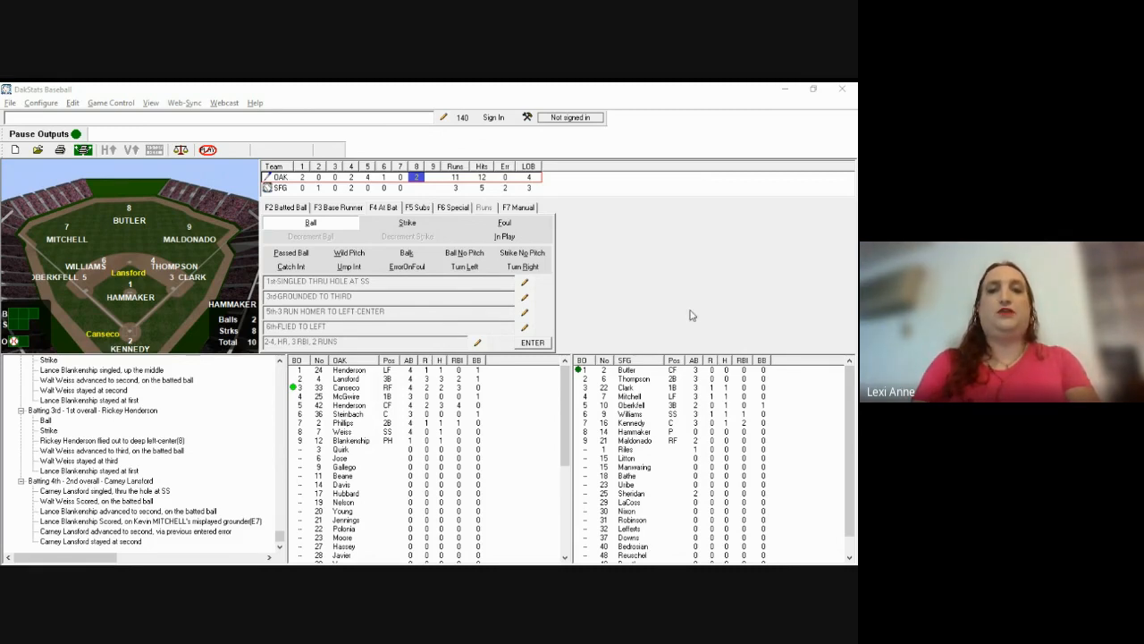
Step: Log Canseco's single to short (hit to 6)
key("F2")
type("6")
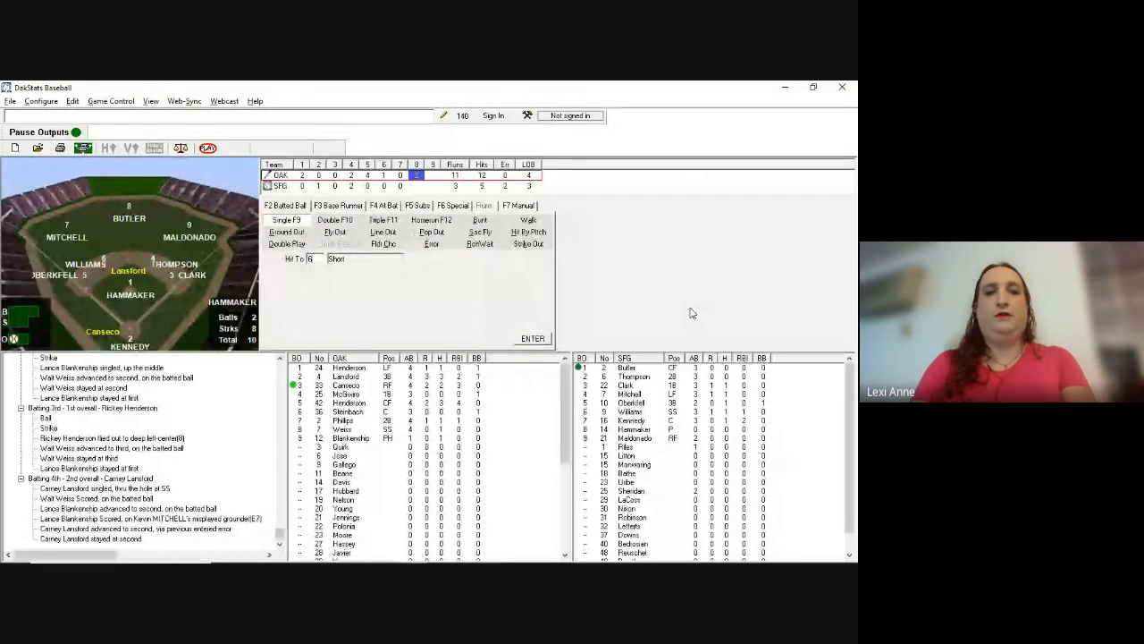
key("Return")
key("Return")
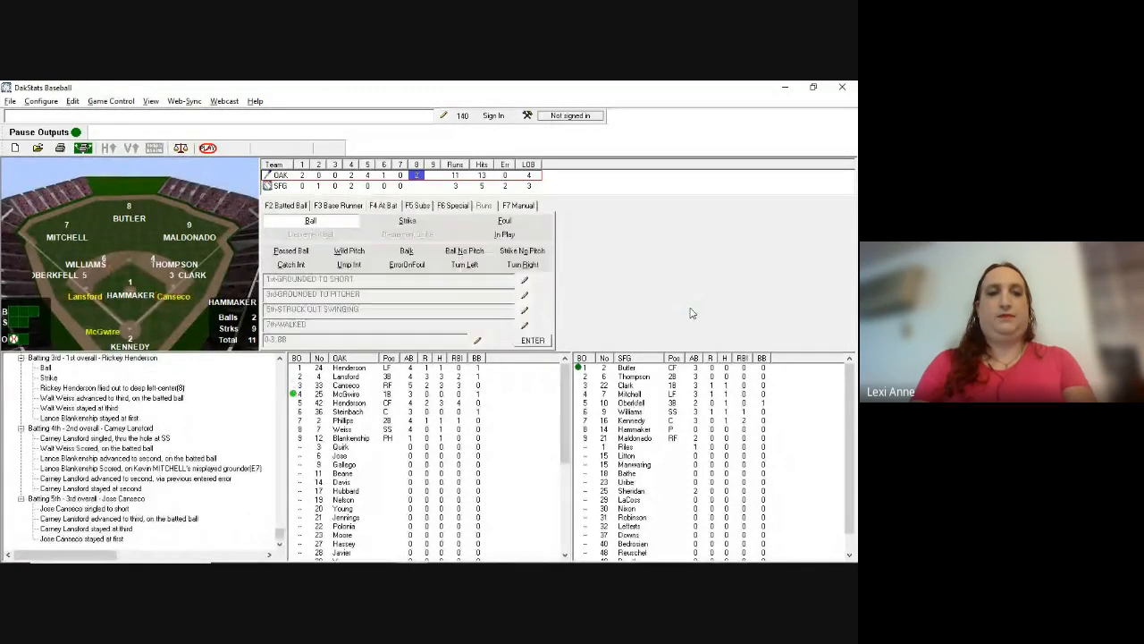
key("alt+Tab")
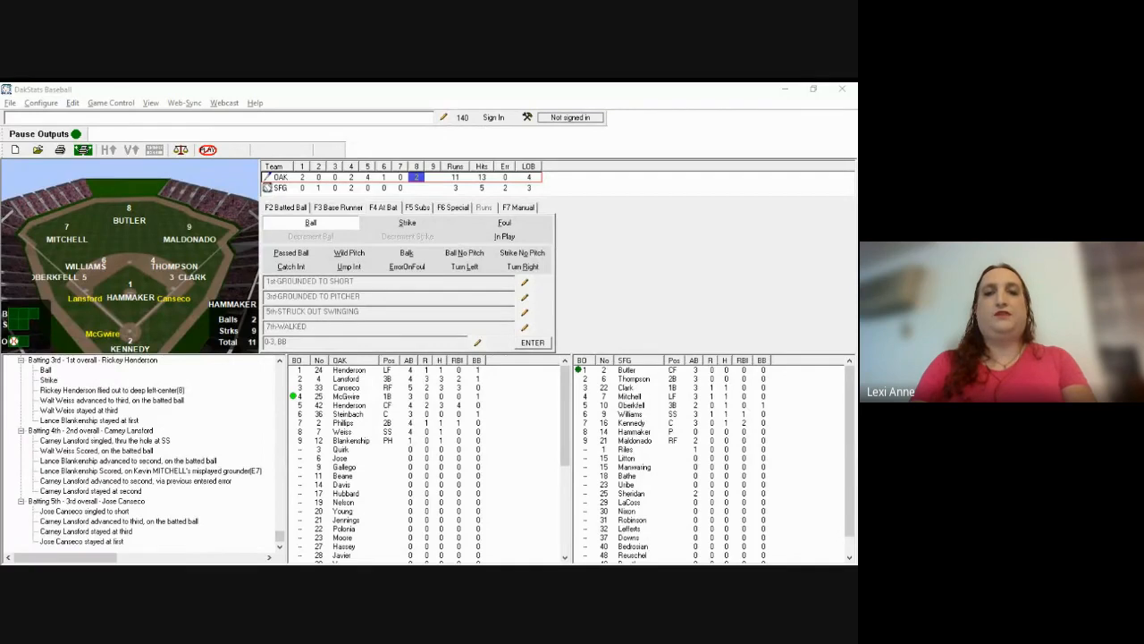
left_click(664, 311)
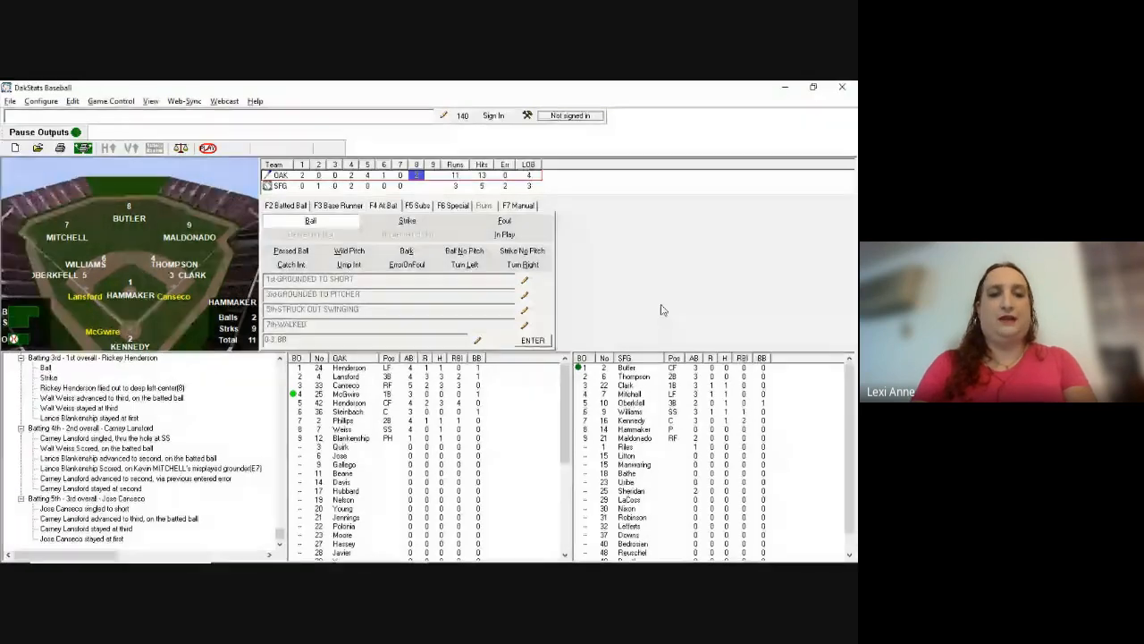
Step: Log two strikes and McGwire's 1-4-3 groundout to 46, scoring Lansford and moving Canseco to second
key("s")
key("s")
key("F2")
type("g")
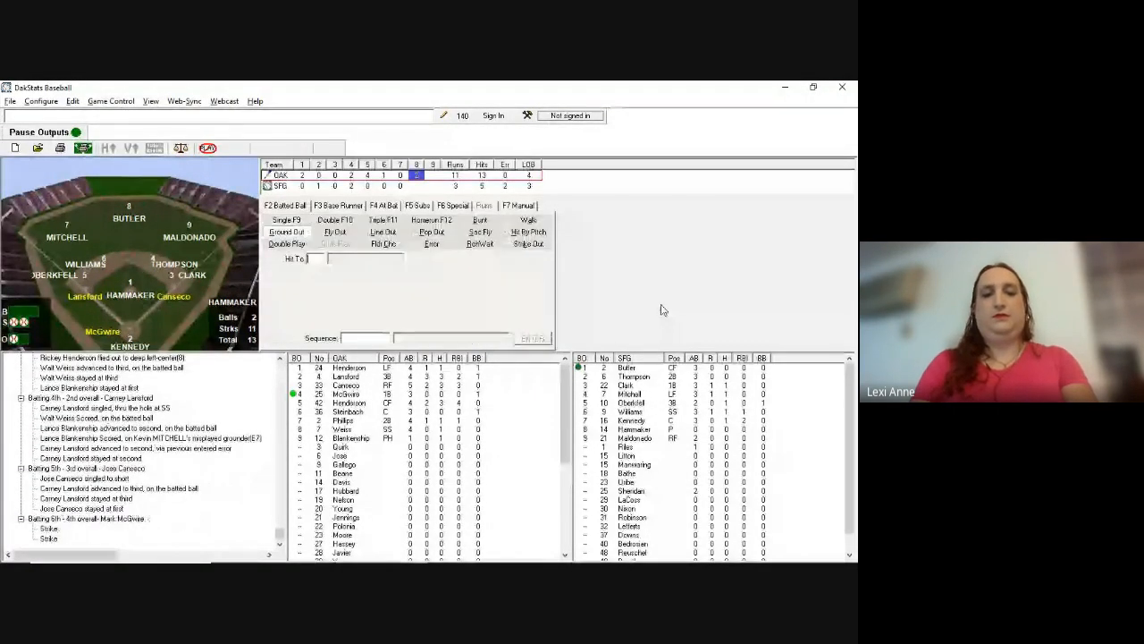
type("46")
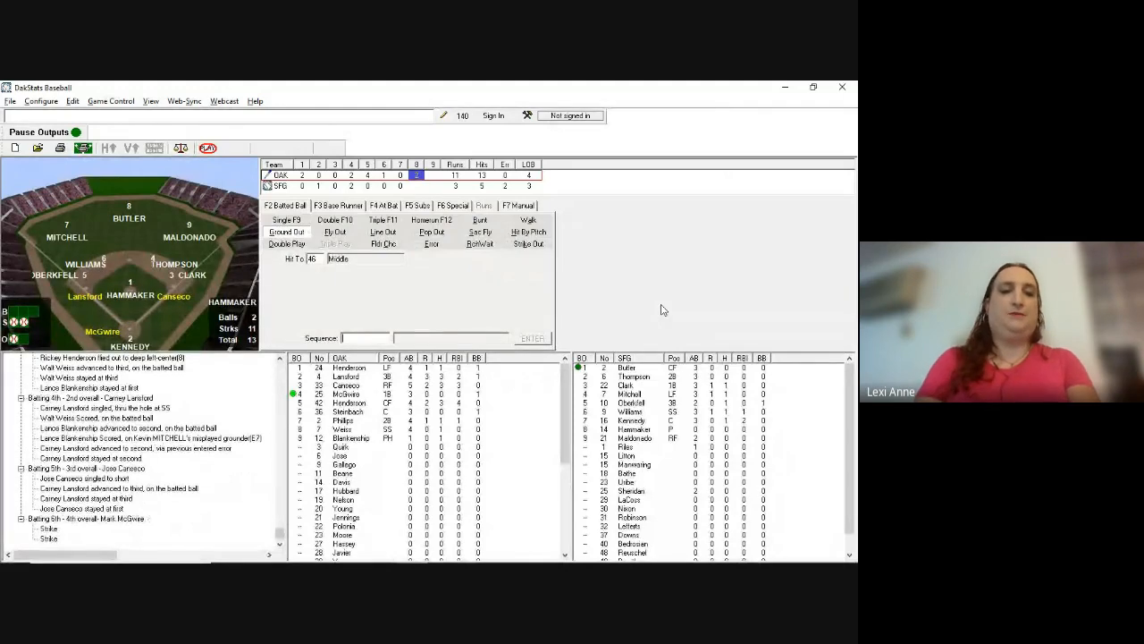
type("143")
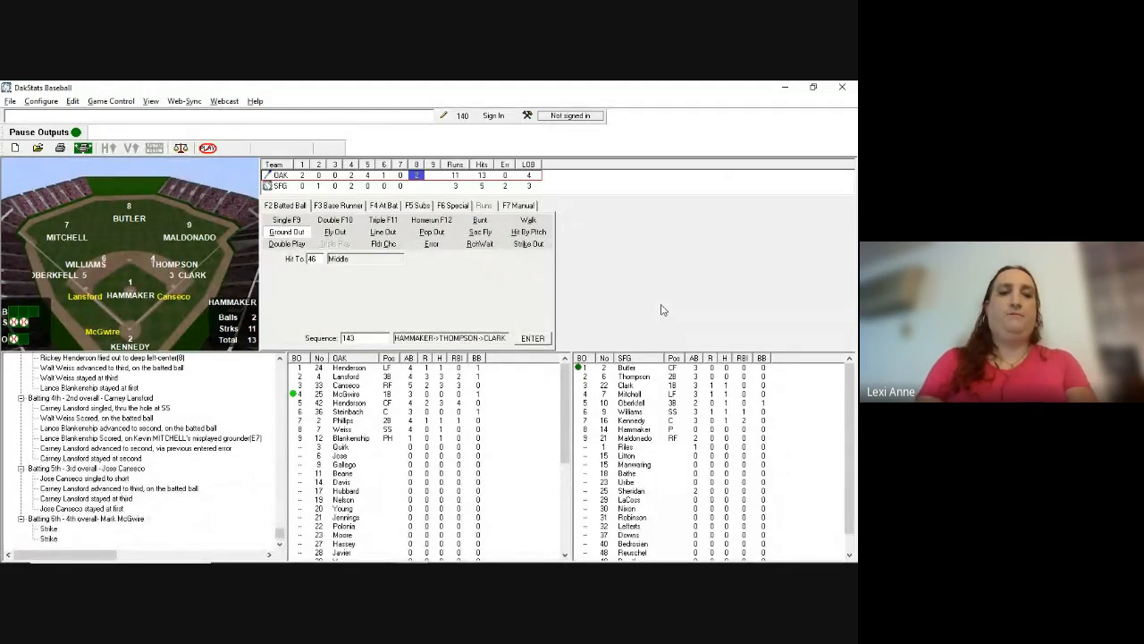
key("Return")
key("a")
key("Return")
key("a")
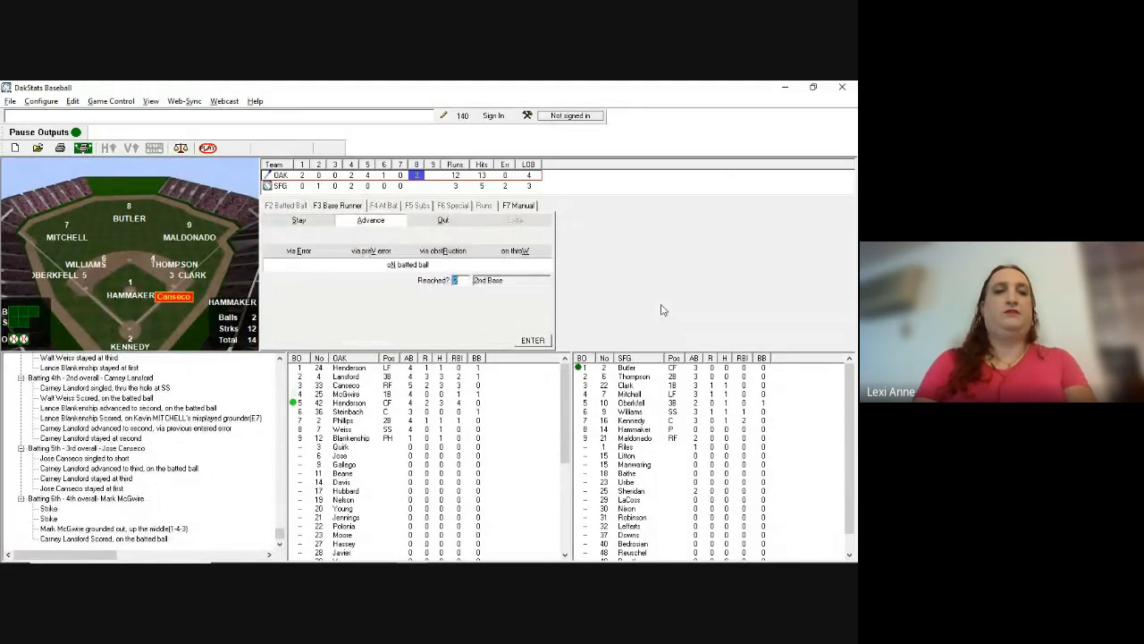
key("Return")
key("Return")
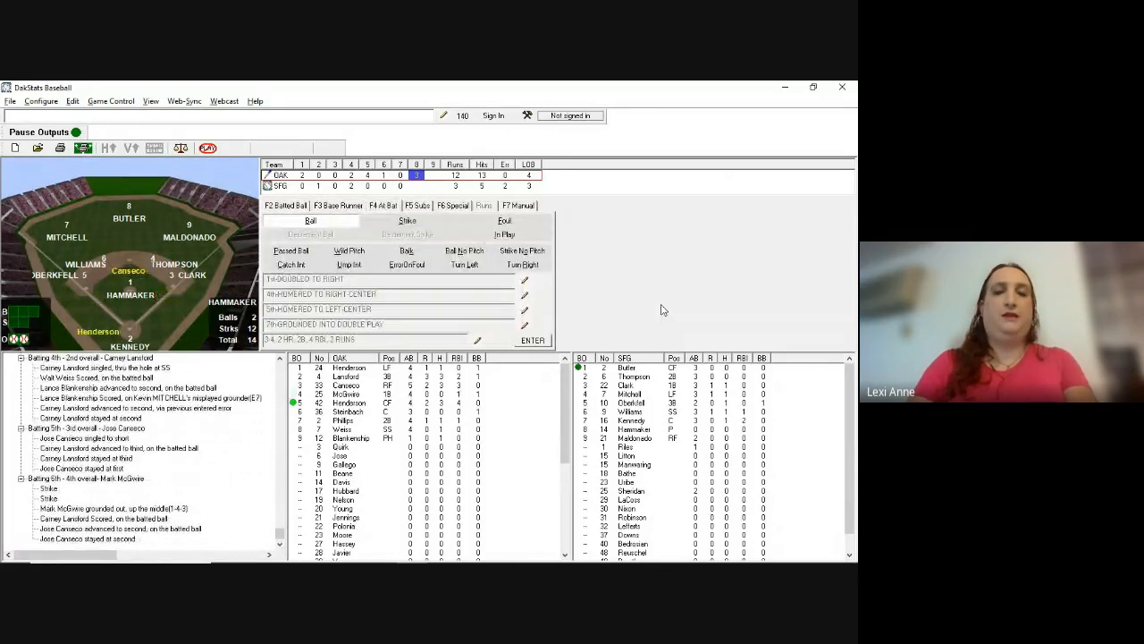
key("alt+Tab")
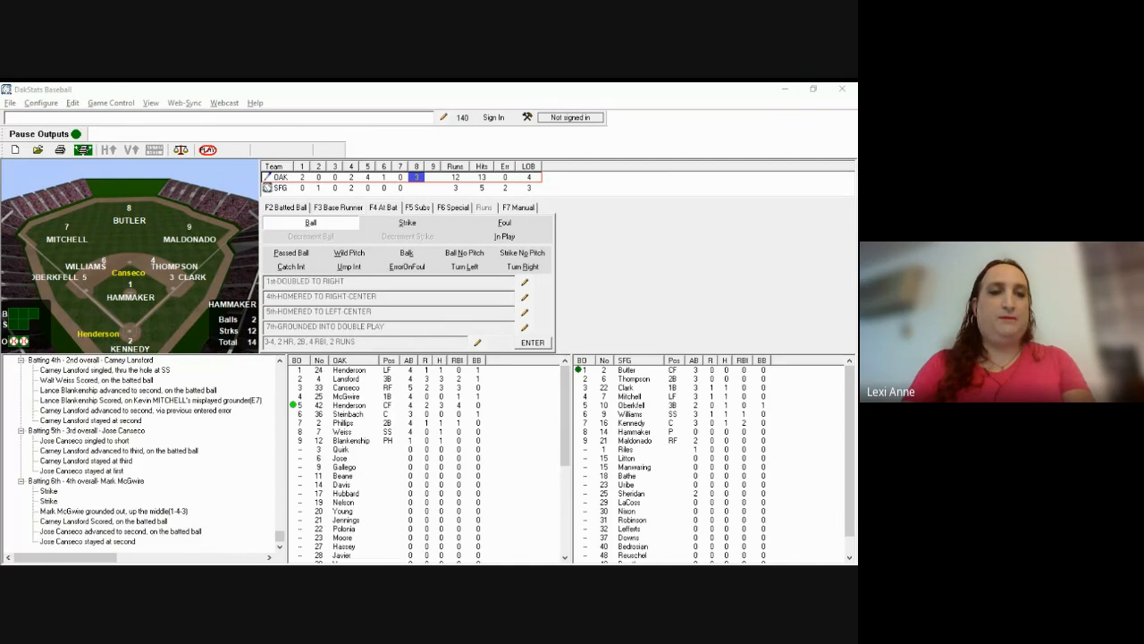
Step: Log Henderson hit by pitch, keeping Canseco at second
left_click(336, 316)
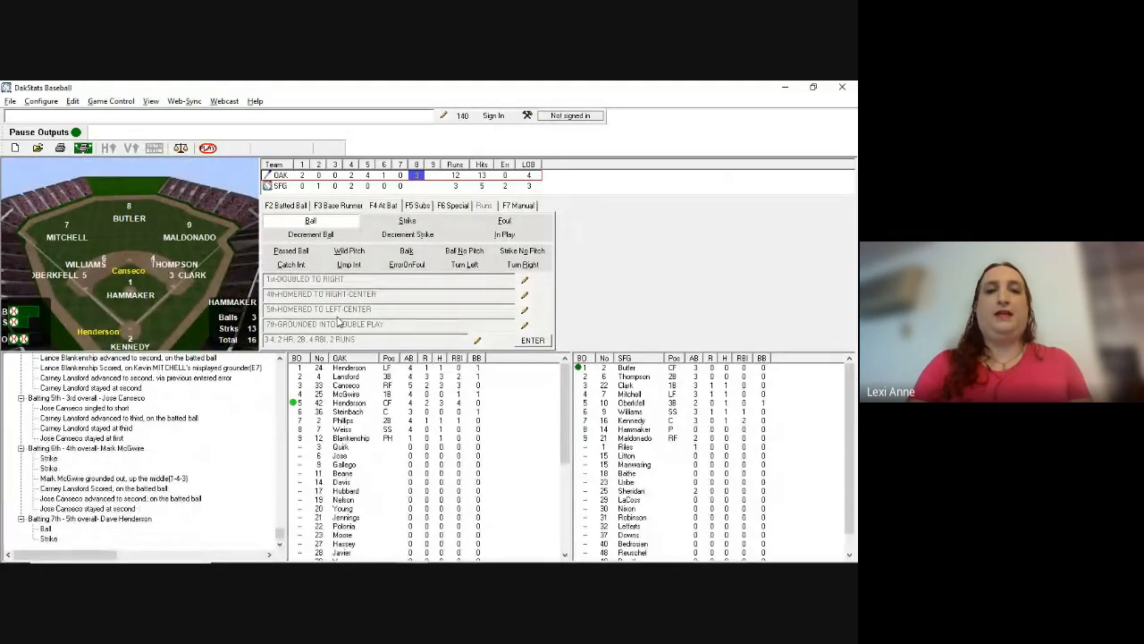
key("F2")
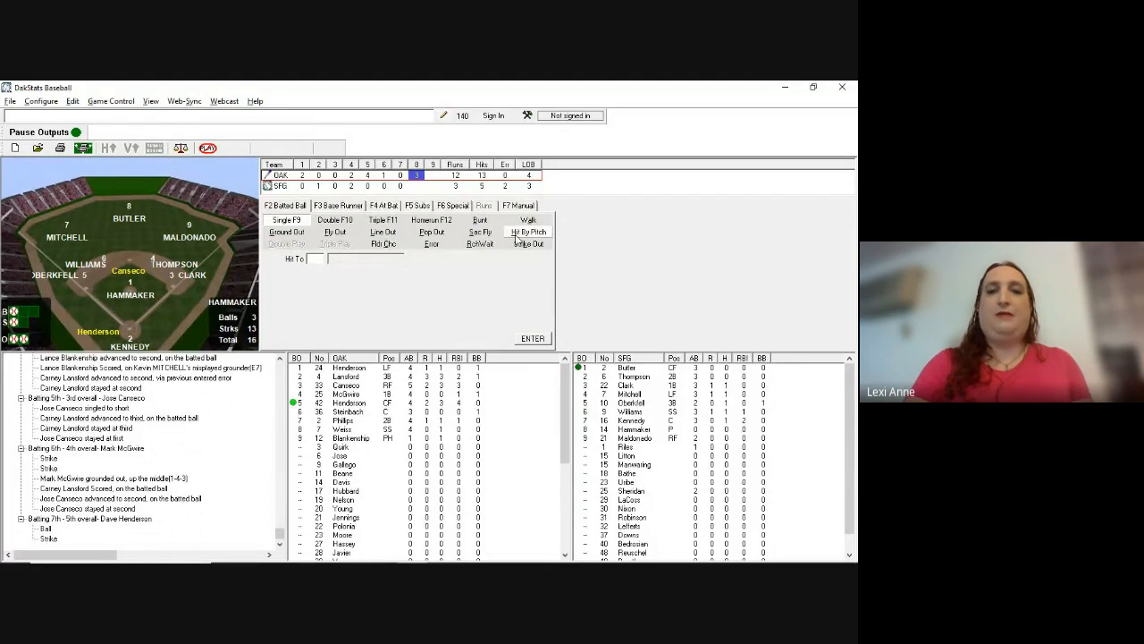
left_click(519, 238)
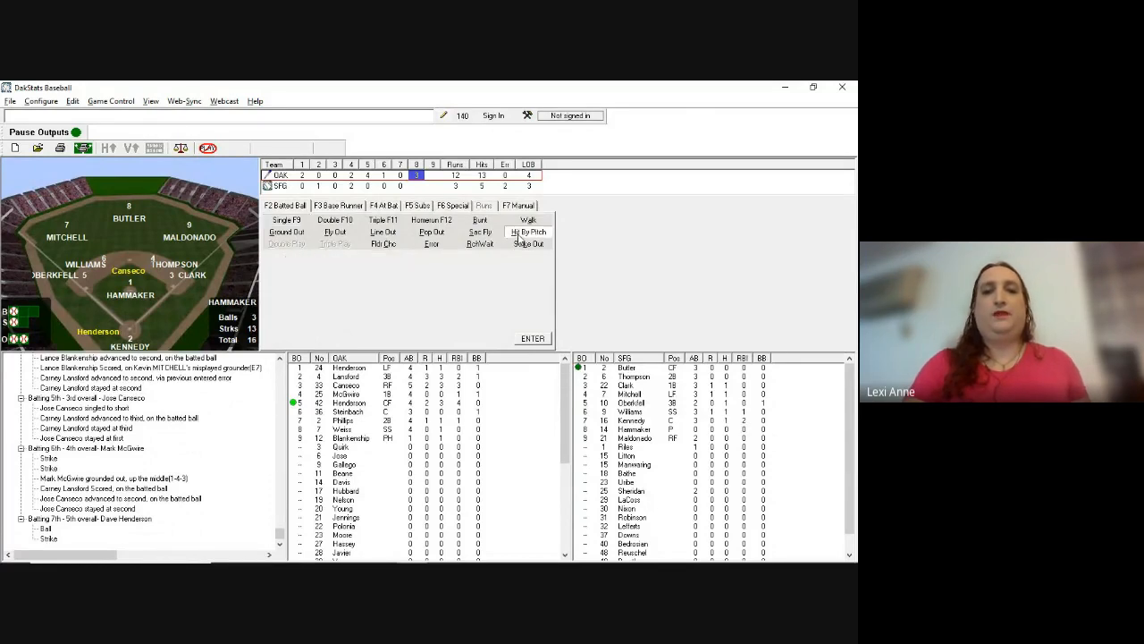
key("Return")
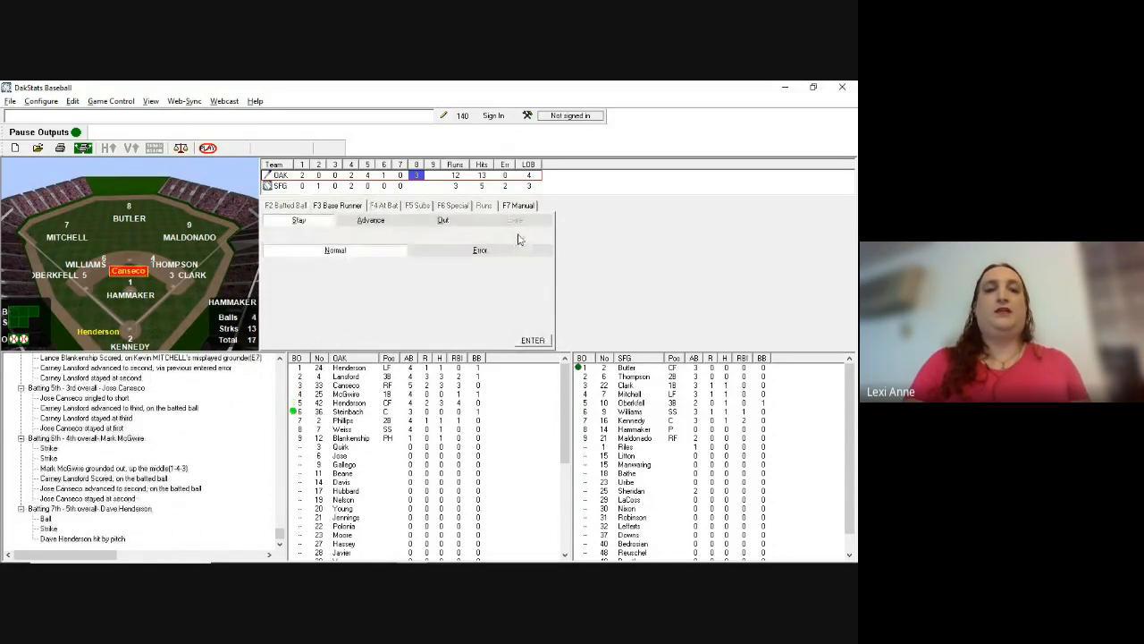
key("Return")
key("Return")
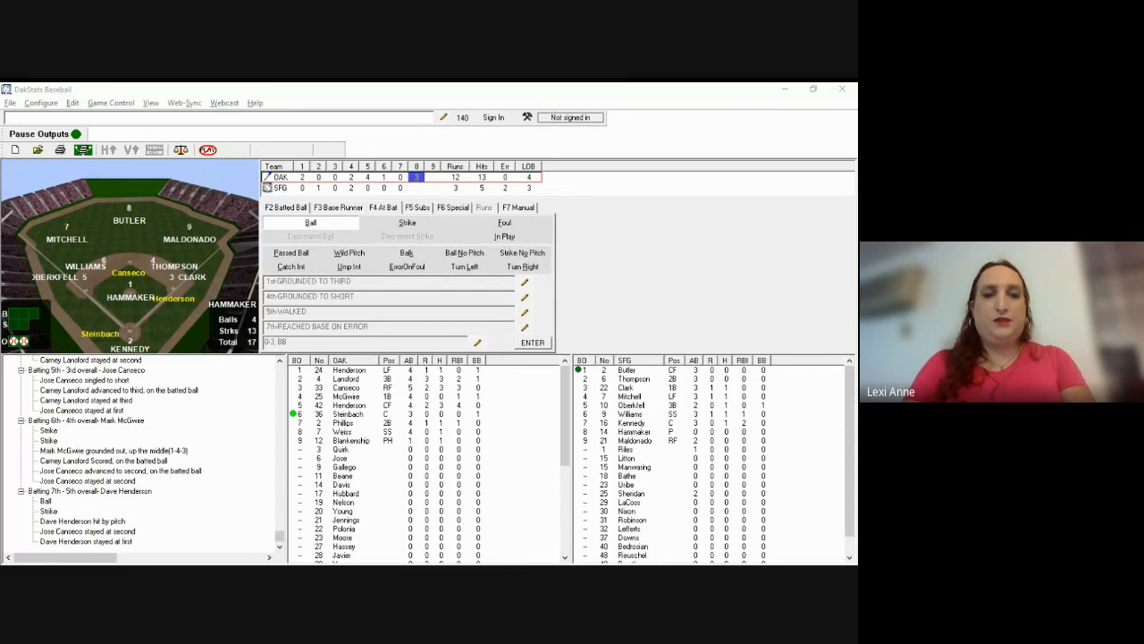
Step: Log a ball and Steinbach's single to left (7), scoring Canseco and moving Henderson to second
left_click(615, 338)
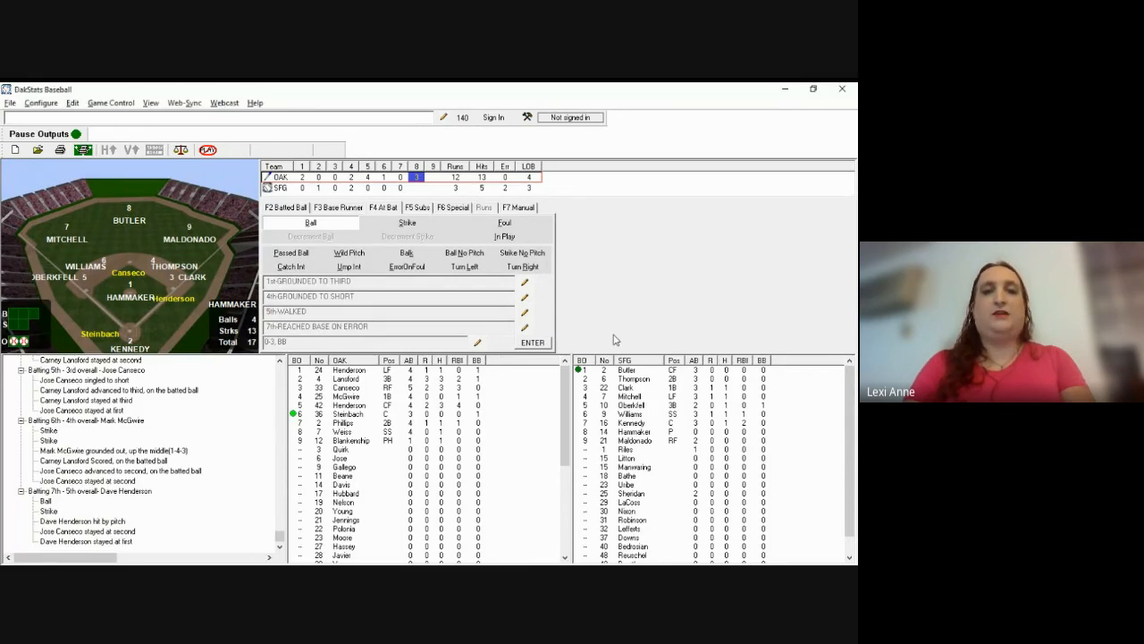
key("b")
key("F2")
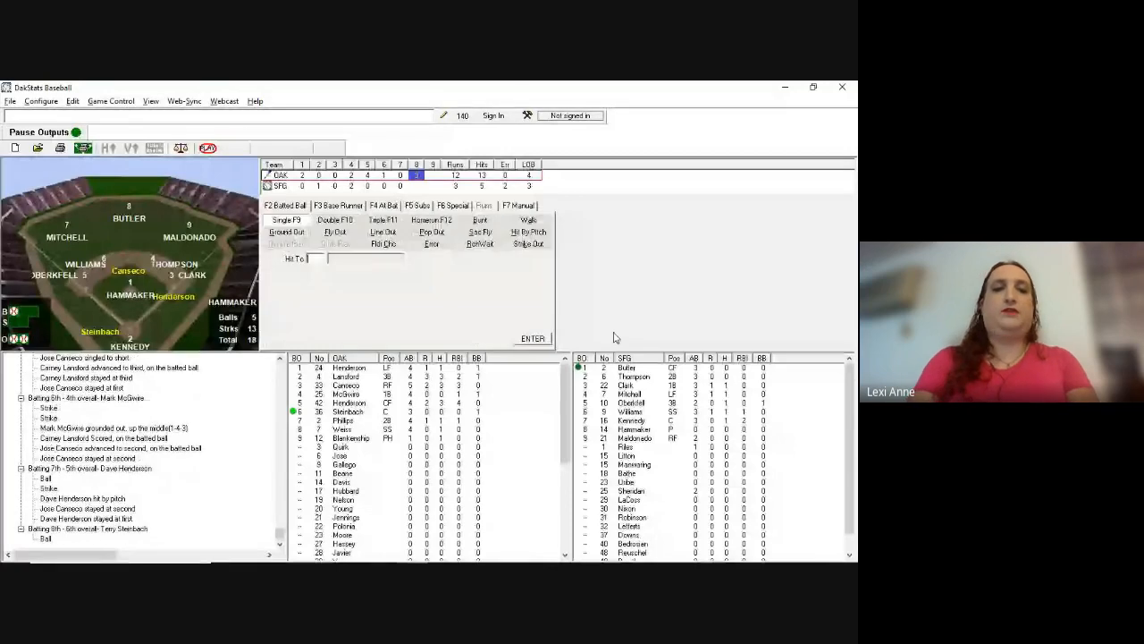
type("7")
key("Return")
type("a4")
key("Return")
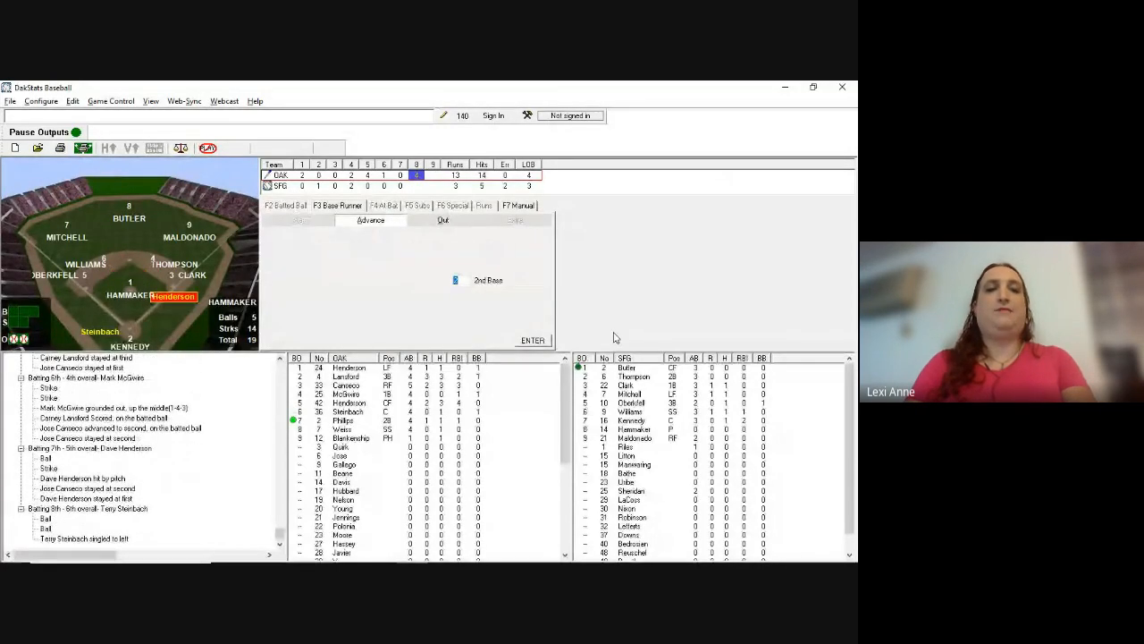
key("Return")
key("Return")
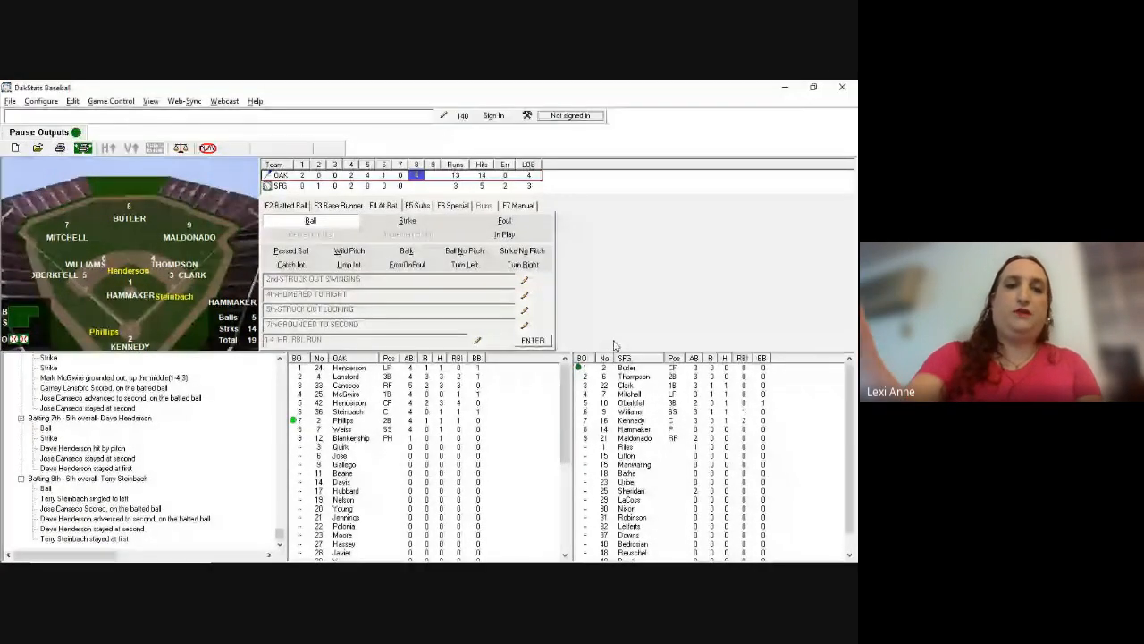
Step: Replace Hammaker (14) with Lefferts (32) in the Giants' eighth batting slot
key("F5")
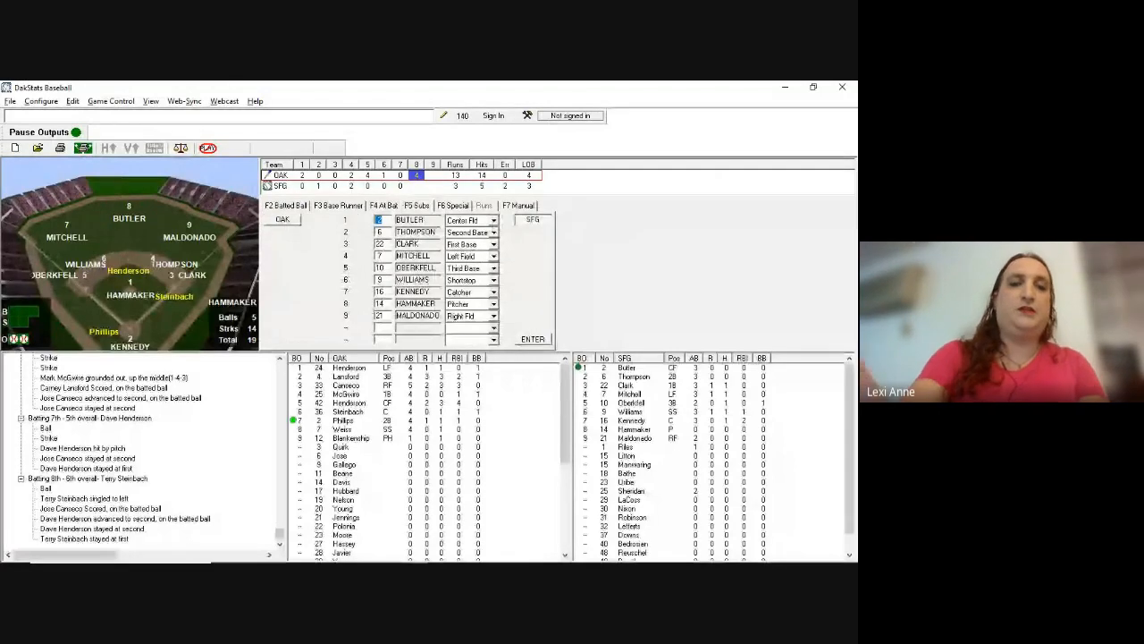
key("Tab")
key("Tab")
key("Tab")
key("Tab")
key("Tab")
key("Tab")
key("Tab")
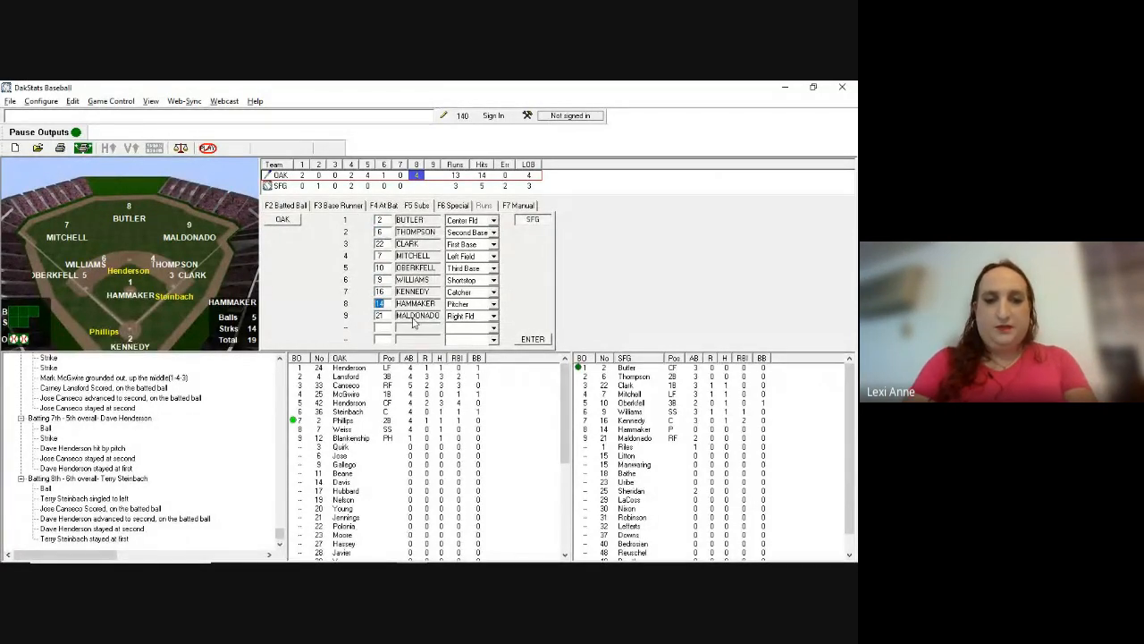
scroll(655, 489, "down", 1)
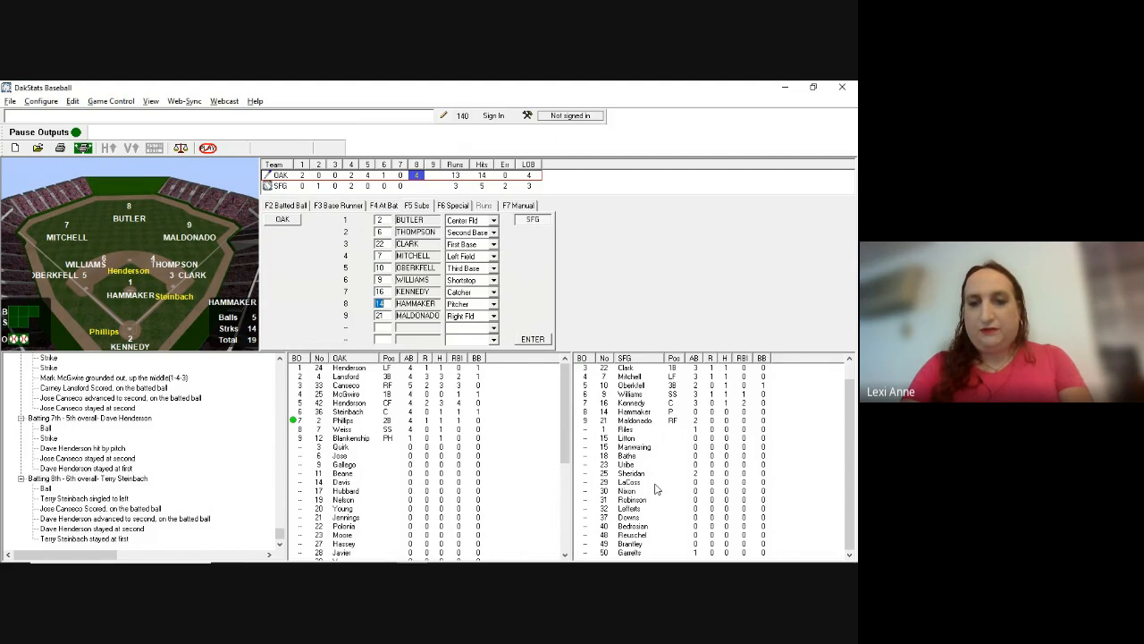
type("32")
key("Return")
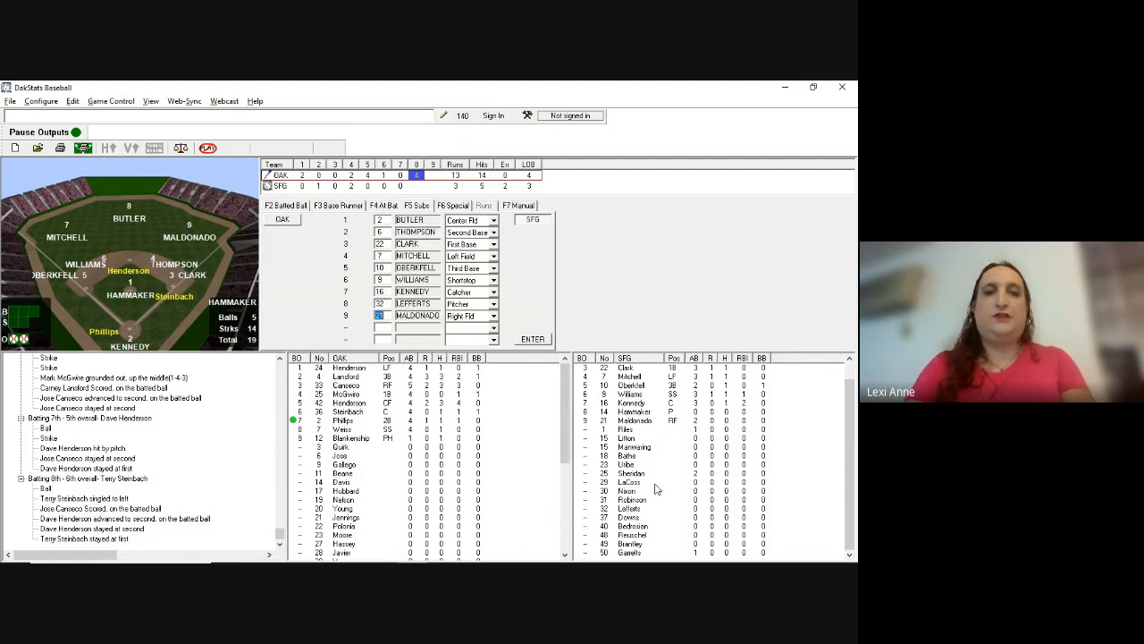
key("Return")
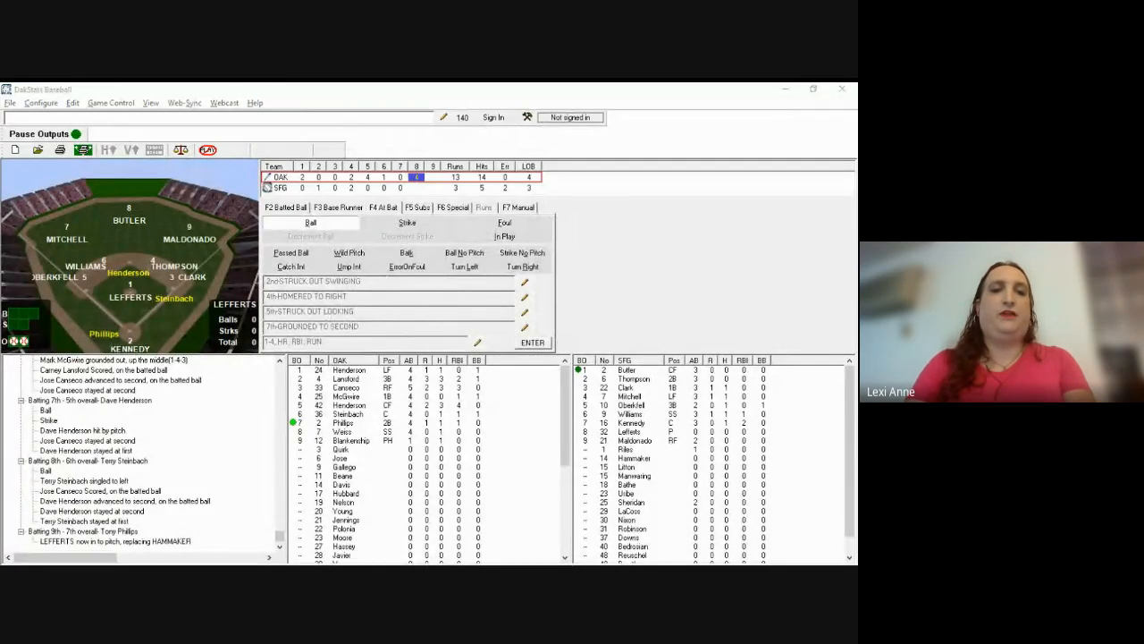
Step: Log two balls, a strike and Phillips's fly out to left-center (78)
left_click(554, 359)
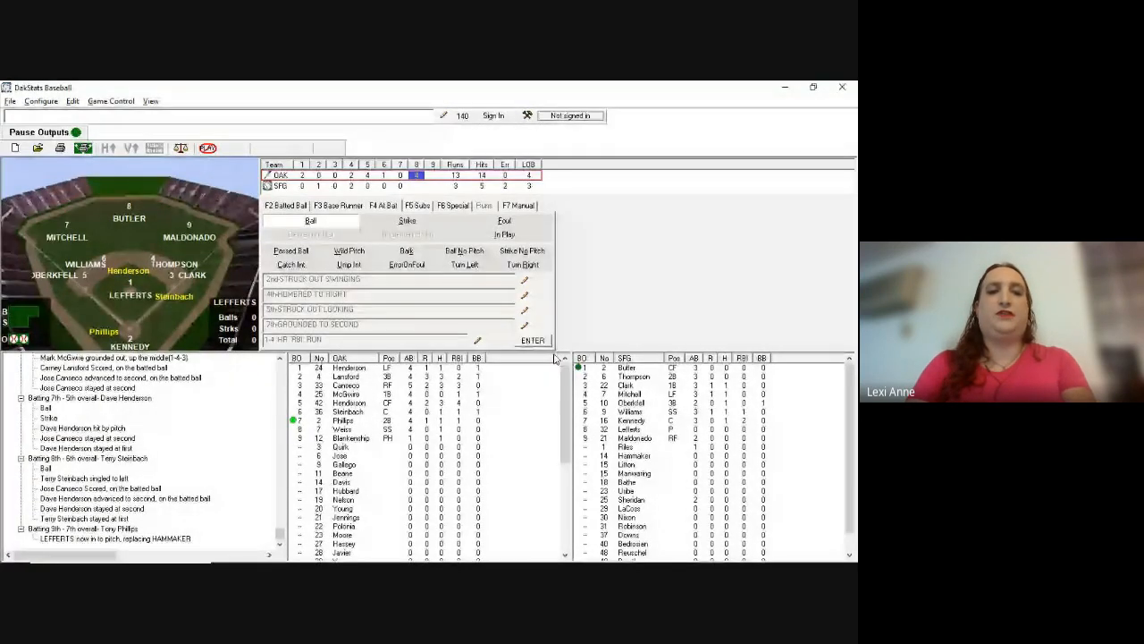
key("b")
key("b")
key("s")
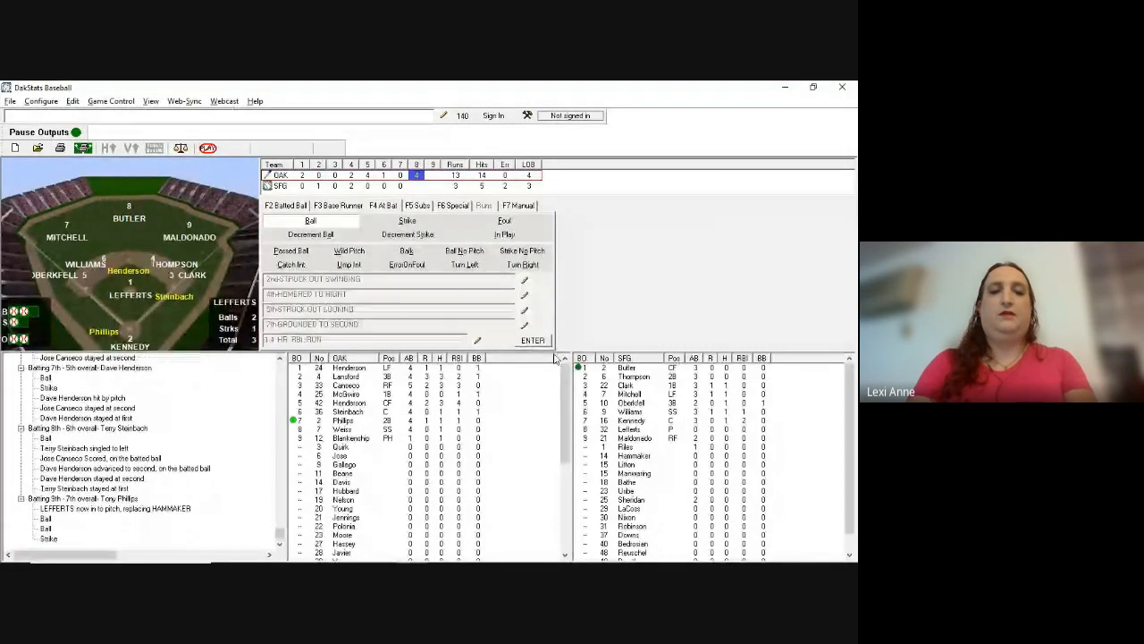
key("F2")
type("f78")
key("Return")
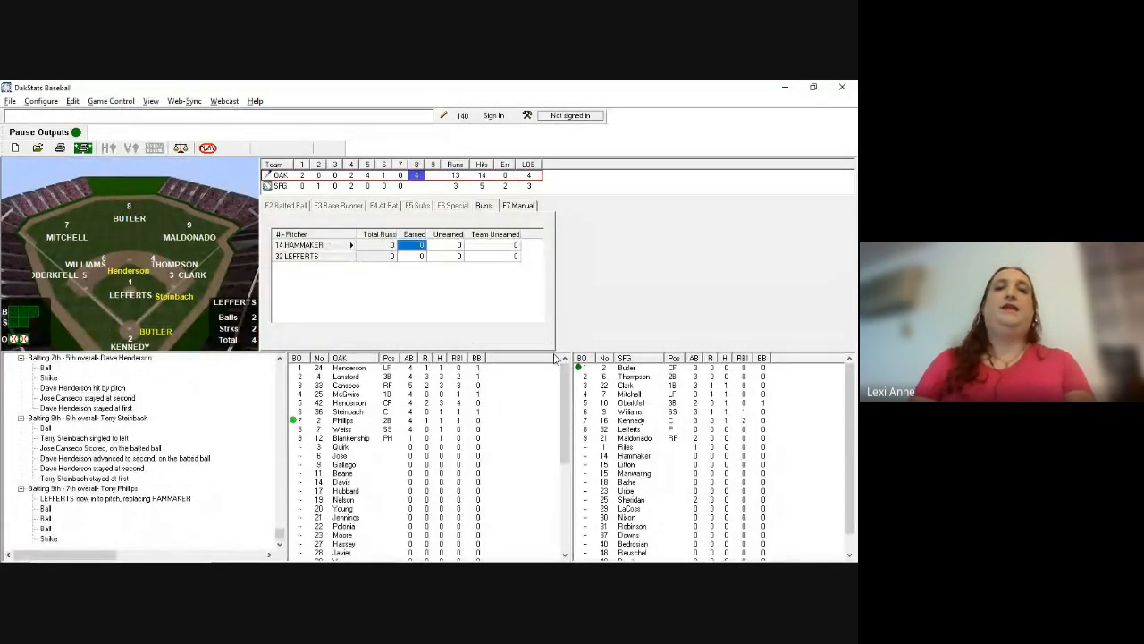
key("alt+Tab")
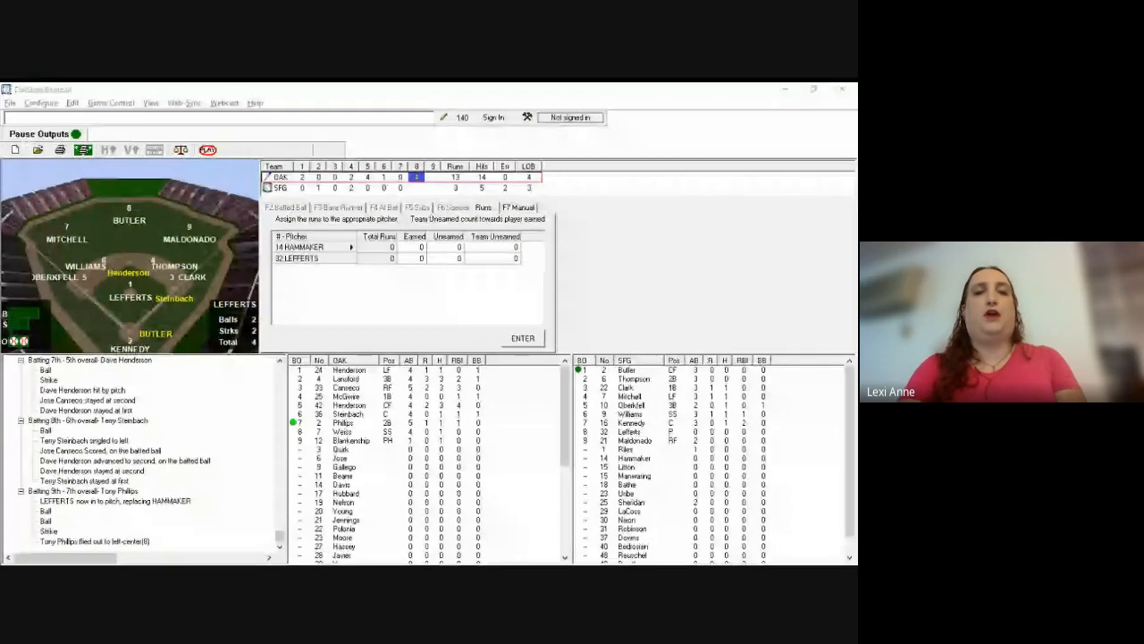
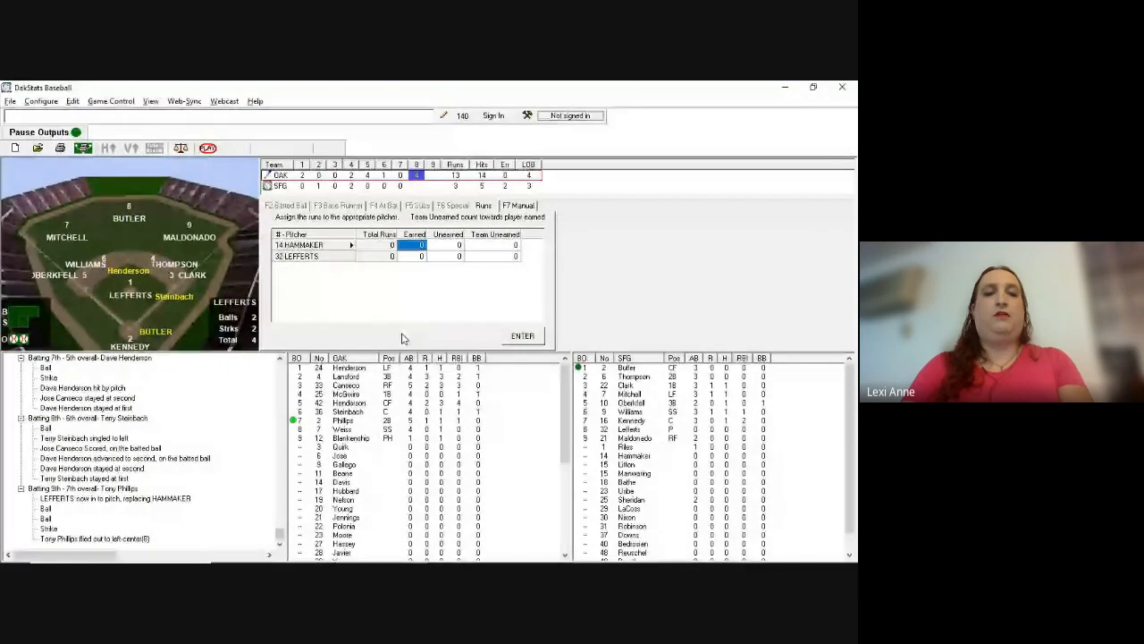
Step: Credit Hammaker with 3 earned and 1 unearned run, fixing the mismatch warning, then submit
type("2")
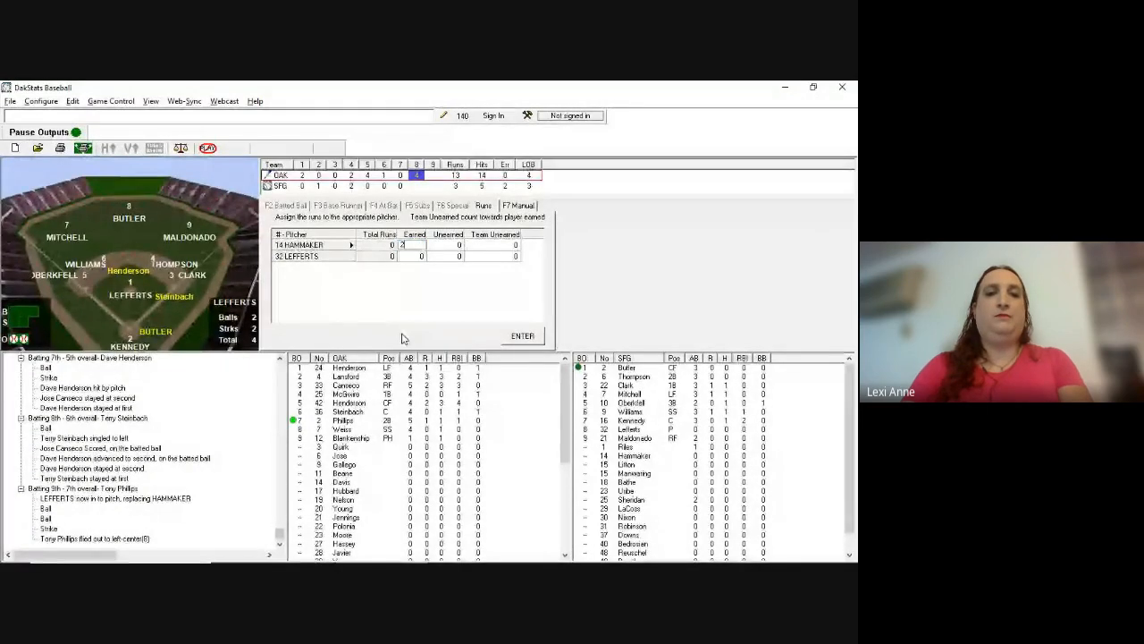
key("Tab")
type("1")
key("Return")
key("Return")
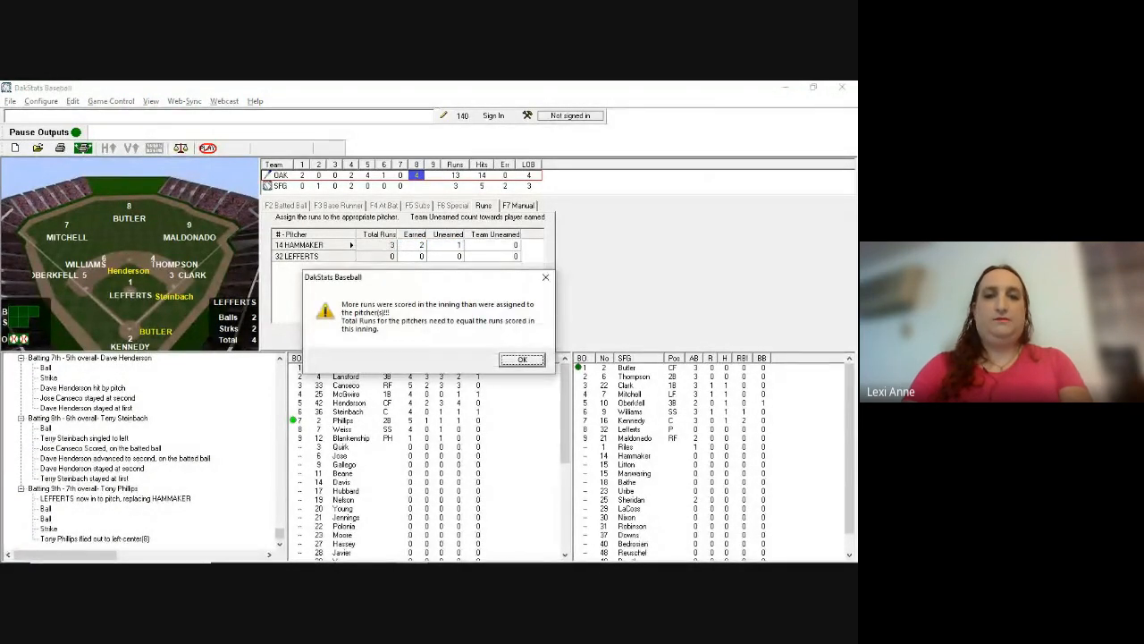
key("Return")
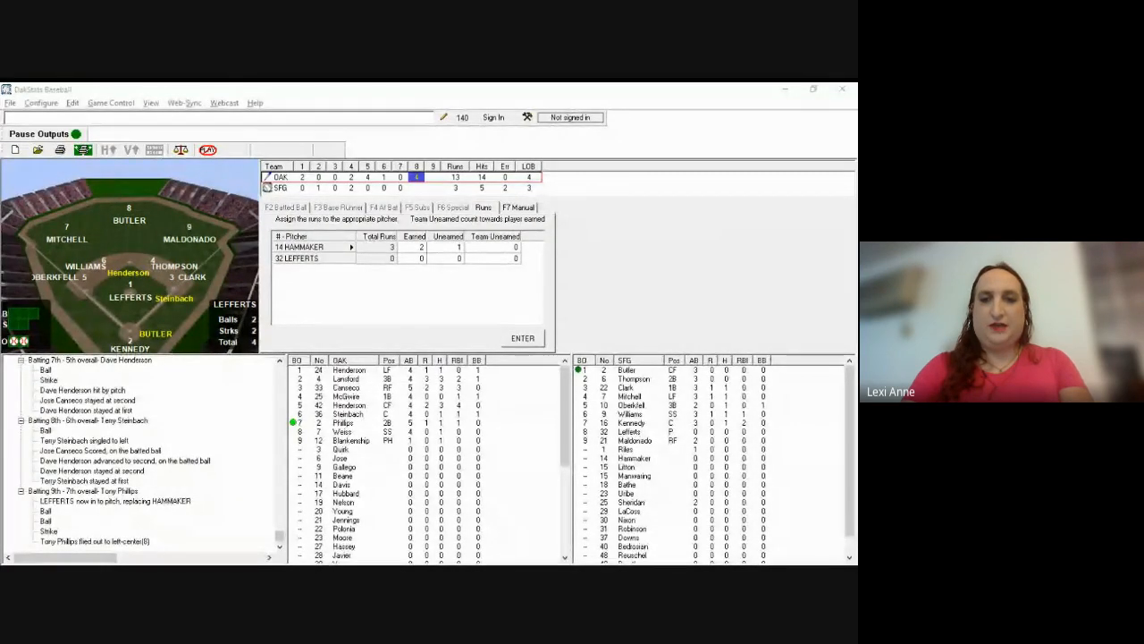
left_click(548, 312)
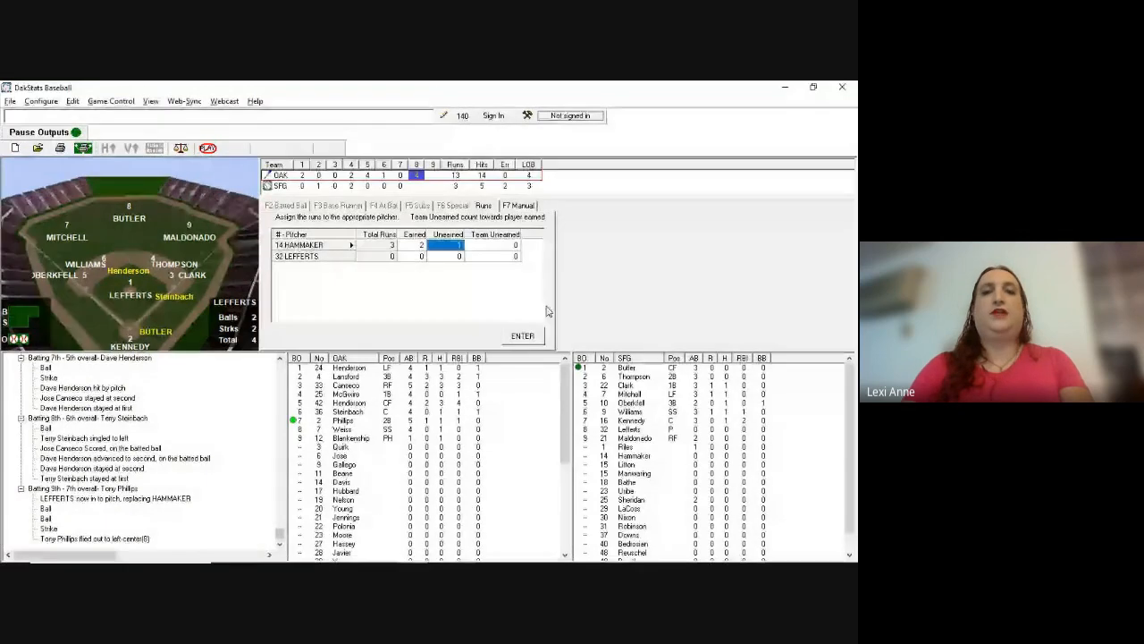
key("Left")
type("3")
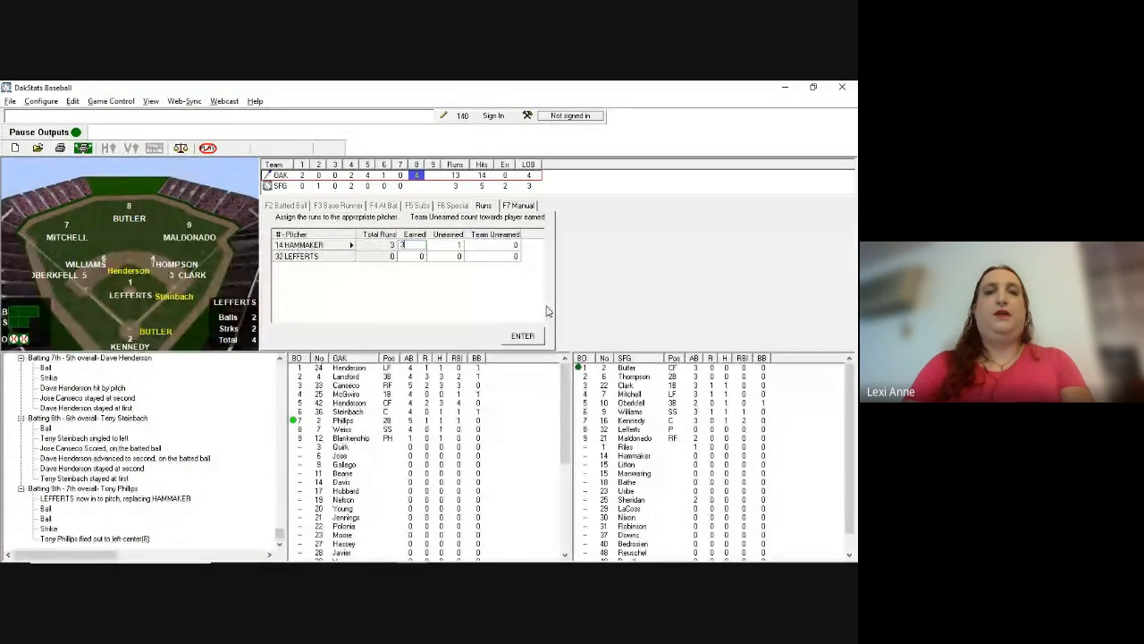
key("Right")
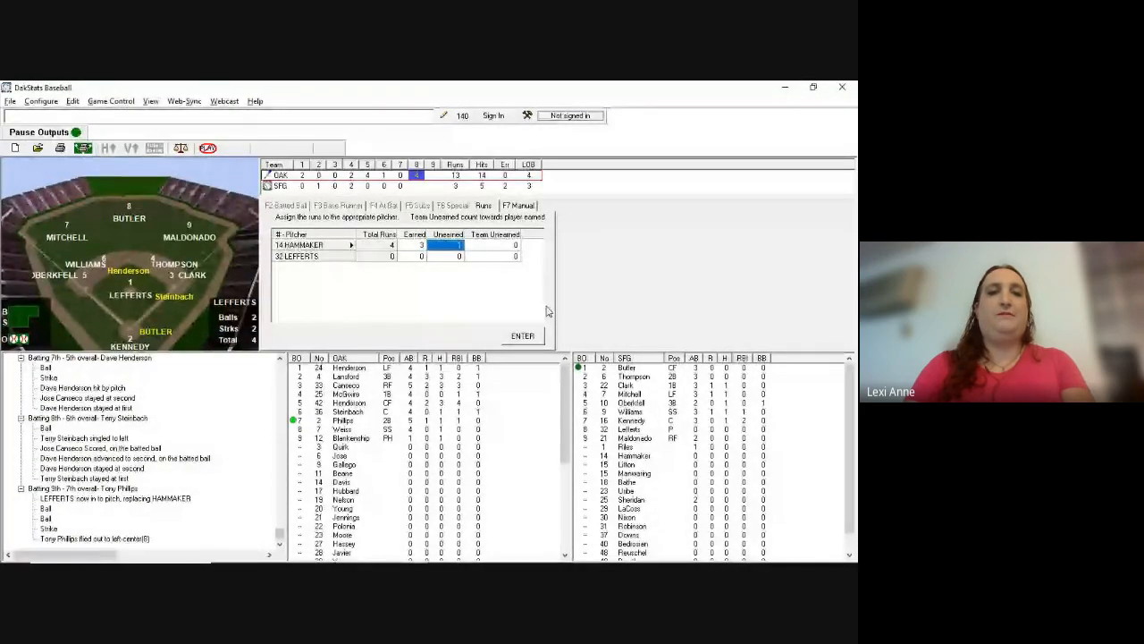
left_click(523, 337)
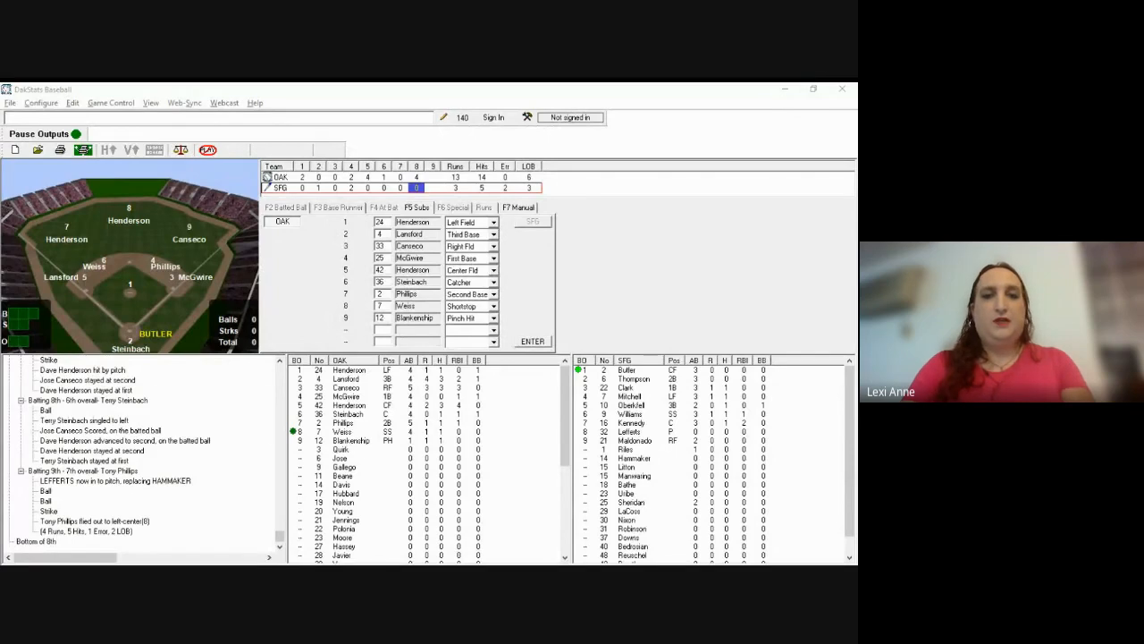
Step: Enter number 40 in Oakland's second lineup slot and 28 in the third
left_click(632, 217)
key("Tab")
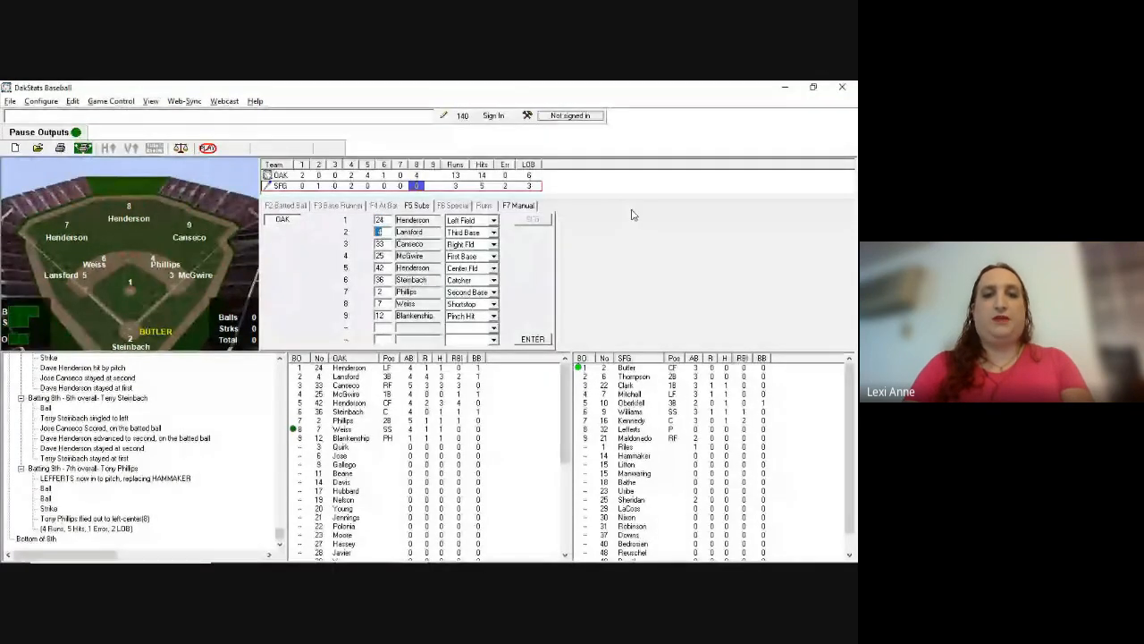
type("40")
key("Tab")
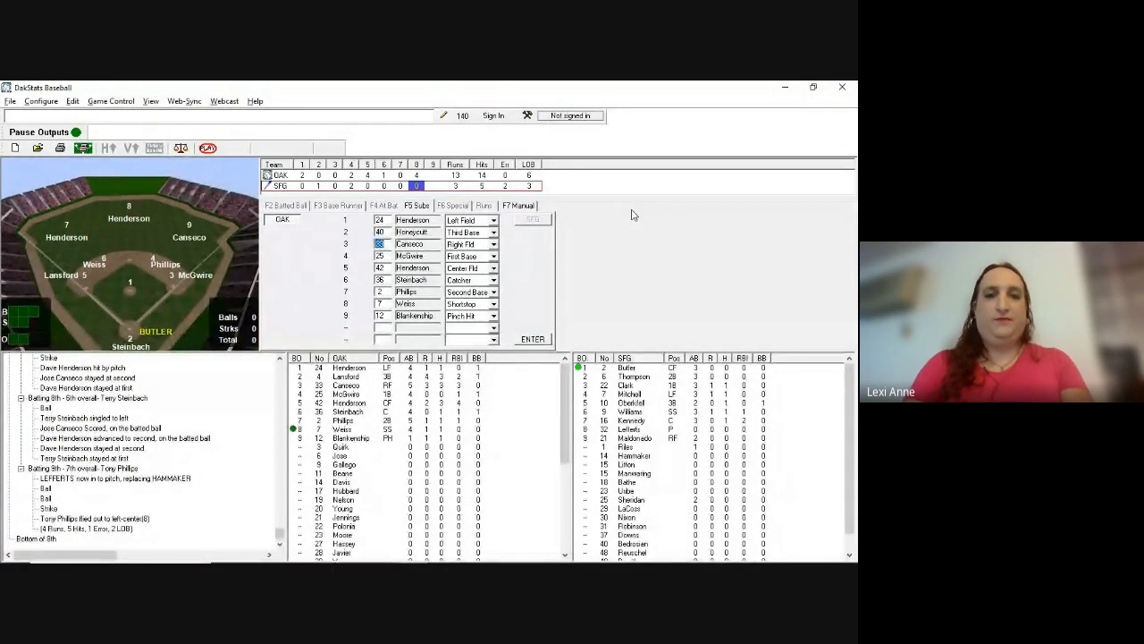
key("alt+Tab")
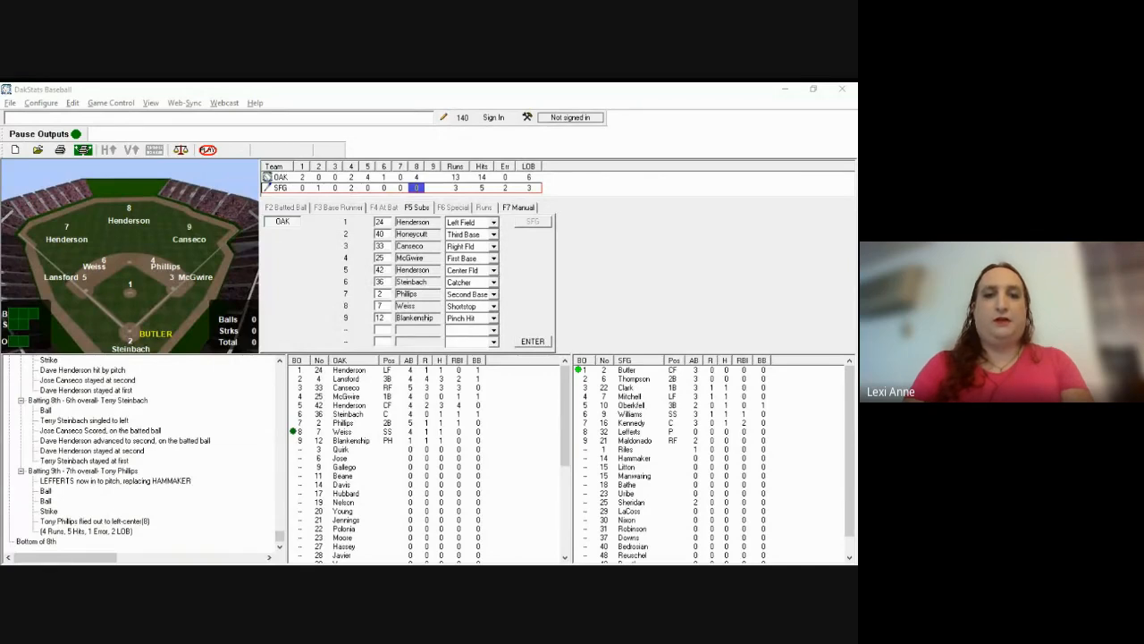
left_click(632, 211)
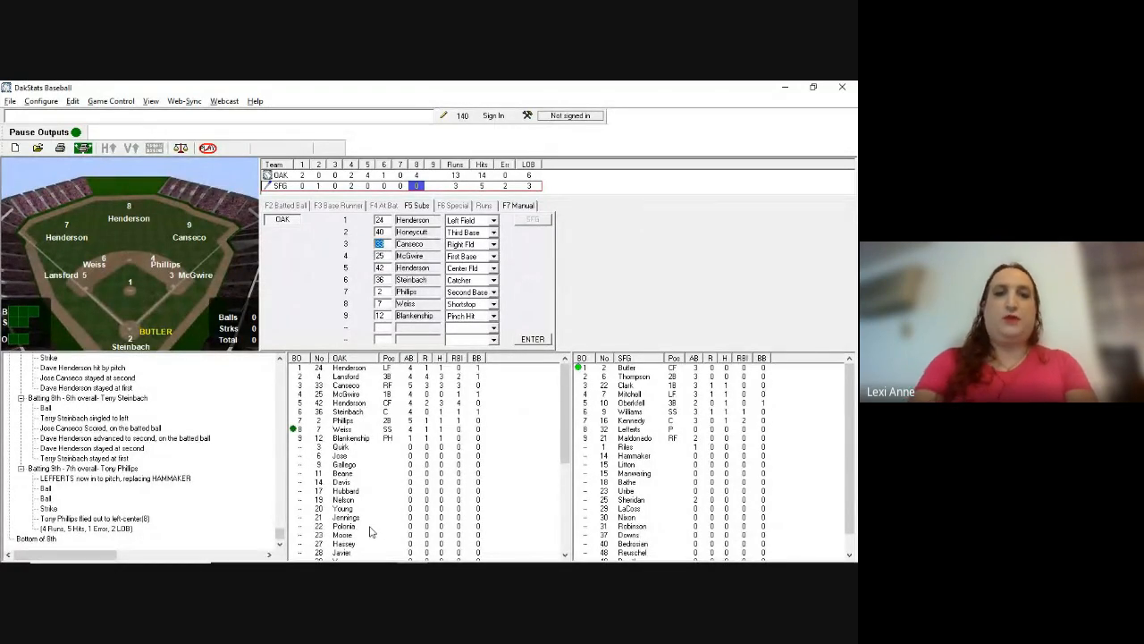
type("28")
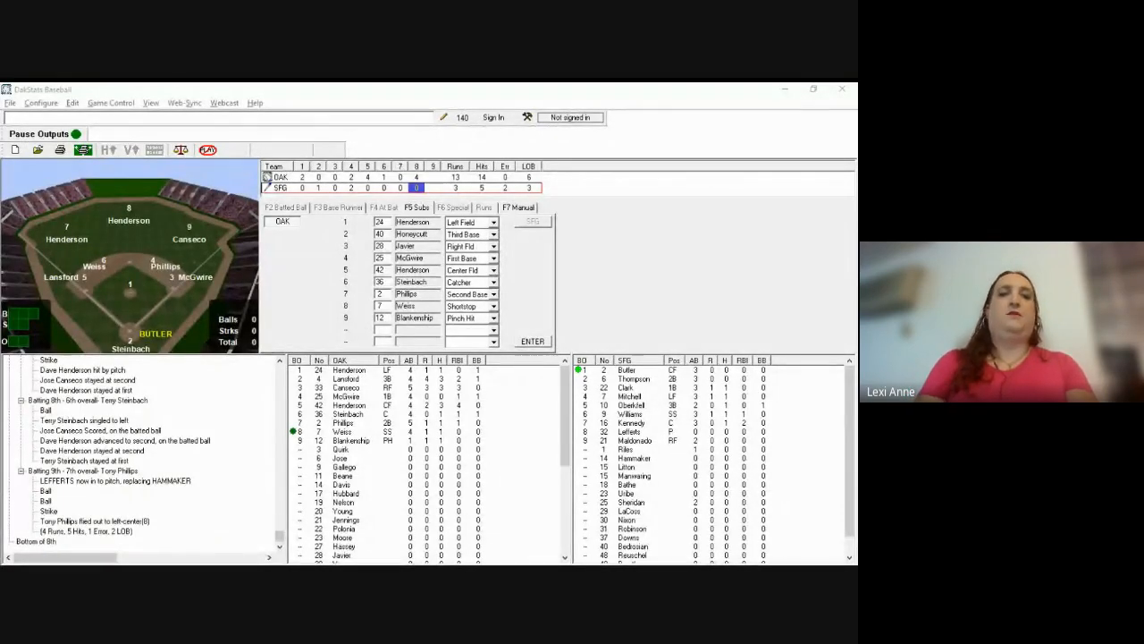
Step: Set slot two to Pitcher, the seventh batter to Third Base and the ninth to Second Base
left_click(371, 532)
key("Tab")
key("Tab")
key("Tab")
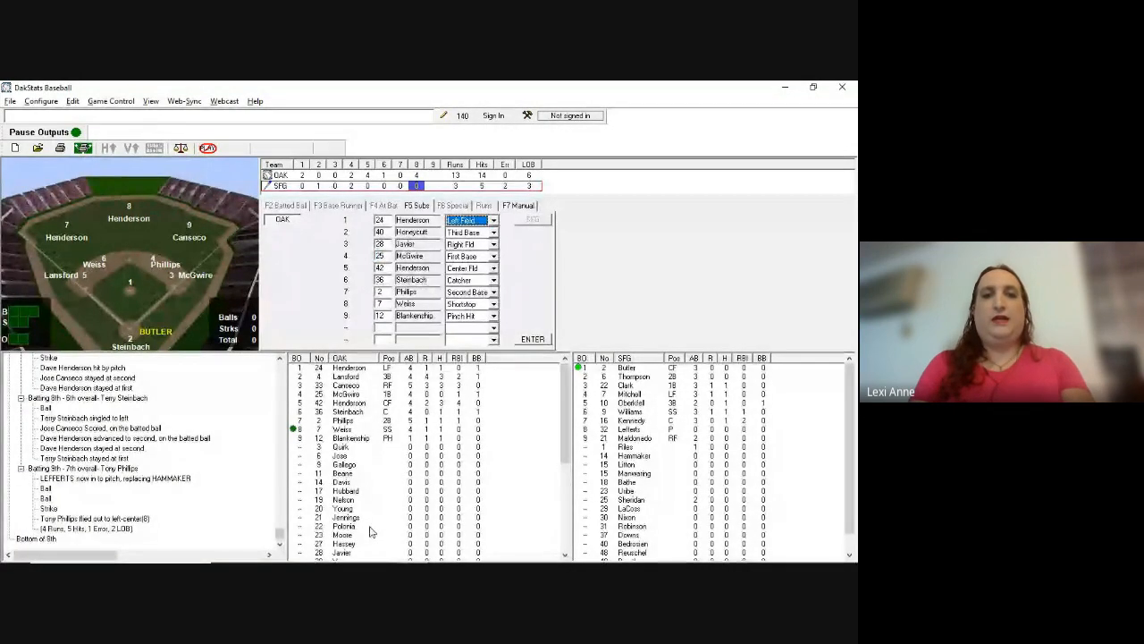
key("p")
key("Tab")
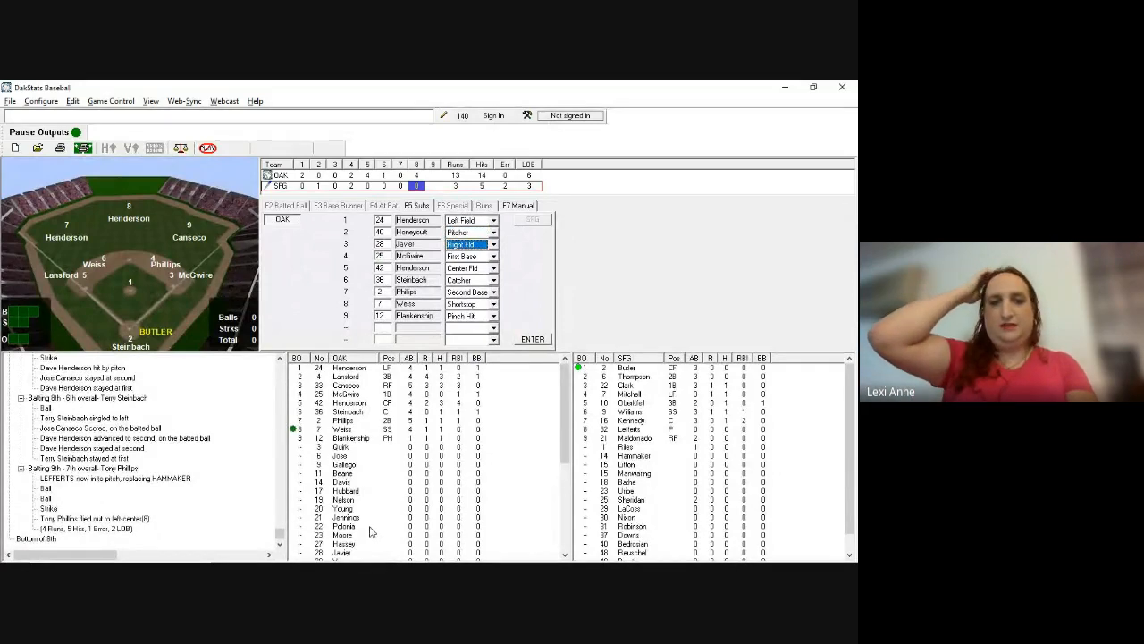
key("alt+Tab")
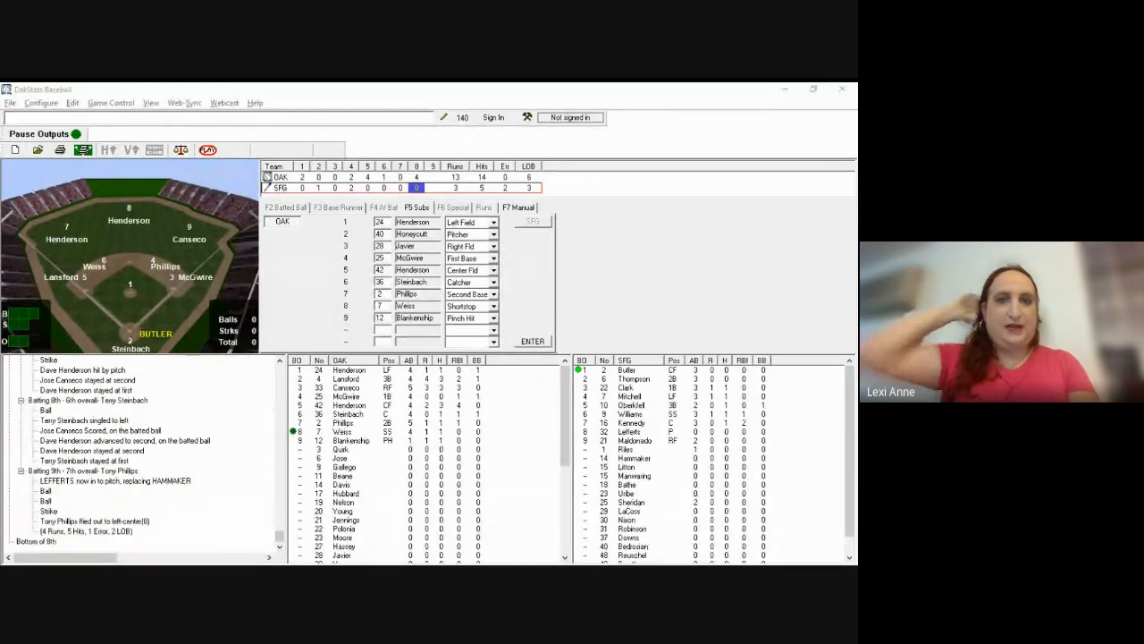
key("Tab")
key("Tab")
key("Tab")
key("Tab")
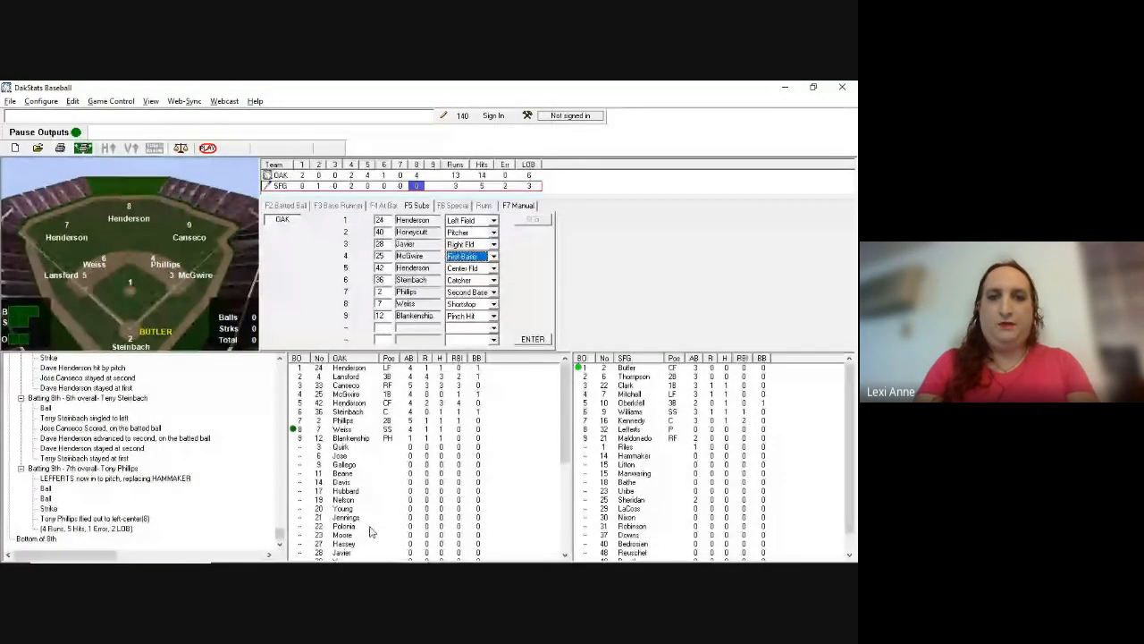
key("t")
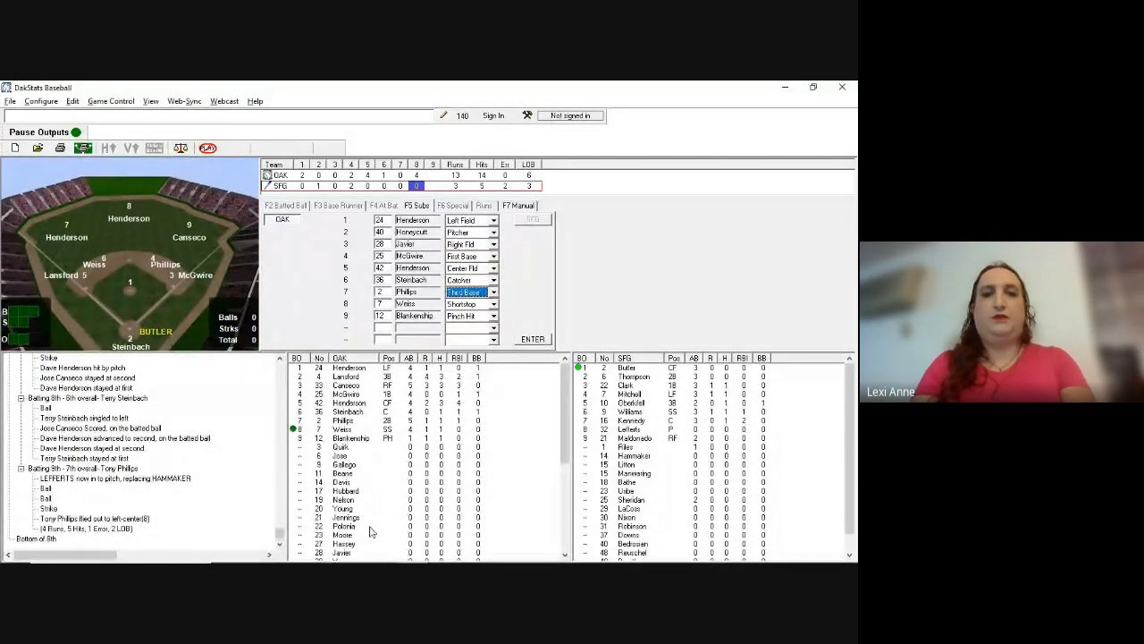
key("Tab")
key("Tab")
key("s")
key("Return")
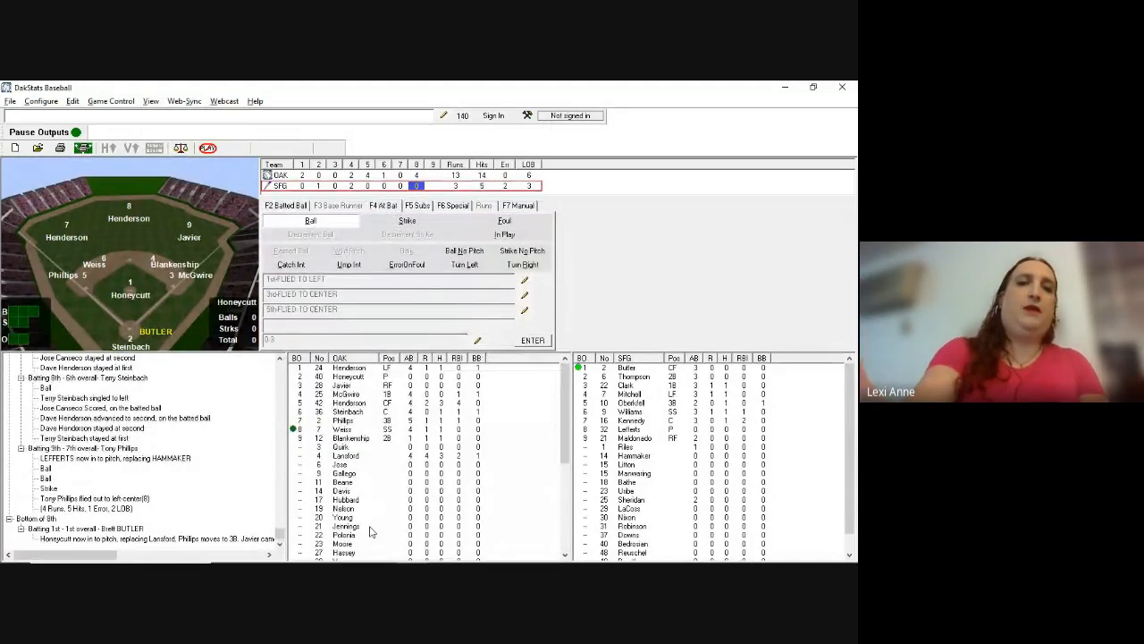
Step: Send number 30 up to pinch-hit in the Giants' leadoff slot
key("F5")
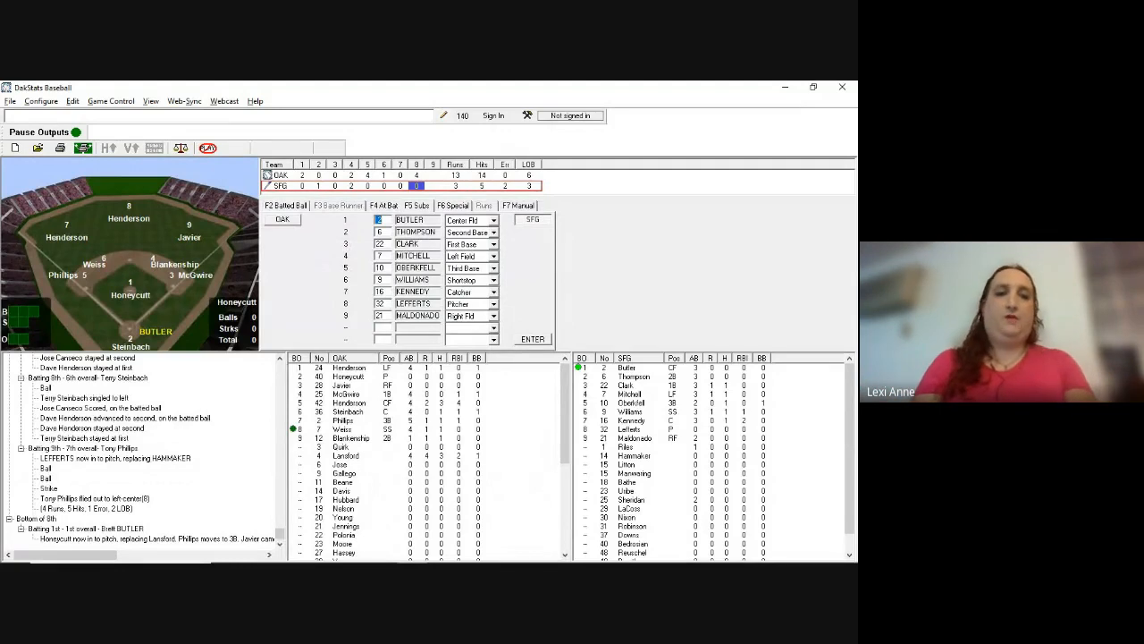
key("alt+Tab")
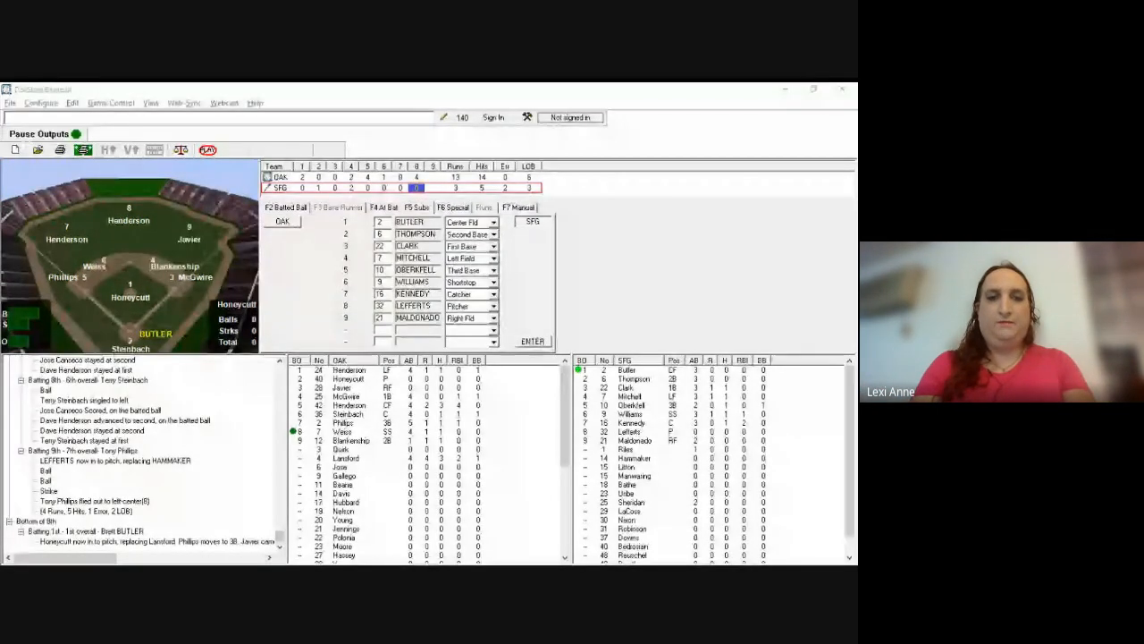
key("alt+Tab")
type("50")
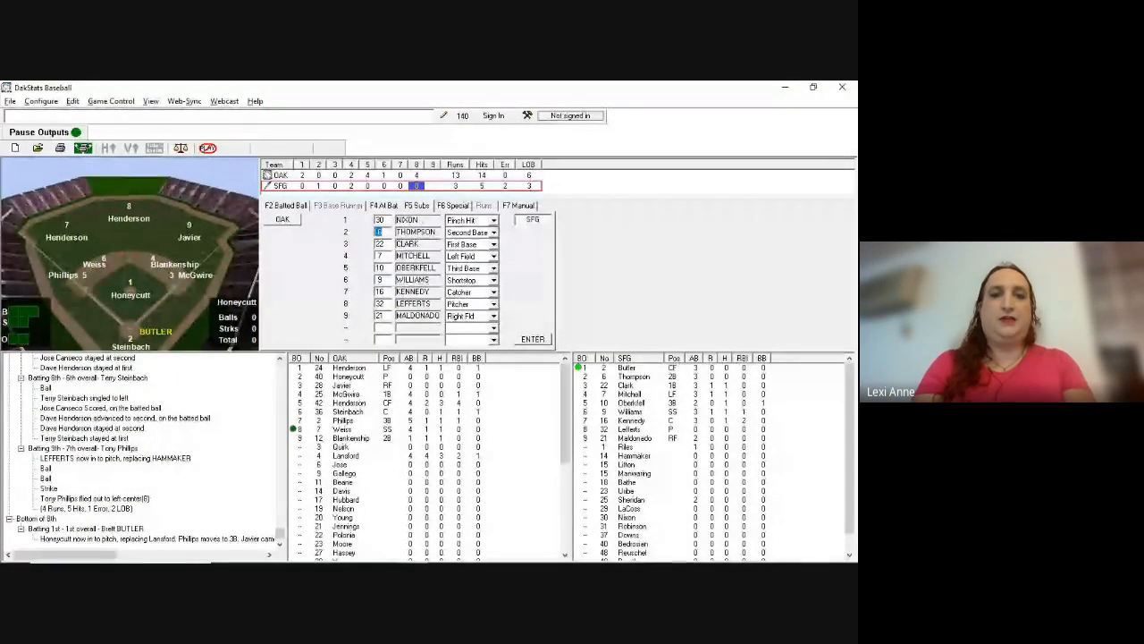
key("Return")
key("alt+Tab")
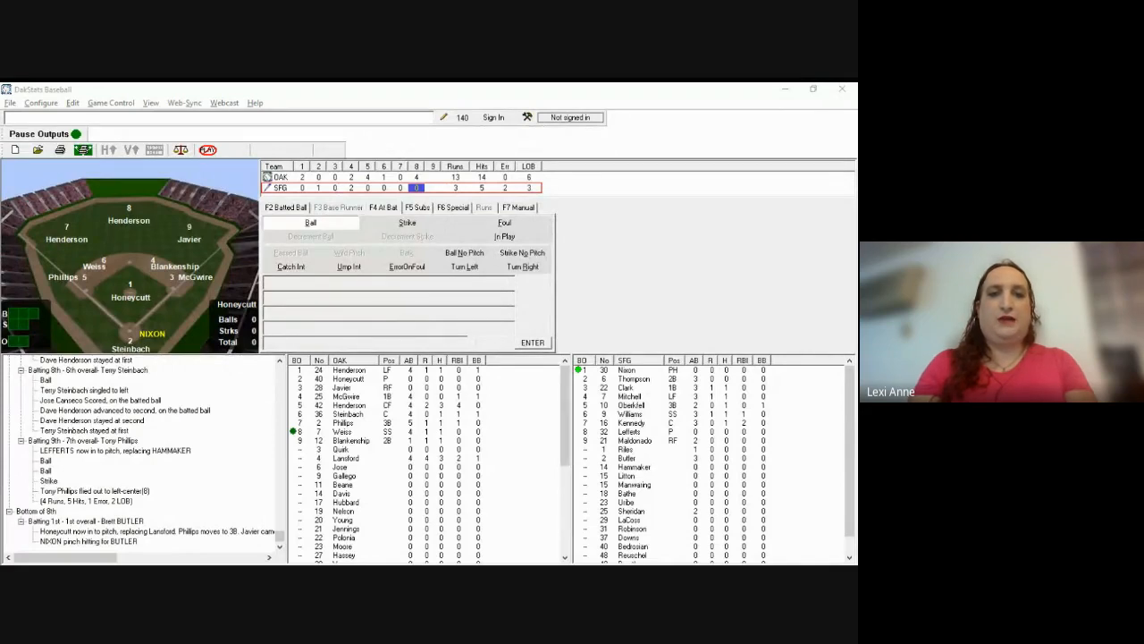
Step: Record the pinch hitter's ground out hit to 46, fielded 6-3
left_click(596, 262)
key("F2")
type("g")
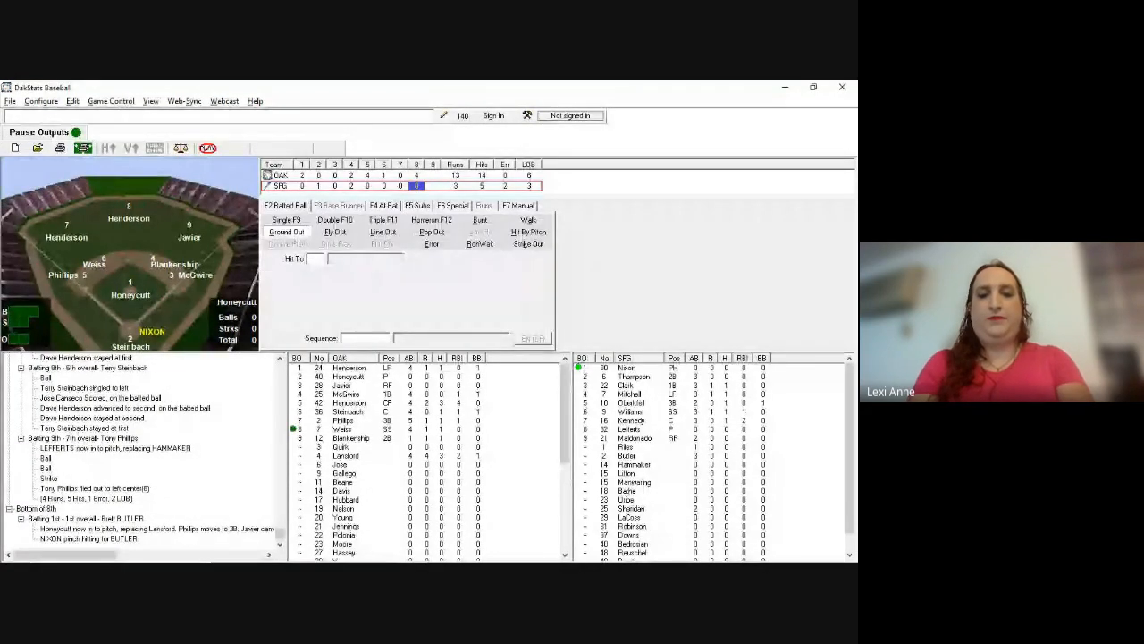
type("46")
key("Return")
type("63")
key("Return")
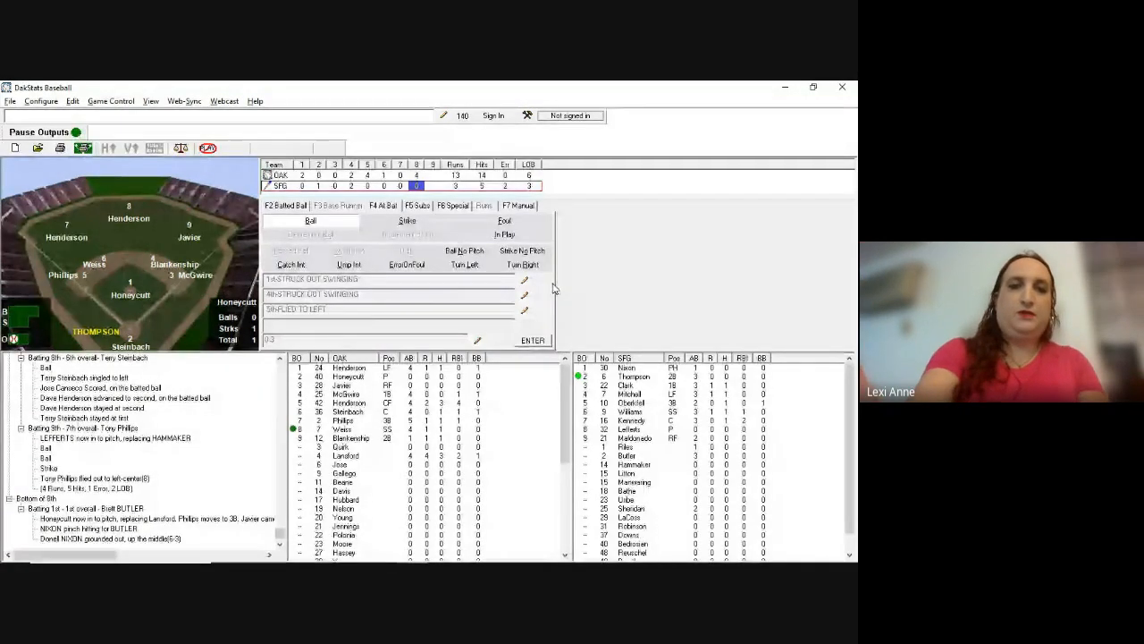
key("F5")
key("Down")
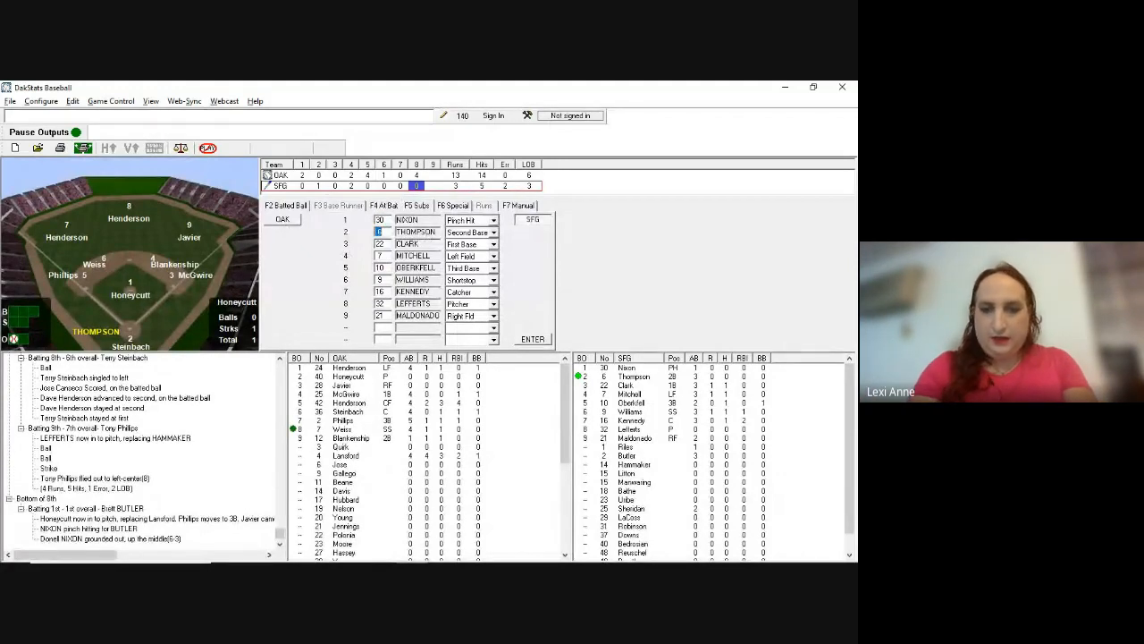
Step: Enter jersey 15 in Thompson's spot and pick Litton from the duplicate-number list
type("15")
key("Tab")
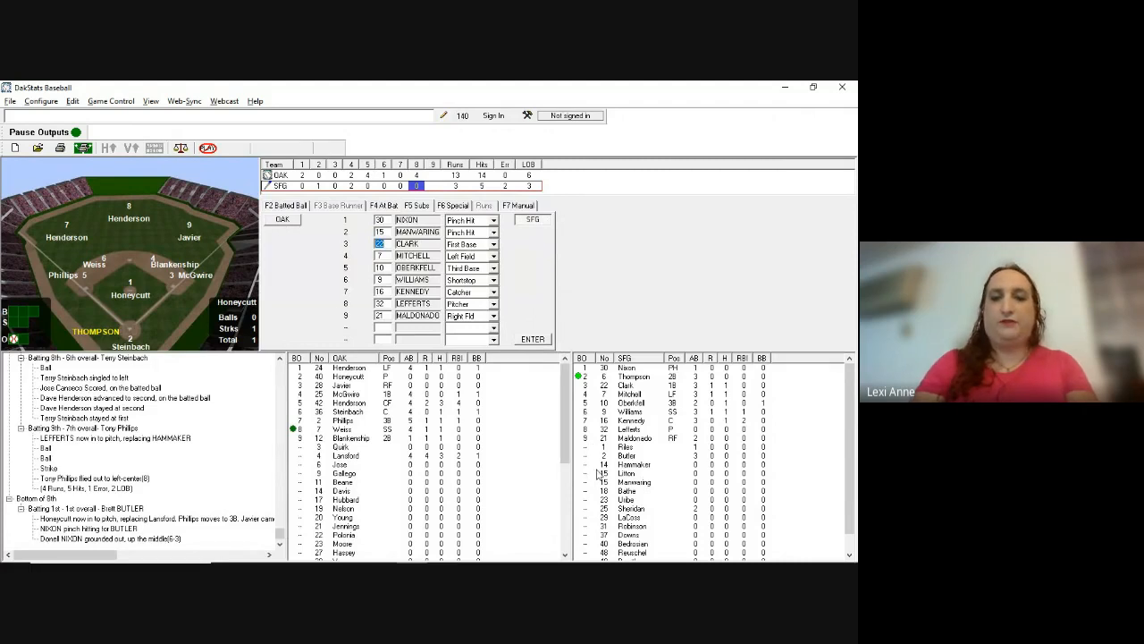
key("Return")
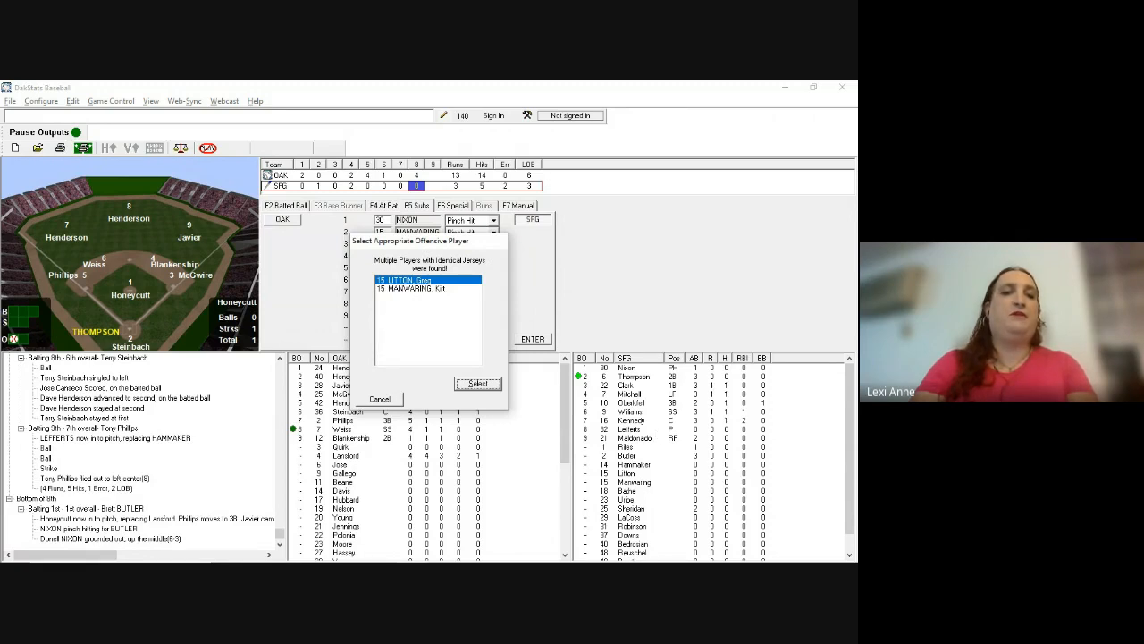
key("Return")
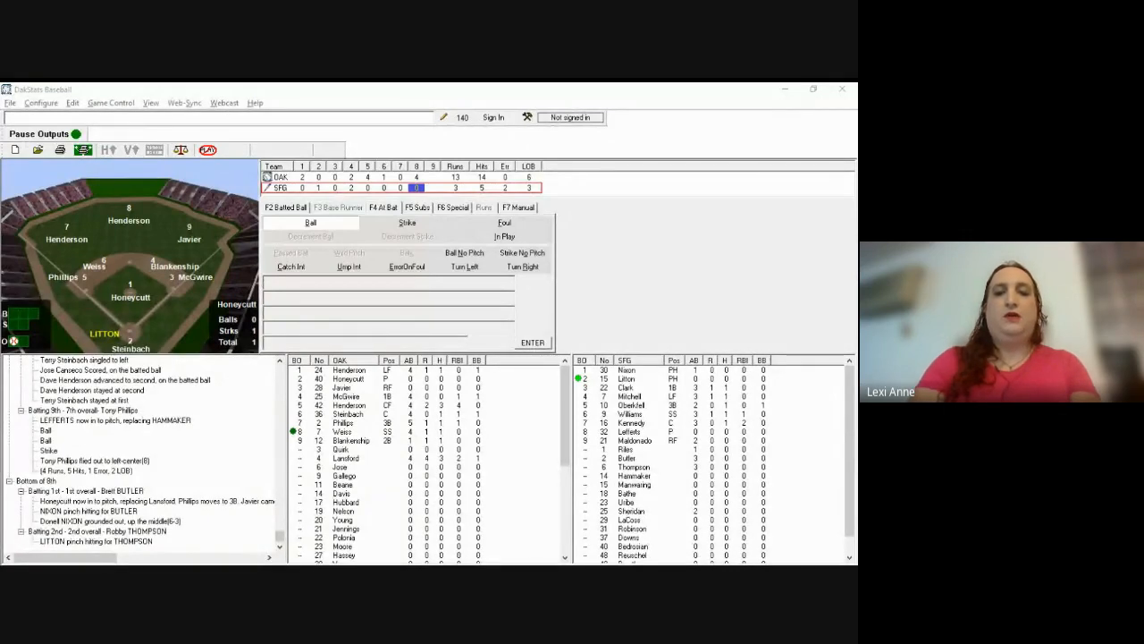
Step: Log Litton's single to second base (4), with Litton holding at first
left_click(525, 240)
type("4")
key("Return")
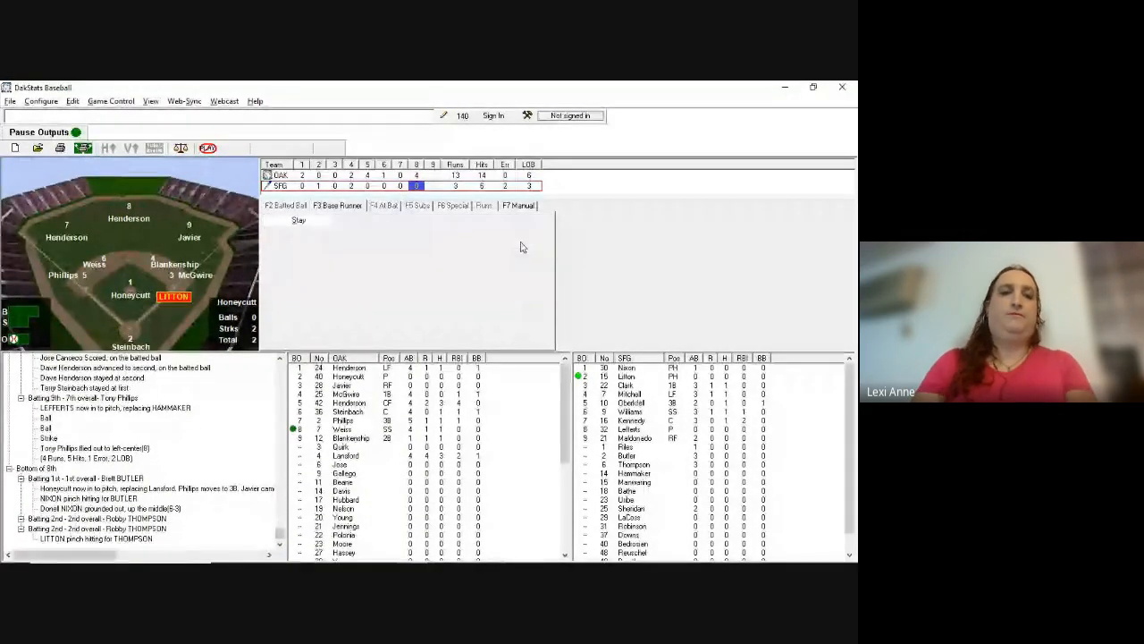
key("Return")
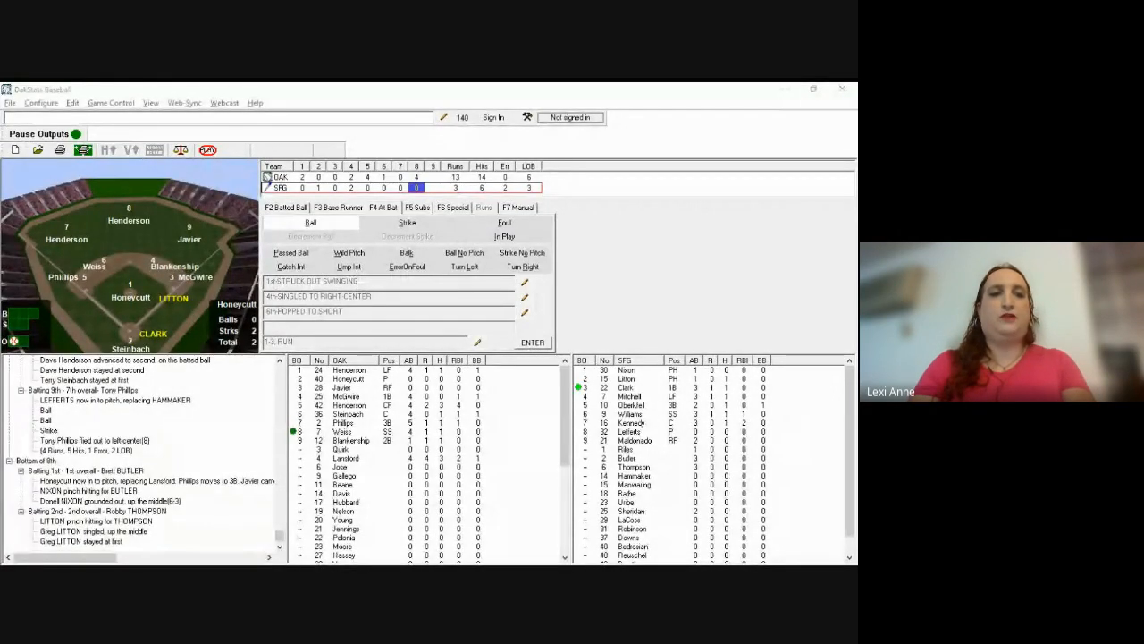
Step: Log a ball and three strikes to Clark, ending in a swinging strikeout
left_click(523, 246)
key("b")
key("s")
key("Return")
key("s")
key("Return")
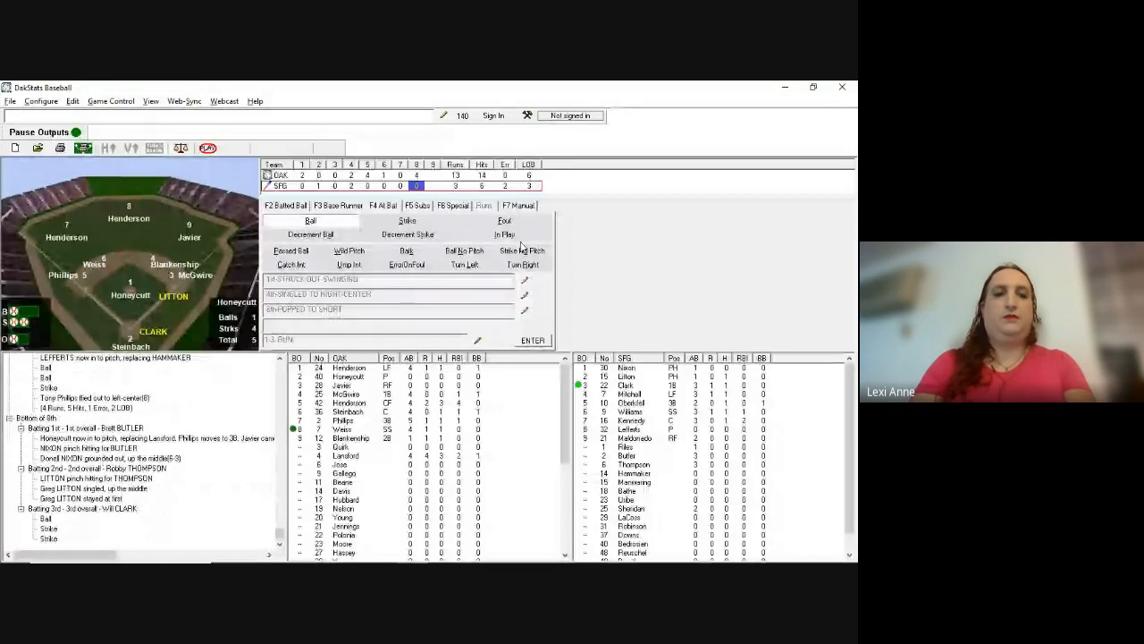
key("s")
key("Return")
key("alt+Tab")
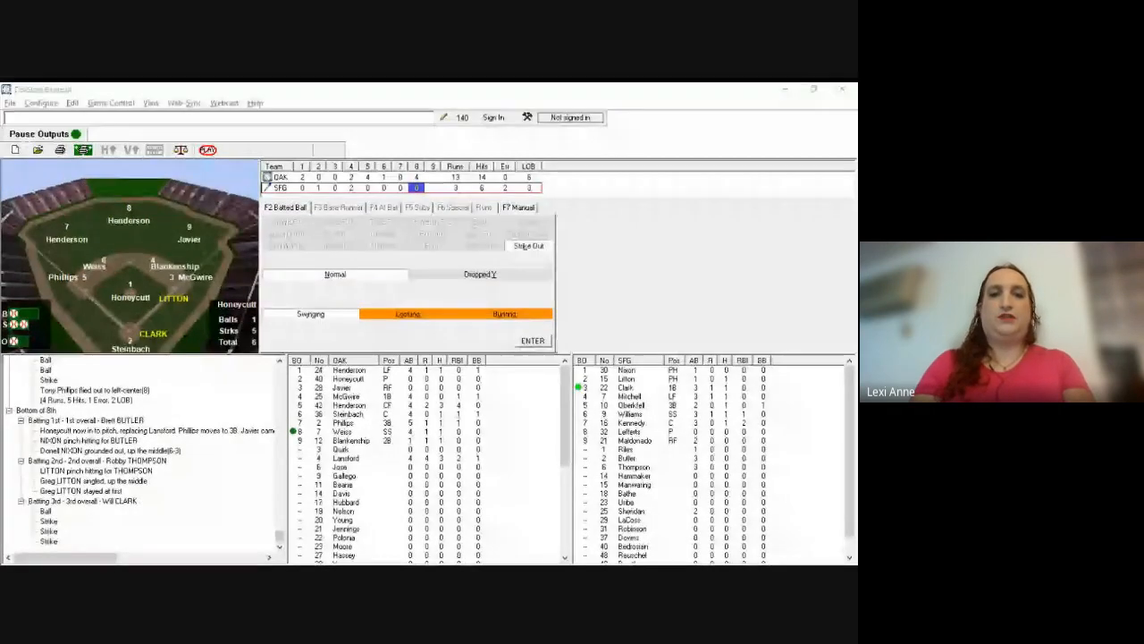
key("alt+Tab")
key("Return")
key("Return")
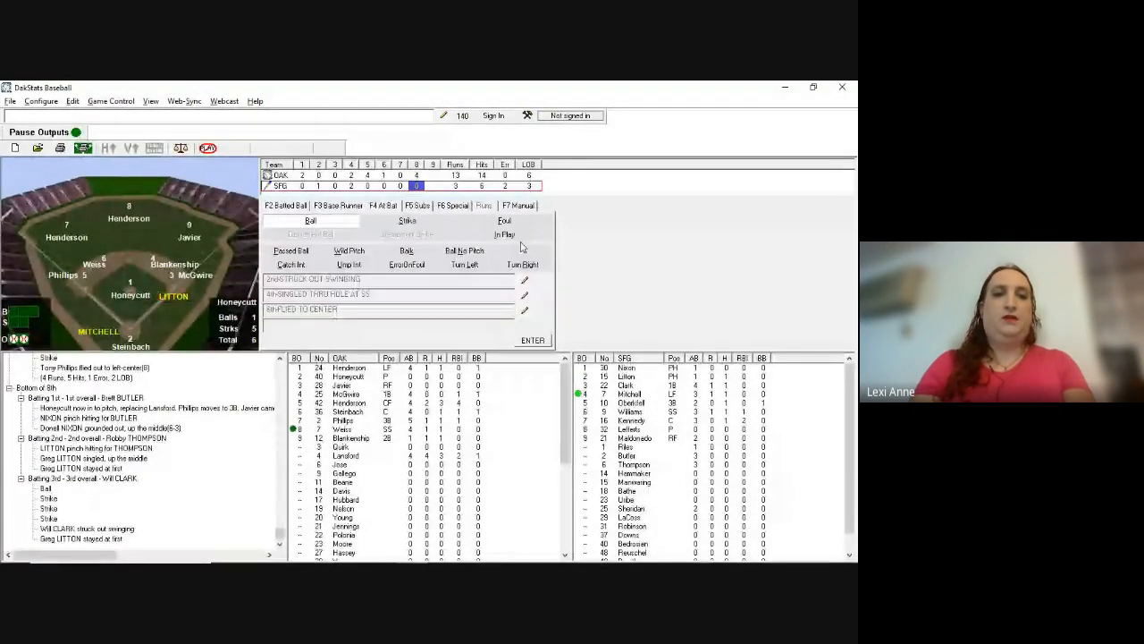
key("alt+Tab")
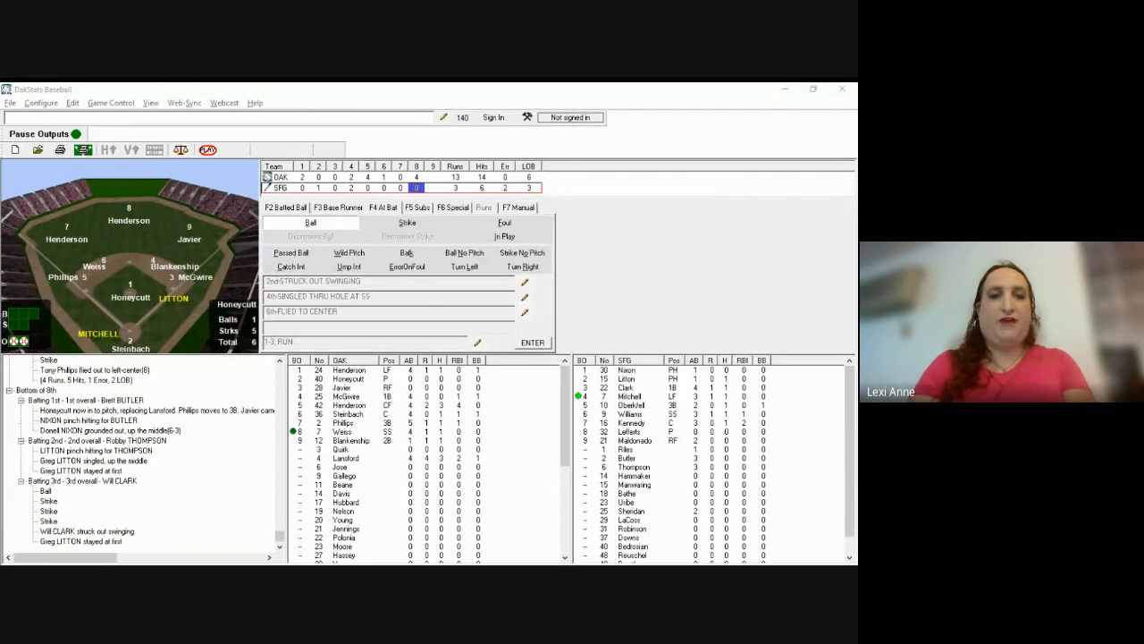
Step: Log a strike and Mitchell's fielder's choice to third, Litton forced out 5-4, no runs
left_click(524, 268)
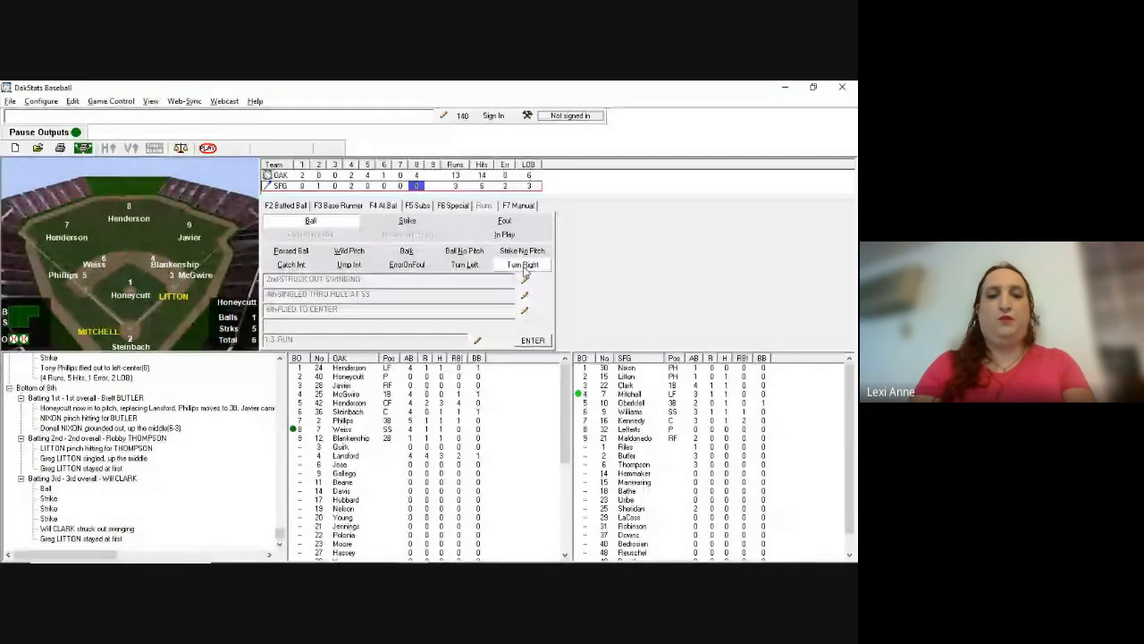
key("s")
key("F2")
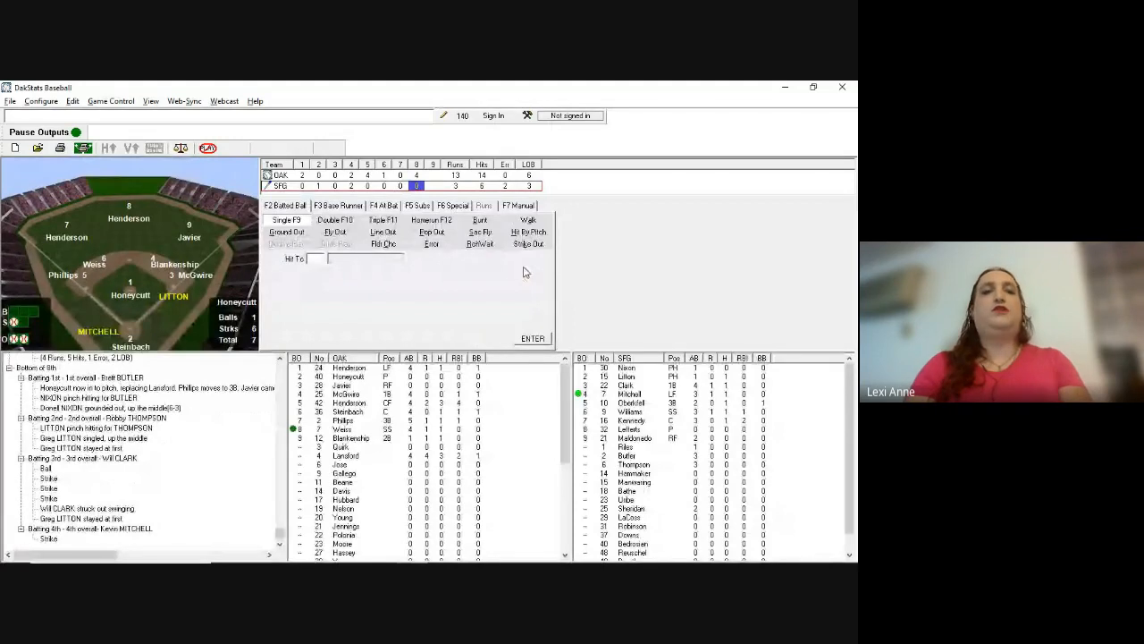
type("5")
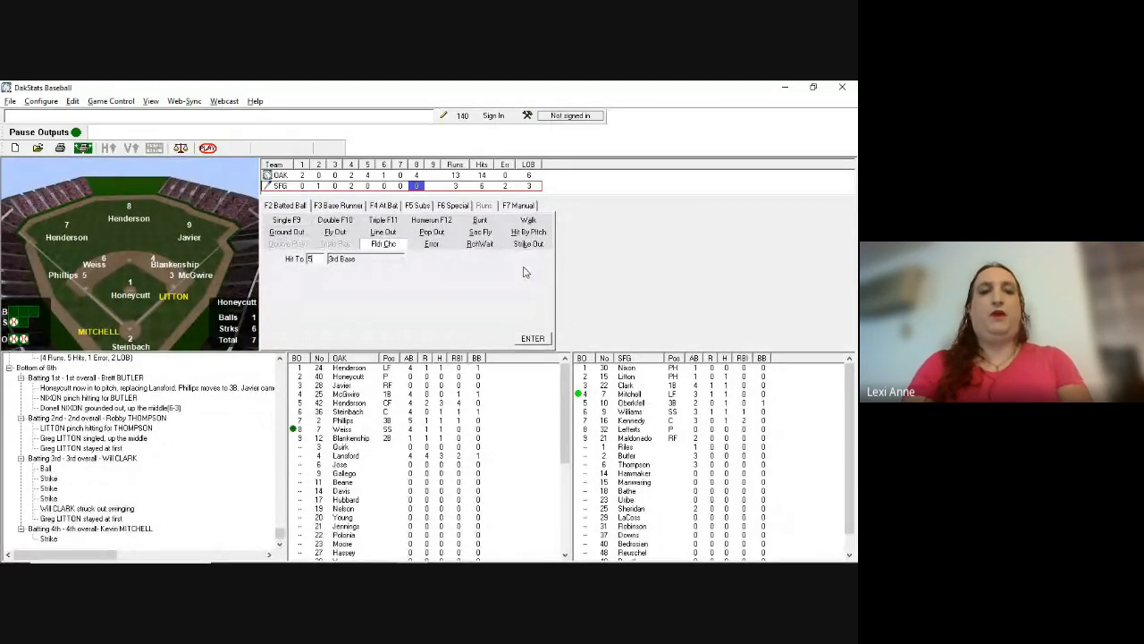
key("Return")
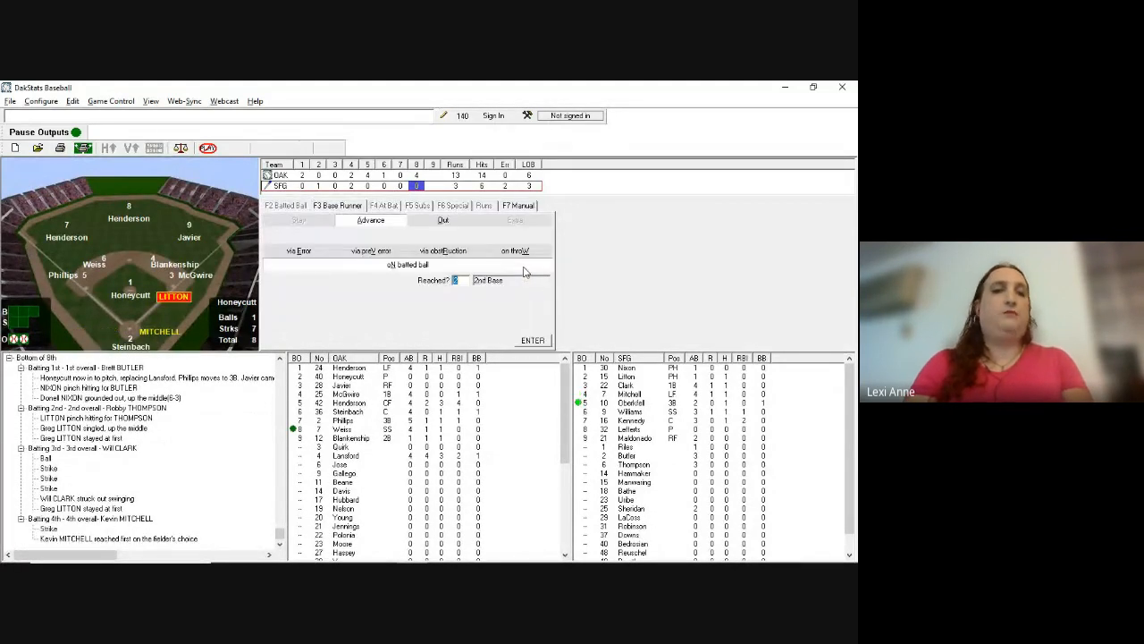
type("o")
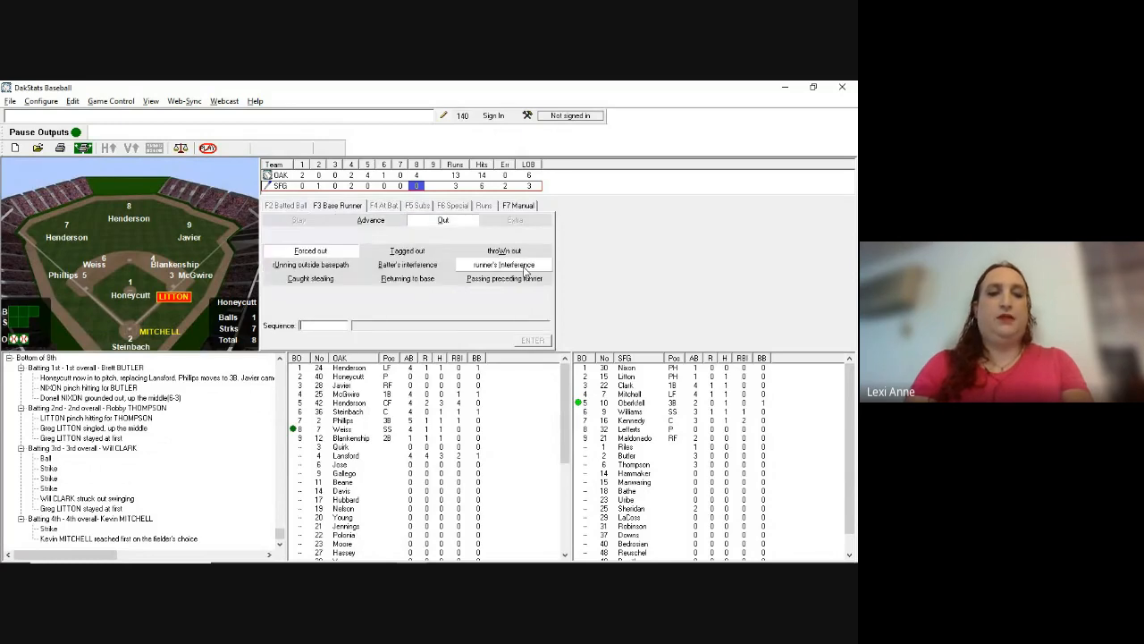
type("54")
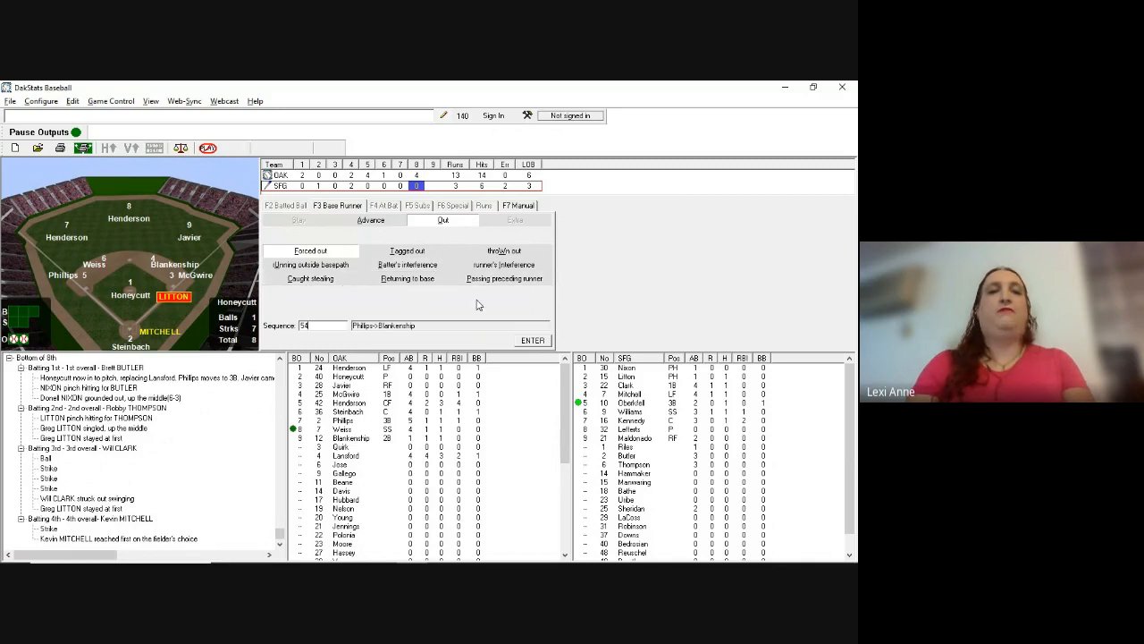
key("Return")
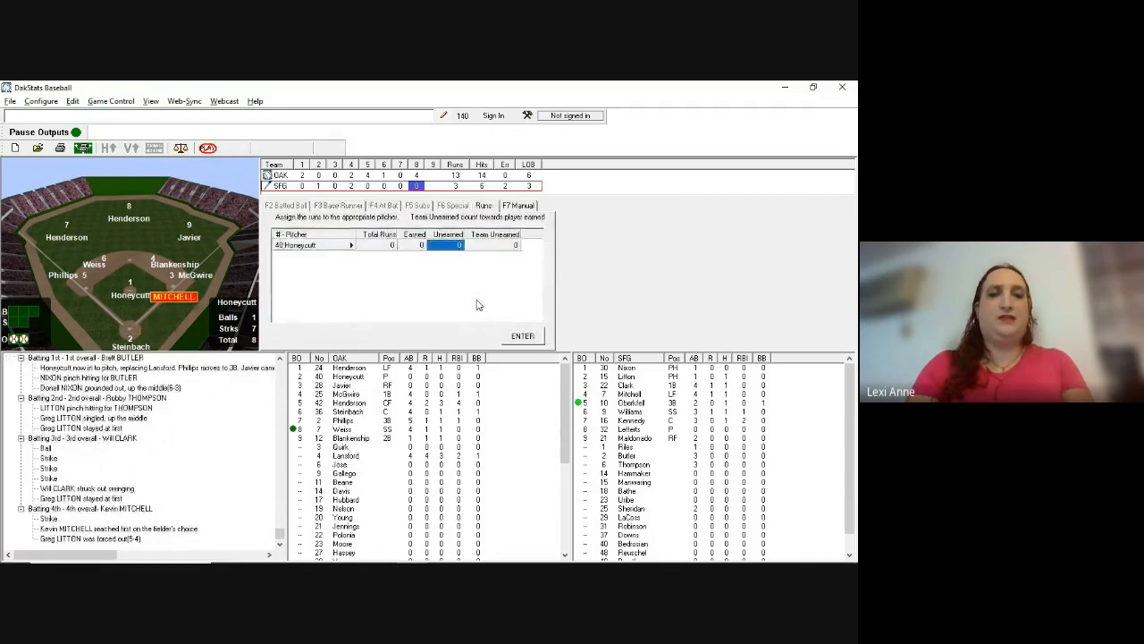
key("Return")
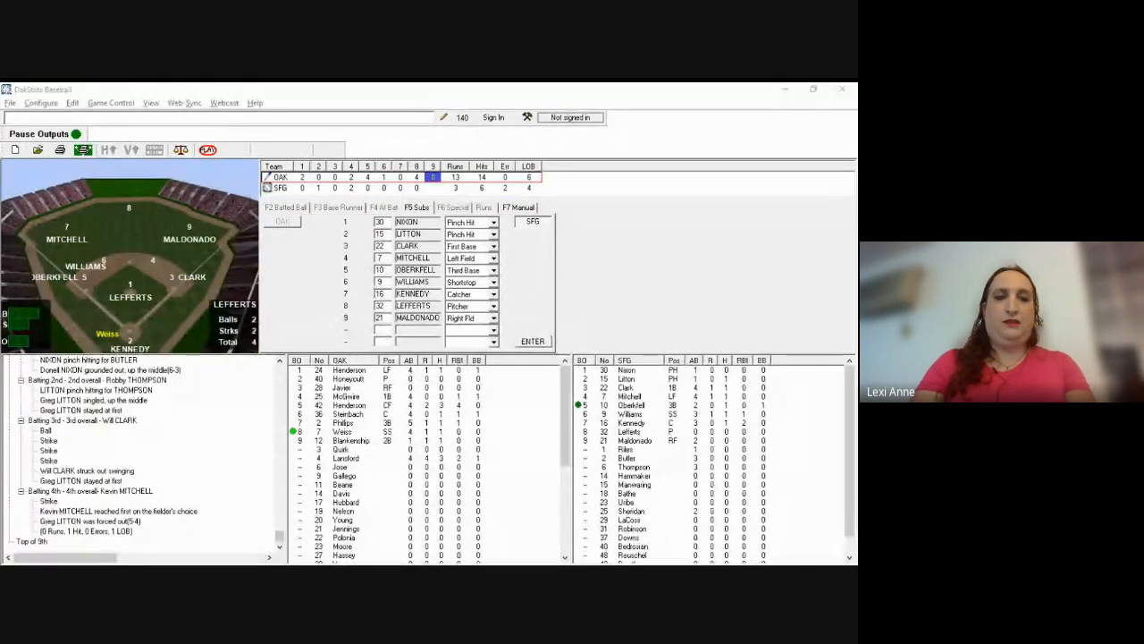
Step: Enter jersey 15 in Kennedy's spot in the Giants' lineup
left_click(560, 227)
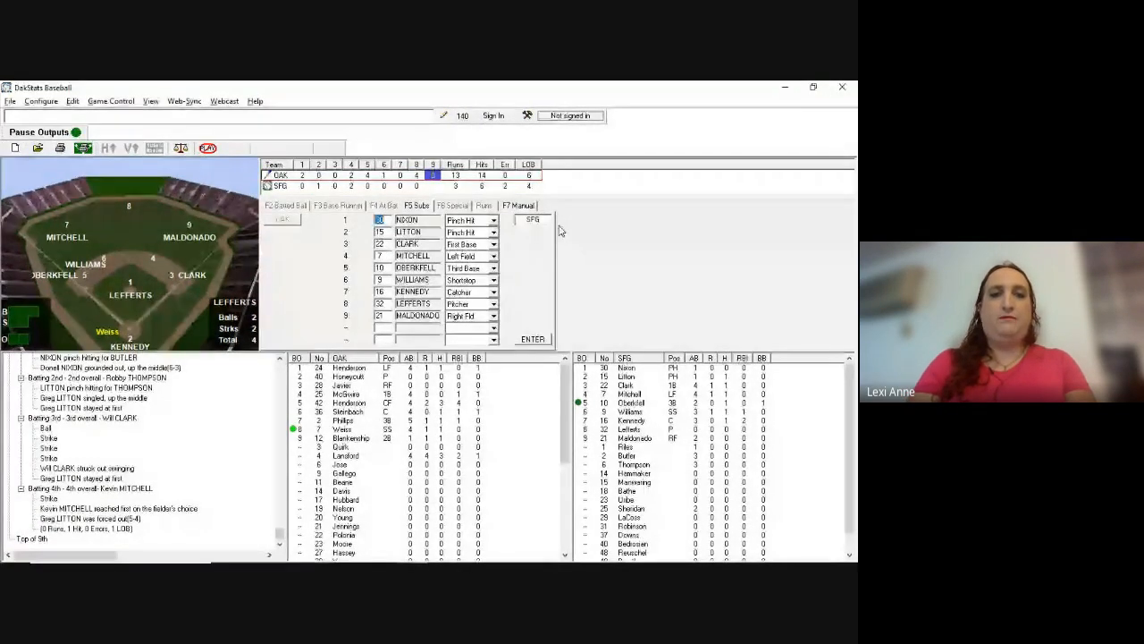
key("Tab")
key("Tab")
key("Tab")
key("Tab")
key("Tab")
key("Tab")
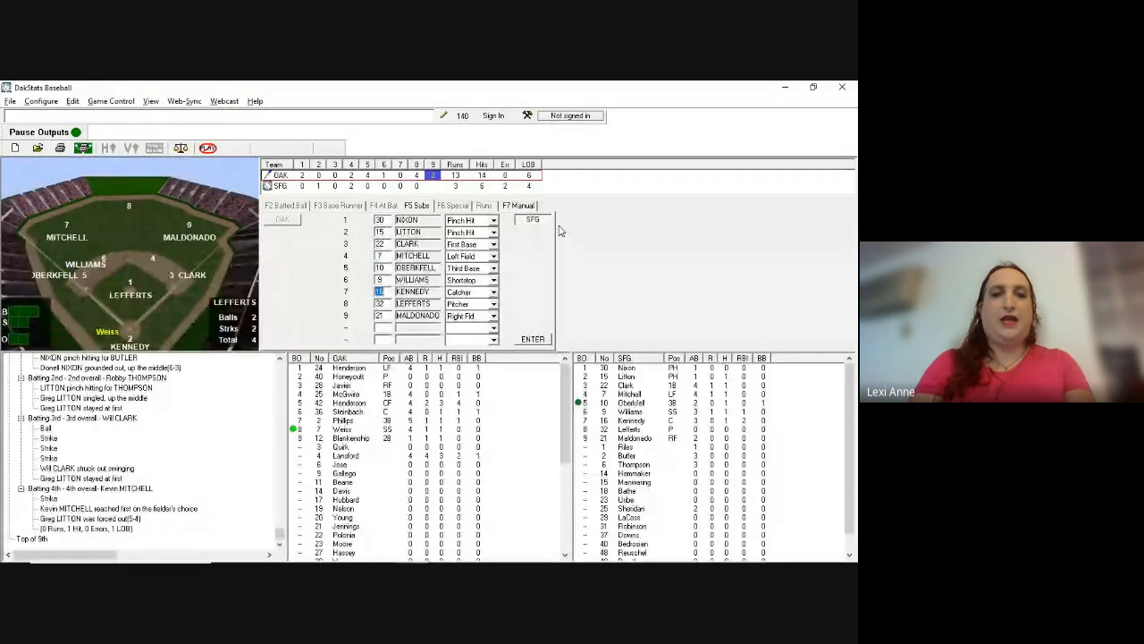
type("15")
key("Tab")
key("alt+Tab")
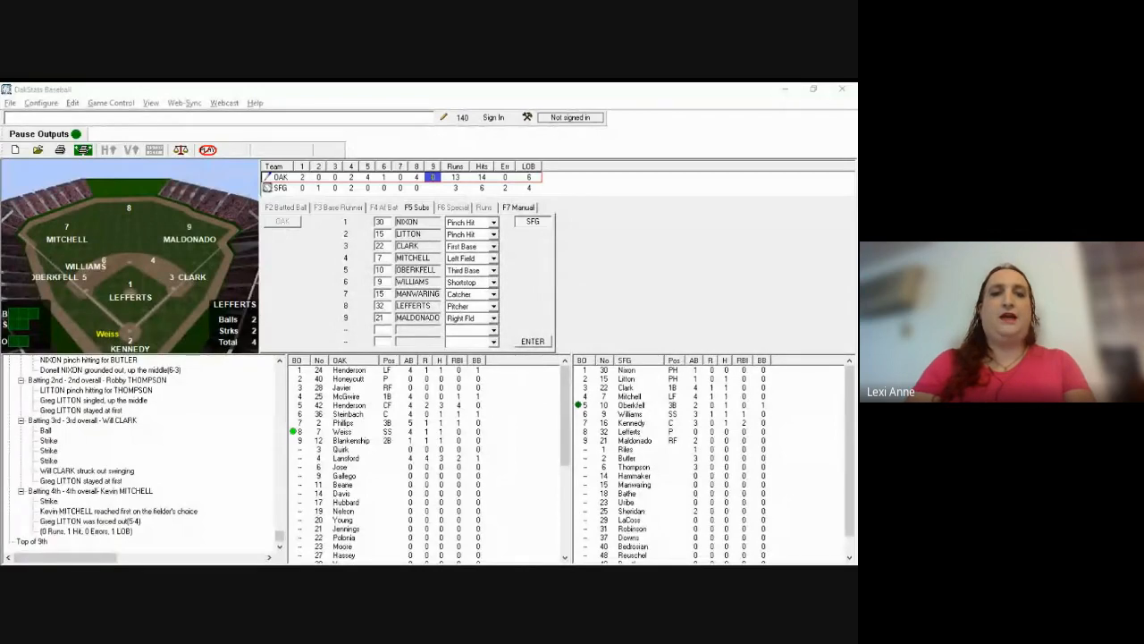
key("alt+Tab")
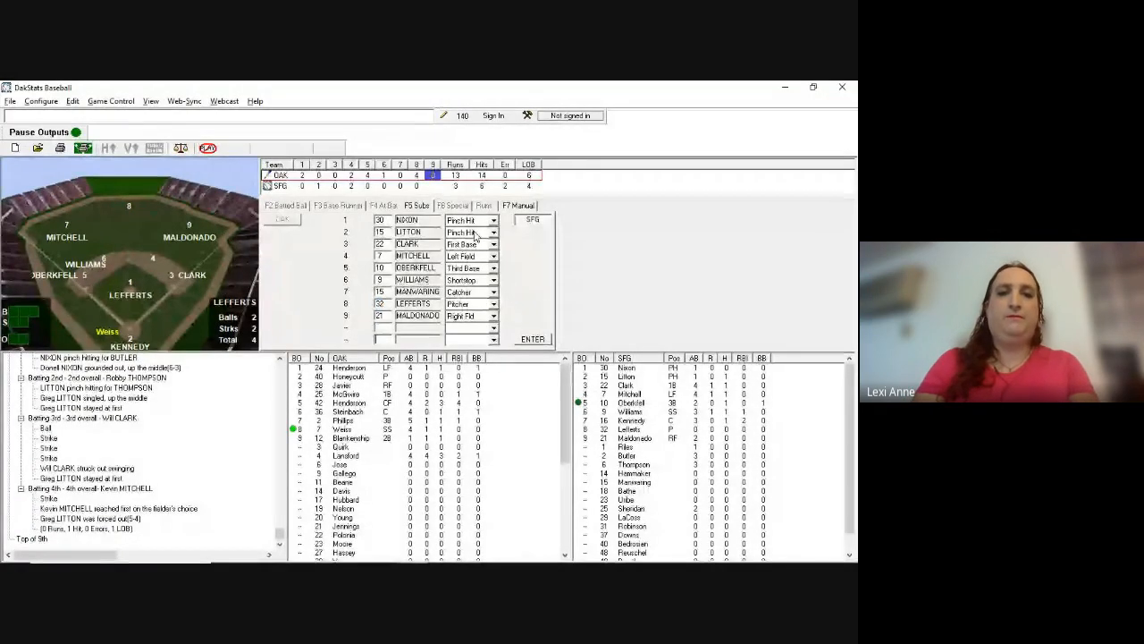
Step: Move Nixon to center field and Litton to second base, choosing Manwaring for number 15
key("Tab")
key("c")
key("c")
key("Tab")
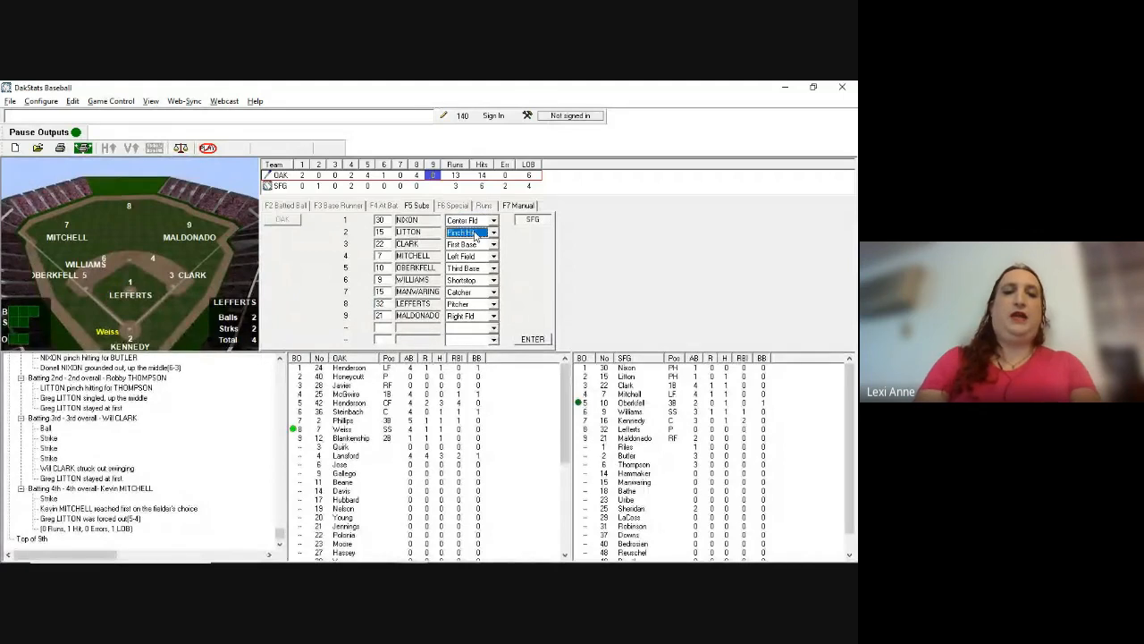
key("s")
key("Tab")
key("Tab")
key("Tab")
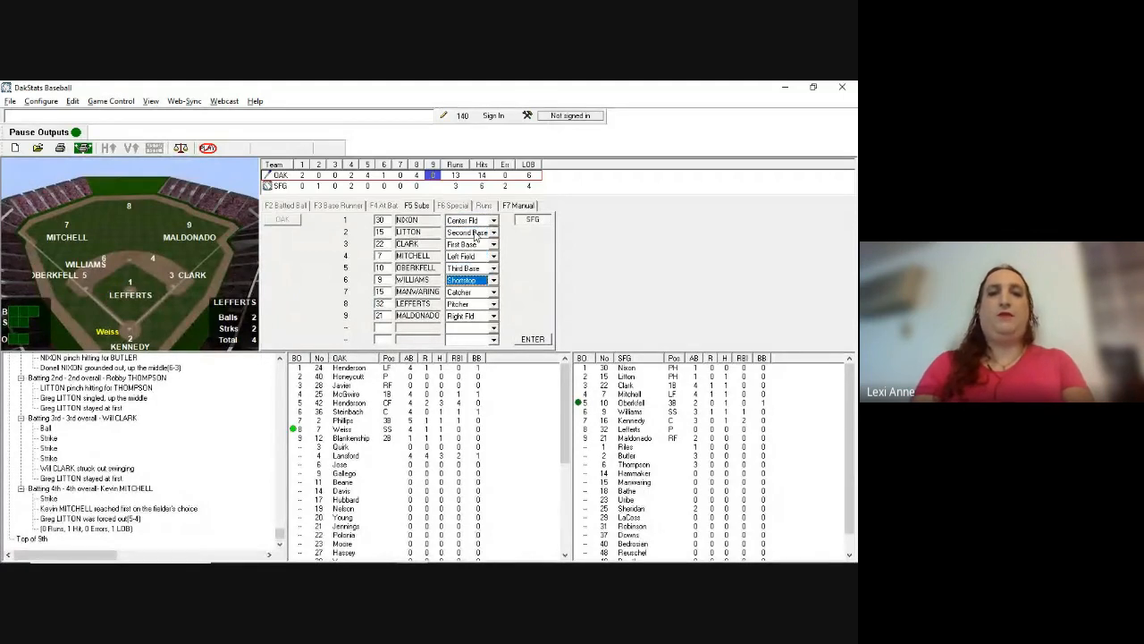
key("Return")
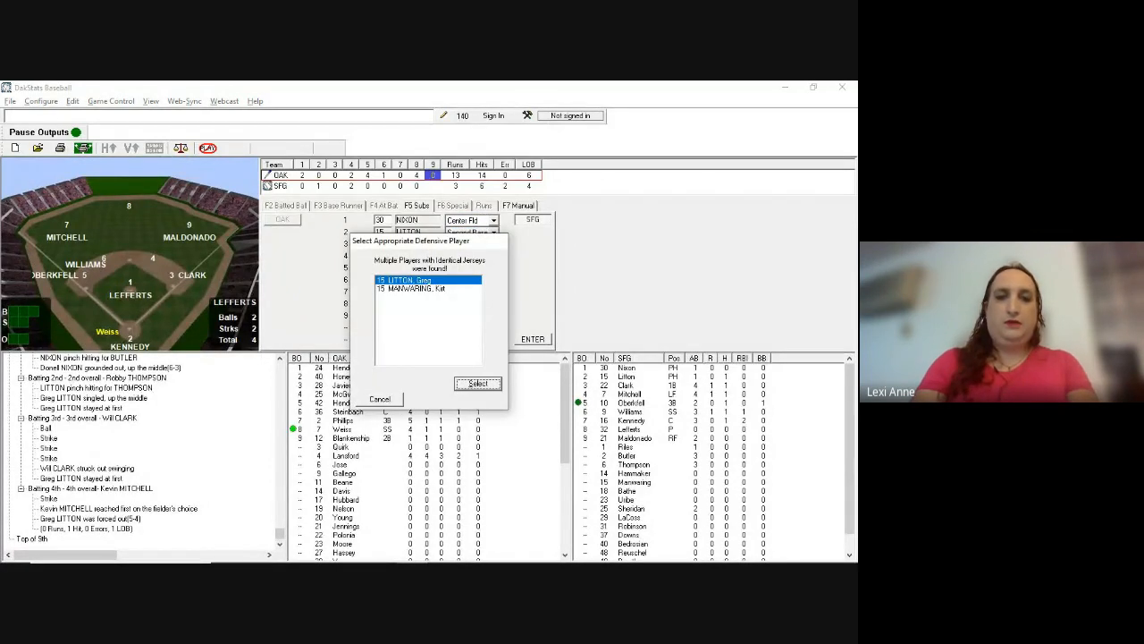
key("Return")
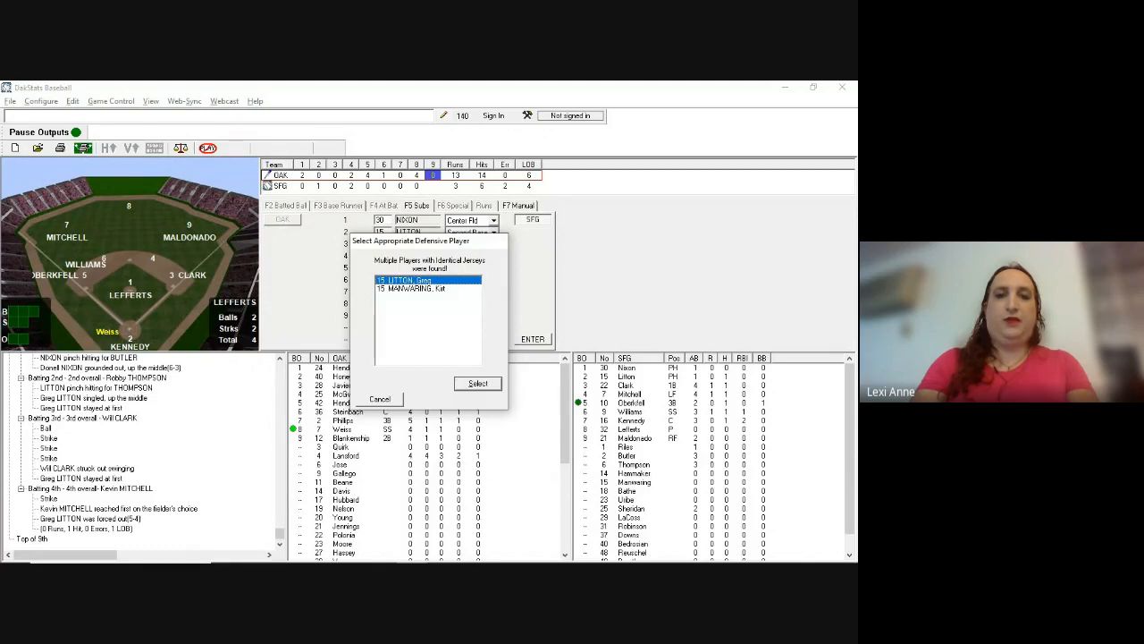
key("Down")
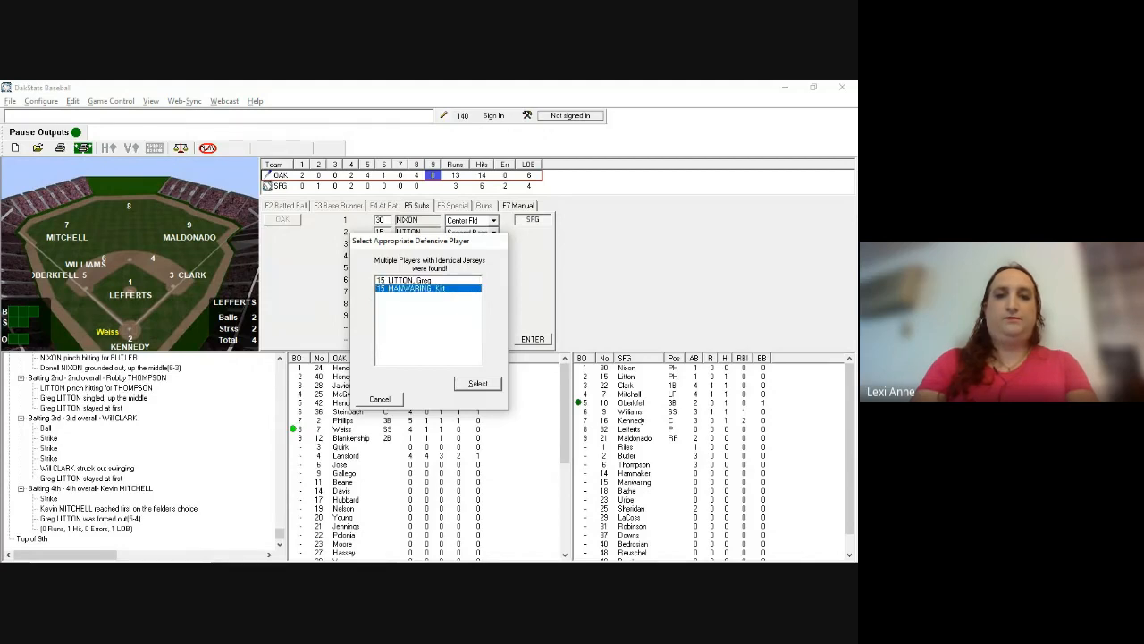
key("Return")
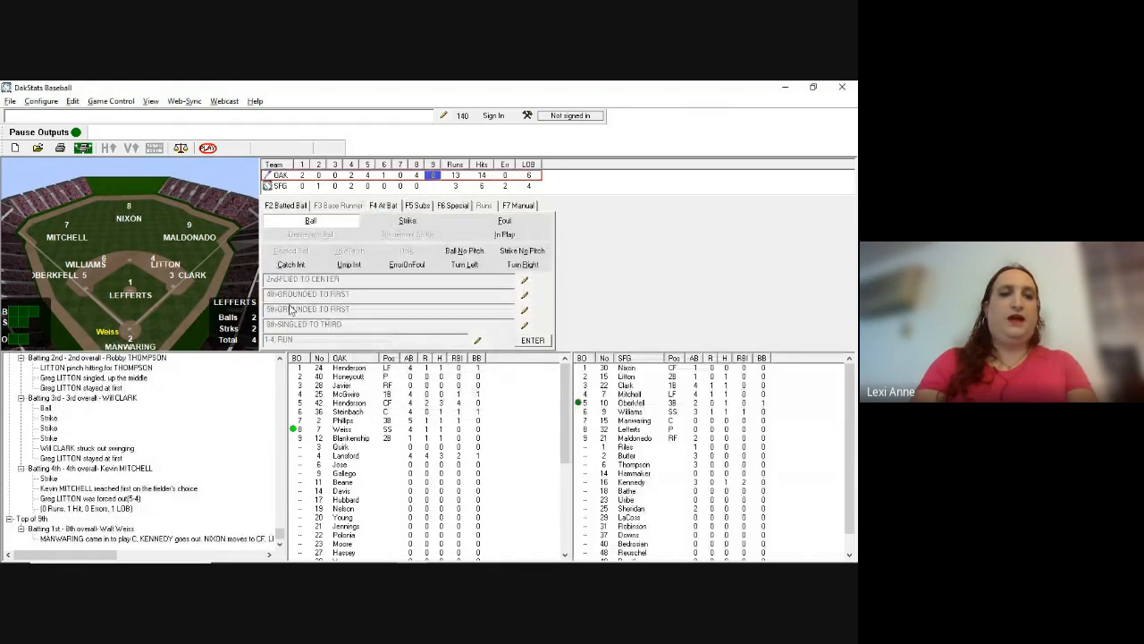
key("alt+Tab")
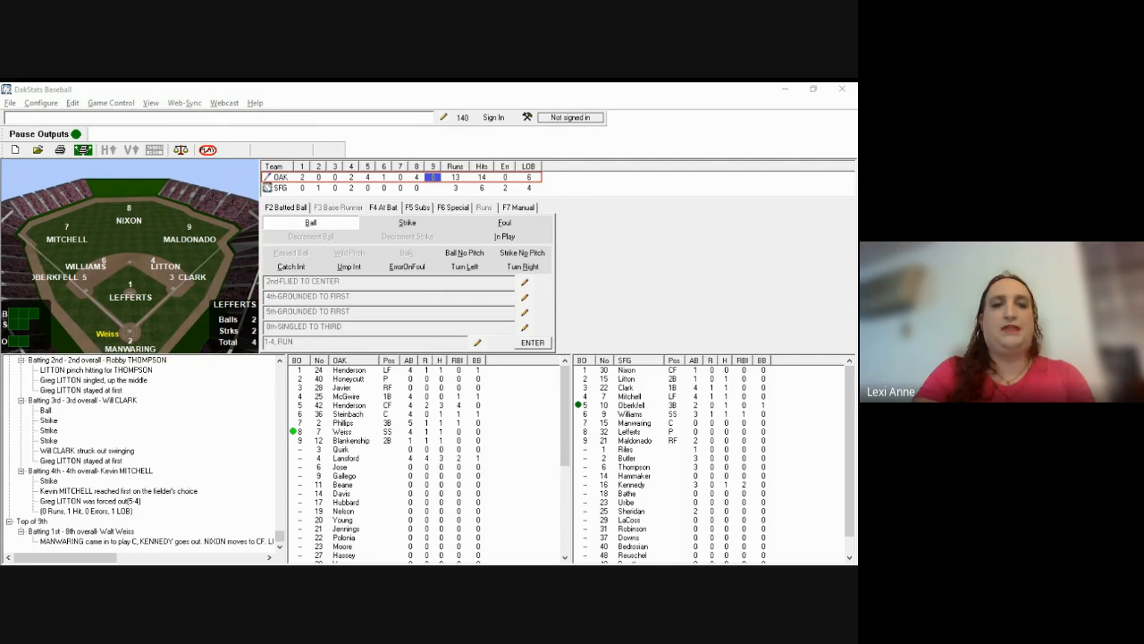
Step: Log a ball, a strike and Weiss's pop-out to second (p944)
key("b")
key("b")
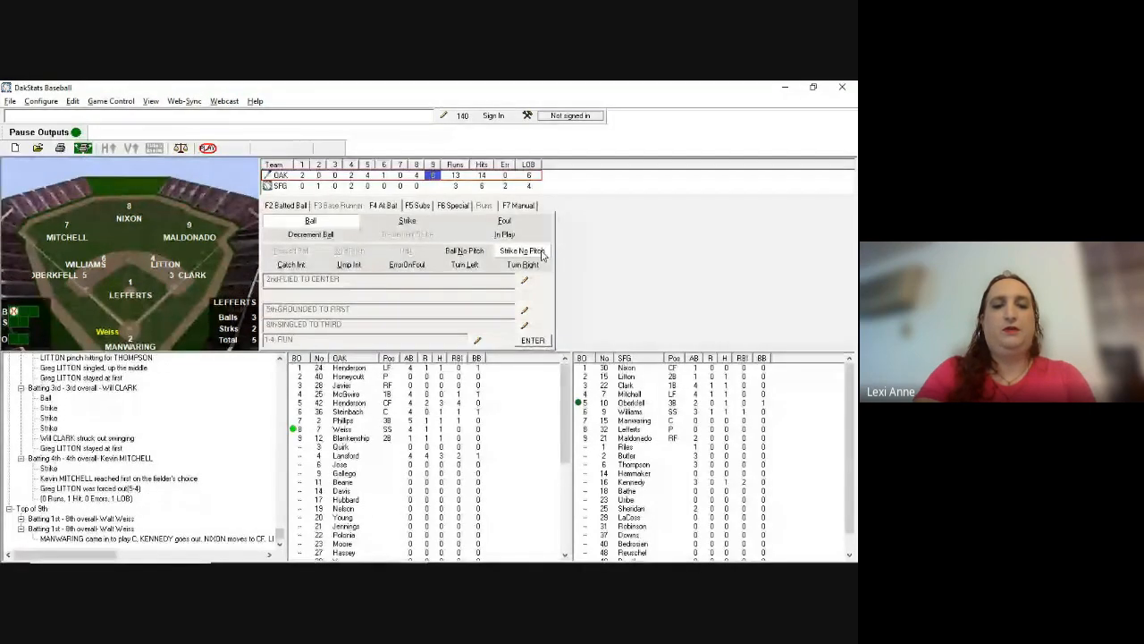
key("s")
key("F2")
type("p")
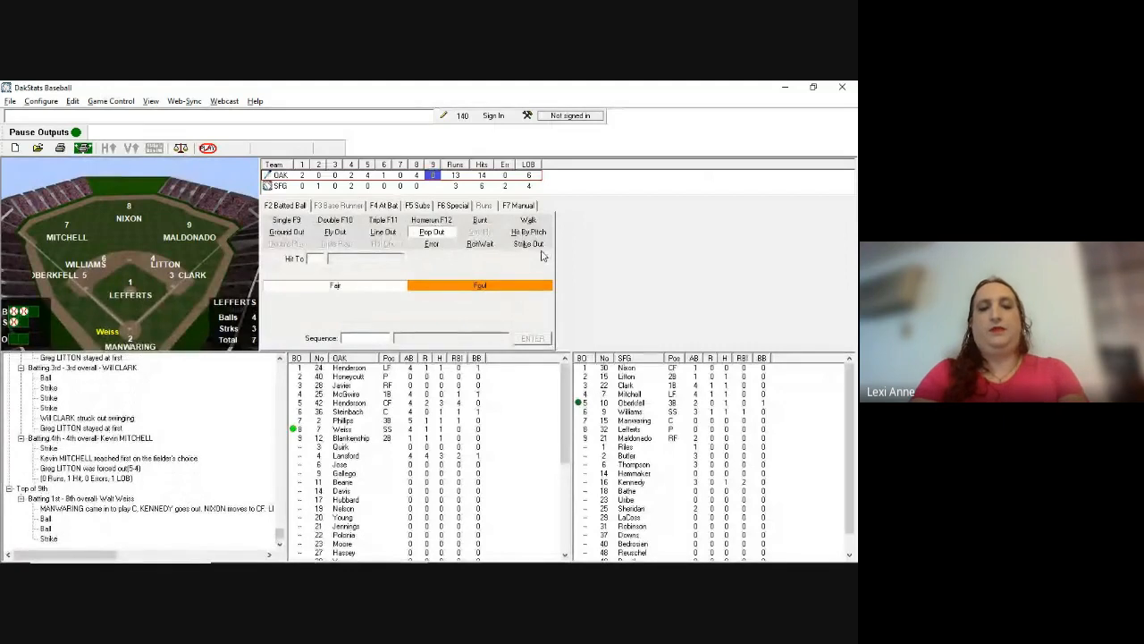
type("944")
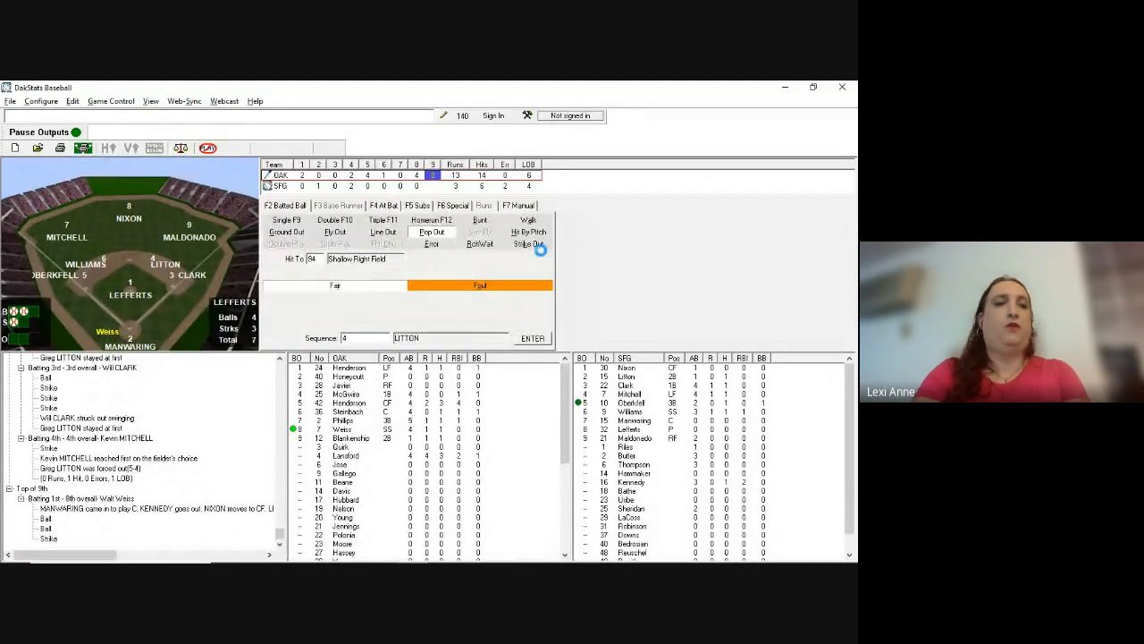
key("Return")
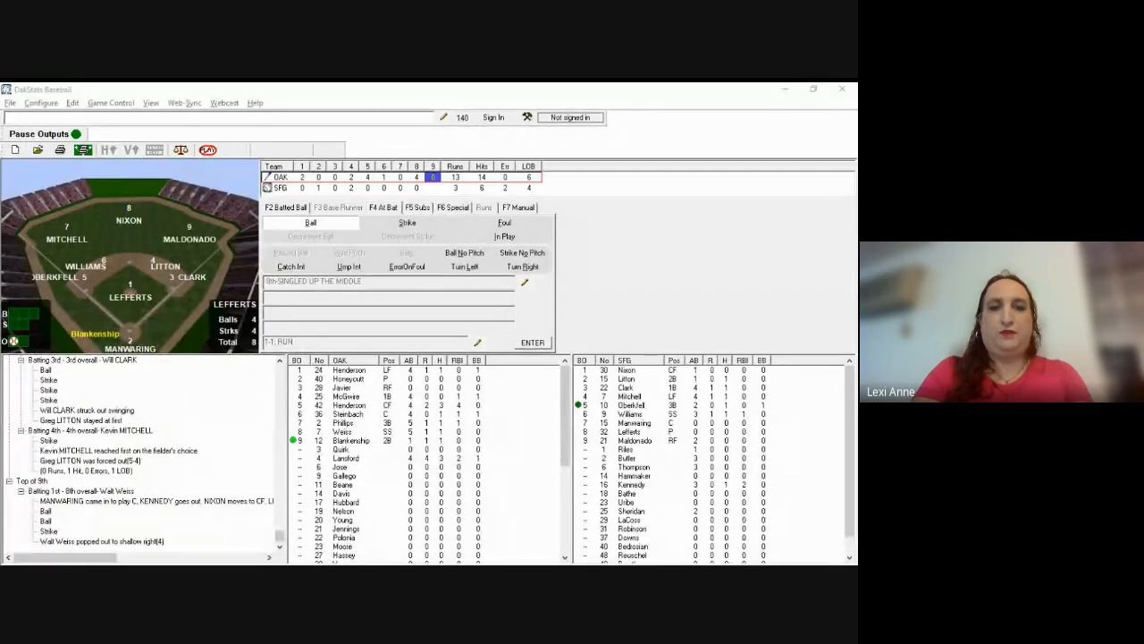
Step: Record Blankenship reaching first on Lefferts' bobble (e311), staying at first
left_click(542, 252)
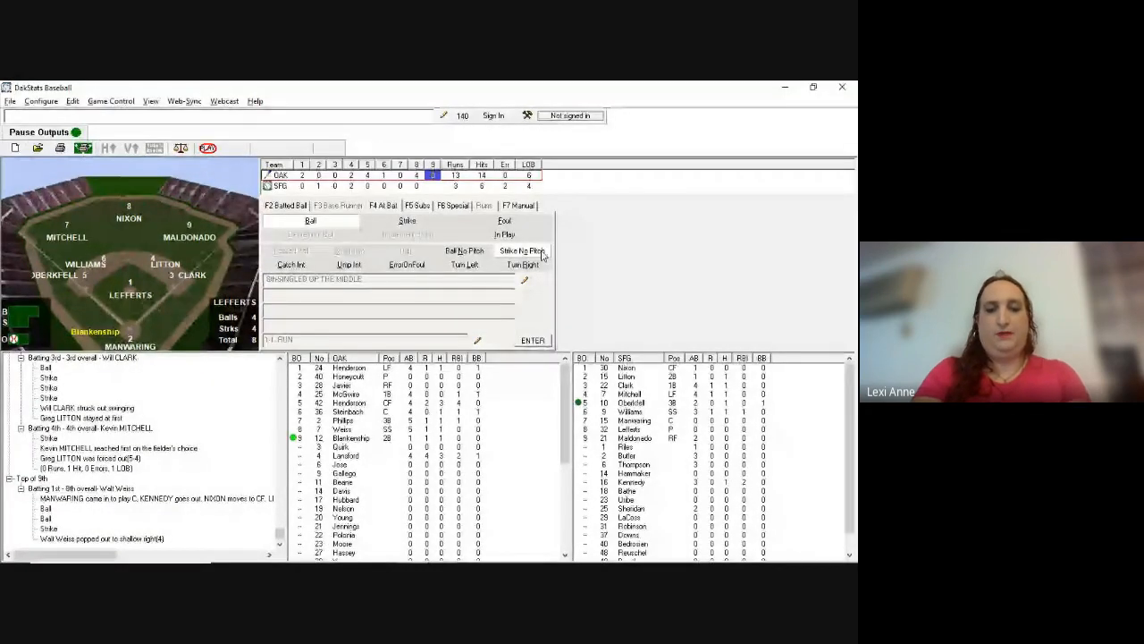
key("F2")
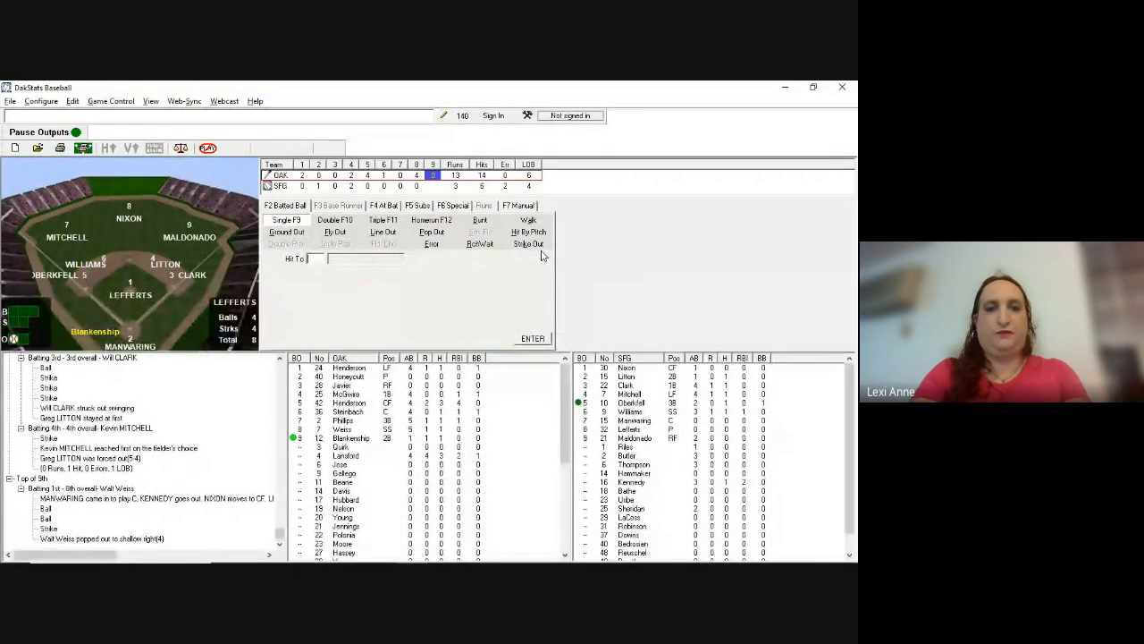
type("e")
type("3")
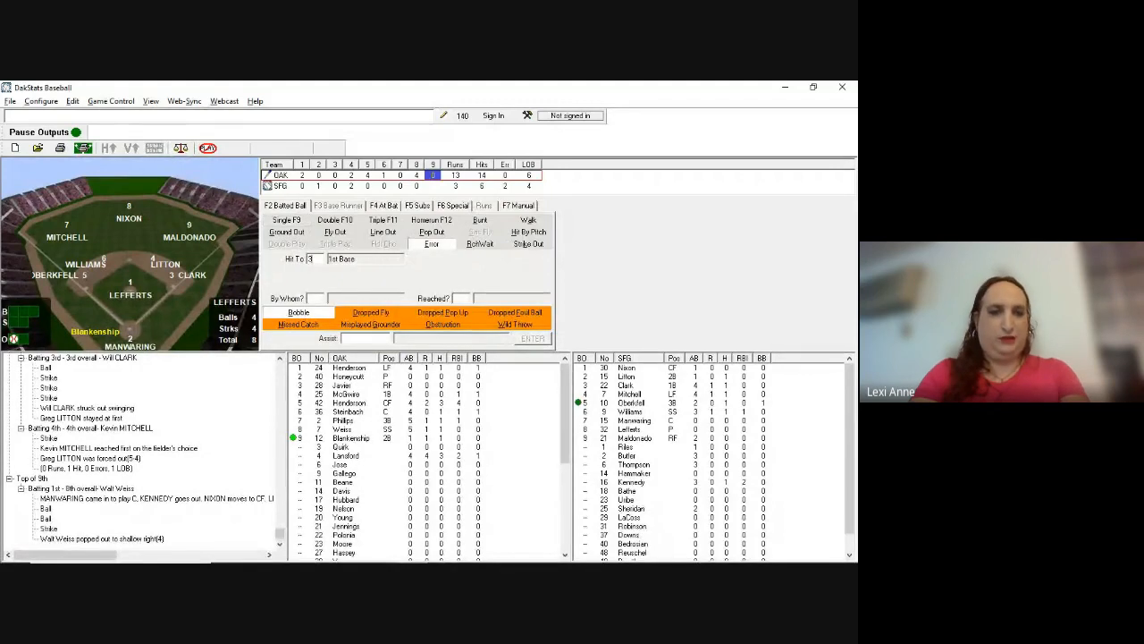
type("11")
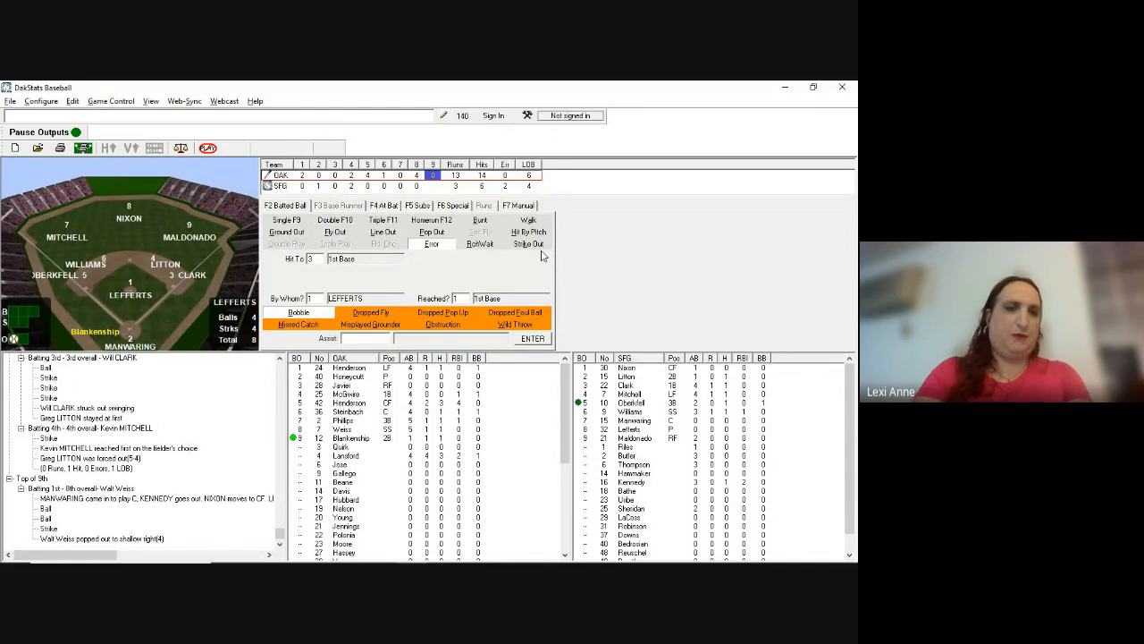
key("Return")
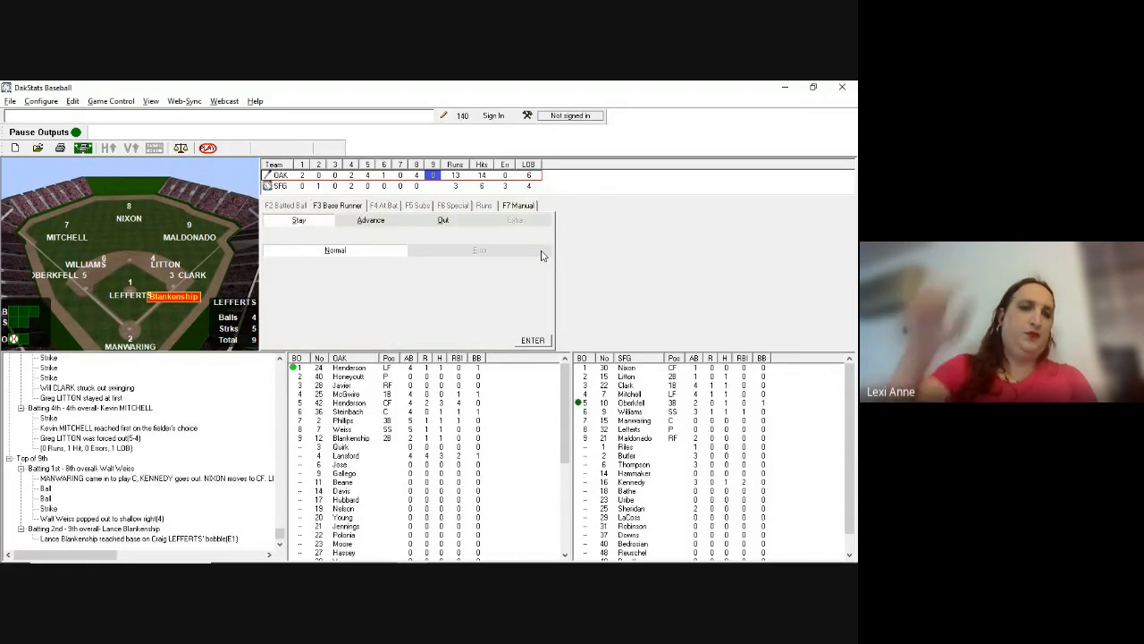
key("Return")
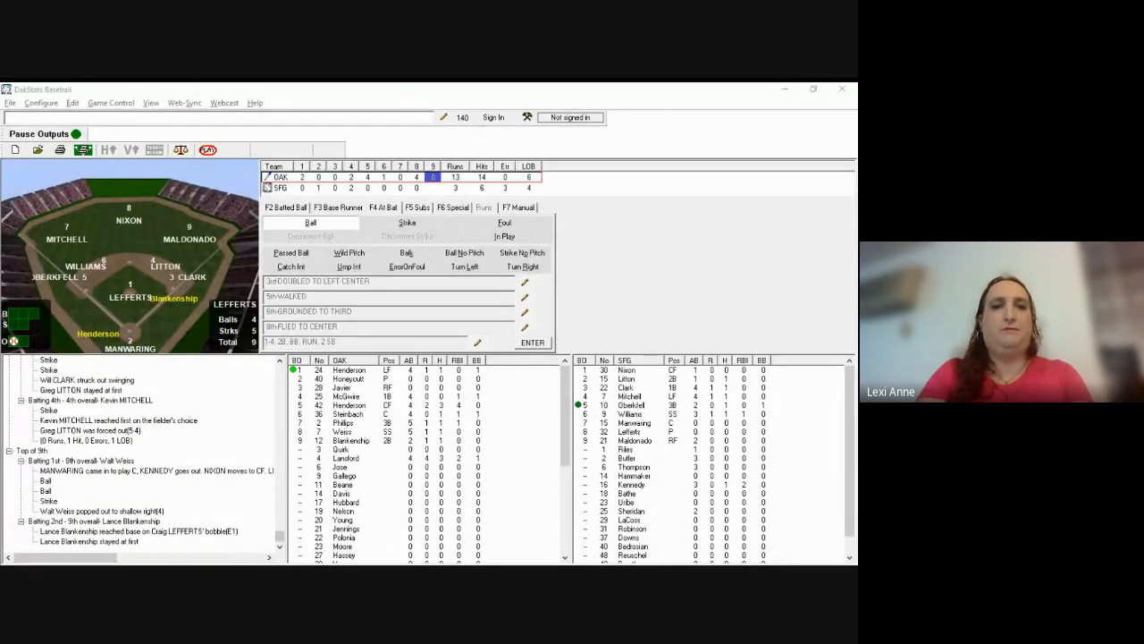
Step: Log a ball, a strike and Henderson's lineout to left (l7), Blankenship holding first
key("b")
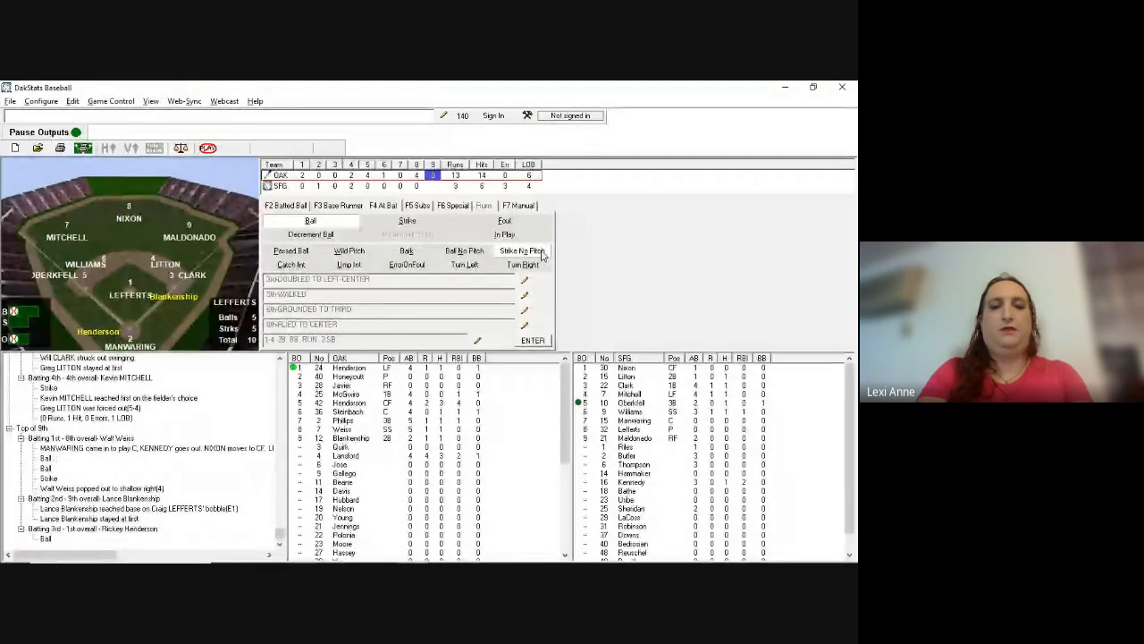
key("s")
key("s")
key("F2")
type("l7")
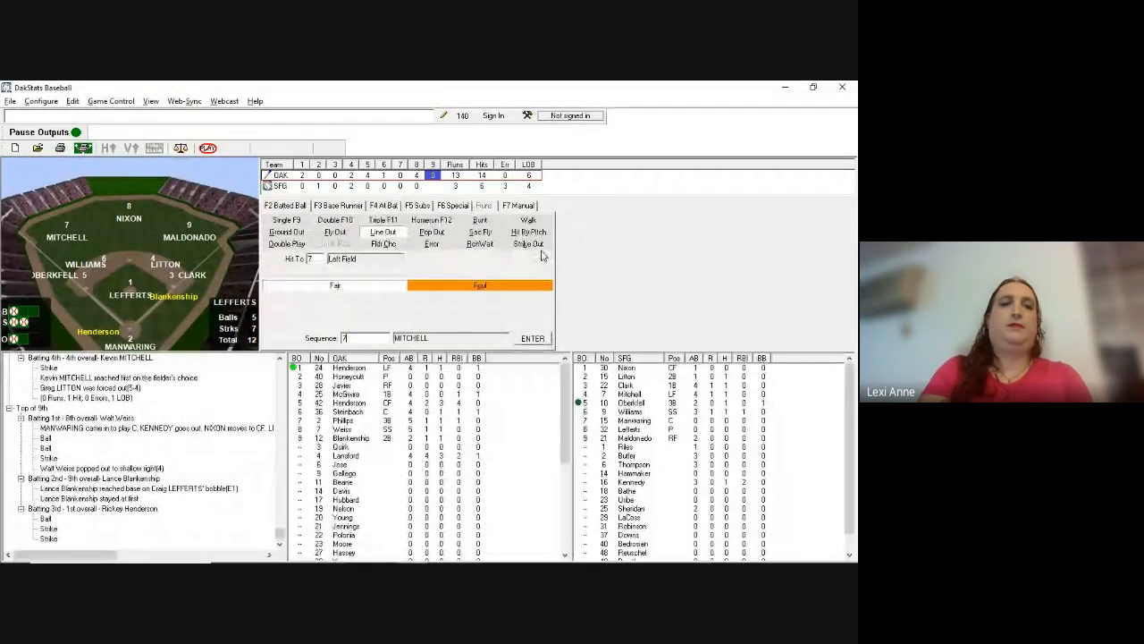
key("Return")
key("Return")
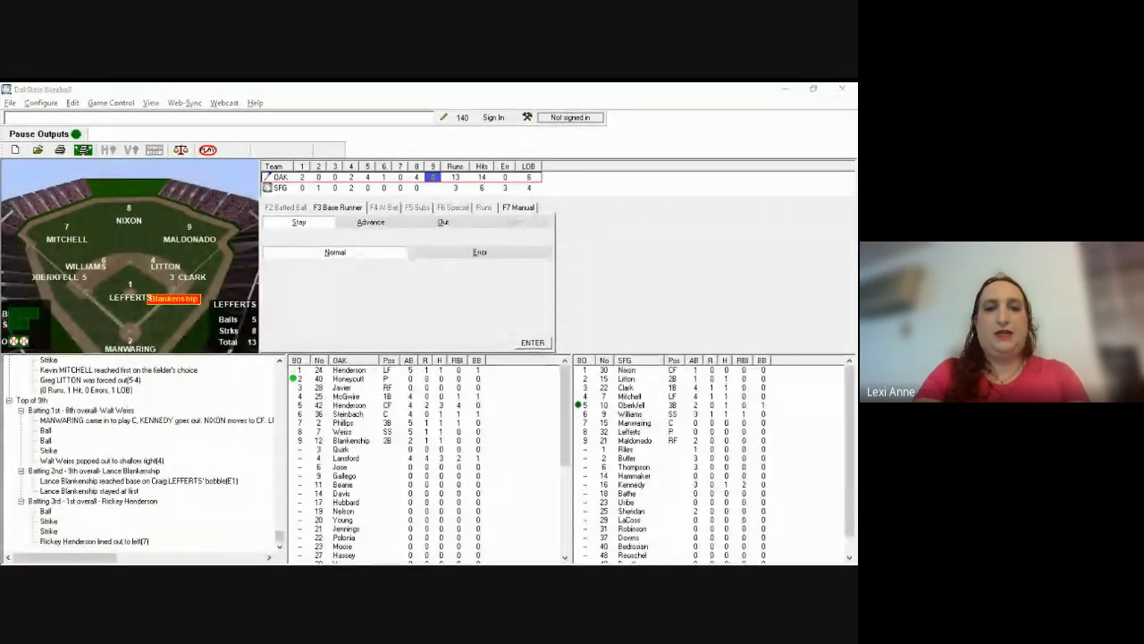
key("alt+Tab")
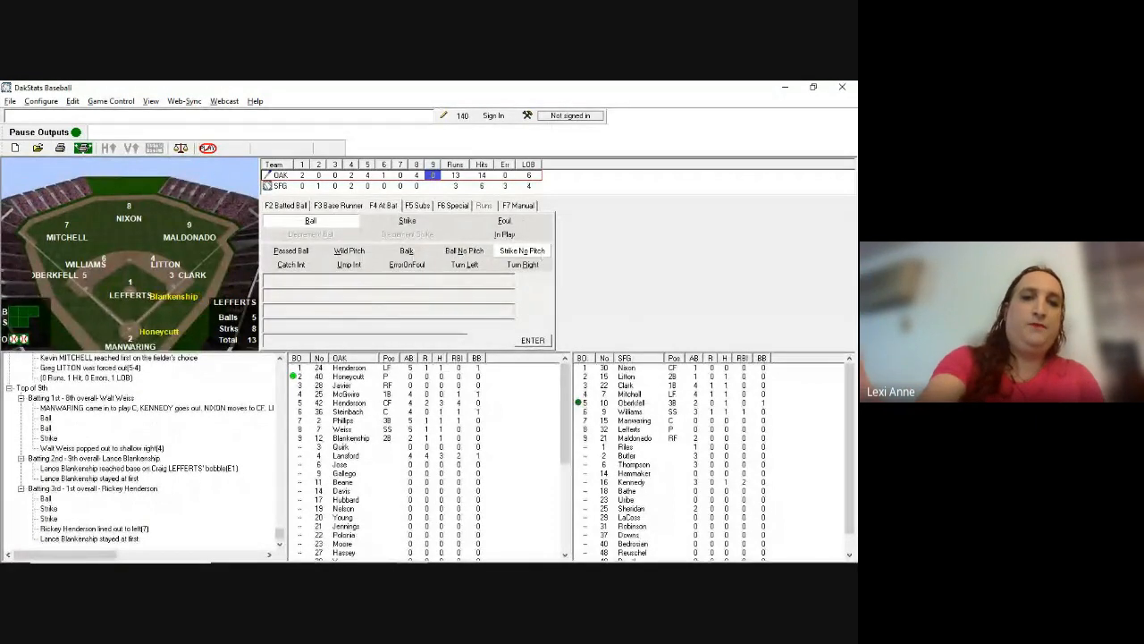
key("F5")
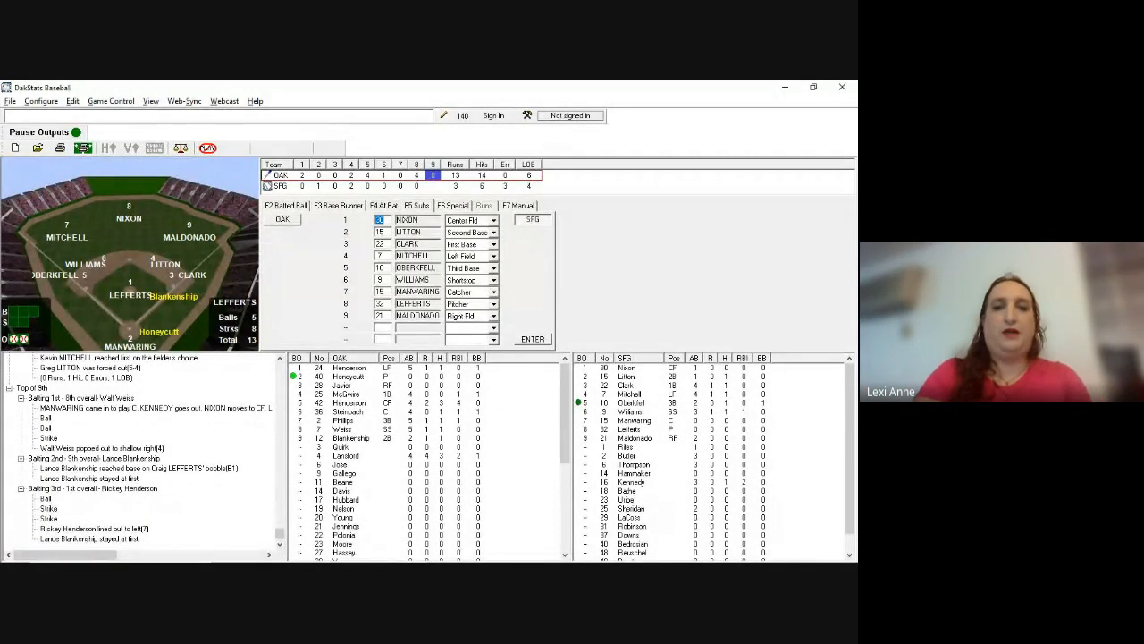
Step: Change Oakland's second batter from number 40 to 09, bringing in Gallego
key("F5")
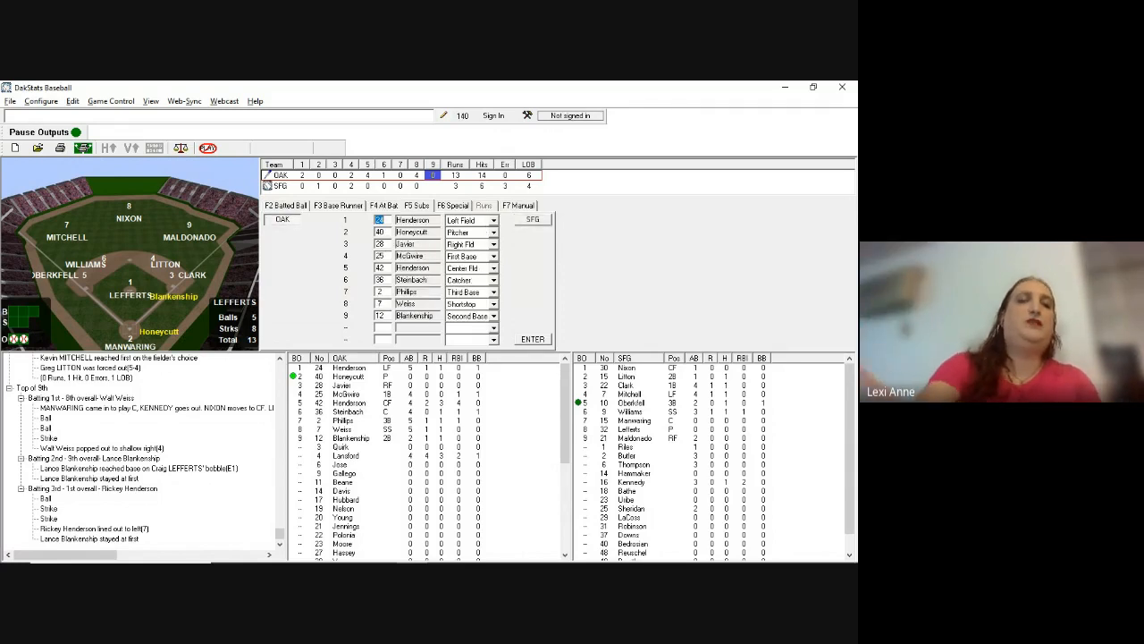
key("F5")
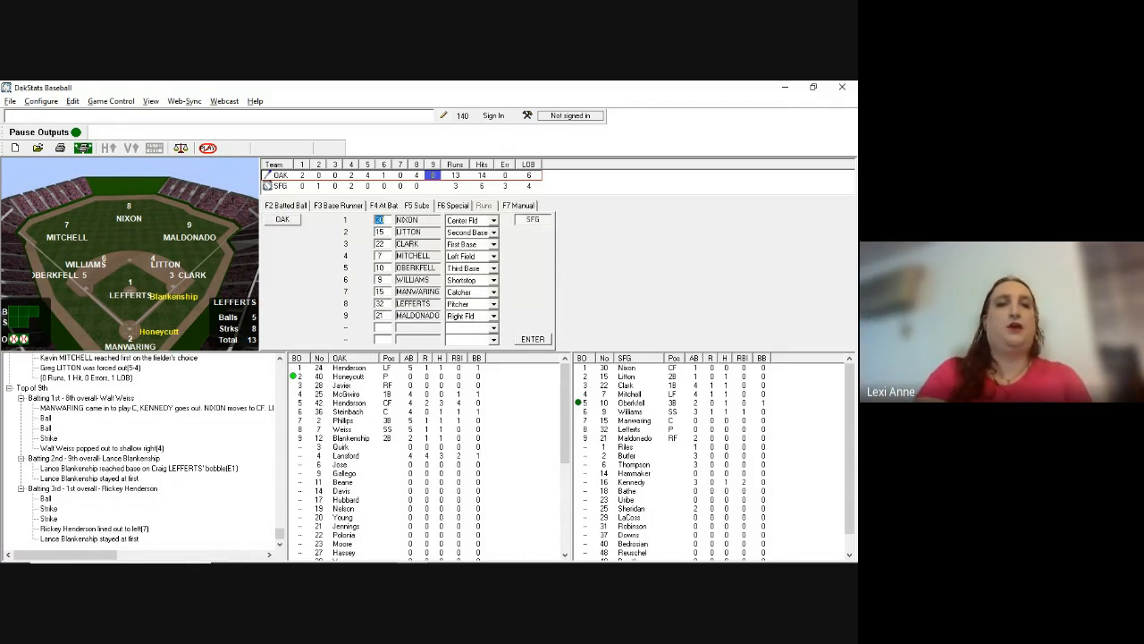
key("F5")
key("Tab")
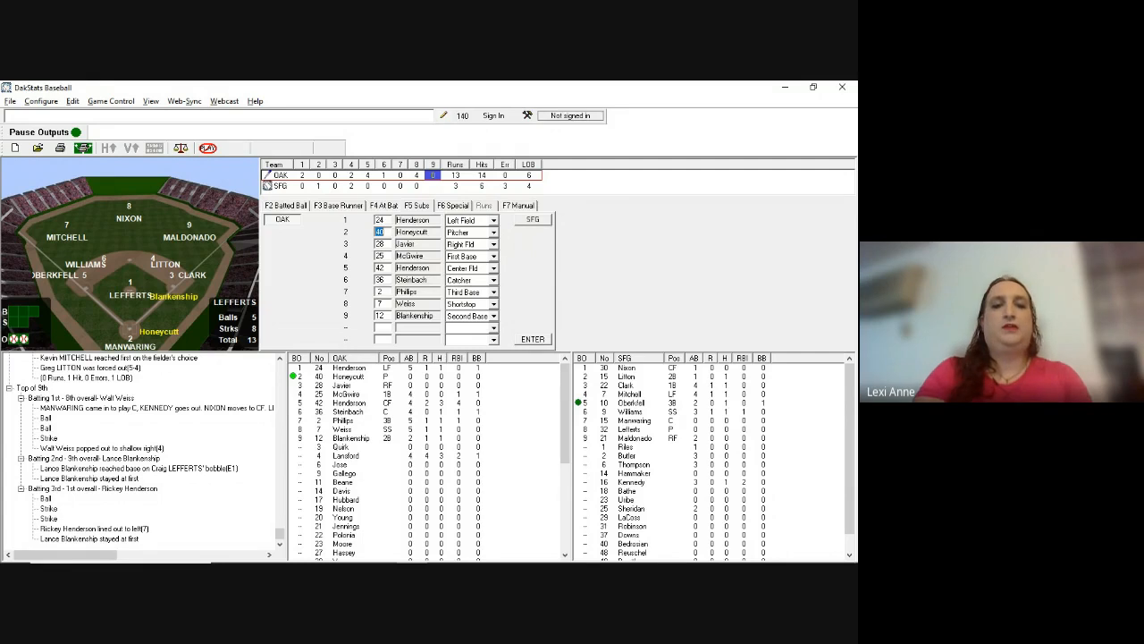
type("09")
key("Return")
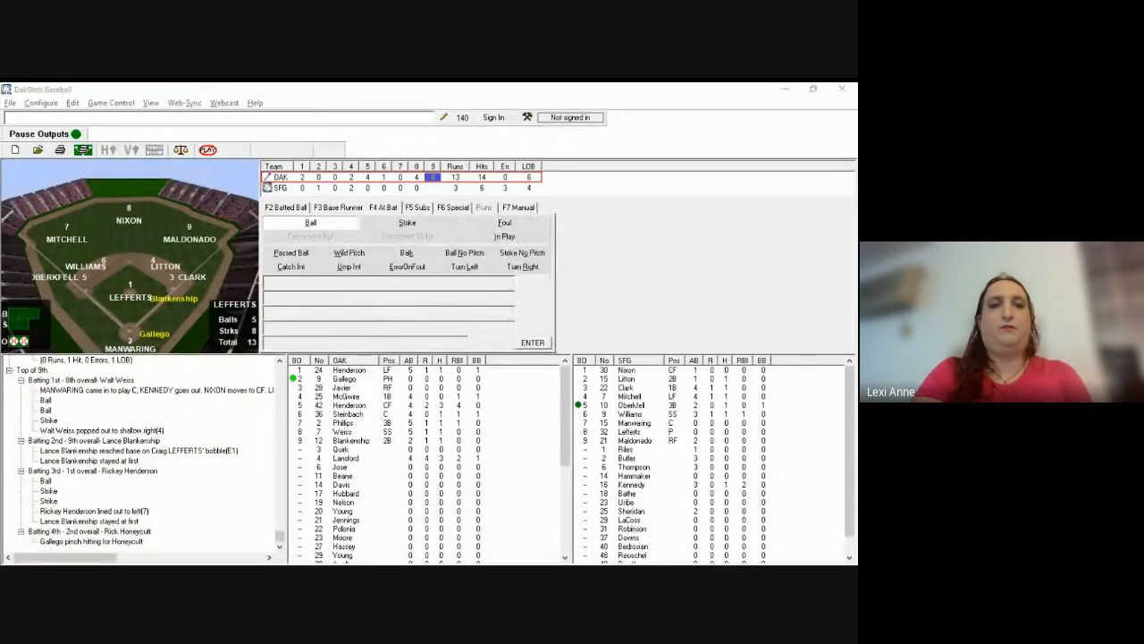
Step: Log a ball, a strike and Gallego's fly out to right (f9), with no runs scored
left_click(427, 331)
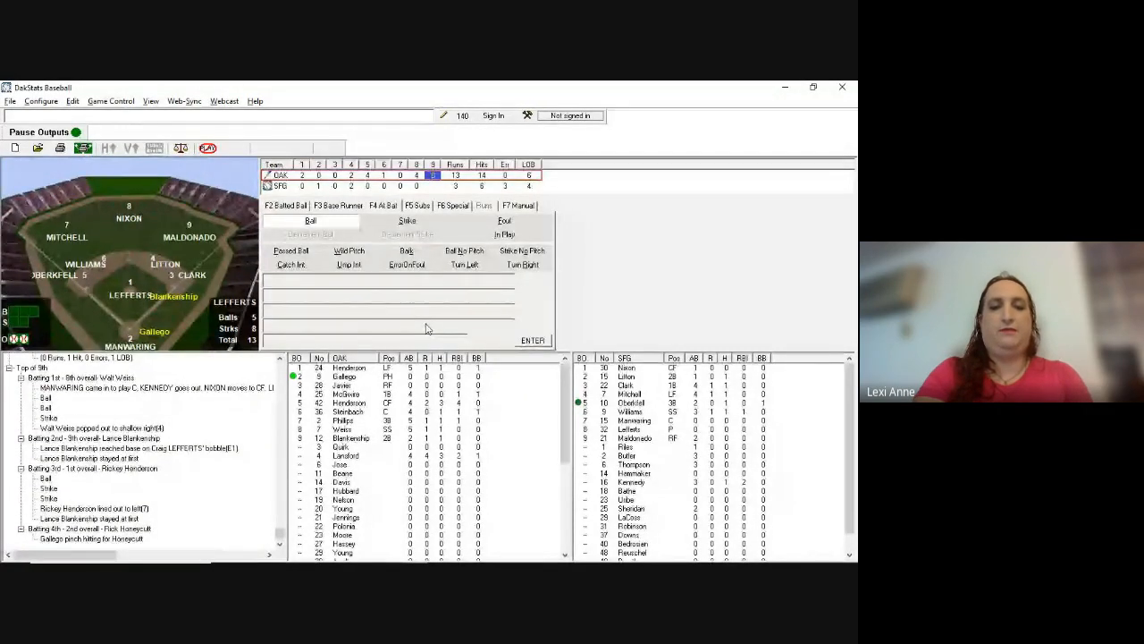
key("b")
key("s")
key("s")
key("F2")
type("f9")
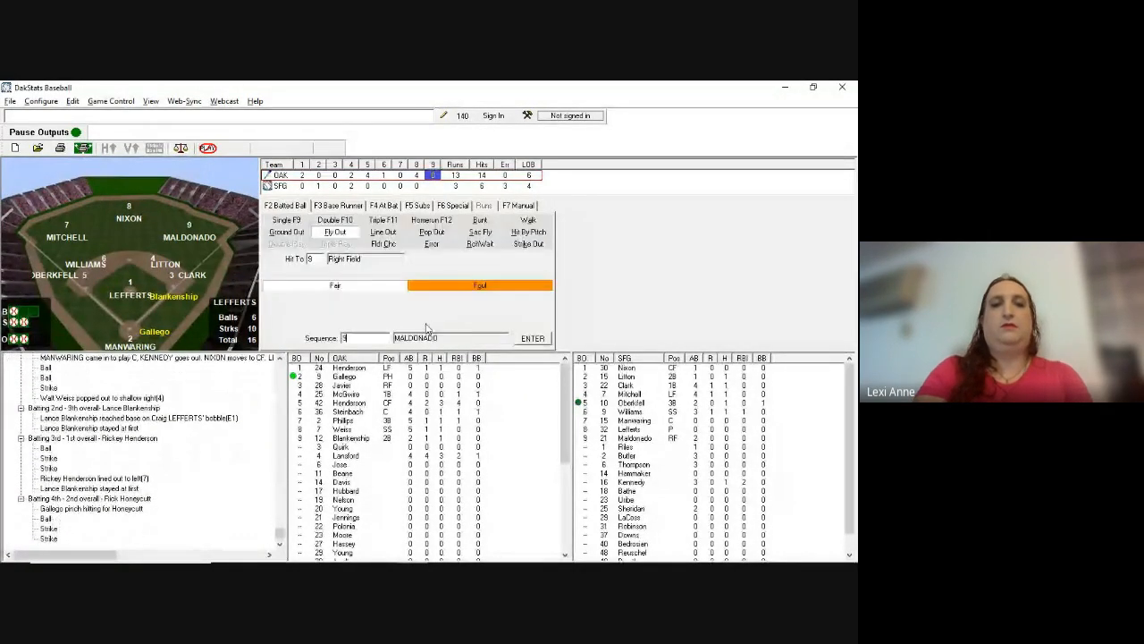
key("Return")
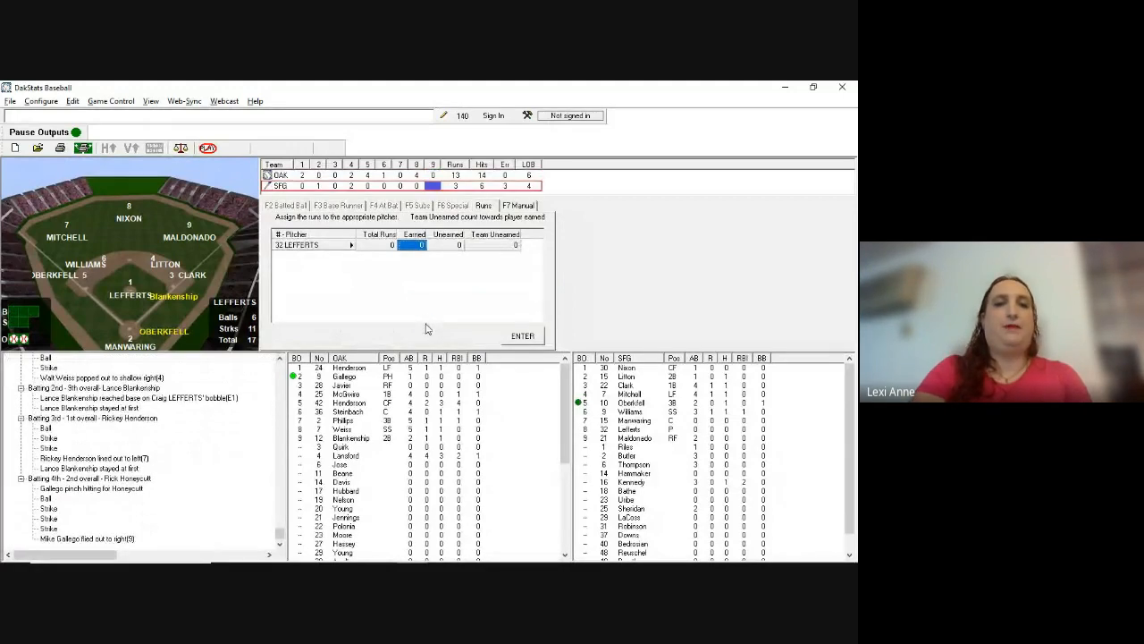
key("Return")
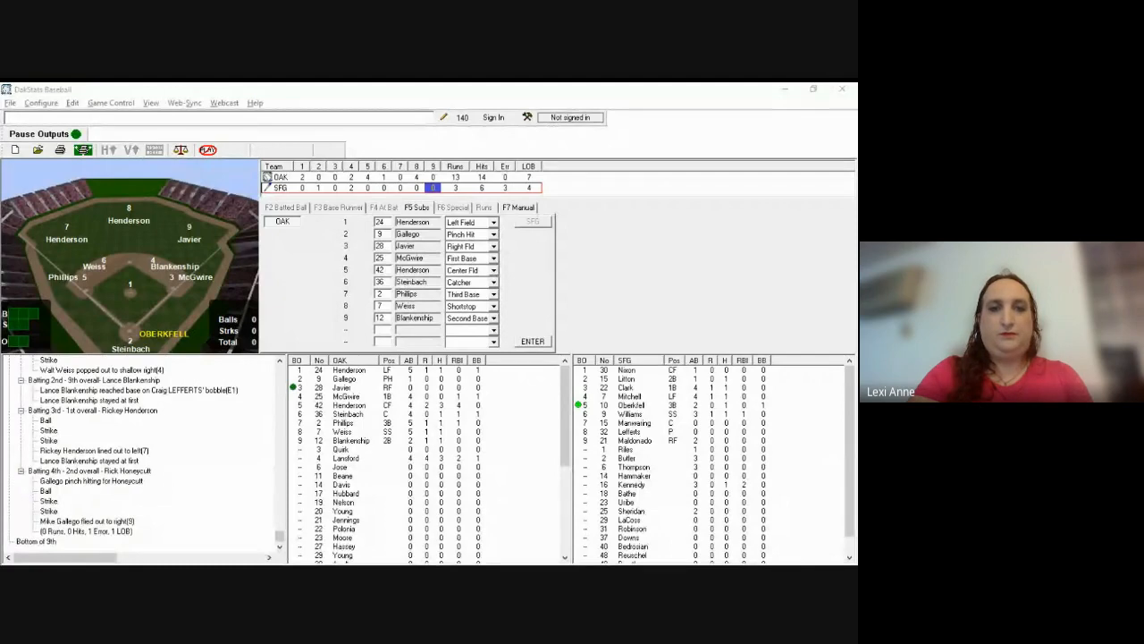
Step: Enter 19 in Oakland's first slot as Pitcher, with Gallego at Third Base and Phillips in Left Field
left_click(541, 384)
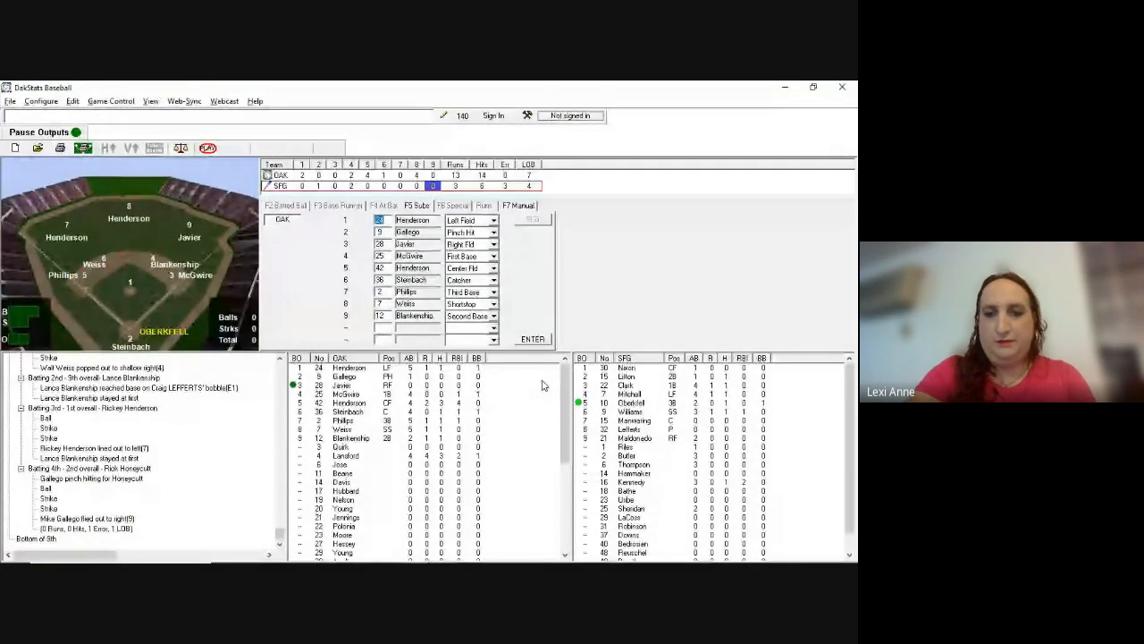
scroll(620, 507, "down", 1)
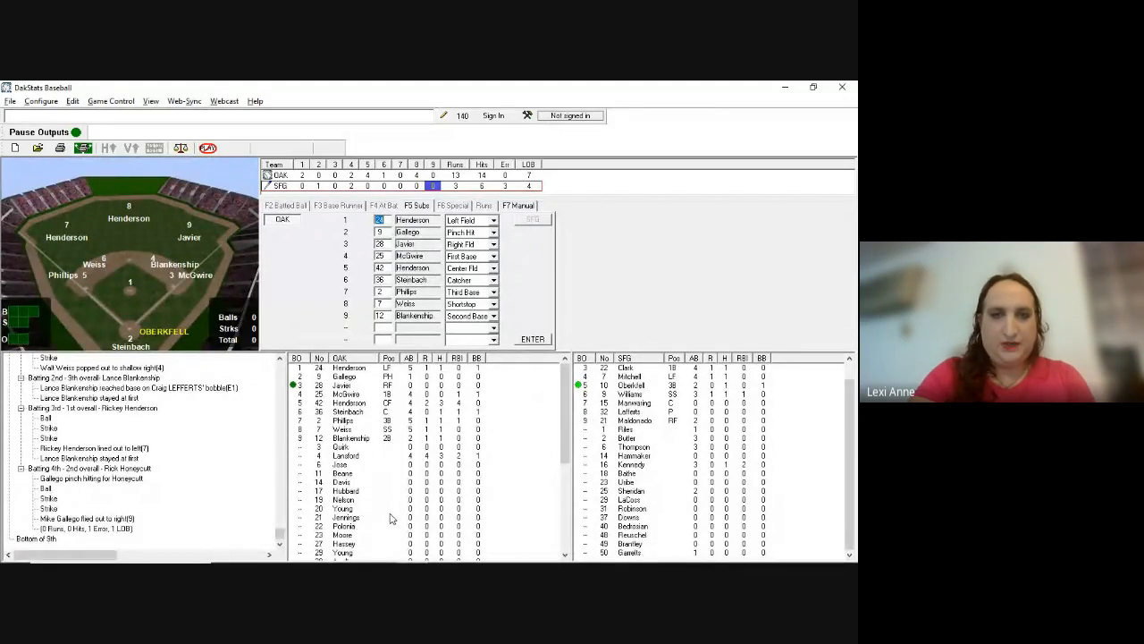
type("19")
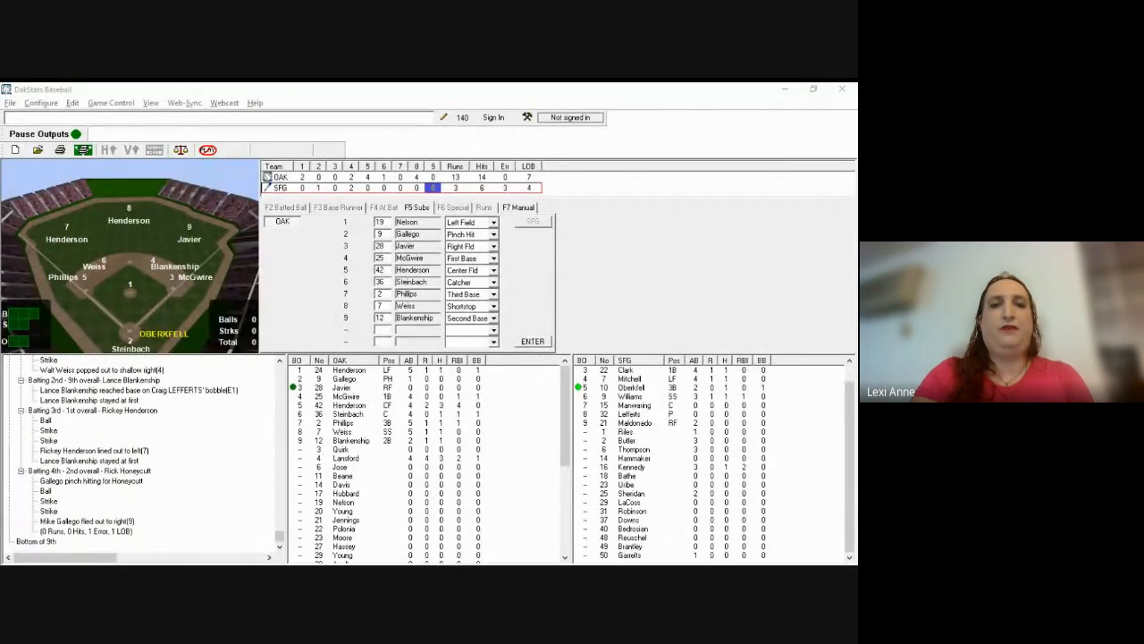
key("Tab")
key("Tab")
key("Tab")
key("Tab")
key("Tab")
key("Tab")
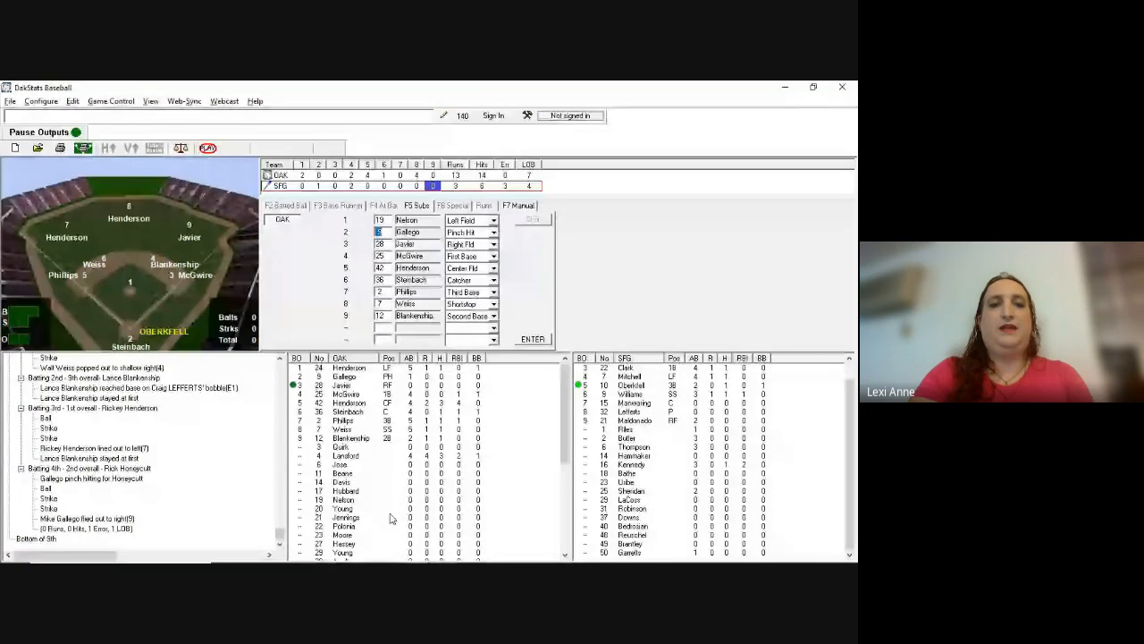
key("Tab")
key("Tab")
key("Tab")
key("Tab")
key("Tab")
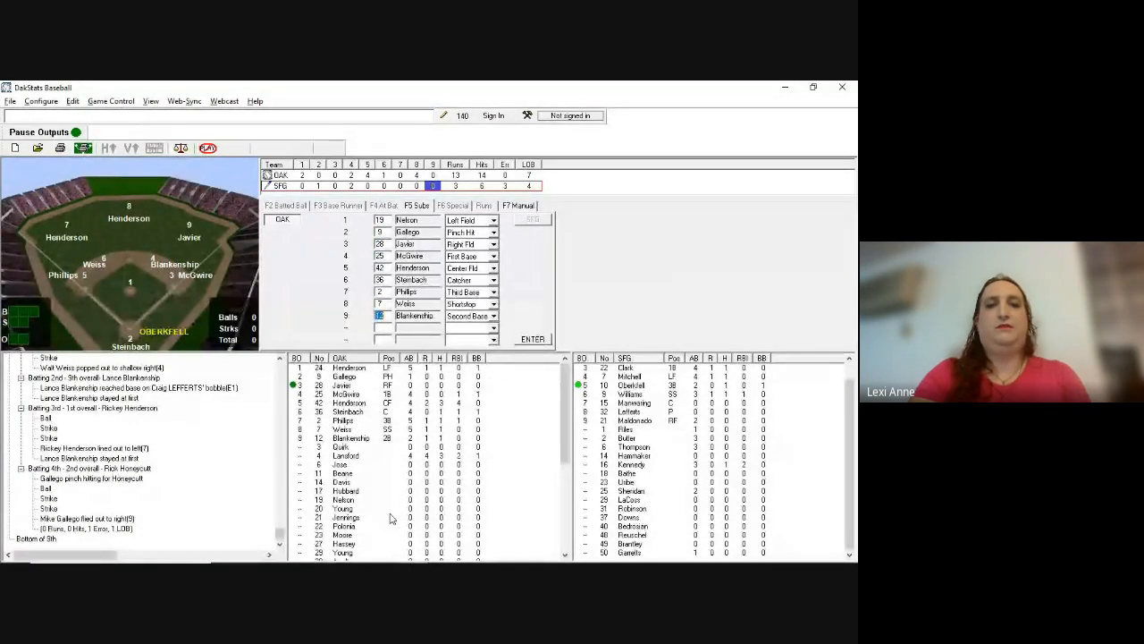
key("p")
key("Tab")
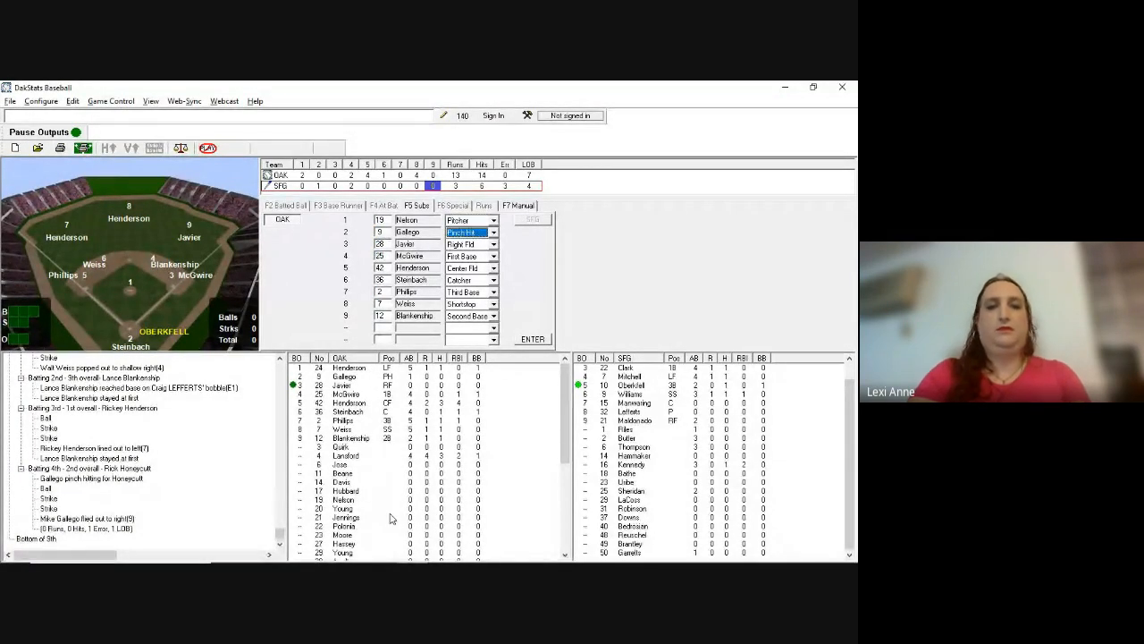
key("t")
key("Tab")
key("Tab")
key("Tab")
key("Tab")
key("Tab")
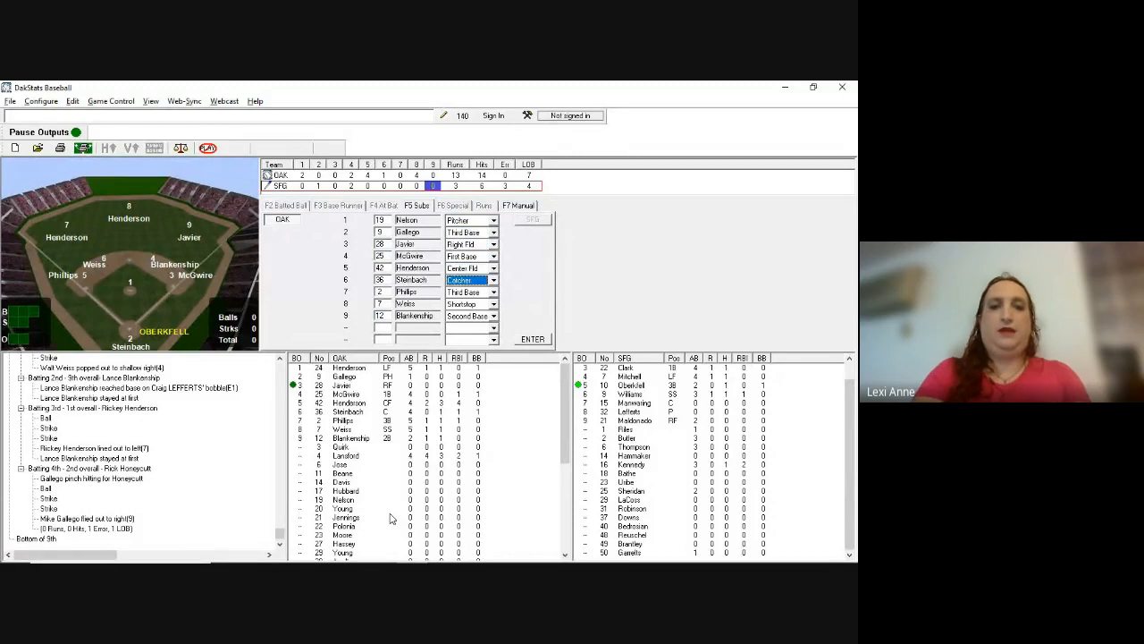
key("l")
key("Return")
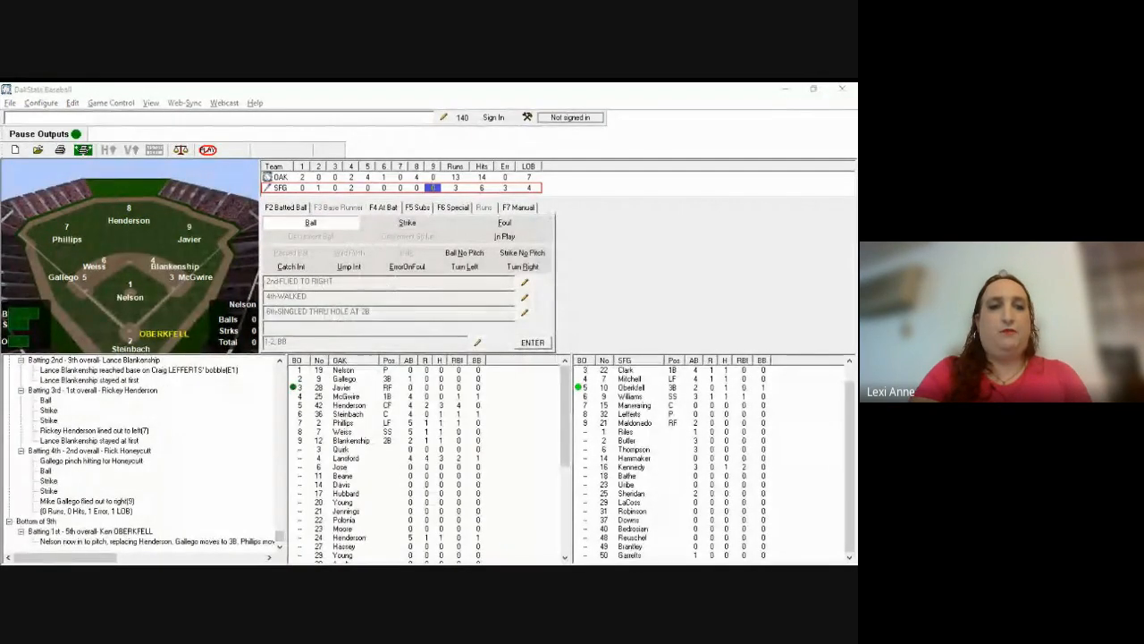
Step: Record Oberkfell's walk, keeping him at first base
left_click(390, 518)
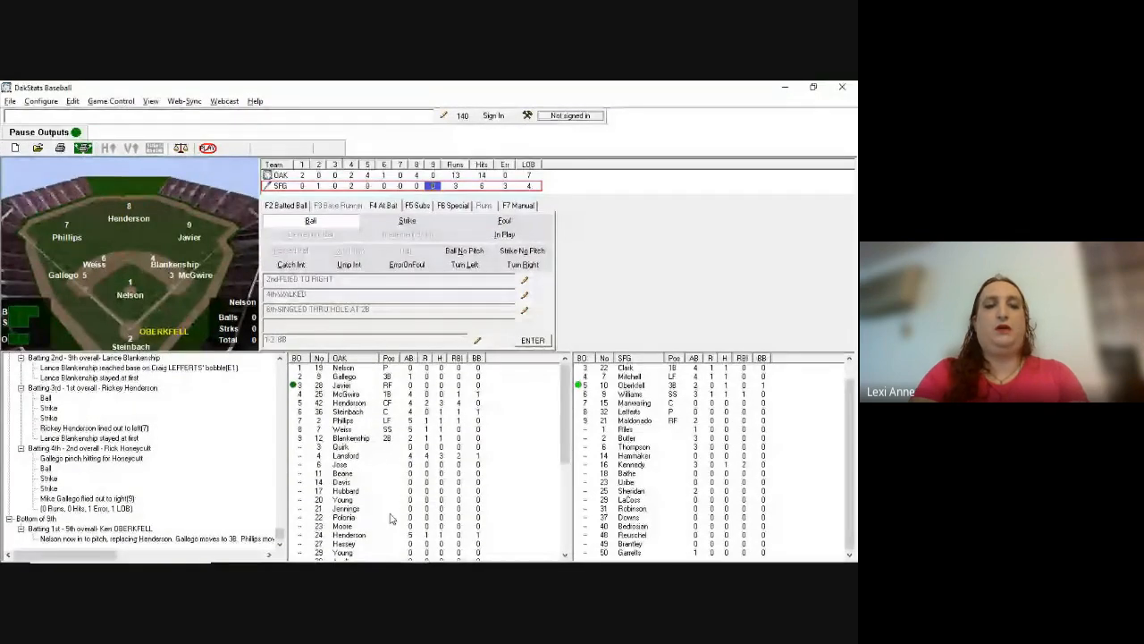
key("b")
key("b")
key("b")
key("s")
key("b")
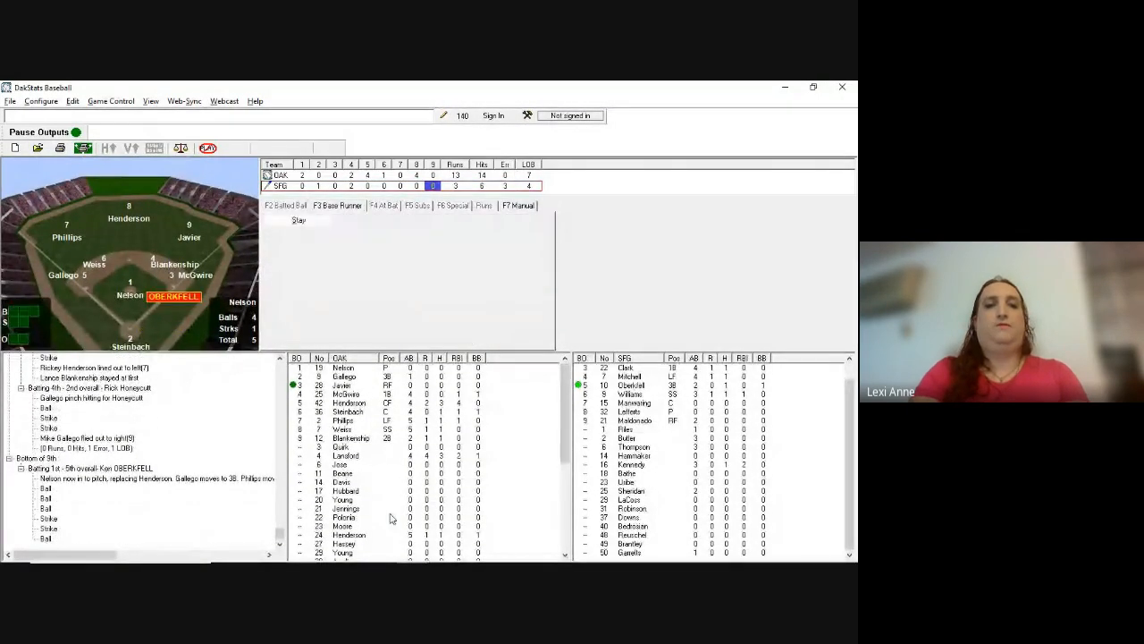
key("Return")
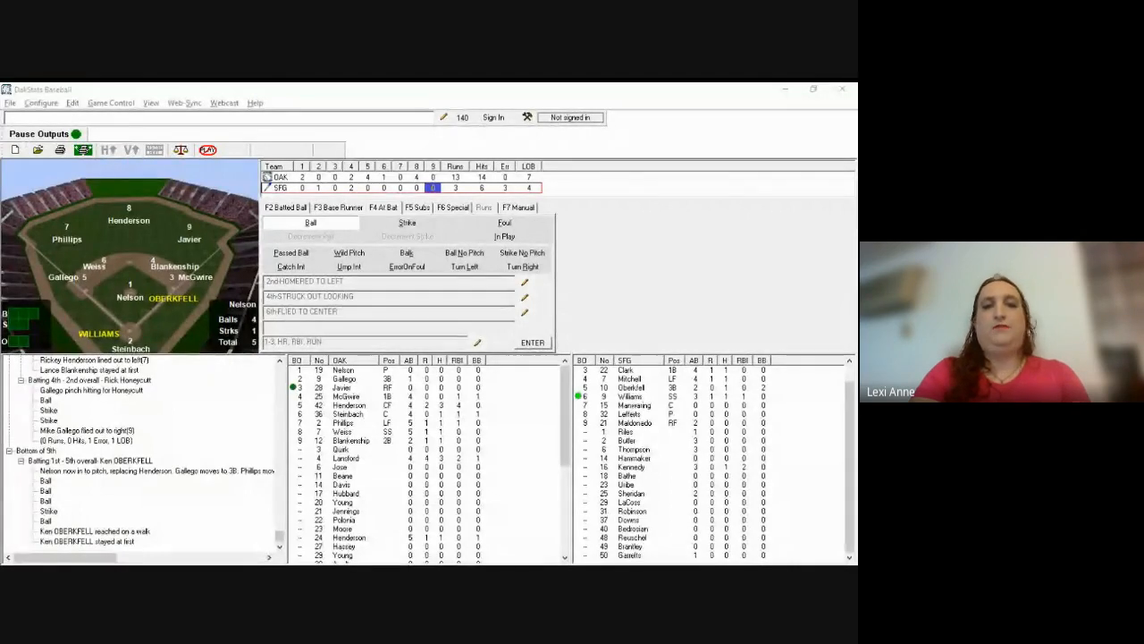
Step: Record Williams' fly out to left-center (78), caught by fielder 8
left_click(391, 518)
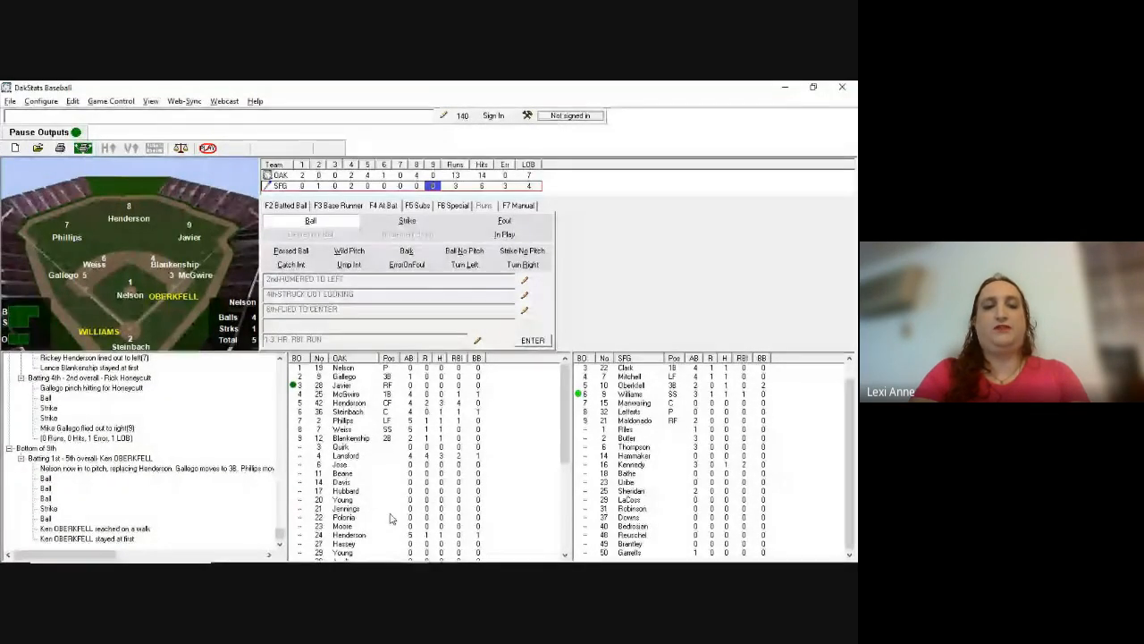
key("b")
key("s")
key("F2")
type("f78")
key("Return")
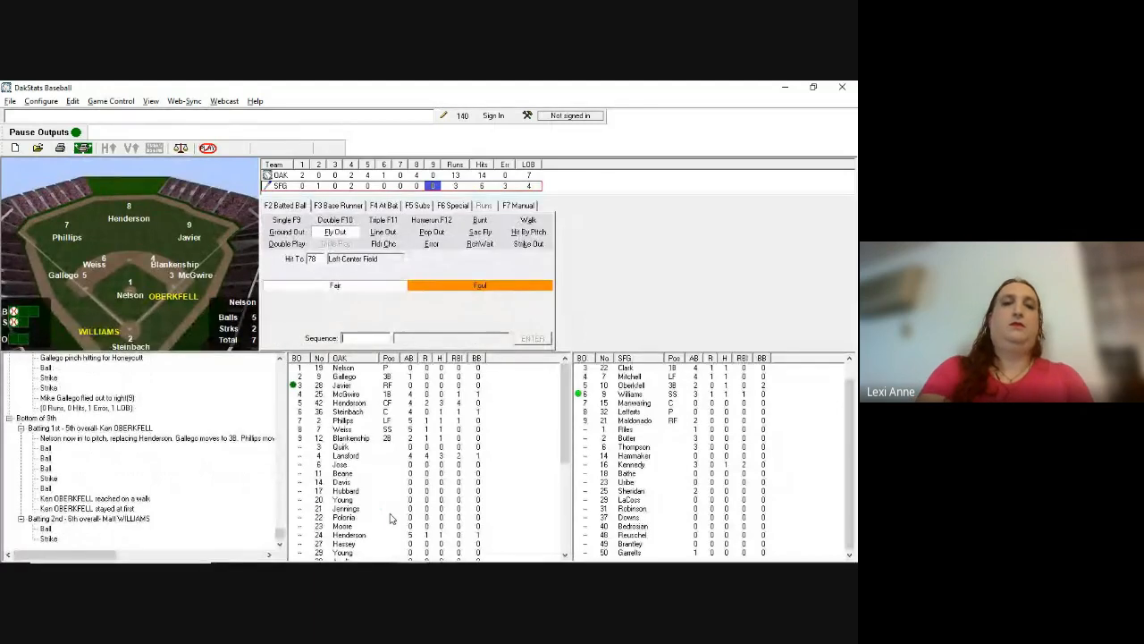
type("8")
key("Return")
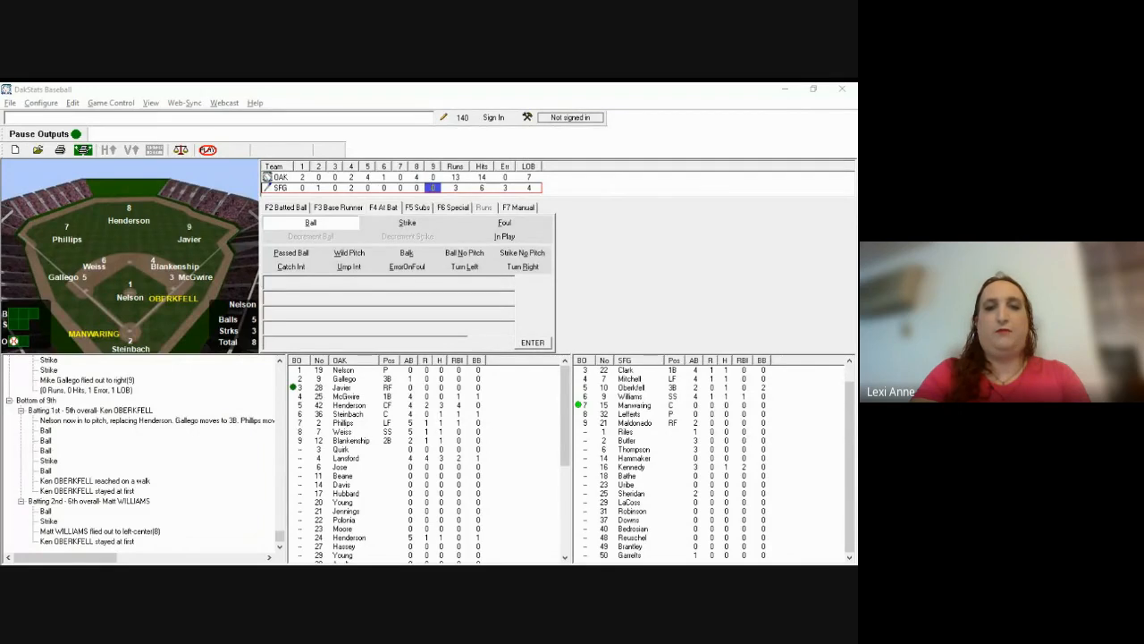
Step: Record Manwaring's double to right field (9), advancing Oberkfell to third
left_click(390, 518)
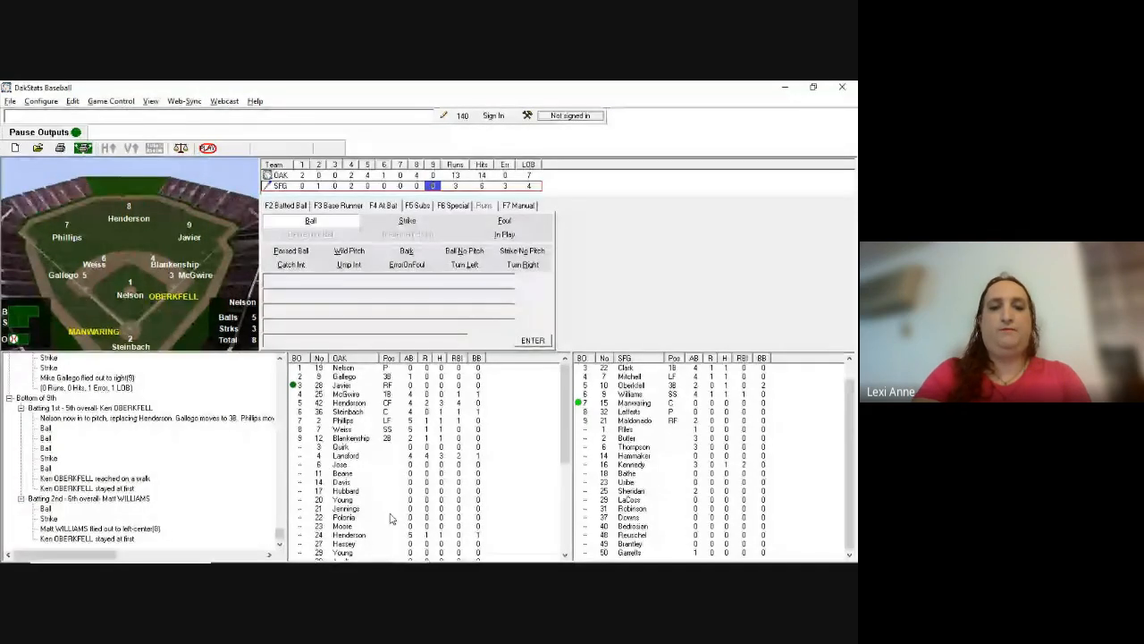
key("b")
key("i")
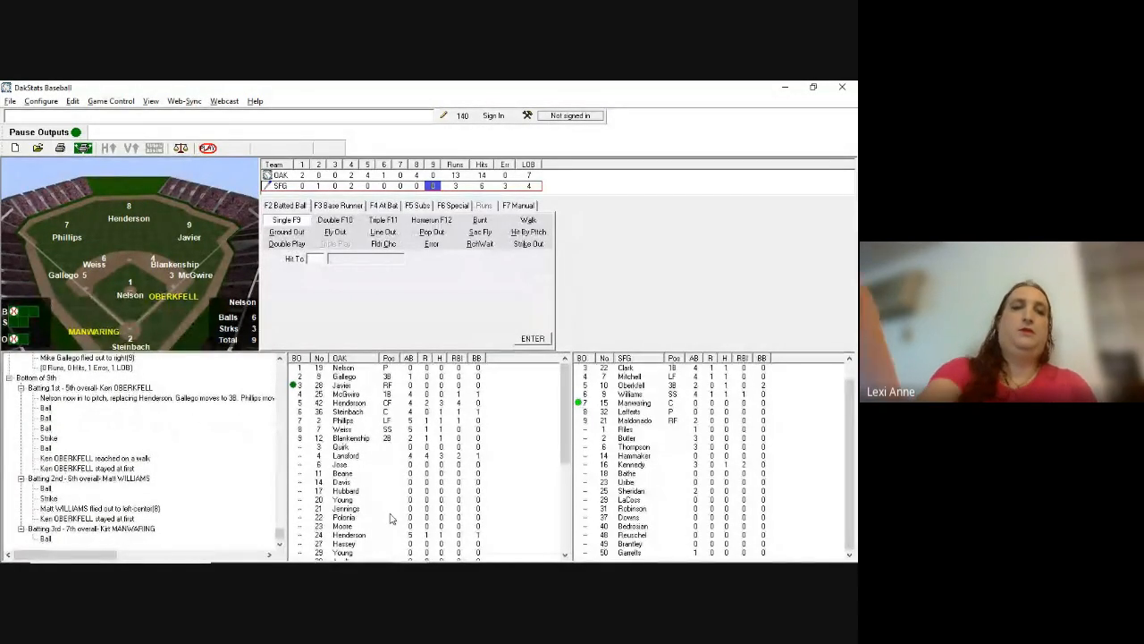
key("F10")
type("9")
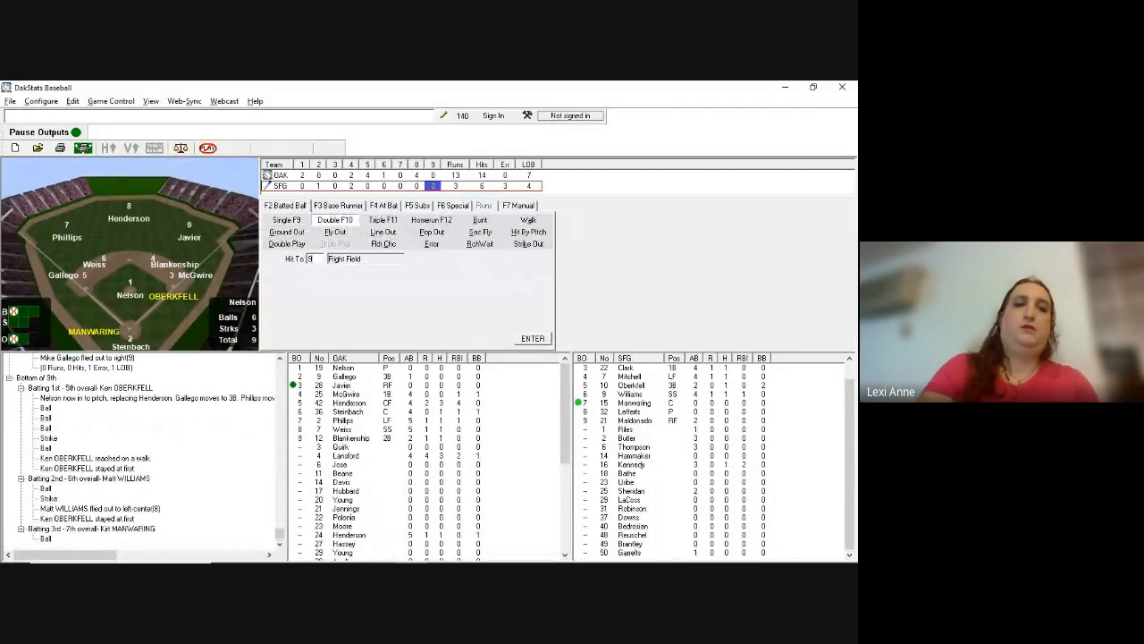
key("Return")
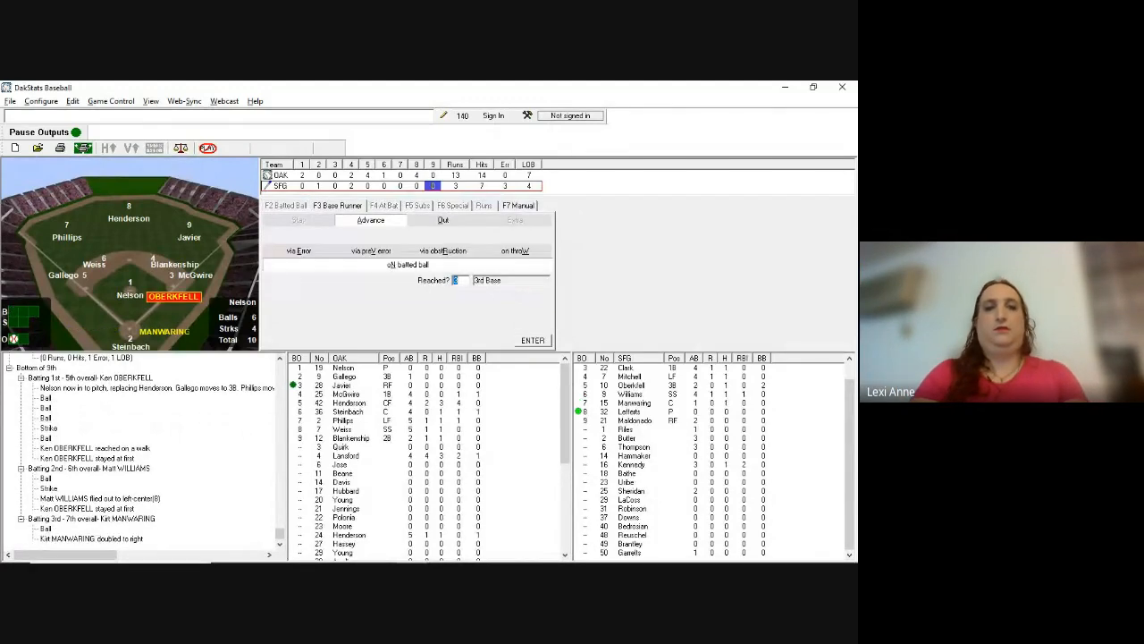
key("Return")
key("Return")
key("Return")
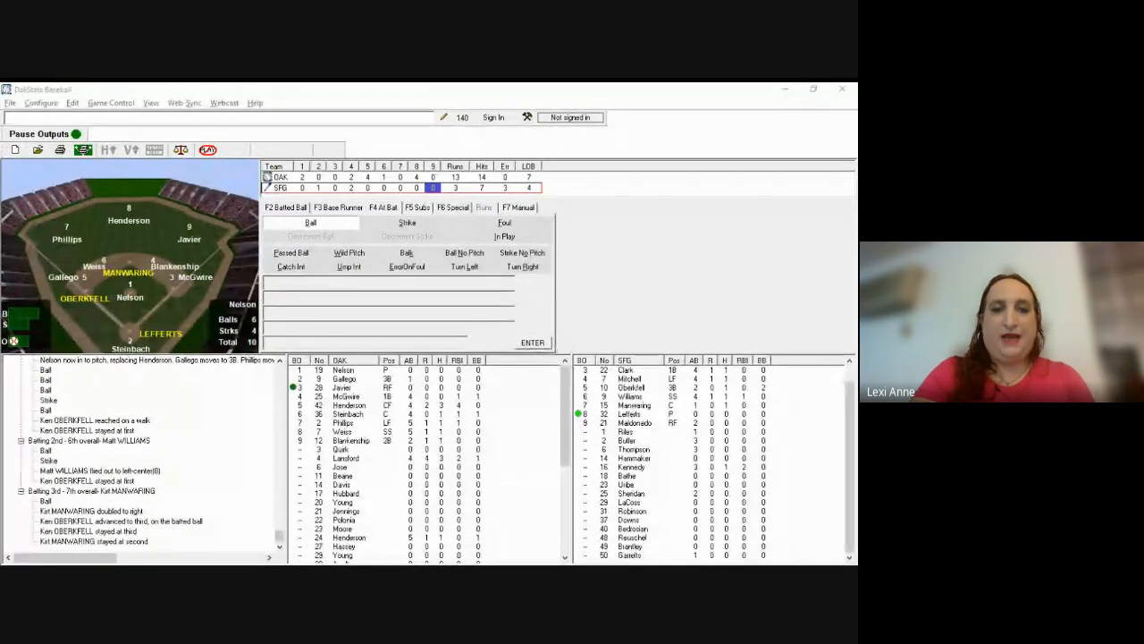
key("alt+Tab")
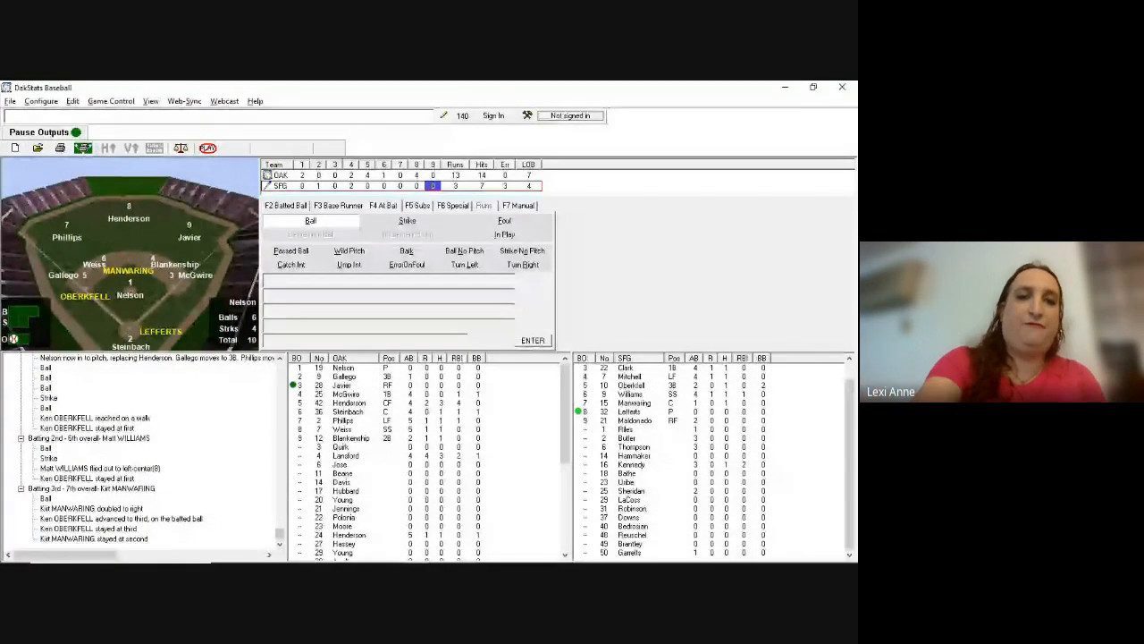
Step: Substitute number 18 Bathe as pinch hitter for Lefferts in the eighth lineup spot
key("F5")
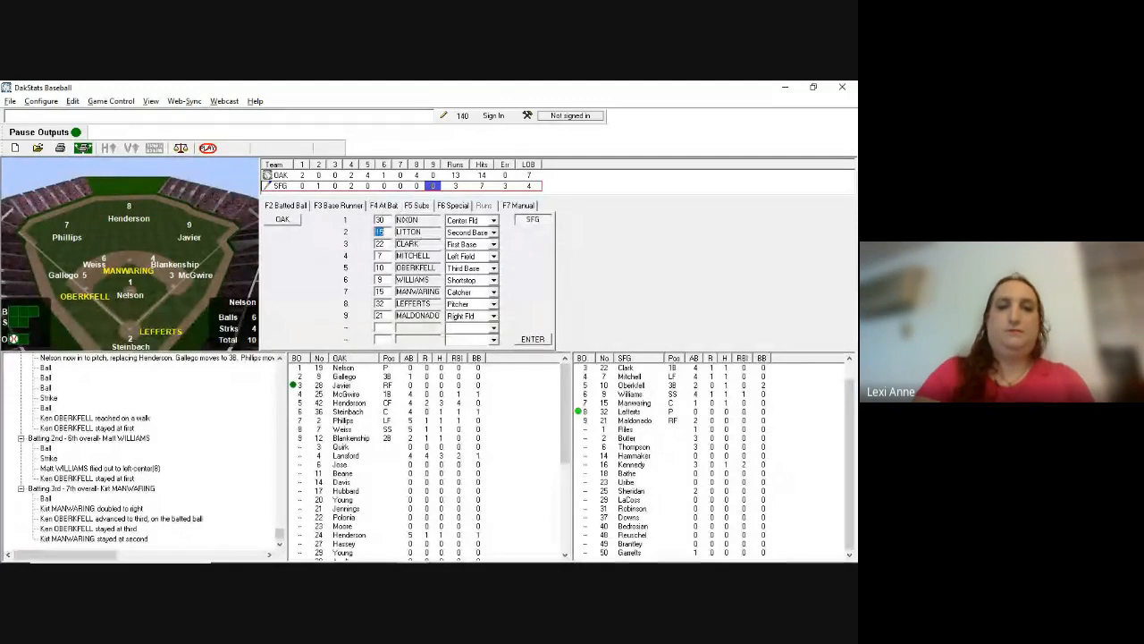
key("Down")
key("Down")
key("Down")
key("Down")
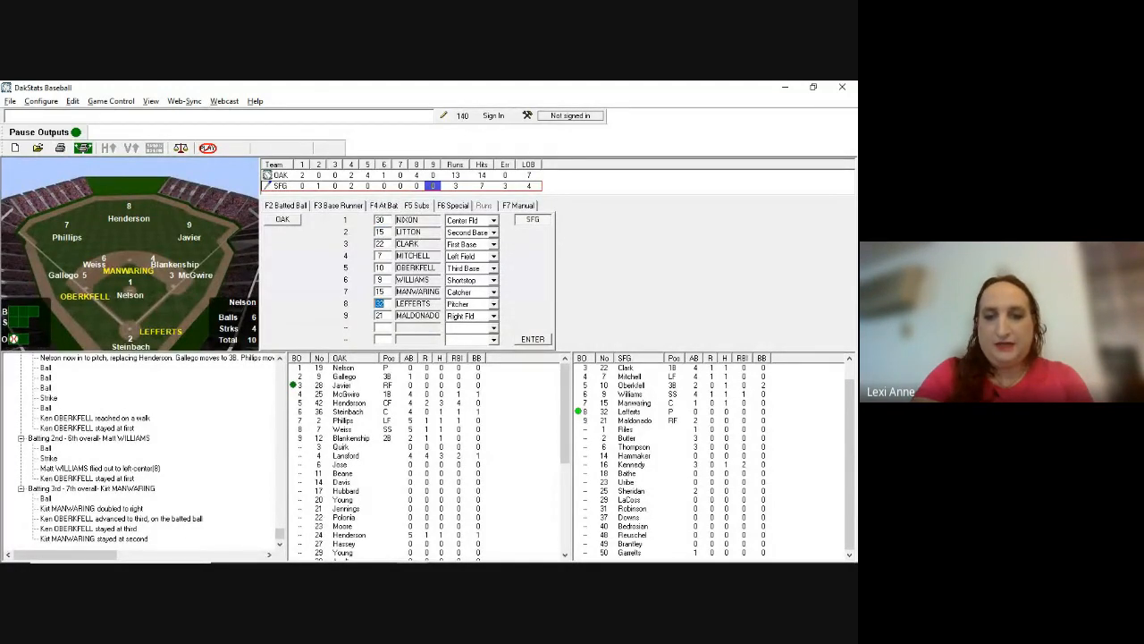
type("18")
key("Return")
key("Return")
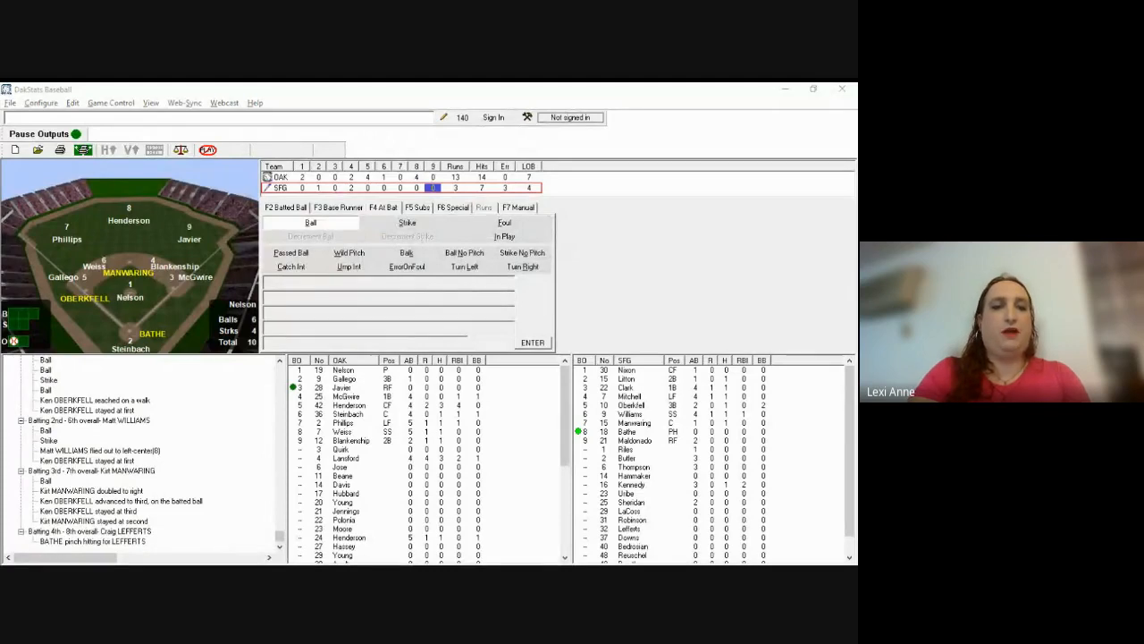
Step: Record Bathe's home run to deep left (76), scoring Oberkfell
left_click(565, 372)
key("b")
key("F2")
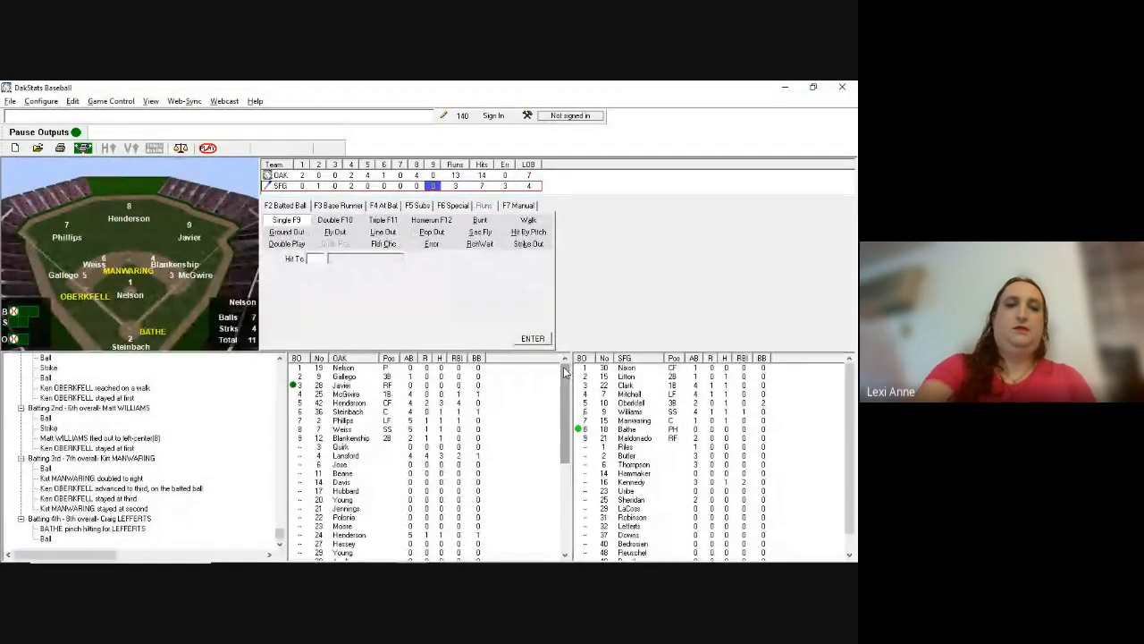
key("F12")
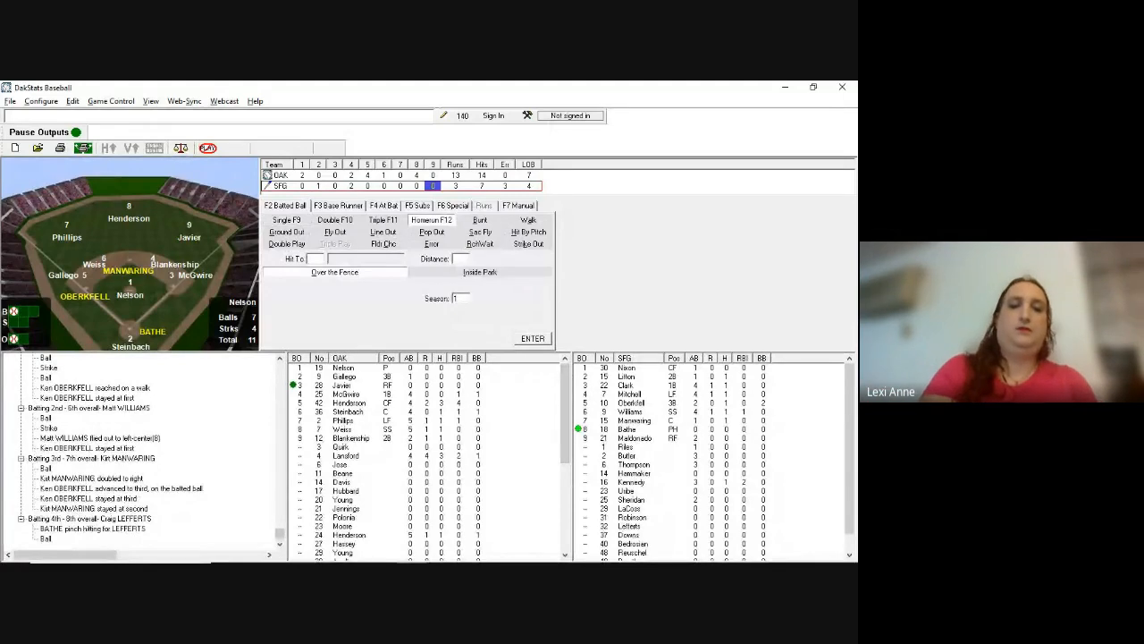
type("76")
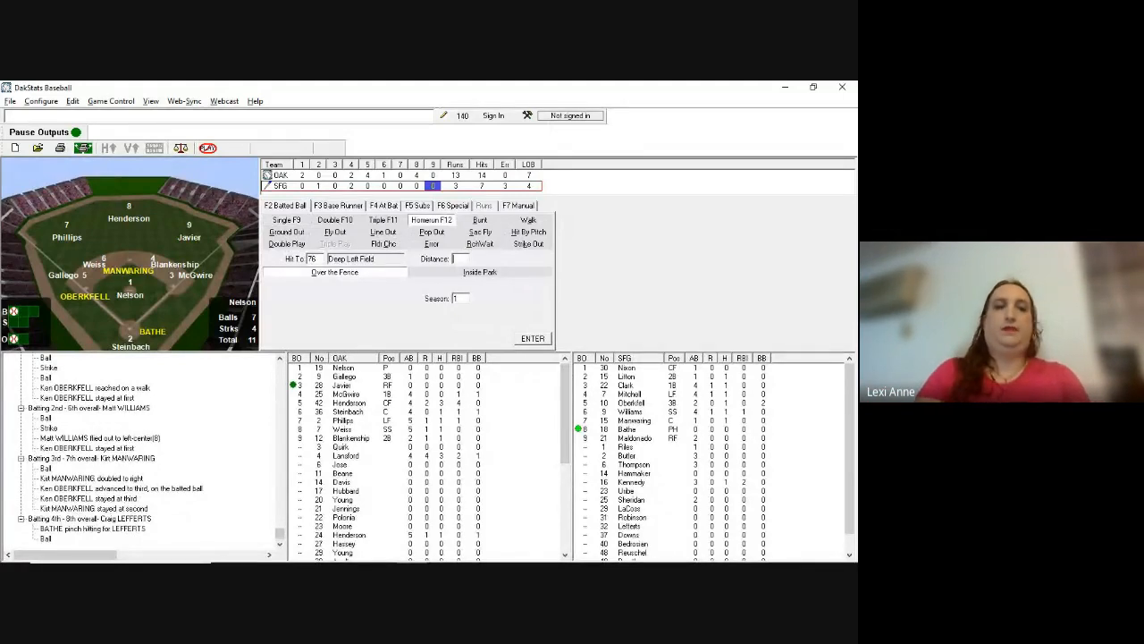
key("Return")
key("Return")
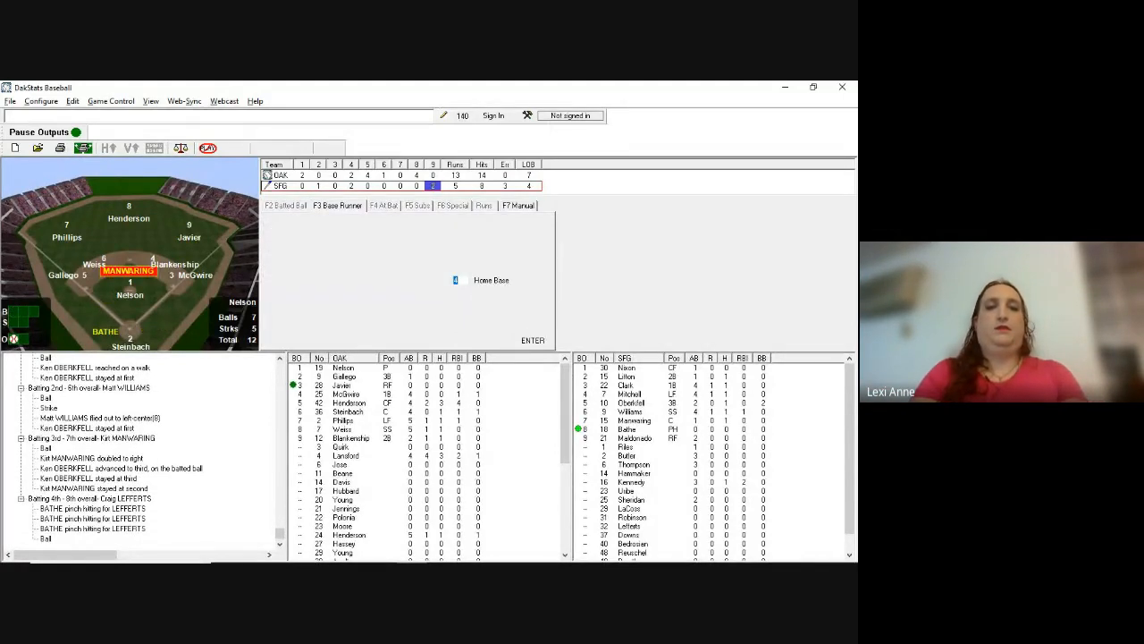
key("Return")
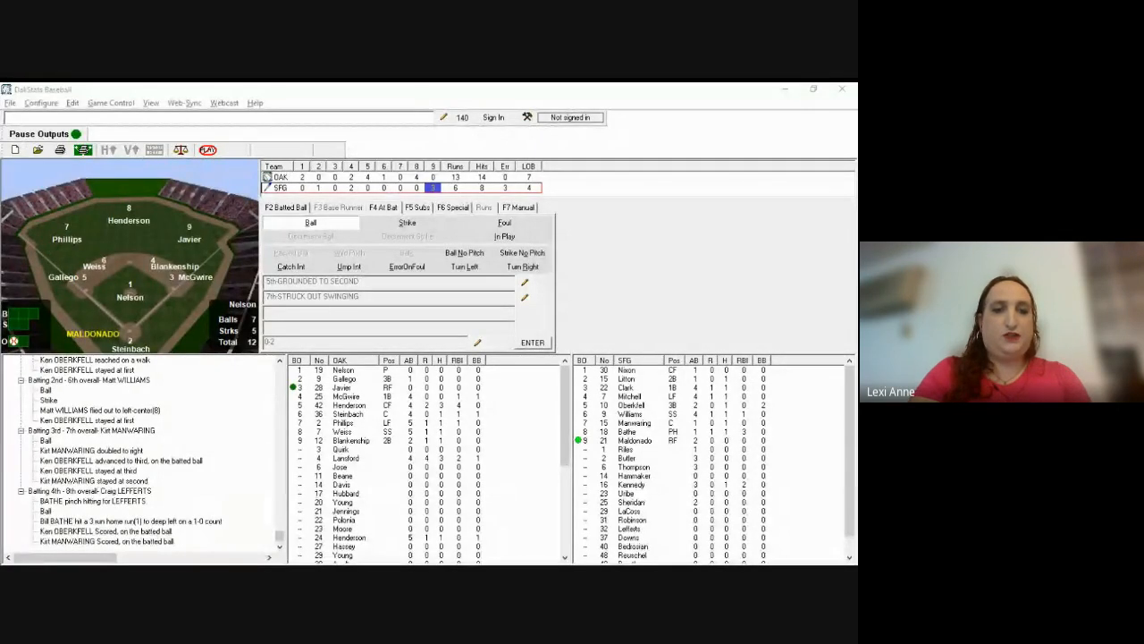
Step: Record a called third-strike strikeout, then a single up the middle
left_click(467, 375)
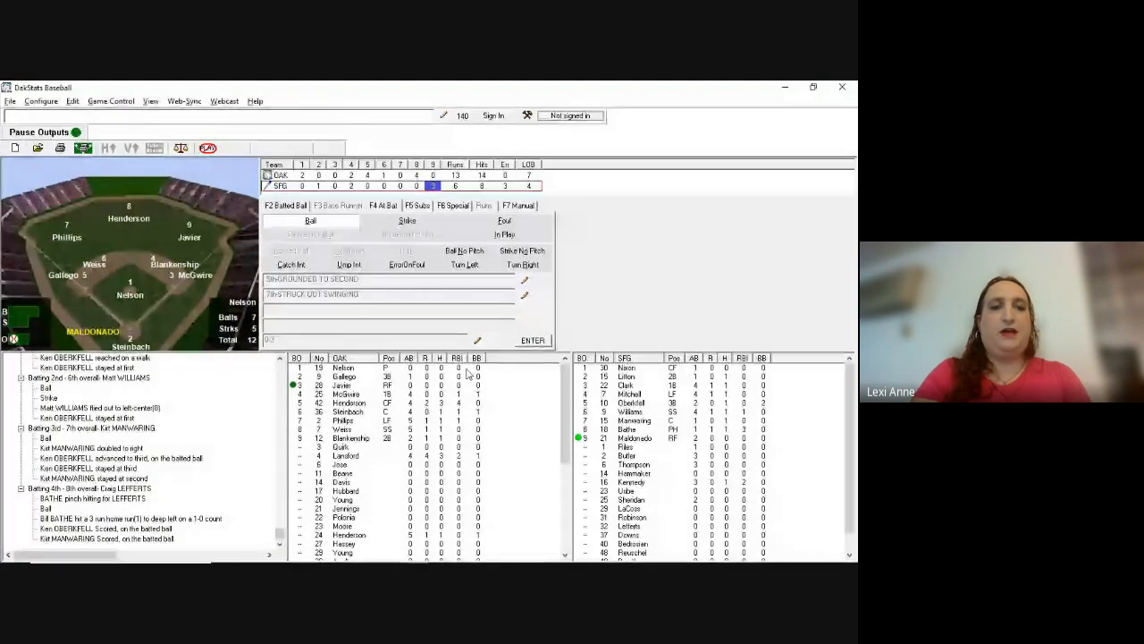
key("b")
key("b")
key("s")
key("s")
key("s")
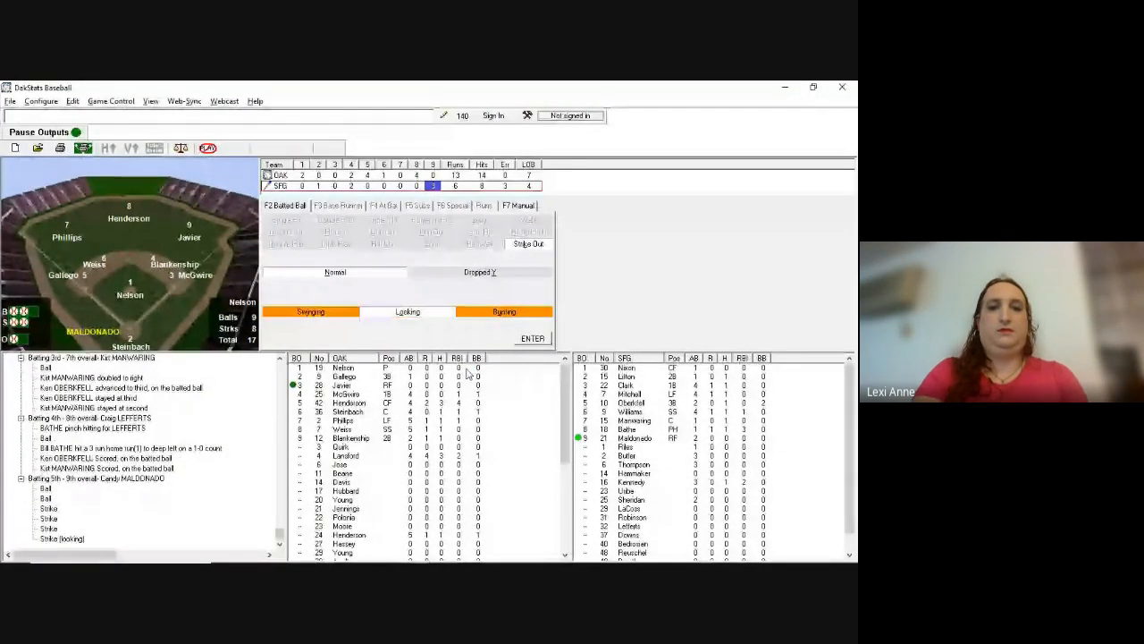
key("Return")
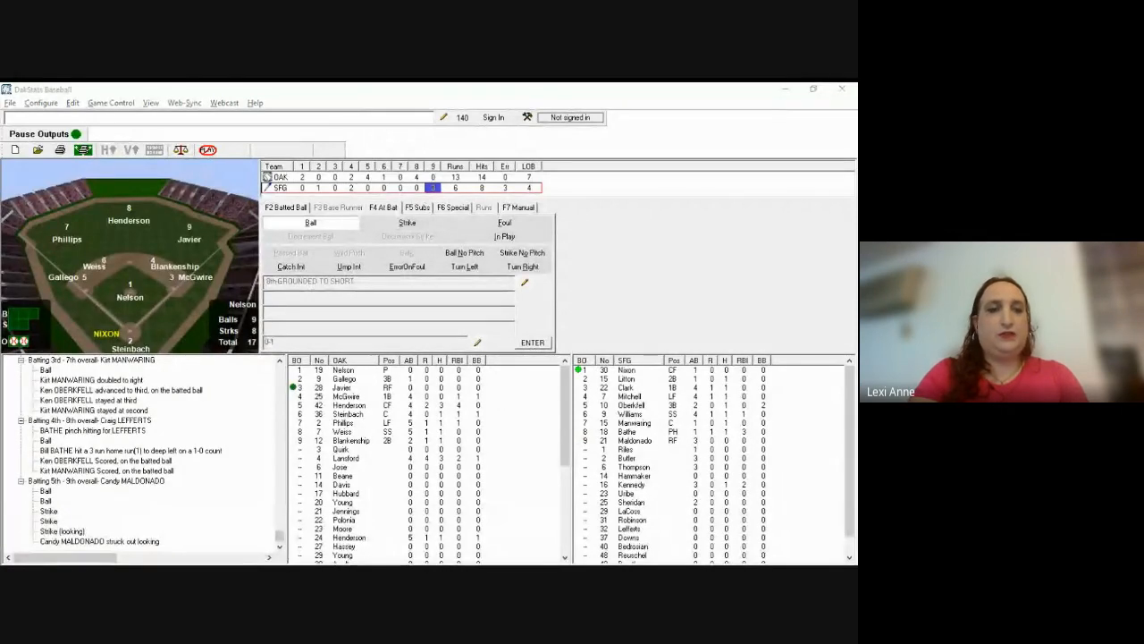
key("b")
key("b")
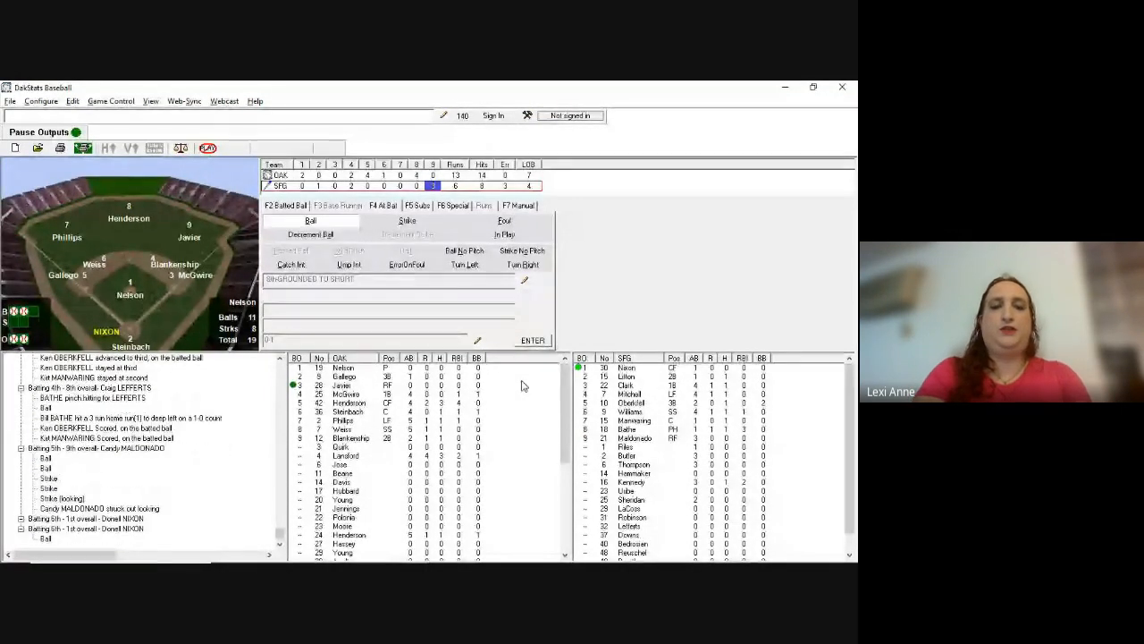
key("F2")
key("Return")
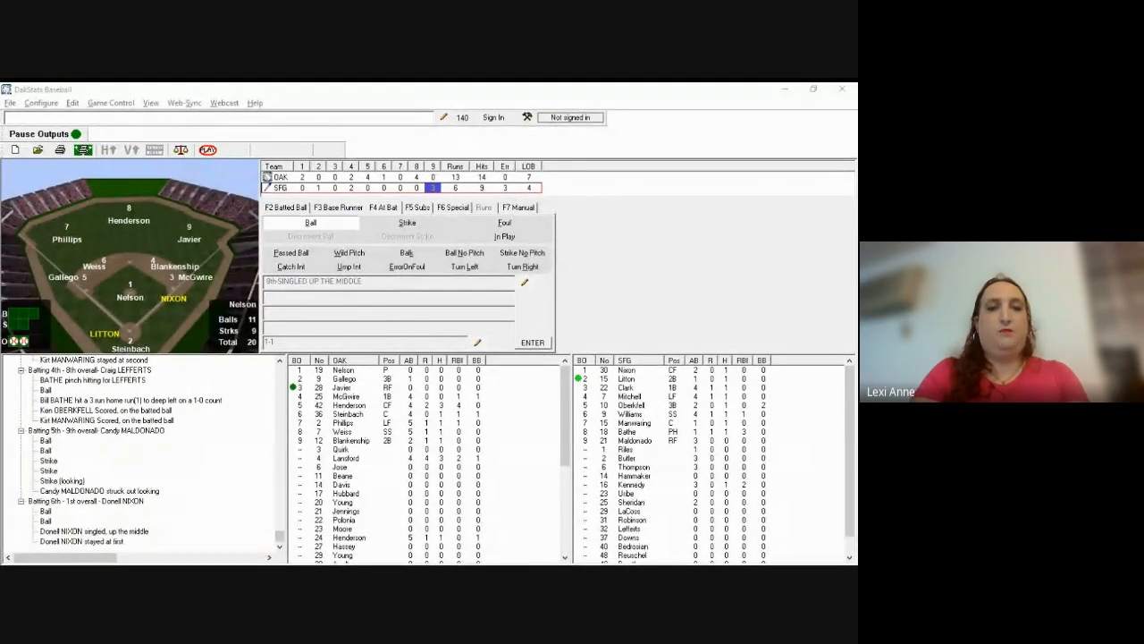
Step: Record a double to left field (7), followed by a four-pitch walk
key("b")
key("b")
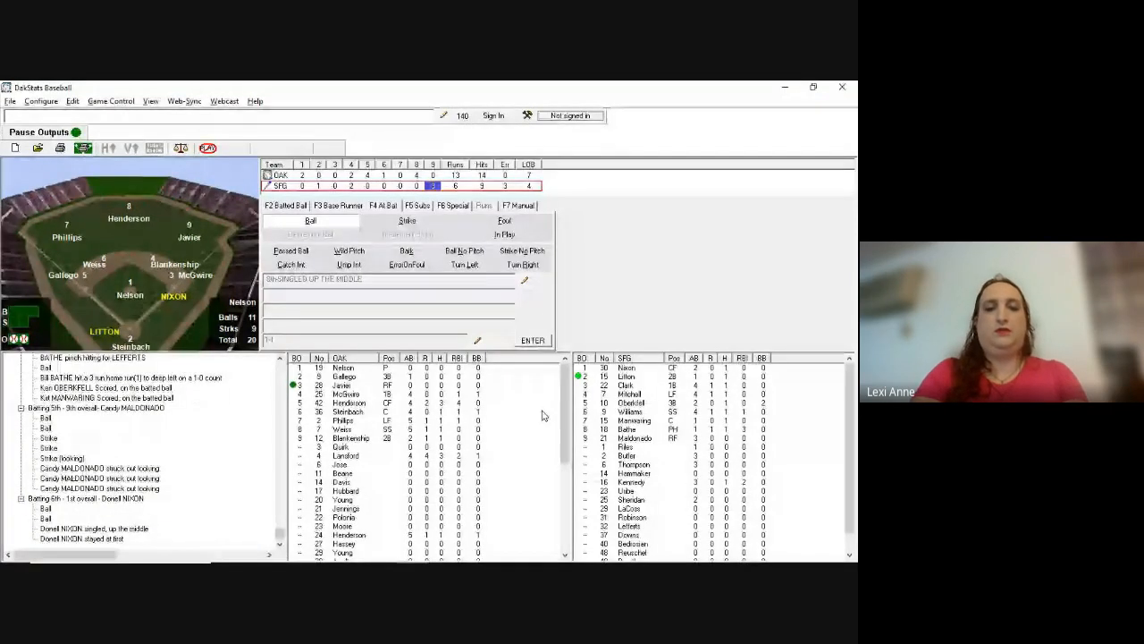
key("F2")
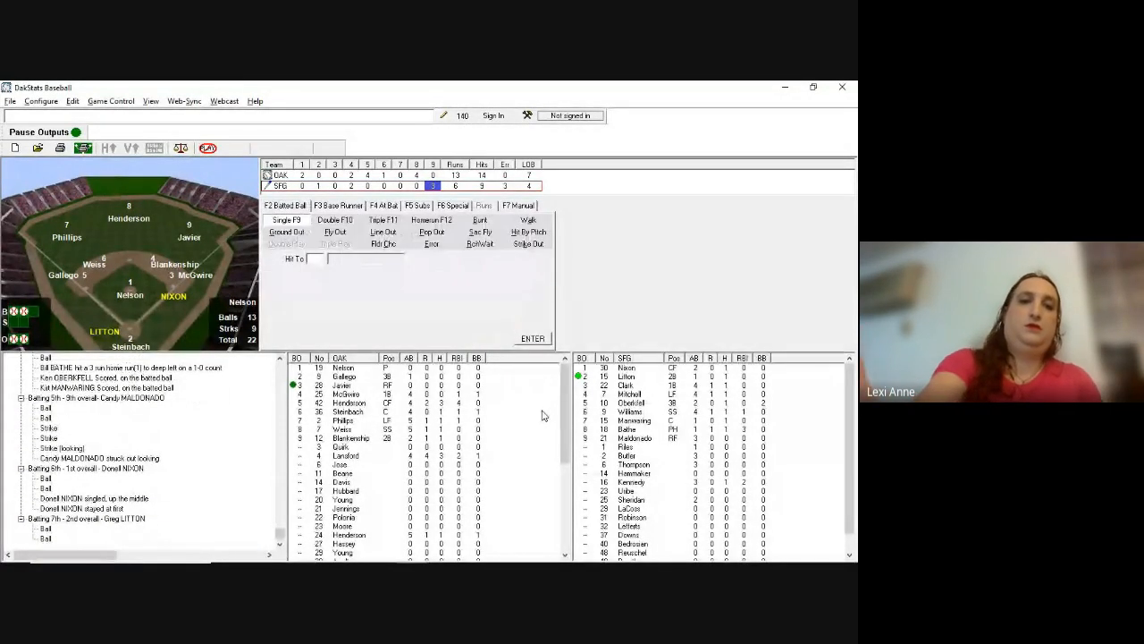
key("F10")
type("7")
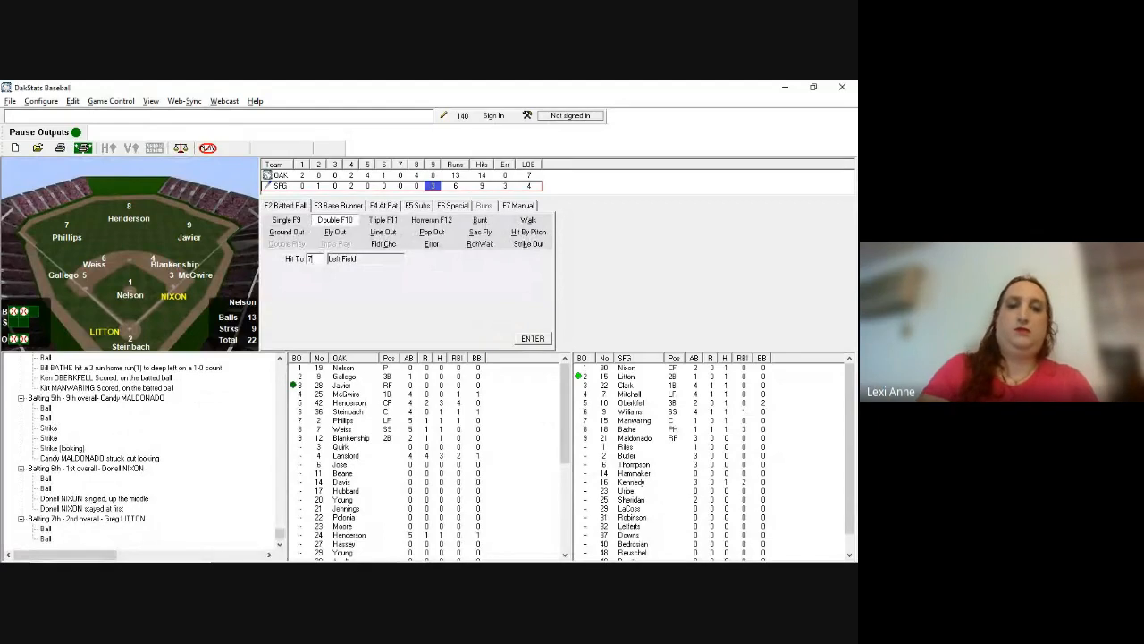
key("Return")
key("Return")
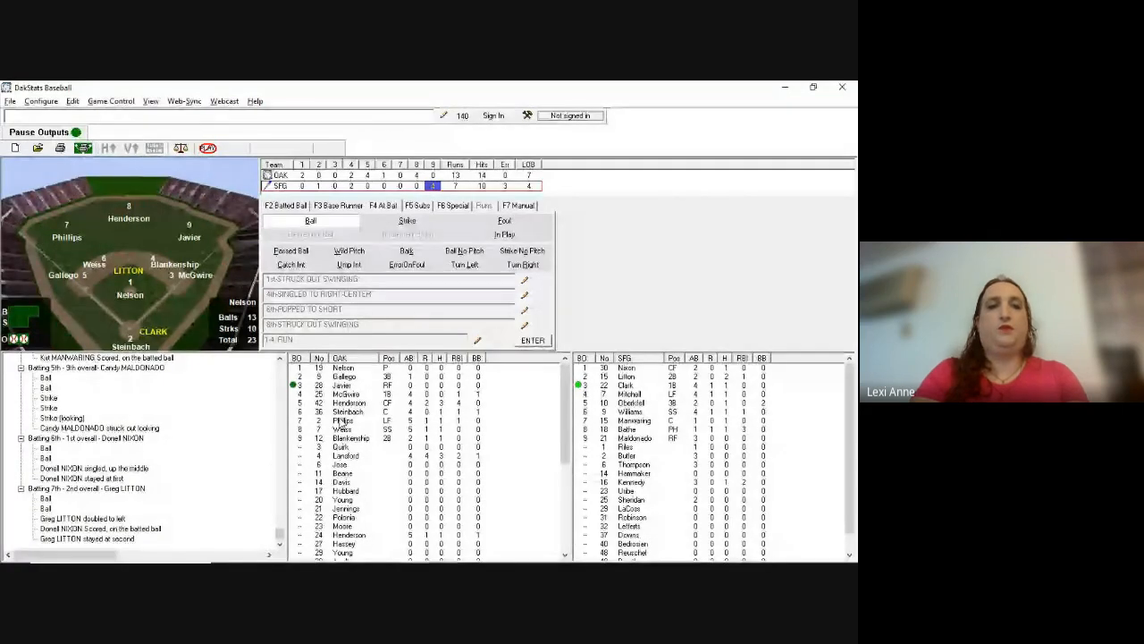
key("b")
key("b")
key("b")
key("b")
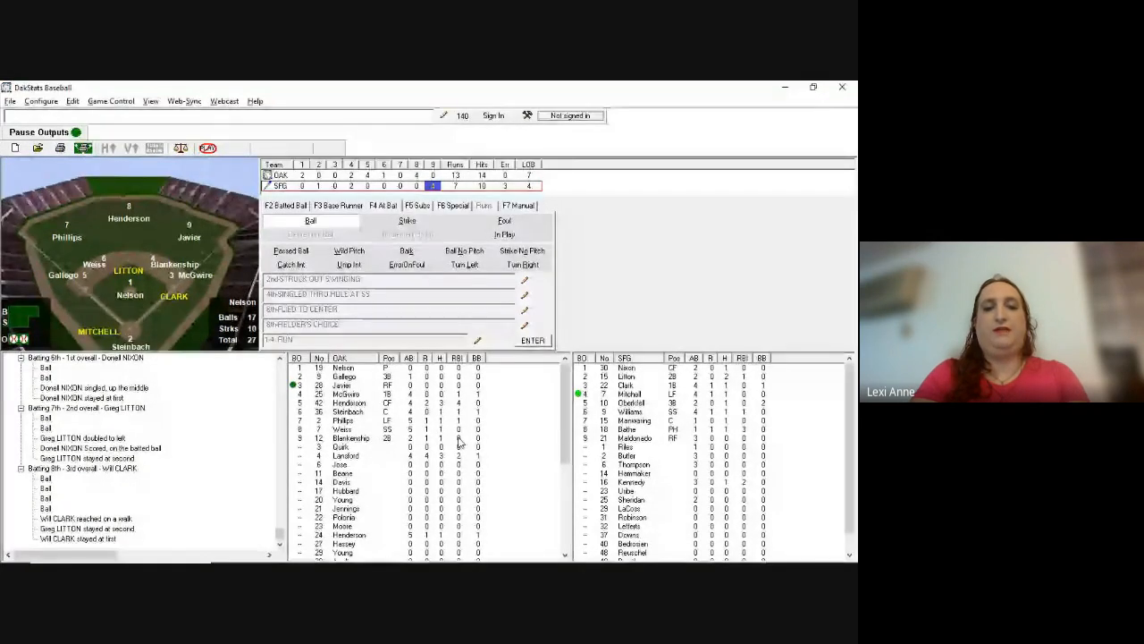
Step: Record the inning-ending fly out to left field (sequence 7)
key("b")
key("s")
key("s")
key("F2")
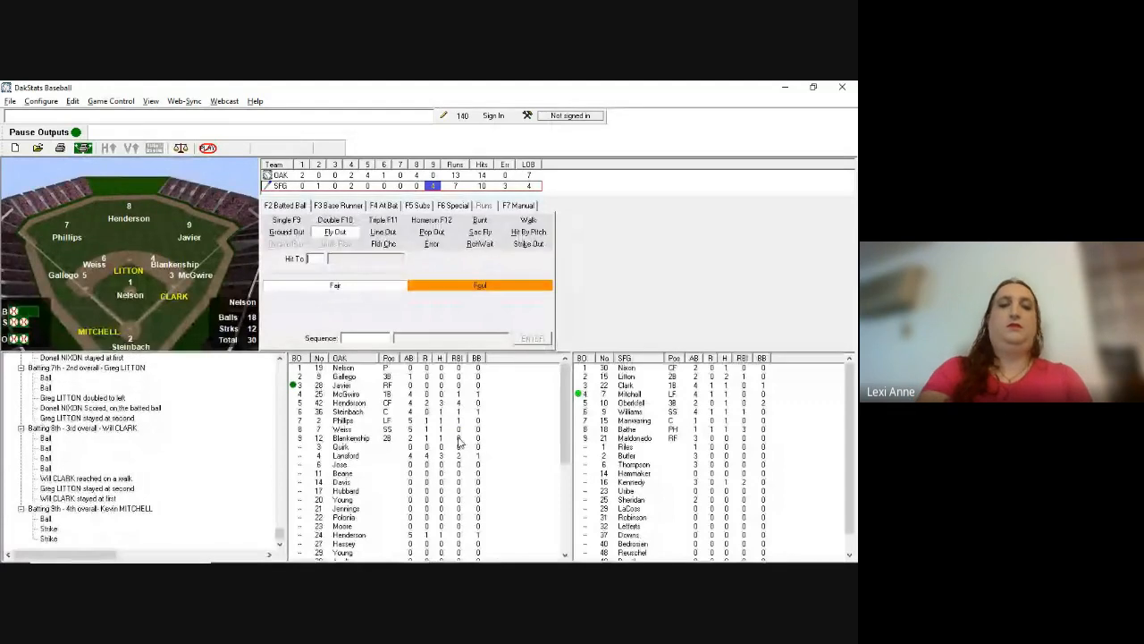
type("7")
key("Return")
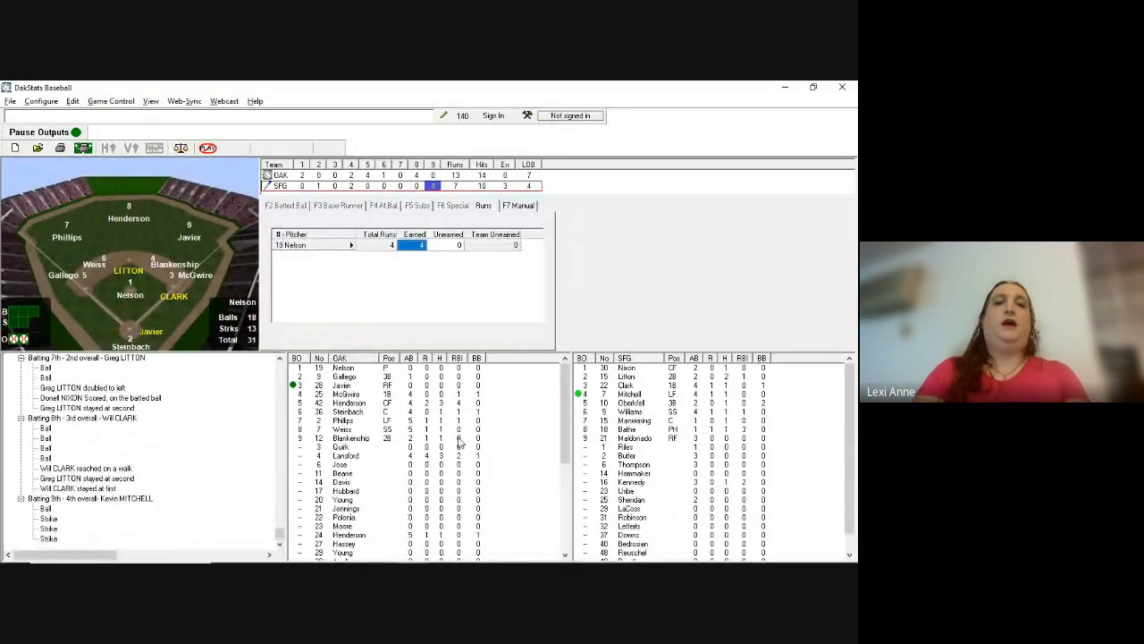
key("Return")
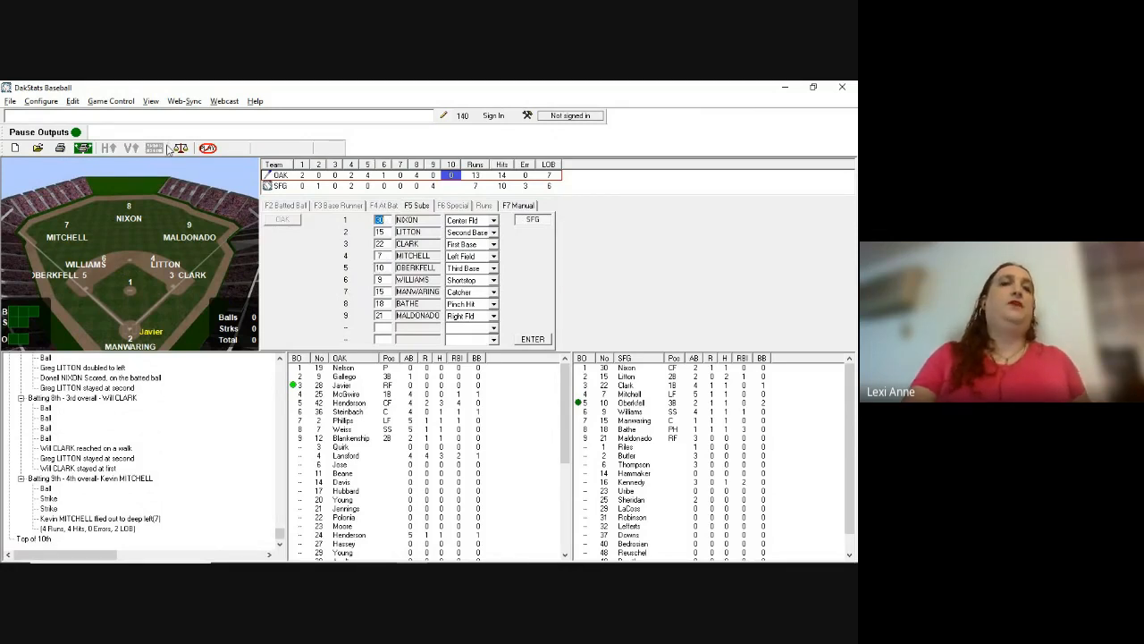
left_click(123, 101)
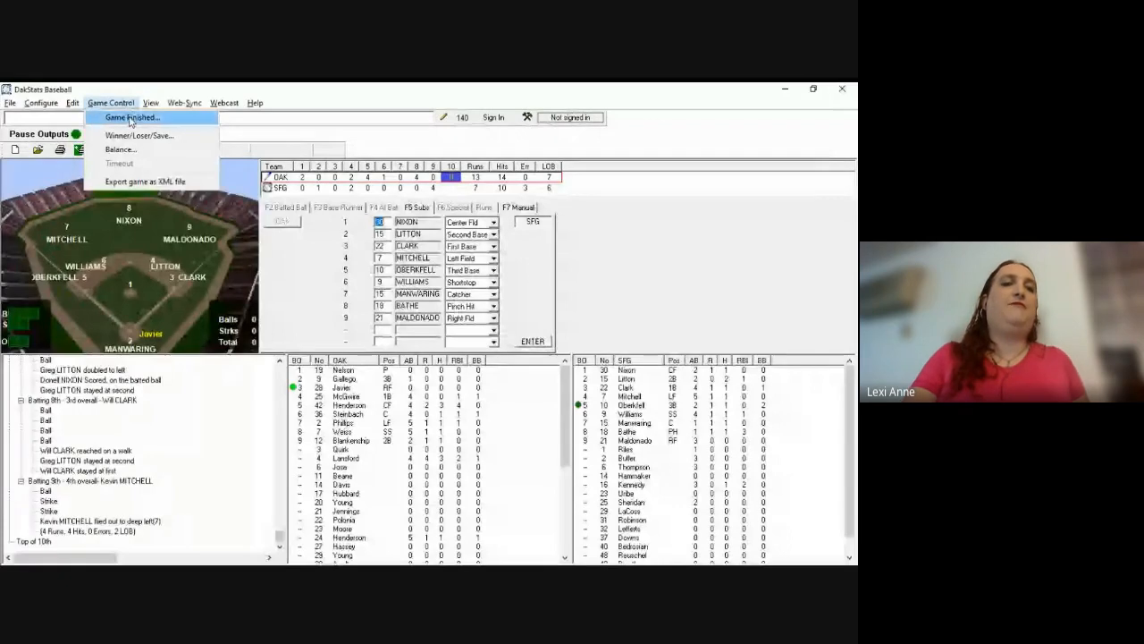
Step: In Game Finish, choose Stewart as winning pitcher and Garrelts as losing pitcher
left_click(132, 117)
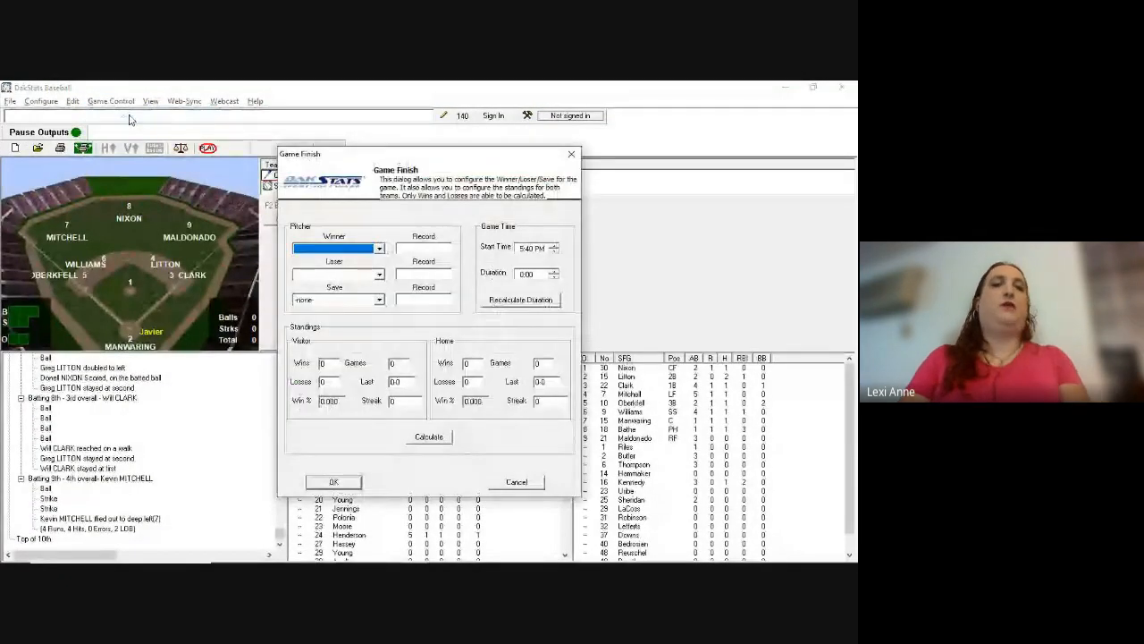
key("alt+Tab")
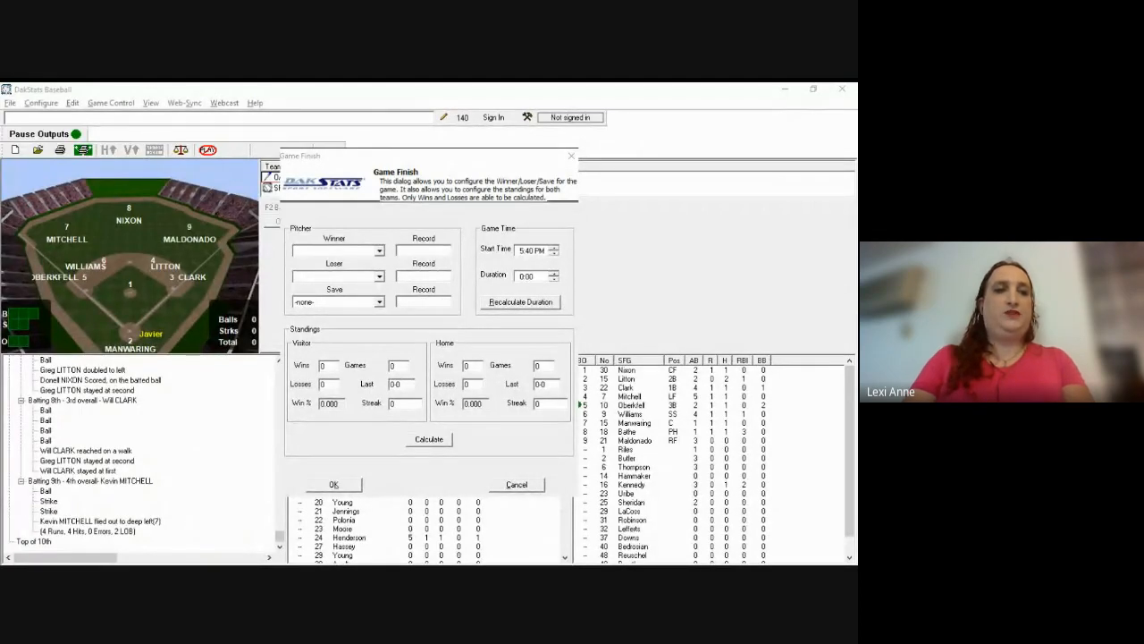
left_click(309, 303)
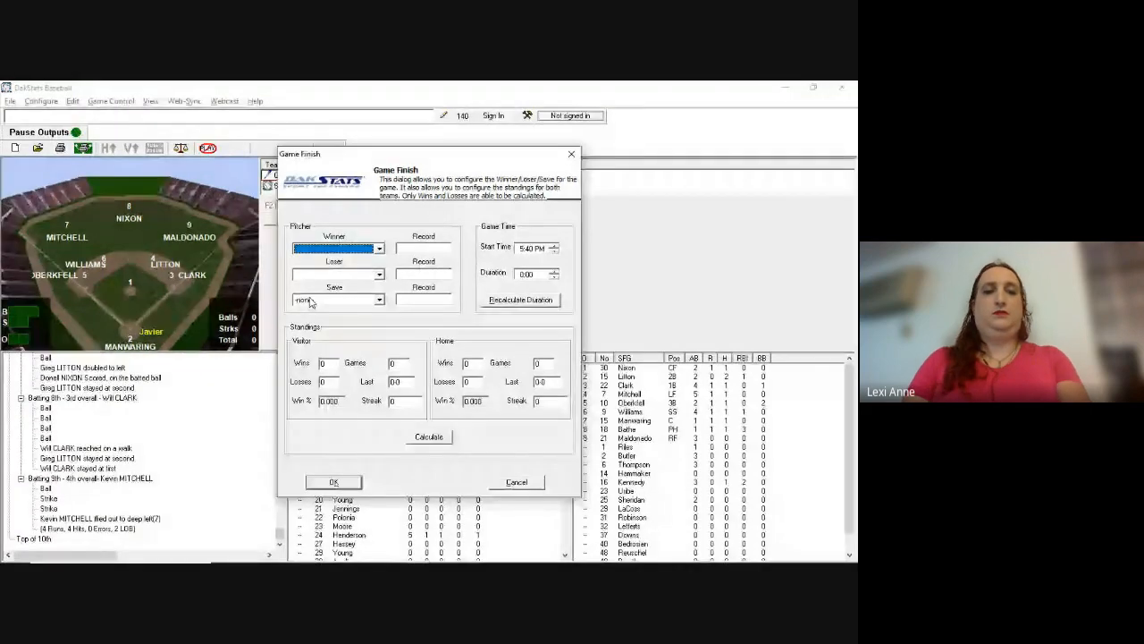
key("Down")
key("Tab")
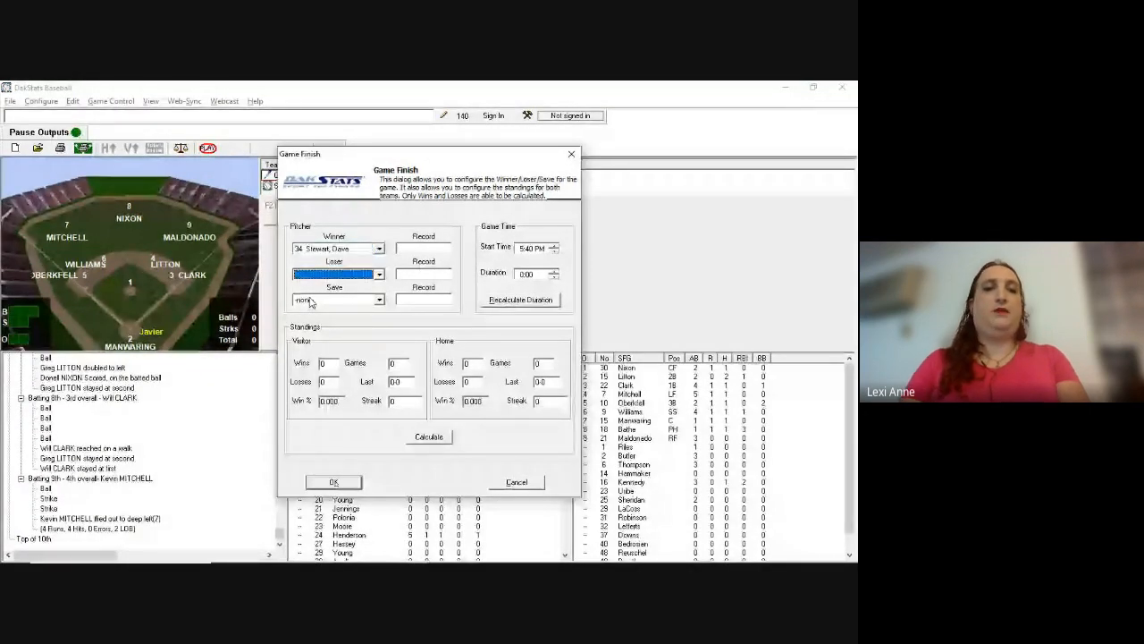
key("alt+Tab")
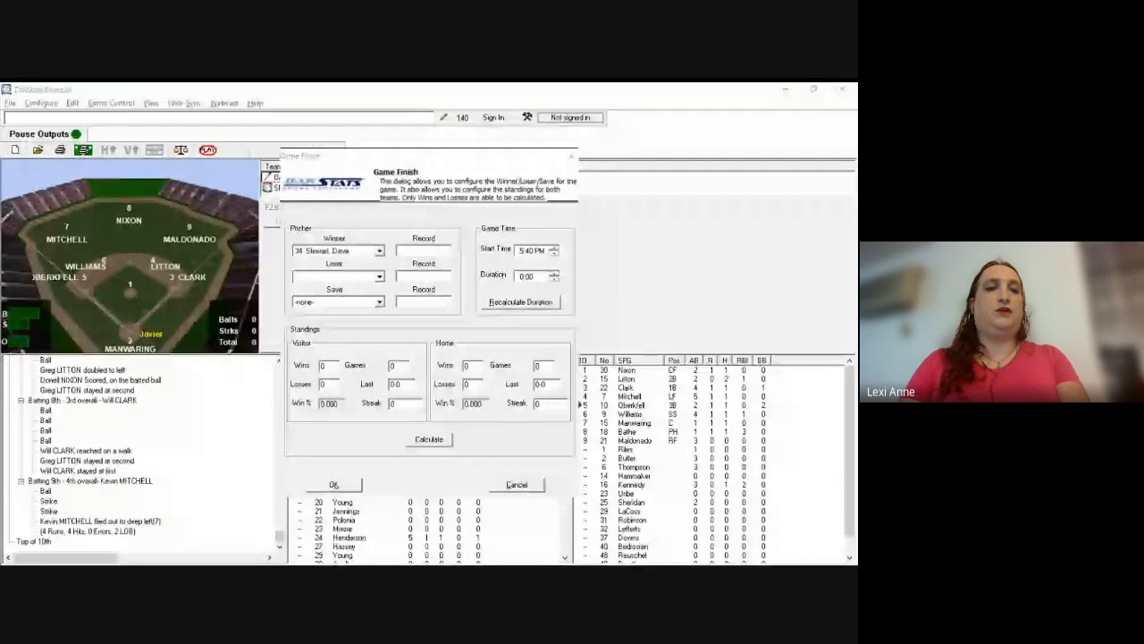
key("alt+Tab")
key("Down")
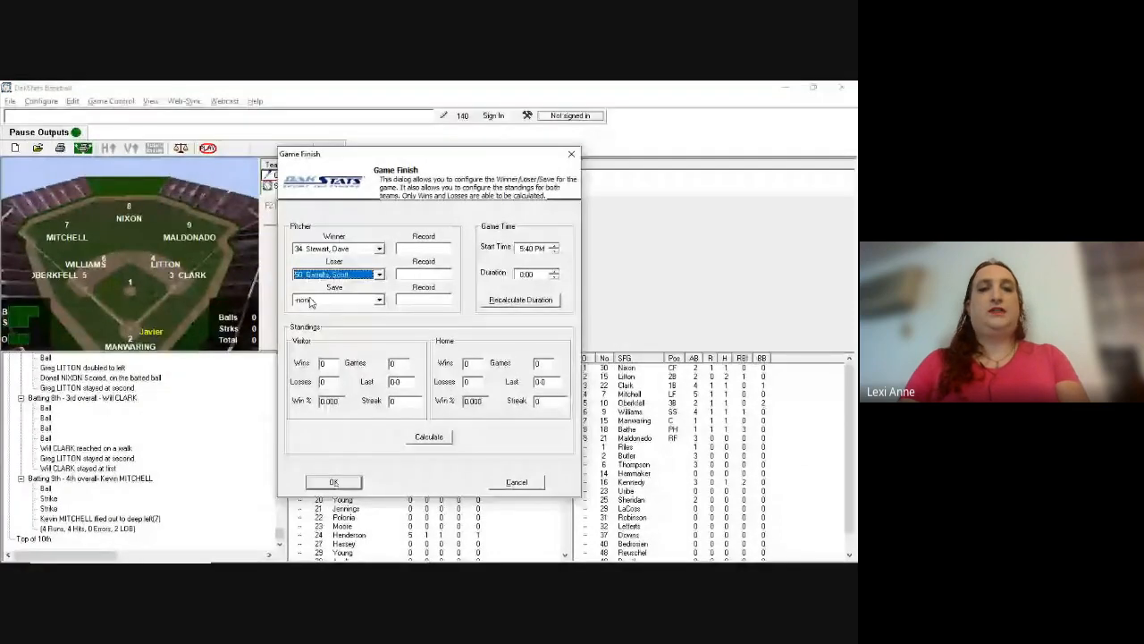
key("Tab")
key("Tab")
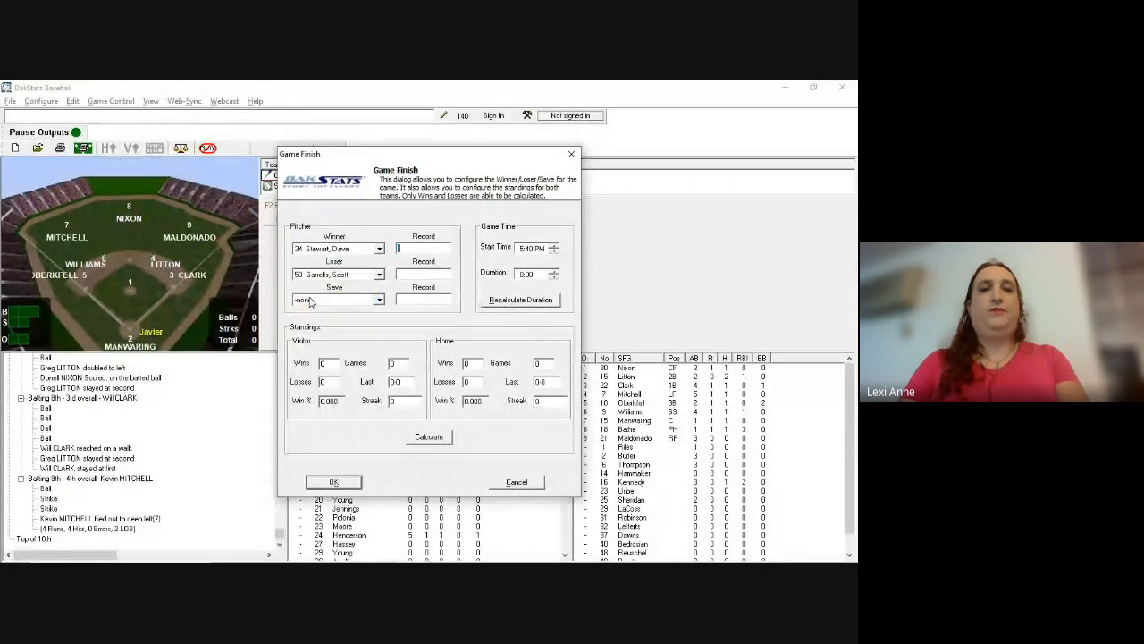
Step: Enter the loser's record as 1-2 and game time of 3 hours, then confirm
key("alt+Tab")
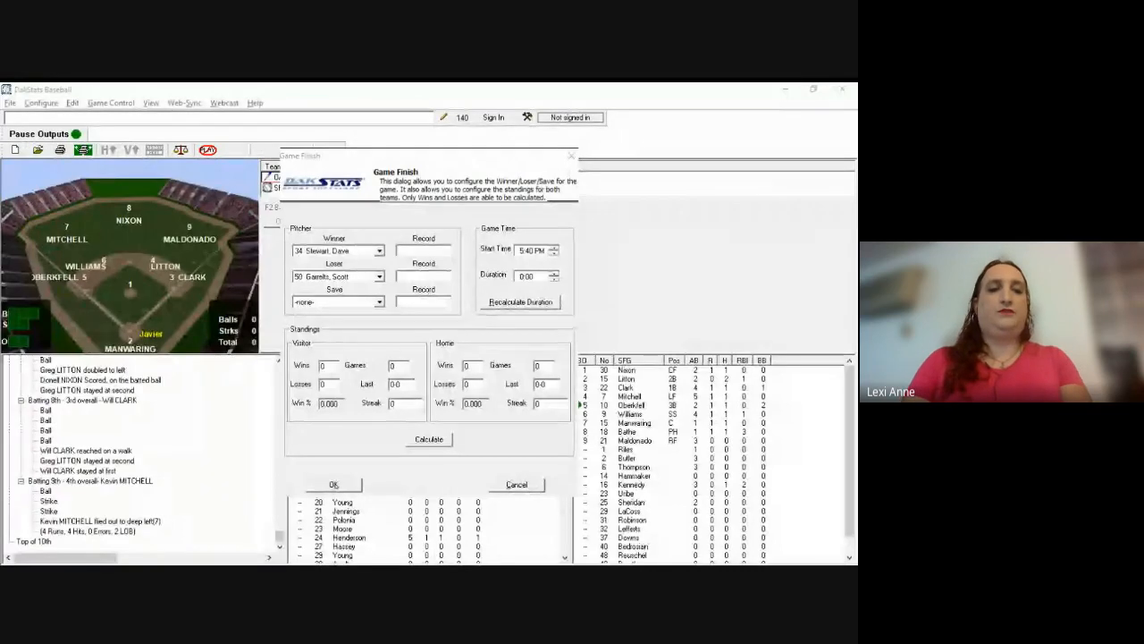
key("alt+Tab")
key("Tab")
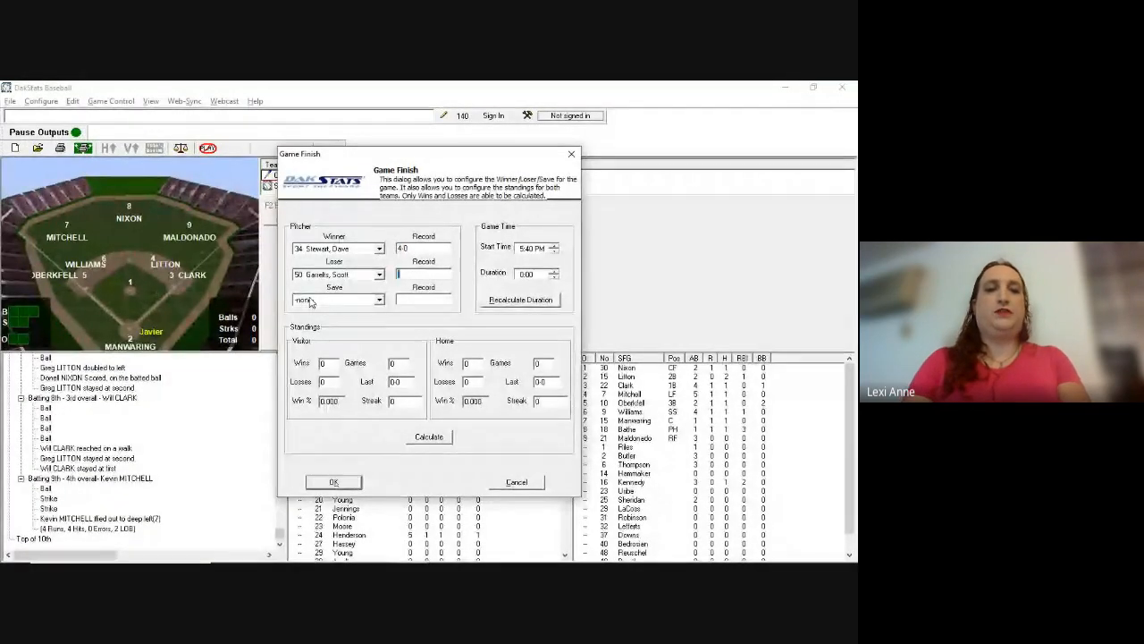
type("1-2")
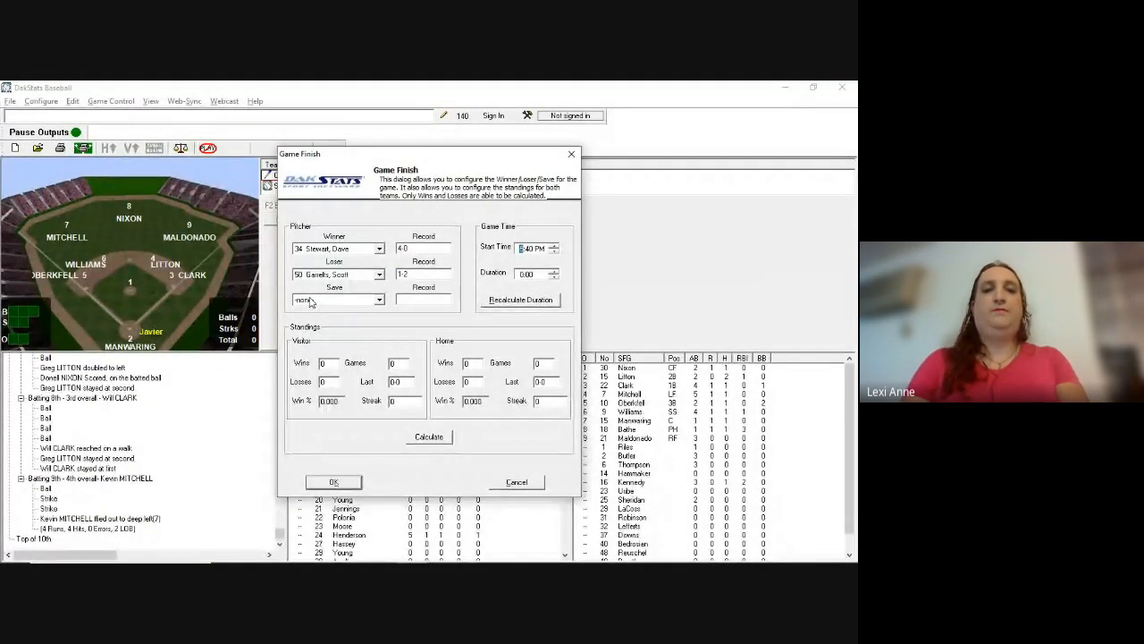
key("alt+Tab")
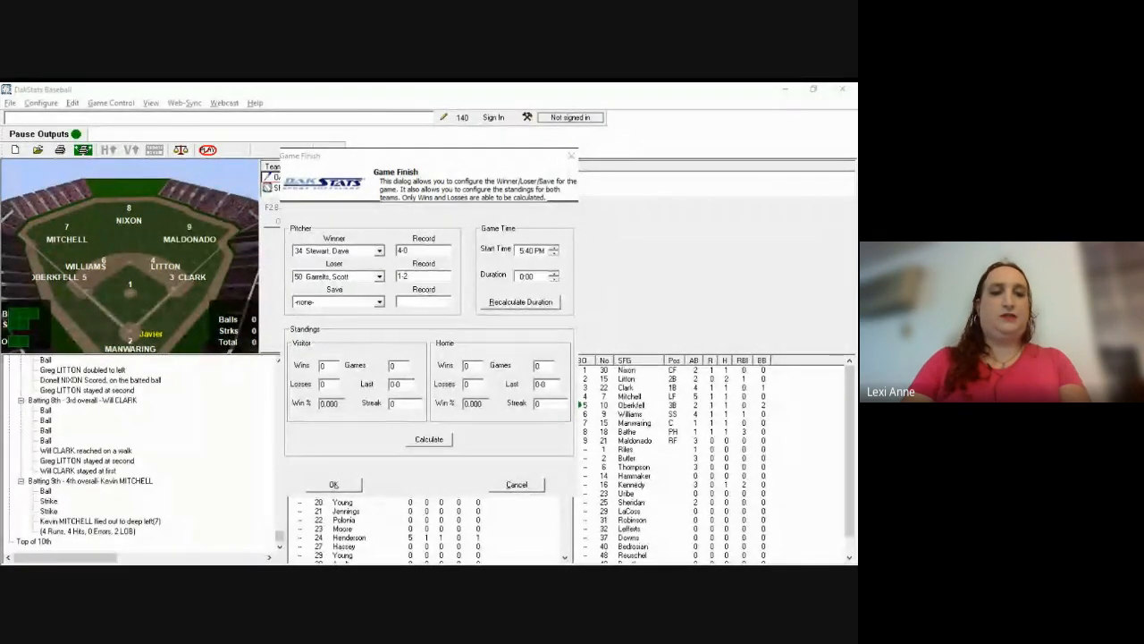
key("alt+Tab")
key("Tab")
key("Tab")
key("Tab")
key("Tab")
type("3")
key("Right")
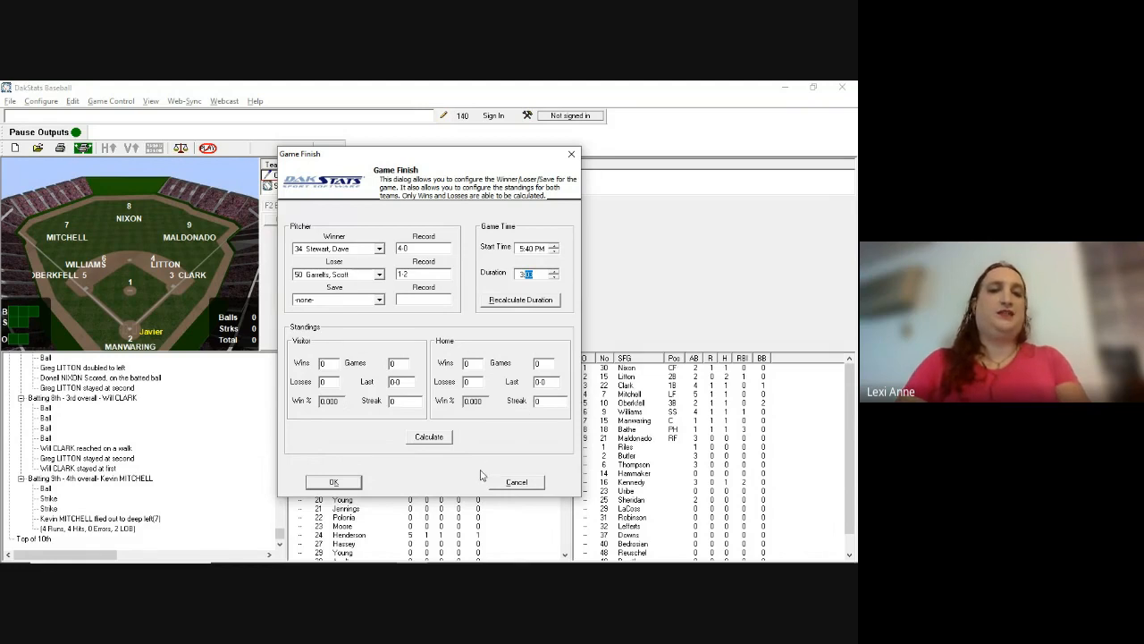
left_click(336, 485)
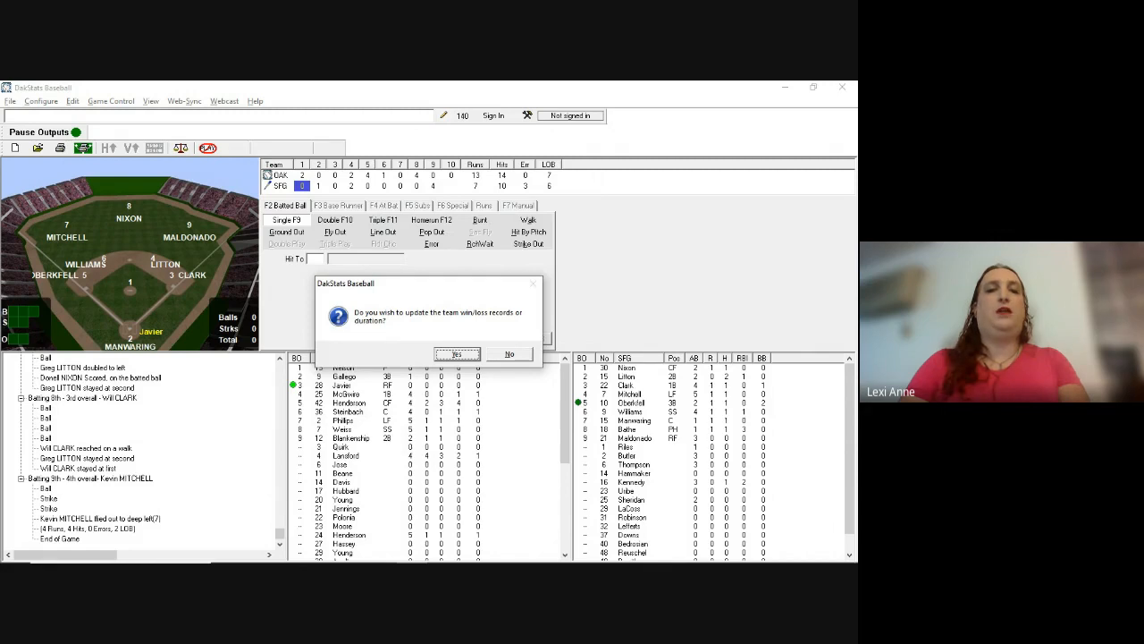
Step: Update team records to 7-1 for the Athletics and 4-4 for the Giants, and save
key("Return")
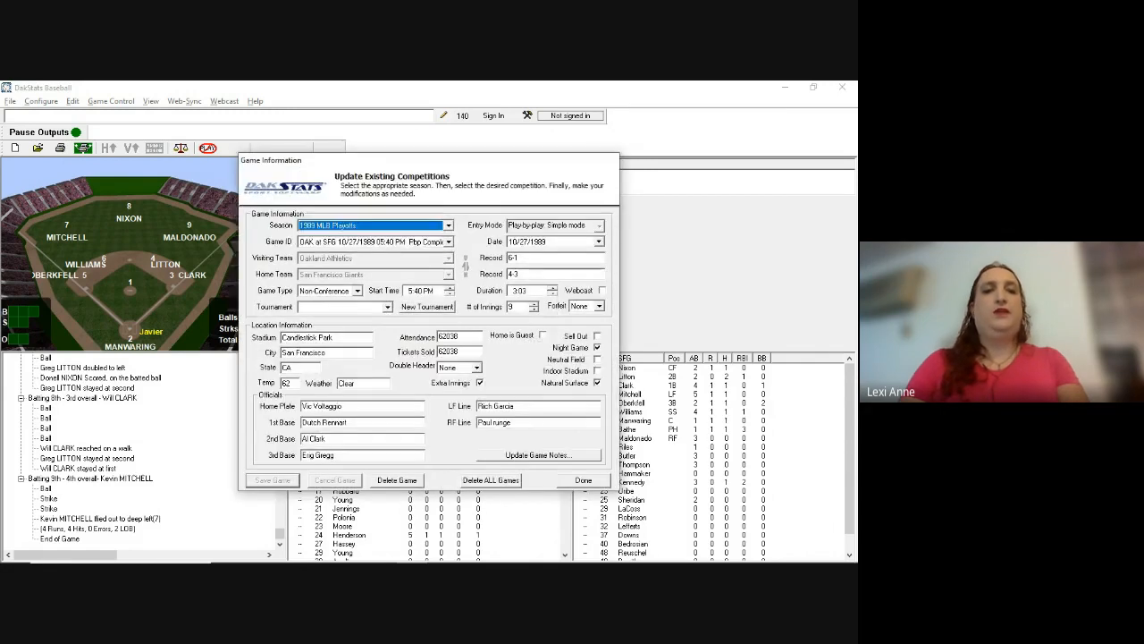
key("Tab")
key("Tab")
key("Tab")
type("7-1")
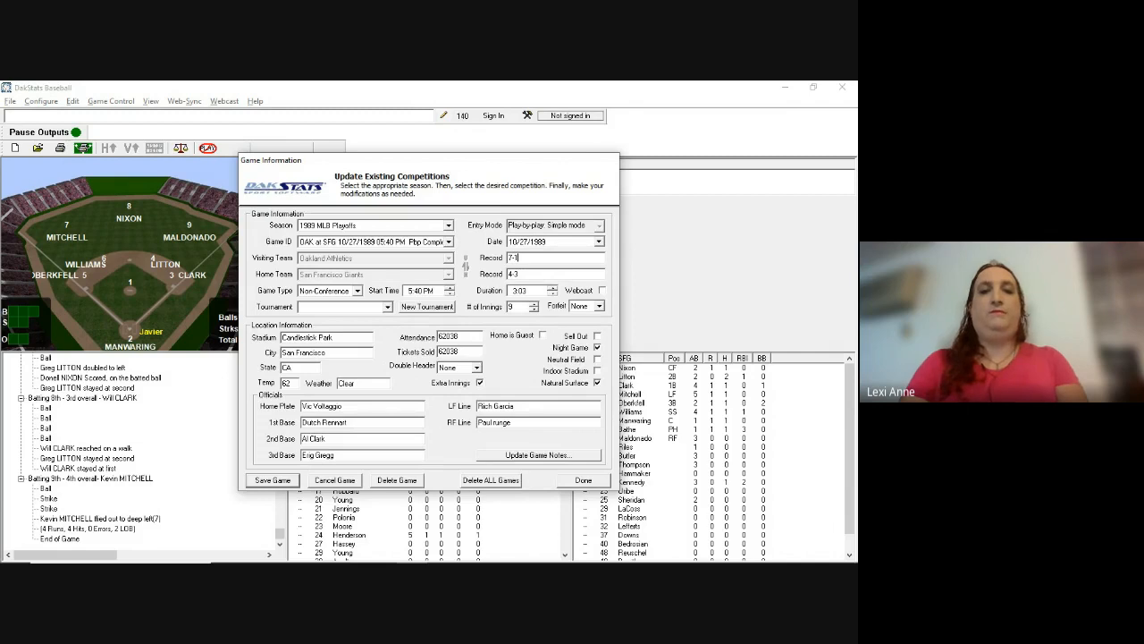
key("Tab")
type("4-4")
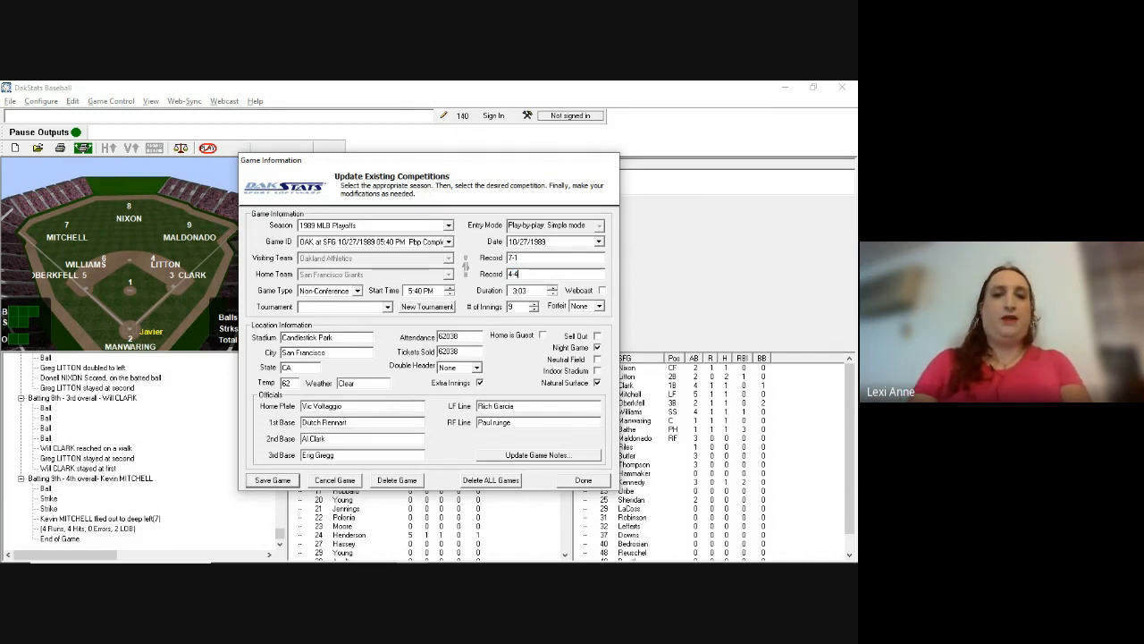
key("Return")
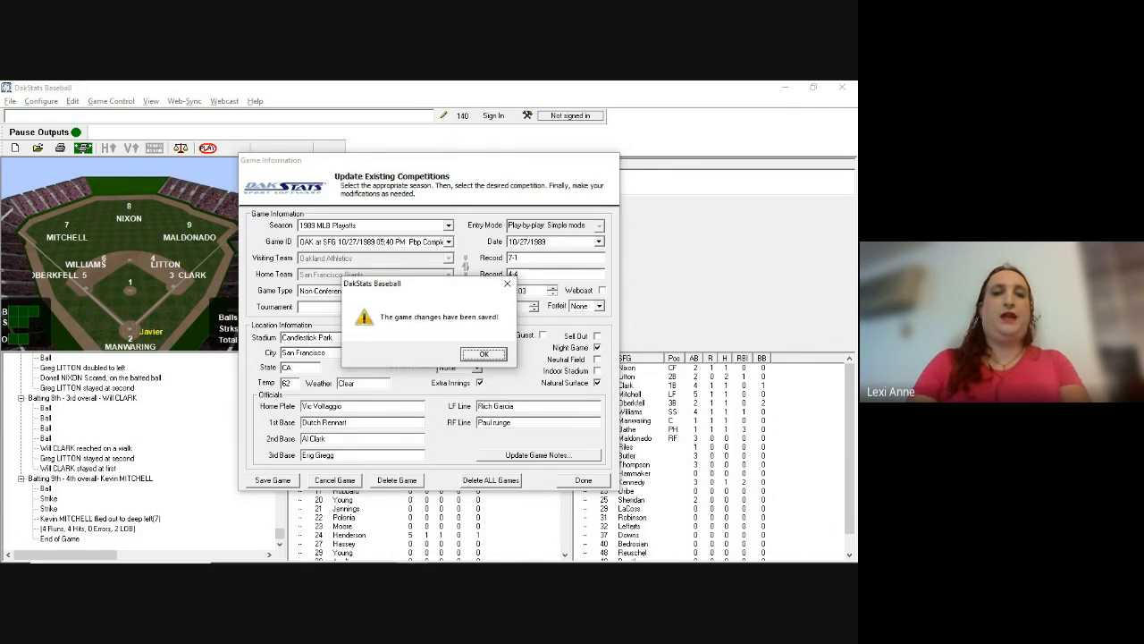
Step: Close the game information window and send the final webcast upload
key("Return")
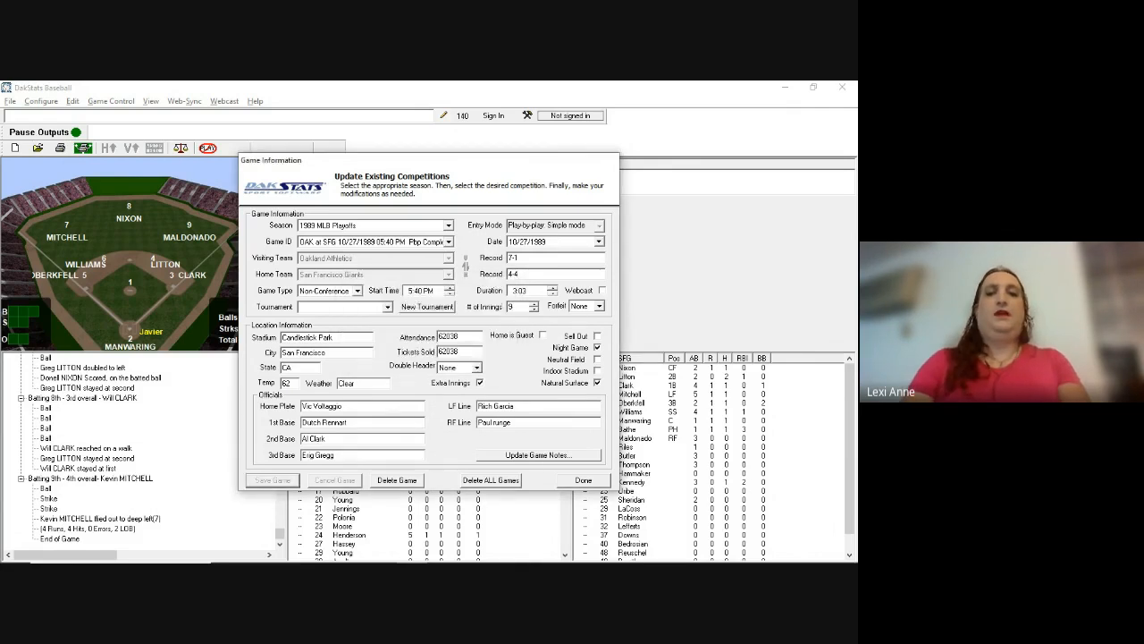
left_click(587, 480)
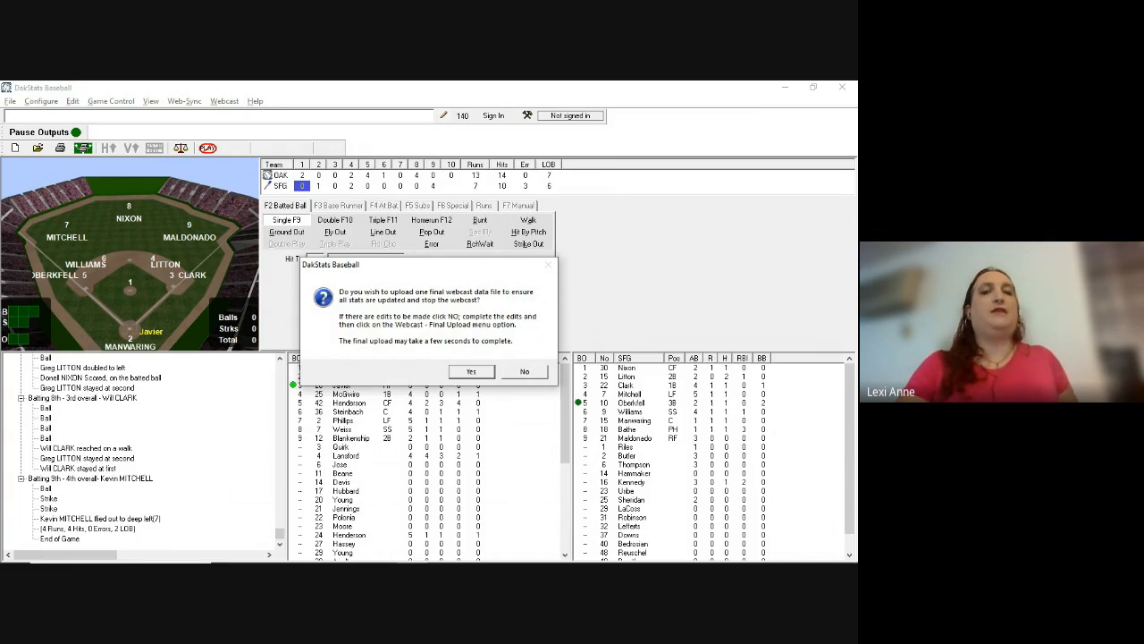
left_click(471, 371)
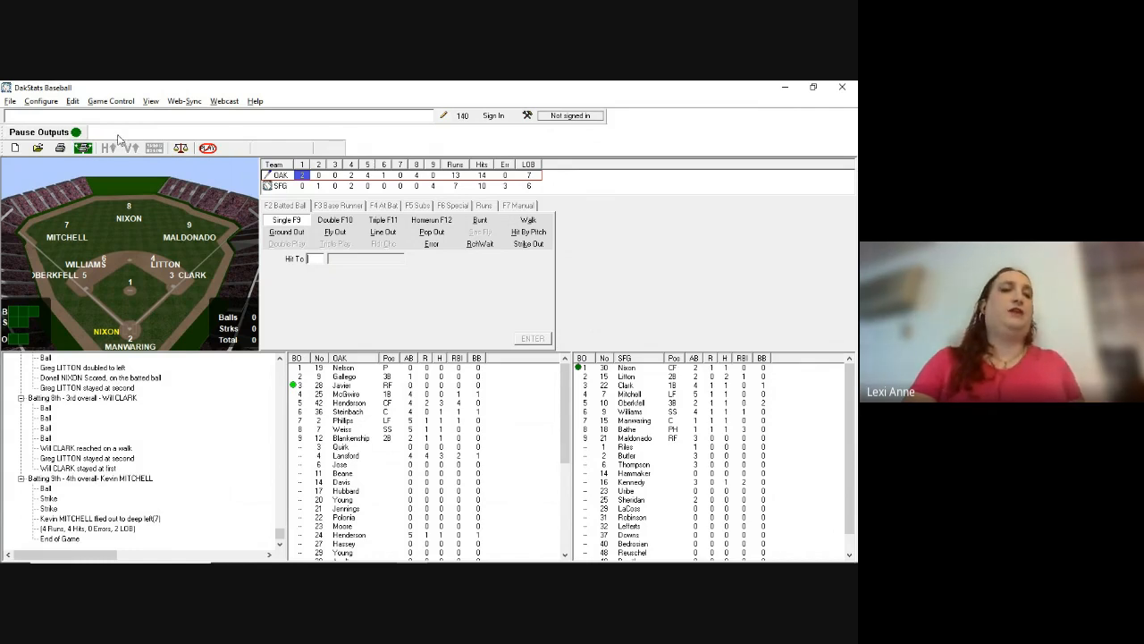
Step: Print In Game the Box Score and Play by Play with Count as one combined file, and view it
left_click(9, 102)
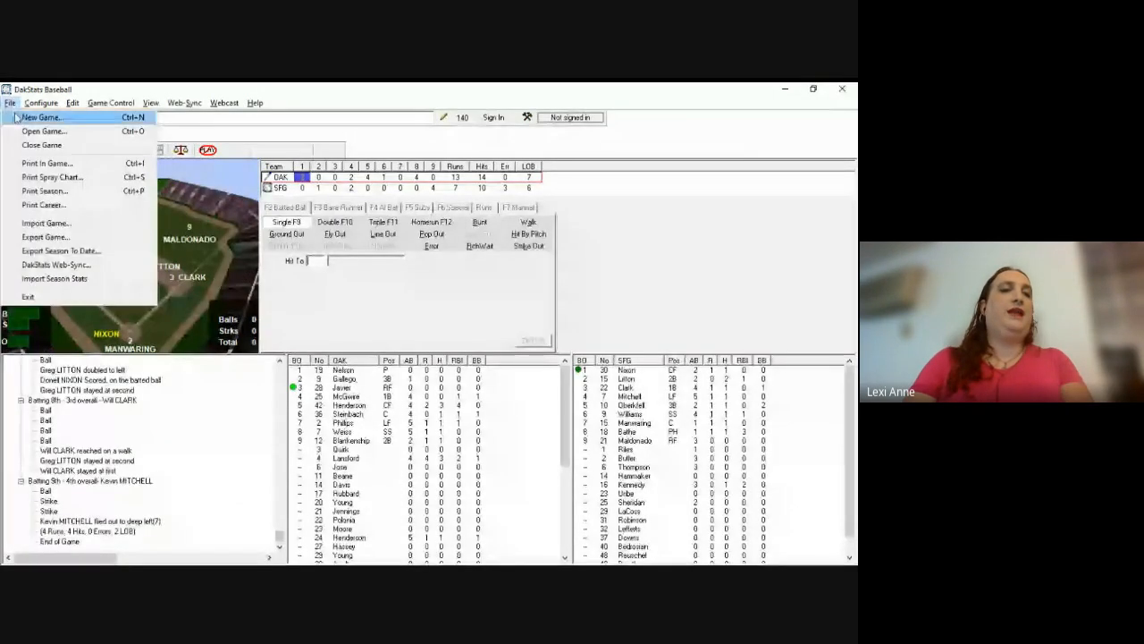
left_click(46, 164)
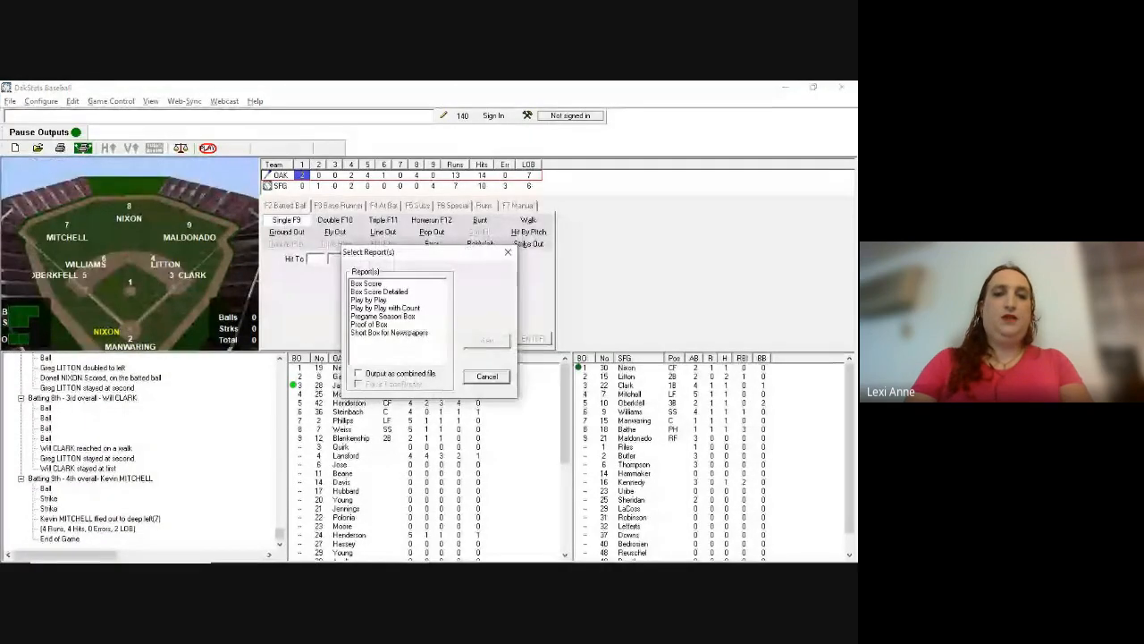
left_click(367, 283)
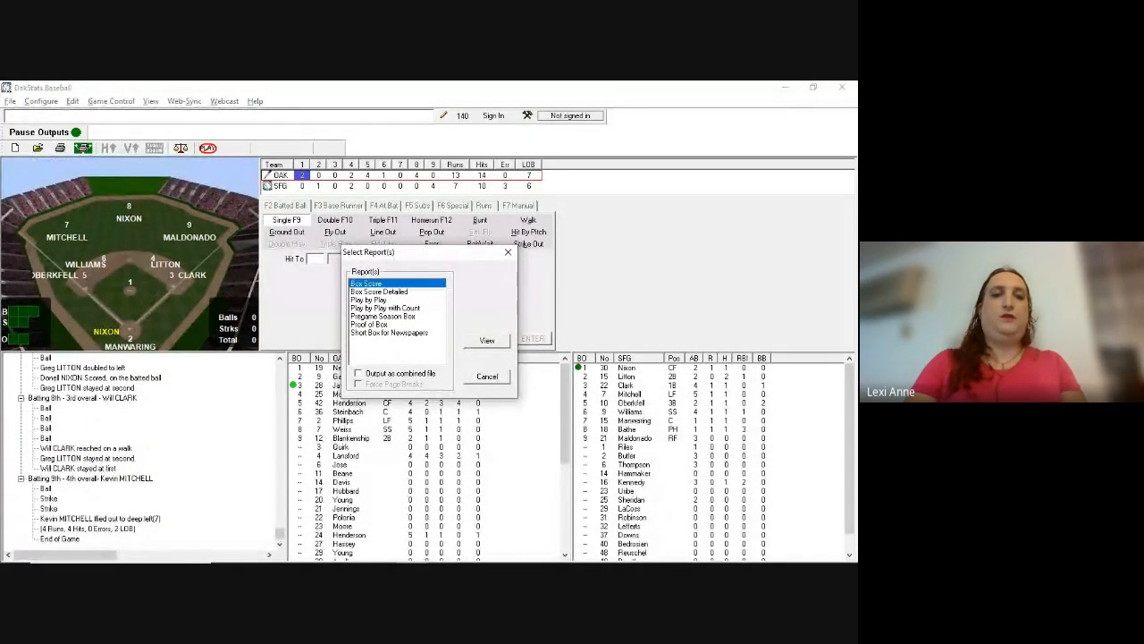
left_click(386, 308, "ctrl")
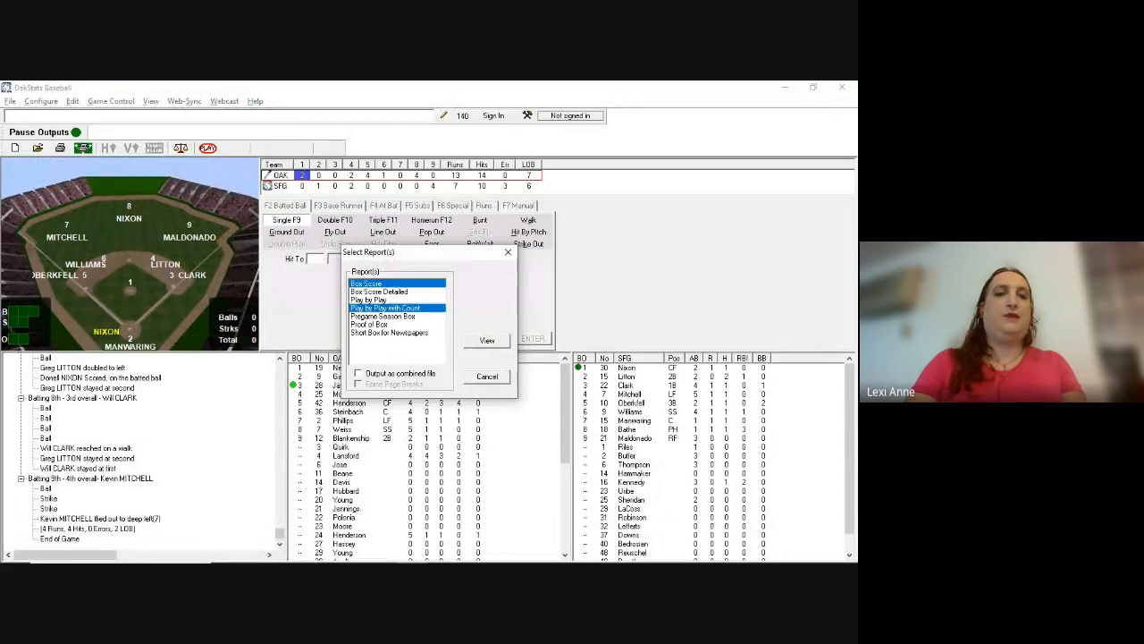
left_click(359, 372)
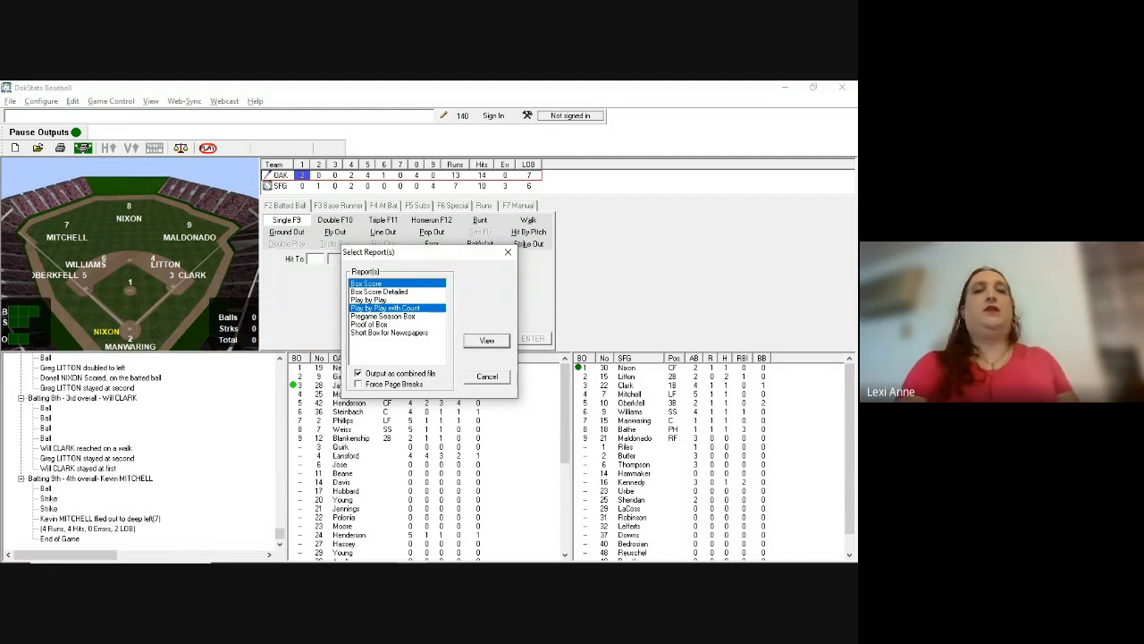
left_click(487, 340)
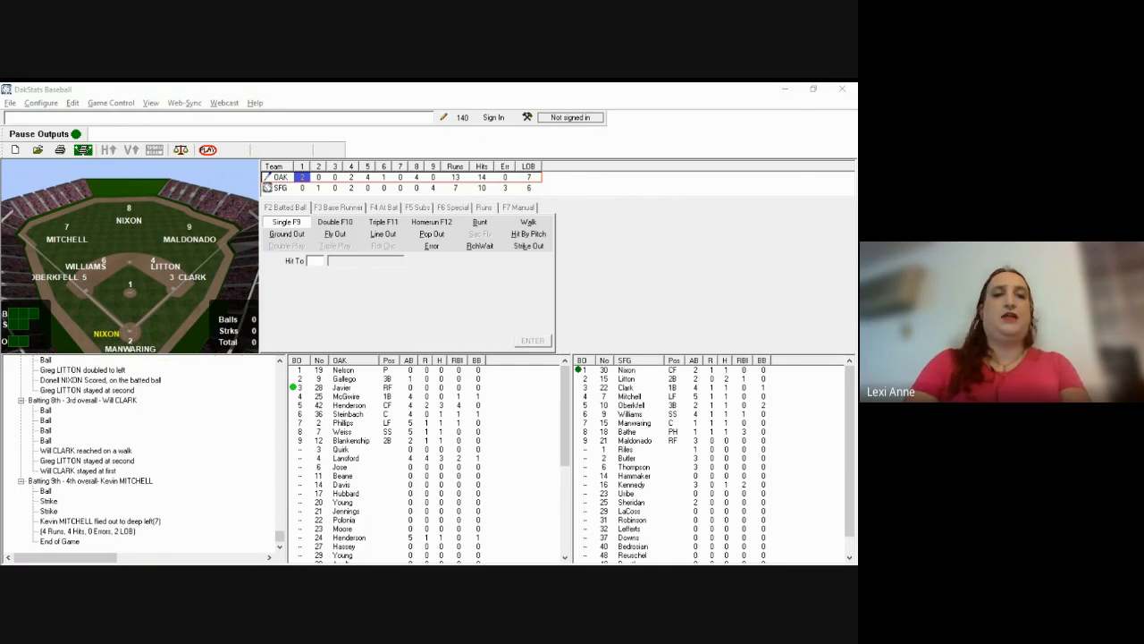
left_click(425, 198)
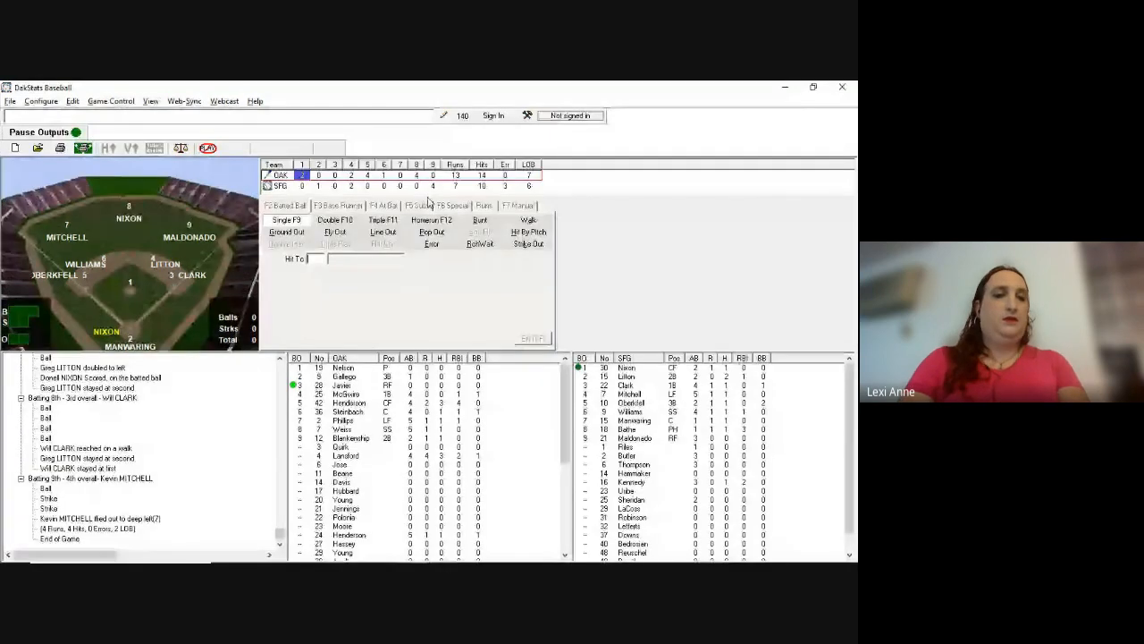
Step: Export the Giants' OAK at SFG game in SC XML format to the Documents folder
left_click(10, 101)
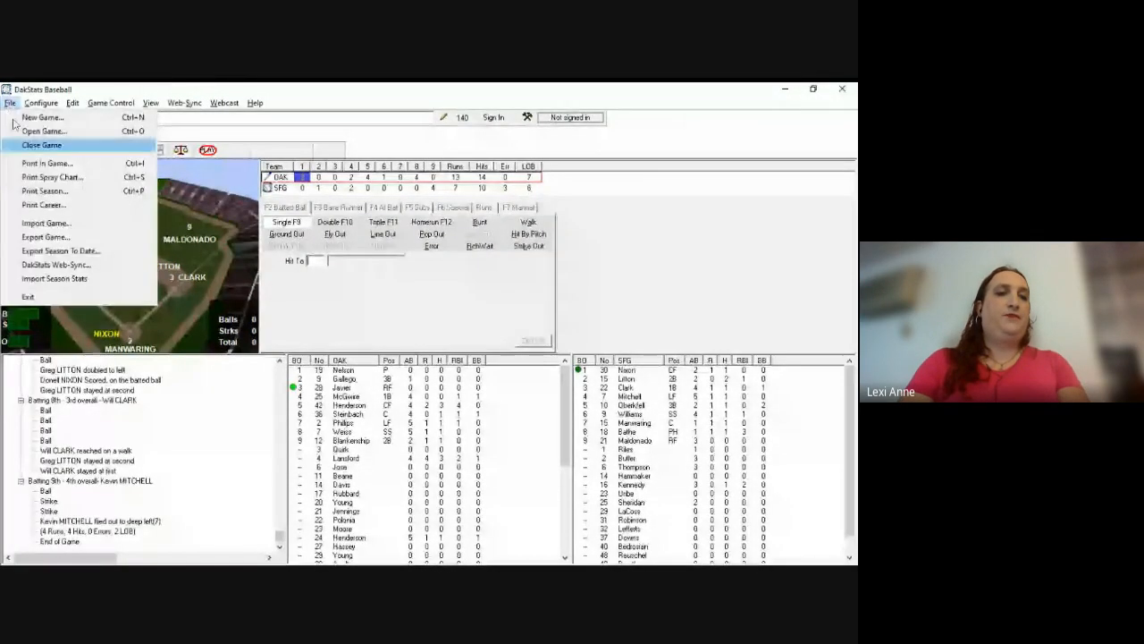
left_click(61, 238)
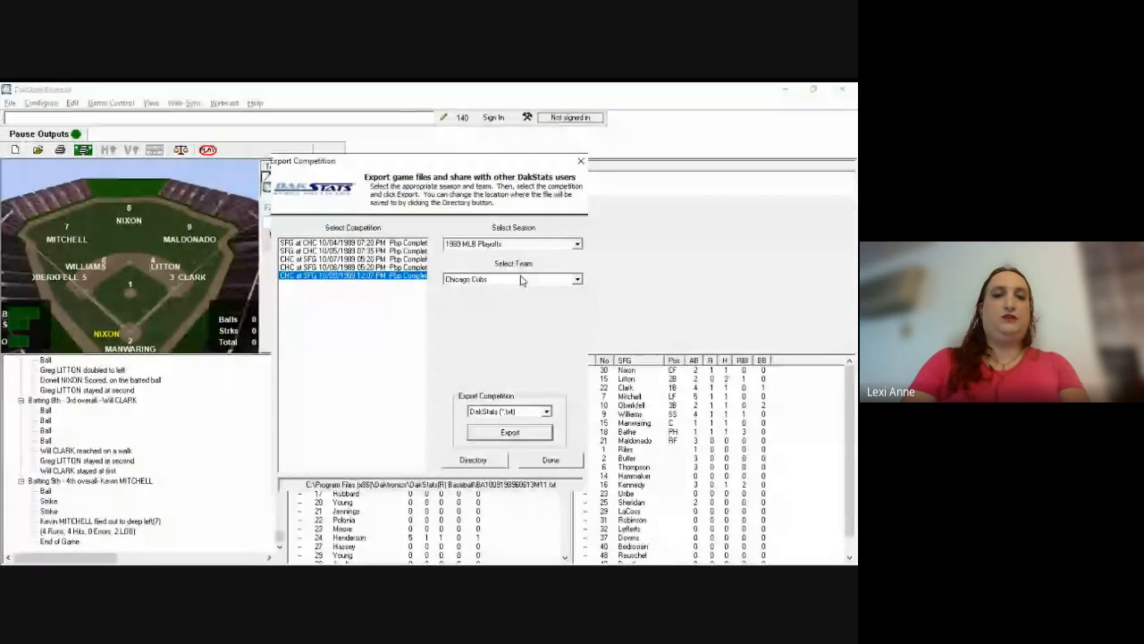
left_click(515, 310)
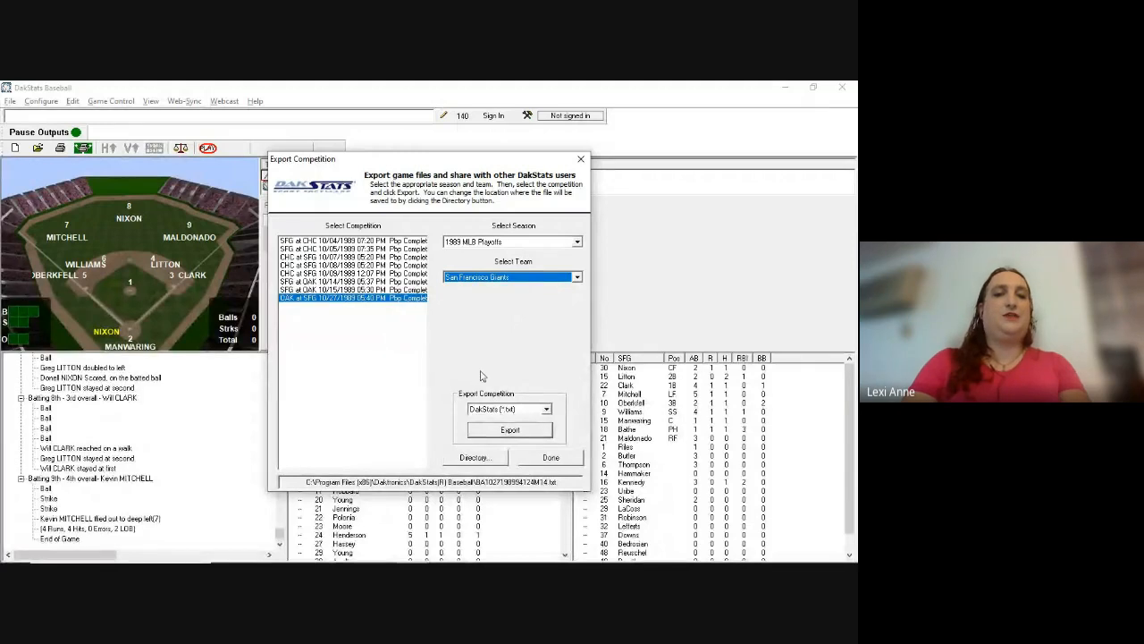
left_click(517, 409)
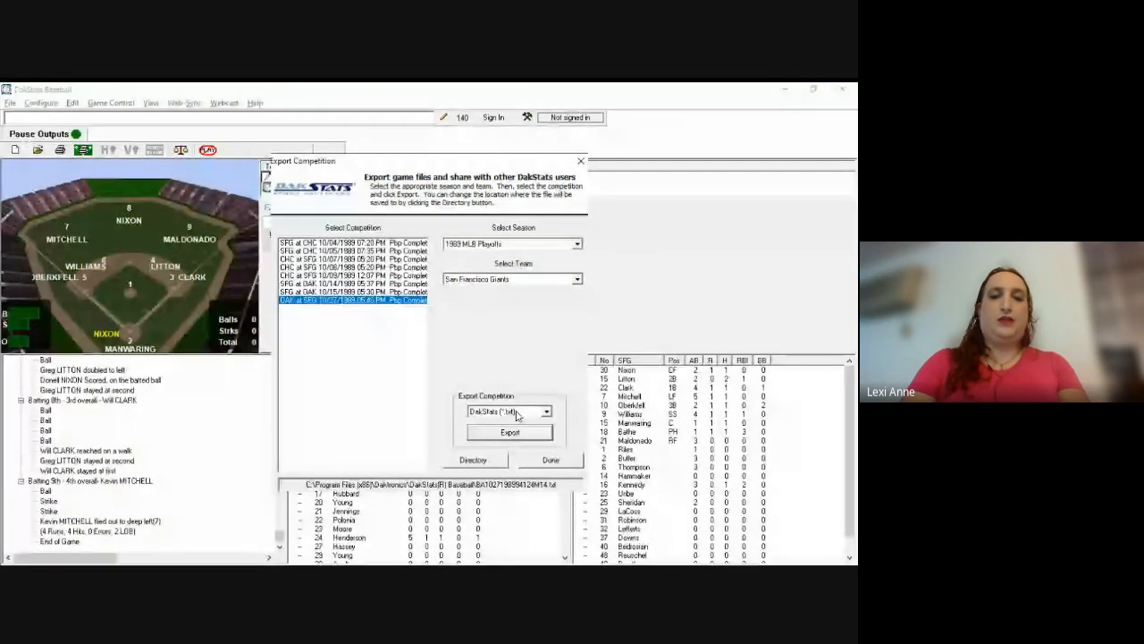
left_click(514, 447)
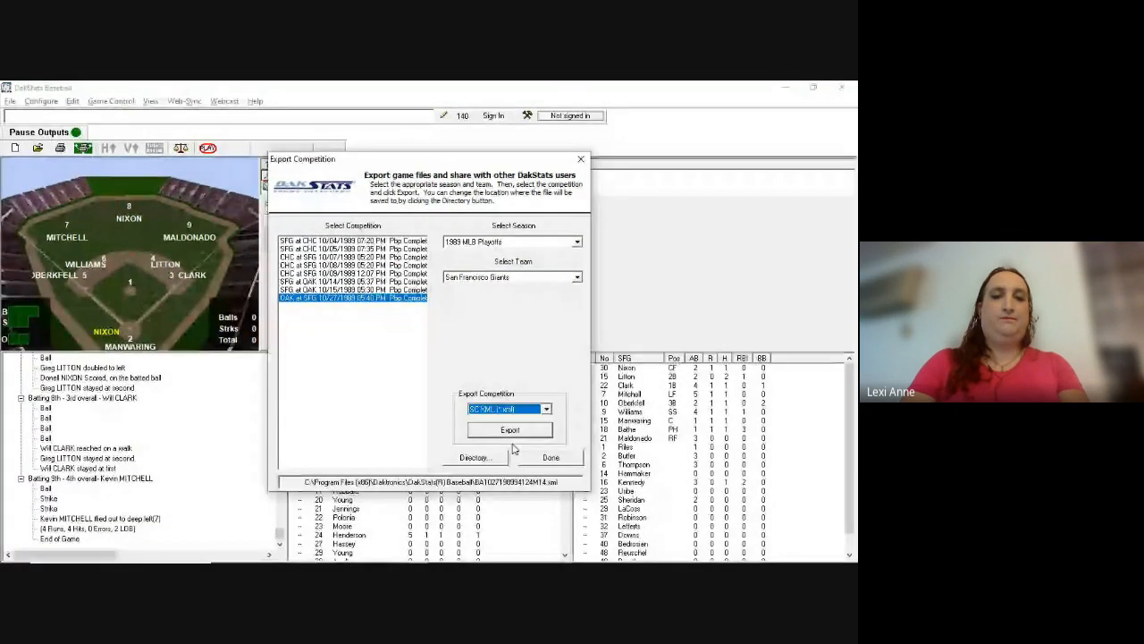
left_click(494, 459)
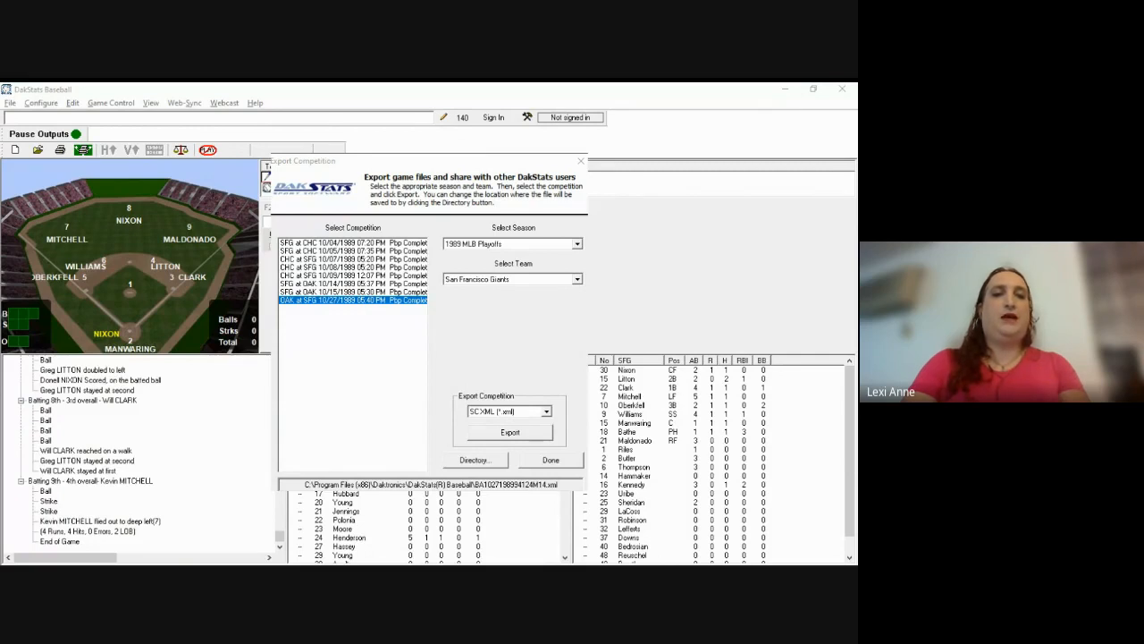
left_click(444, 412)
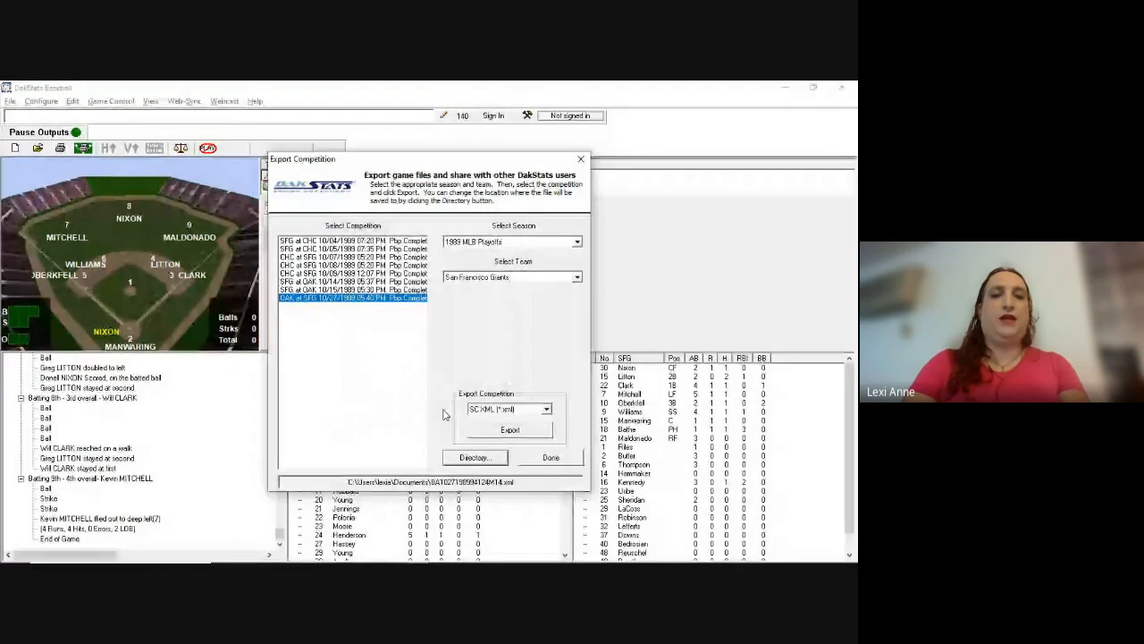
left_click(508, 430)
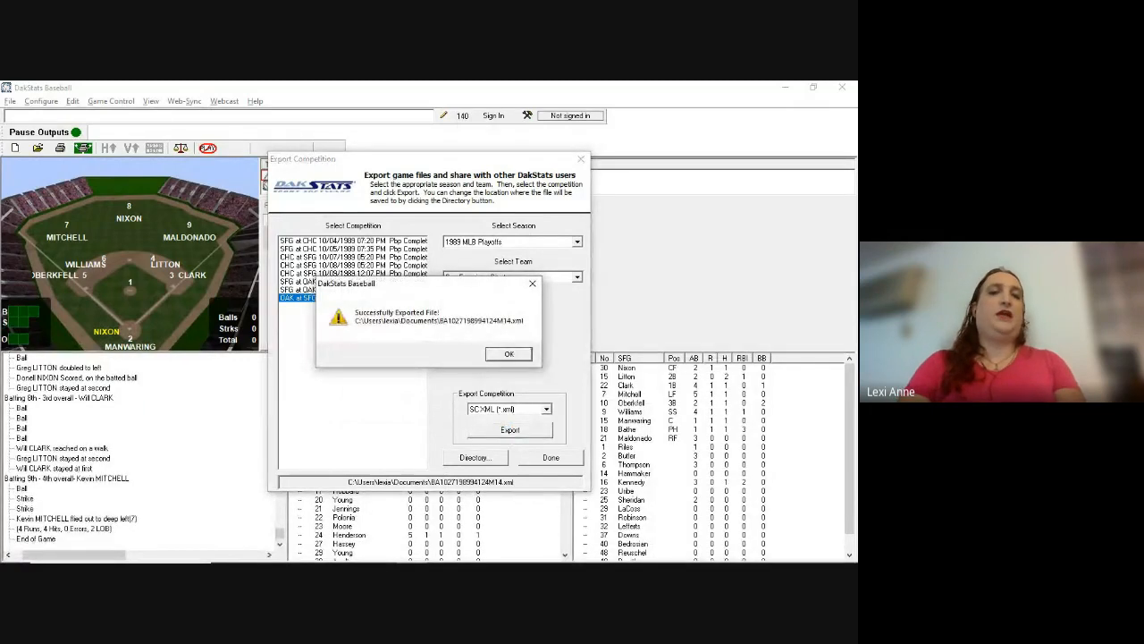
left_click(511, 355)
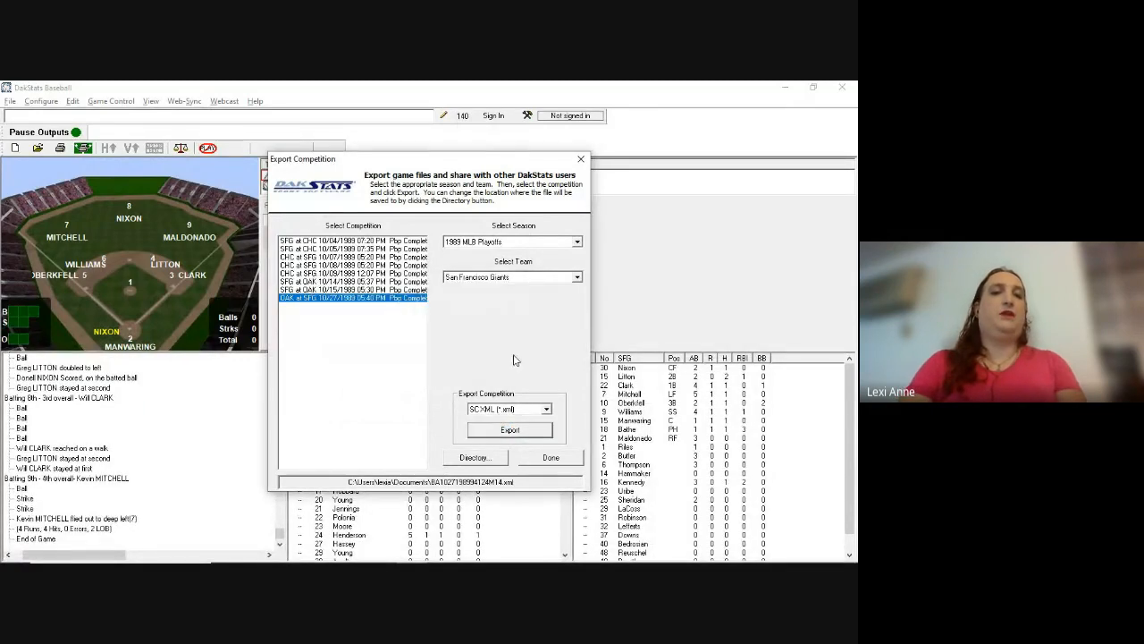
left_click(551, 458)
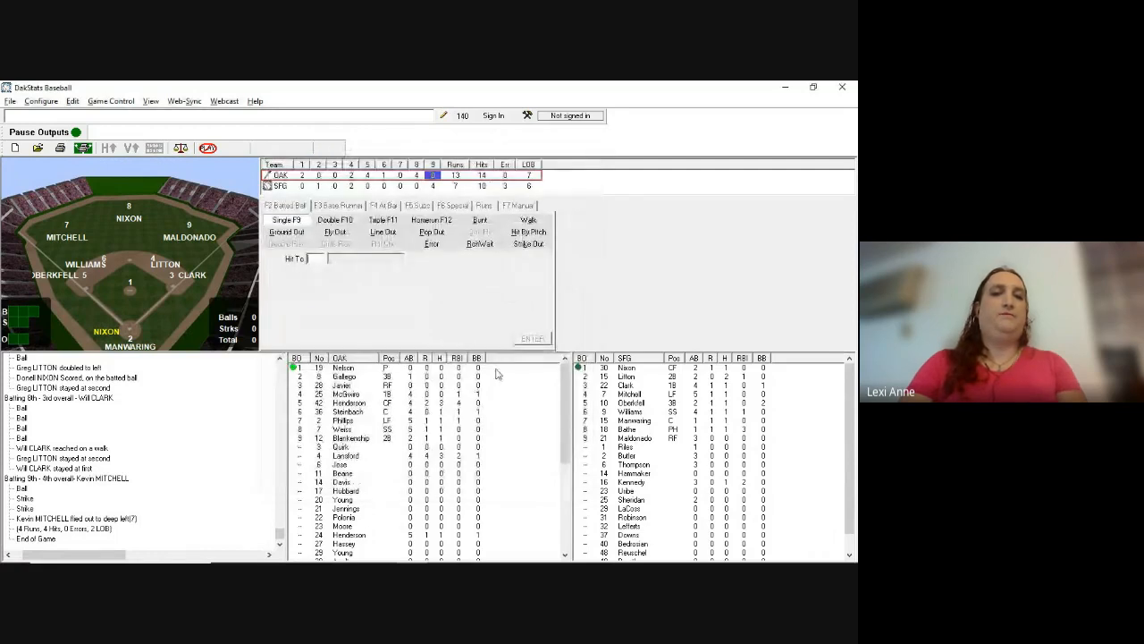
Step: Close the game, then try an NCAA XML season-to-date export for Oakland Athletics, which fails
left_click(10, 102)
left_click(40, 145)
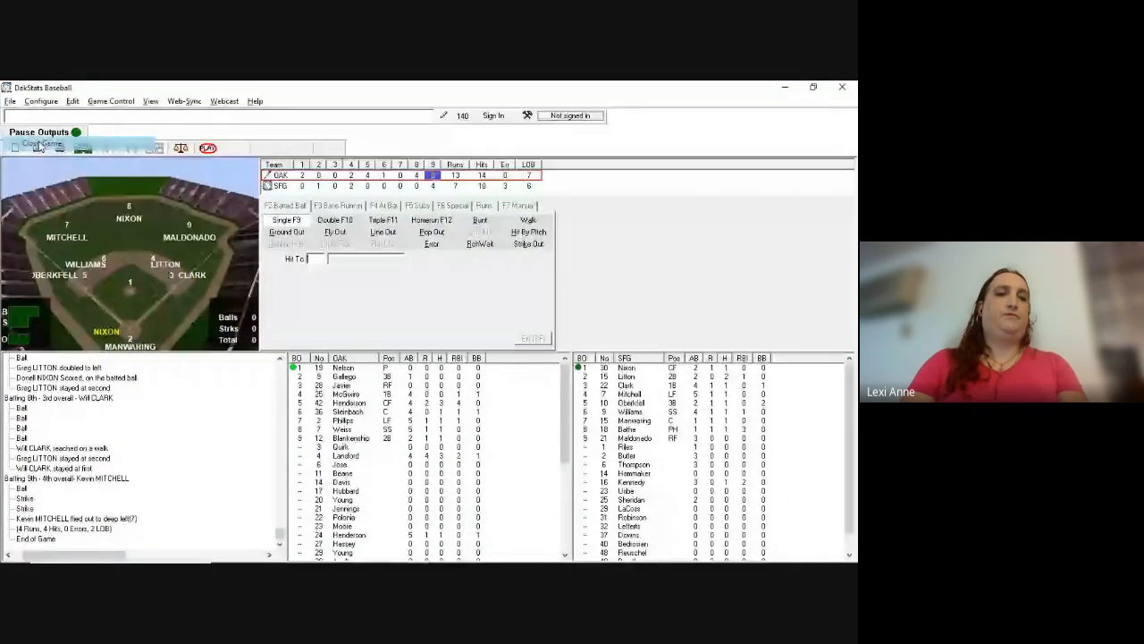
left_click(10, 101)
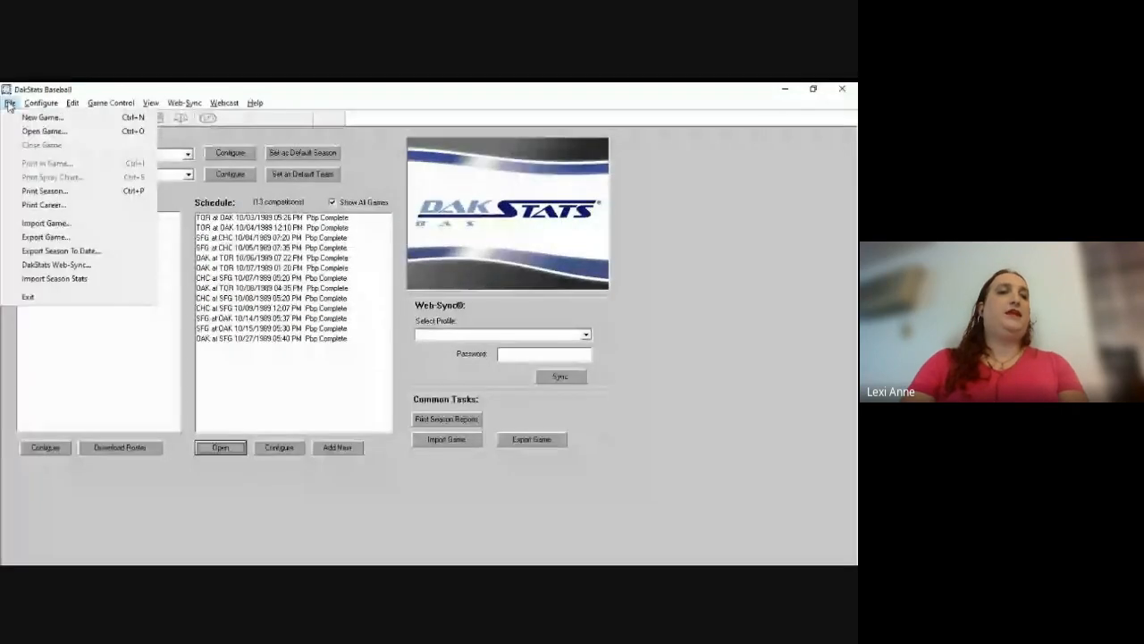
left_click(47, 252)
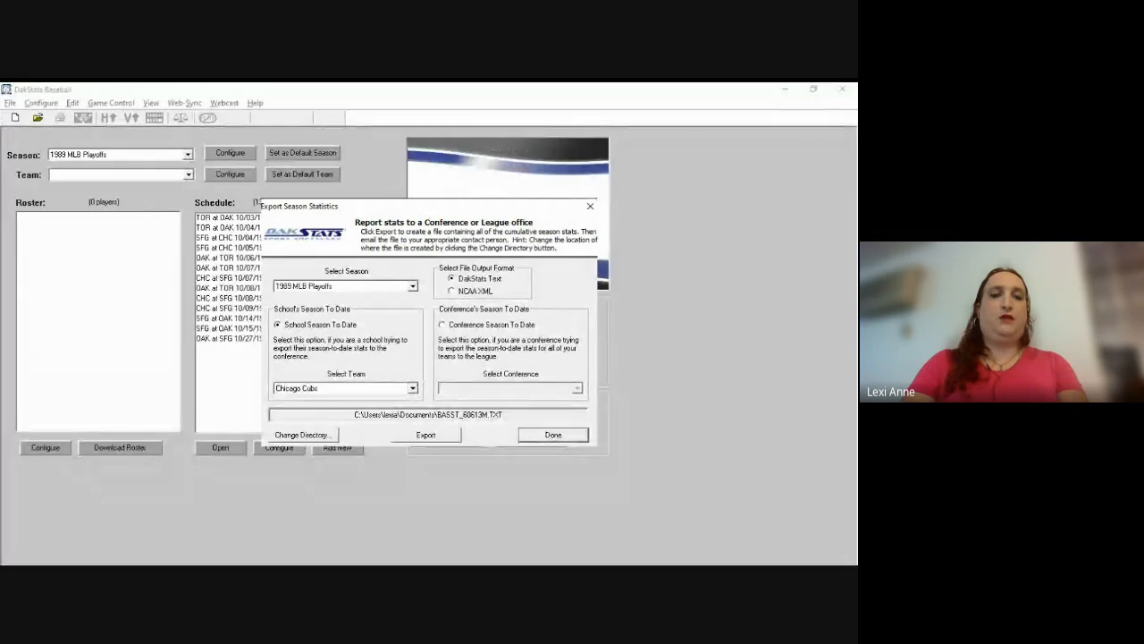
left_click(412, 388)
left_click(396, 410)
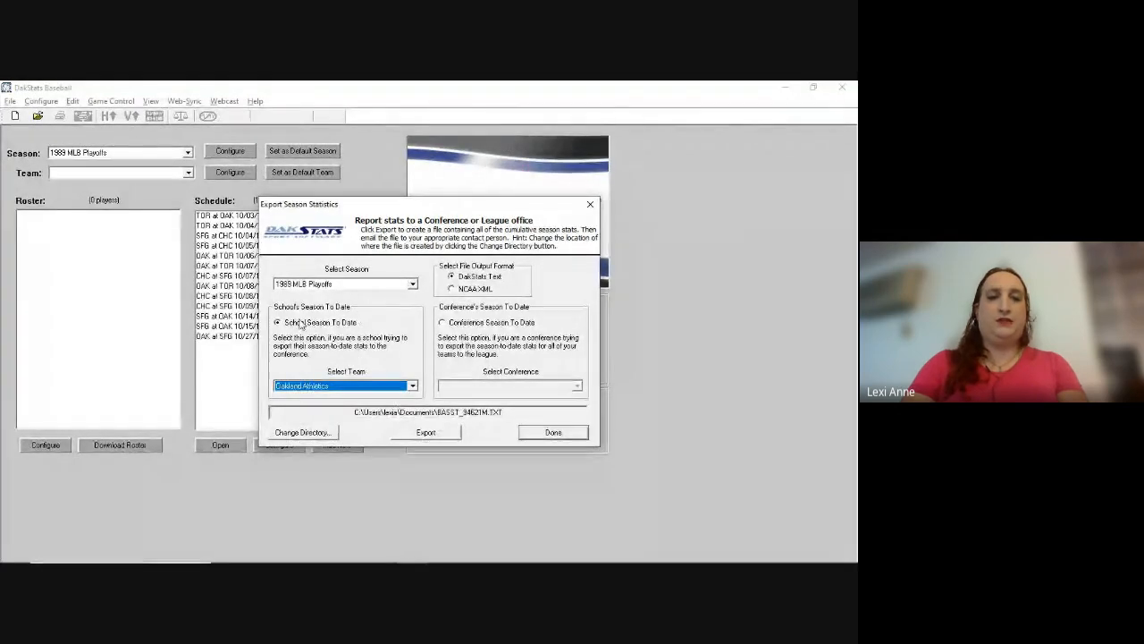
left_click(452, 289)
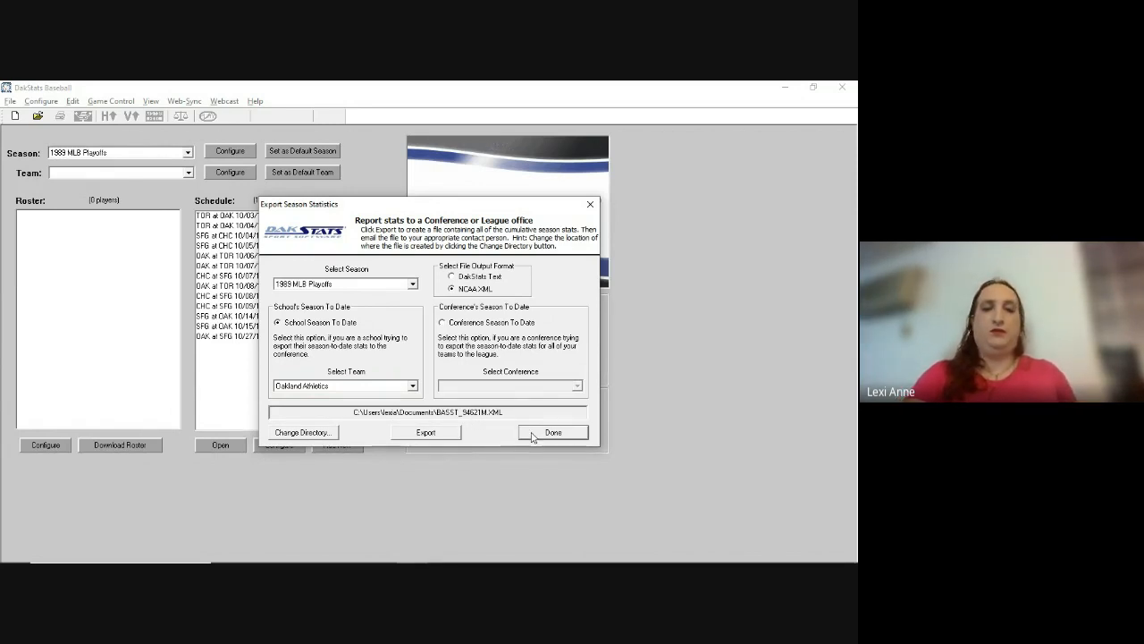
left_click(430, 434)
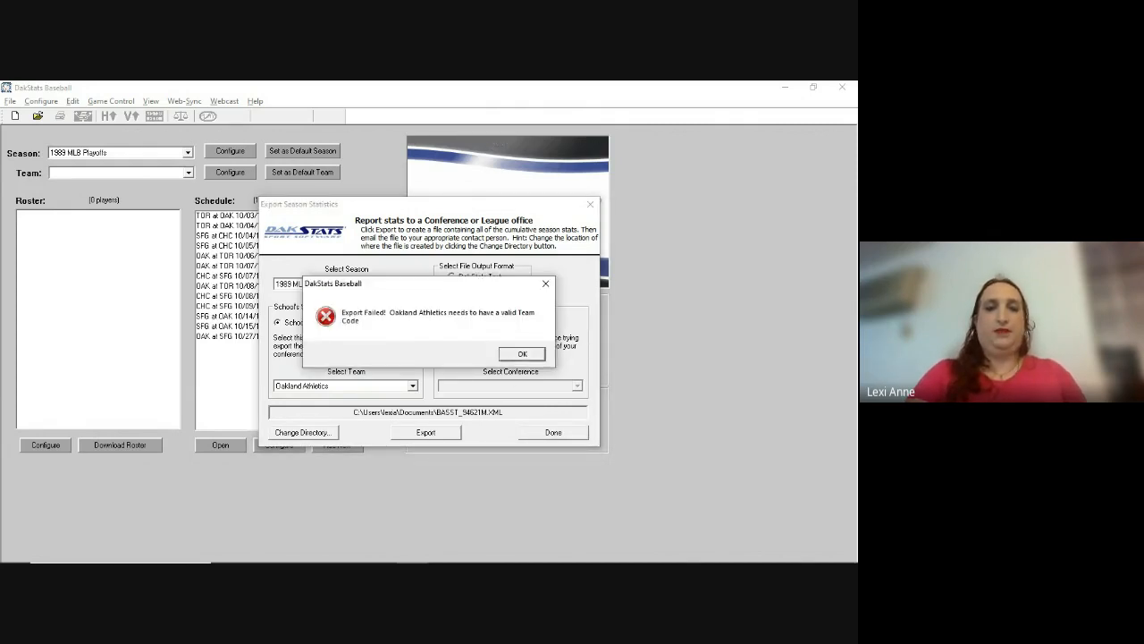
left_click(522, 353)
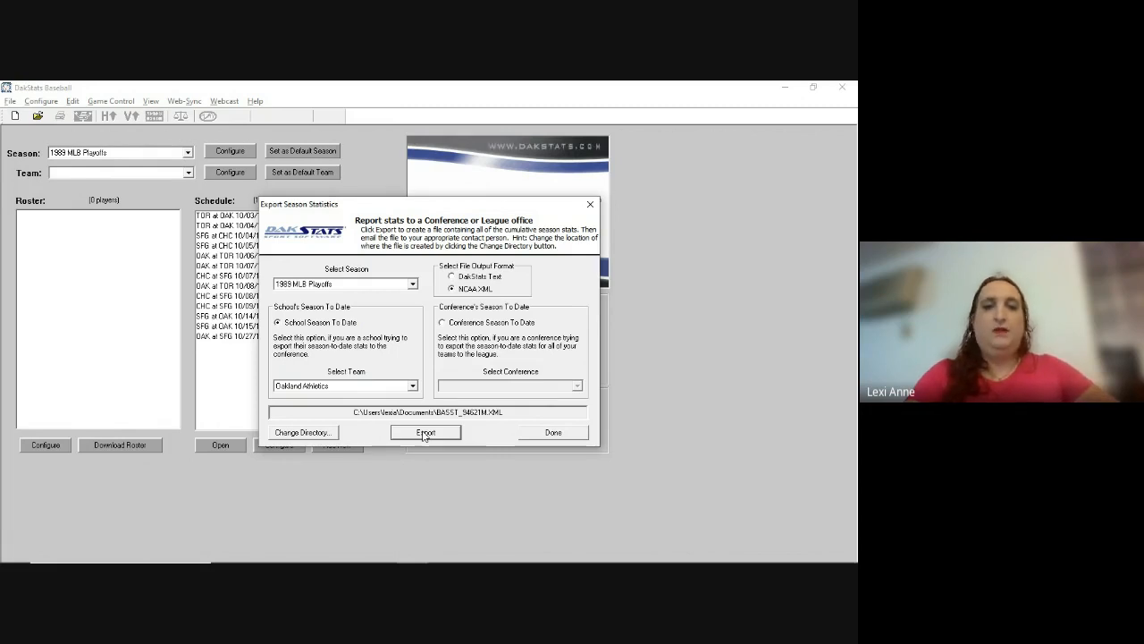
left_click(552, 433)
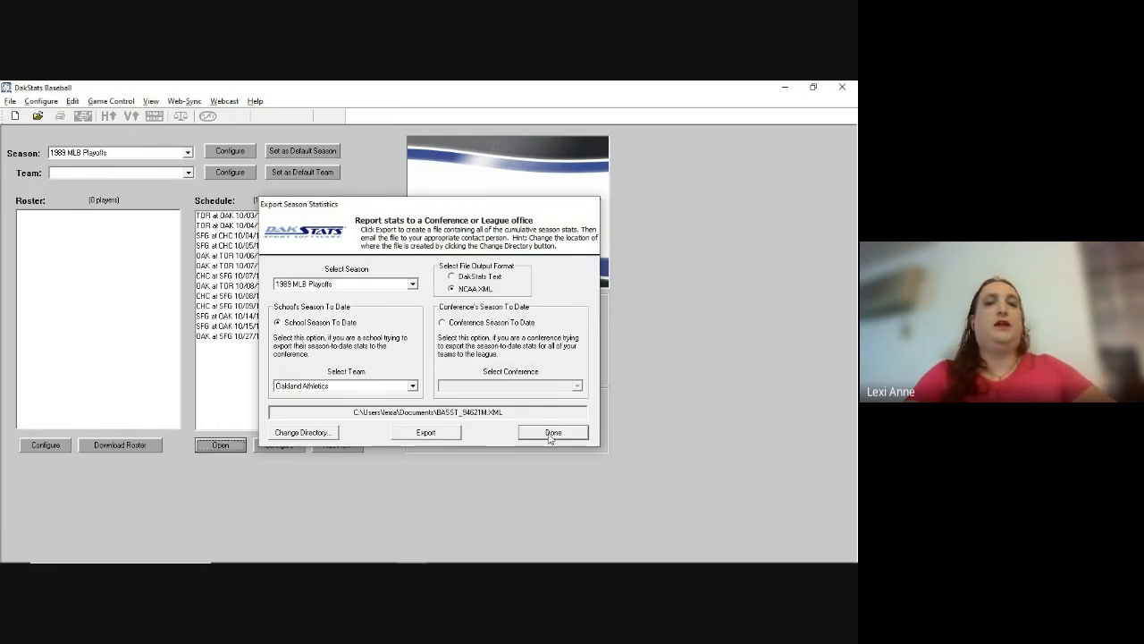
left_click(11, 103)
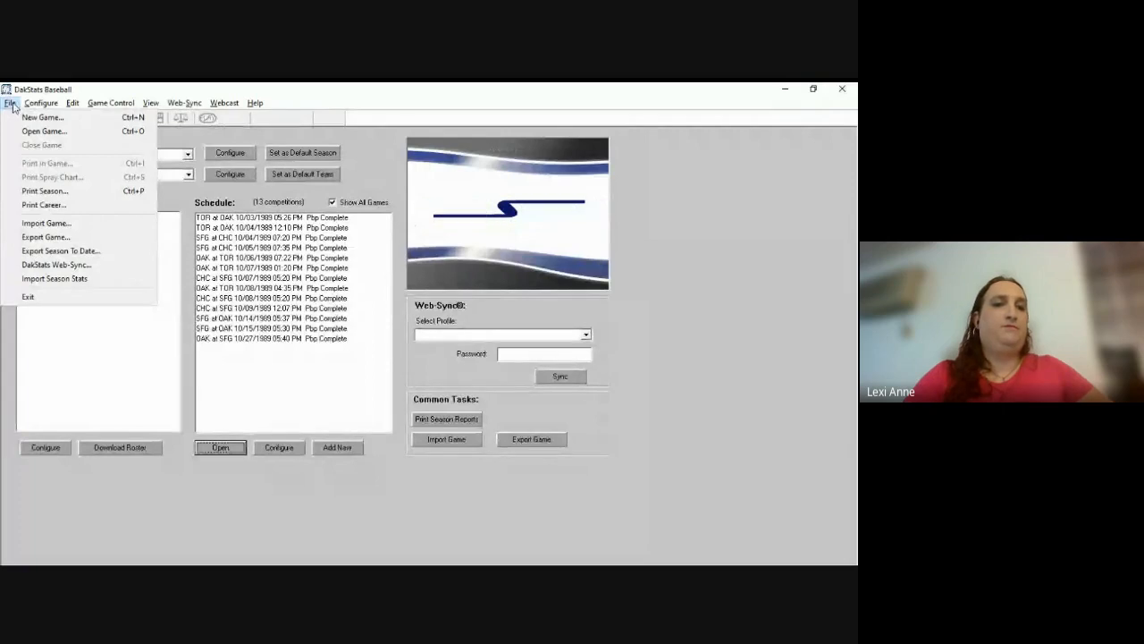
mouse_move(38, 105)
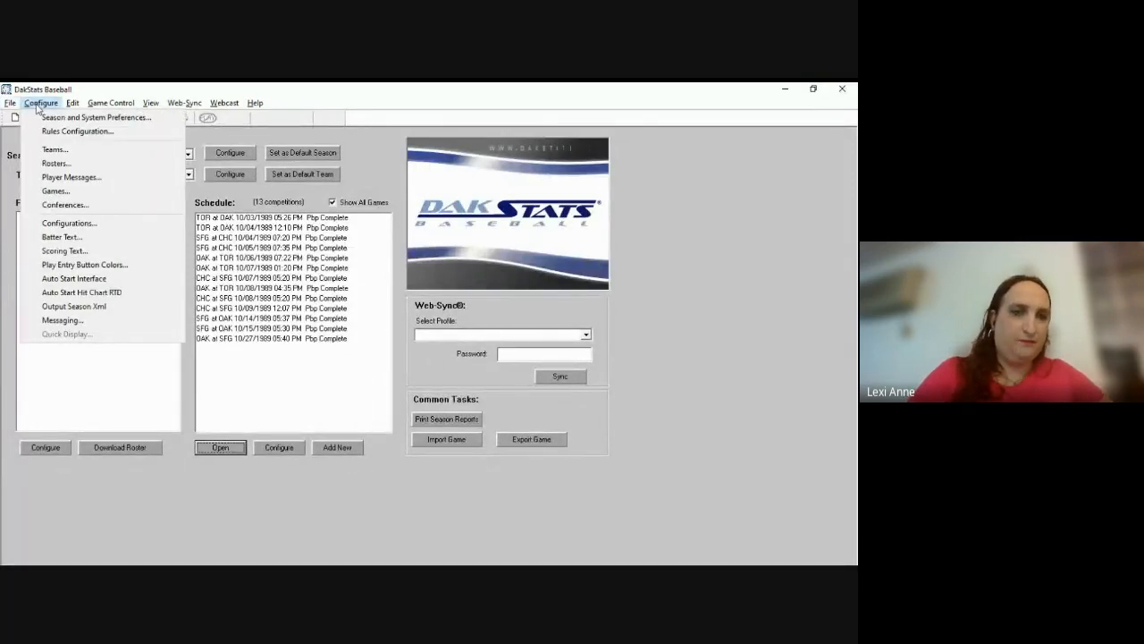
mouse_move(73, 105)
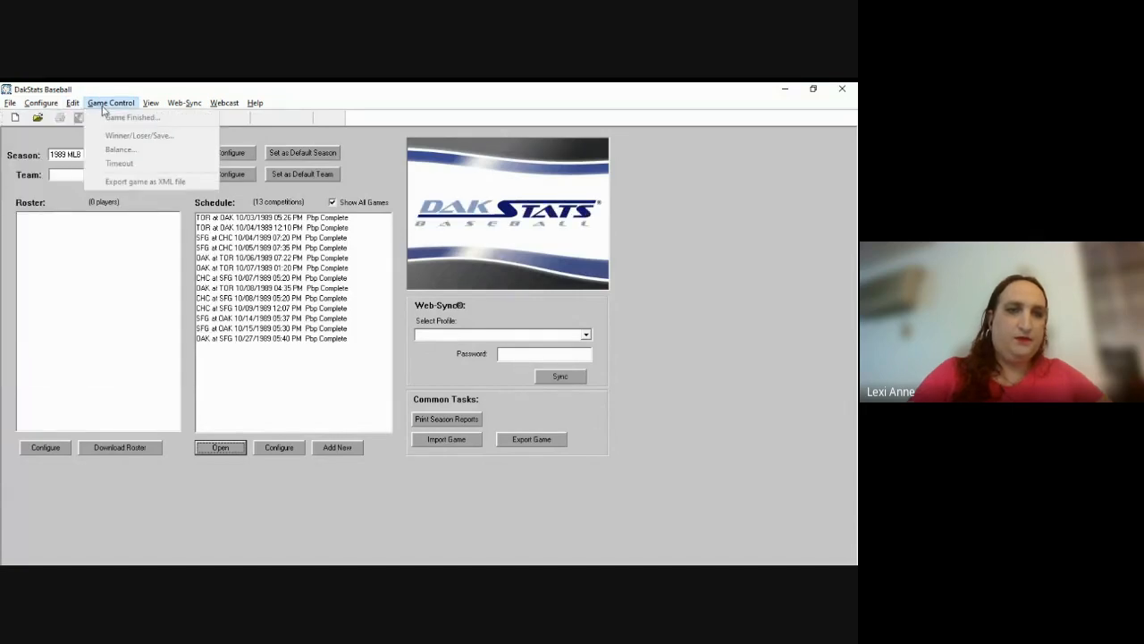
mouse_move(148, 109)
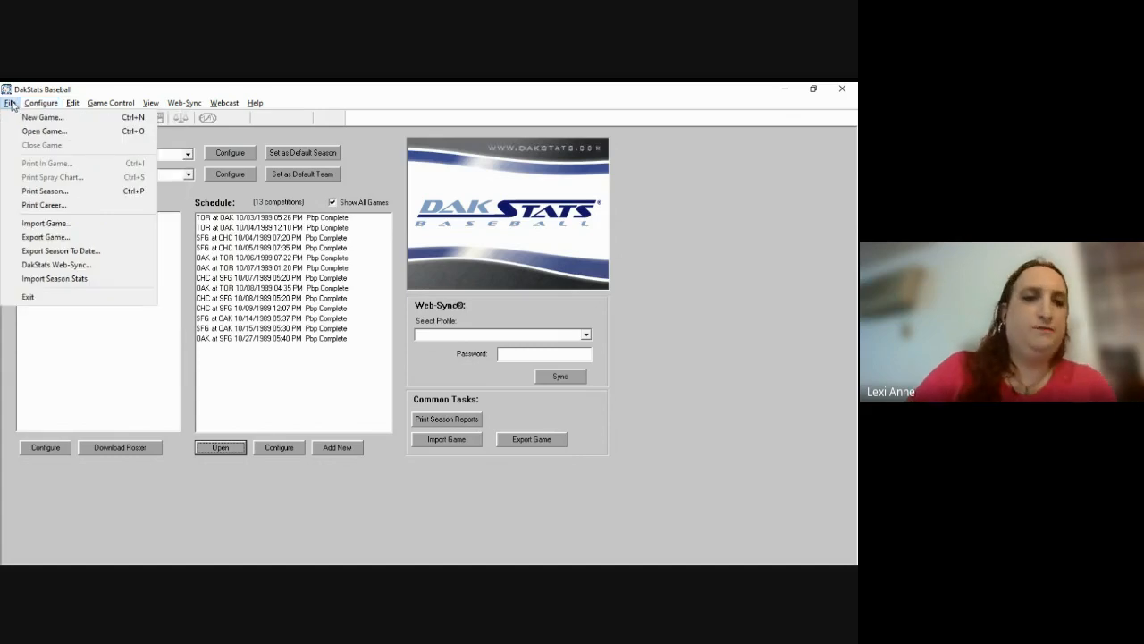
Step: Open Import Season Stats for the 1989 MLB Playoffs season
left_click(57, 280)
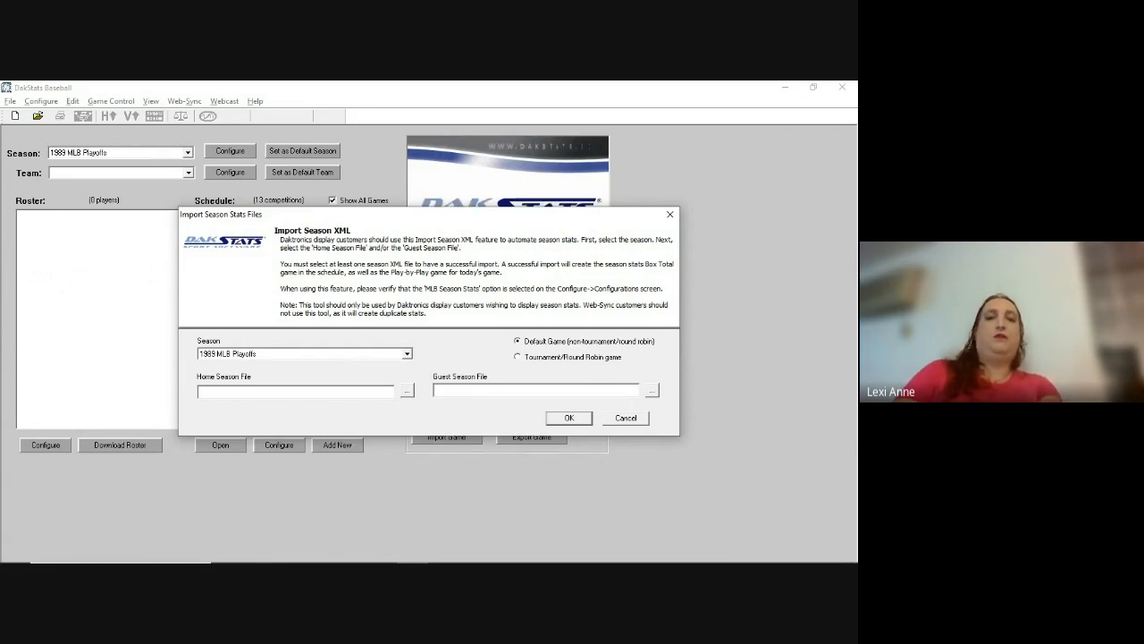
Step: Cancel the season stats import, returning to the 1989 MLB Playoffs schedule
left_click(625, 418)
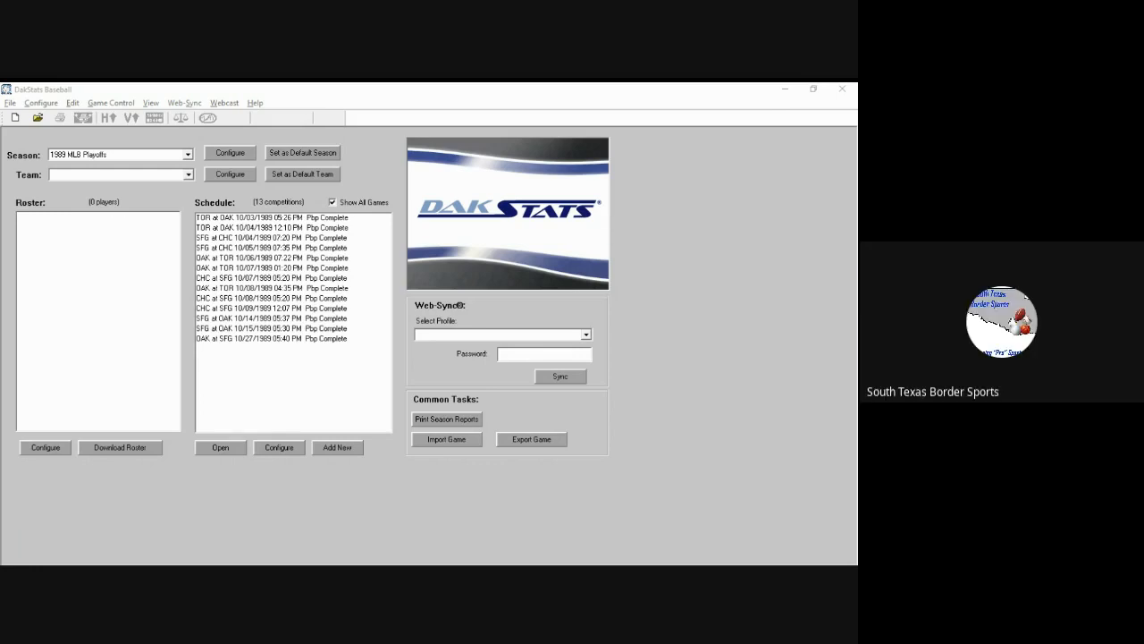
left_click(833, 501)
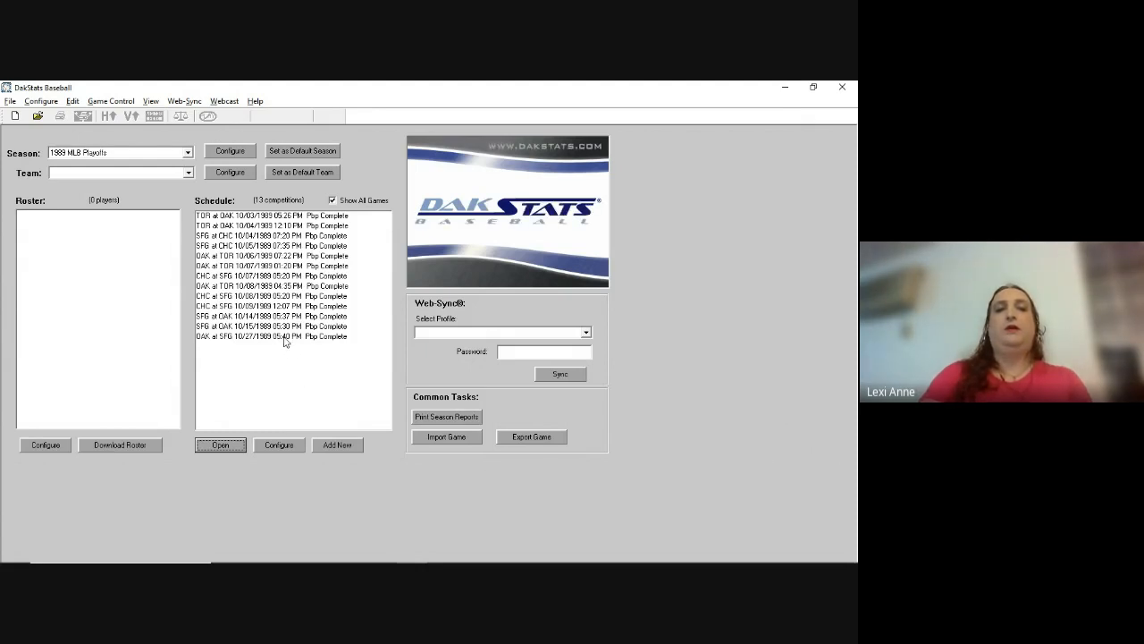
left_click(188, 153)
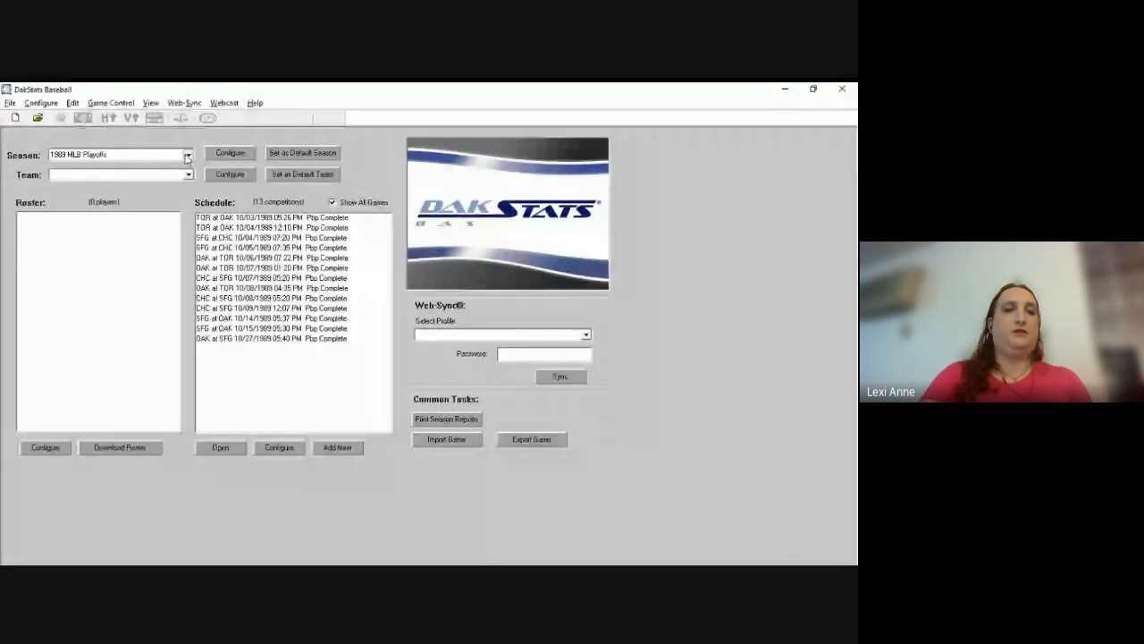
Step: Switch to Demo05Season and open the NDSU at SDSU 01/10/2024 game, declining the webcast
left_click(152, 180)
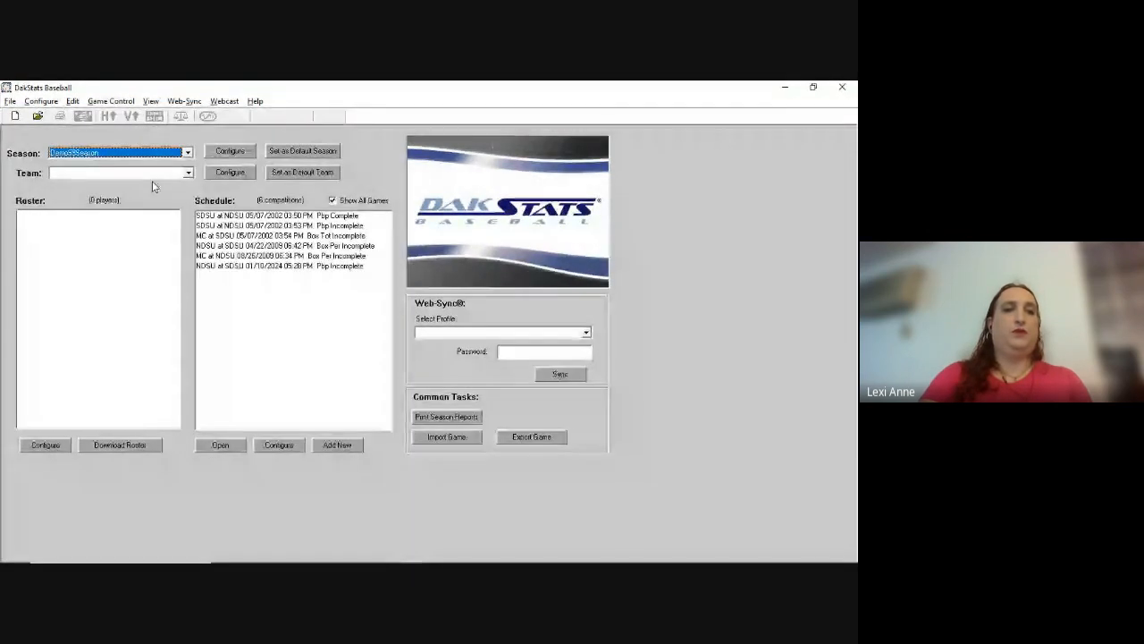
left_click(294, 264)
double_click(293, 265)
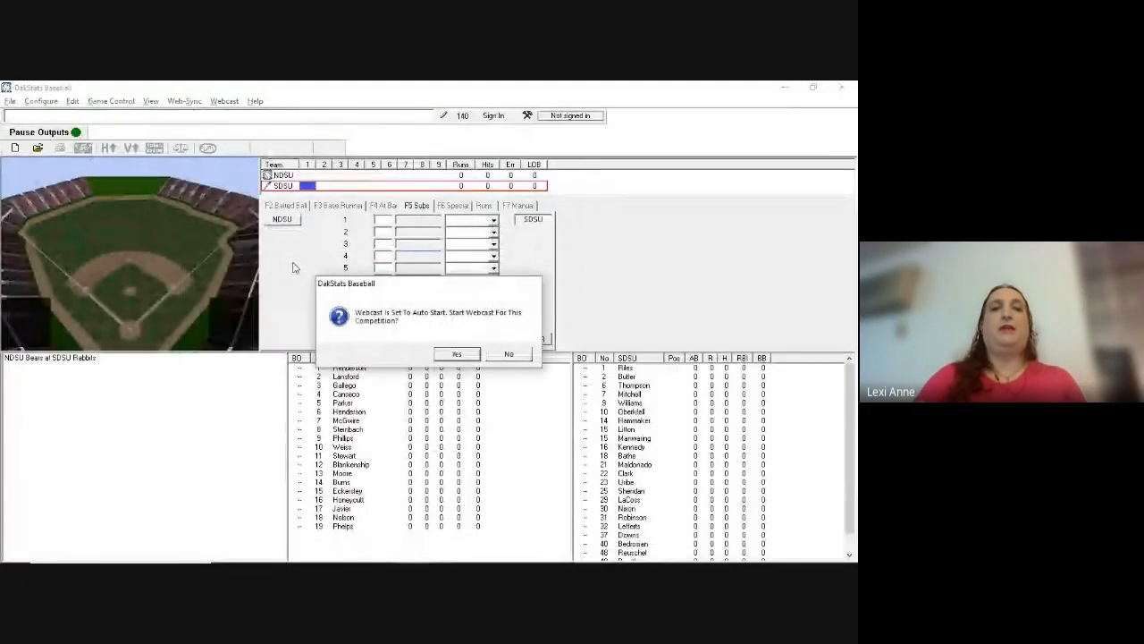
left_click(508, 354)
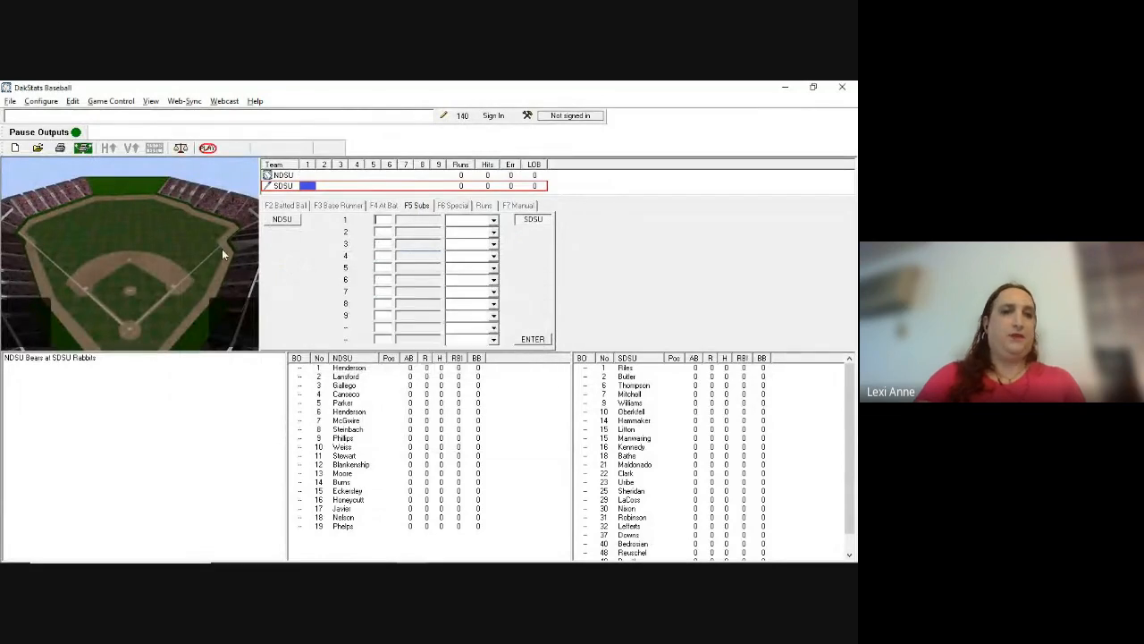
Step: Close that game and open the incomplete SDSU at NDSU 05/07/2002 game without a webcast
left_click(9, 103)
left_click(41, 144)
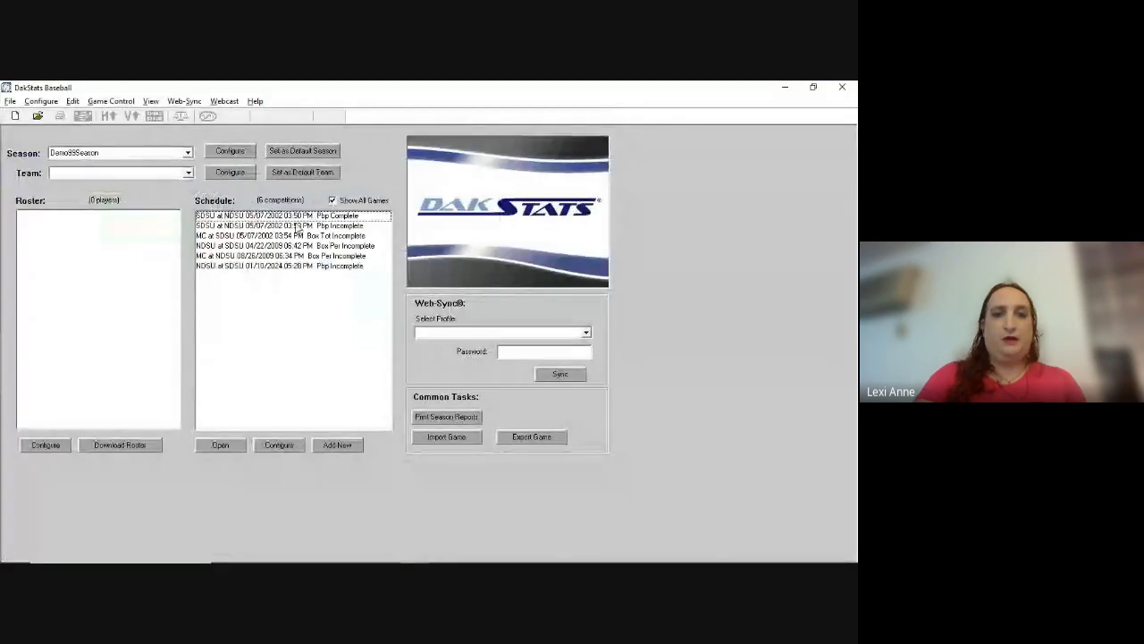
left_click(300, 226)
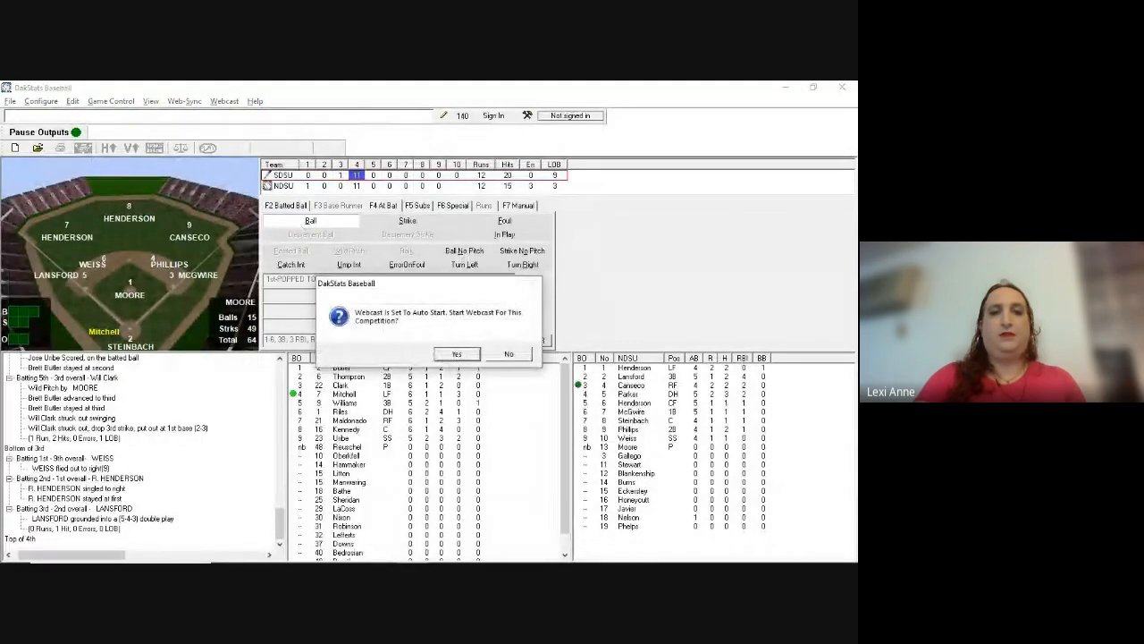
left_click(509, 354)
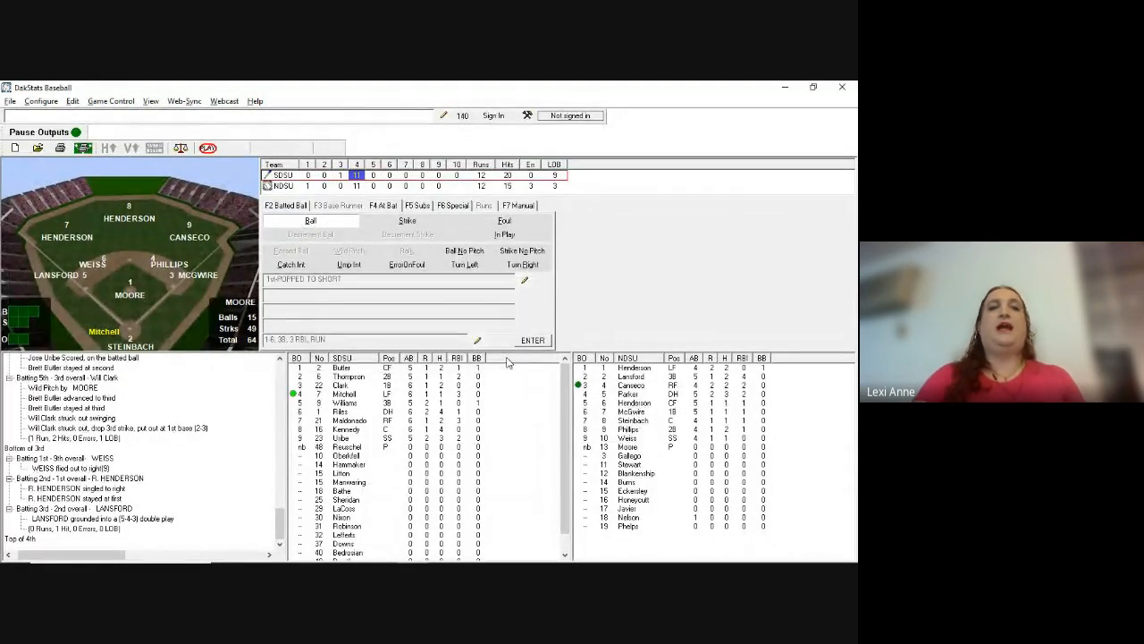